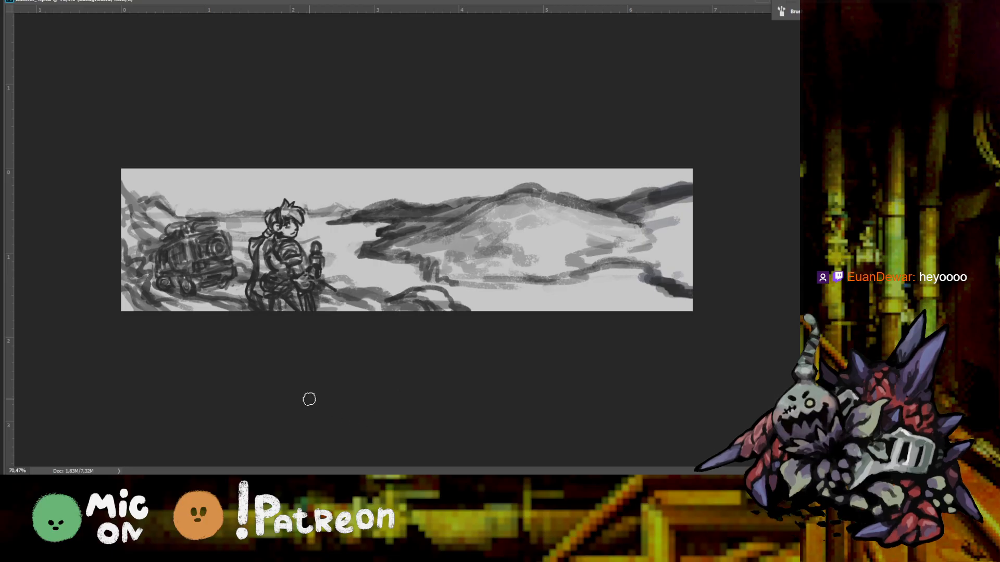
key(ctrl+plus)
key(ctrl+minus)
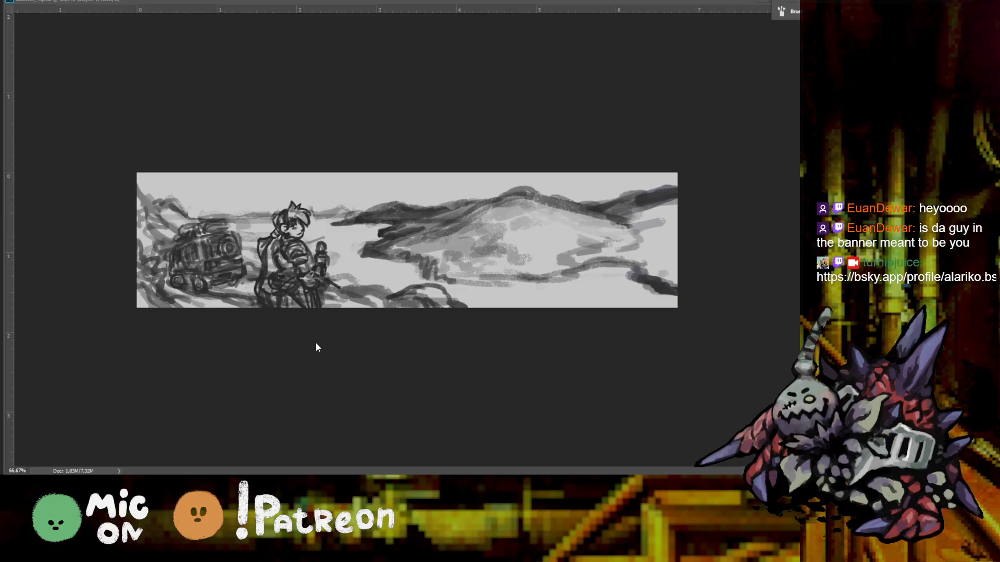
key(ctrl+plus)
key(ctrl+plus)
key(ctrl+minus)
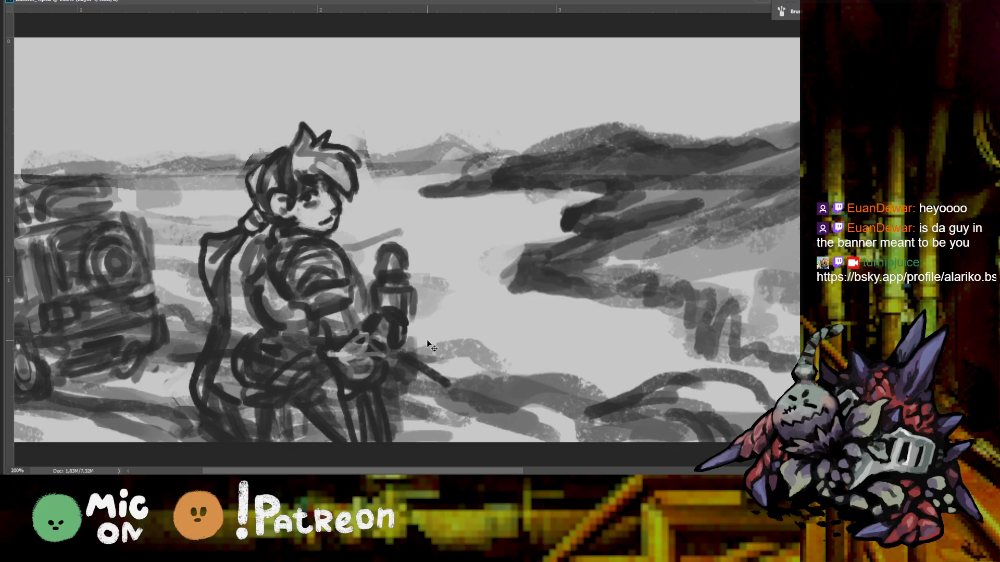
key(ctrl+minus)
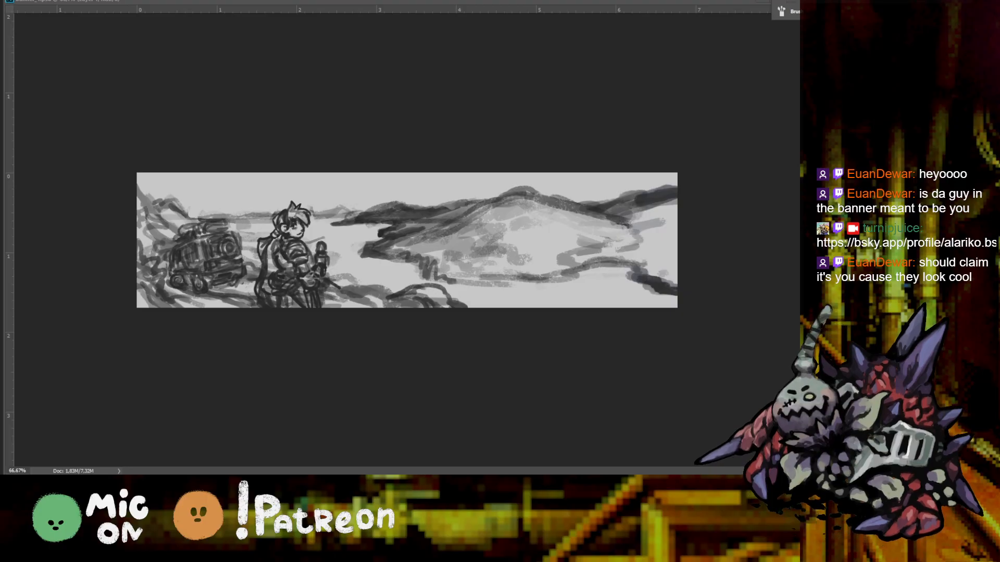
Switch to the browser with the artist's Bluesky media page and enlarge its window to cover the canvas area
key(alt+Tab)
key(super+Down)
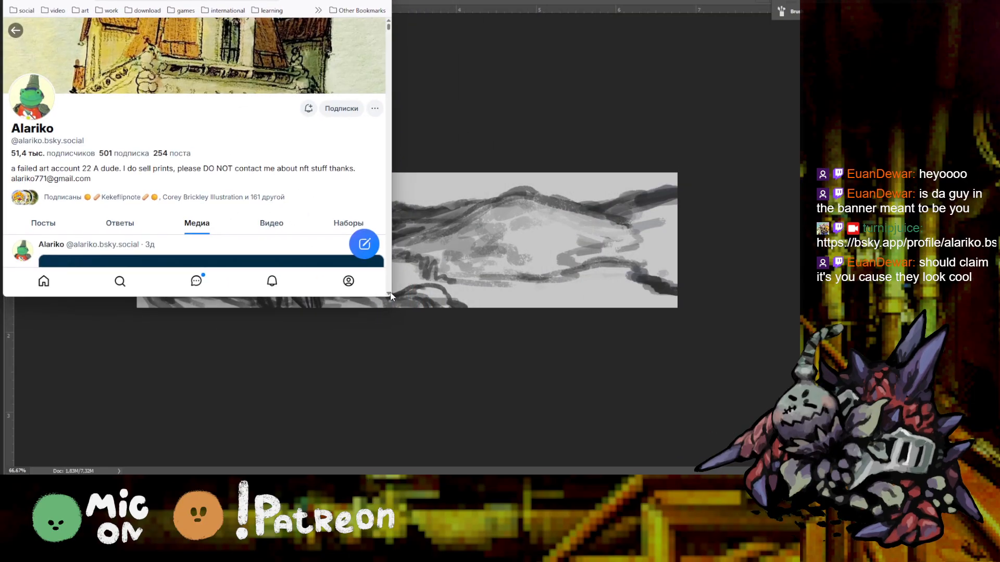
drag(388, 301, 802, 467)
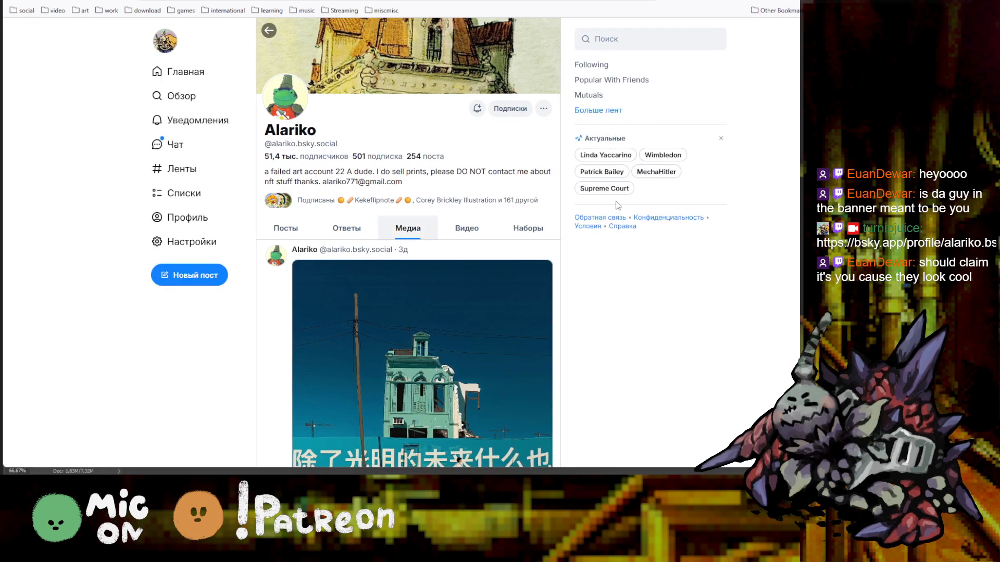
View the newest post's painting of the ruined teal building at full size, then close it
scroll(450, 274, down, 2)
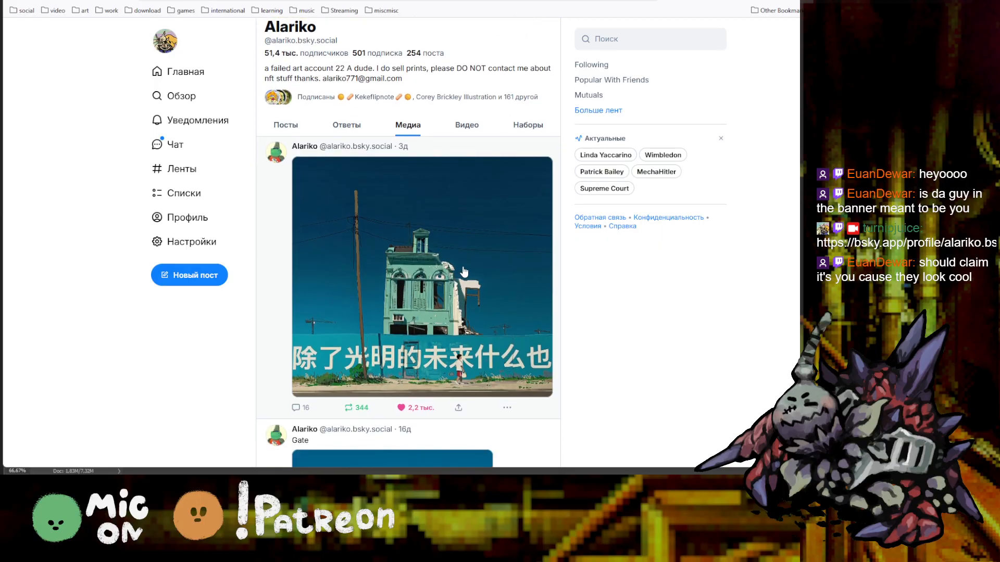
scroll(463, 272, down, 1)
click(464, 272)
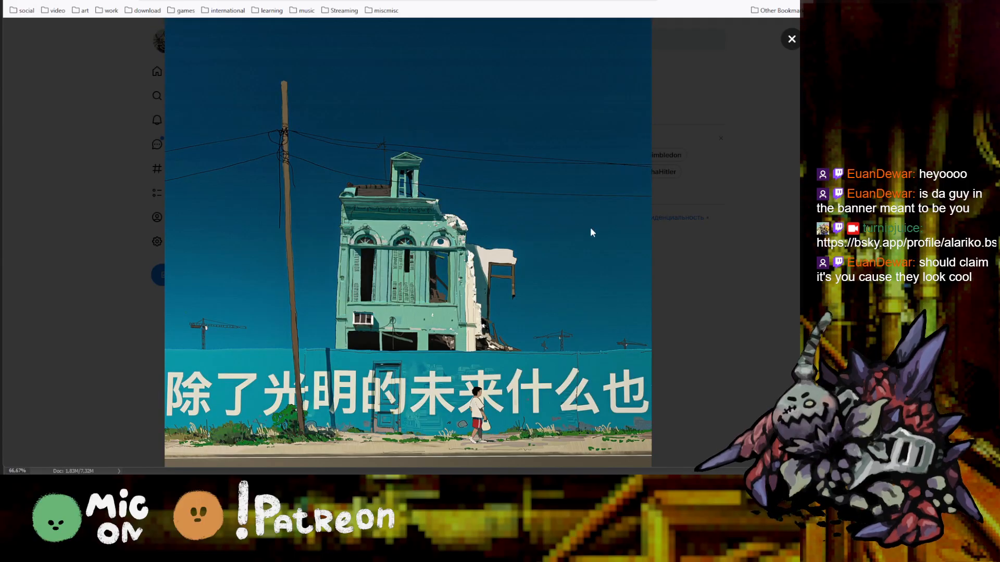
click(708, 233)
Find the "Gate" post in the media feed and view its painting at full size
scroll(462, 359, down, 2)
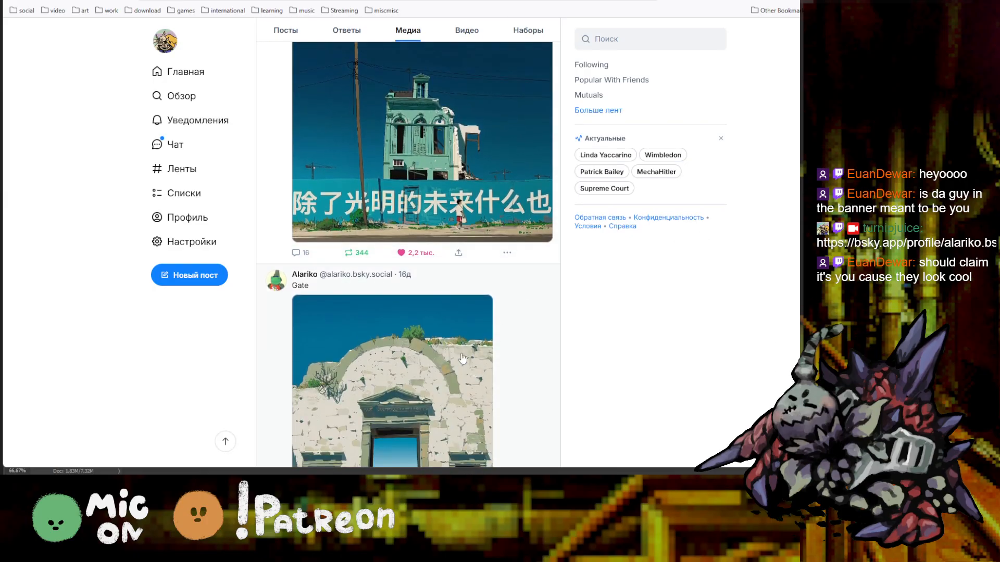
scroll(461, 357, down, 1)
scroll(453, 356, down, 1)
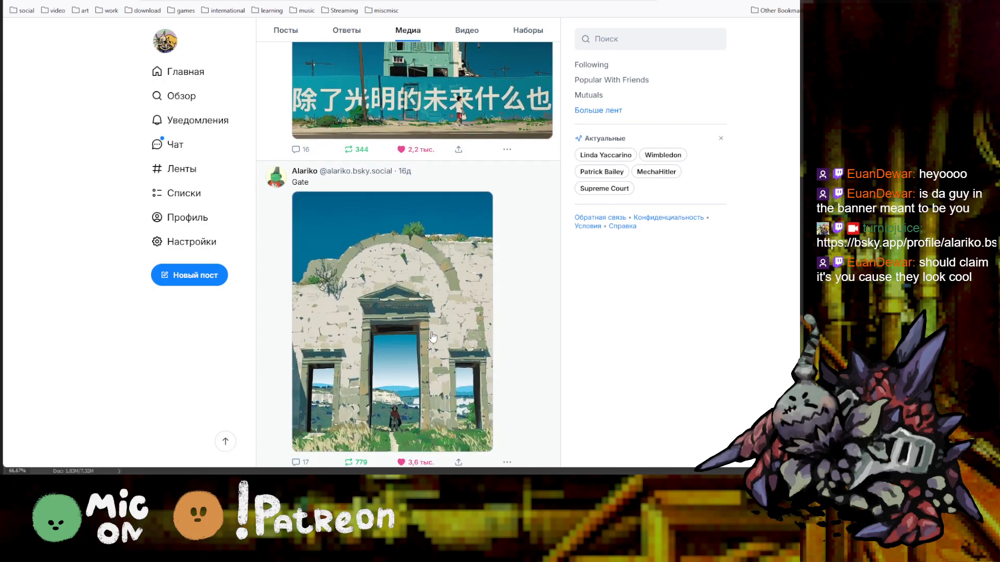
click(432, 337)
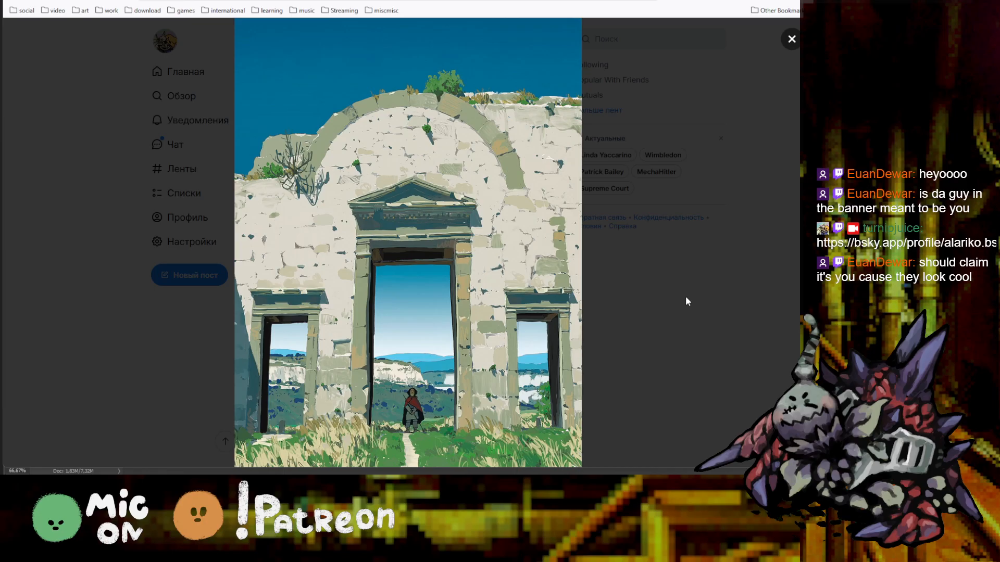
click(685, 298)
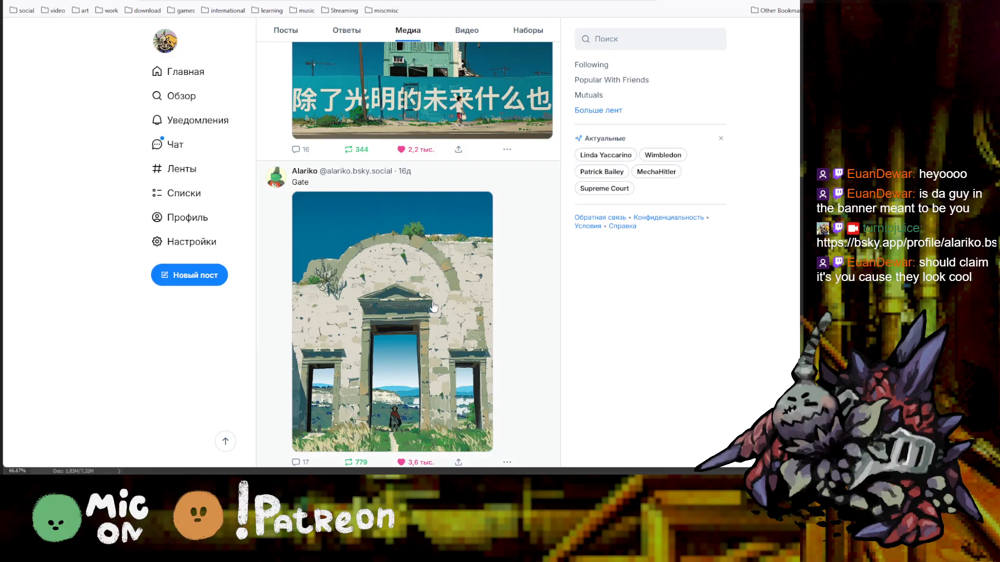
Return to the beginning of the artist's profile and look over the bio text and first post
scroll(398, 352, up, 5)
scroll(398, 353, up, 1)
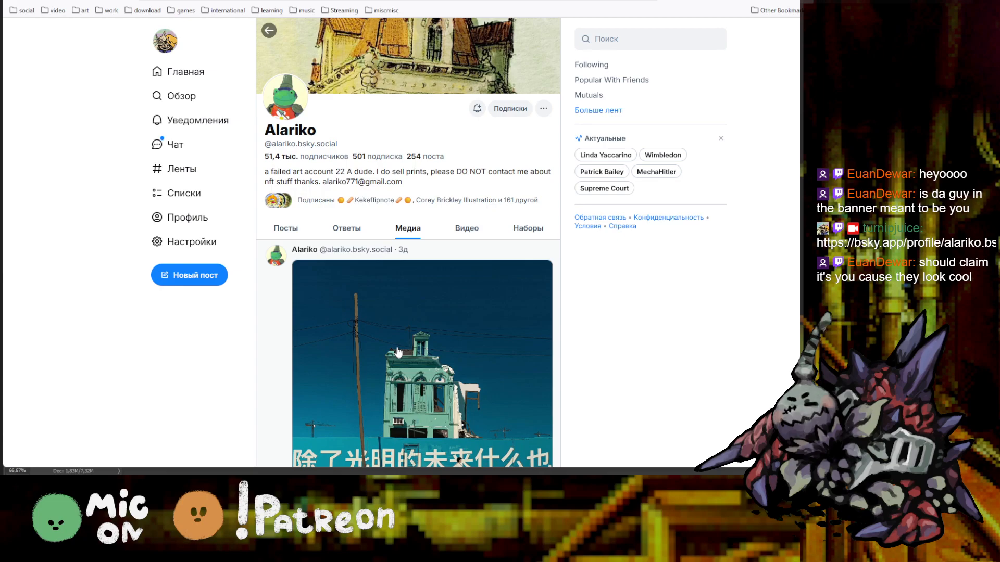
scroll(398, 353, down, 1)
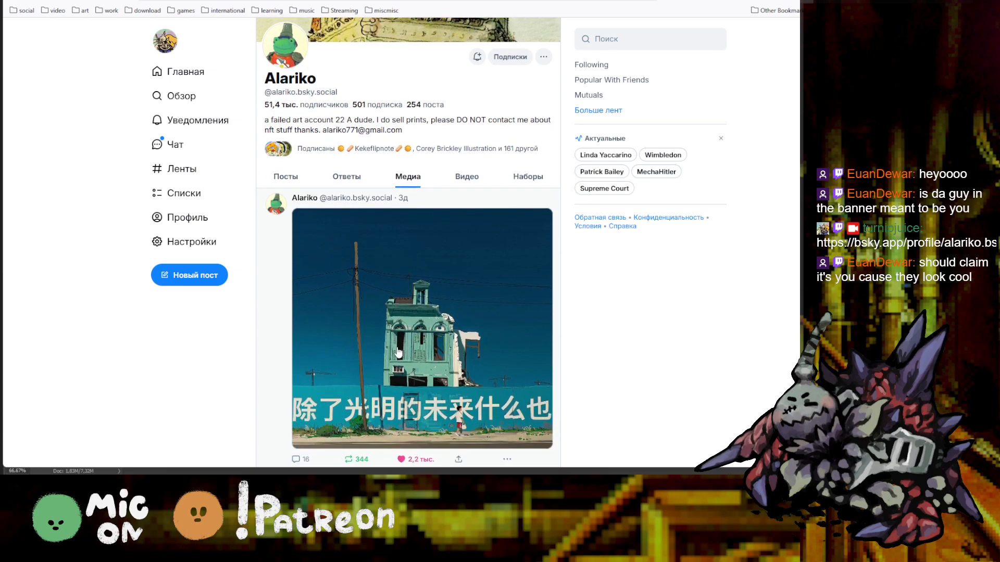
drag(345, 120, 370, 120)
Find the painting of the green torch-arm tower with the souvenir shop on the water and view it enlarged
scroll(458, 286, down, 4)
scroll(470, 304, down, 10)
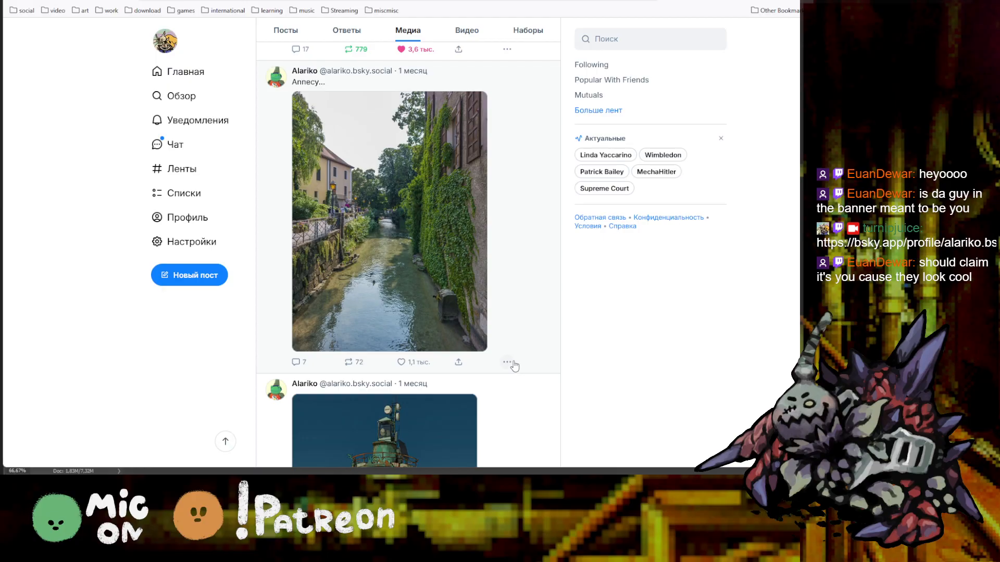
scroll(514, 366, down, 4)
click(417, 301)
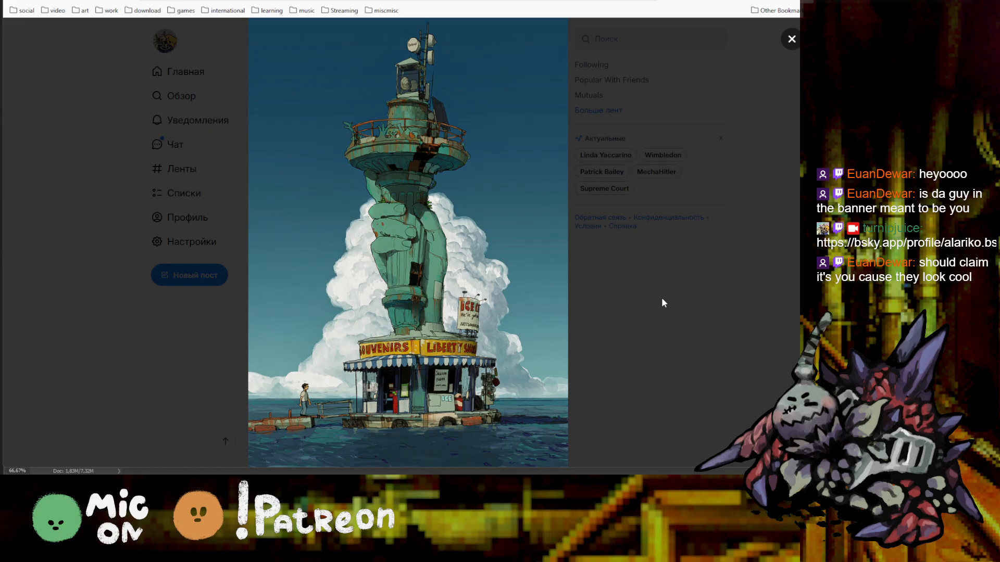
click(661, 313)
View the street painting with yellow round towers and the crowned, red-hooded character sheet at full size
scroll(448, 333, down, 6)
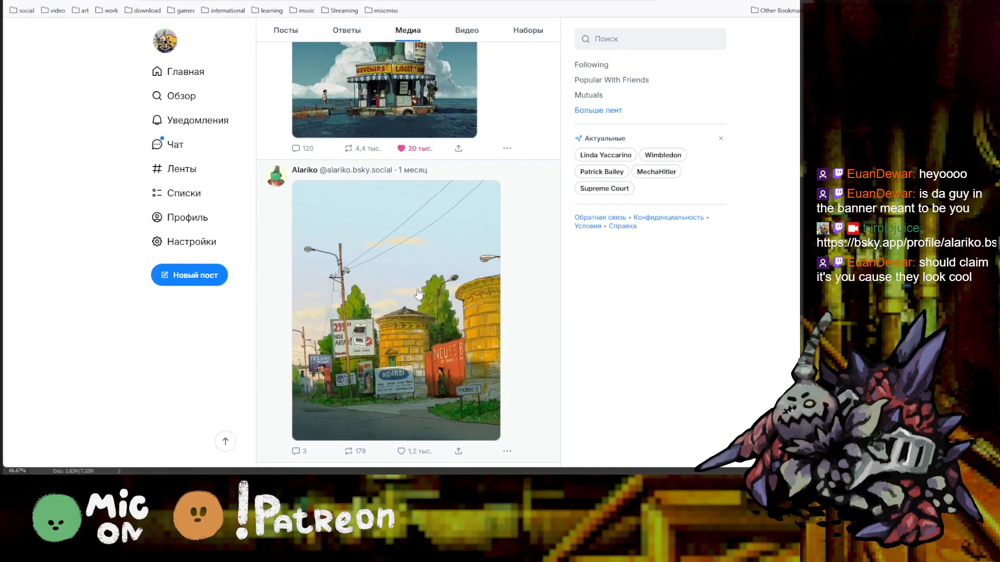
click(419, 295)
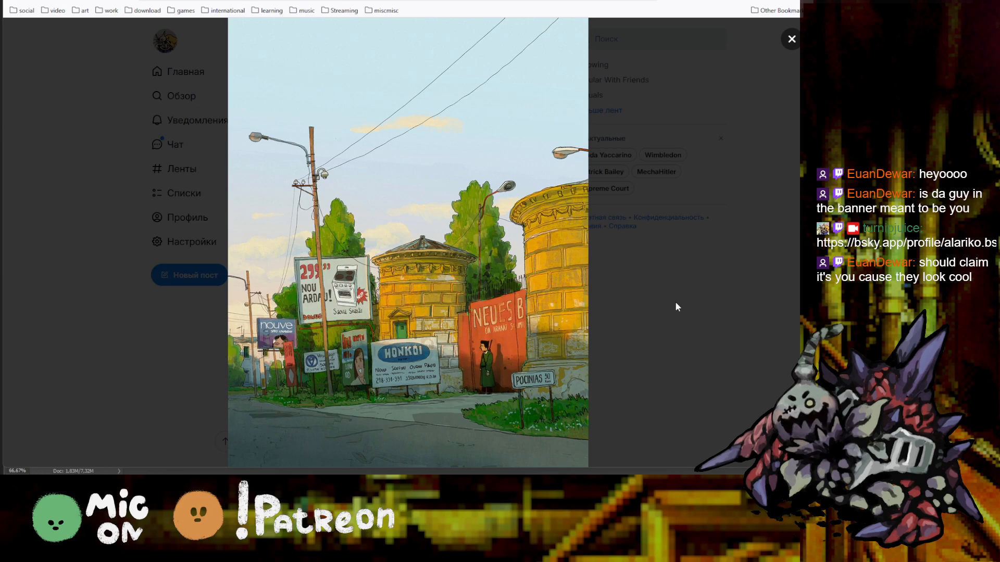
click(675, 303)
scroll(528, 352, down, 5)
scroll(514, 349, down, 2)
click(423, 285)
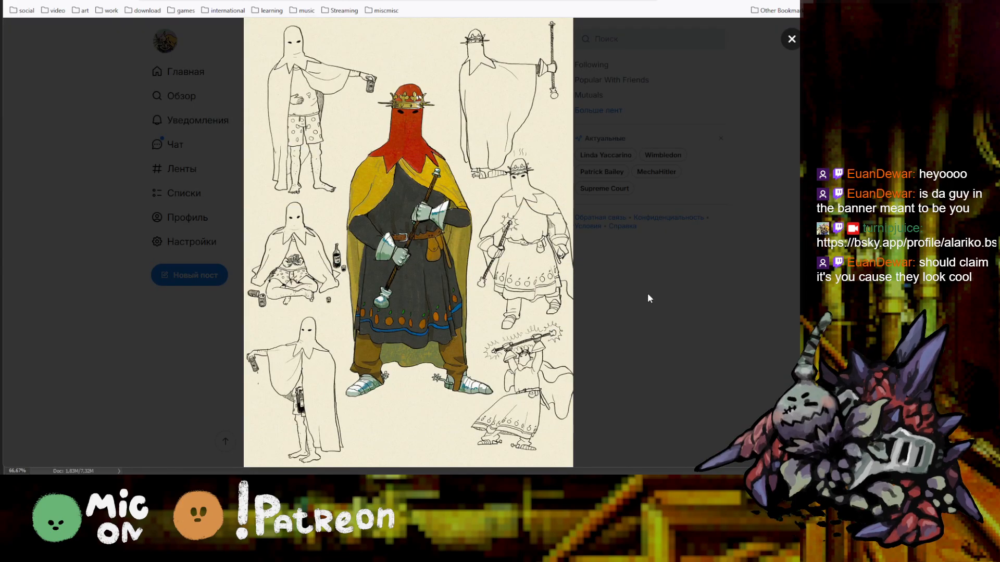
click(648, 298)
View the recoloured painting of the white ruins with road signs and a parked car at full size
scroll(648, 298, down, 5)
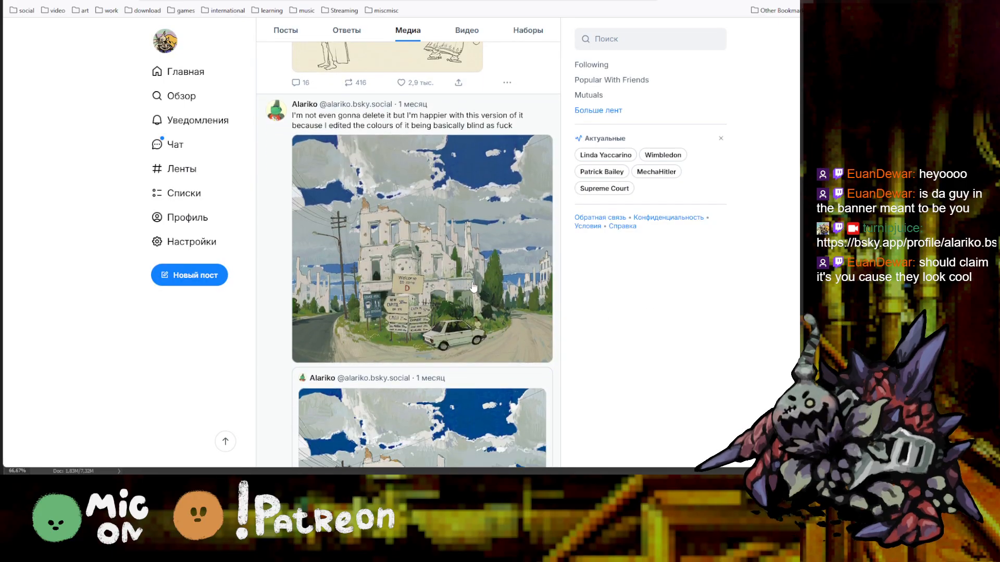
click(454, 285)
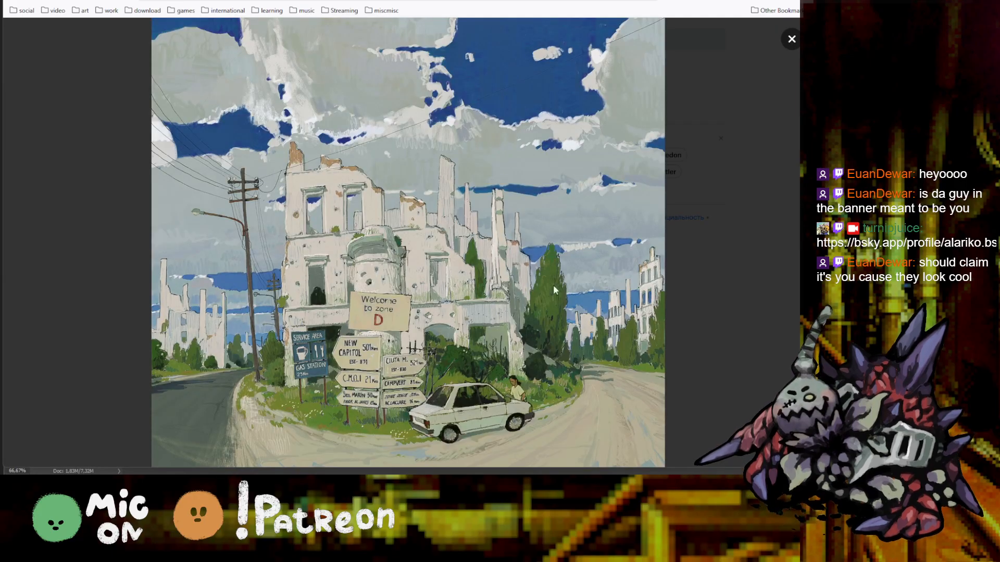
click(736, 282)
Find the black-and-white painting of boats under a cloudy sky and open it enlarged
scroll(603, 356, down, 3)
scroll(603, 355, down, 6)
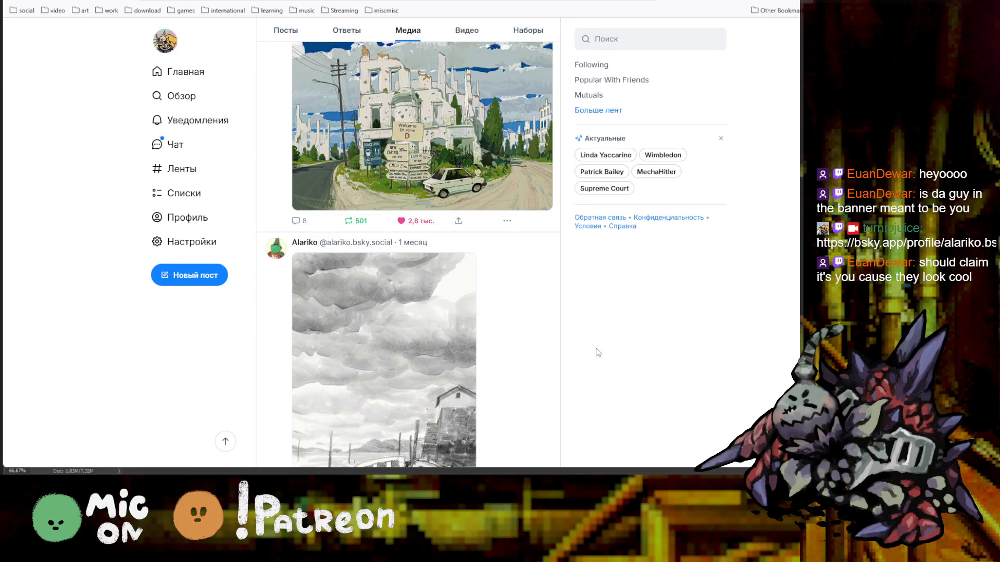
scroll(597, 352, down, 2)
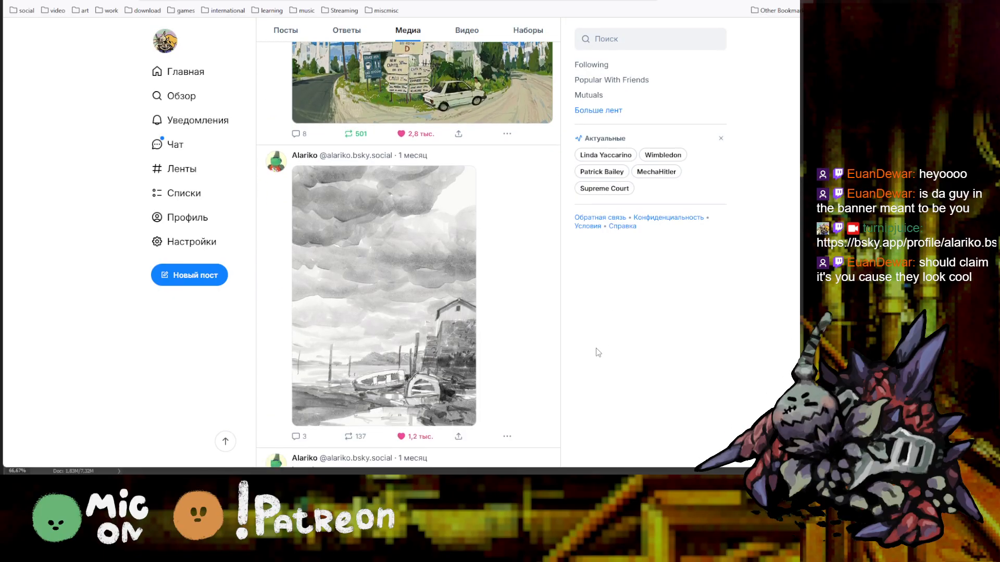
click(361, 281)
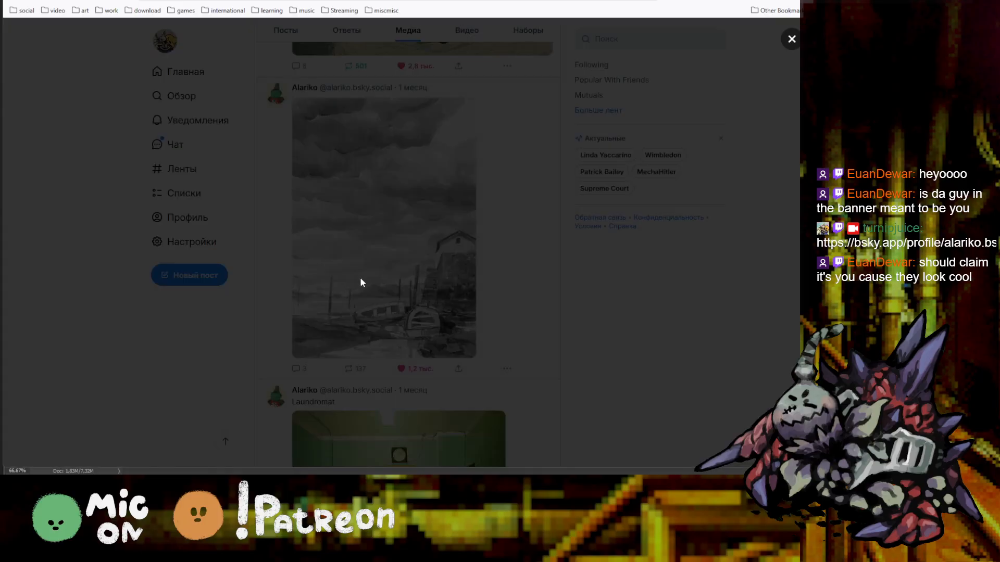
click(606, 295)
Browse past the "Laundromat" post and view the "Old structure" painting at full size
scroll(535, 332, down, 5)
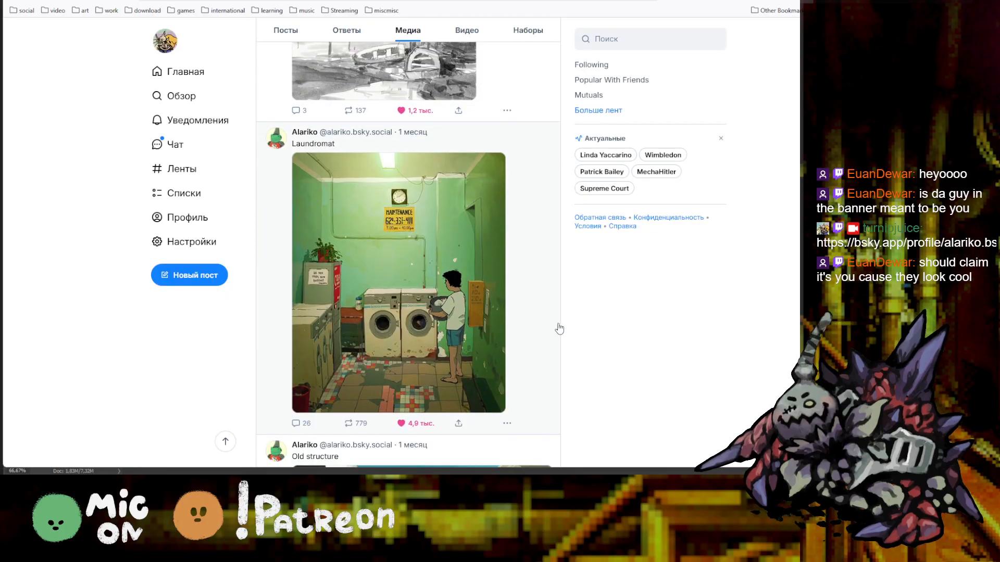
scroll(559, 328, down, 1)
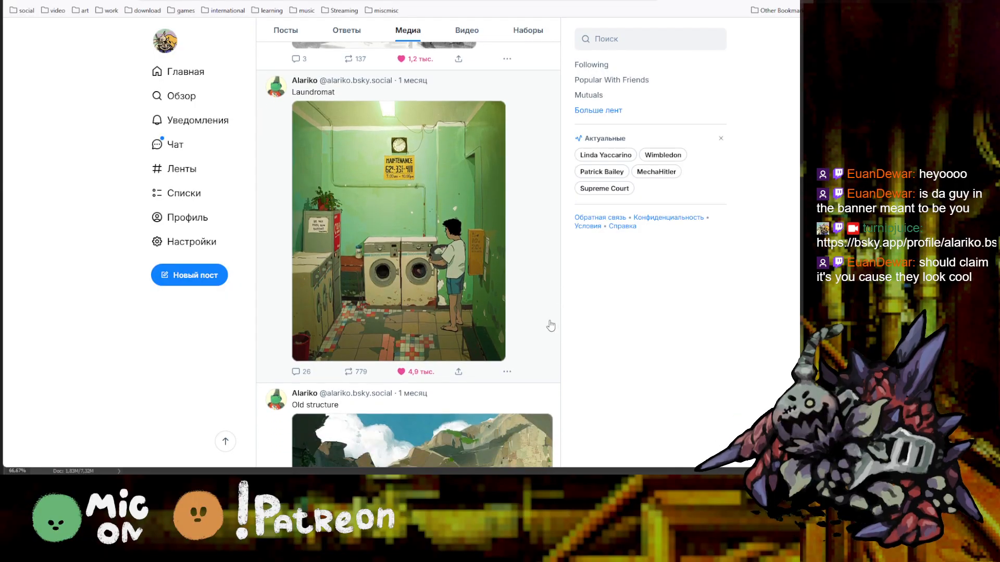
scroll(550, 325, down, 4)
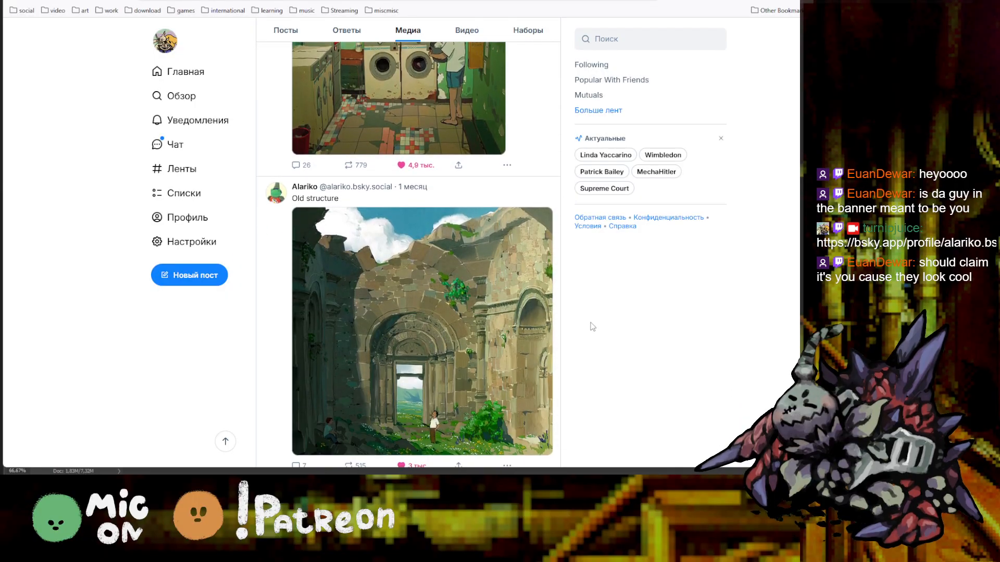
click(492, 320)
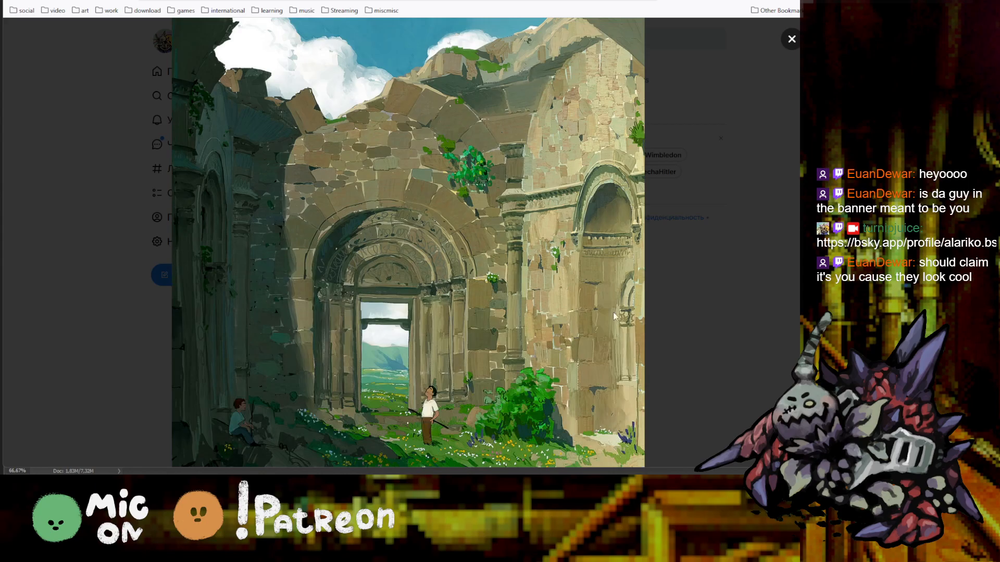
click(707, 317)
View the painting of the roadside bar and palm tree at full size
scroll(461, 349, down, 5)
scroll(461, 350, down, 3)
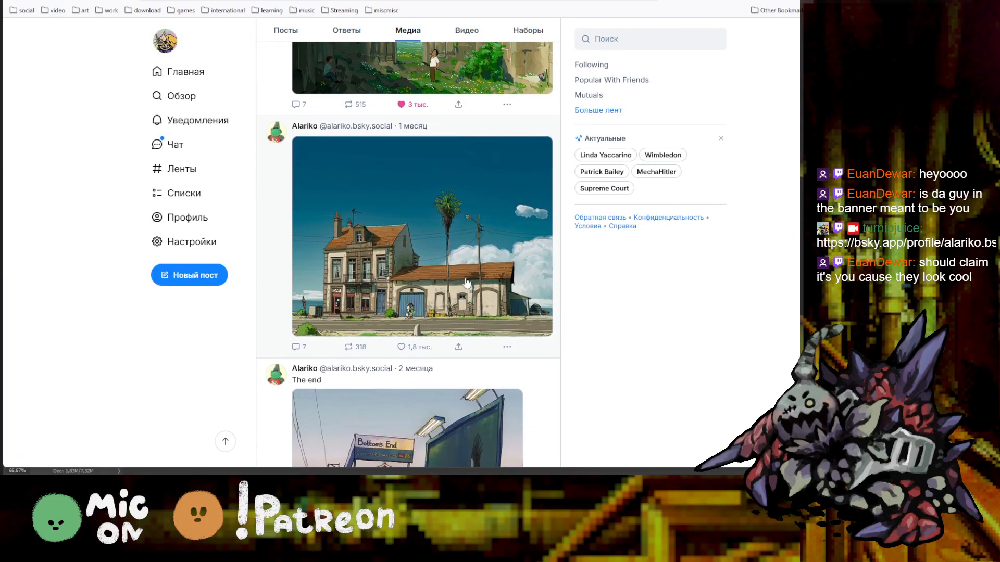
click(465, 283)
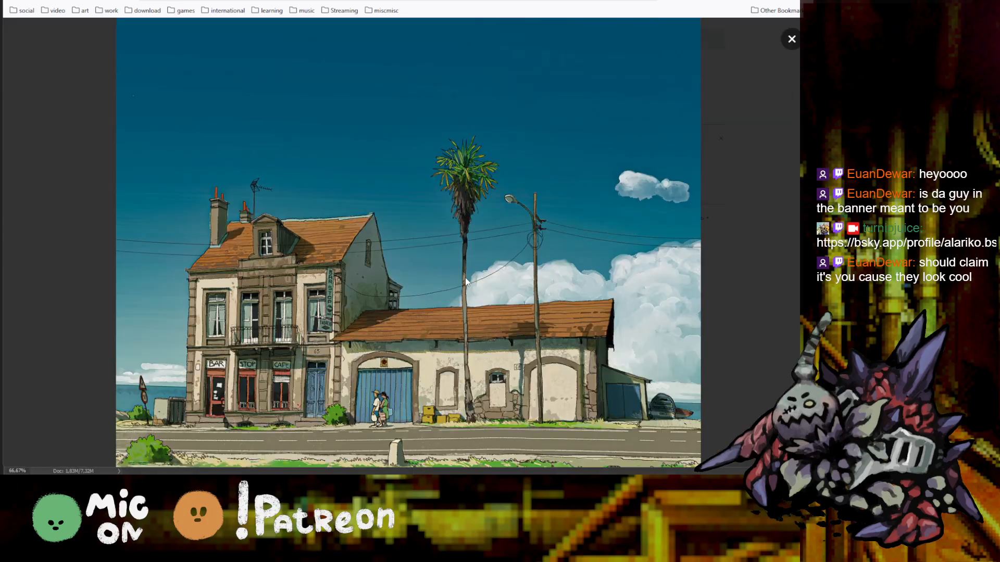
click(741, 303)
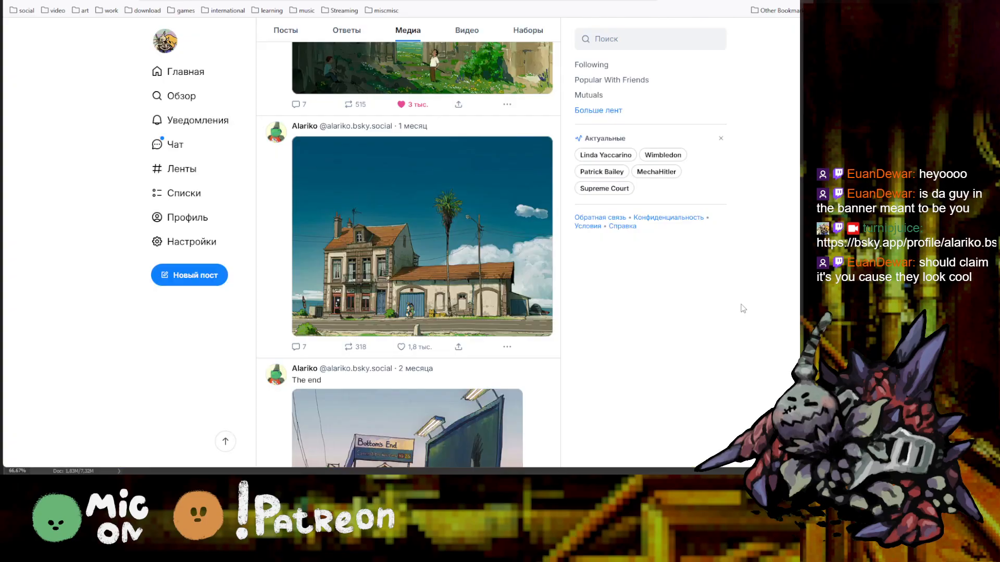
View "The end" post's train station painting at full size
scroll(454, 323, down, 4)
click(454, 323)
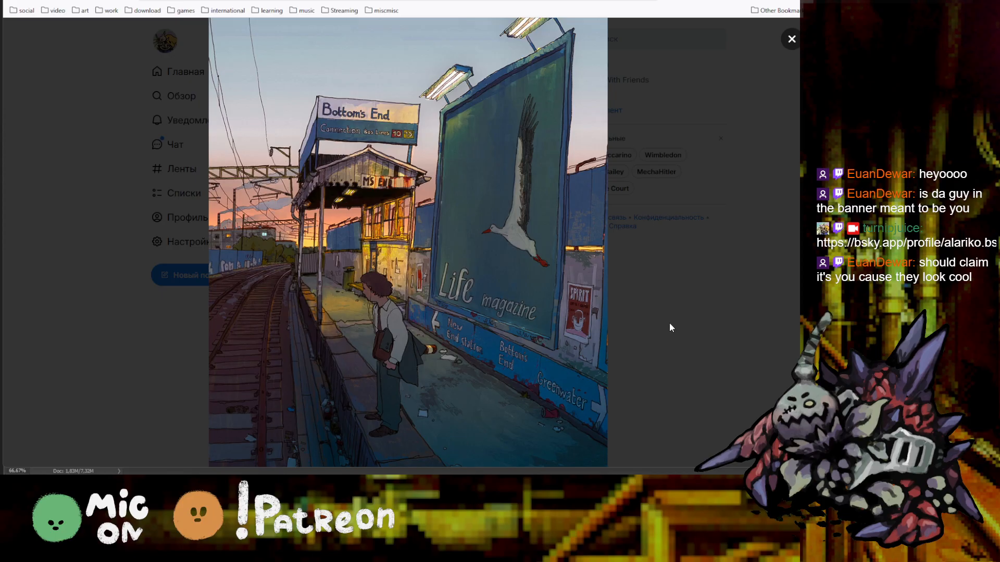
click(670, 324)
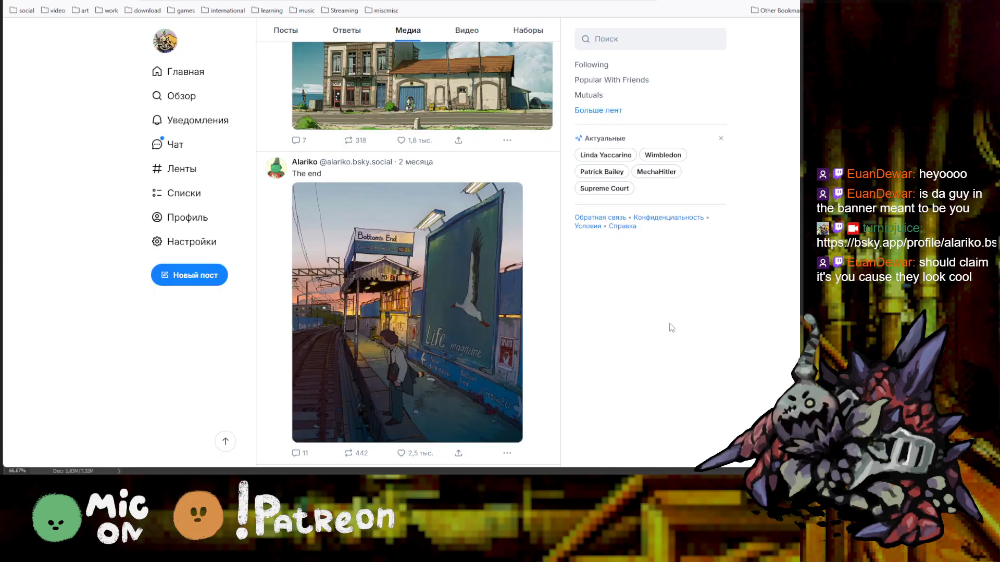
Open the illustration of the armoured knight with a spiked mace enlarged, then close it
scroll(528, 380, down, 8)
click(394, 275)
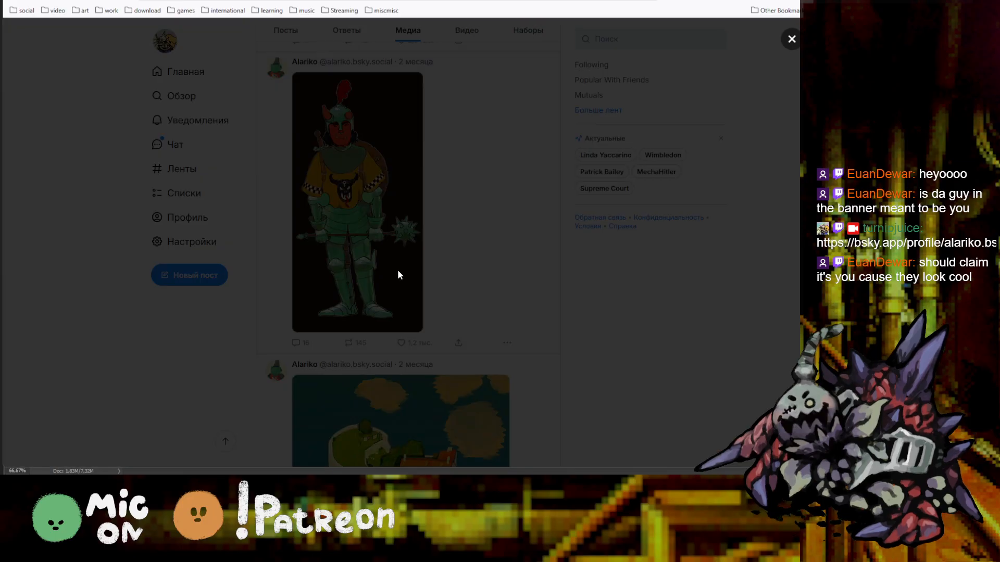
click(594, 334)
Browse older posts past the island painting and open the roadside stone ruin painting at full size
scroll(513, 341, down, 5)
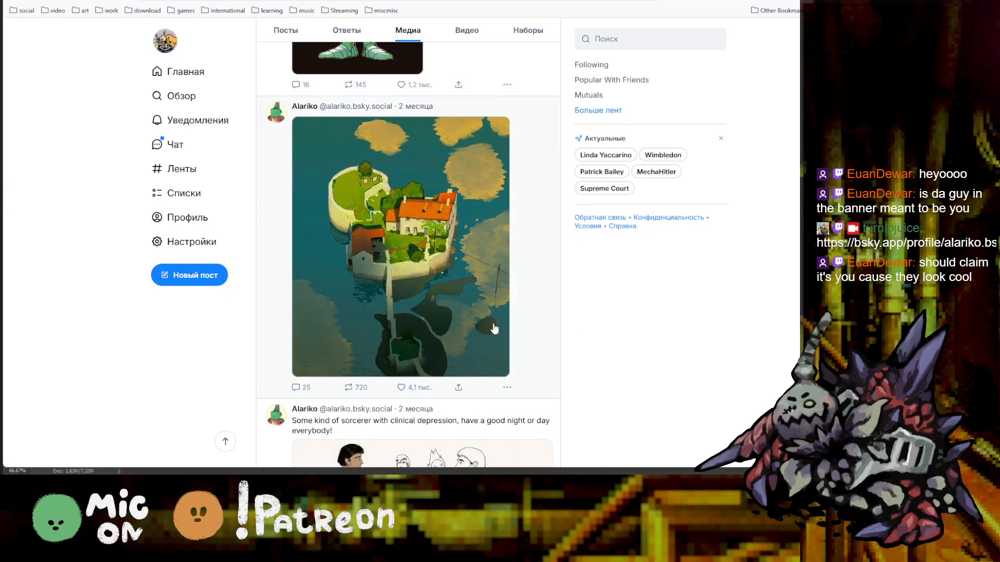
scroll(451, 315, down, 1)
scroll(451, 314, down, 10)
scroll(549, 325, down, 5)
click(458, 317)
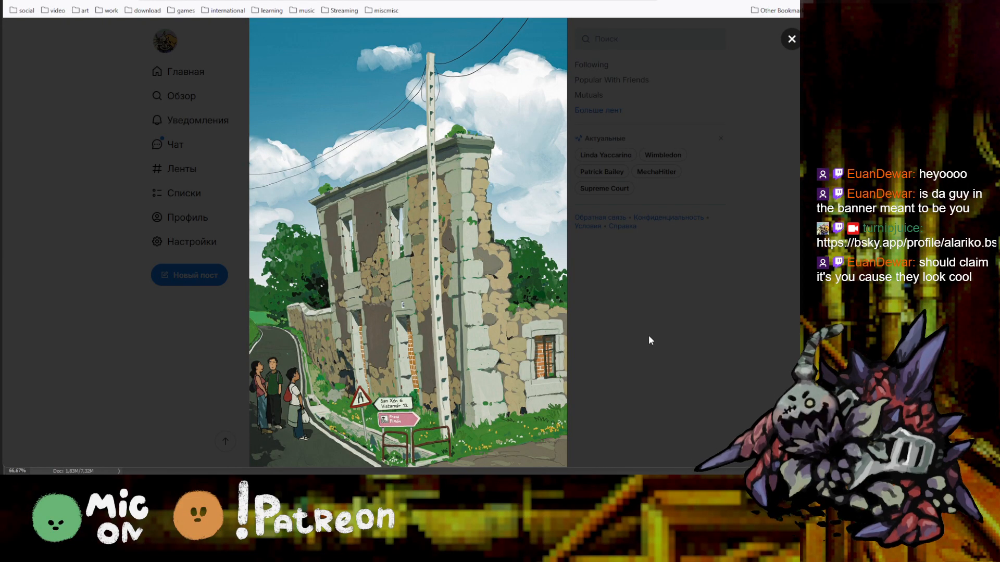
Close the stone ruin painting and view the painting of the half-collapsed house on a grassy slope at full size
click(648, 339)
scroll(647, 341, down, 5)
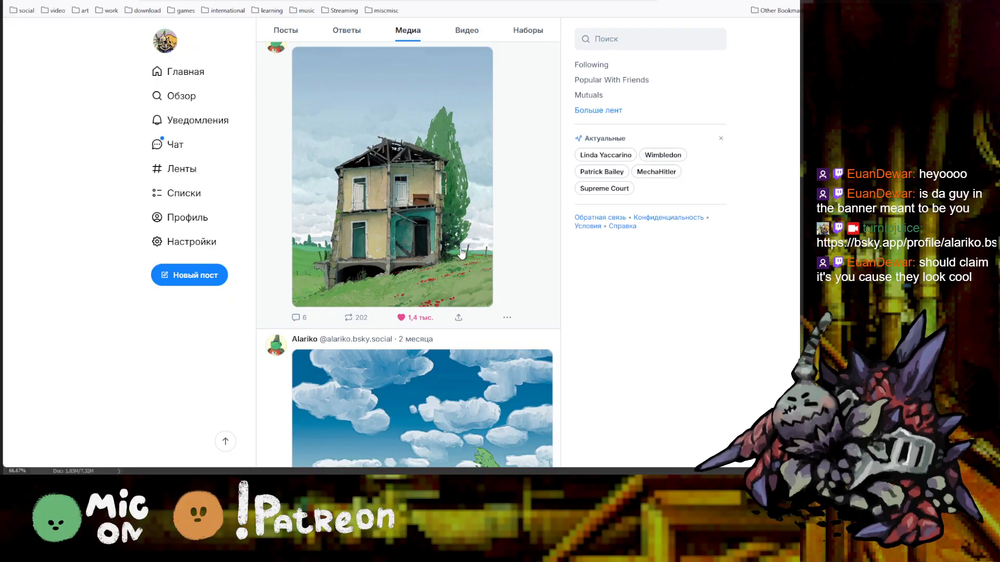
click(462, 256)
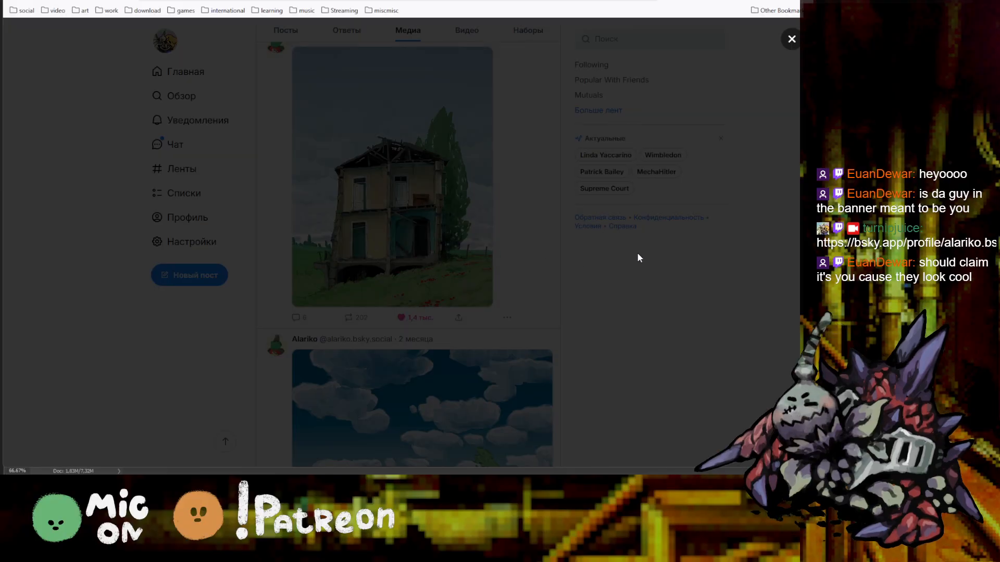
click(624, 279)
View the meadow painting of the figure in a yellow cloak under scattered clouds at full size
scroll(466, 335, down, 3)
scroll(467, 335, down, 4)
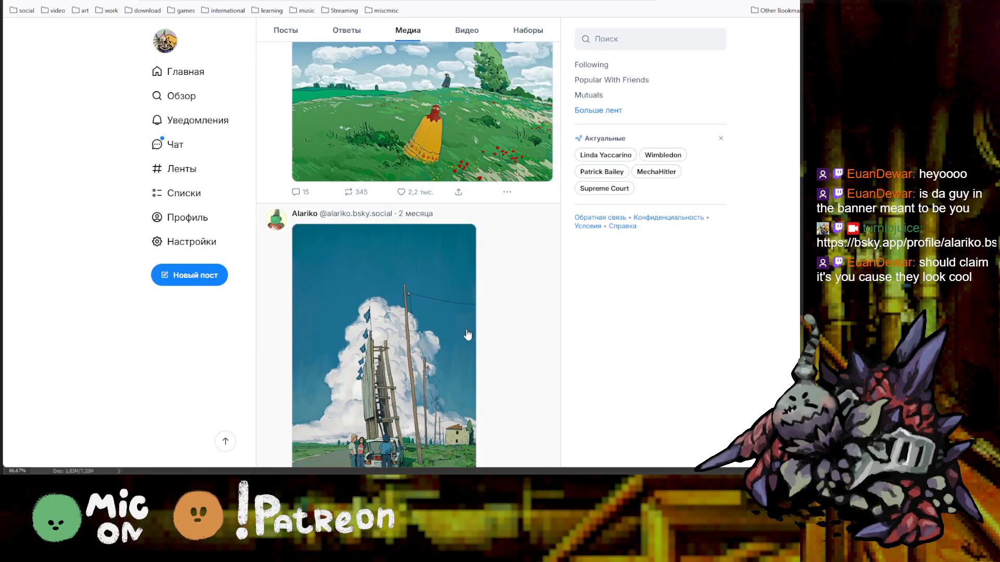
scroll(467, 334, up, 3)
click(468, 312)
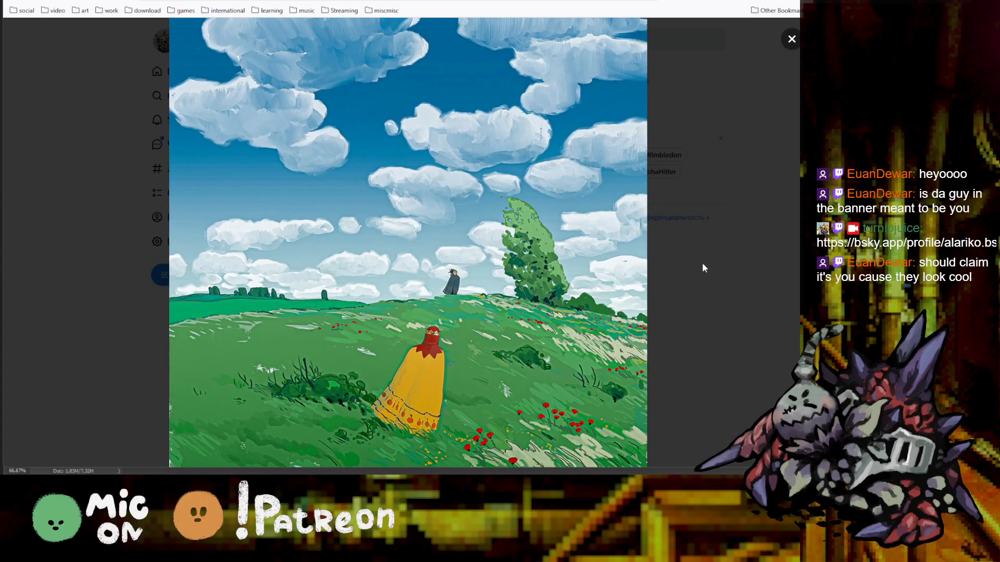
click(679, 296)
View the painting of the roadside wooden tower and people around a parked car at full size
scroll(527, 301, down, 4)
scroll(527, 300, down, 2)
click(463, 281)
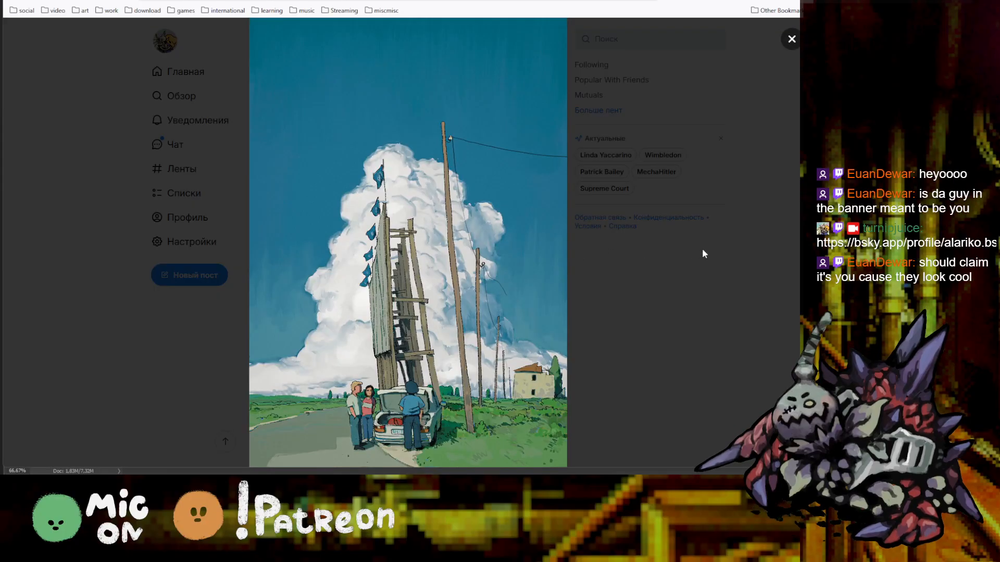
click(645, 301)
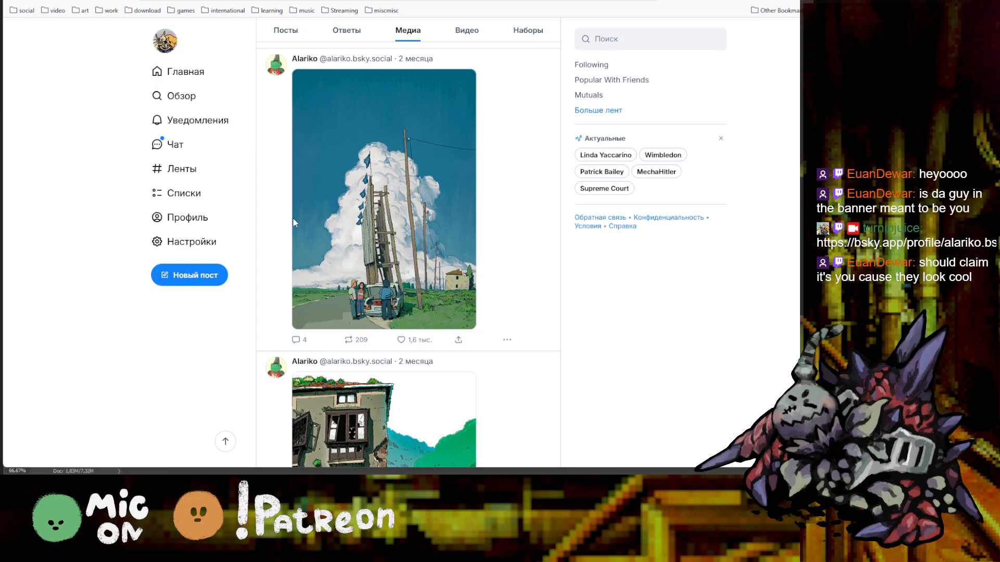
View the painting of overgrown stone ruins above the clouds at full size, then repost it
scroll(495, 296, down, 4)
scroll(495, 296, down, 2)
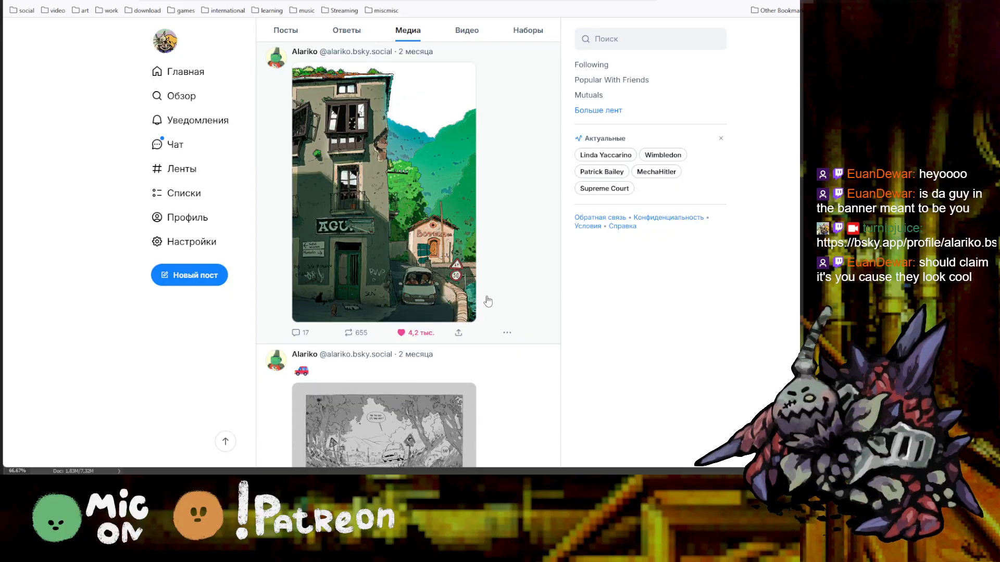
scroll(489, 298, down, 1)
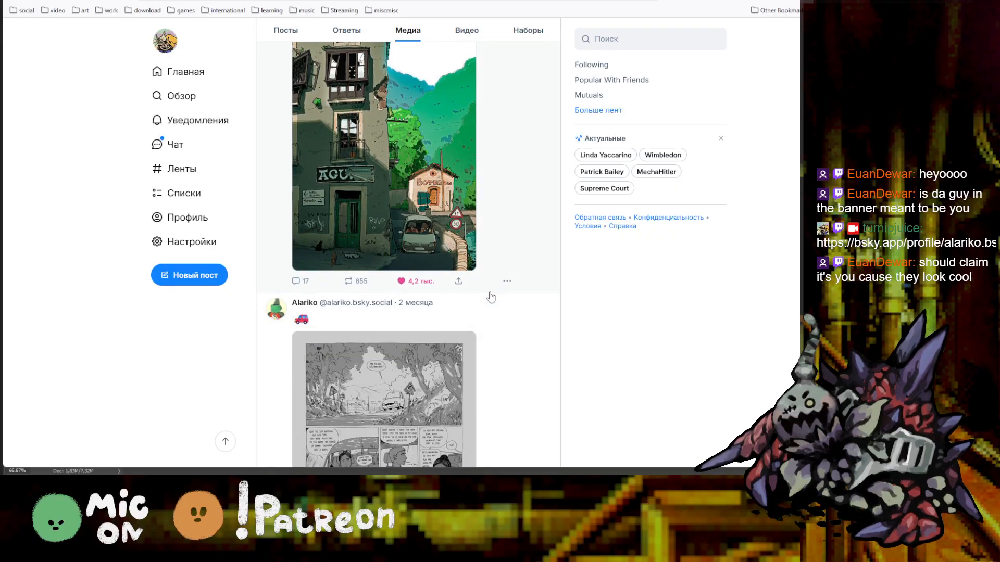
scroll(492, 296, down, 5)
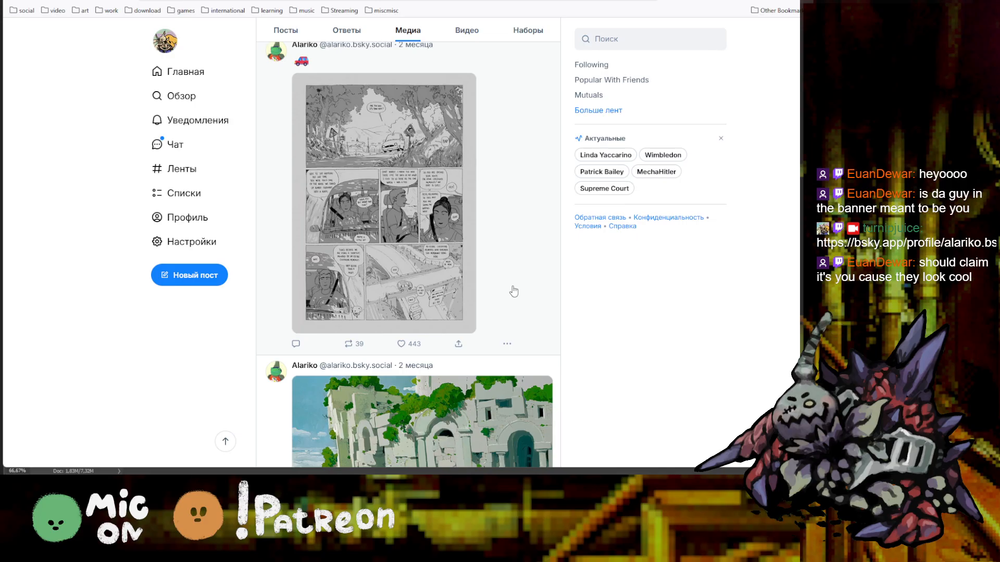
scroll(516, 291, down, 3)
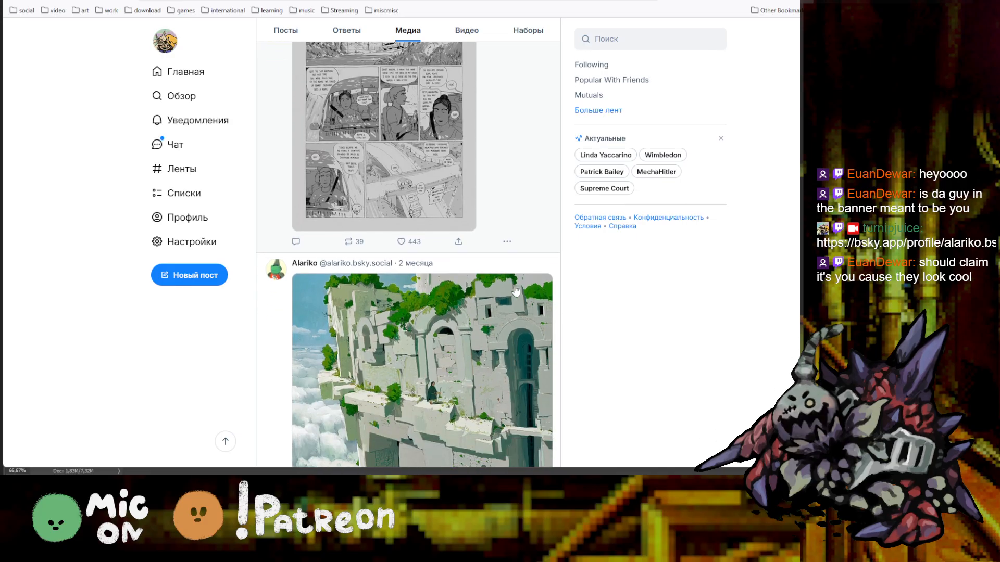
click(523, 288)
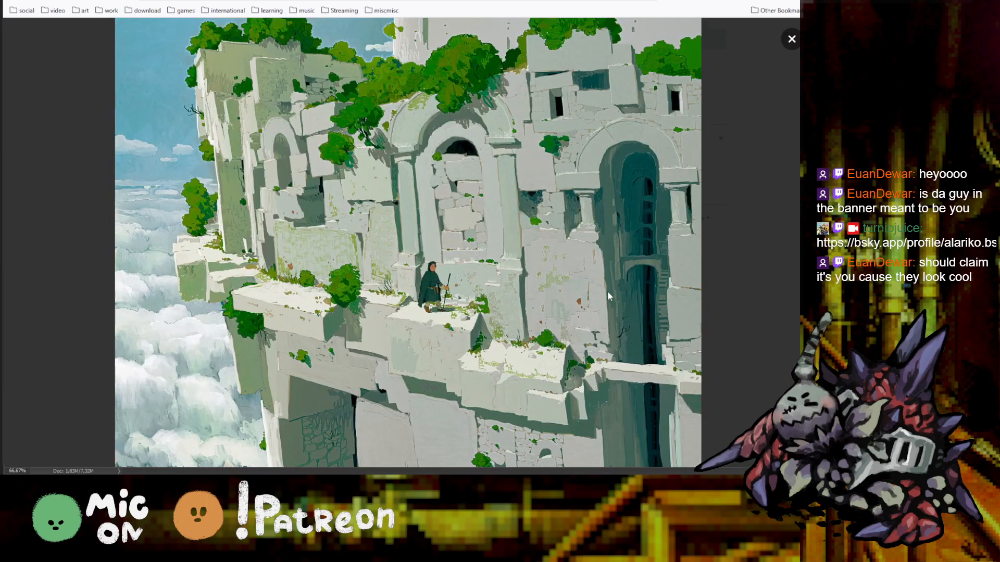
click(751, 265)
click(348, 430)
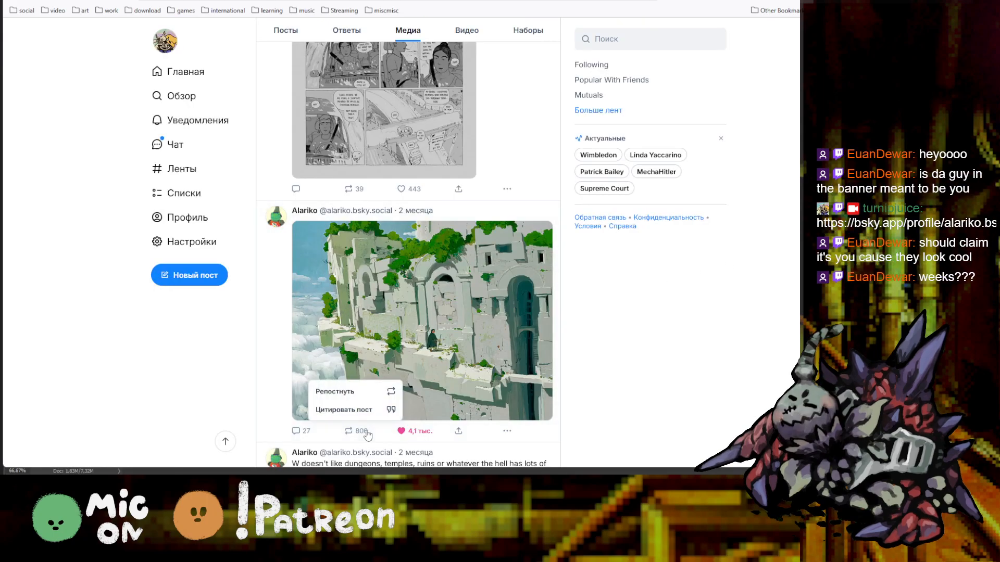
click(343, 390)
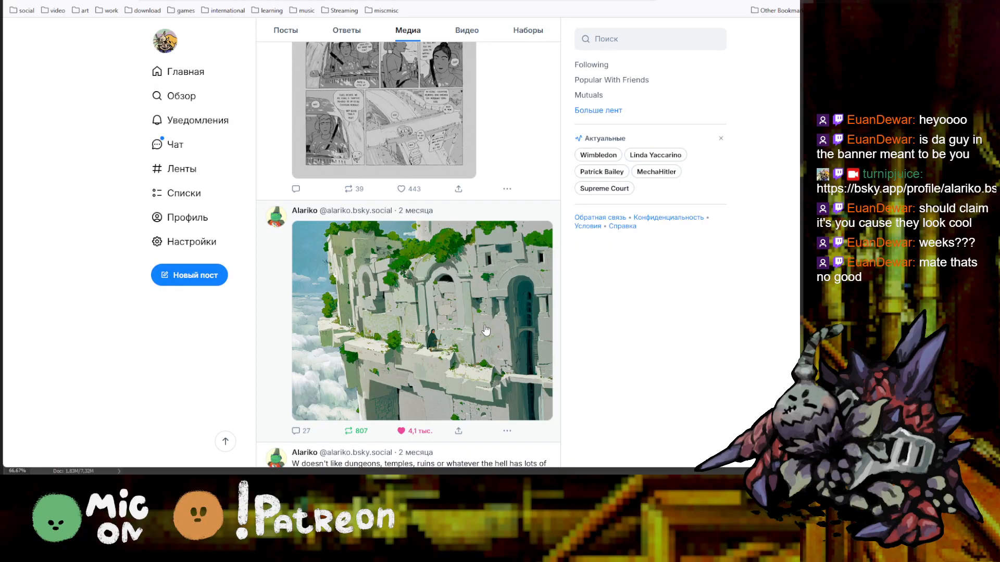
View the "Travelling." post's painting of the hooded wanderer on a forest path at full size
scroll(486, 330, down, 2)
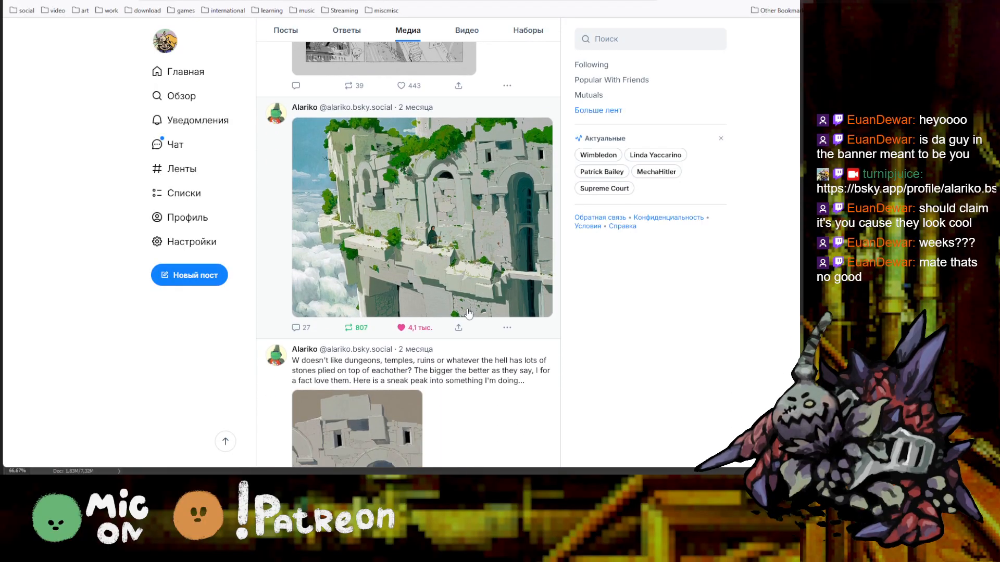
scroll(468, 312, down, 4)
scroll(437, 293, down, 6)
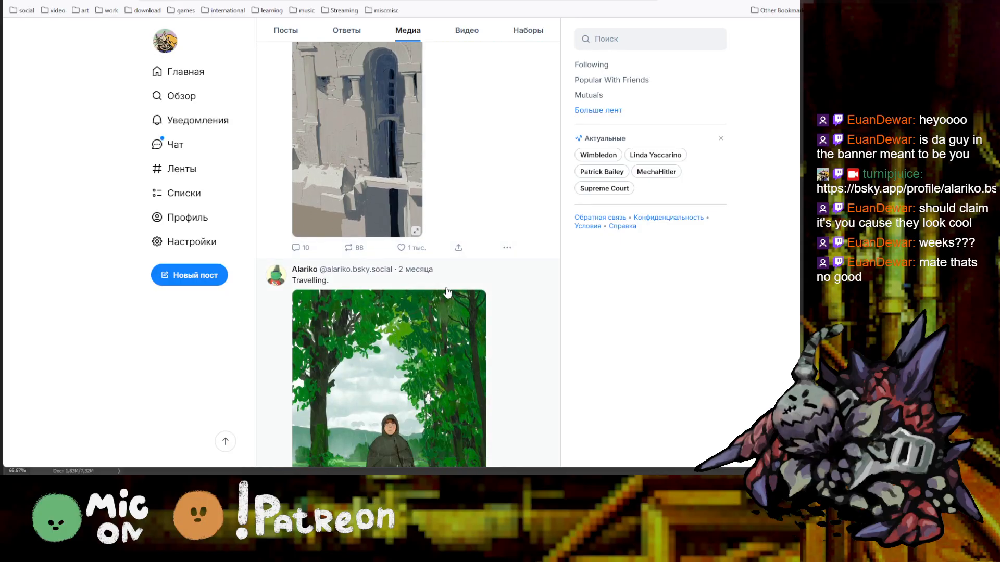
scroll(436, 291, down, 1)
click(428, 283)
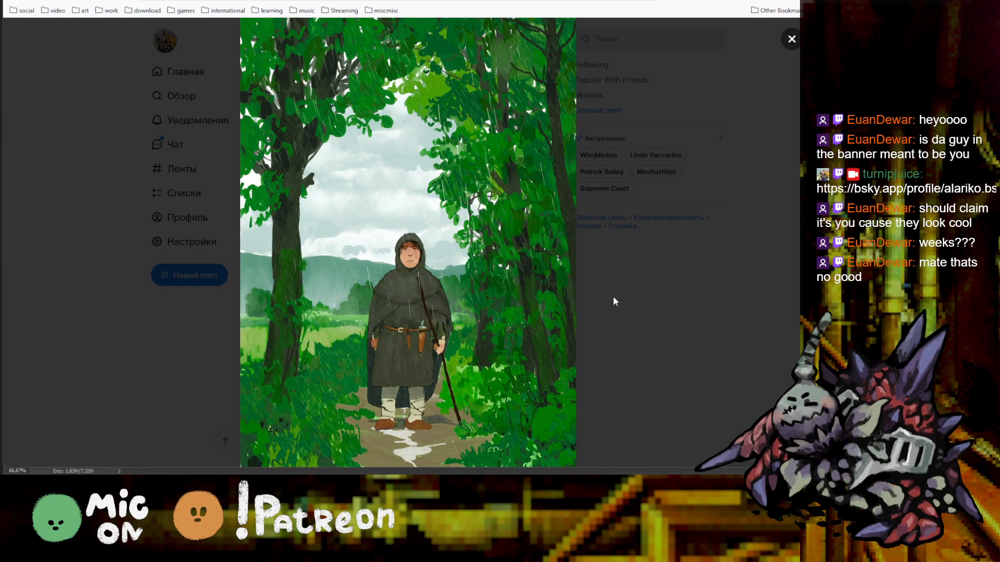
click(624, 296)
View the painting of tall pine trees beside a road at full size, then repost it
scroll(452, 331, down, 5)
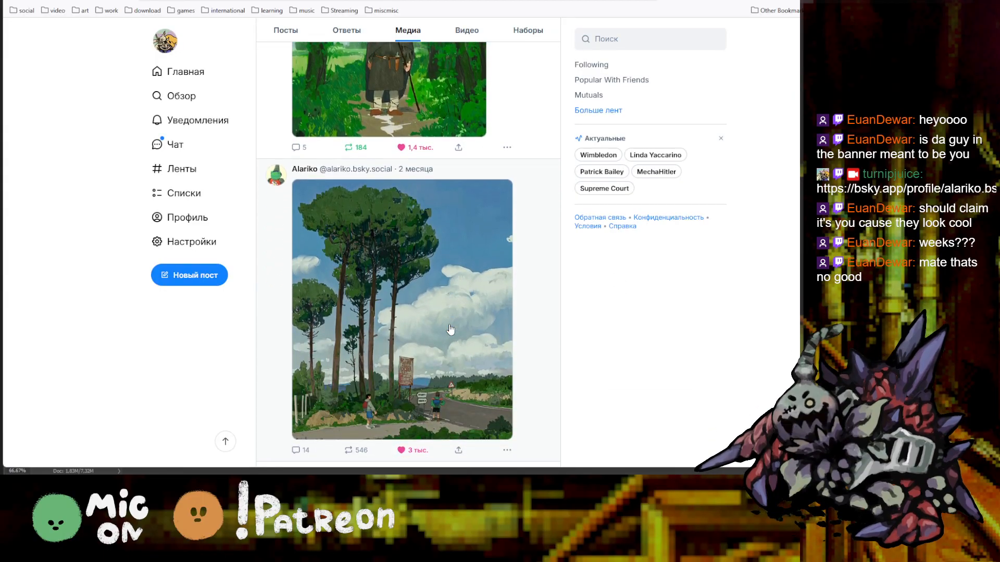
scroll(459, 329, down, 1)
click(460, 328)
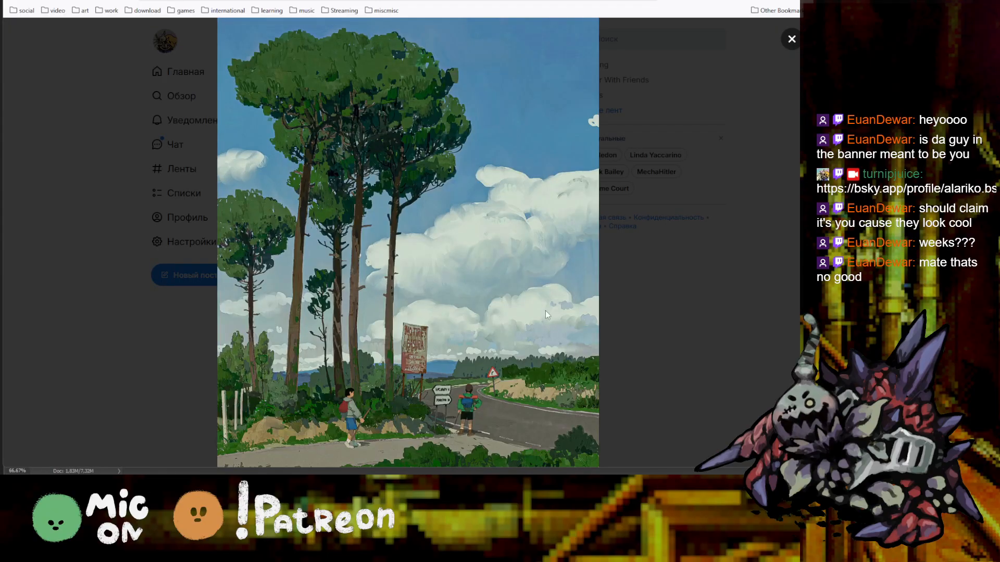
click(636, 312)
click(348, 399)
click(362, 427)
Find the painting of the old street with the "PENSION" sign among the older posts and like it
scroll(610, 409, down, 5)
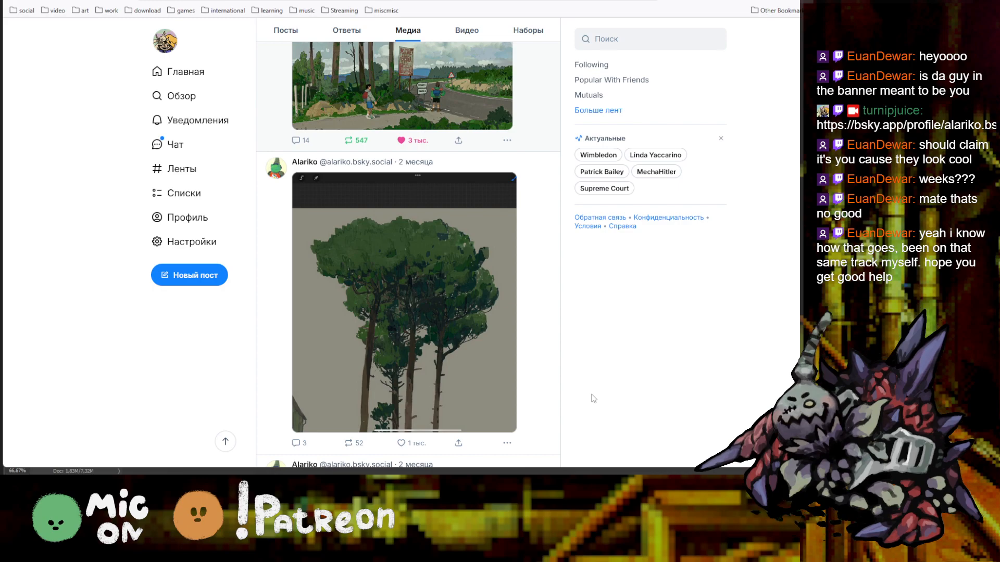
scroll(545, 390, down, 5)
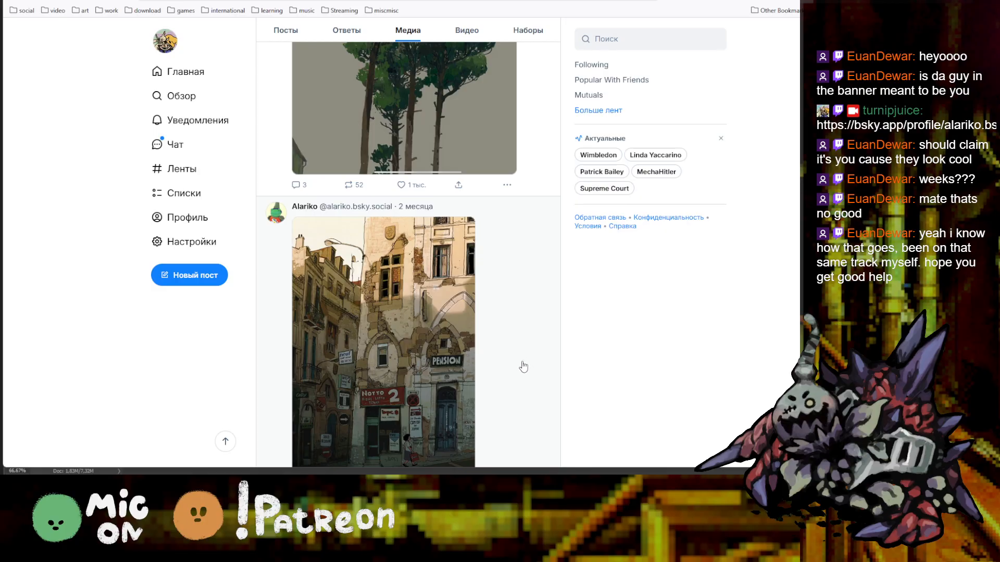
scroll(518, 366, down, 3)
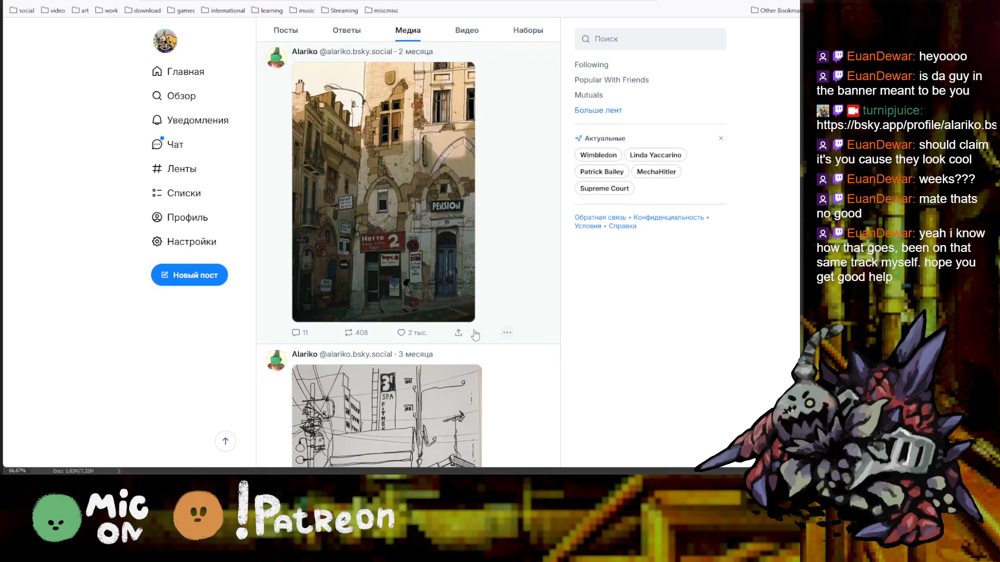
click(401, 333)
Browse past the snowy house and comic fair posts and open the painting of the hut beneath snowy mountains, then close it
scroll(548, 349, down, 4)
scroll(549, 349, down, 3)
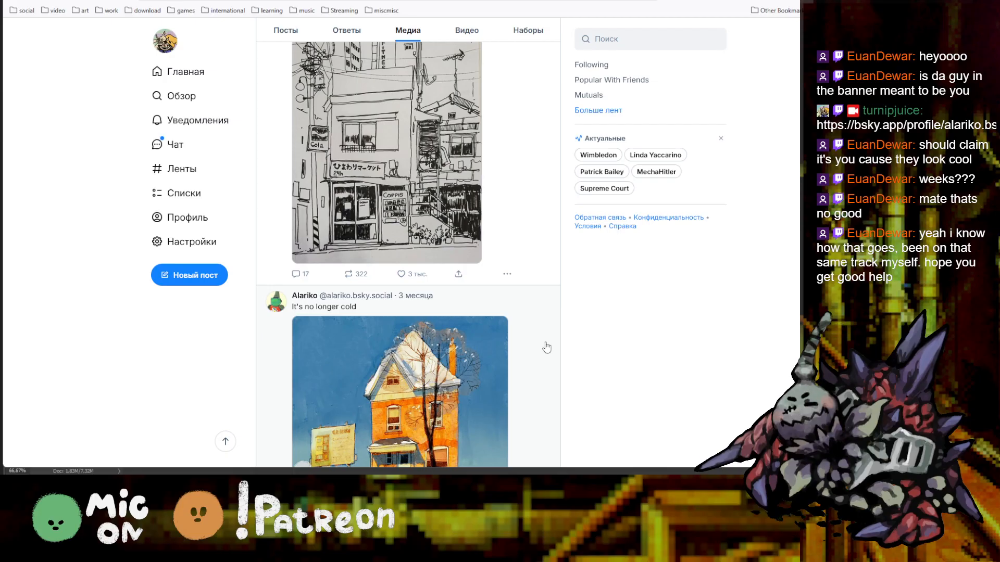
scroll(546, 348, down, 2)
scroll(547, 348, down, 3)
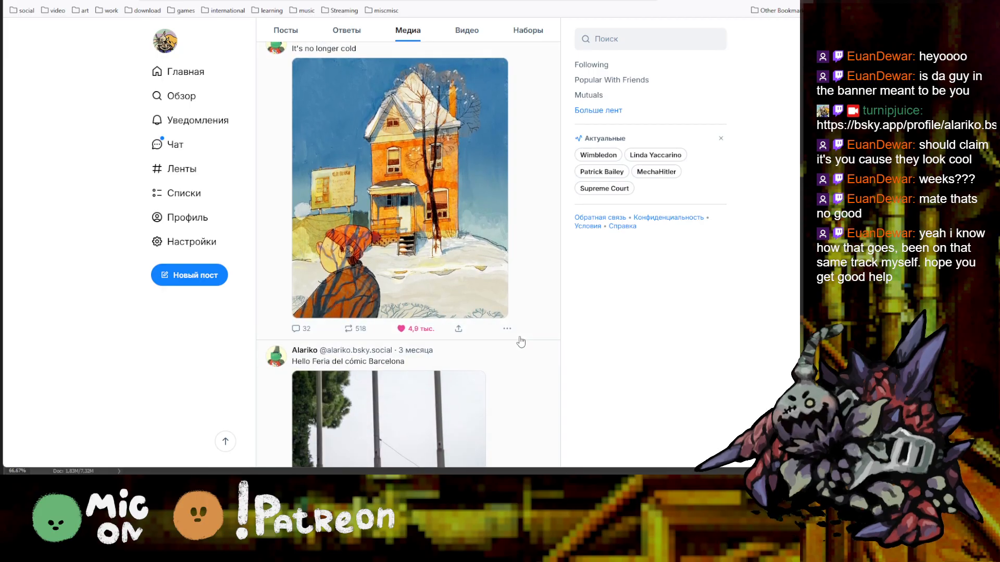
scroll(521, 342, down, 2)
scroll(522, 334, down, 2)
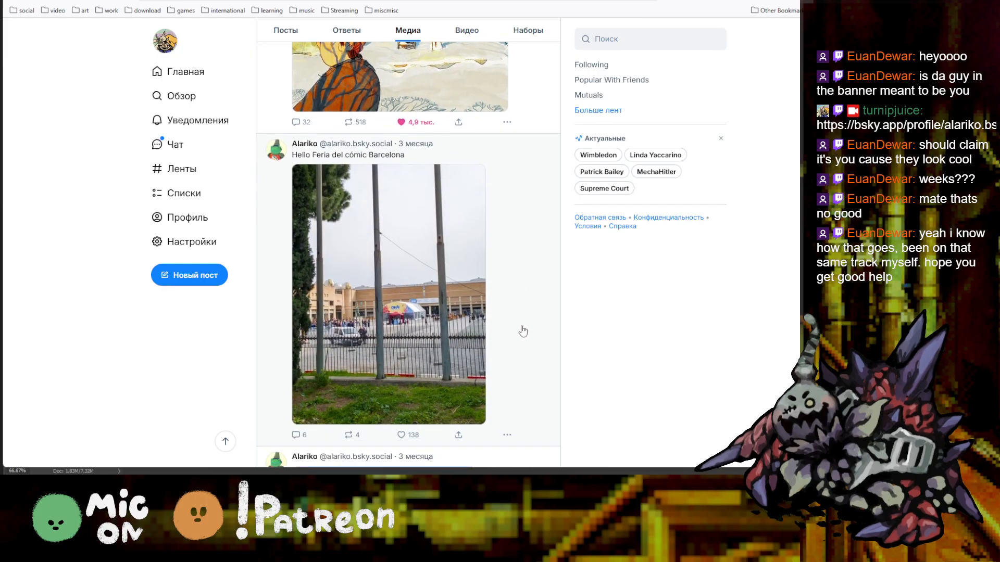
scroll(522, 331, down, 8)
click(429, 266)
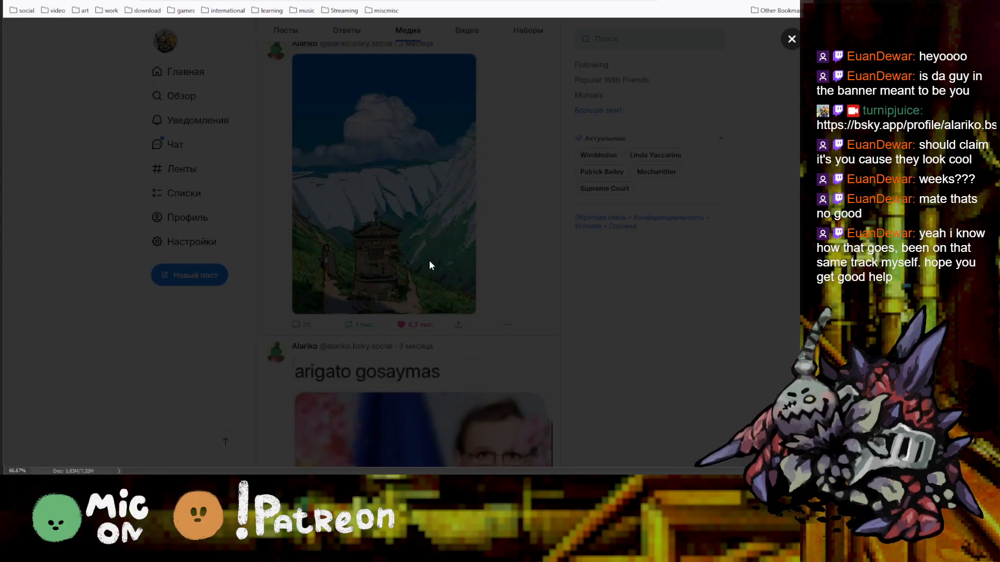
click(643, 270)
Browse past the kitchen and sketchbook posts and open the painting of the tower-topped orange rock, then close it
scroll(640, 268, down, 5)
scroll(571, 292, down, 2)
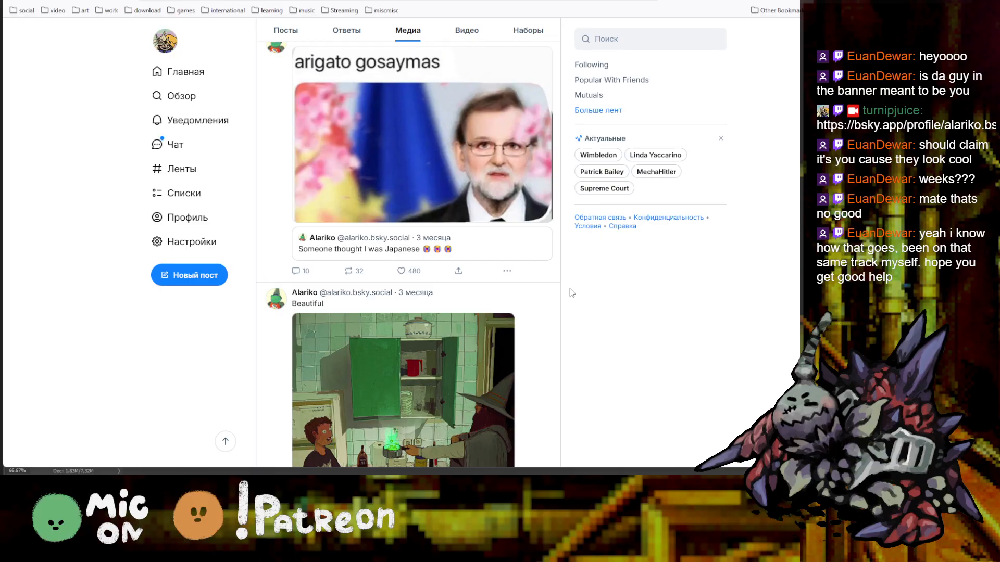
scroll(572, 292, down, 8)
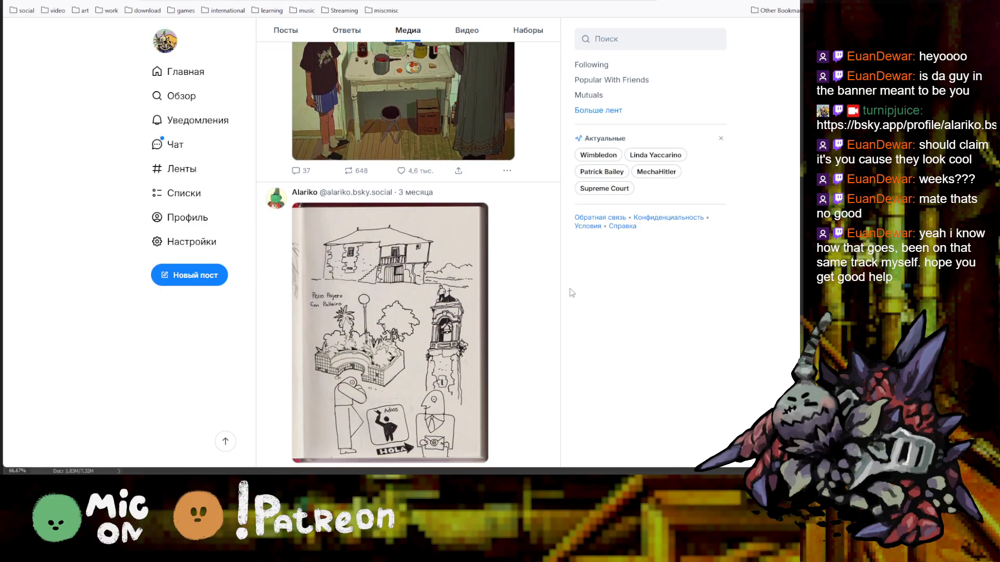
scroll(571, 292, down, 6)
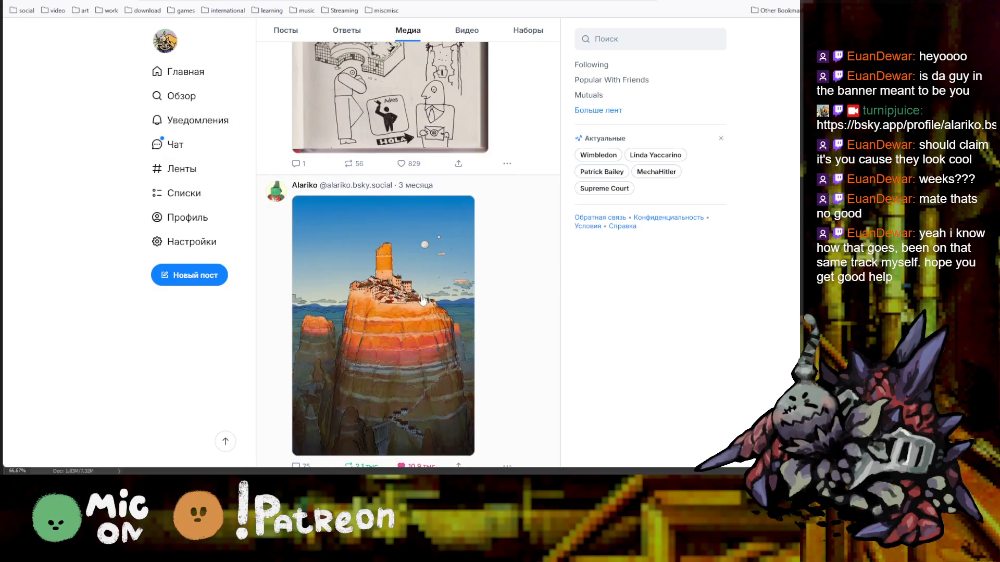
click(421, 300)
click(625, 291)
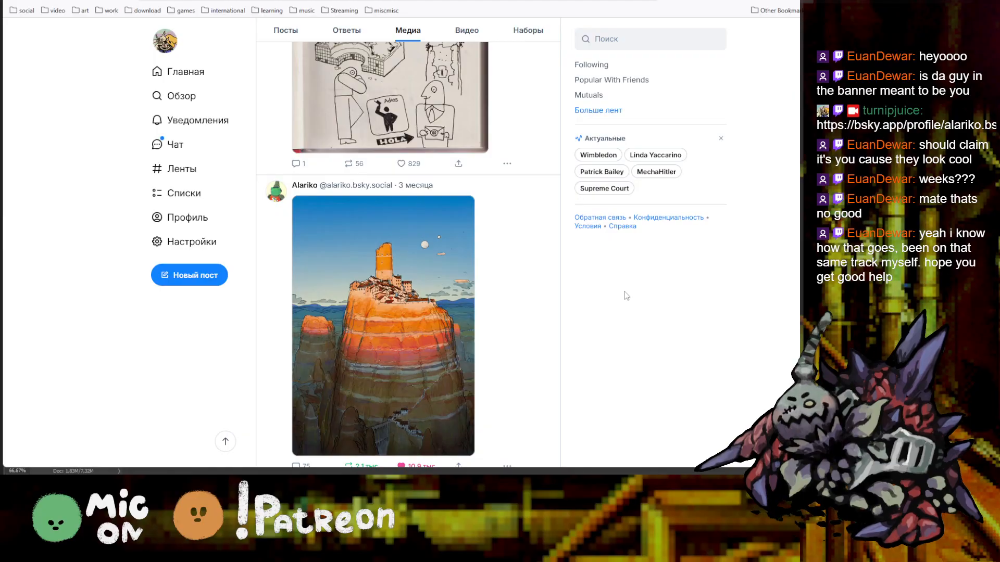
Browse the older posts from the "OLD BUT GOLD" castle painting down to the "Doodling" post
scroll(563, 305, down, 7)
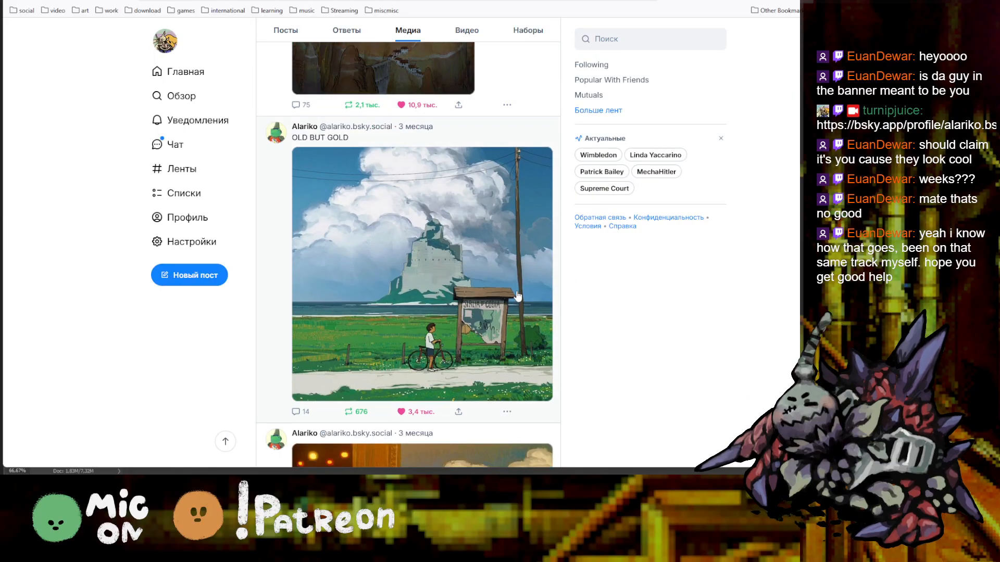
scroll(570, 297, down, 5)
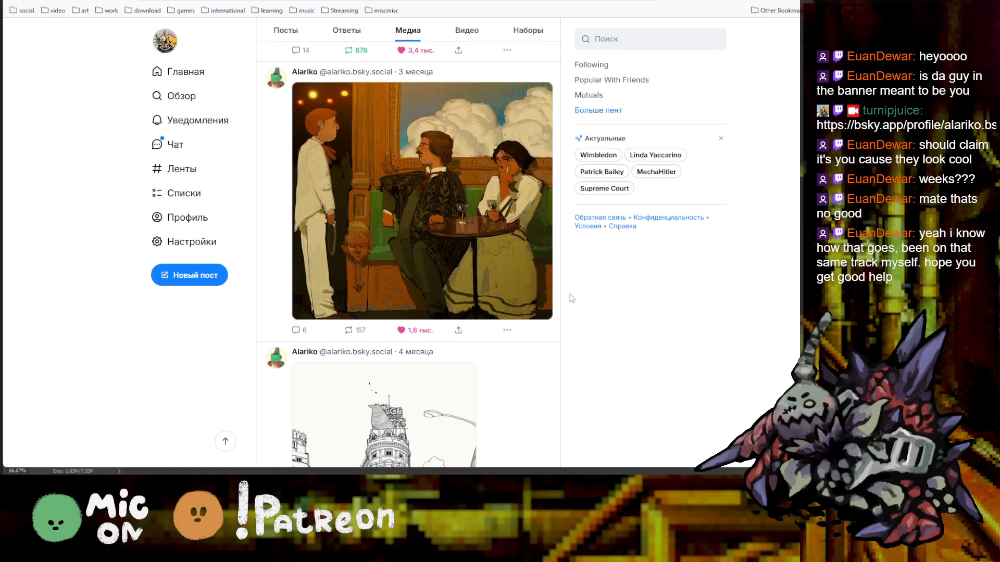
scroll(571, 298, down, 9)
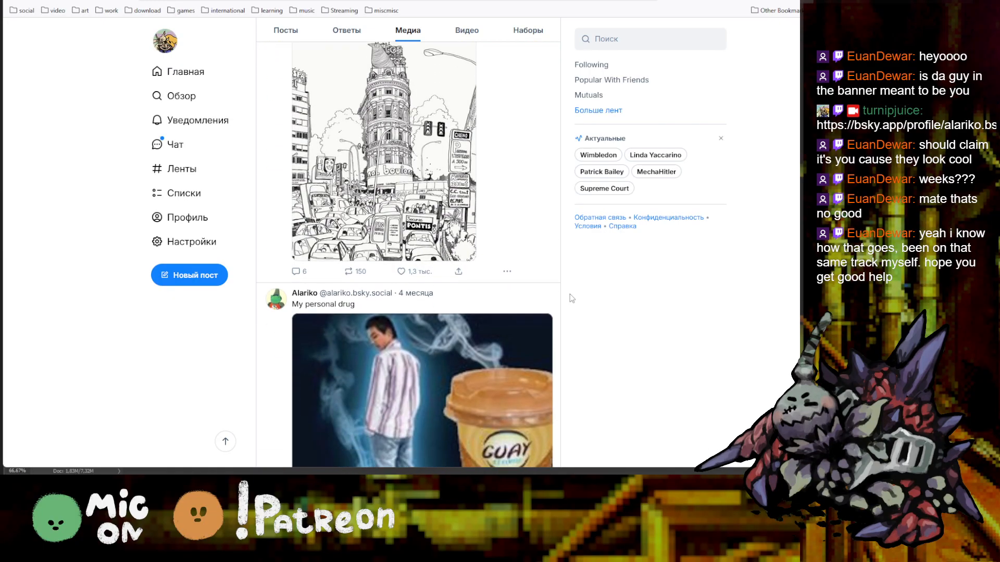
scroll(571, 298, down, 2)
scroll(571, 298, down, 2)
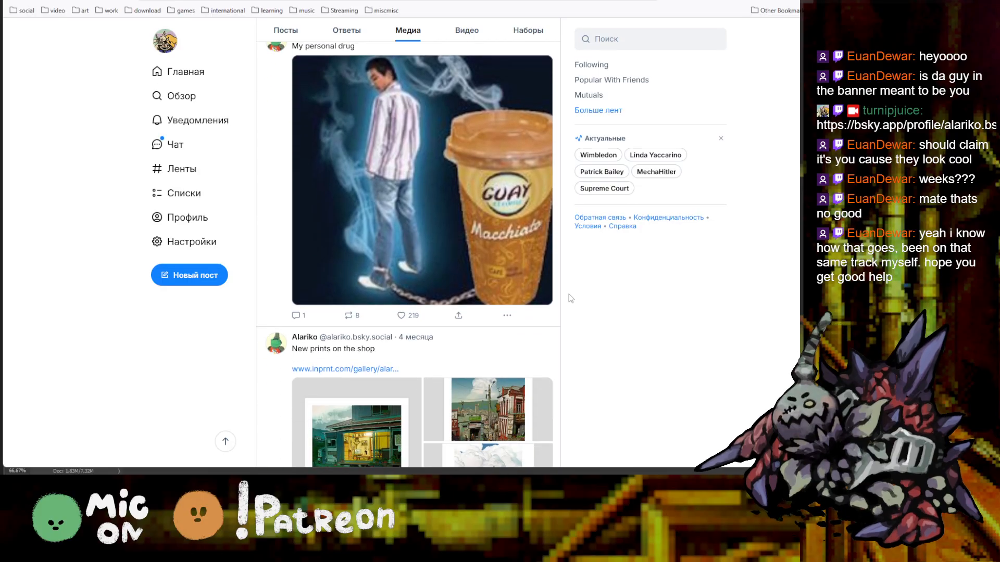
scroll(547, 294, down, 1)
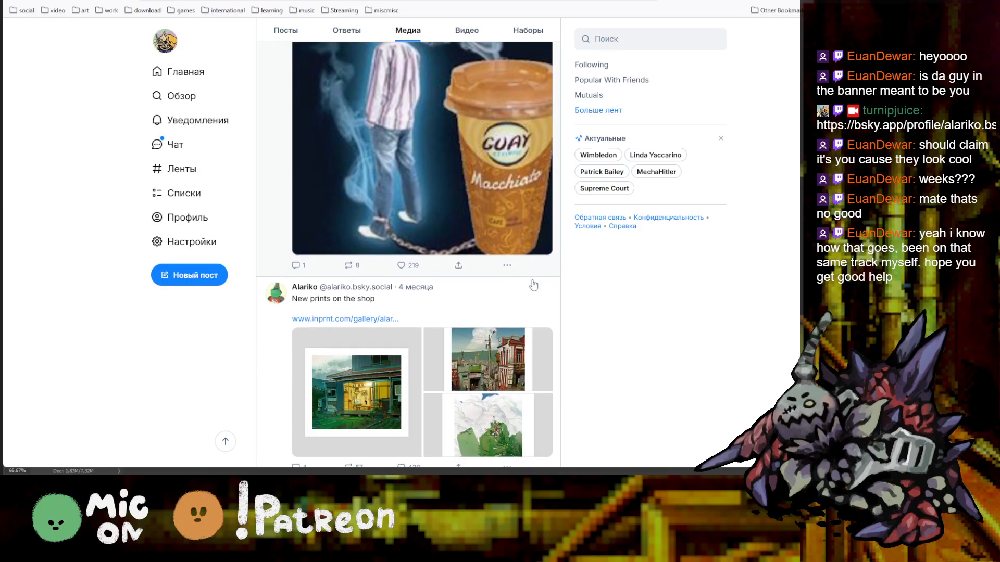
scroll(578, 286, down, 6)
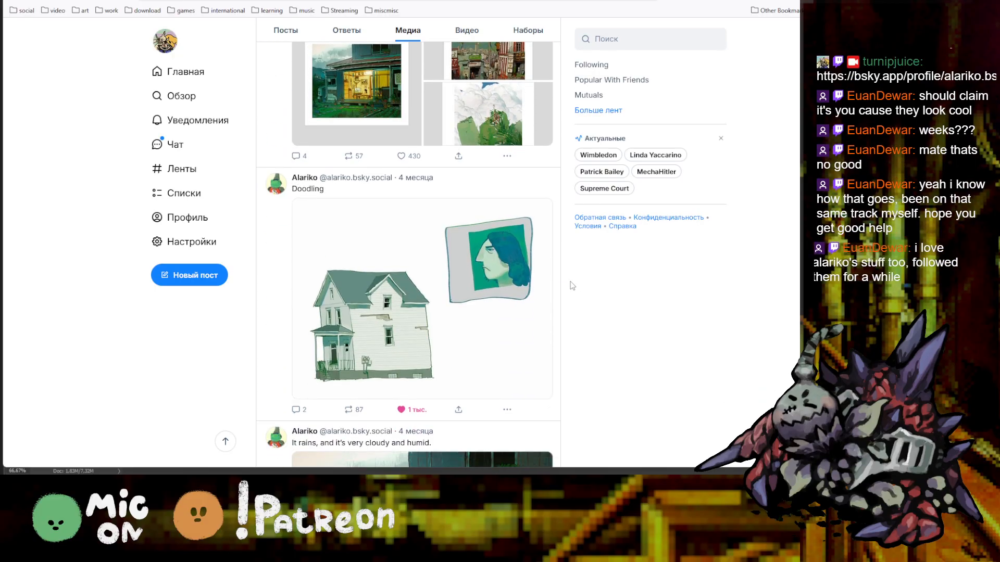
Browse past the rainy house post and open the "Idilically lost" painting of the house beside a large tree, then close it
scroll(568, 285, down, 4)
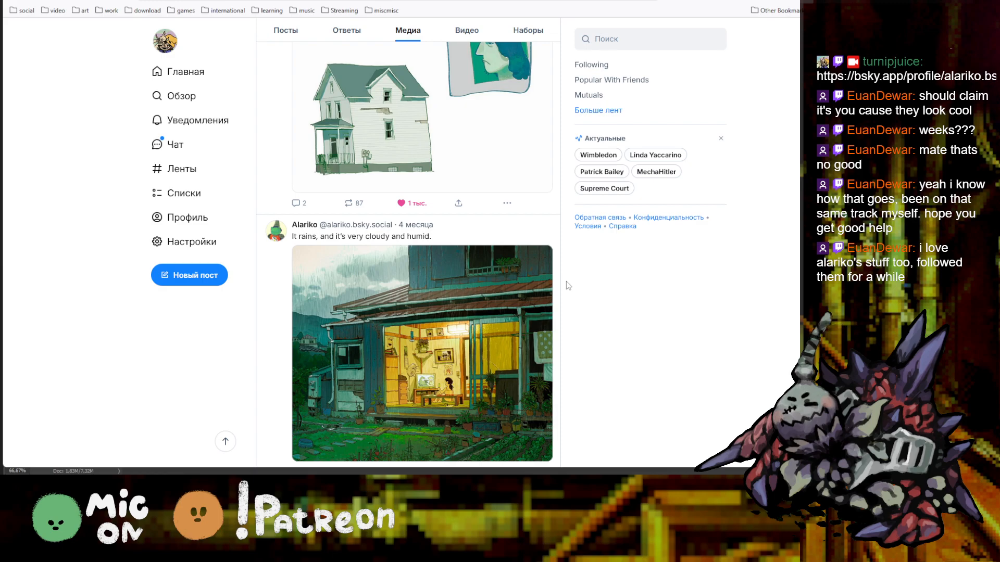
scroll(567, 282, down, 4)
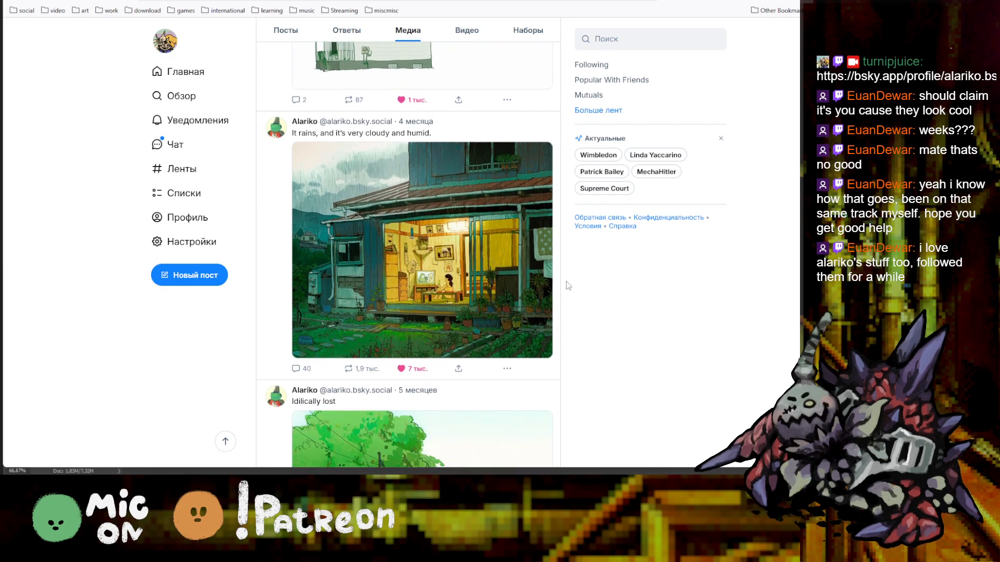
scroll(567, 282, down, 2)
click(490, 282)
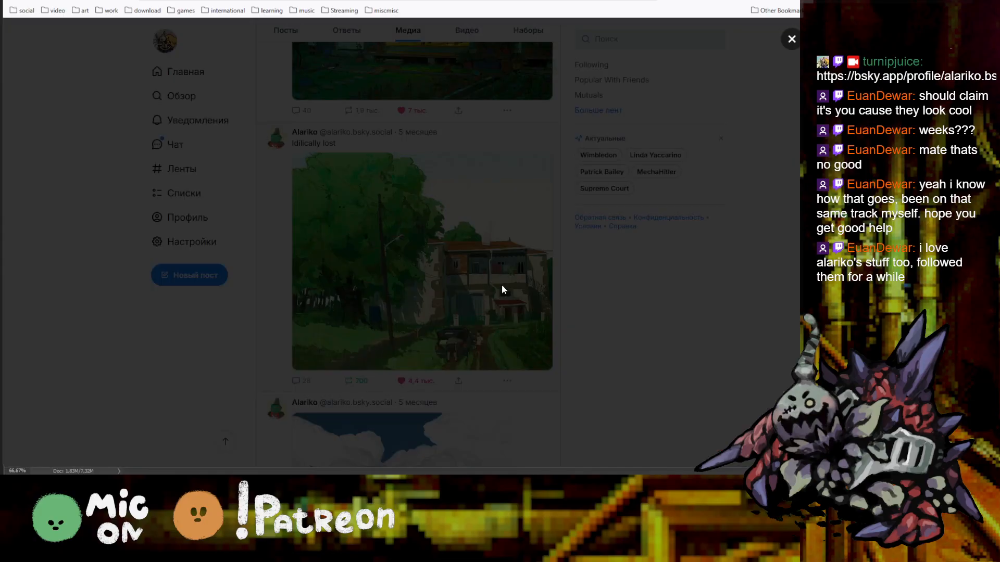
click(706, 286)
Open the painting of the red-roofed village on a green mountain beneath huge clouds, then close it
scroll(546, 328, down, 7)
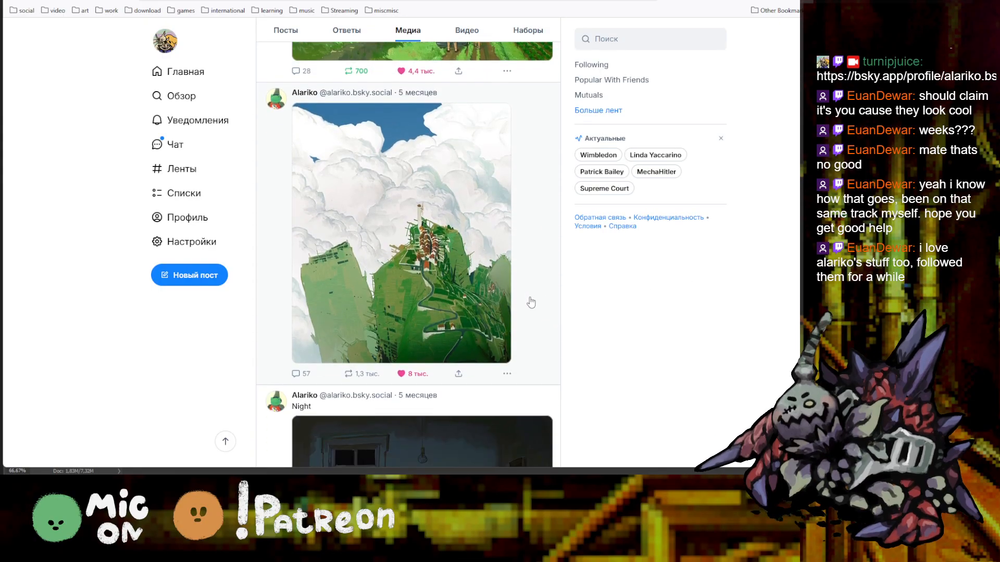
click(472, 283)
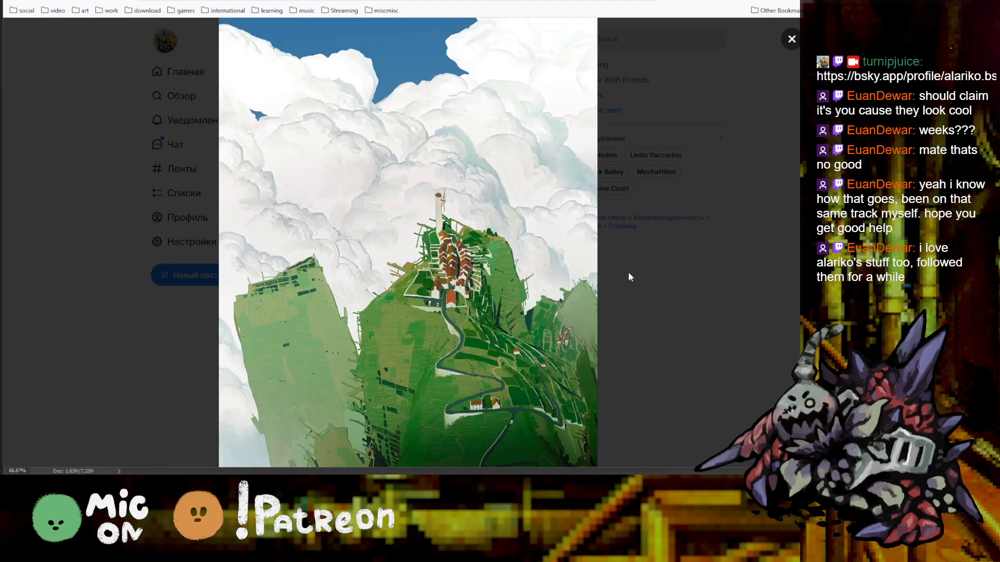
click(630, 276)
Open the "Night" painting of the lamplit bedroom, then close it
scroll(536, 333, down, 7)
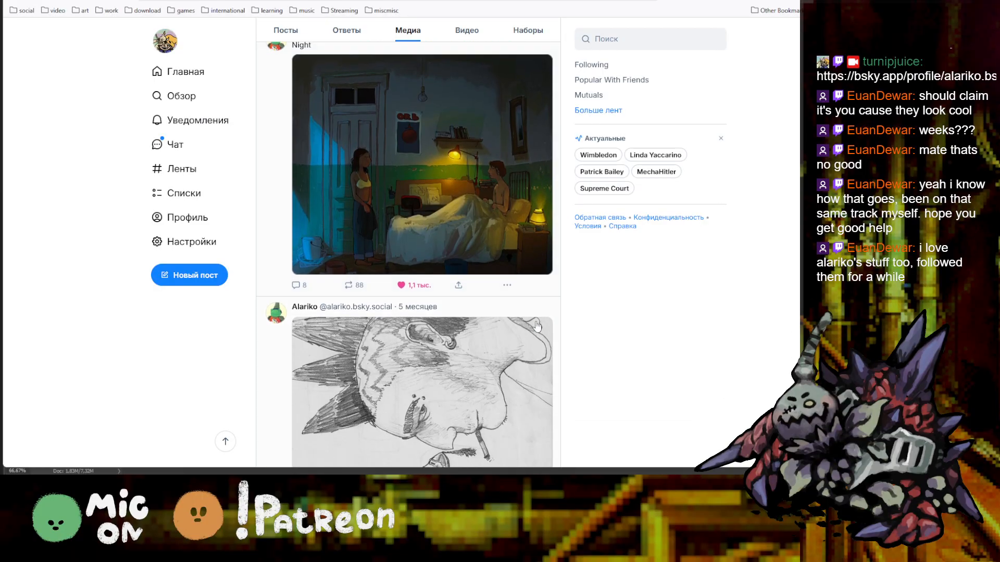
click(495, 249)
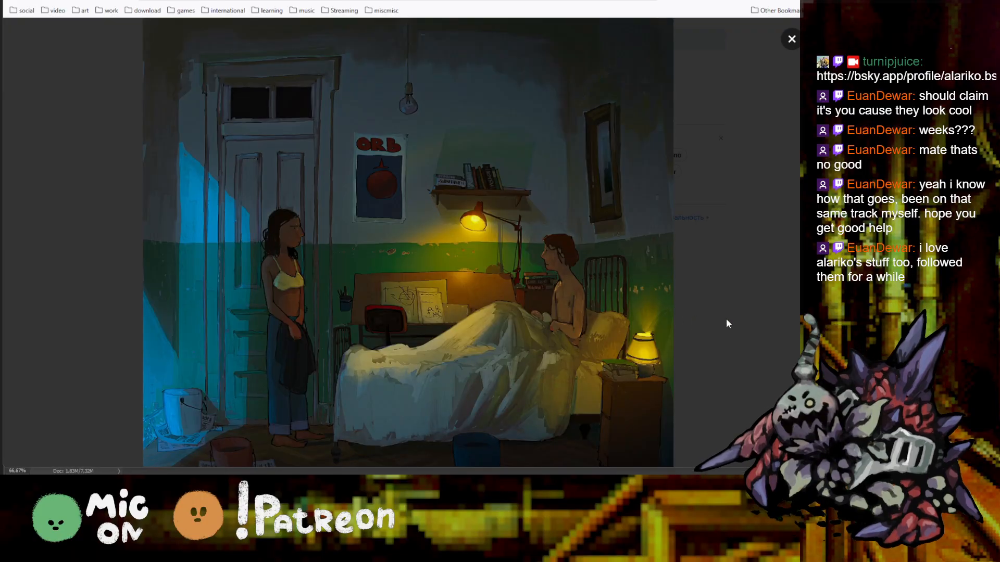
click(726, 320)
Browse past the pencil sketch post and open the live news image of the horses and masked reporter, then close it
scroll(610, 327, down, 5)
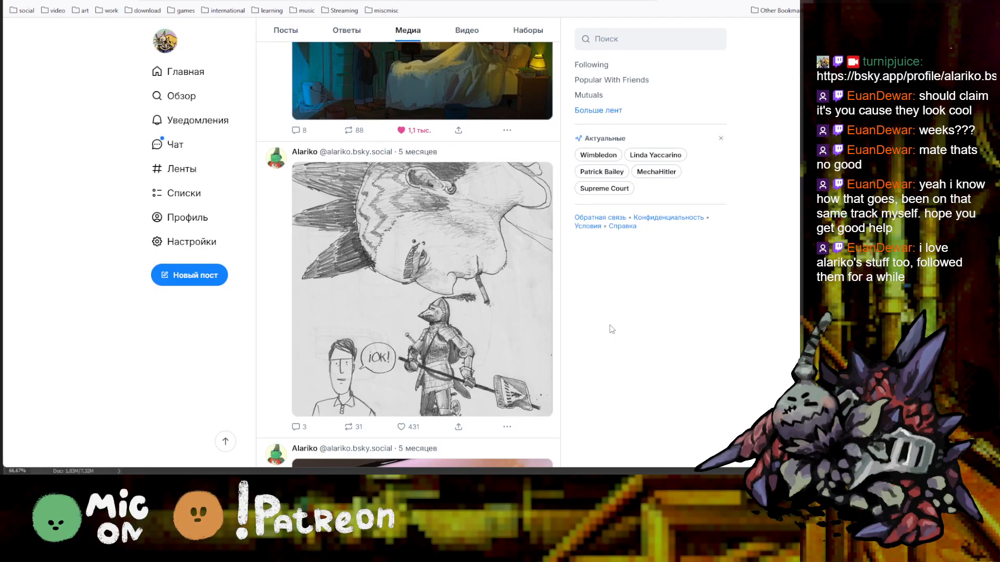
scroll(612, 327, down, 3)
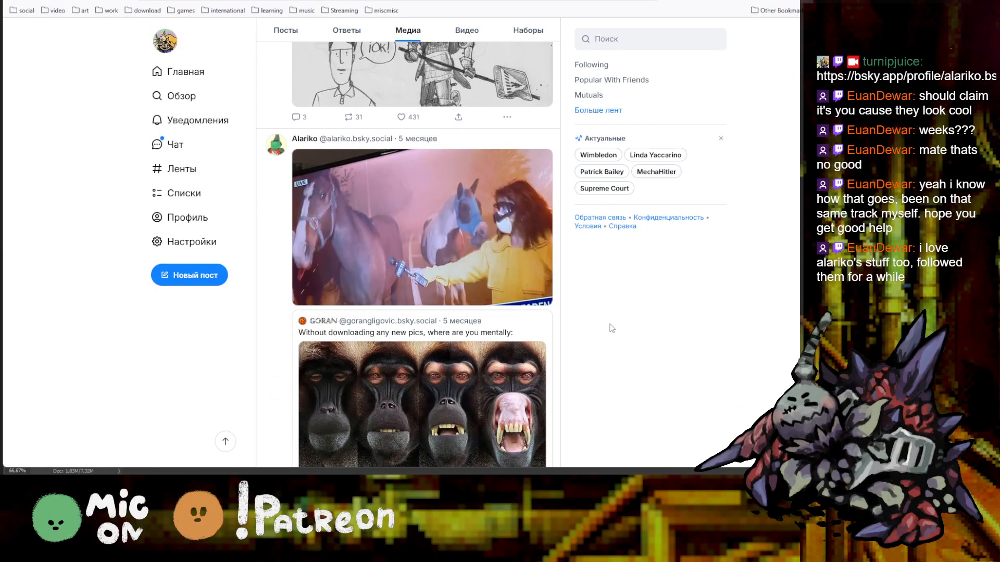
click(450, 255)
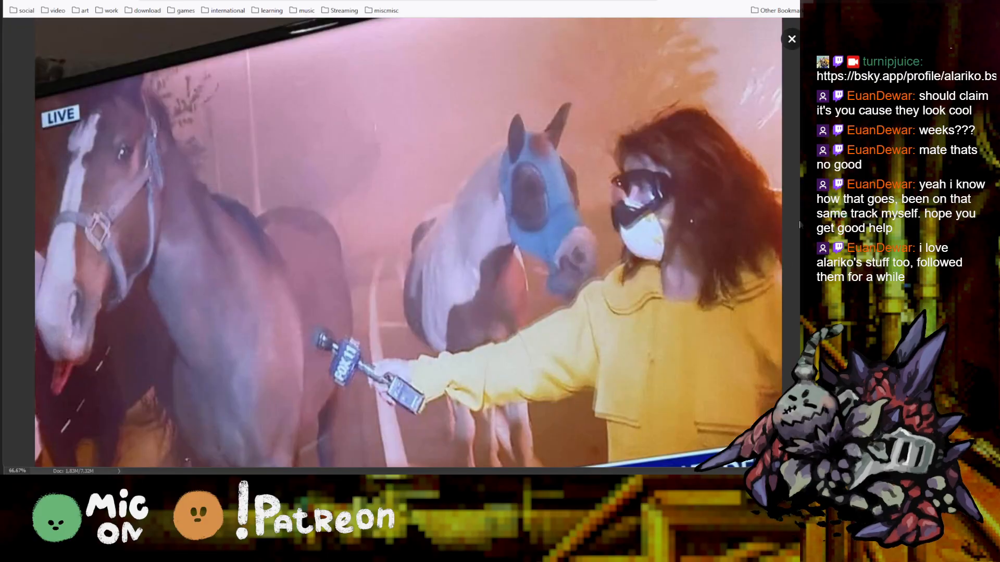
key(Escape)
Browse past the "Falling box" animation and open the painting of the weathered street with the "ropeus." sign, then close it
scroll(552, 250, down, 3)
scroll(566, 259, down, 5)
scroll(571, 257, down, 4)
scroll(572, 258, down, 6)
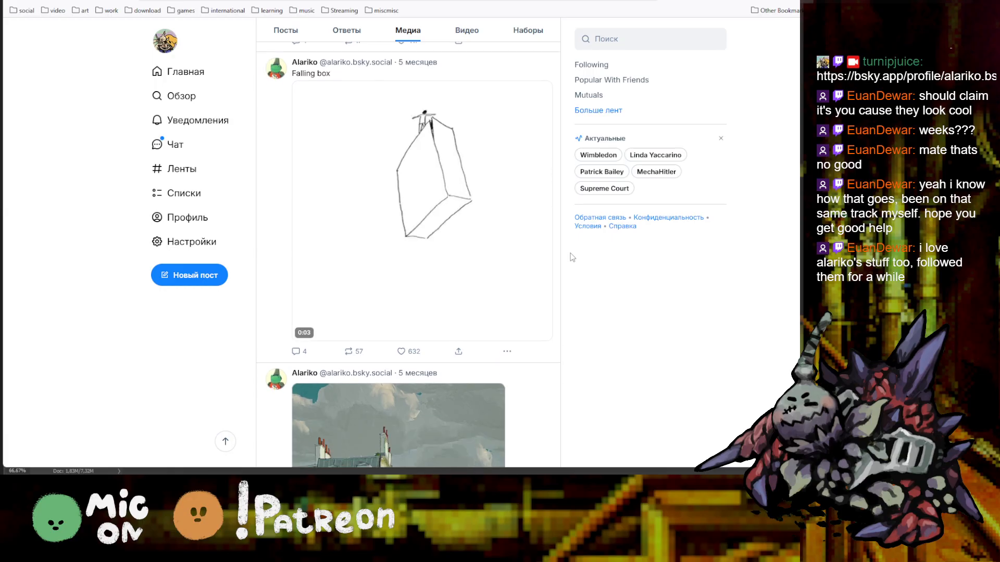
scroll(572, 257, down, 5)
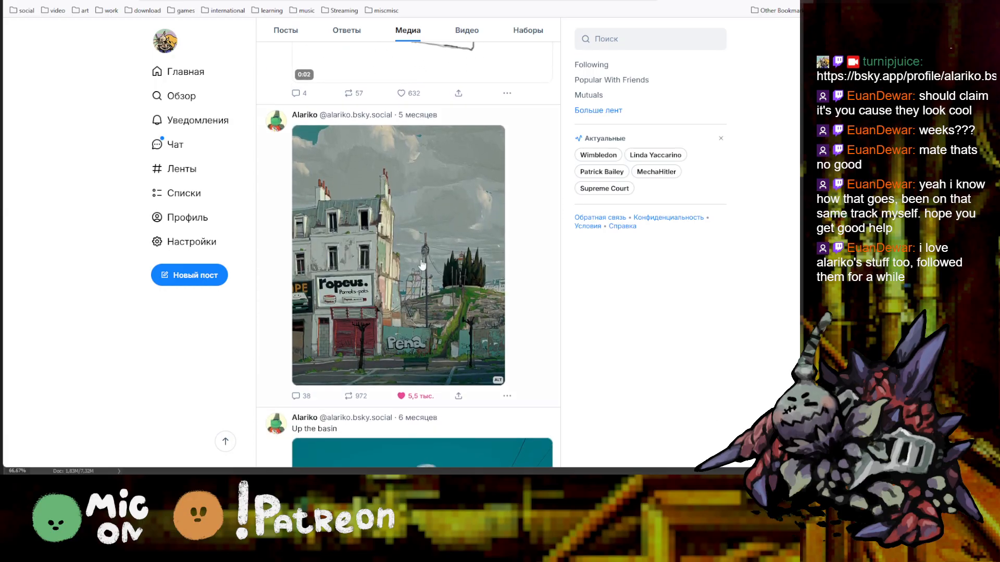
click(442, 265)
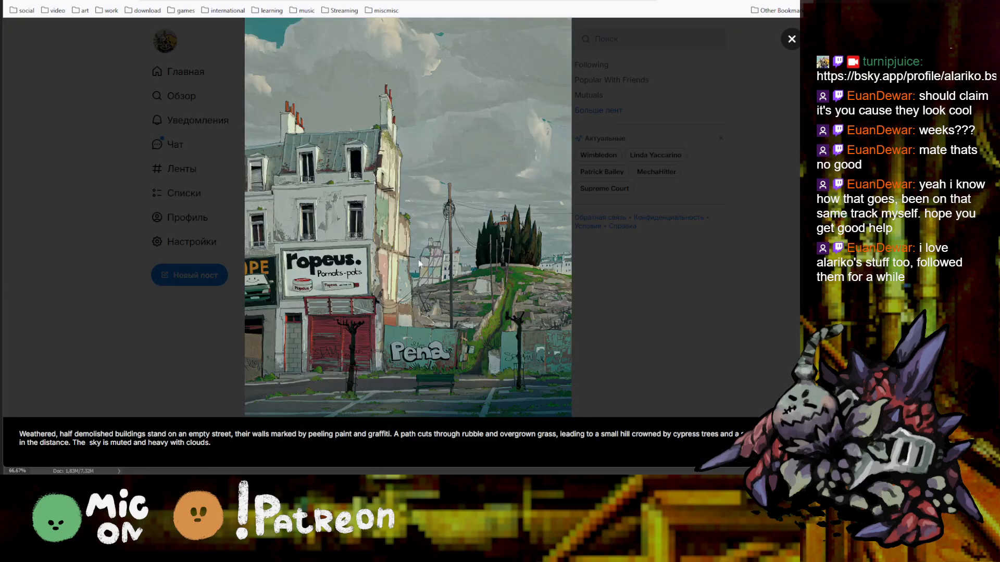
click(629, 245)
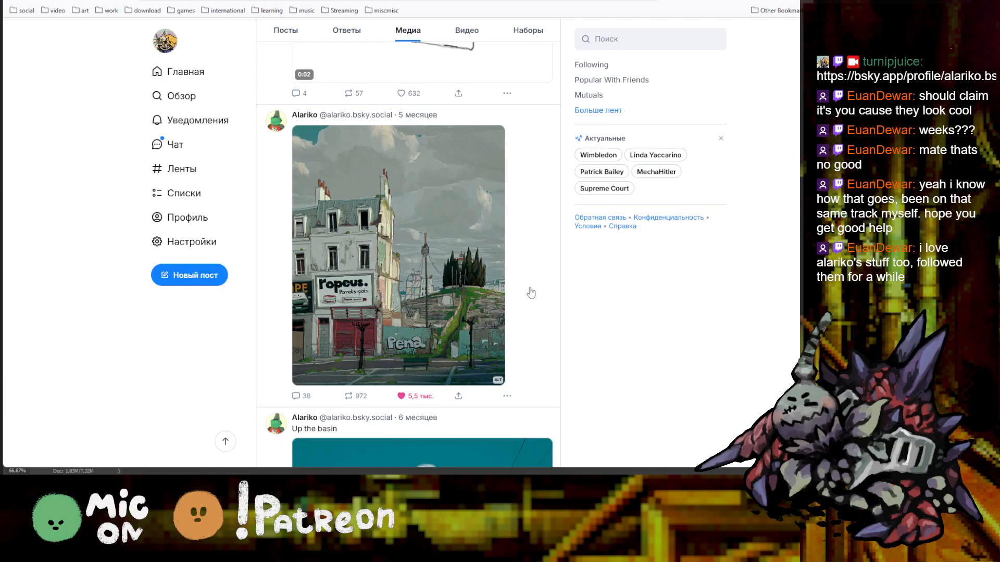
Browse on to the "Up the basin" painting, then switch back to the Photoshop banner sketch and hide its landscape background
scroll(531, 290, down, 6)
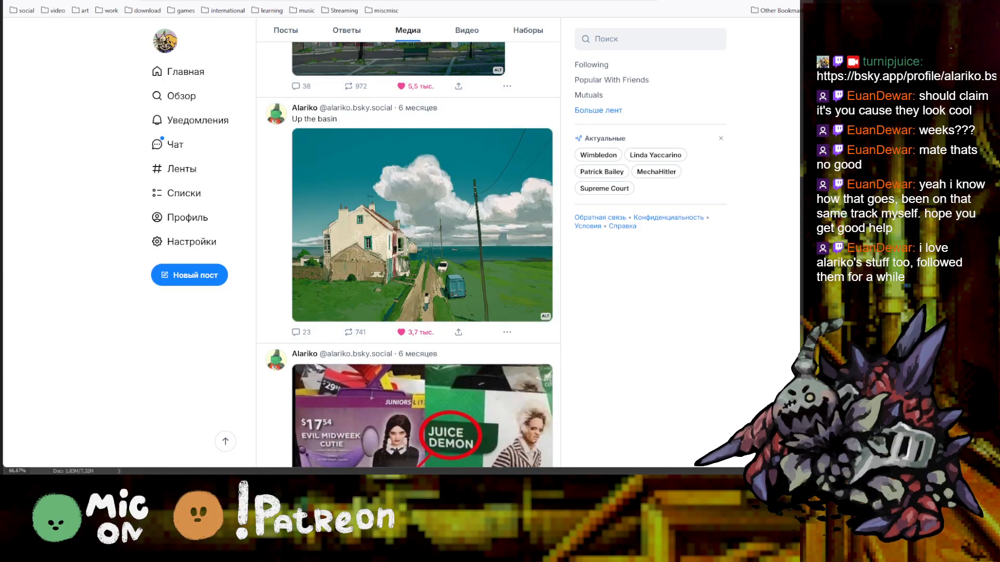
key(alt+Tab)
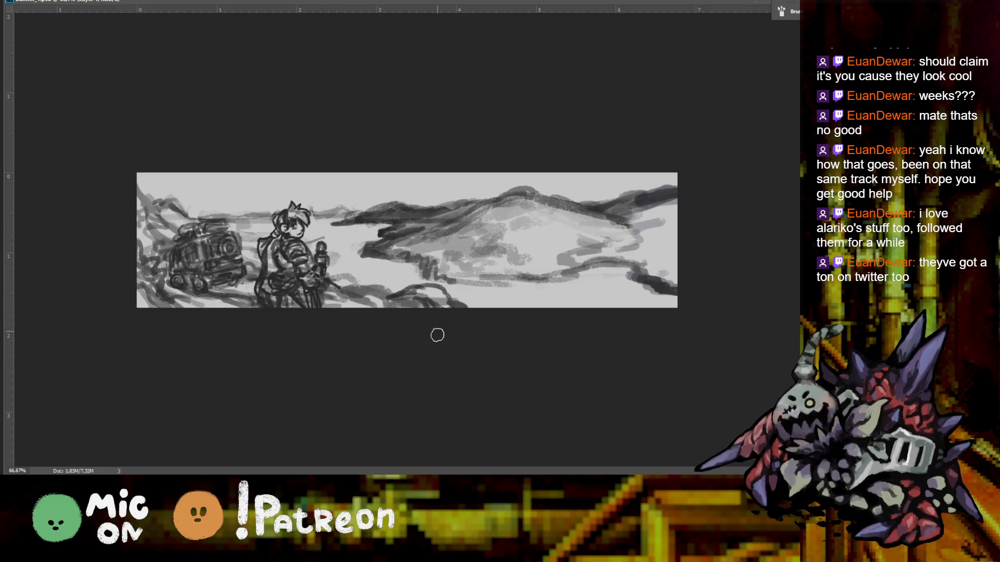
drag(448, 283, 522, 279)
key(ctrl+comma)
key(ctrl+comma)
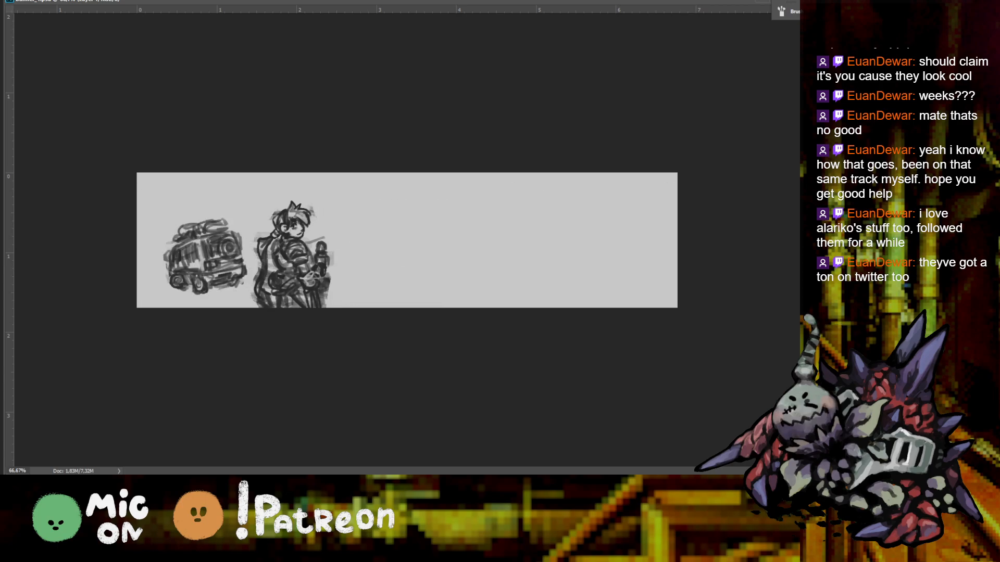
Show the landscape again and erase the stray line and shading in front of the figure's face, arm and legs
scroll(614, 264, up, 3)
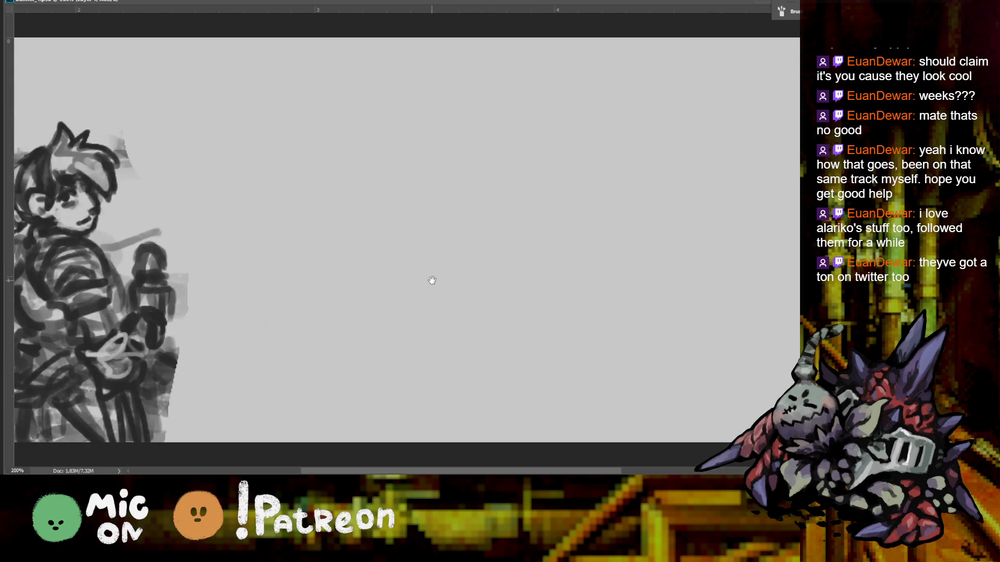
scroll(686, 235, down, 2)
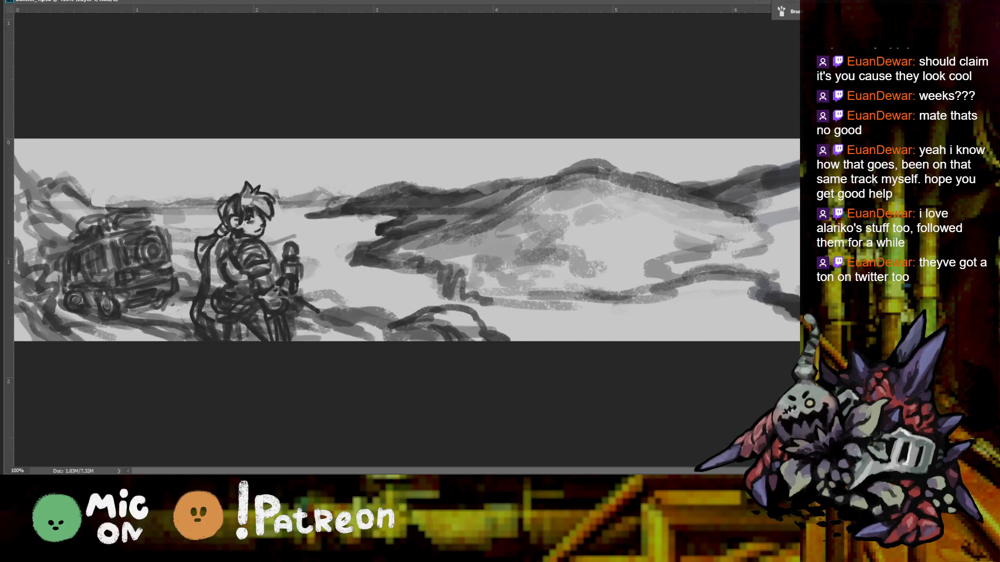
scroll(374, 283, up, 2)
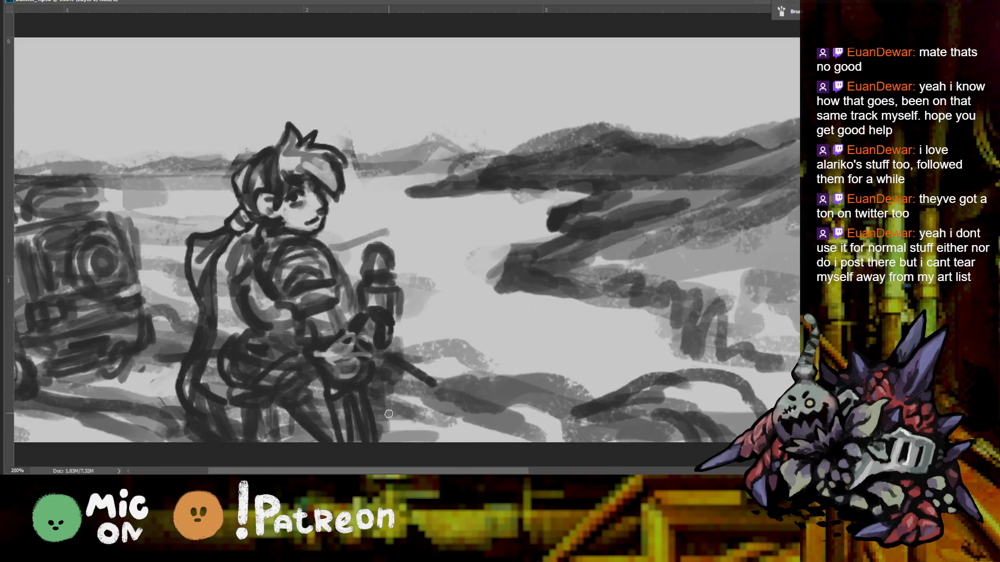
mouse_move(389, 414)
mouse_down()
mouse_move(400, 441)
mouse_move(400, 409)
mouse_up()
drag(412, 346, 395, 382)
mouse_move(366, 225)
mouse_down()
mouse_move(369, 254)
mouse_move(353, 230)
mouse_move(341, 254)
mouse_move(346, 237)
mouse_up()
key(ctrl+z)
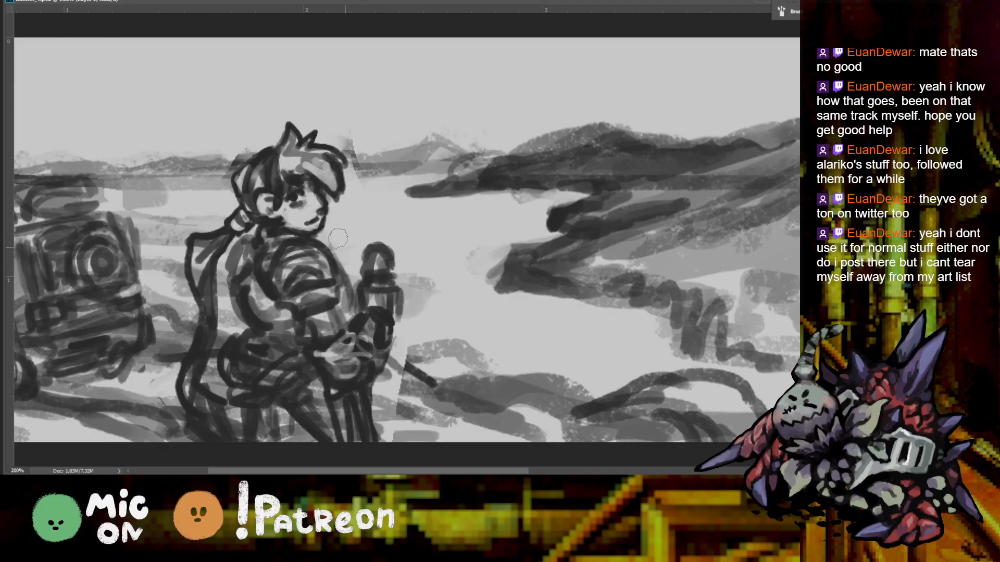
key(bracketleft)
key(bracketleft)
drag(351, 275, 351, 289)
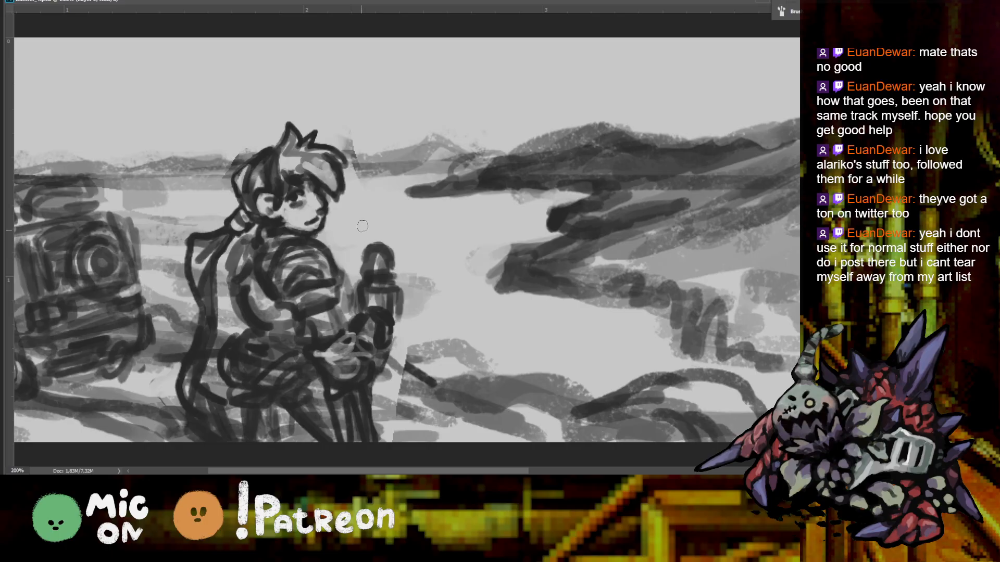
Clean up the leftover shading beside the figure's hair and face where it overlaps the distant shoreline
key(h)
mouse_move(357, 252)
mouse_down()
mouse_move(313, 252)
mouse_move(320, 260)
mouse_move(224, 237)
mouse_move(333, 284)
mouse_up()
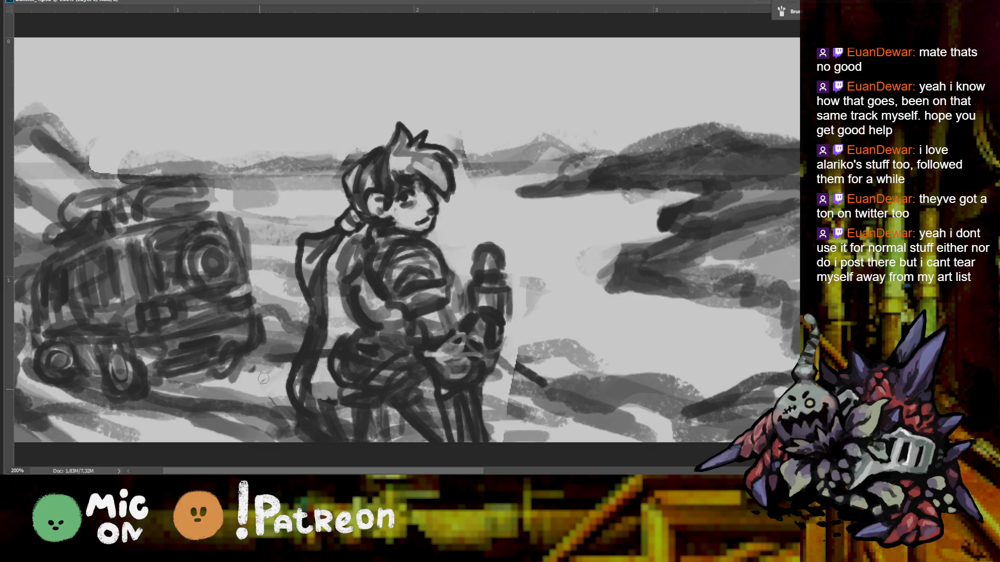
key(ctrl+minus)
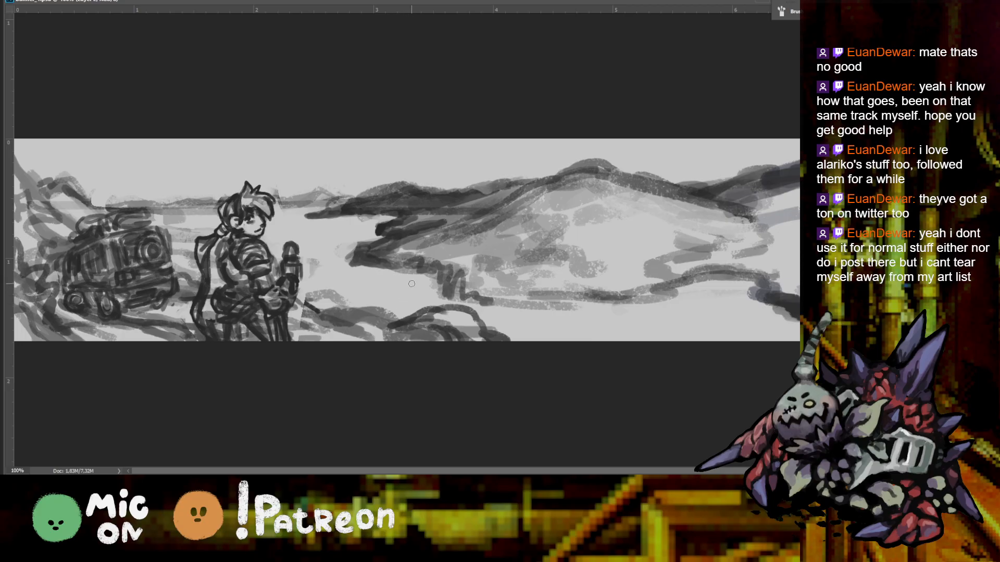
key(ctrl+plus)
drag(255, 243, 439, 215)
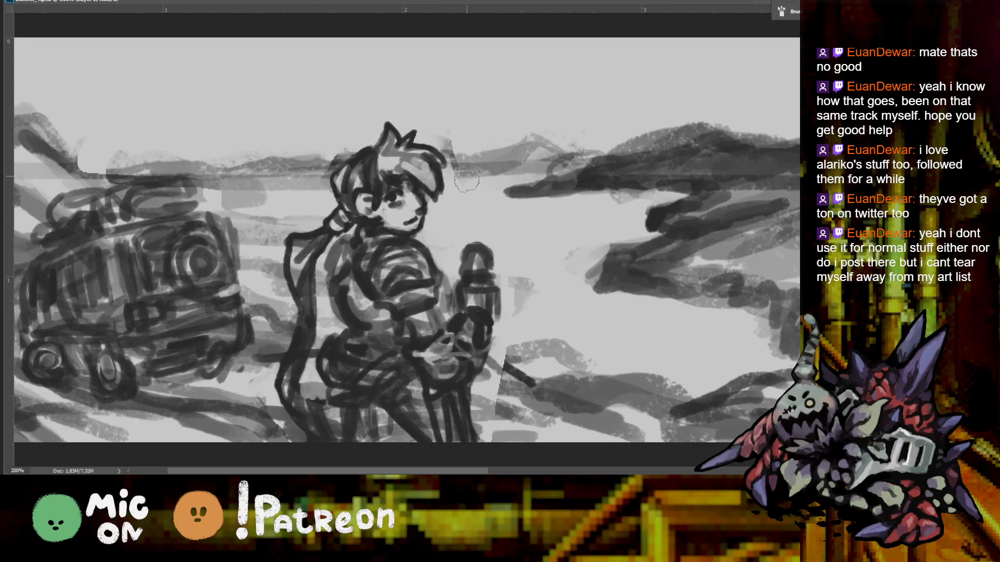
key(bracketleft)
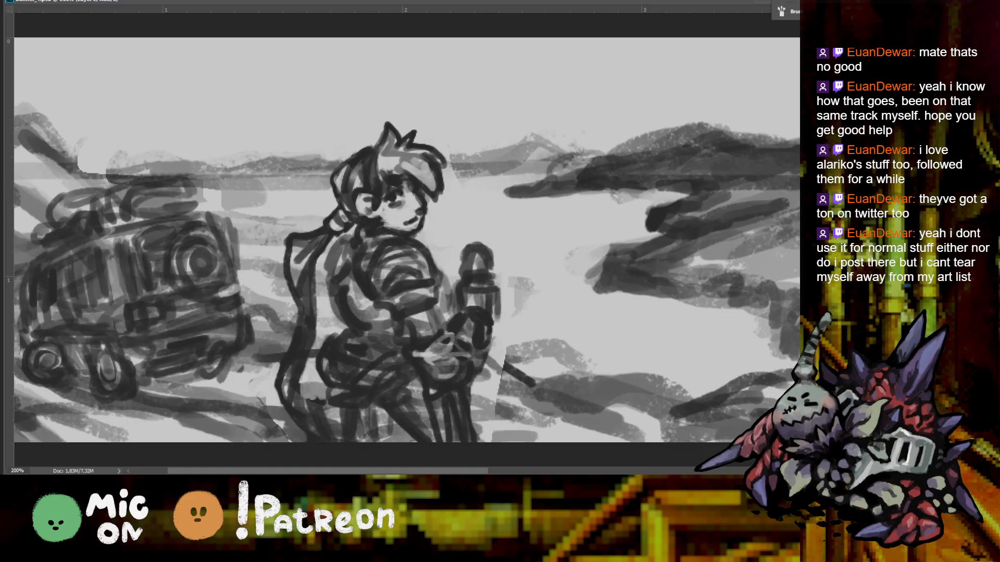
Hide the landscape and erase the loose shading between the van and the figure's back
key(ctrl+minus)
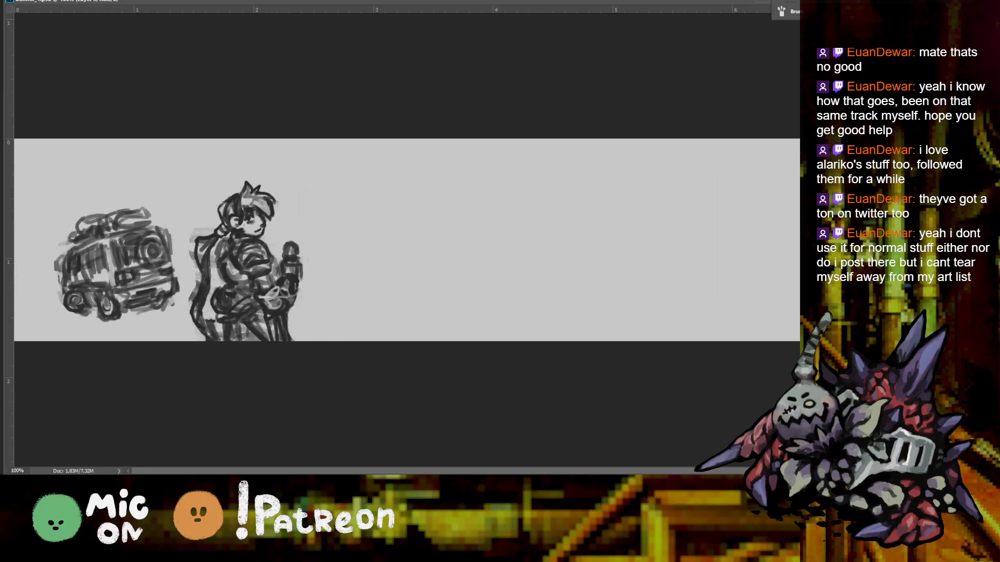
key(ctrl+plus)
scroll(212, 250, left, 5)
key(bracketright)
drag(325, 227, 333, 255)
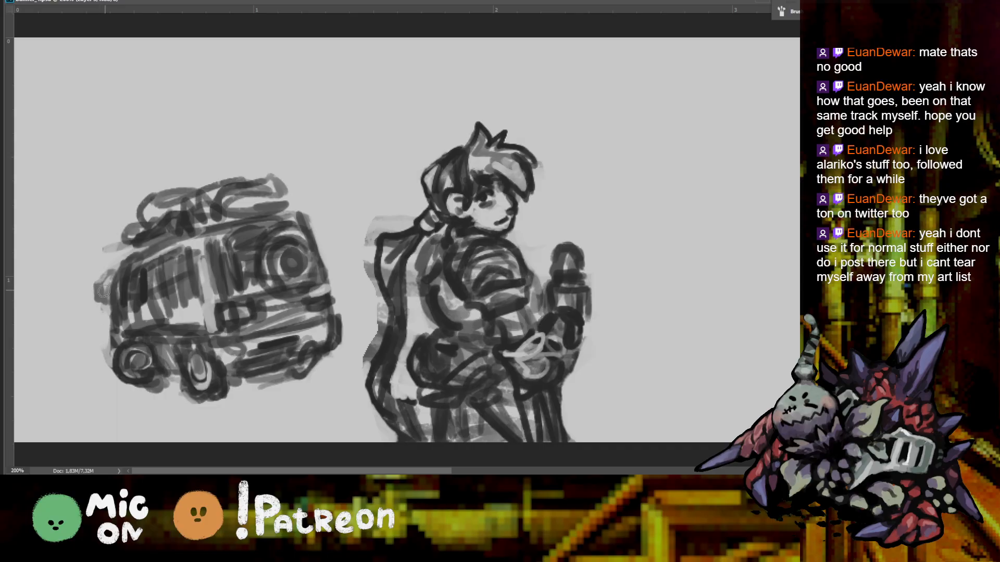
Clean up the van's outer side edge and paint a solid dark side mirror on it
mouse_move(141, 259)
mouse_down()
mouse_move(103, 294)
mouse_move(99, 276)
mouse_move(96, 301)
mouse_move(108, 284)
mouse_move(116, 321)
mouse_up()
mouse_move(106, 264)
mouse_down()
mouse_move(124, 258)
mouse_move(121, 269)
mouse_move(147, 253)
mouse_up()
key(ctrl+minus)
key(ctrl+plus)
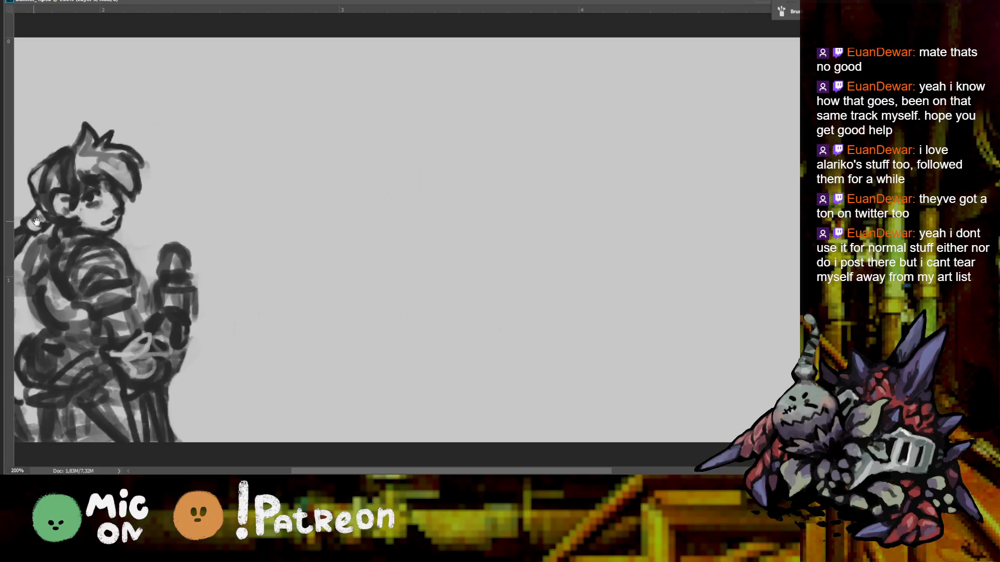
scroll(542, 125, left, 8)
key(ctrl+minus)
key(ctrl+minus)
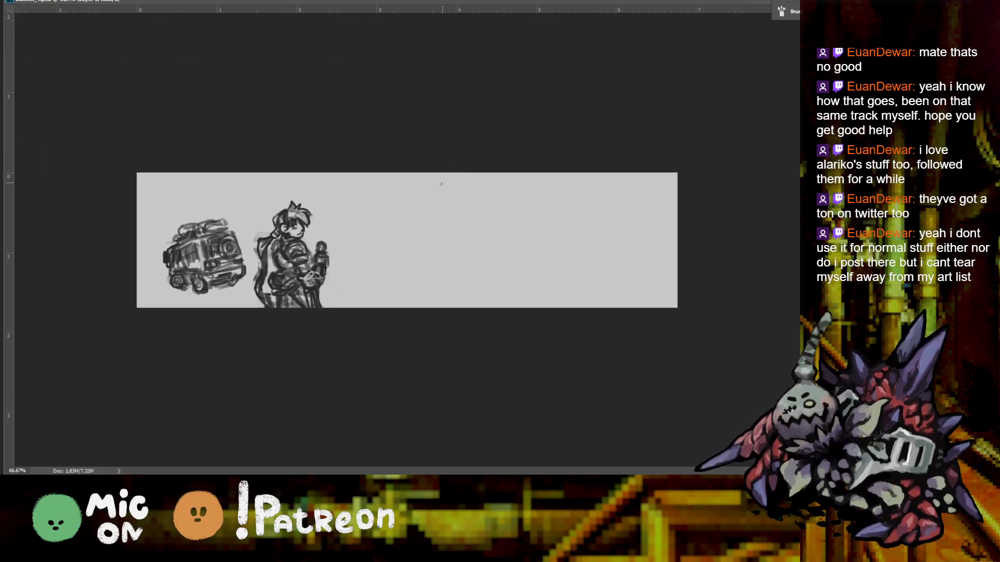
Erase the grey shading along the outer edge of the figure's long ponytail
key(ctrl+plus)
key(ctrl+plus)
scroll(707, 201, left, 4)
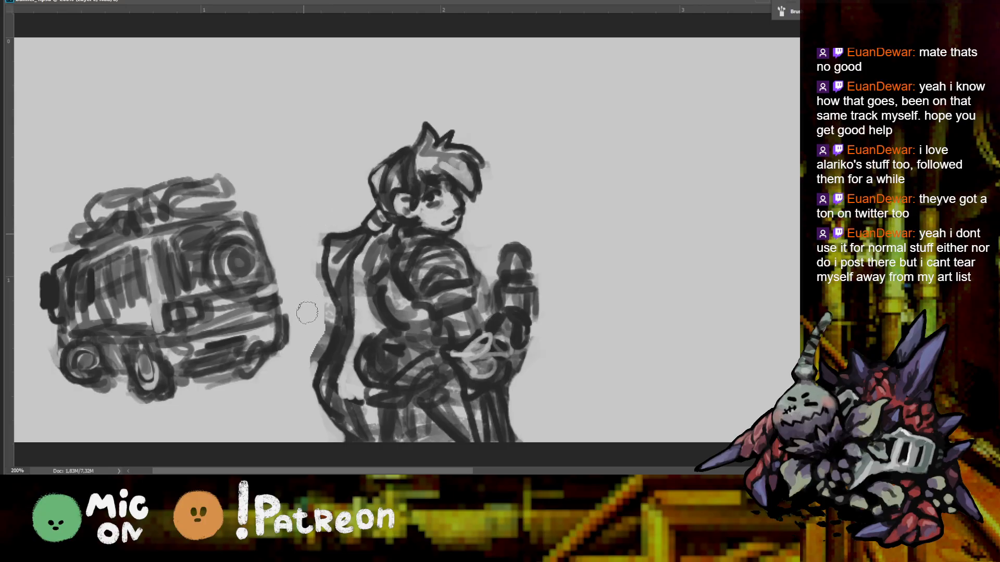
drag(321, 315, 305, 375)
key(bracketleft)
key(bracketleft)
key(bracketleft)
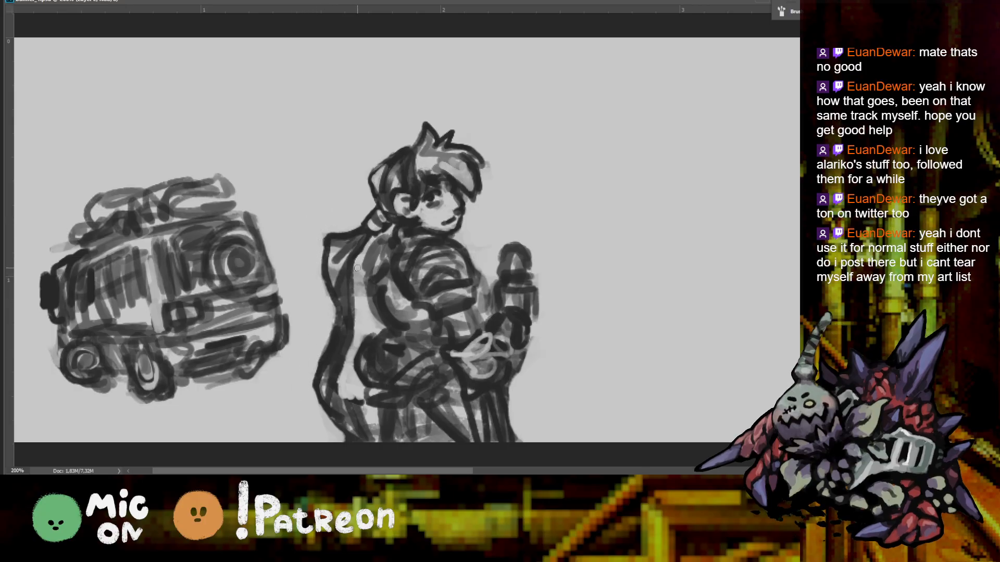
Clean up the stray shading around the figure's legs, shoulder and held object with a smaller brush
mouse_move(347, 416)
mouse_down()
mouse_move(352, 408)
mouse_move(365, 418)
mouse_up()
mouse_move(518, 399)
mouse_down()
mouse_move(550, 337)
mouse_move(248, 253)
mouse_move(495, 201)
mouse_up()
scroll(494, 200, up, 2)
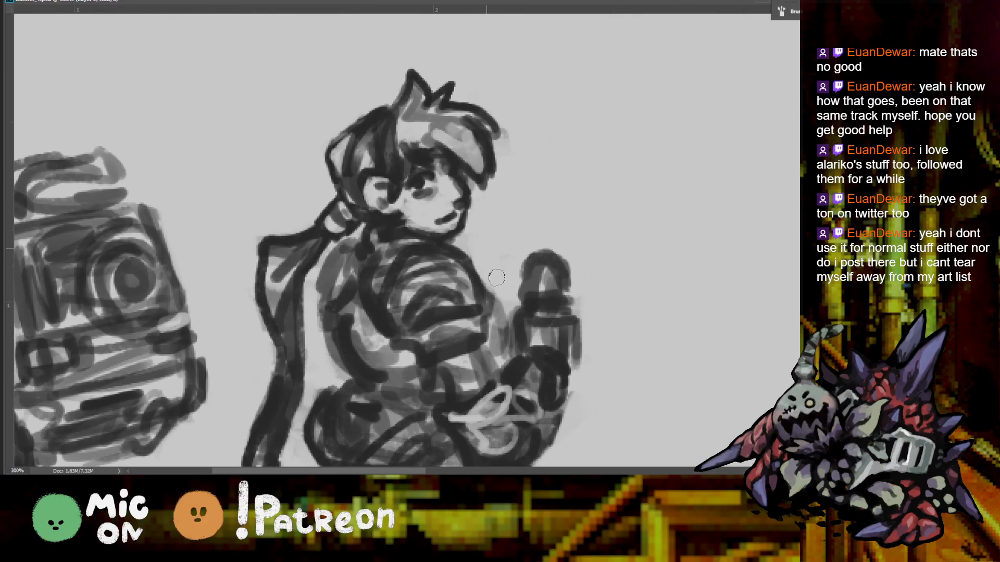
key(ctrl+minus)
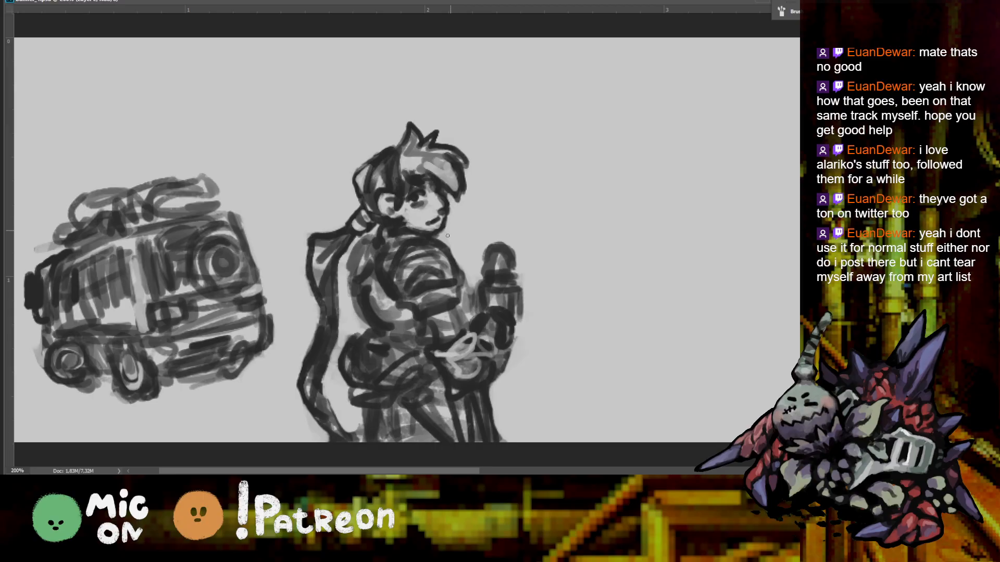
key(ctrl+minus)
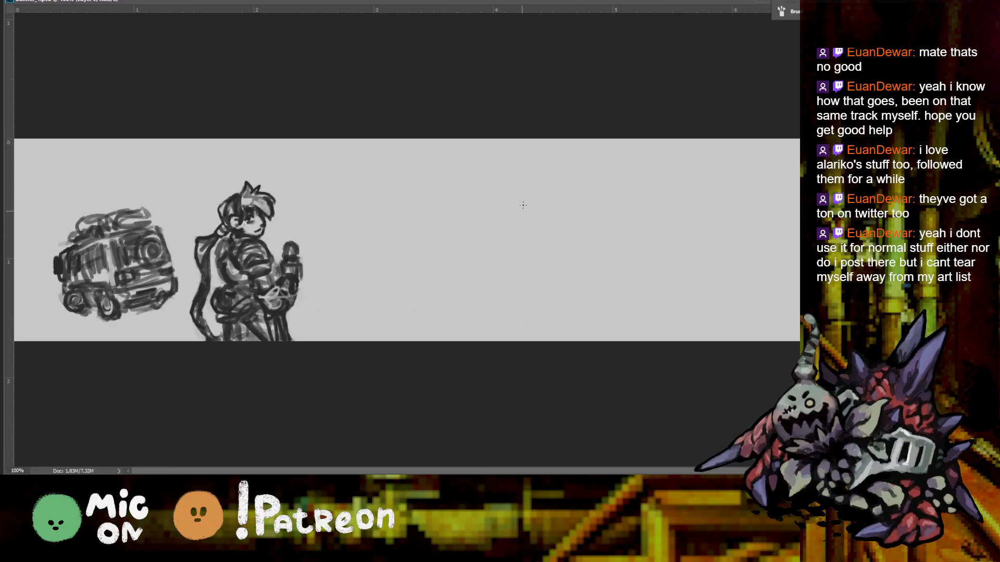
Check the cleaned-up figure up close and show the hidden landscape again behind the van and figure
key(ctrl+plus)
drag(423, 241, 569, 182)
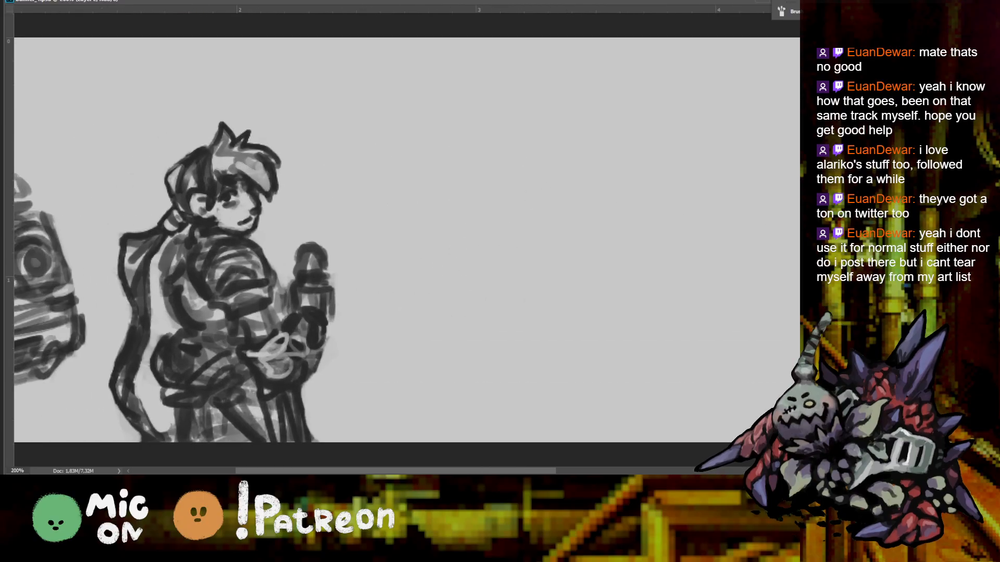
key(ctrl+minus)
key(ctrl+plus)
drag(295, 311, 461, 245)
key(ctrl+minus)
key(ctrl+minus)
key(ctrl+plus)
key(ctrl+minus)
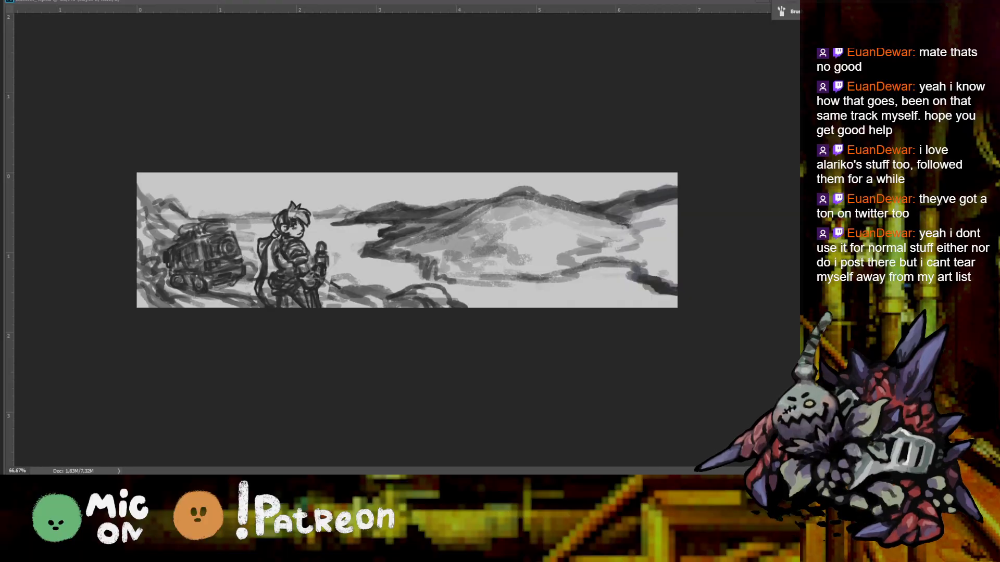
Select the foreground rocks beside the figure's legs with a freehand selection, nudge them slightly toward the figure, and deselect
key(ctrl+plus)
key(ctrl+plus)
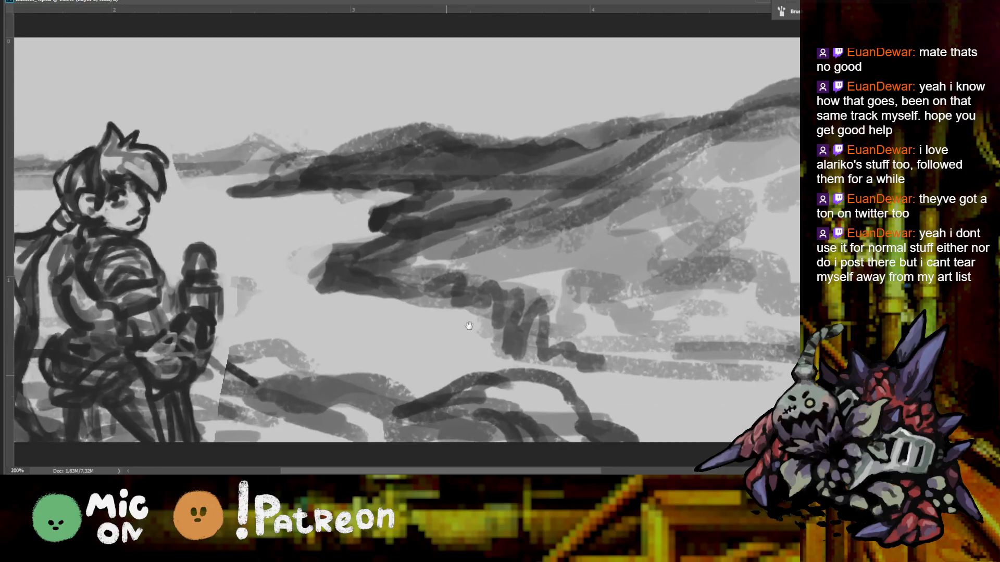
drag(468, 326, 536, 319)
key(ctrl+minus)
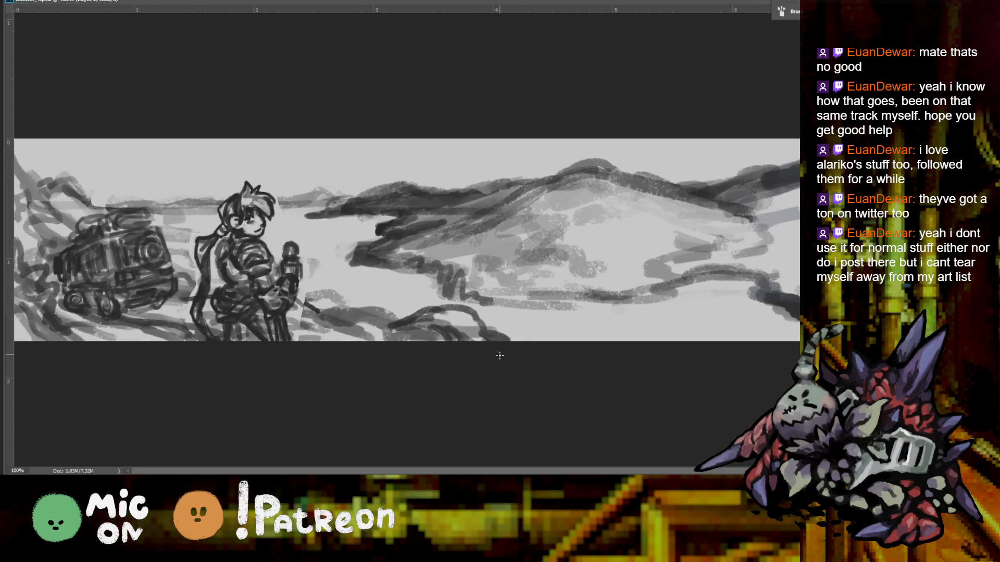
key(ctrl+minus)
key(ctrl+plus)
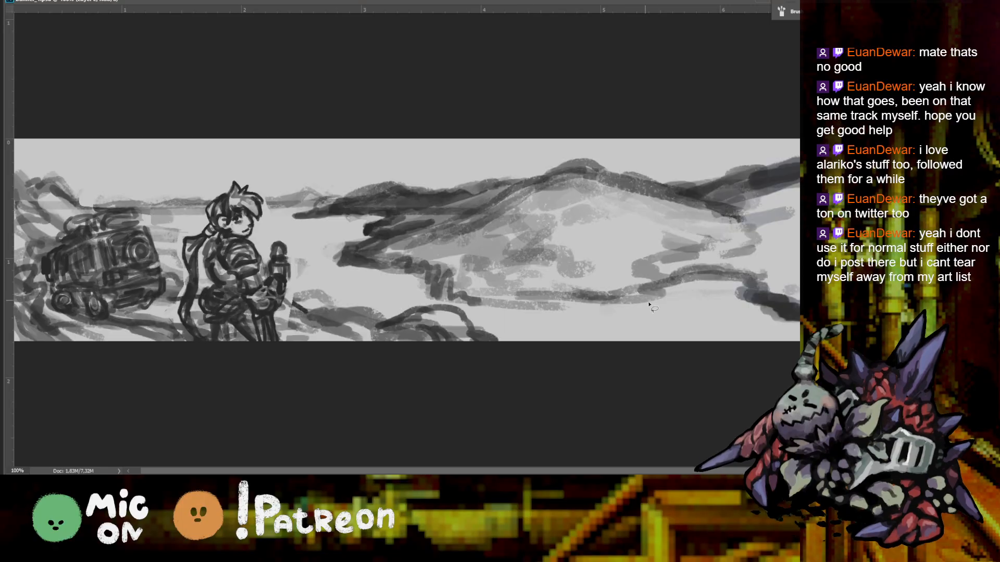
key(ctrl+minus)
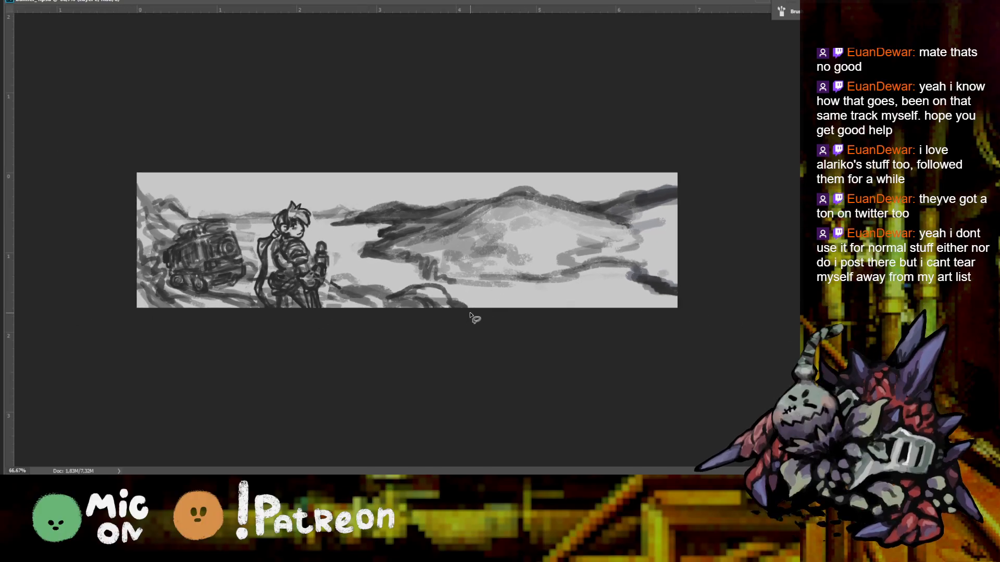
mouse_move(472, 323)
mouse_down()
mouse_move(389, 274)
mouse_move(332, 283)
mouse_move(329, 312)
mouse_up()
drag(484, 370, 480, 360)
key(ctrl+plus)
drag(390, 321, 388, 321)
key(ctrl+d)
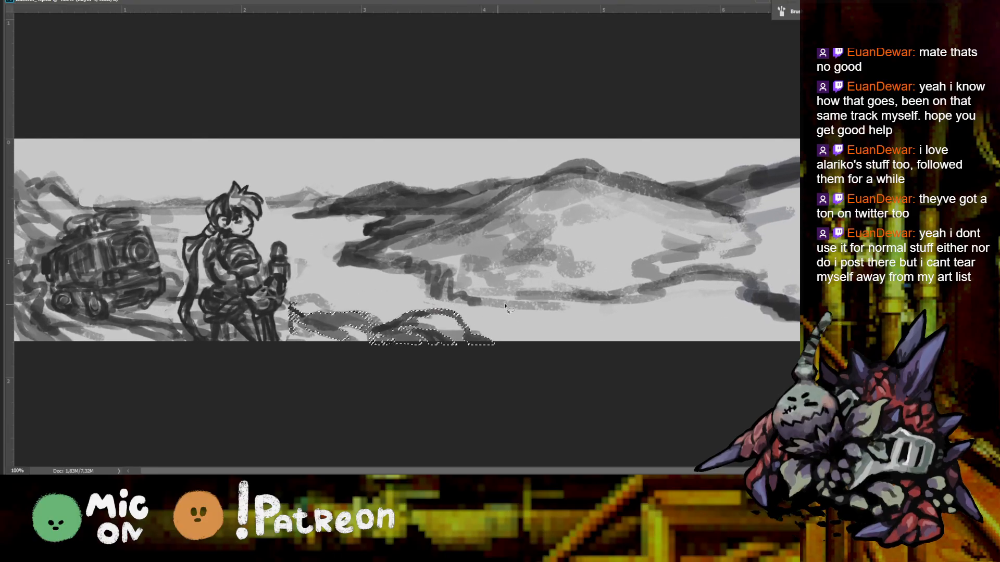
Select the distant hills, far shore and horizon strip behind the figure and van with combined freehand selections
key(ctrl+minus)
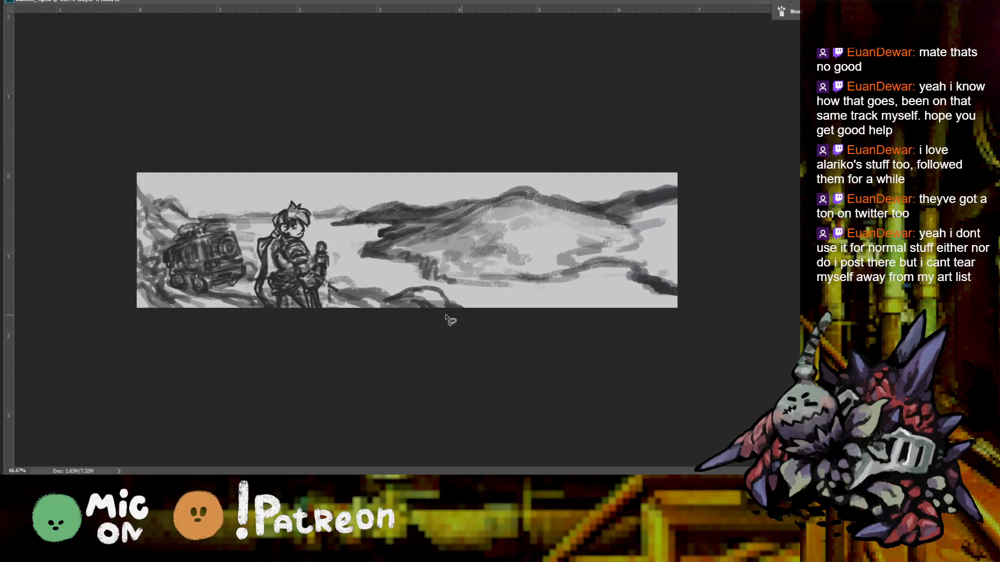
key(ctrl+plus)
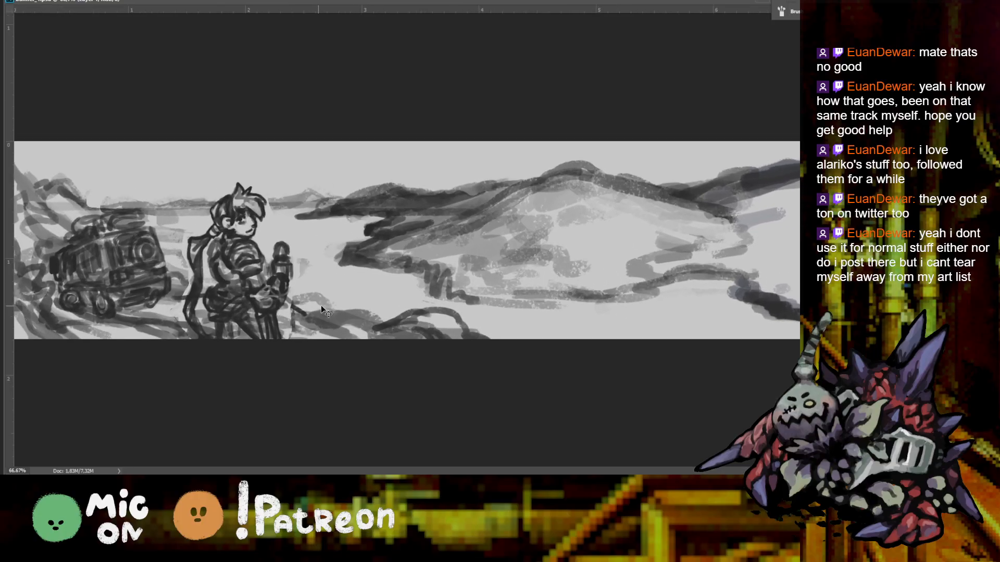
key(ctrl+minus)
key(ctrl+plus)
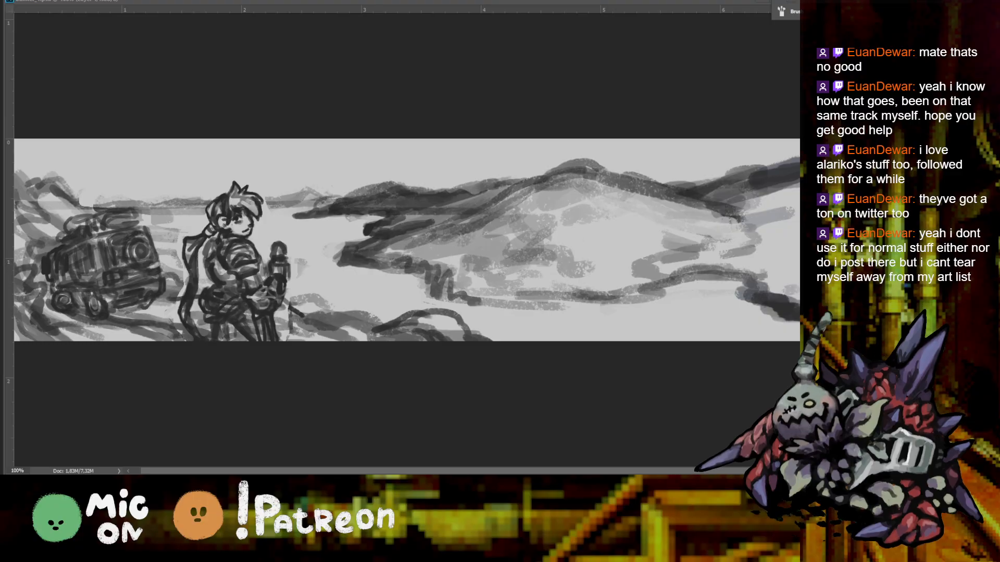
key(l)
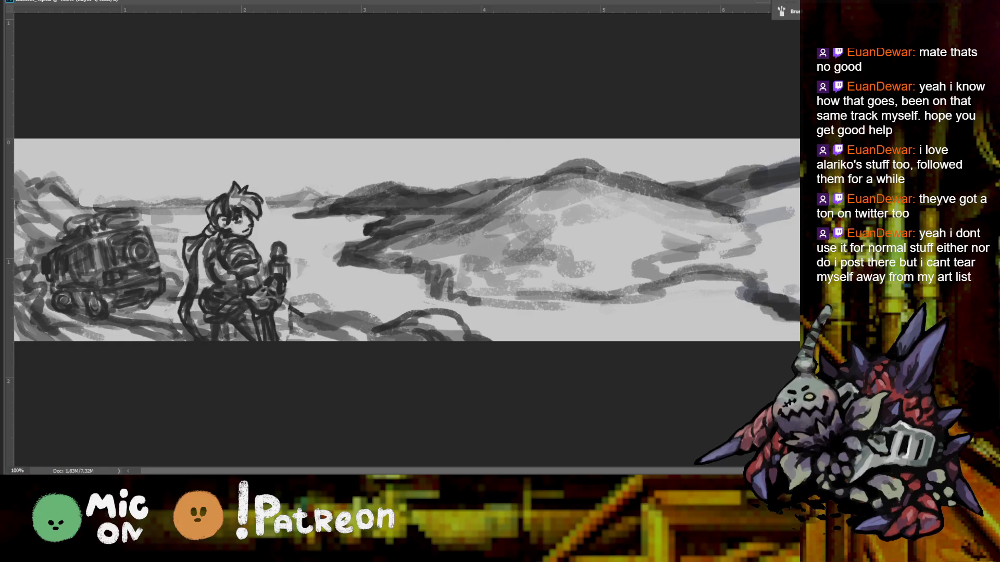
mouse_move(693, 322)
mouse_down()
mouse_move(663, 328)
mouse_move(462, 302)
mouse_up()
drag(343, 266, 344, 266)
key(ctrl+minus)
drag(653, 299, 460, 290)
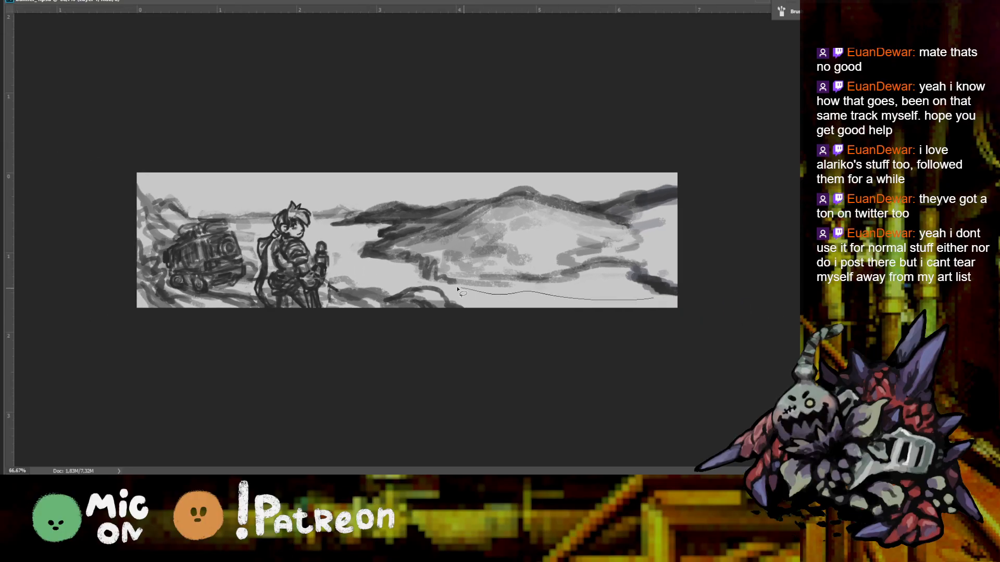
mouse_move(326, 222)
mouse_down()
mouse_move(358, 197)
mouse_move(405, 184)
mouse_move(647, 170)
mouse_move(707, 199)
mouse_move(695, 296)
mouse_move(671, 306)
mouse_up()
drag(314, 218, 346, 204)
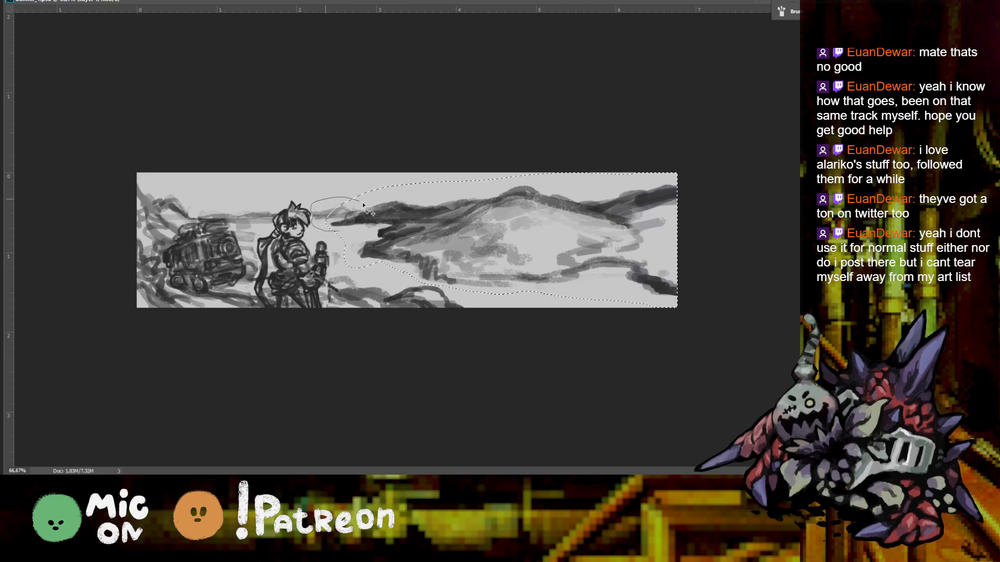
mouse_move(267, 231)
mouse_down()
mouse_move(283, 209)
mouse_move(176, 192)
mouse_move(175, 208)
mouse_move(201, 218)
mouse_move(255, 229)
mouse_move(275, 222)
mouse_up()
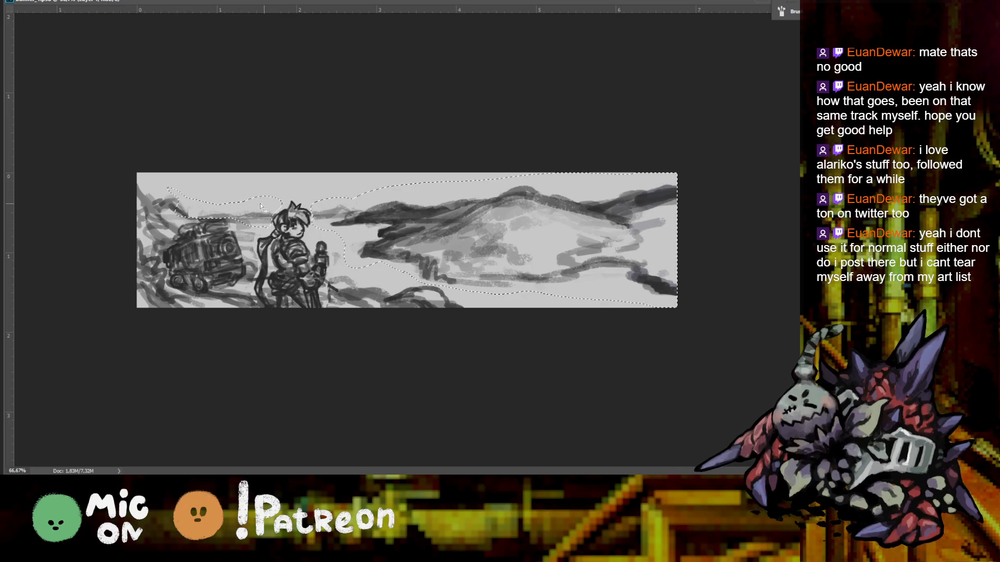
drag(184, 228, 208, 216)
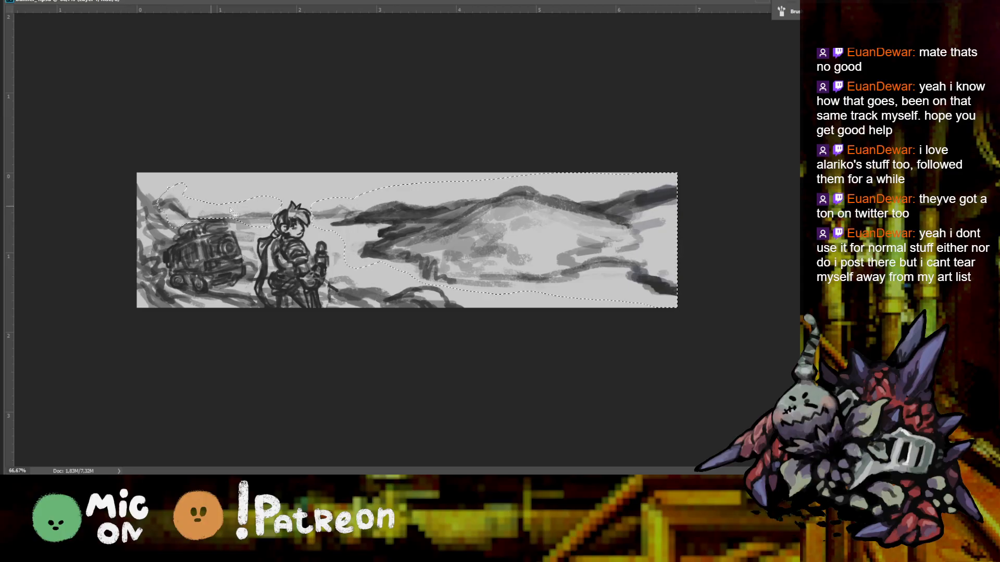
Try scaling the selected background landscape down and shifting it lower in the banner
key(ctrl+t)
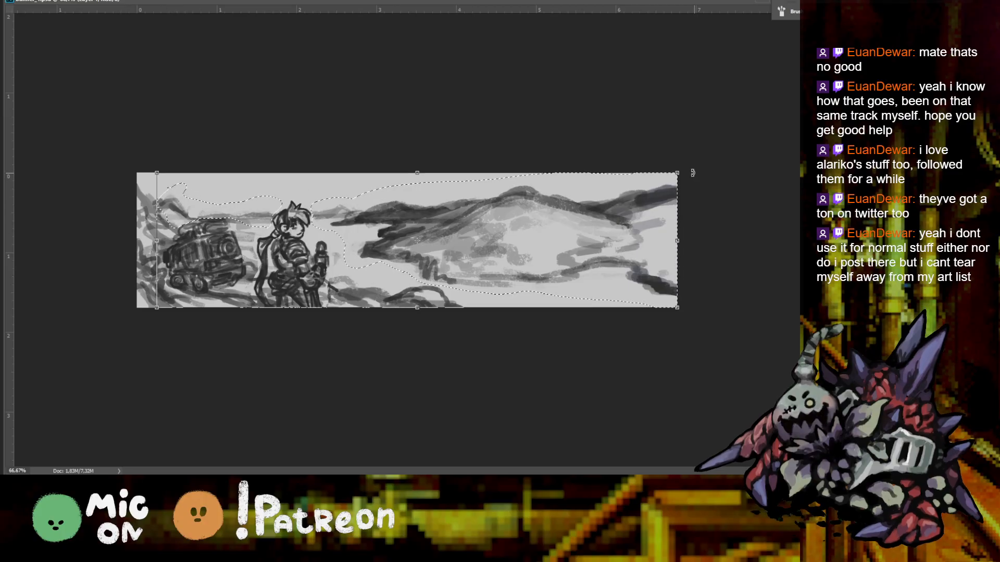
drag(678, 172, 664, 176)
drag(628, 221, 623, 225)
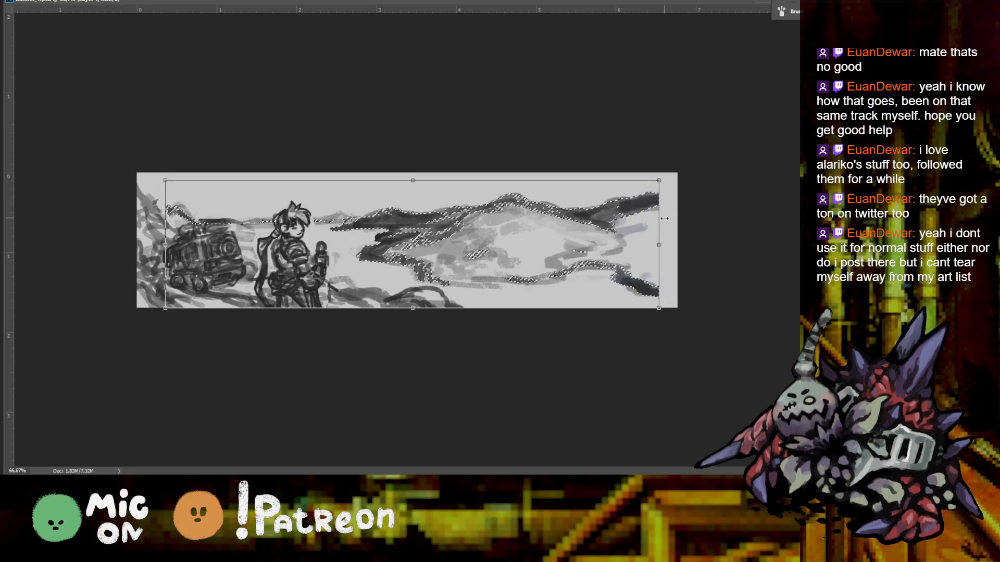
drag(644, 242, 646, 254)
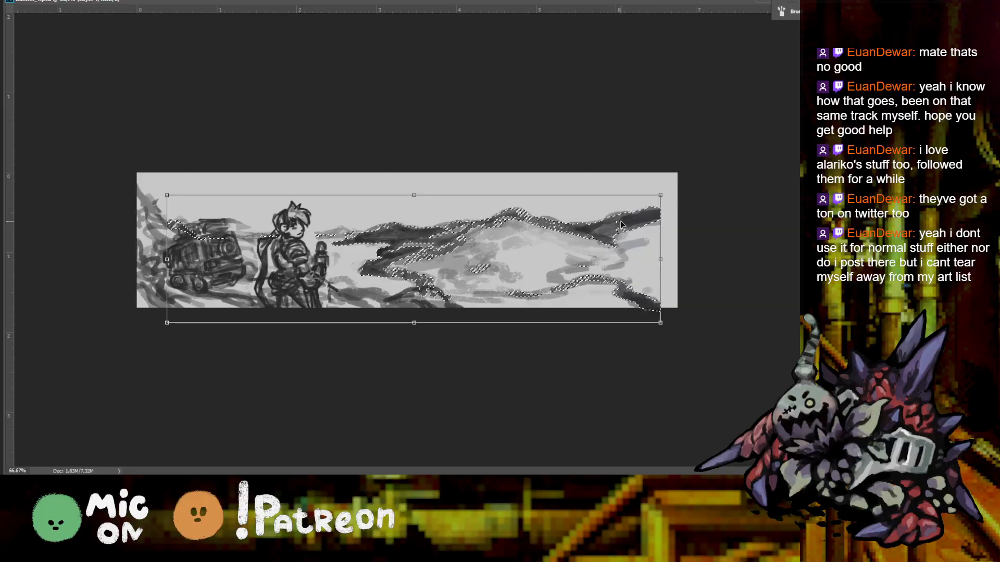
key(Return)
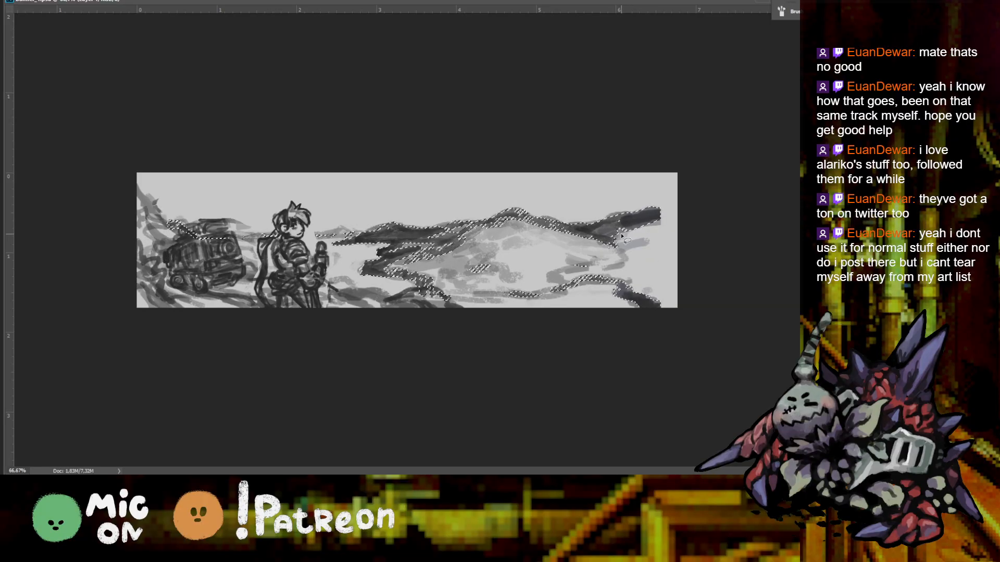
key(ctrl+d)
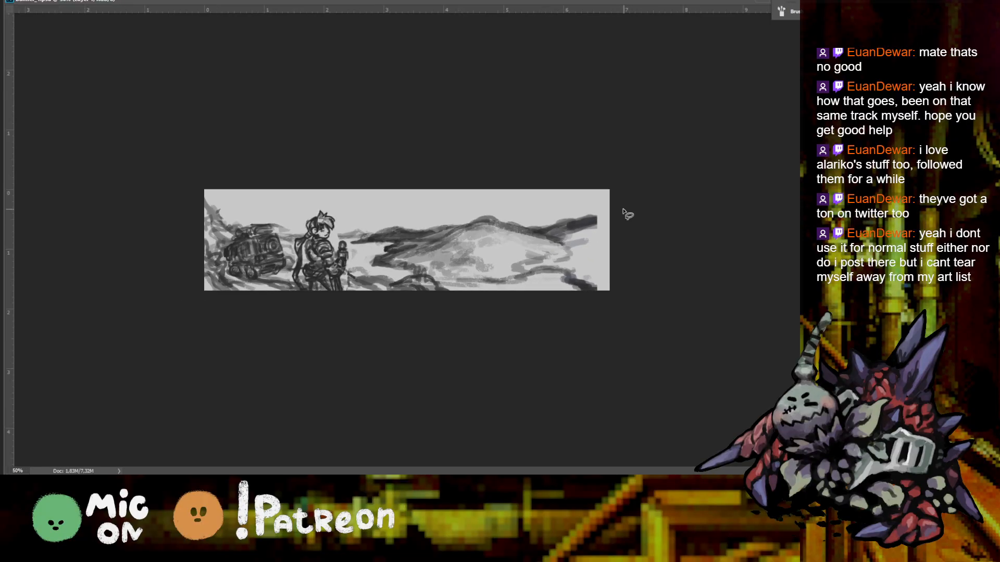
key(ctrl+alt+z)
key(ctrl+alt+z)
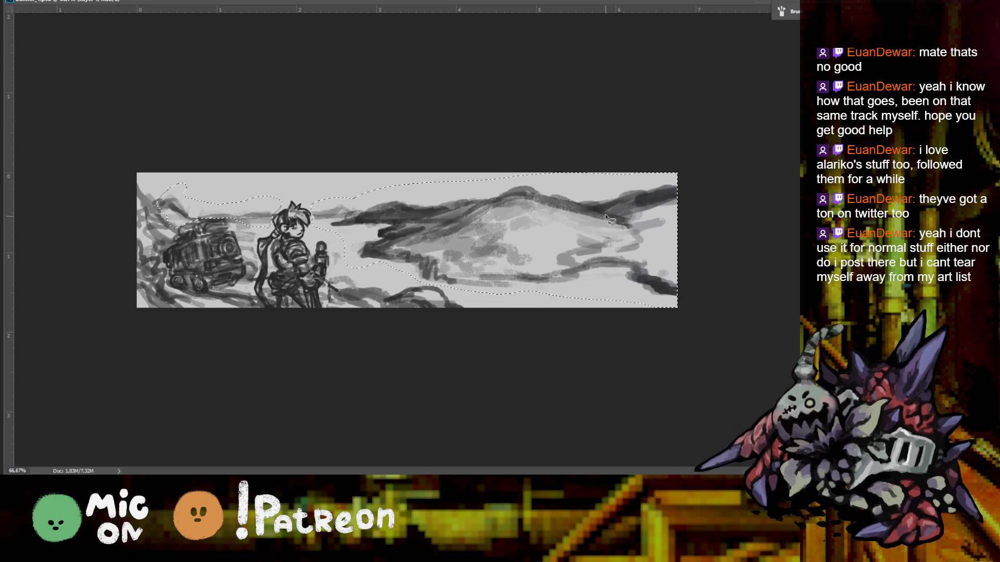
Move the selected background landscape slightly lower at its original size and deselect it
drag(564, 236, 566, 249)
key(l)
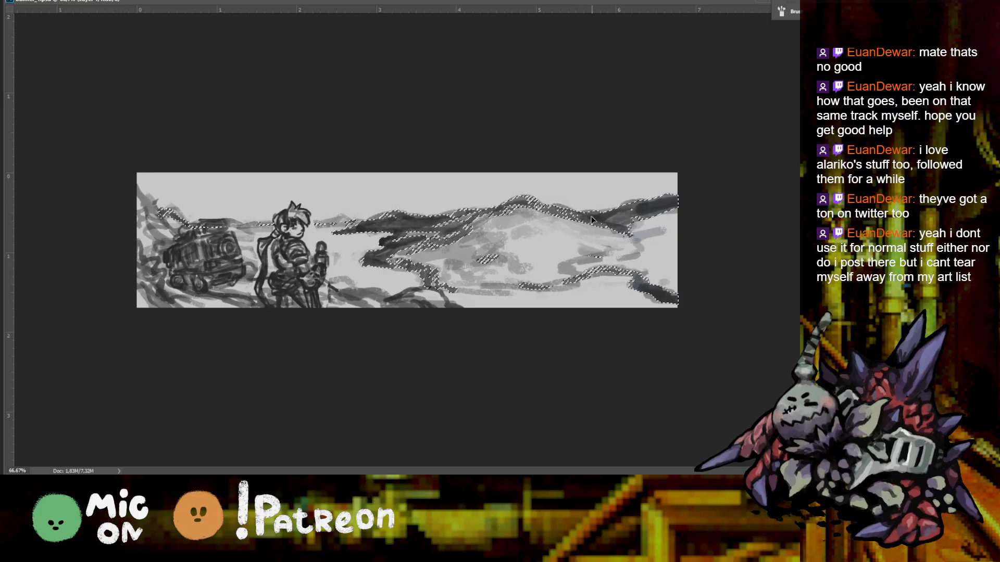
drag(581, 236, 582, 232)
key(ctrl+d)
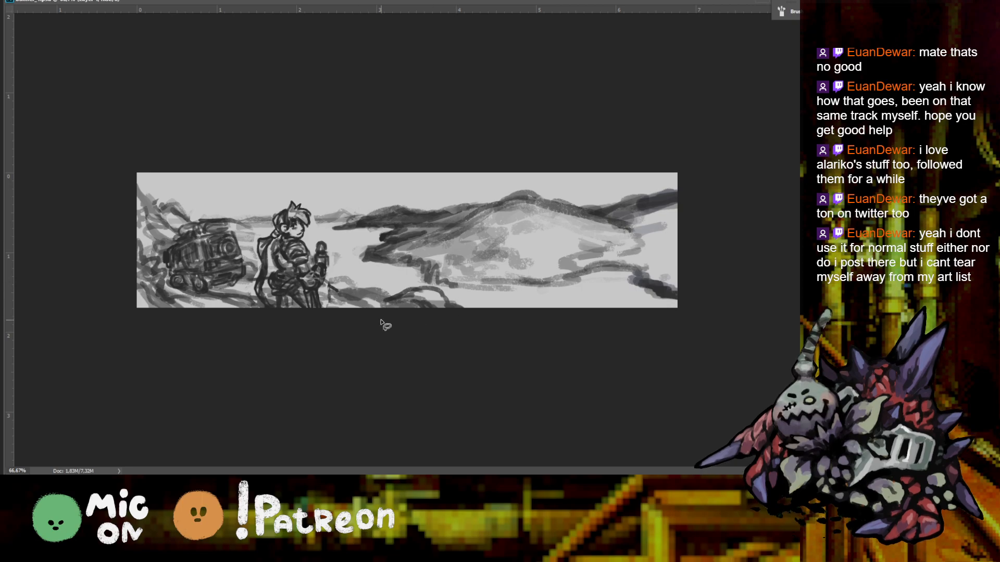
Try a brush stroke on the hillside and a large dark disc over the horizon in front of the figure
key(ctrl+plus)
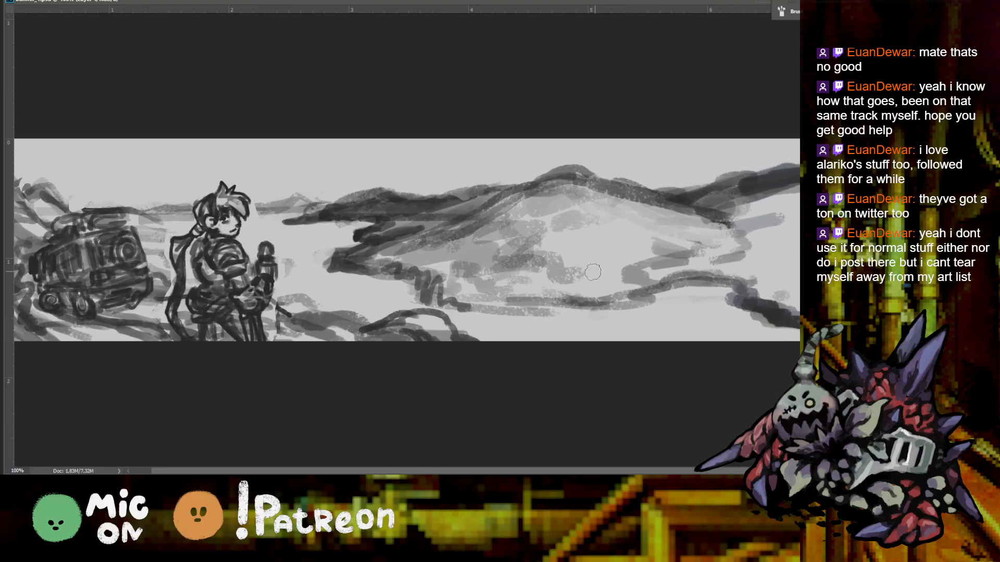
drag(606, 241, 592, 236)
key(ctrl+z)
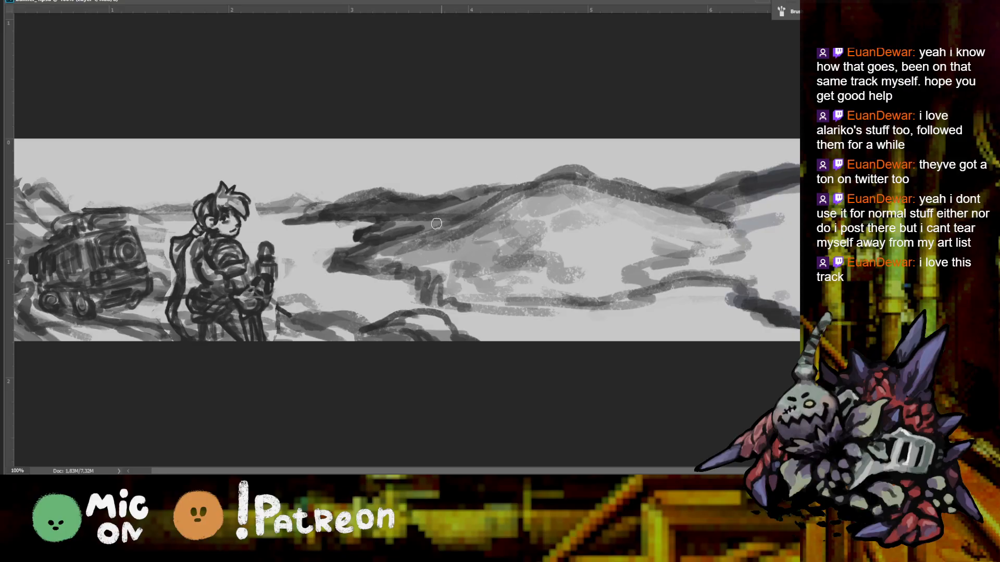
mouse_move(328, 188)
mouse_down()
mouse_move(300, 178)
mouse_move(316, 168)
mouse_move(307, 185)
mouse_move(324, 196)
mouse_move(341, 159)
mouse_move(304, 163)
mouse_move(304, 182)
mouse_move(322, 169)
mouse_move(327, 185)
mouse_move(316, 172)
mouse_move(286, 175)
mouse_move(281, 203)
mouse_move(313, 229)
mouse_up()
key(ctrl+z)
key(ctrl+z)
mouse_move(312, 156)
mouse_down()
mouse_move(290, 177)
mouse_move(292, 203)
mouse_move(313, 228)
mouse_move(329, 207)
mouse_move(291, 219)
mouse_move(333, 182)
mouse_move(327, 192)
mouse_up()
key(ctrl+z)
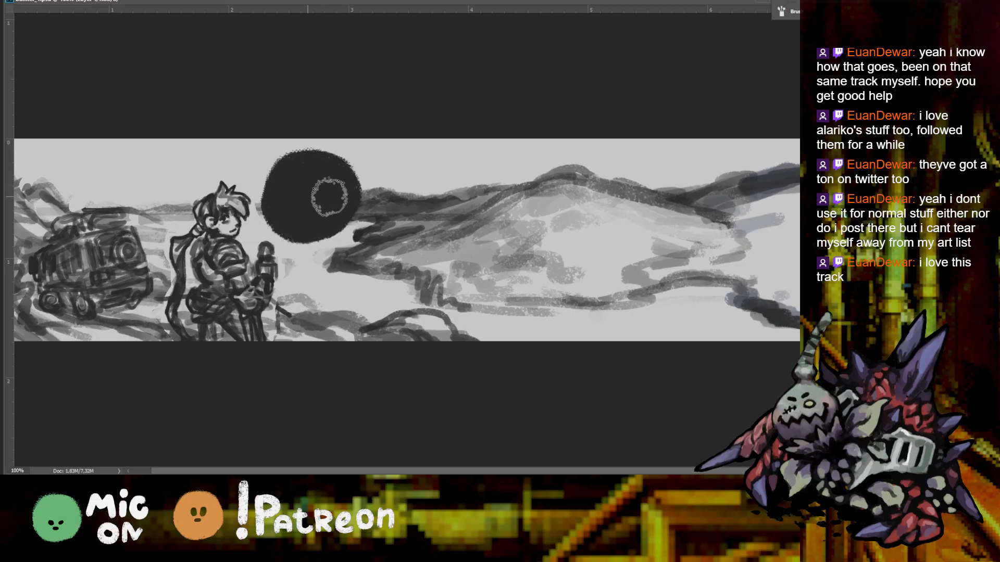
key(ctrl+z)
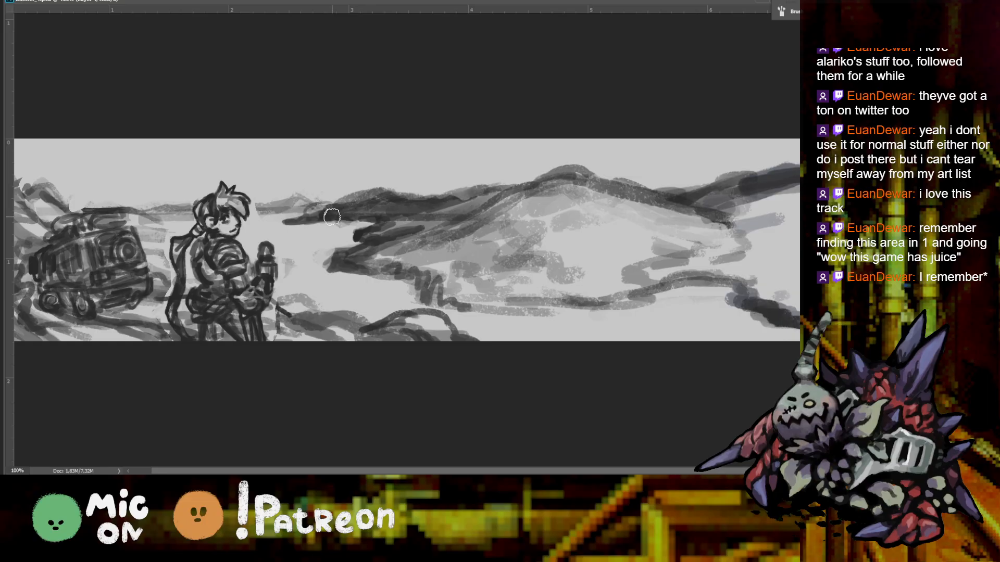
Paint a flat muted blue sky on a new layer, from the banner's left edge to the main hill's slope, using a larger brush
mouse_move(333, 216)
mouse_down()
mouse_move(357, 224)
mouse_move(365, 244)
mouse_move(362, 214)
mouse_up()
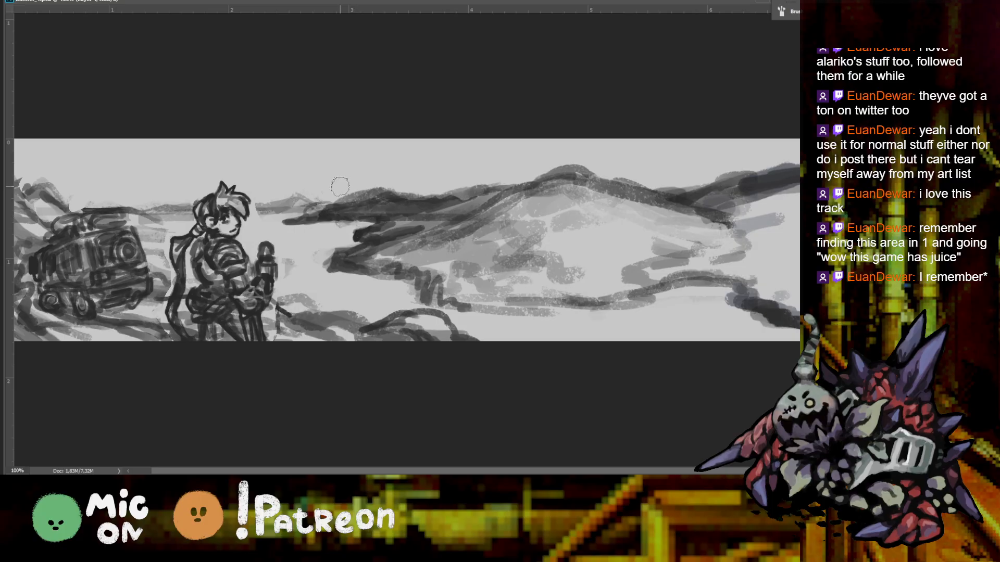
key(ctrl+equal)
key(ctrl+minus)
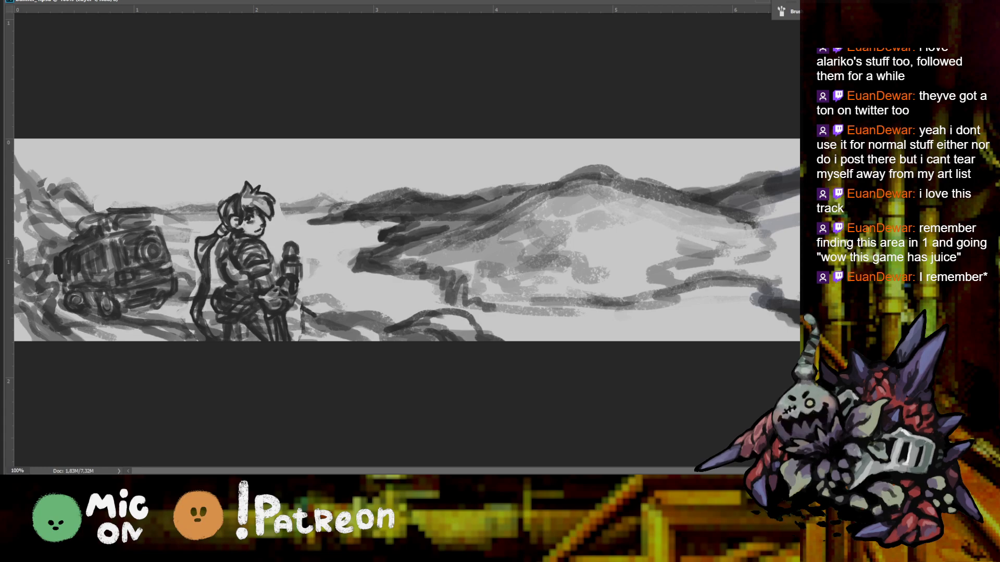
mouse_move(336, 172)
mouse_down()
mouse_move(357, 175)
mouse_move(292, 193)
mouse_move(351, 188)
mouse_move(339, 194)
mouse_move(376, 175)
mouse_move(386, 184)
mouse_move(427, 172)
mouse_move(441, 185)
mouse_move(428, 184)
mouse_move(456, 186)
mouse_move(544, 169)
mouse_move(503, 171)
mouse_move(531, 177)
mouse_move(538, 173)
mouse_move(507, 170)
mouse_move(570, 168)
mouse_up()
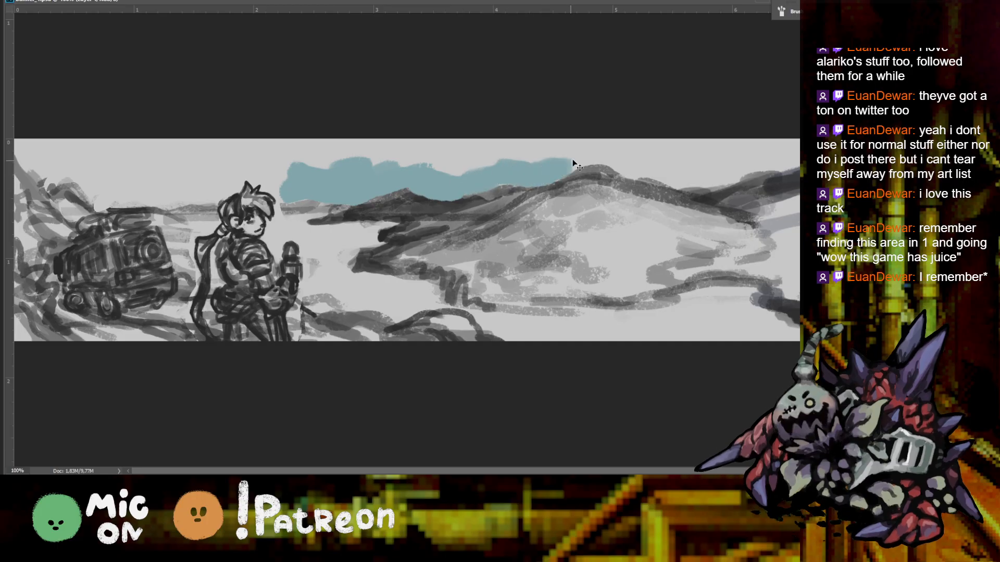
key(ctrl+minus)
drag(332, 187, 315, 211)
key(bracketright)
key(bracketright)
mouse_move(326, 173)
mouse_down()
mouse_move(480, 174)
mouse_move(435, 180)
mouse_move(444, 183)
mouse_move(475, 171)
mouse_move(315, 164)
mouse_move(322, 194)
mouse_move(309, 175)
mouse_move(291, 174)
mouse_move(241, 202)
mouse_move(194, 179)
mouse_move(150, 177)
mouse_move(184, 182)
mouse_move(168, 191)
mouse_move(200, 199)
mouse_up()
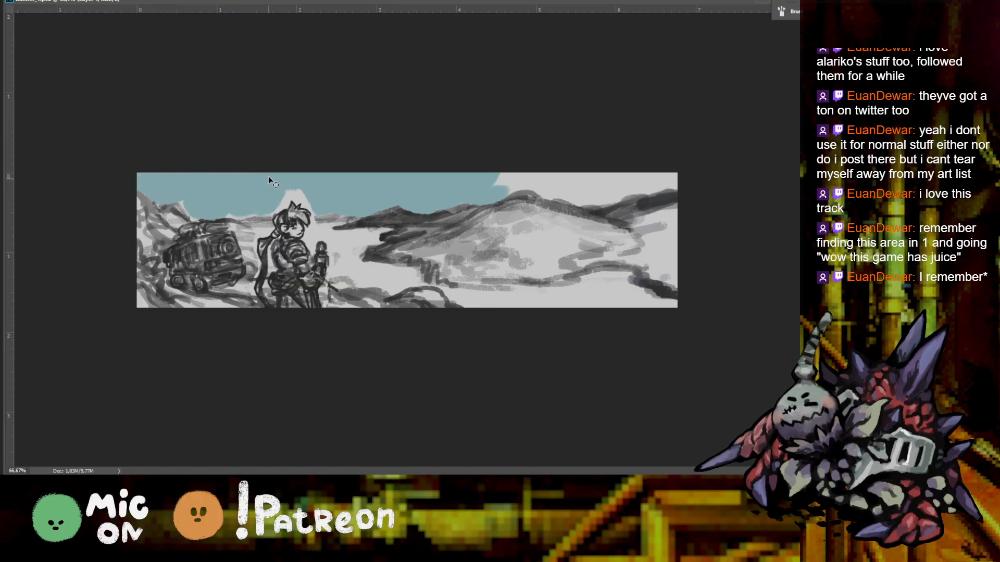
Fill the unpainted sky gap around the figure's head and hair with the same muted blue
key(ctrl+plus)
mouse_move(143, 189)
mouse_down()
mouse_move(220, 176)
mouse_move(243, 159)
mouse_move(243, 174)
mouse_move(384, 162)
mouse_move(404, 120)
mouse_move(392, 132)
mouse_move(366, 124)
mouse_move(393, 158)
mouse_move(400, 141)
mouse_move(427, 147)
mouse_move(418, 134)
mouse_move(426, 150)
mouse_move(452, 145)
mouse_move(427, 162)
mouse_up()
key(ctrl+plus)
key(ctrl+plus)
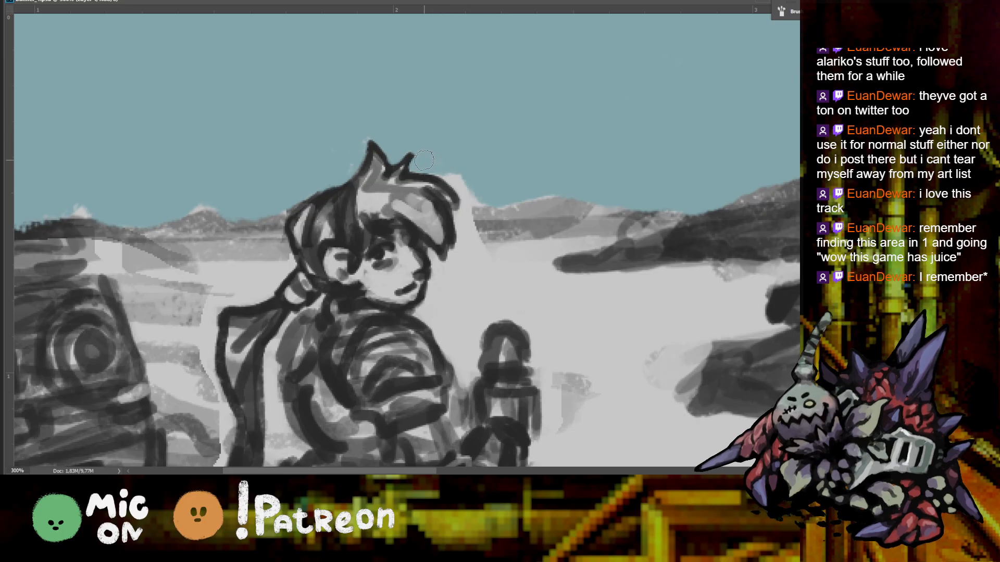
Extend the blue sky over the main hill's peak and the far hills to the banner's right edge
key(ctrl+minus)
key(ctrl+minus)
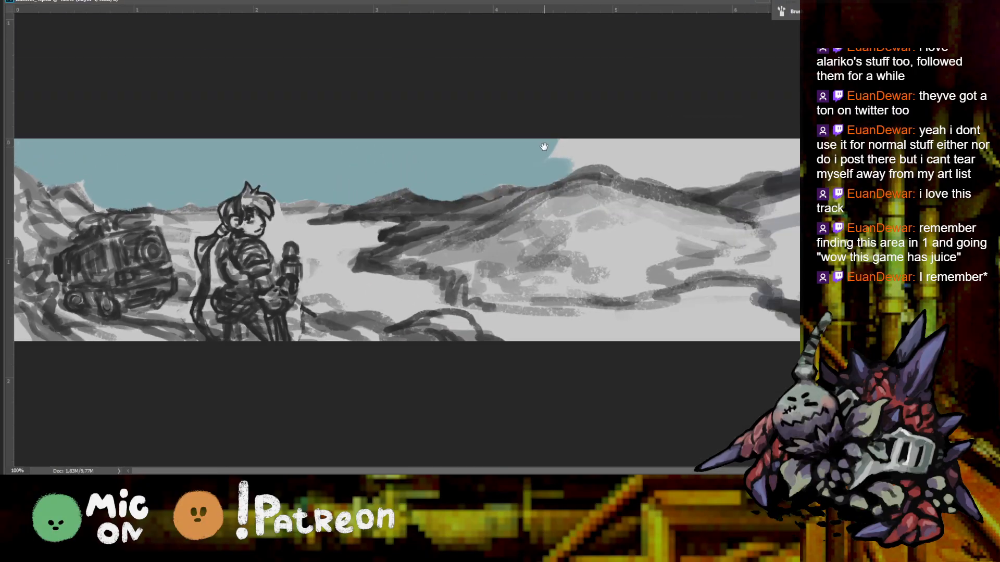
mouse_move(556, 137)
mouse_down()
mouse_move(515, 159)
mouse_move(545, 146)
mouse_move(534, 163)
mouse_move(555, 148)
mouse_move(584, 150)
mouse_move(570, 142)
mouse_move(647, 143)
mouse_move(608, 150)
mouse_move(629, 154)
mouse_move(609, 163)
mouse_move(682, 174)
mouse_move(694, 133)
mouse_up()
key(ctrl+minus)
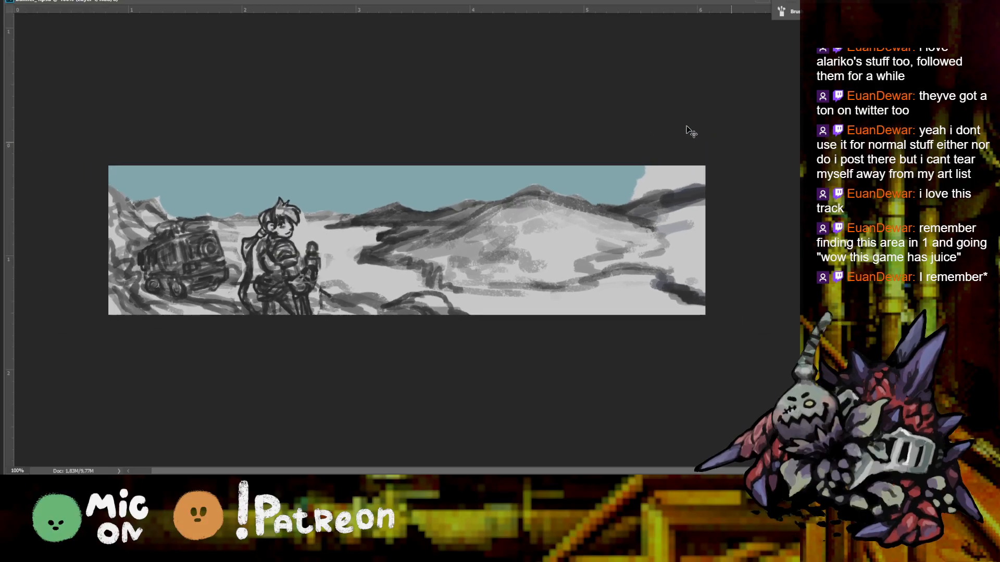
mouse_move(624, 185)
mouse_down()
mouse_move(658, 177)
mouse_move(677, 145)
mouse_up()
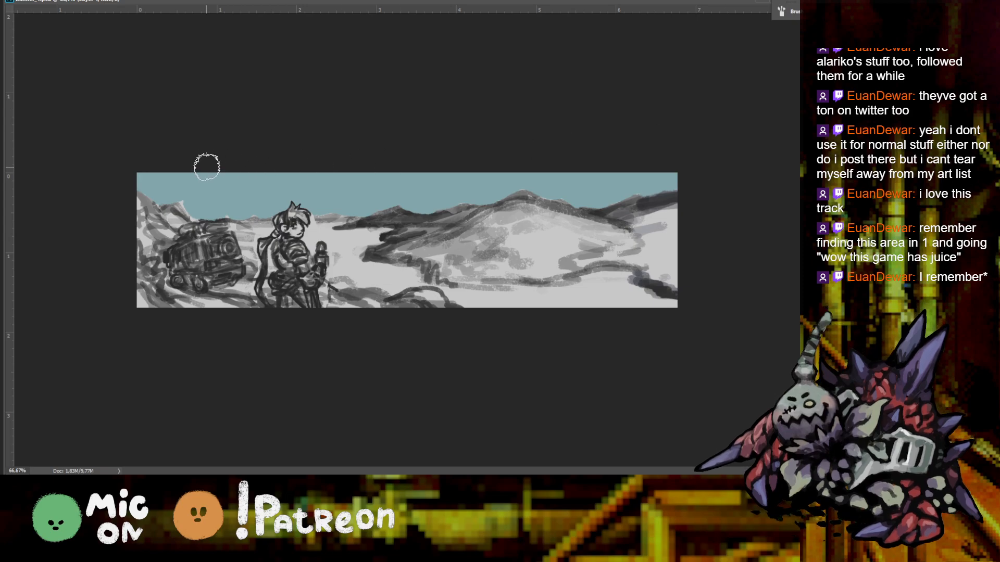
Paint a brighter blue band across the upper sky and dab pale blue clouds low above the hills
mouse_move(160, 166)
mouse_down()
mouse_move(288, 165)
mouse_move(335, 151)
mouse_move(344, 162)
mouse_move(419, 130)
mouse_move(366, 151)
mouse_move(359, 167)
mouse_move(451, 165)
mouse_move(427, 168)
mouse_move(533, 144)
mouse_move(486, 161)
mouse_move(685, 155)
mouse_up()
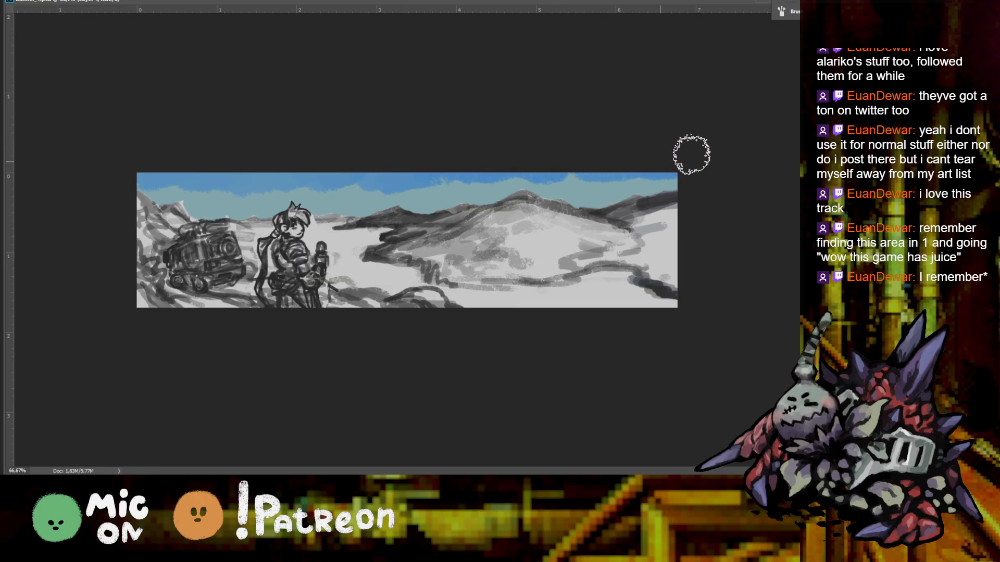
key(alt)
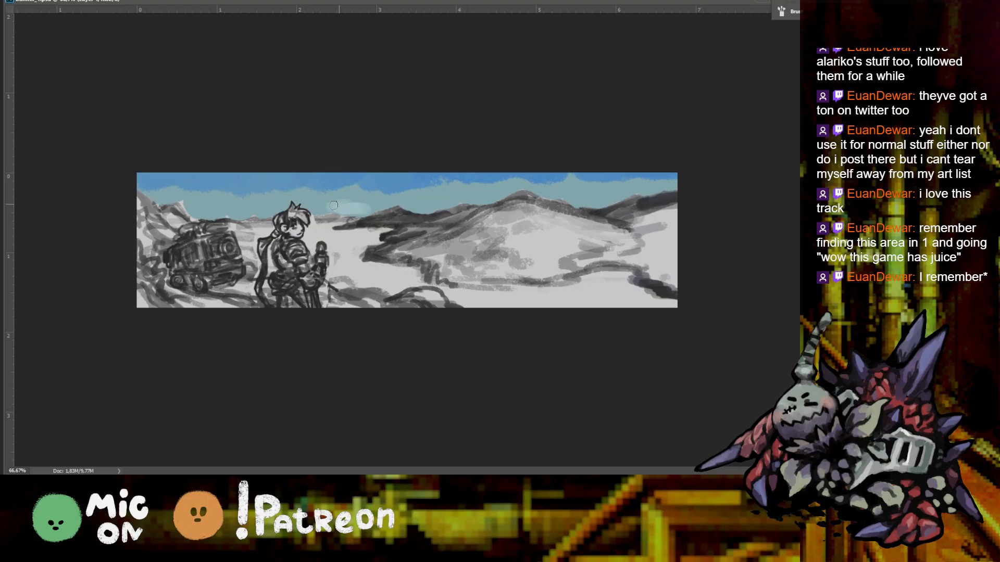
drag(337, 205, 351, 208)
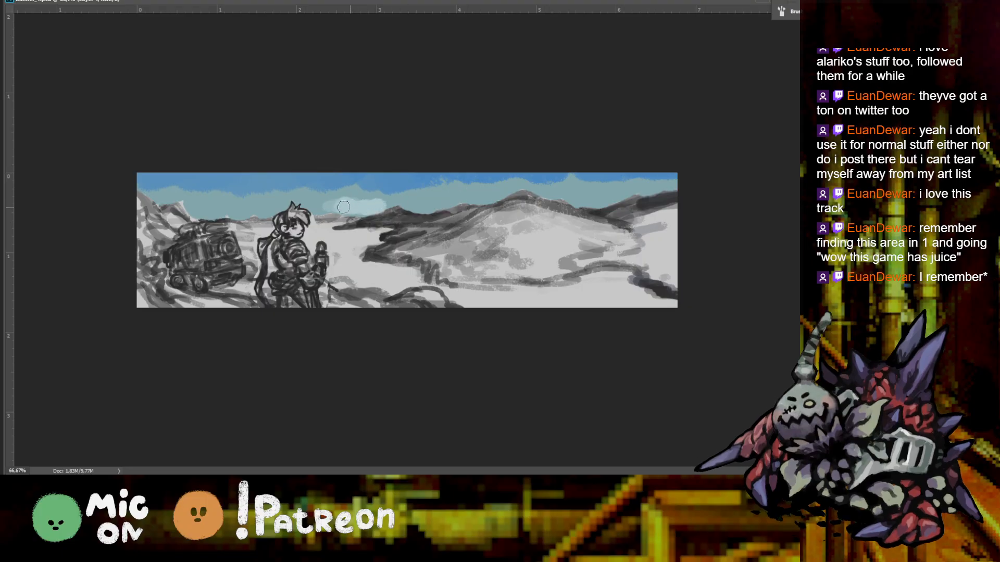
drag(415, 202, 431, 205)
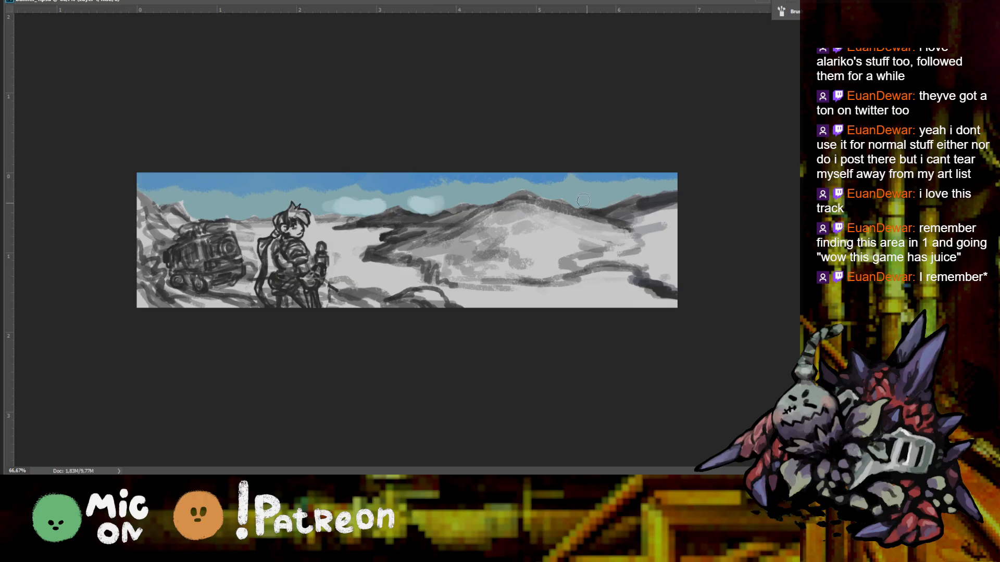
drag(579, 201, 597, 199)
Build up the pale clouds above the far hills and around the main peak, using sampled sky colours and a larger brush
key(bracketright)
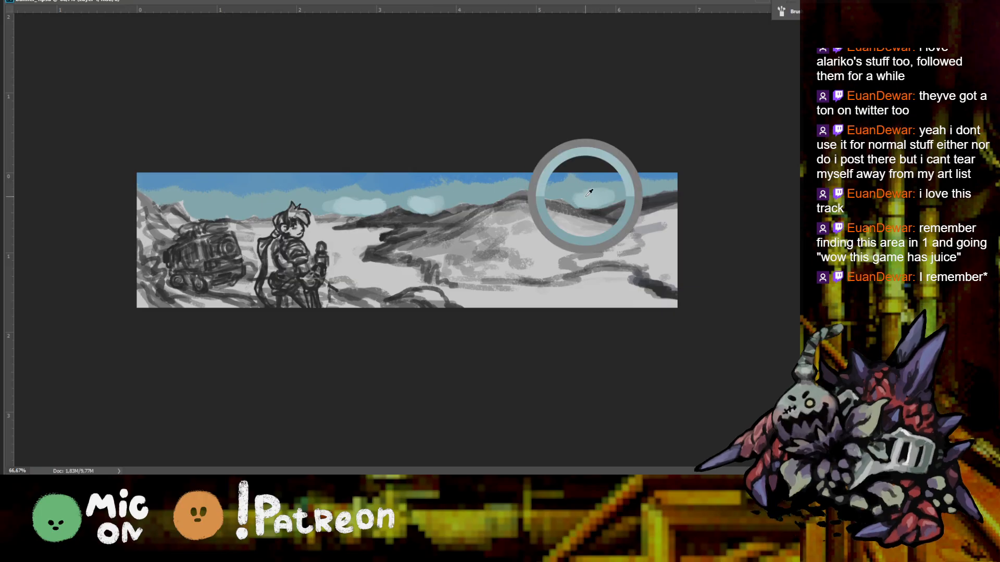
mouse_move(567, 186)
mouse_down()
mouse_move(610, 193)
mouse_move(651, 171)
mouse_up()
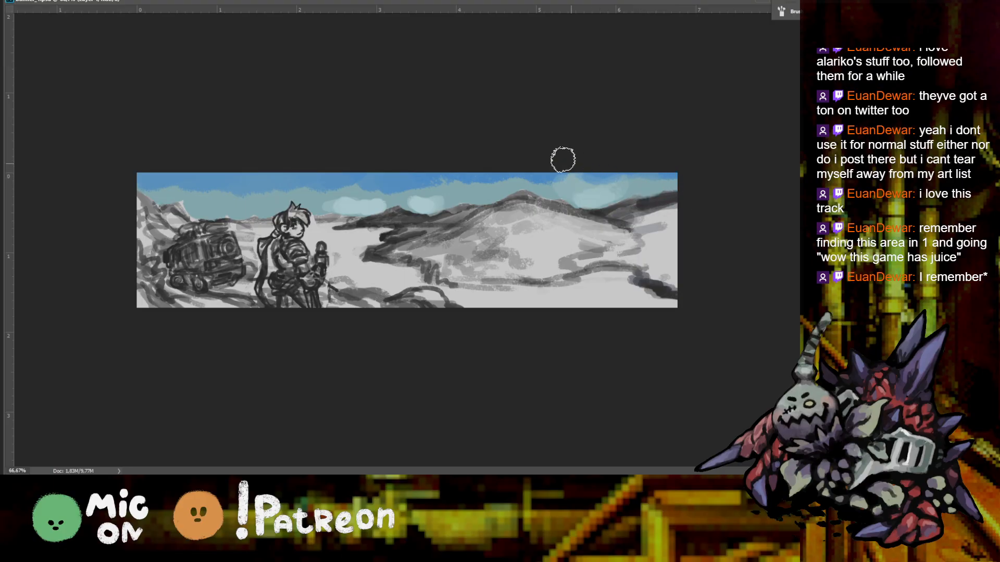
alt+click(476, 186)
mouse_move(453, 174)
mouse_down()
mouse_move(366, 163)
mouse_move(401, 207)
mouse_move(361, 186)
mouse_up()
key(ctrl+z)
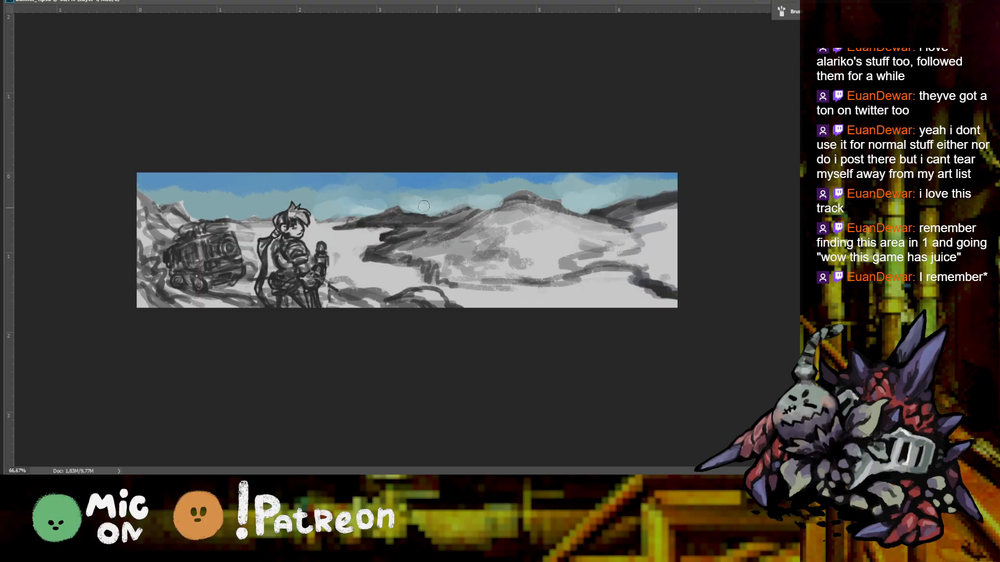
alt+click(577, 193)
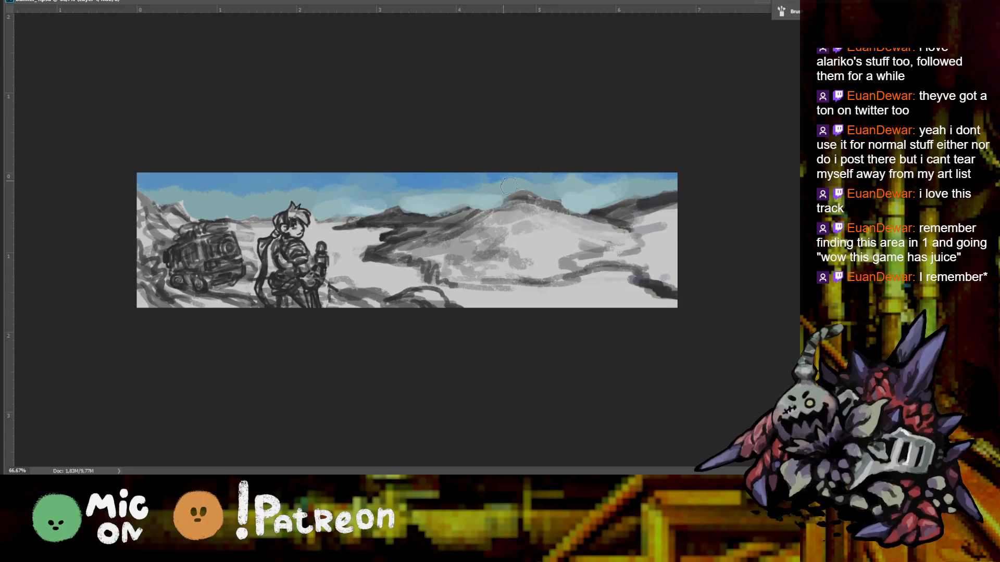
alt+click(492, 176)
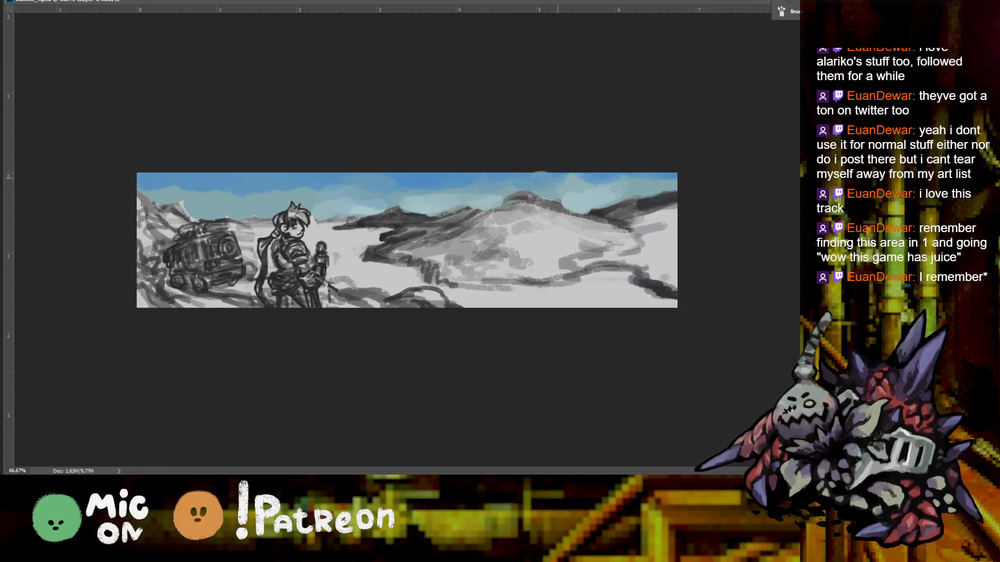
Blend the upper blue band into the clouds and add pale cloud patches behind the figure and above the van
key(ctrl+plus)
alt+click(453, 149)
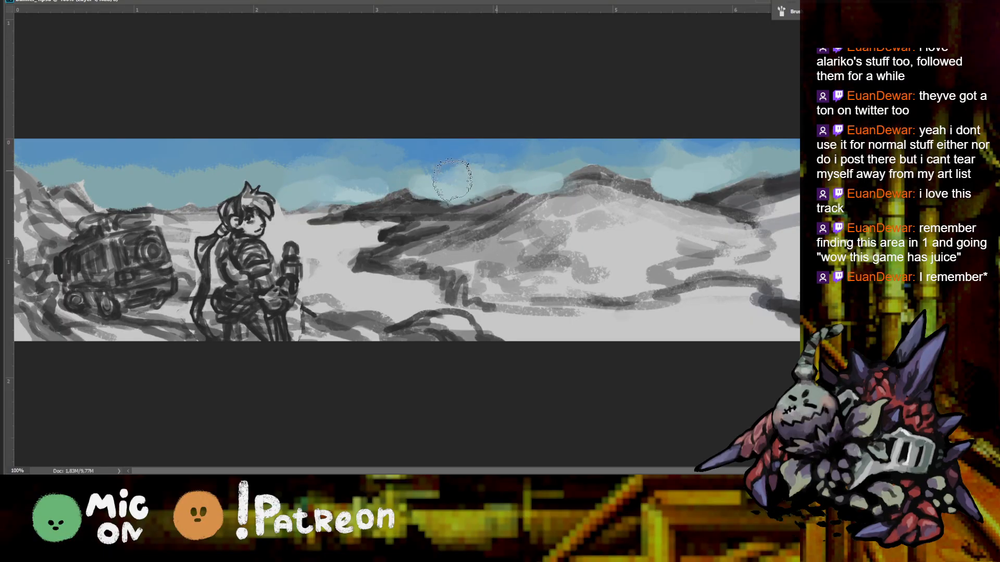
key(bracketleft)
key(bracketleft)
key(bracketleft)
key(bracketleft)
key(bracketleft)
key(bracketleft)
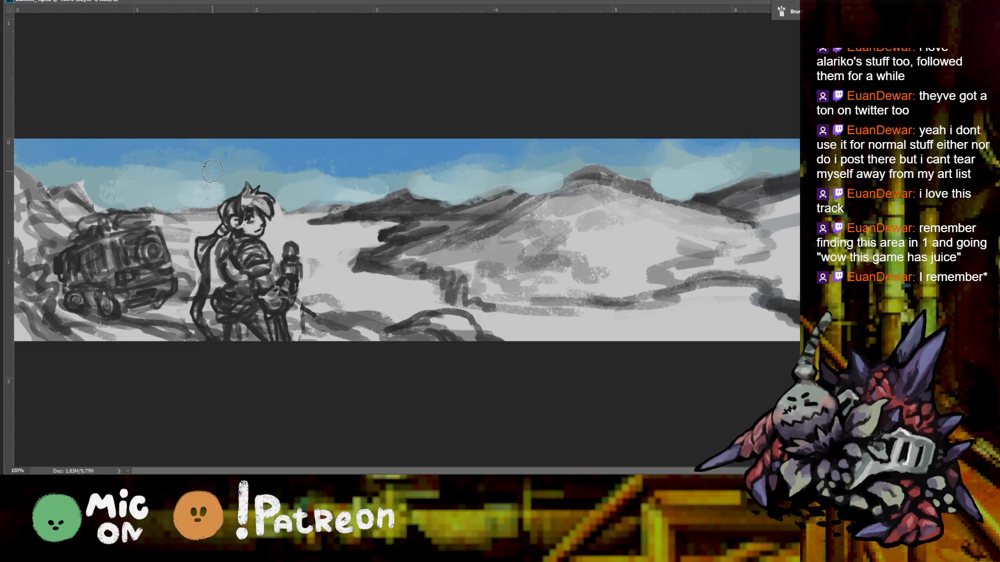
key(ctrl+minus)
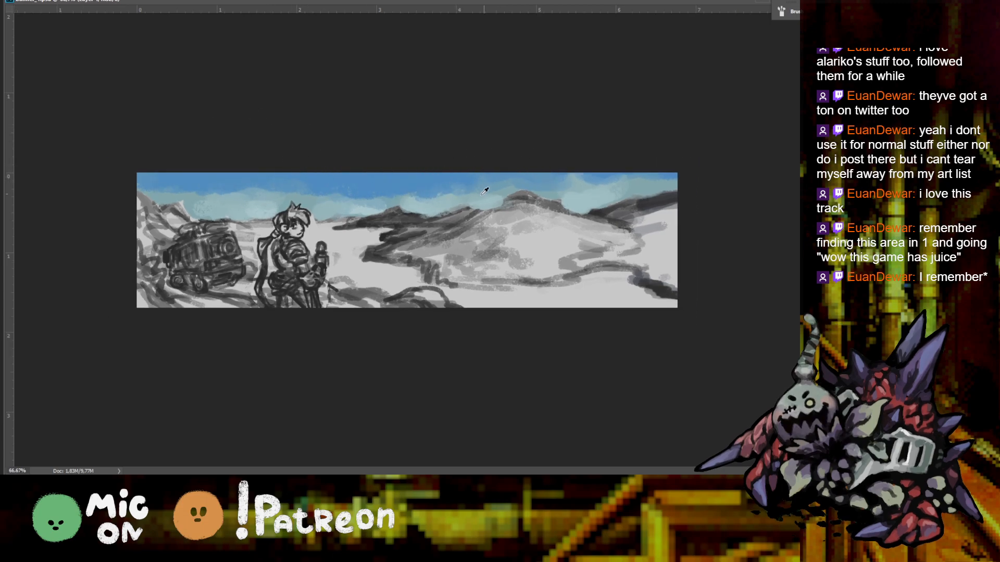
key(ctrl+plus)
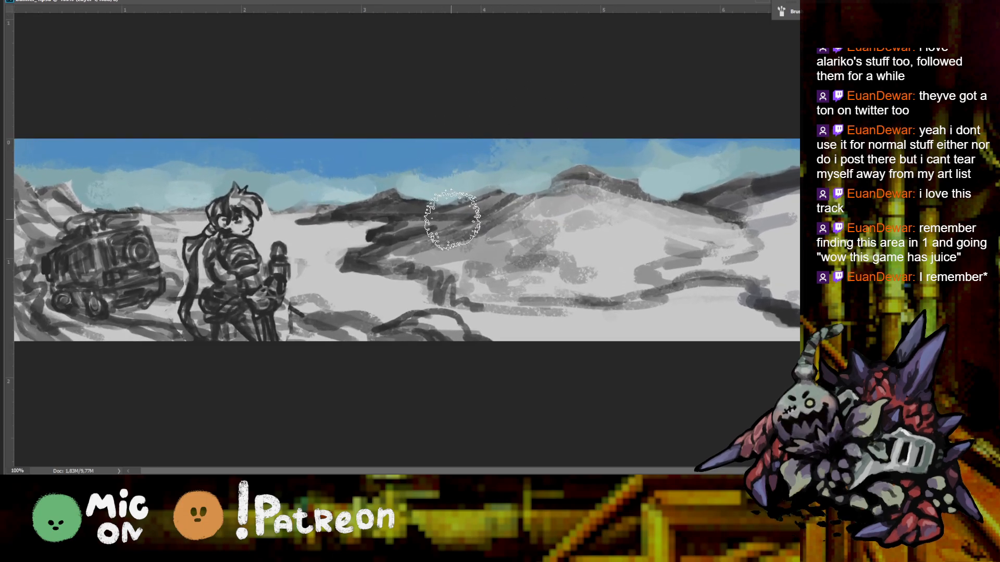
drag(561, 152, 572, 167)
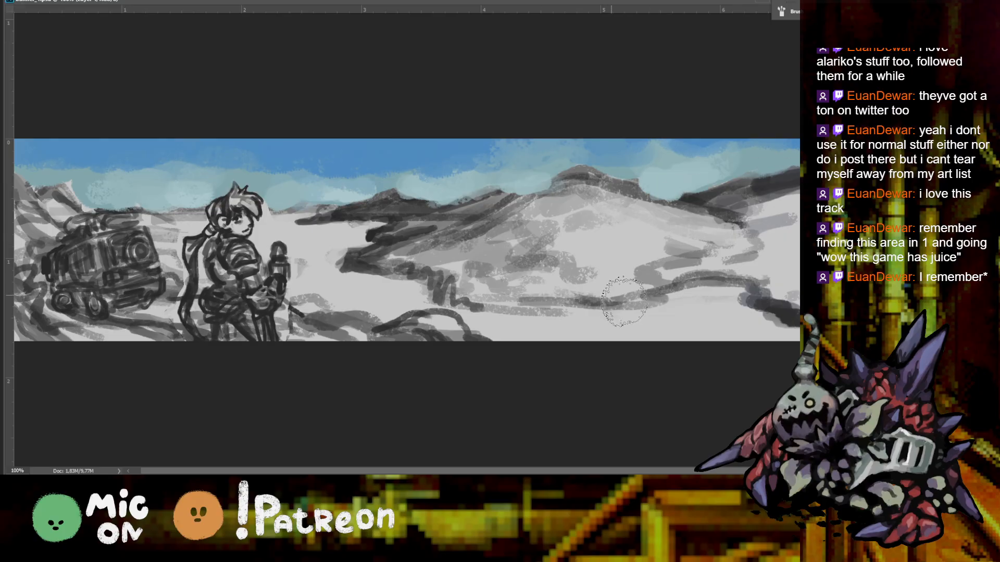
Block in a deep blue lake along the banner's lower edge, from the foreground rocks to the right-hand cove and shoreline
mouse_move(626, 331)
mouse_down()
mouse_move(609, 336)
mouse_move(724, 328)
mouse_move(642, 341)
mouse_move(575, 336)
mouse_move(598, 336)
mouse_up()
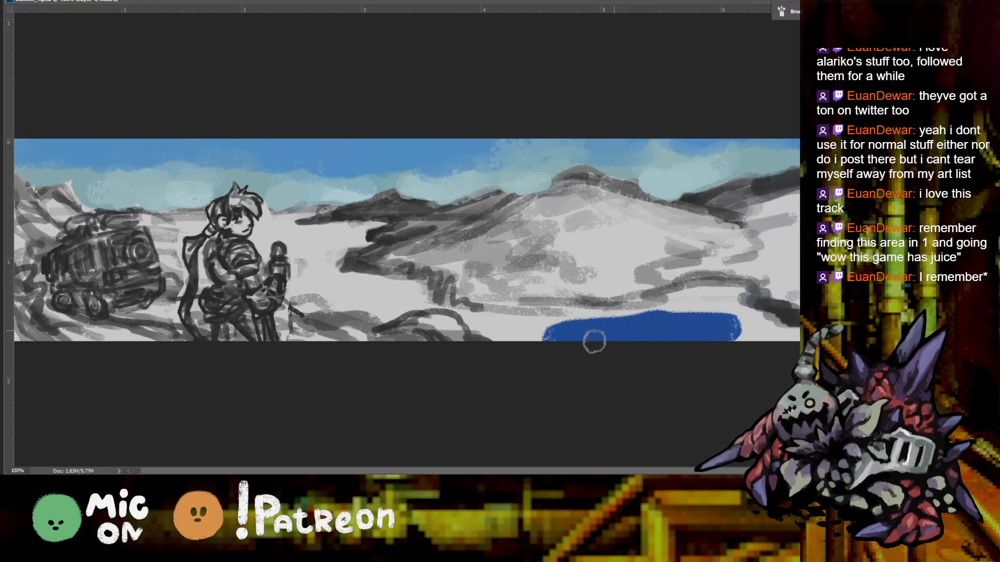
mouse_move(712, 311)
mouse_down()
mouse_move(677, 297)
mouse_move(729, 299)
mouse_move(774, 339)
mouse_move(792, 338)
mouse_up()
key(ctrl+minus)
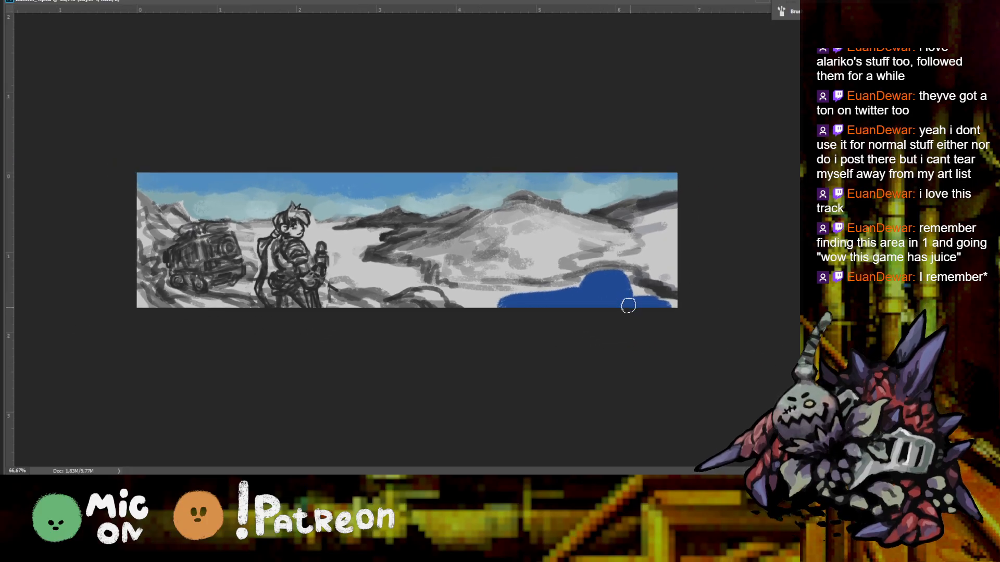
key(ctrl+plus)
drag(572, 336, 473, 323)
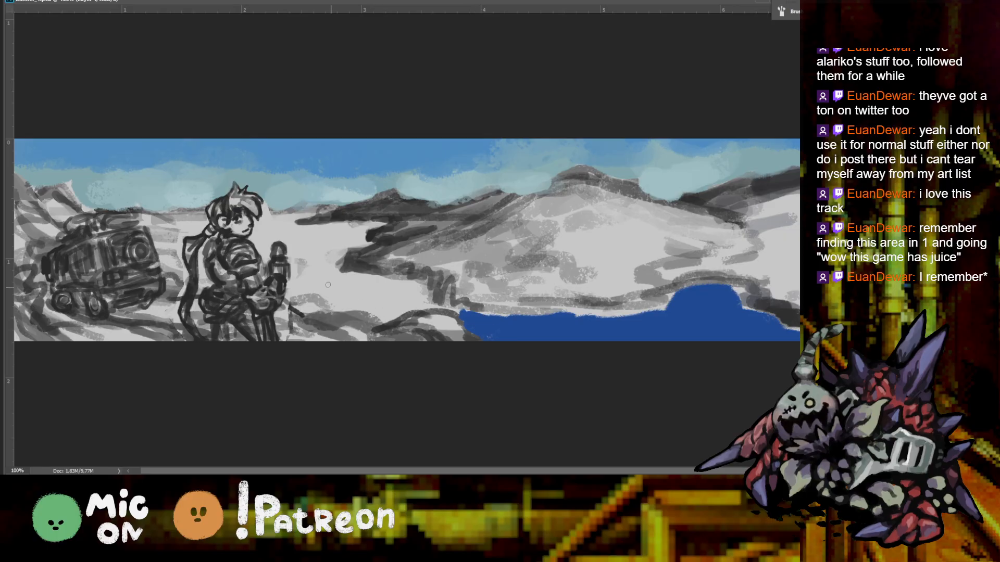
Paint a deep blue inlet winding between the figure and the main hill's shore, back toward the horizon
mouse_move(376, 315)
mouse_down()
mouse_move(337, 301)
mouse_move(397, 312)
mouse_move(410, 299)
mouse_move(312, 281)
mouse_move(297, 290)
mouse_move(305, 242)
mouse_move(320, 274)
mouse_move(305, 258)
mouse_move(318, 236)
mouse_move(344, 234)
mouse_up()
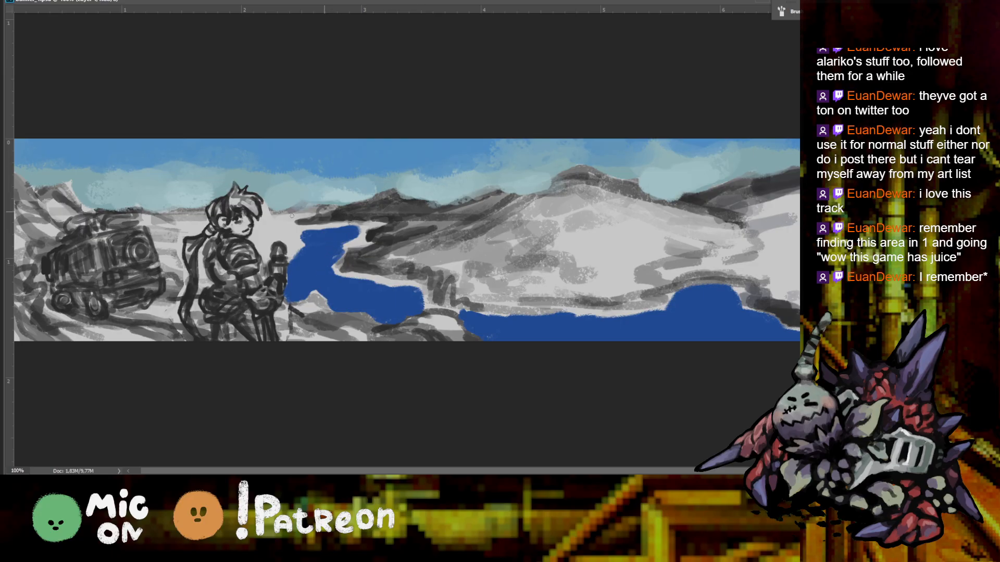
key(ctrl+minus)
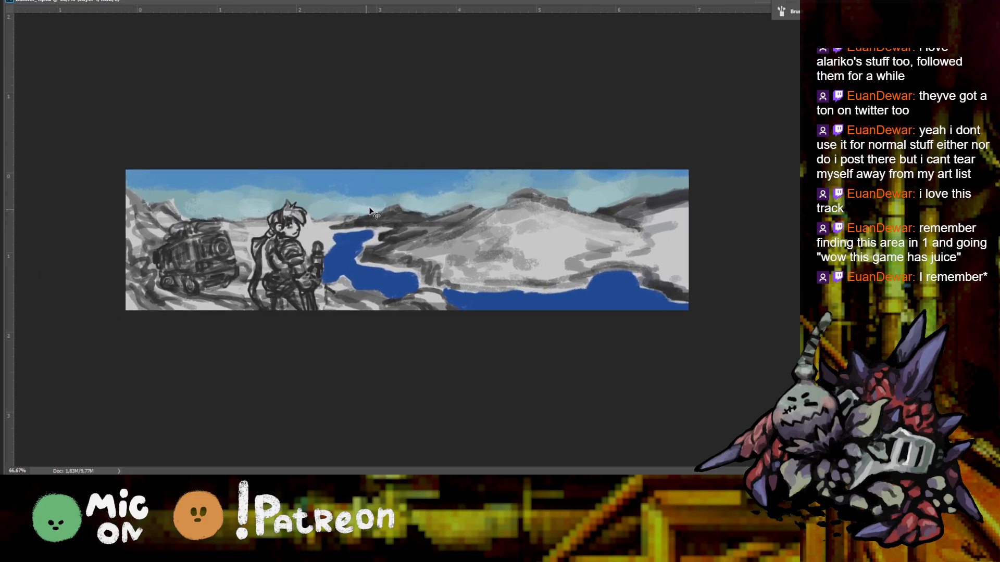
key(ctrl+plus)
Blend lighter blues into the lake's right-hand cove and extend the inlet's far water toward the hills and the figure
key(ctrl+minus)
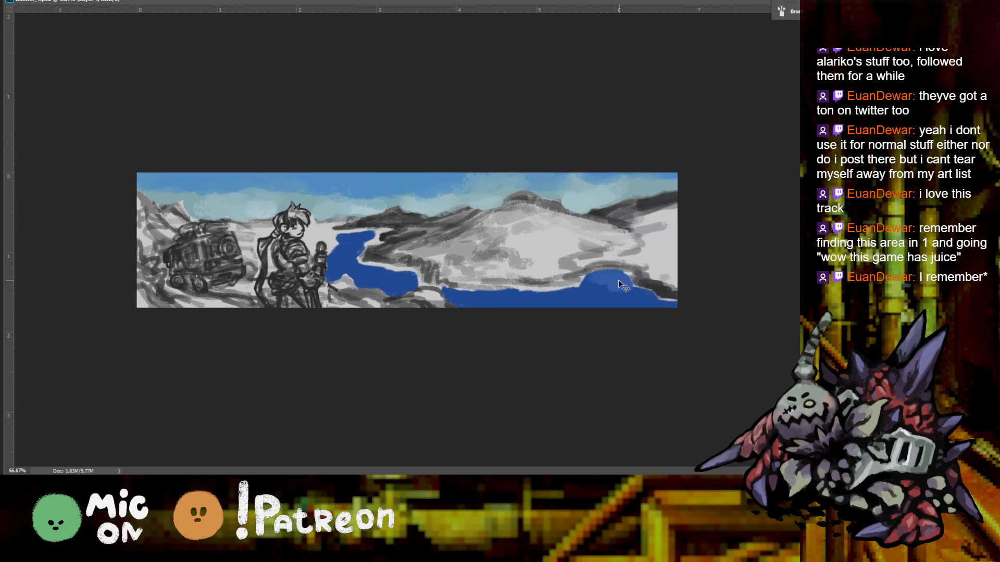
key(ctrl+plus)
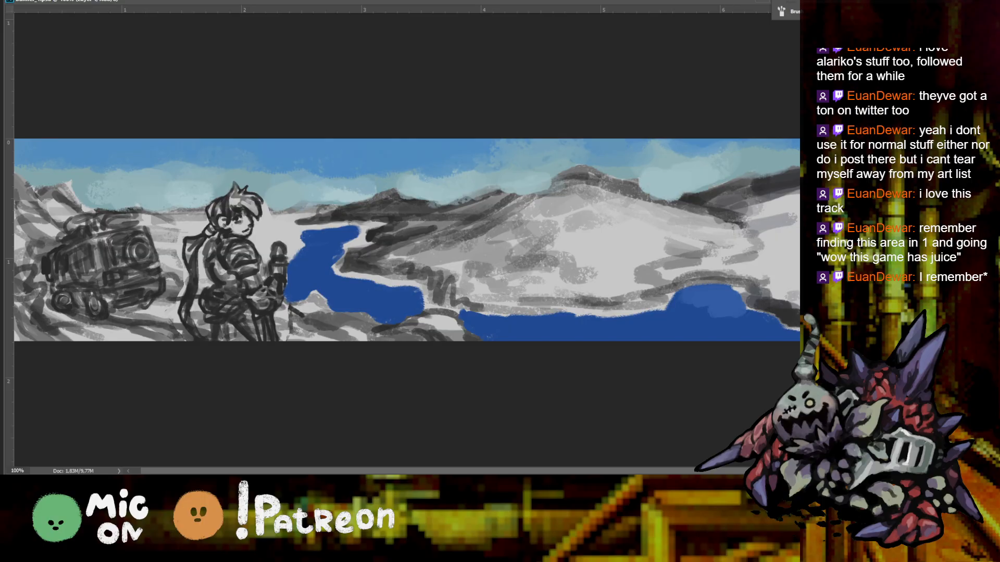
mouse_move(687, 329)
mouse_down()
mouse_move(721, 299)
mouse_move(735, 321)
mouse_move(710, 300)
mouse_move(686, 309)
mouse_move(702, 325)
mouse_move(754, 340)
mouse_move(746, 339)
mouse_move(738, 331)
mouse_move(785, 331)
mouse_up()
key(ctrl+minus)
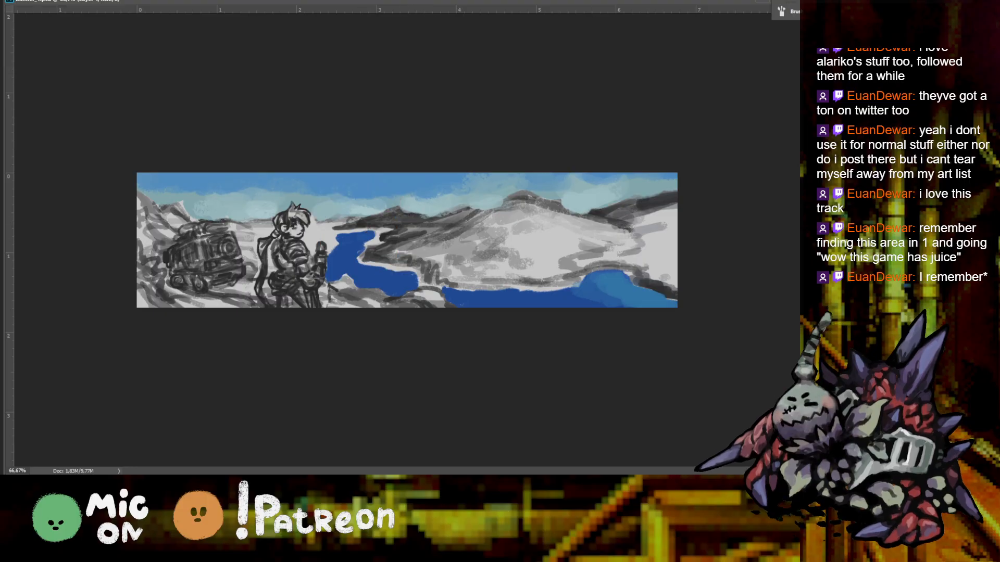
drag(366, 235, 381, 230)
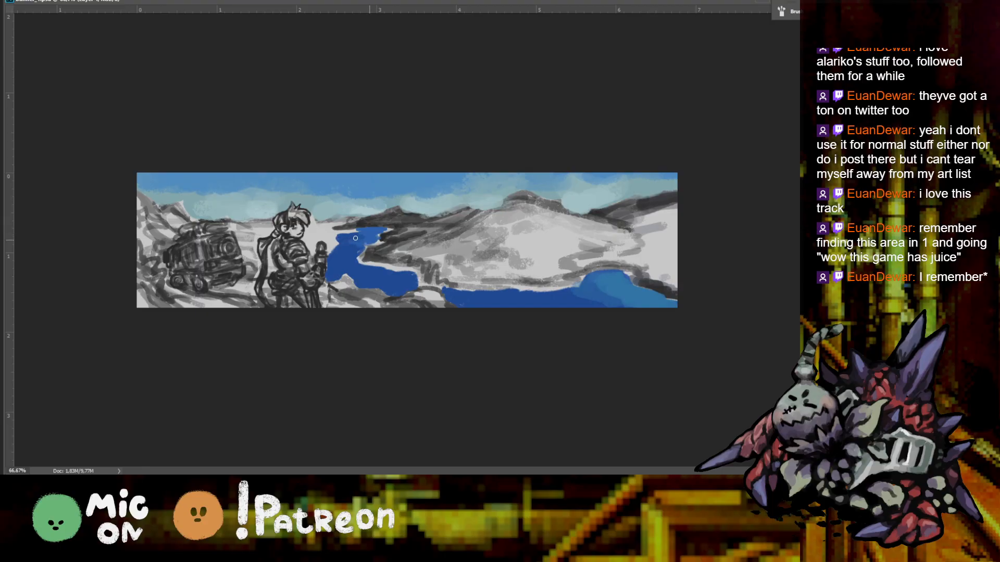
drag(357, 233, 325, 234)
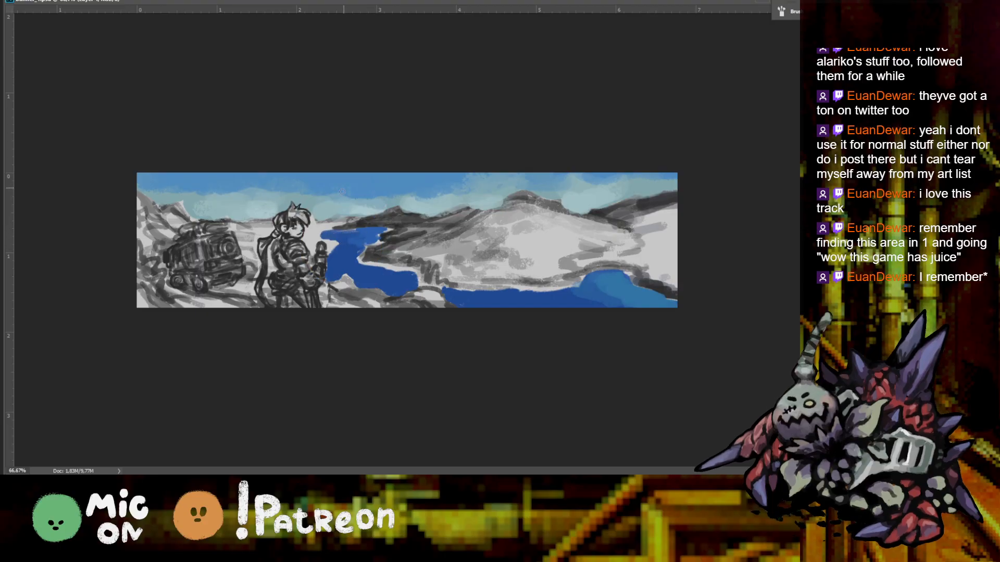
Try a flat grey fill on the rounded top of the object in front of the figure
key(ctrl+plus)
key(ctrl+plus)
drag(193, 246, 351, 267)
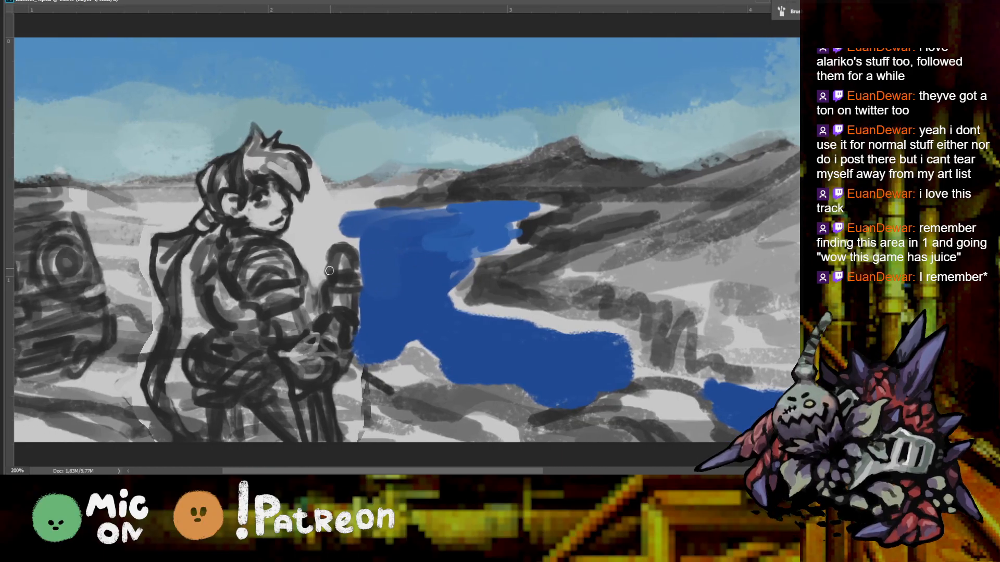
key(ctrl+z)
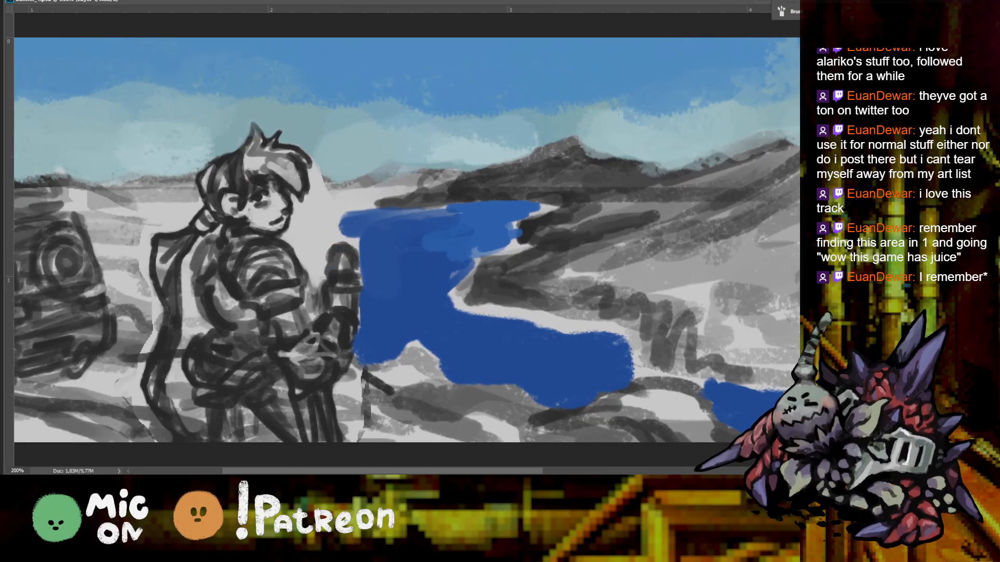
mouse_move(334, 254)
mouse_down()
mouse_move(355, 261)
mouse_move(336, 272)
mouse_move(347, 260)
mouse_up()
key(ctrl+z)
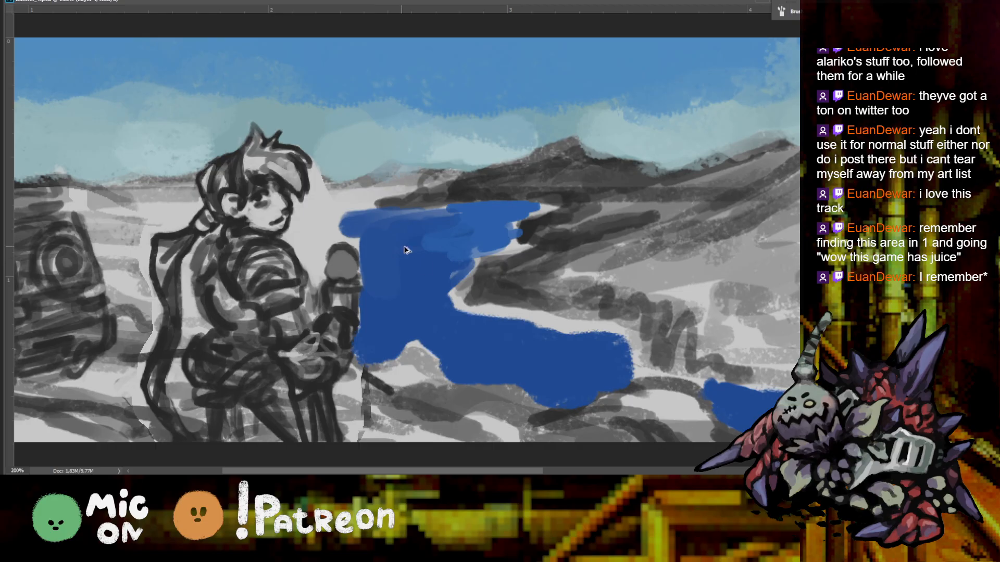
key(ctrl+z)
Try a pale pinkish-grey fill over the upper part of the object in front of the figure
mouse_move(345, 259)
mouse_down()
mouse_move(336, 268)
mouse_move(347, 257)
mouse_move(353, 283)
mouse_up()
key(ctrl+z)
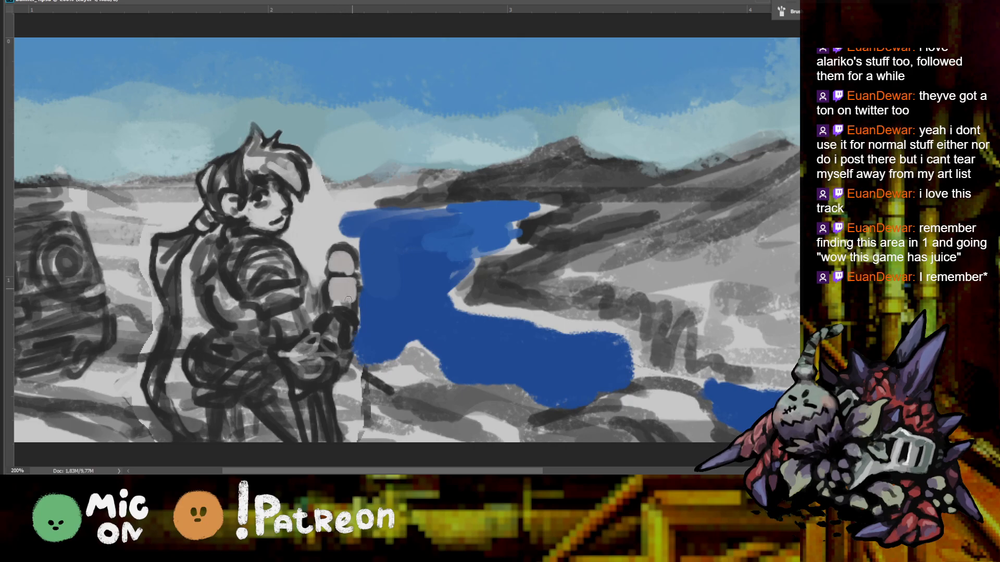
key(ctrl+minus)
key(ctrl+plus)
drag(168, 276, 172, 263)
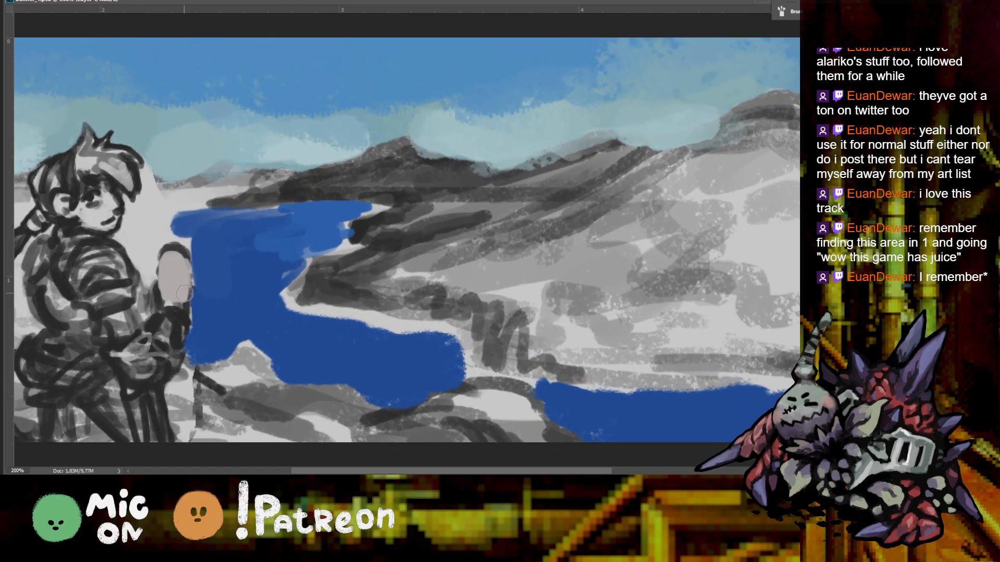
key(ctrl+minus)
key(ctrl+plus)
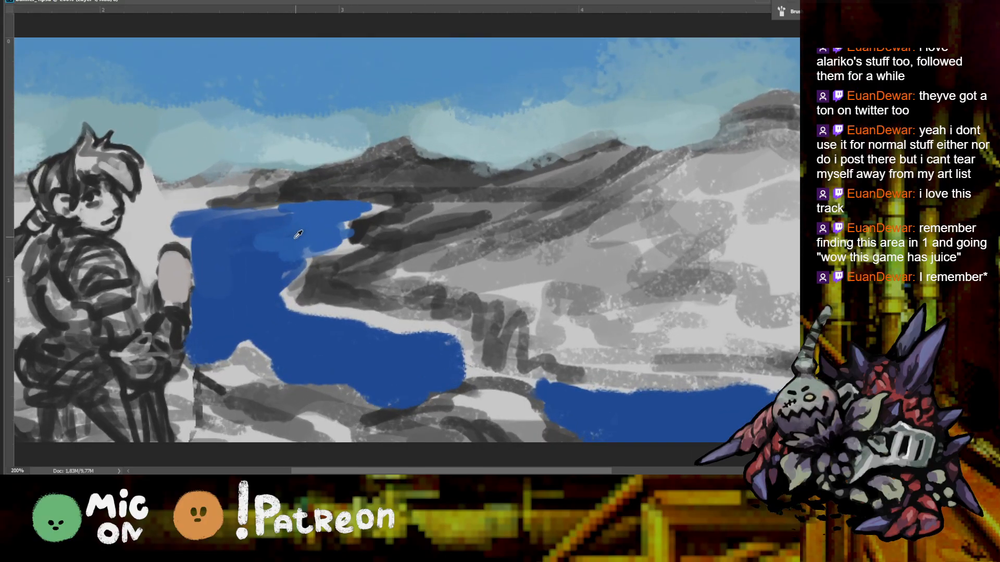
drag(167, 297, 172, 253)
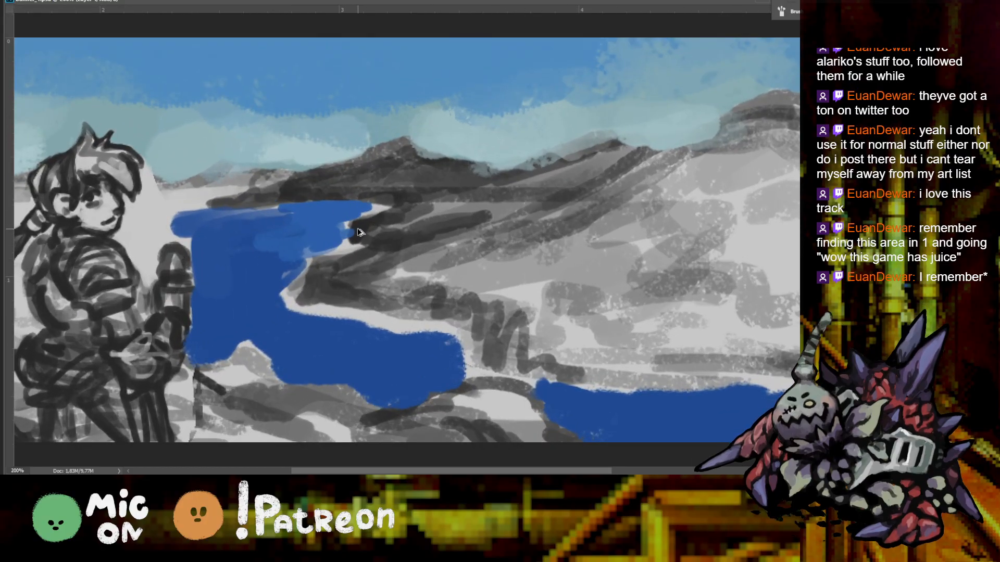
Blend the inlet's far water below the horizon into a smoother lighter blue, using colours sampled from the water
drag(302, 239, 472, 238)
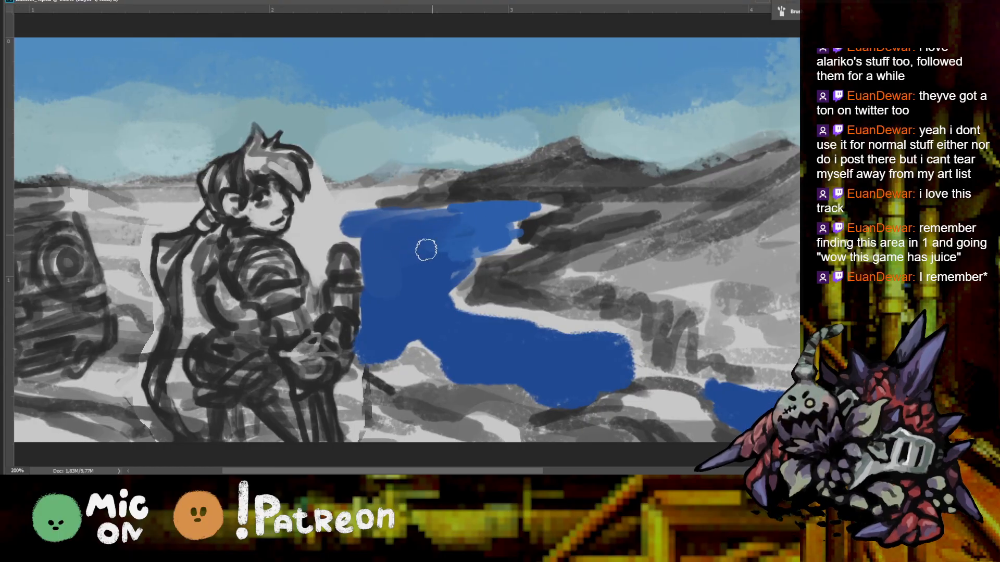
key(ctrl+minus)
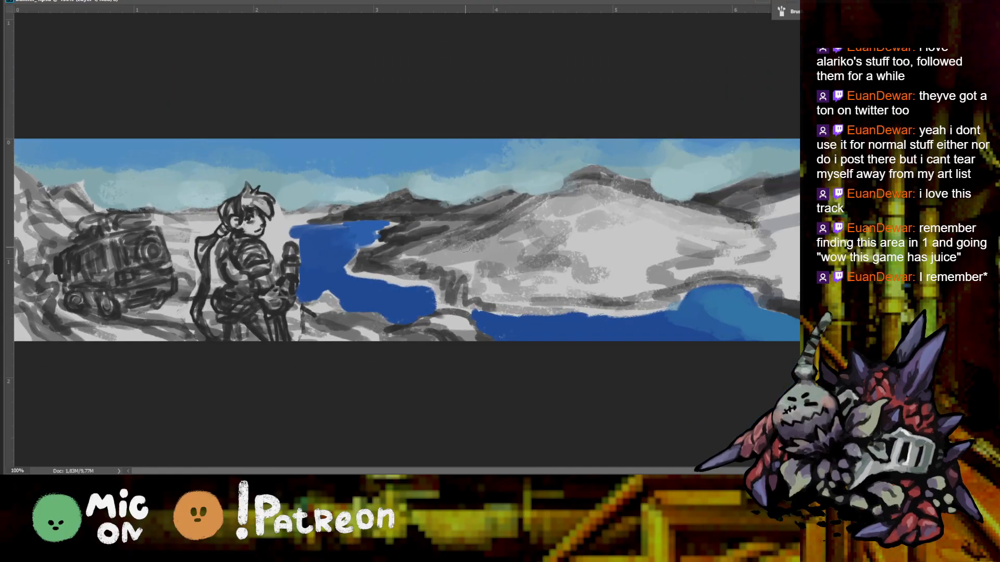
alt+click(312, 235)
alt+click(368, 229)
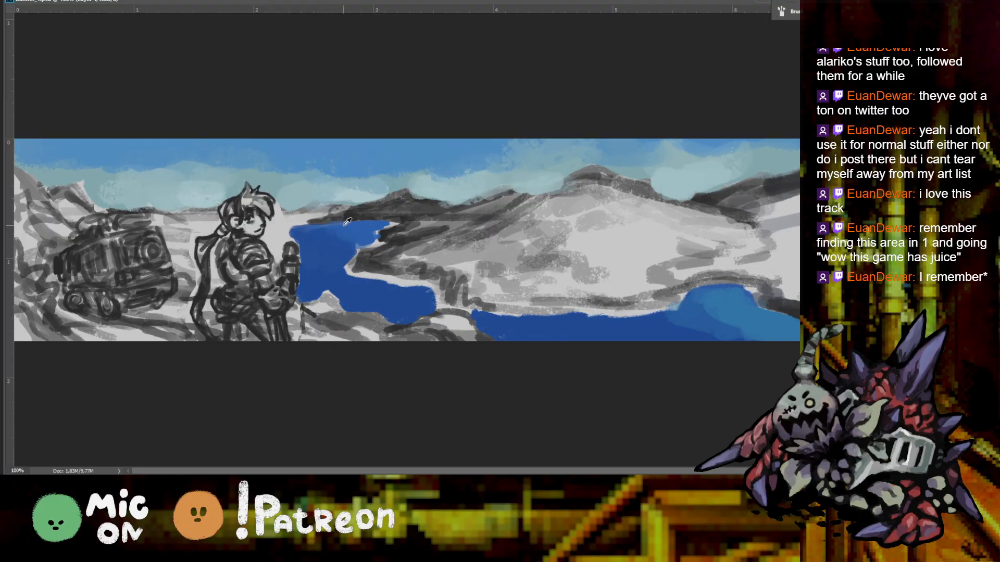
drag(343, 224, 448, 212)
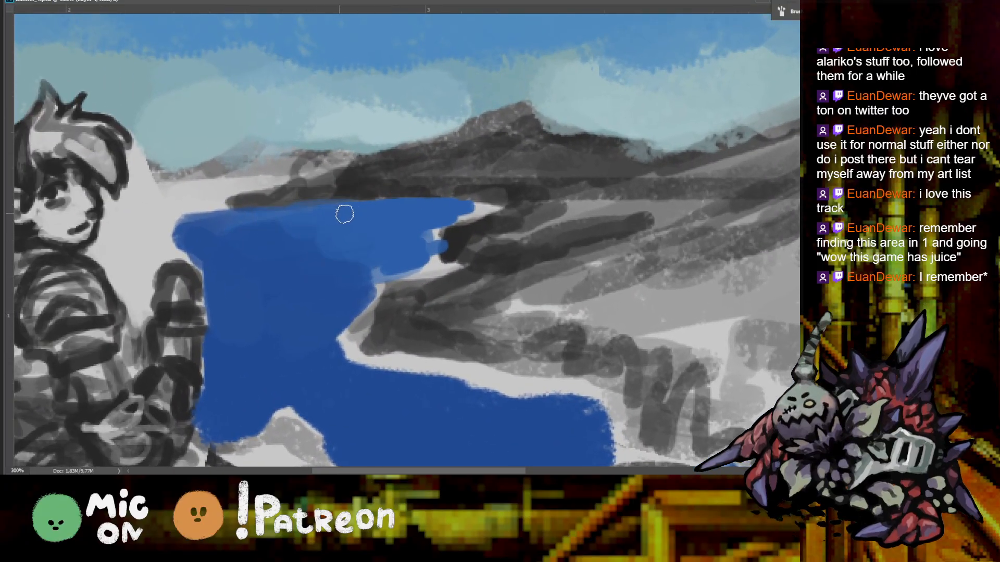
Extend the inlet's far water into the pale gap along the right-hand shoreline with its sampled lighter blue
alt+click(426, 215)
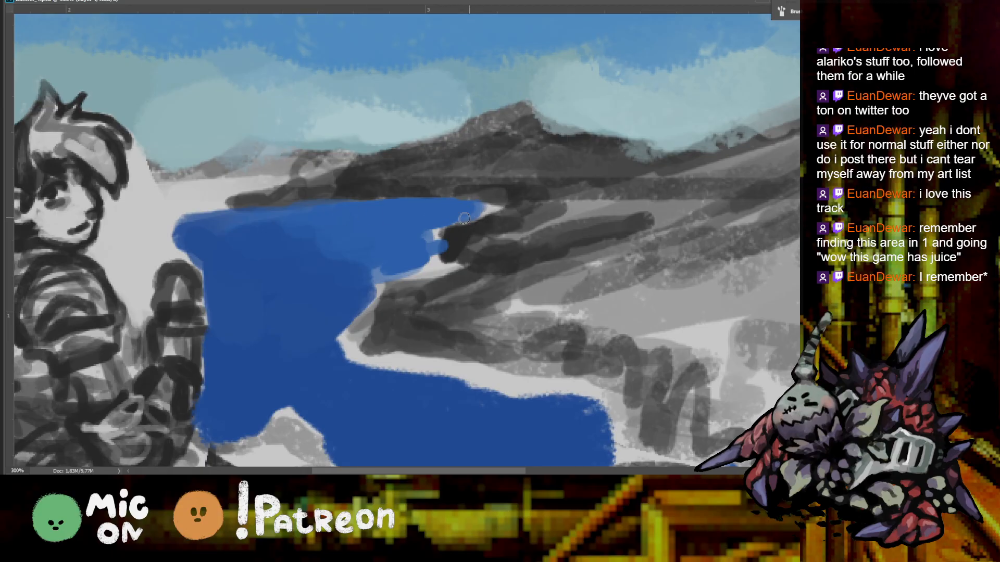
key(ctrl+minus)
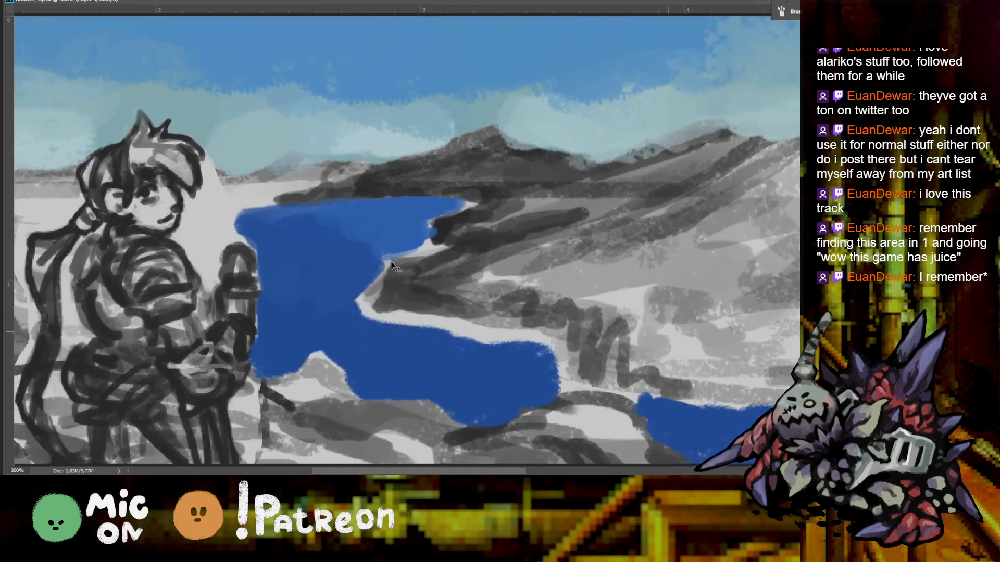
key(ctrl+minus)
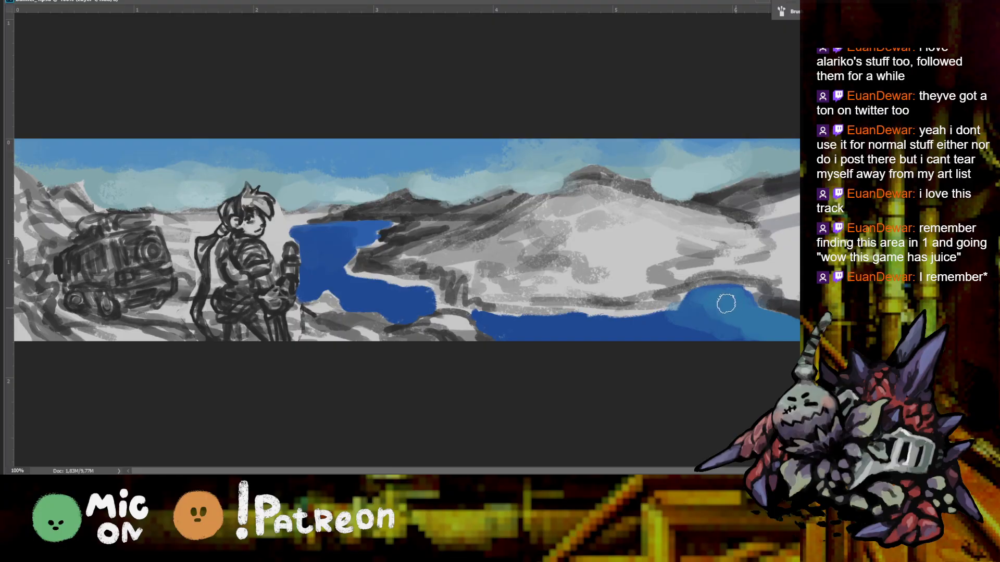
Blend deep blue into the lake's right-hand cove, leaving a lighter blue strip along the shore
drag(633, 325, 613, 317)
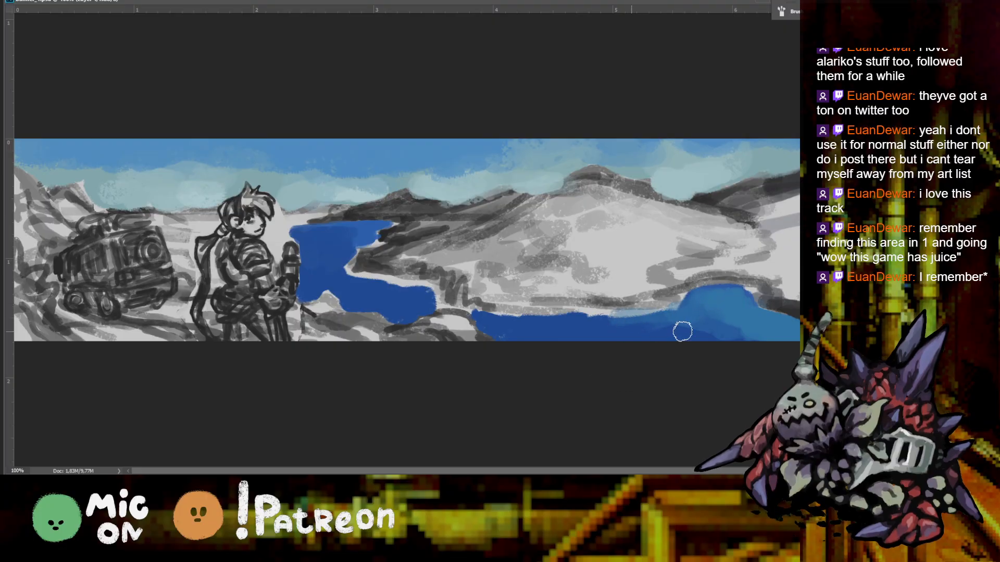
scroll(749, 346, down, 2)
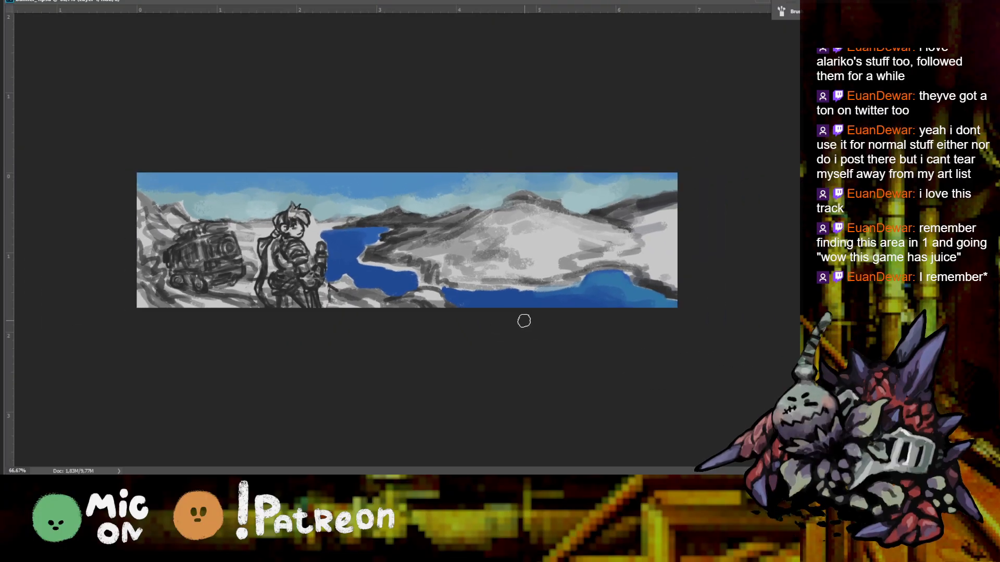
scroll(571, 319, up, 2)
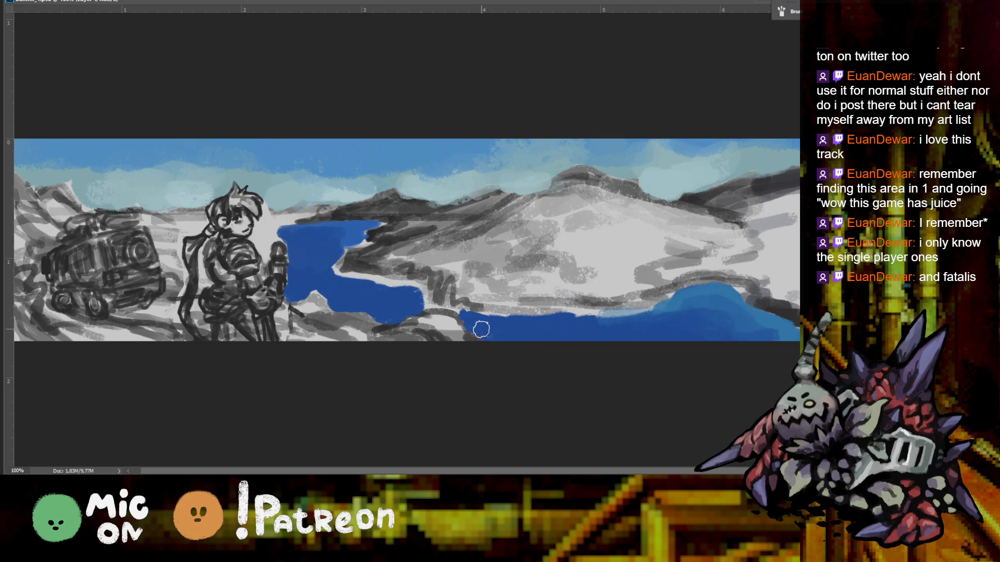
key(ctrl+minus)
scroll(408, 297, up, 4)
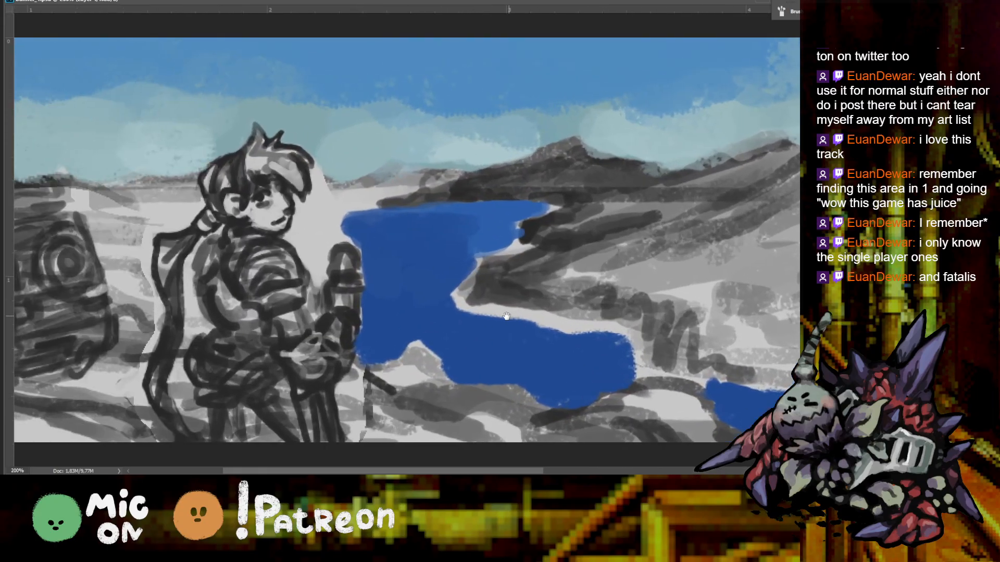
Sample the inlet's blue and paint darker blue strokes across its middle and below the rocky point
alt+click(507, 223)
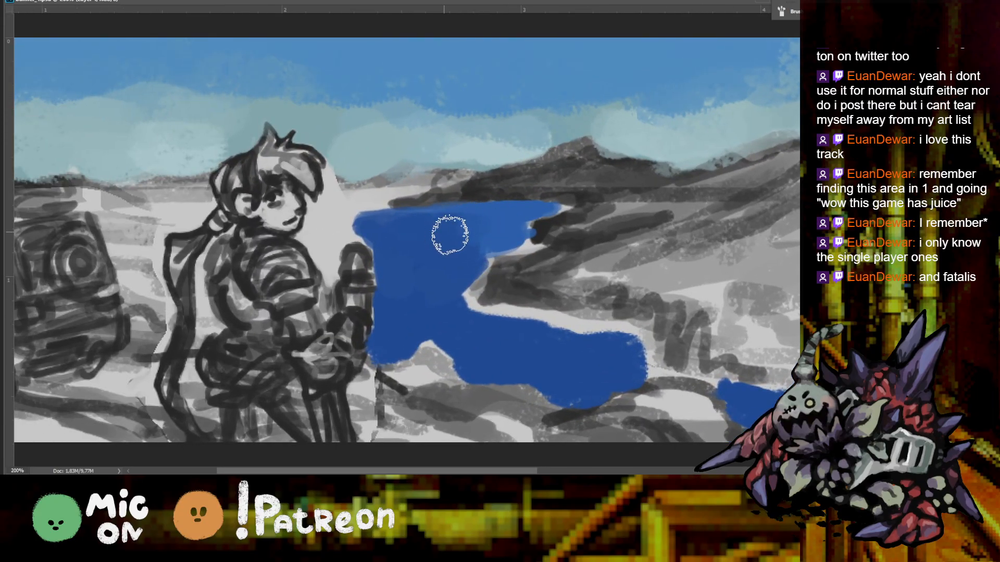
drag(344, 237, 351, 281)
key(ctrl+minus)
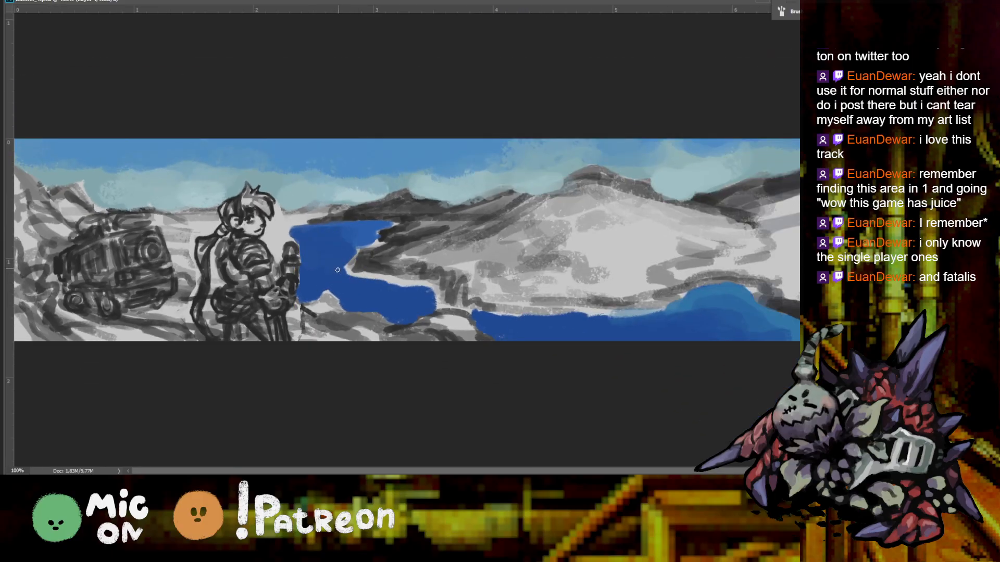
key(])
key(])
key(])
drag(315, 271, 353, 271)
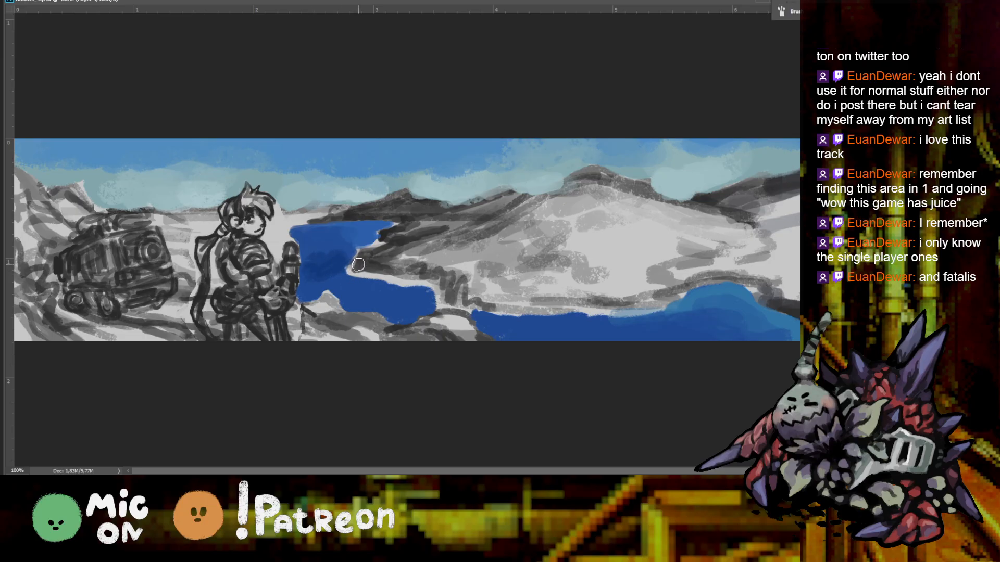
drag(358, 279, 355, 276)
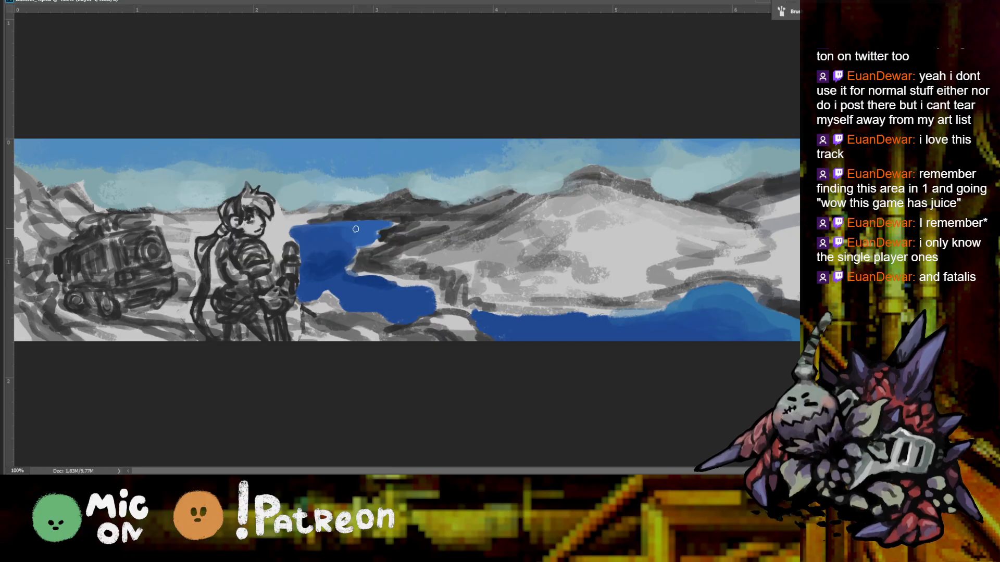
Extend the inlet's far water to the figure's face and down the gap between the figure and the rounded object
mouse_move(346, 237)
mouse_down()
mouse_move(283, 227)
mouse_move(326, 249)
mouse_move(271, 236)
mouse_up()
scroll(292, 234, up, 1)
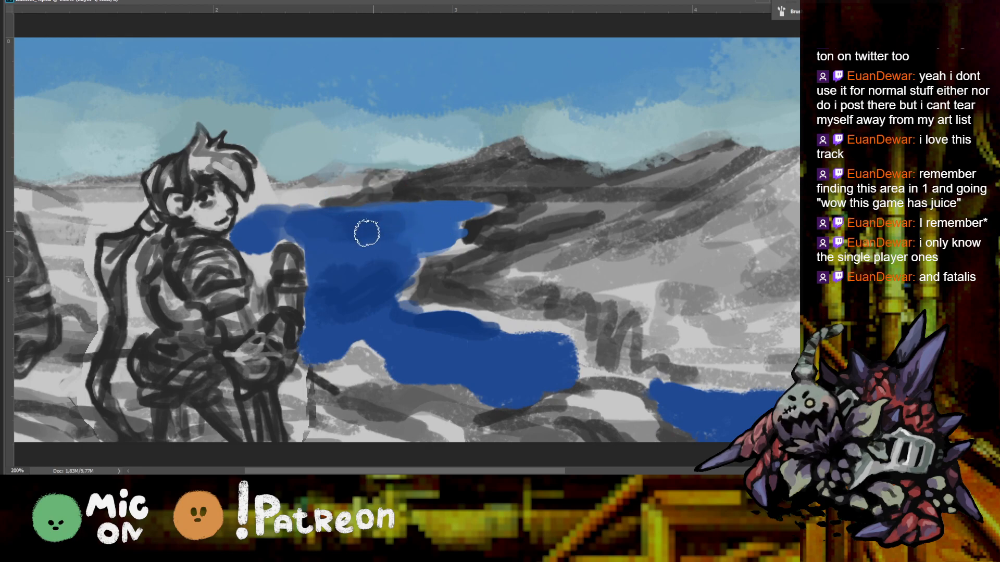
drag(261, 238, 258, 267)
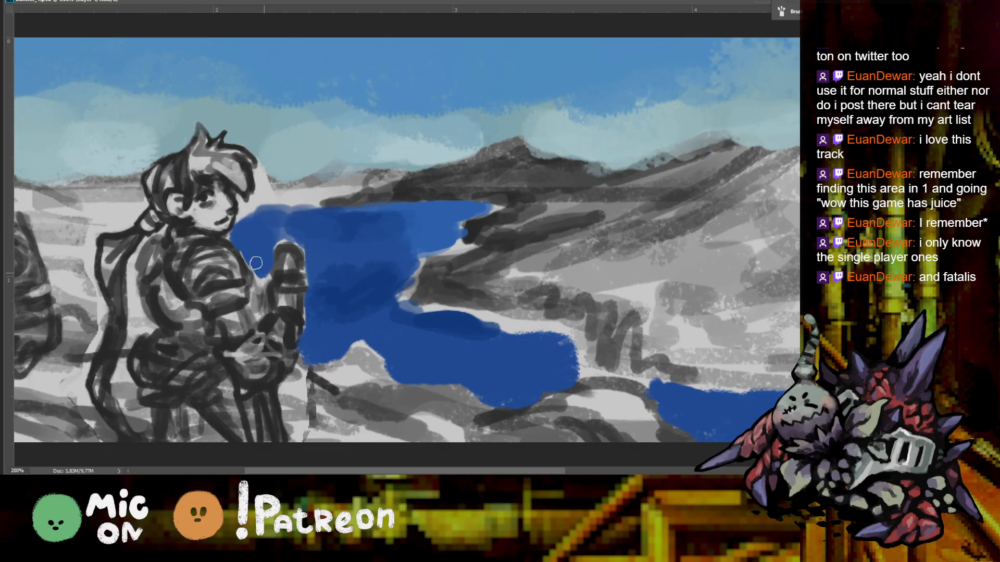
mouse_move(252, 228)
mouse_down()
mouse_move(342, 193)
mouse_move(288, 260)
mouse_move(383, 263)
mouse_up()
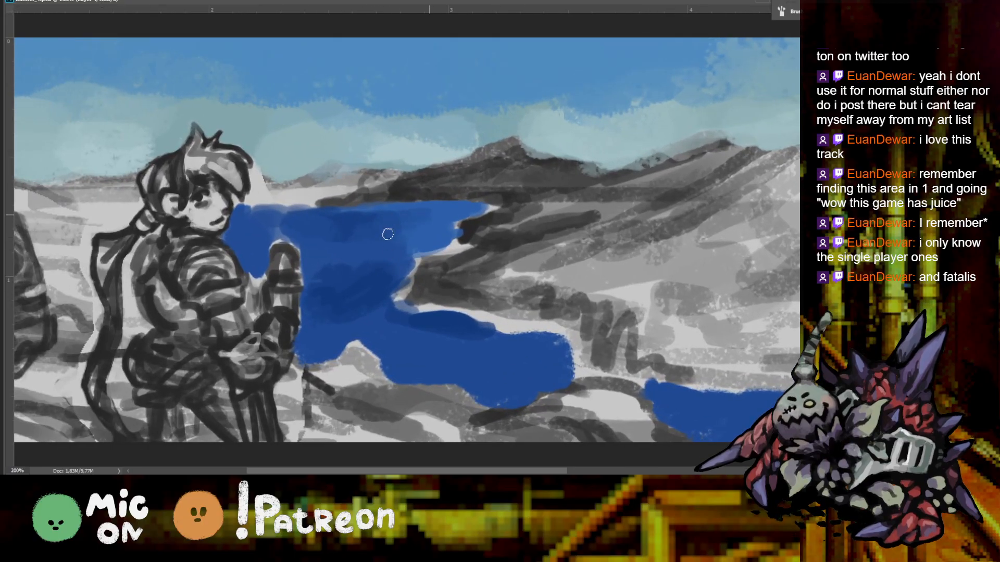
Paint blue lake water below the horizon in the gap between the van and the figure's back
key(ctrl+minus)
key(ctrl+minus)
key(ctrl+minus)
key(ctrl+plus)
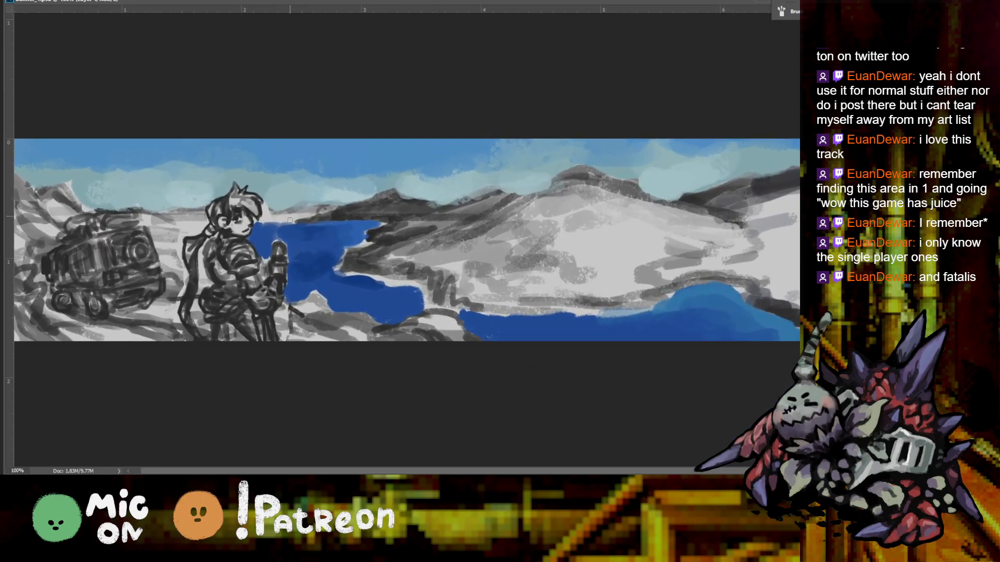
key(ctrl+plus)
key(ctrl+plus)
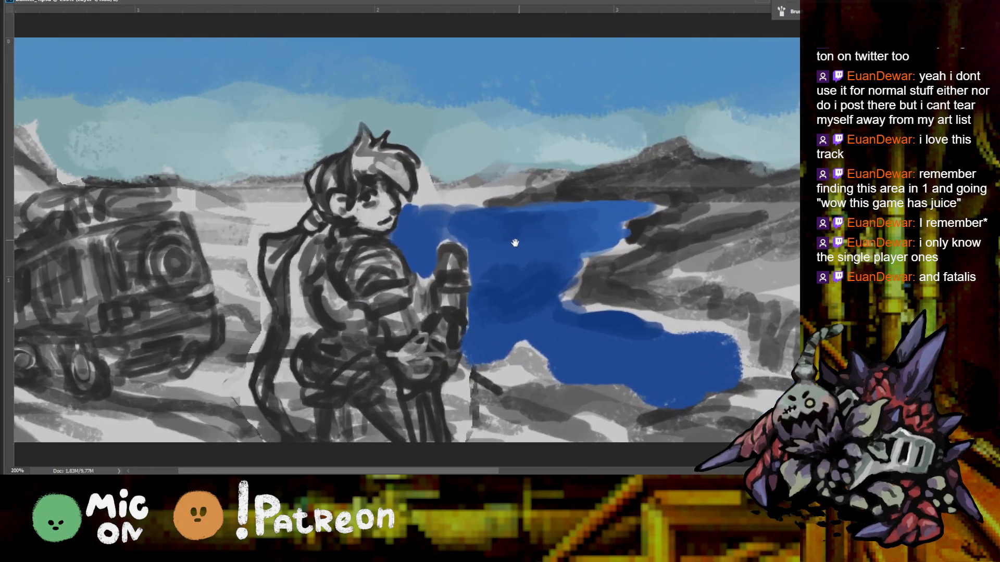
drag(514, 237, 538, 236)
mouse_move(322, 206)
mouse_down()
mouse_move(296, 221)
mouse_move(231, 220)
mouse_move(256, 226)
mouse_move(276, 244)
mouse_up()
mouse_move(516, 296)
mouse_down()
mouse_move(558, 290)
mouse_move(518, 324)
mouse_move(555, 313)
mouse_move(513, 267)
mouse_up()
With a smaller brush, deepen the water beside the rounded object and fill darker blue down the gap behind the figure
key(bracketleft)
key(bracketleft)
key(bracketleft)
mouse_move(452, 250)
mouse_down()
mouse_move(440, 276)
mouse_move(446, 268)
mouse_move(449, 281)
mouse_up()
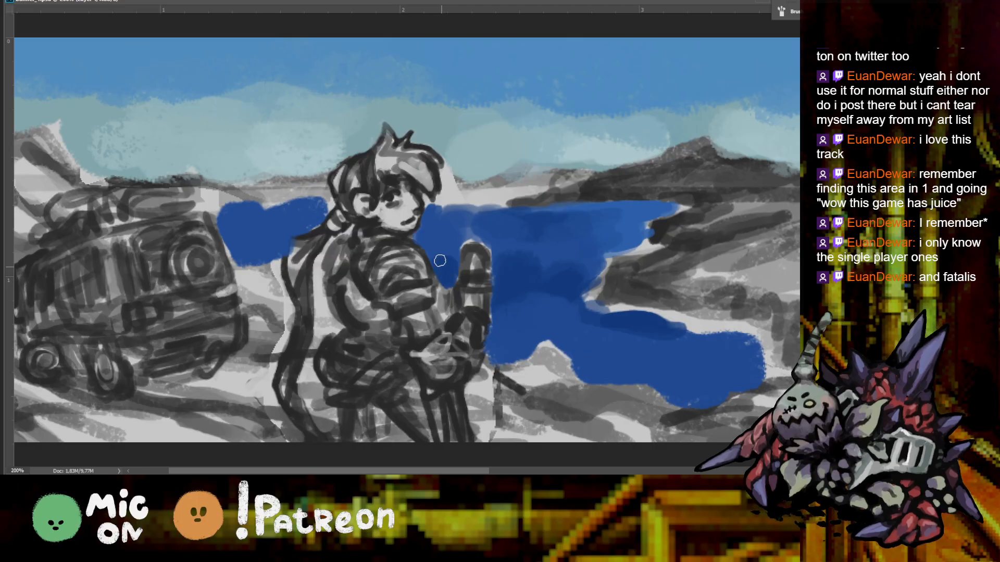
mouse_move(244, 262)
mouse_down()
mouse_move(269, 279)
mouse_move(246, 280)
mouse_move(270, 301)
mouse_move(273, 263)
mouse_move(246, 225)
mouse_move(272, 264)
mouse_up()
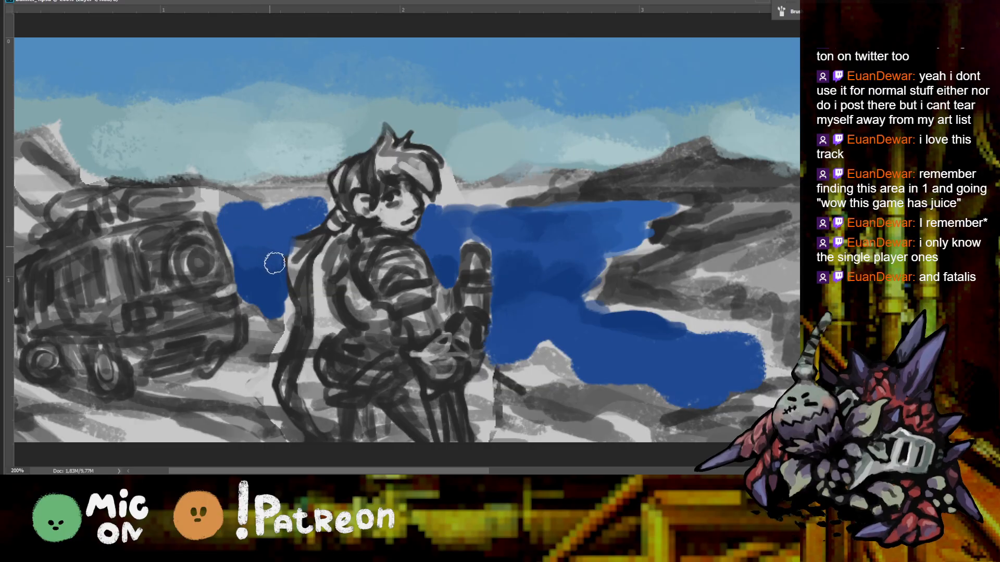
drag(280, 308, 290, 311)
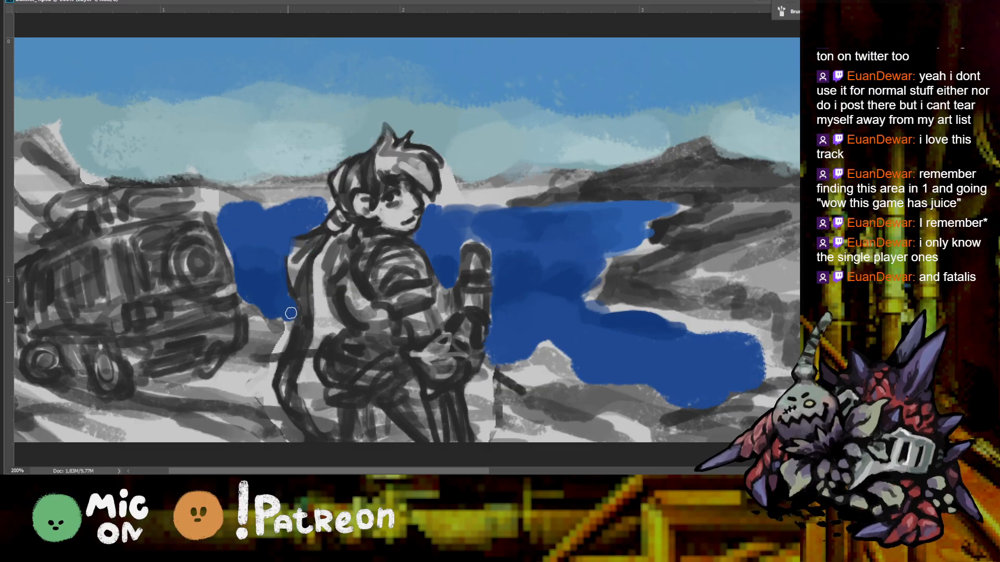
key(ctrl+minus)
key(ctrl+plus)
drag(266, 234, 635, 244)
key(ctrl+plus)
drag(281, 242, 284, 237)
Paint light teal over the far water beside the figure's face and lighten the water behind the van using a larger brush
key(bracketright)
key(bracketright)
key(bracketright)
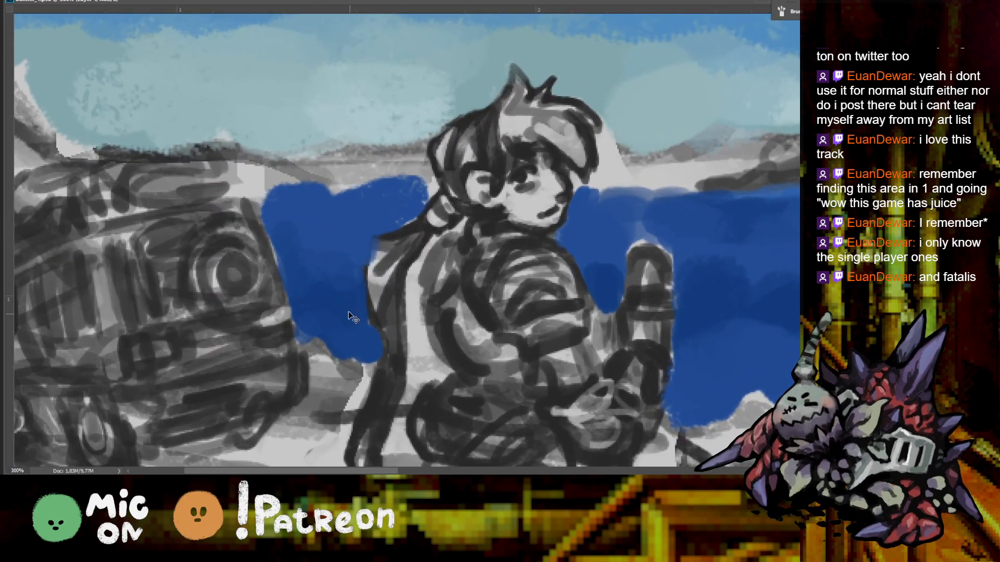
key(ctrl+minus)
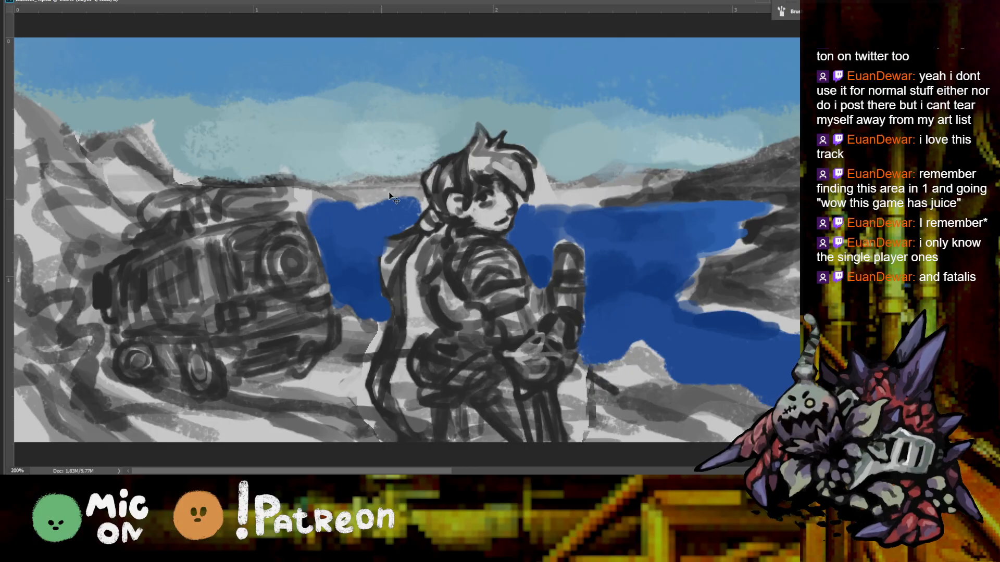
key(ctrl+minus)
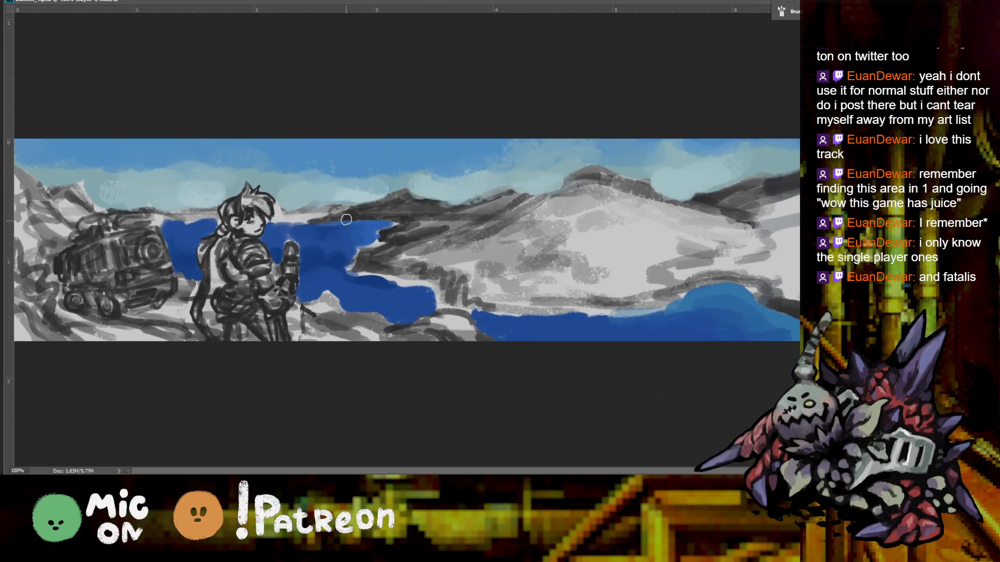
key(ctrl+plus)
key(ctrl+minus)
drag(278, 220, 300, 227)
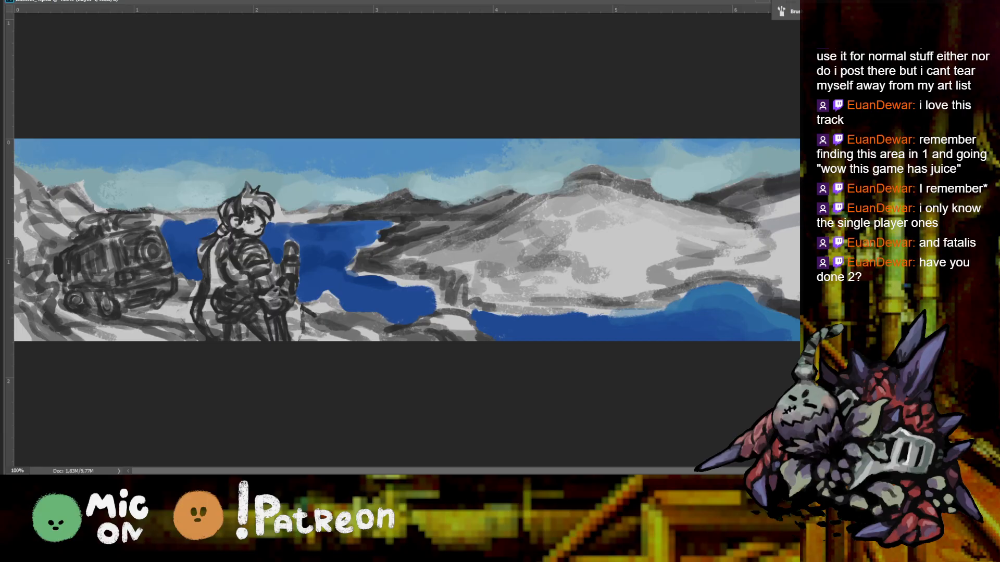
alt+click(283, 227)
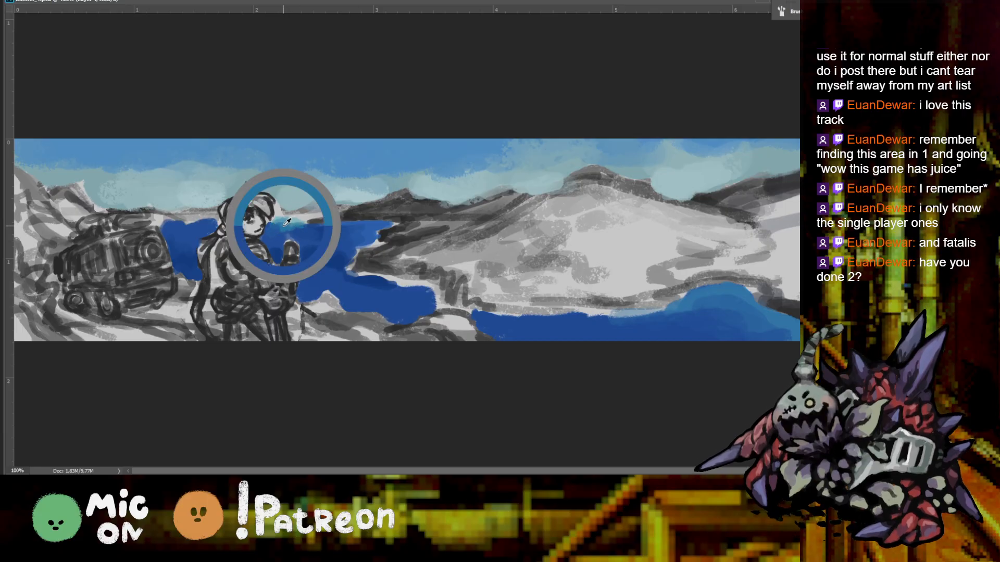
alt+click(285, 225)
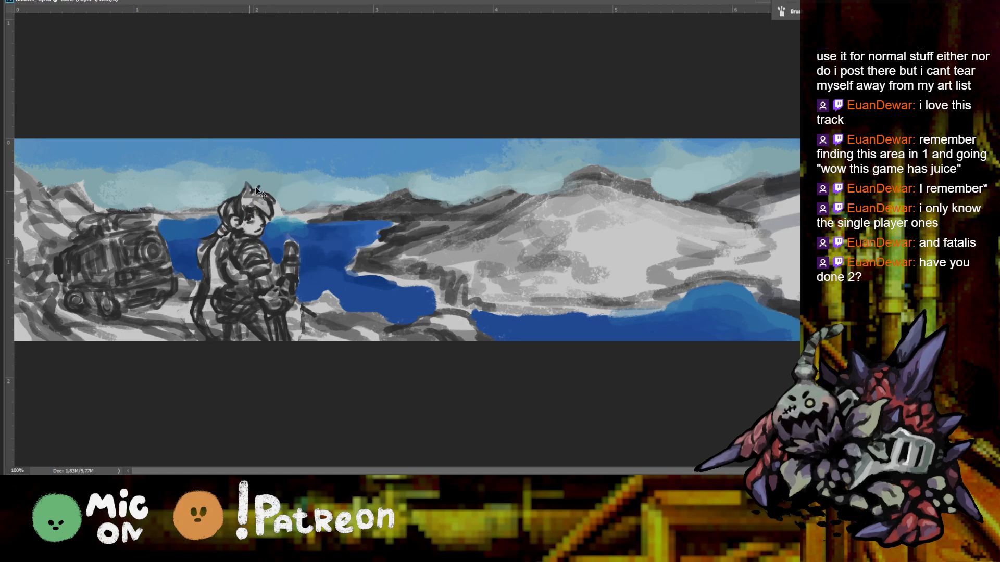
Examine the blue and teal transitions across the inlet up close and within the whole banner
key(ctrl+minus)
key(ctrl+plus)
key(ctrl+plus)
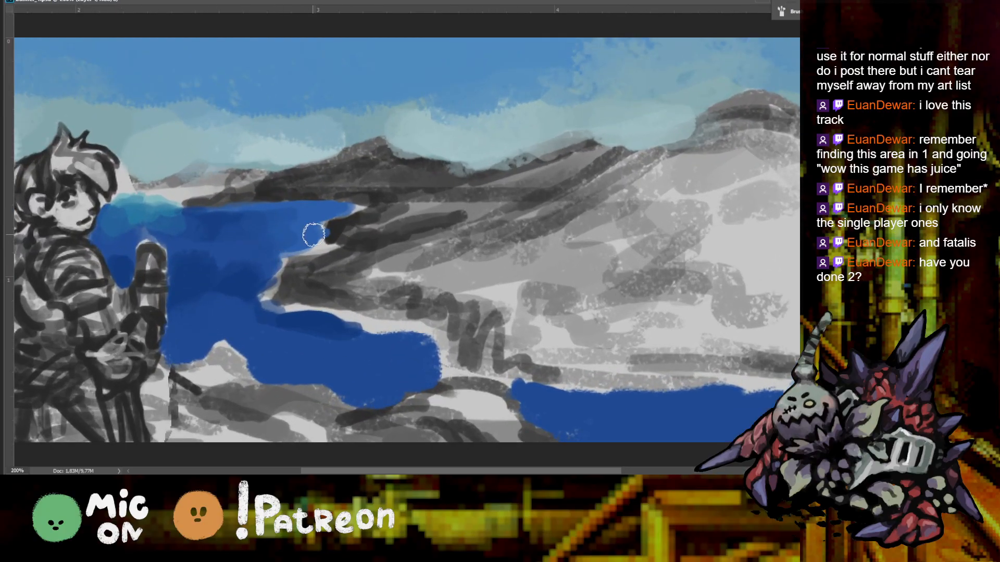
key(ctrl+minus)
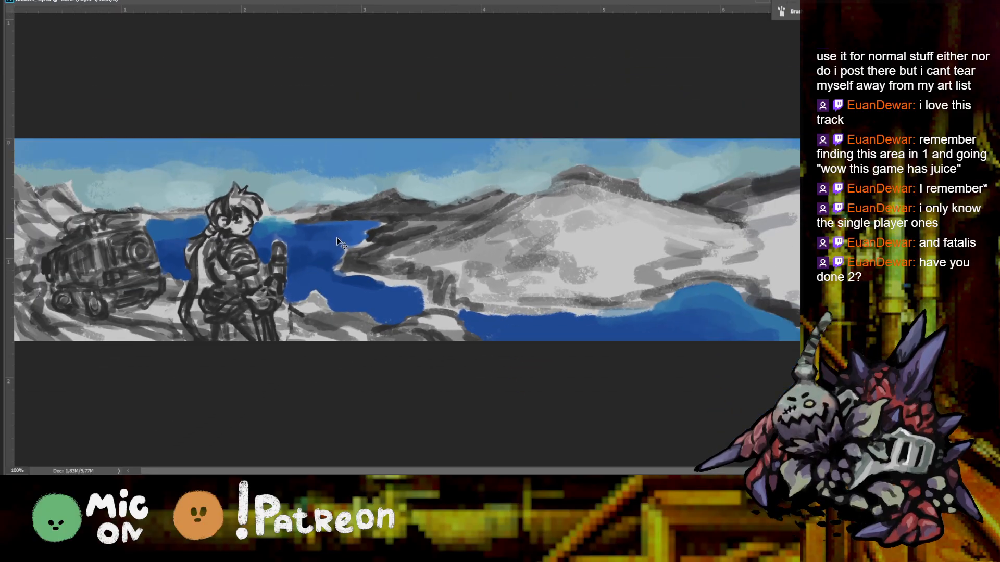
key(ctrl+plus)
key(ctrl+plus)
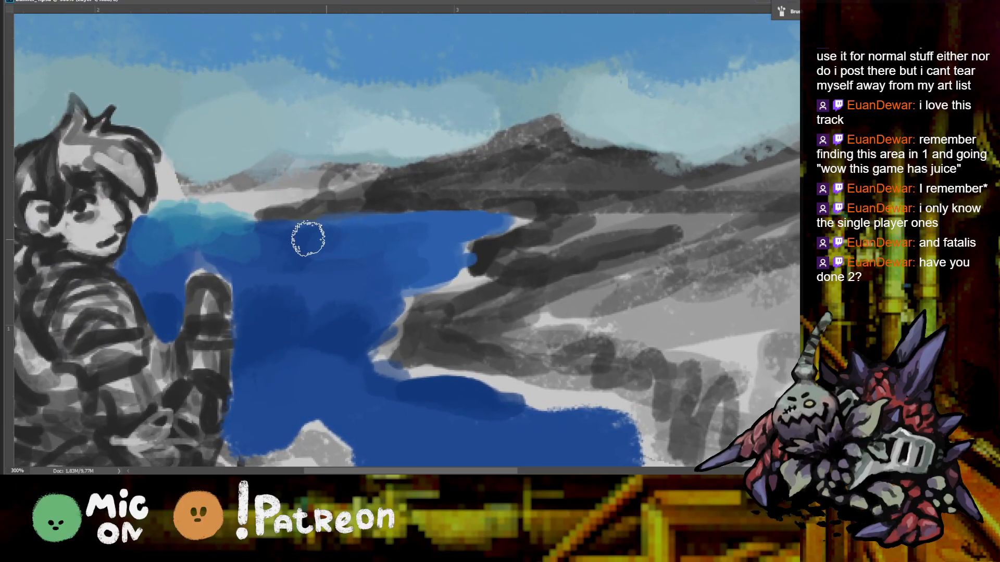
key(ctrl+minus)
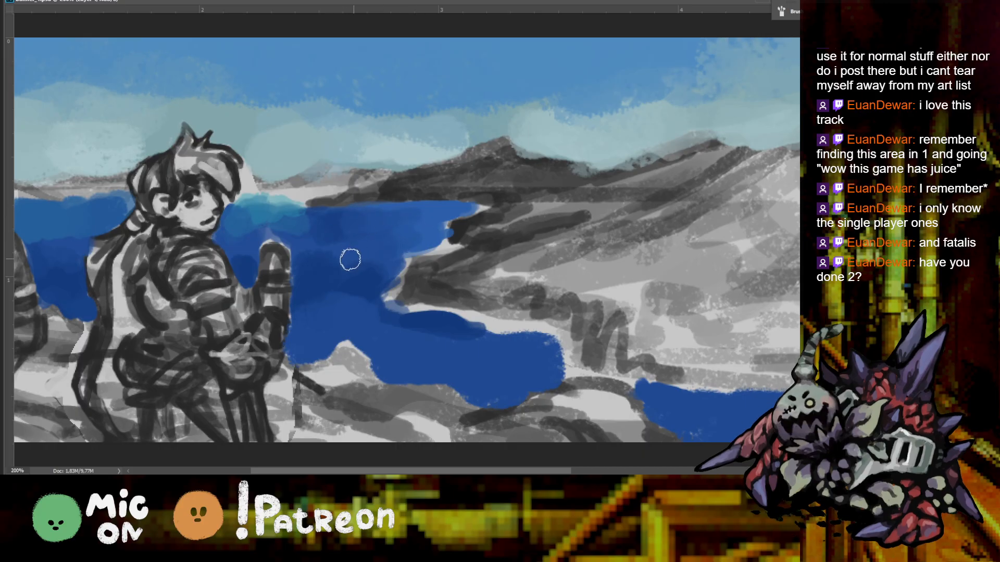
key(ctrl+minus)
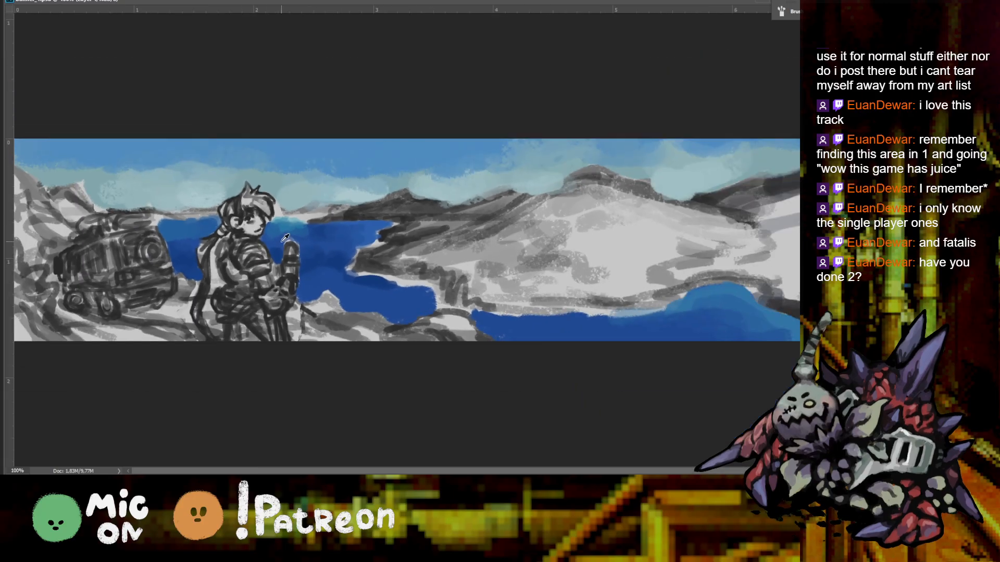
Blend sampled blues into the water between the van and the figure and add a teal streak along its horizon
alt+click(200, 258)
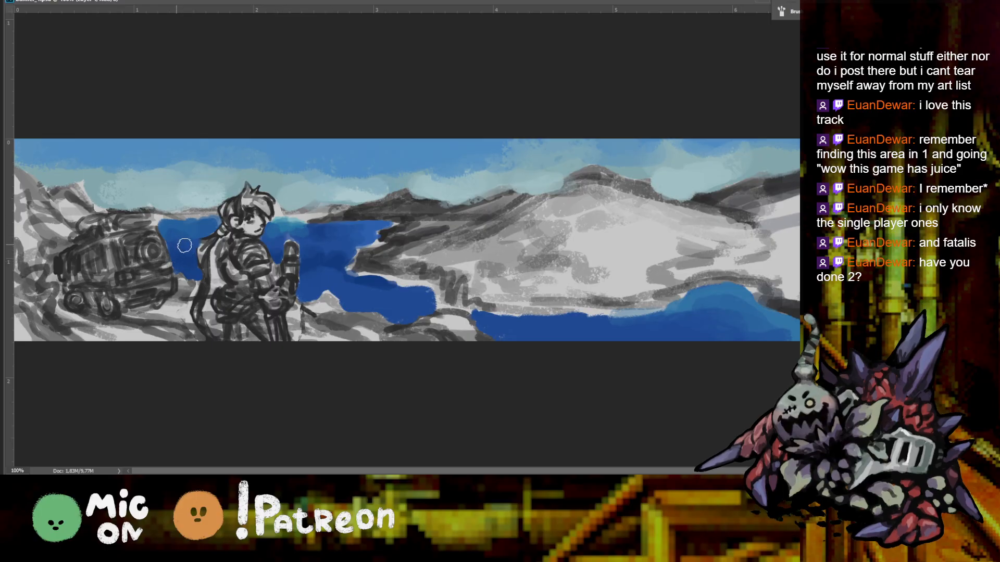
drag(244, 206, 416, 217)
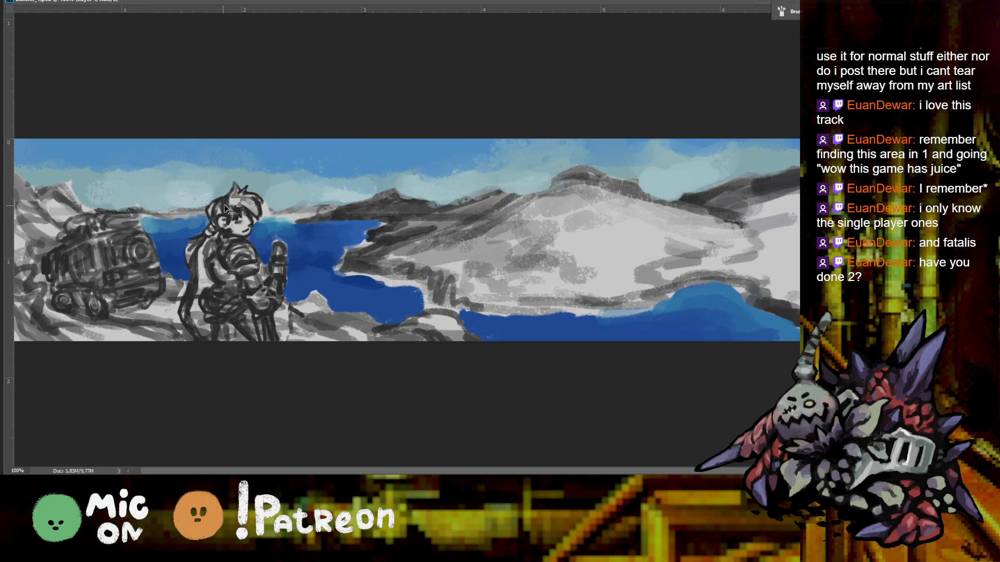
key(ctrl+minus)
key(ctrl+plus)
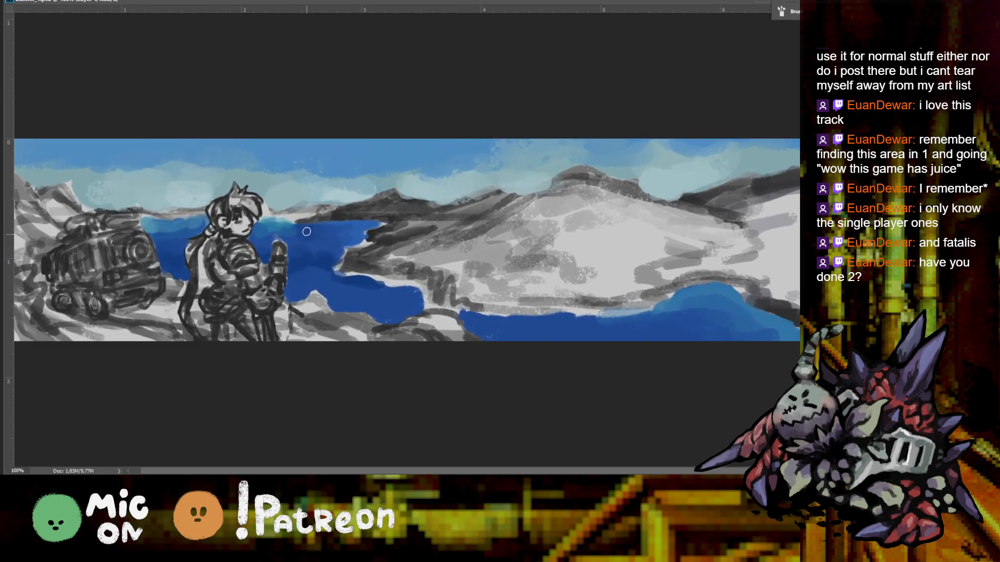
alt+click(156, 230)
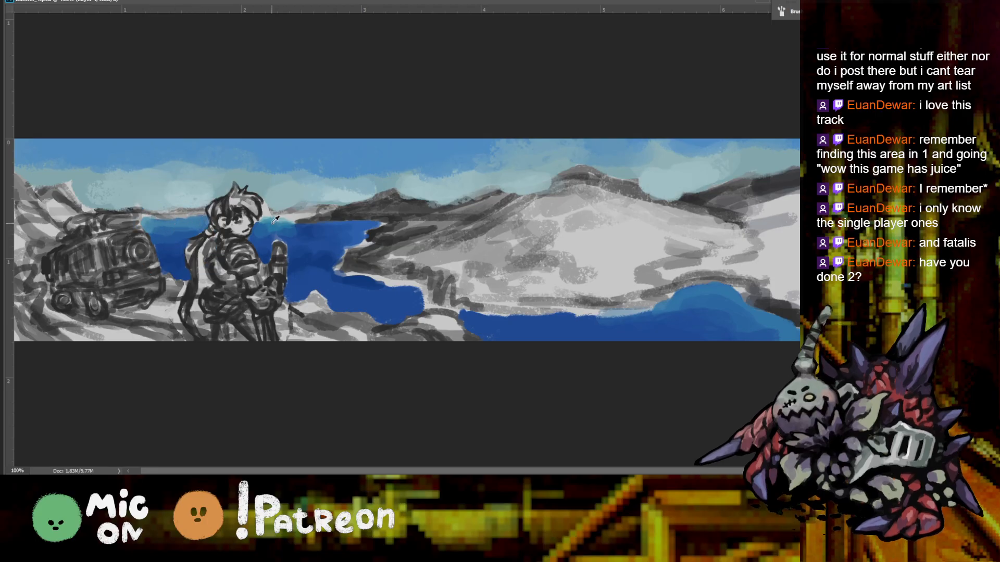
key(ctrl+plus)
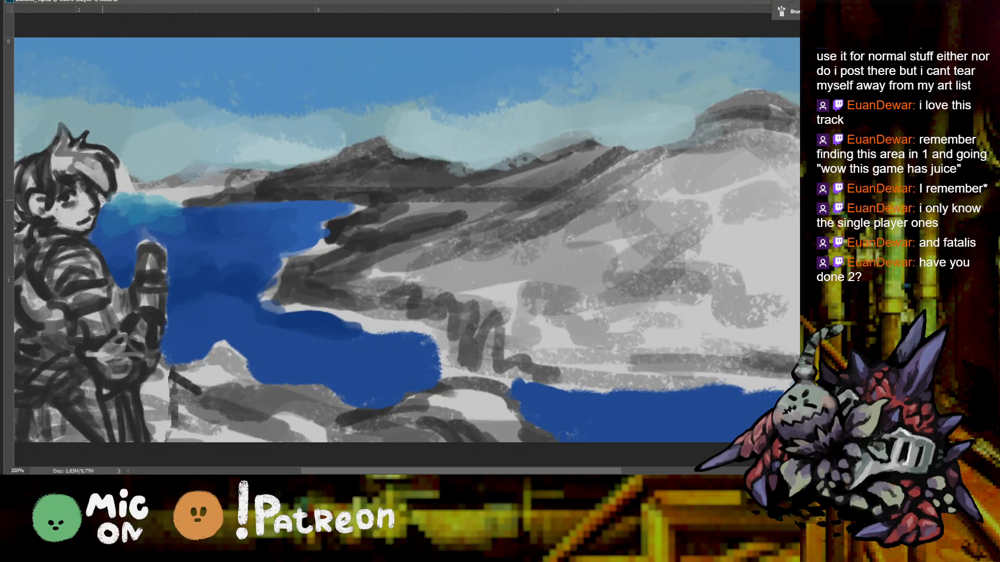
Extend the light teal streak along the horizon beside the figure's face with colours sampled from the far water
alt+click(175, 203)
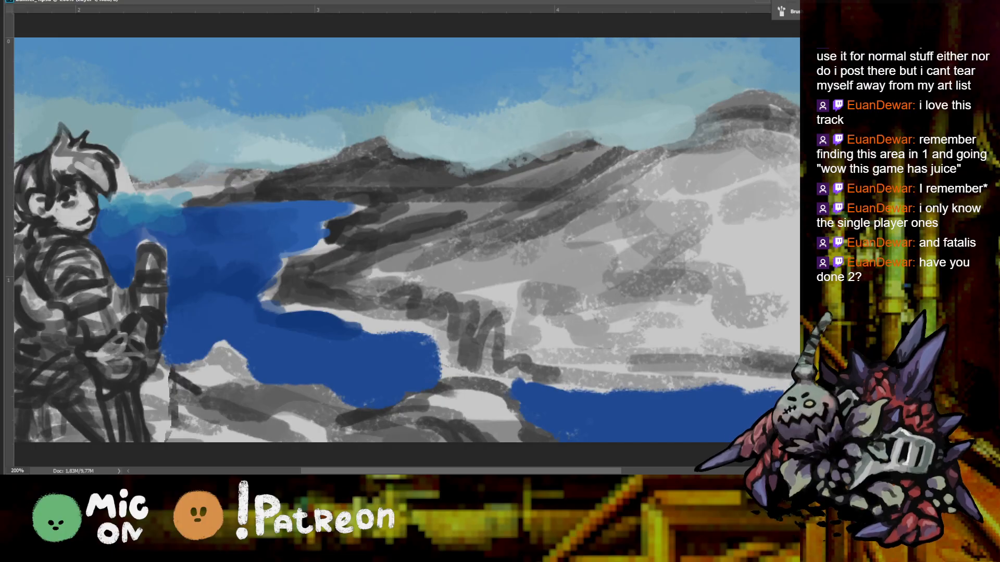
mouse_move(160, 198)
mouse_down()
mouse_move(141, 196)
mouse_move(217, 190)
mouse_up()
alt+click(159, 196)
drag(127, 197, 134, 194)
alt+click(150, 199)
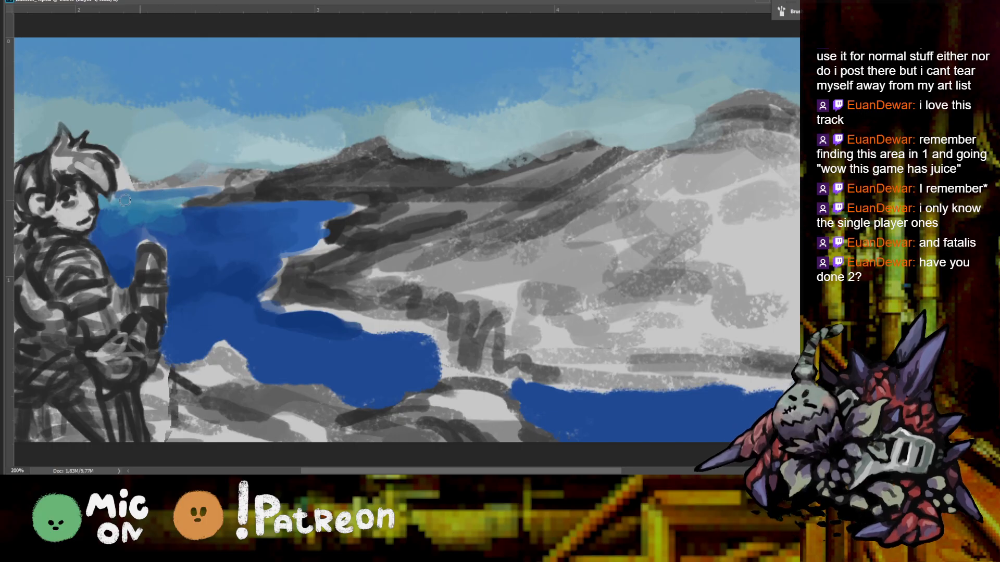
Examine the water colours and horizon around the van and figure up close and within the whole banner
key(ctrl+minus)
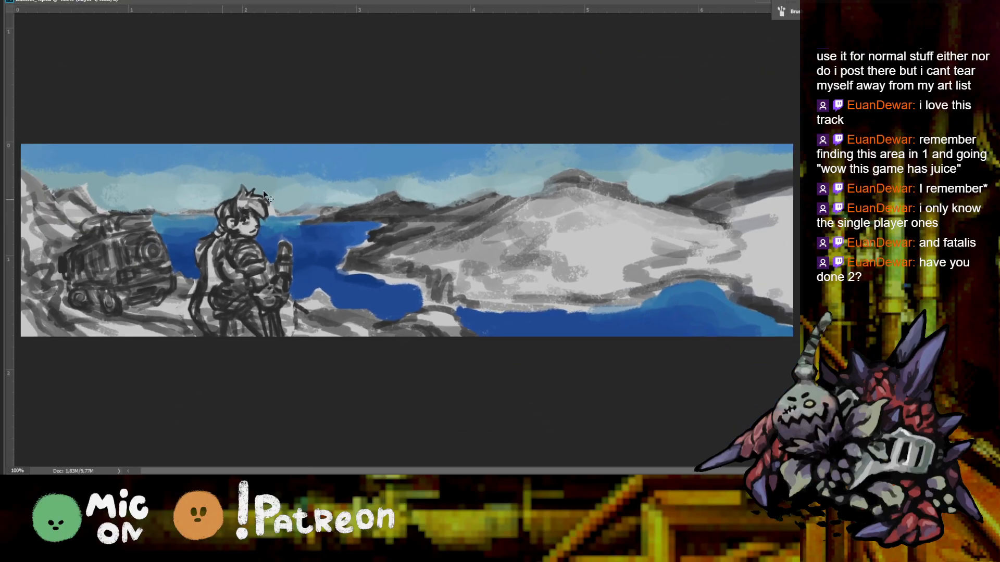
key(ctrl+minus)
key(ctrl+plus)
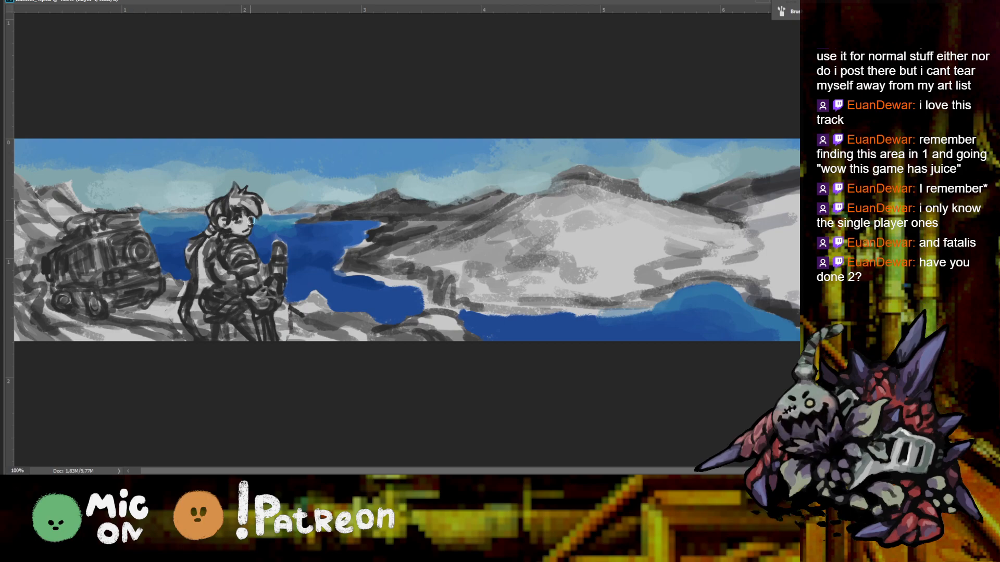
key(ctrl+plus)
drag(173, 224, 549, 252)
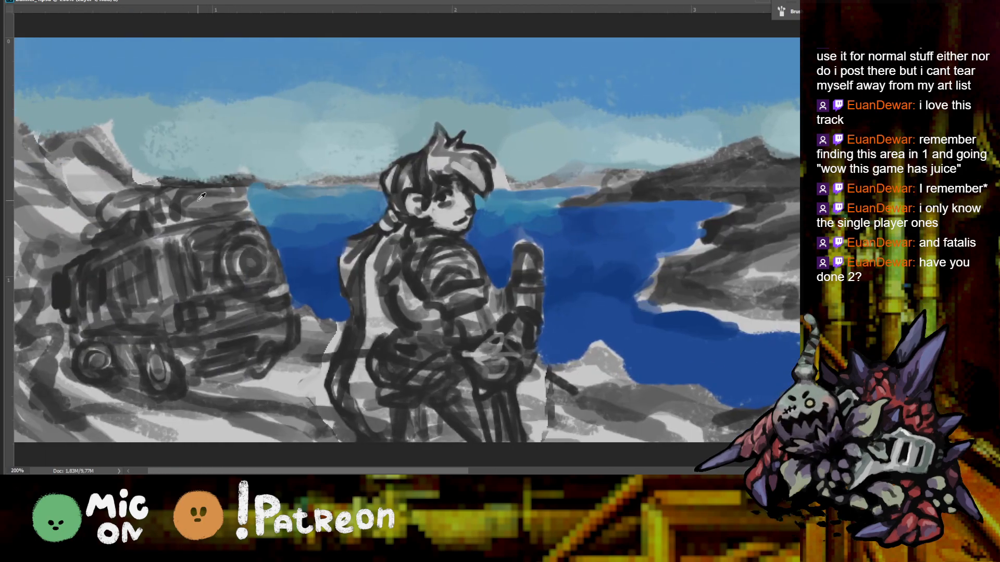
key(ctrl+minus)
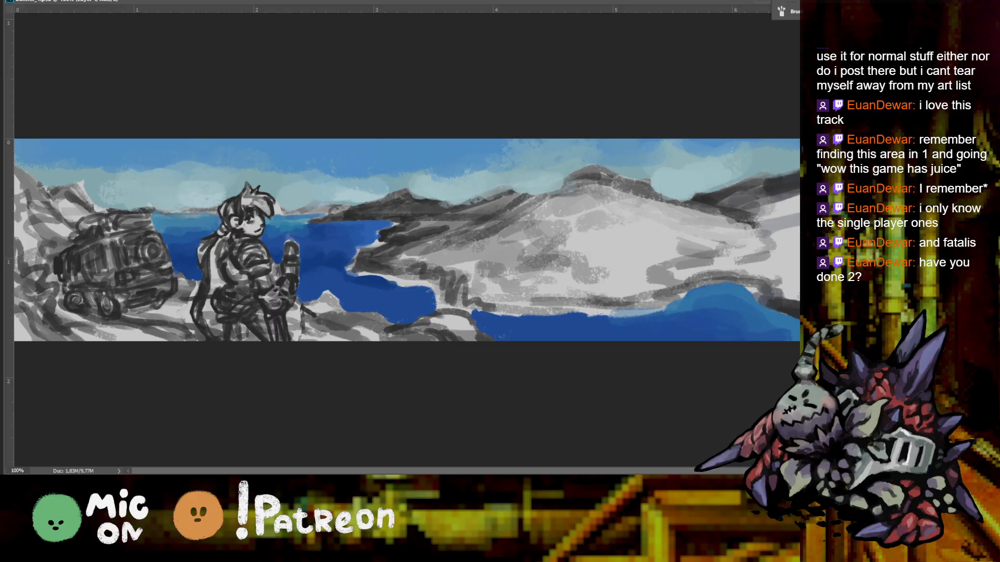
key(ctrl+plus)
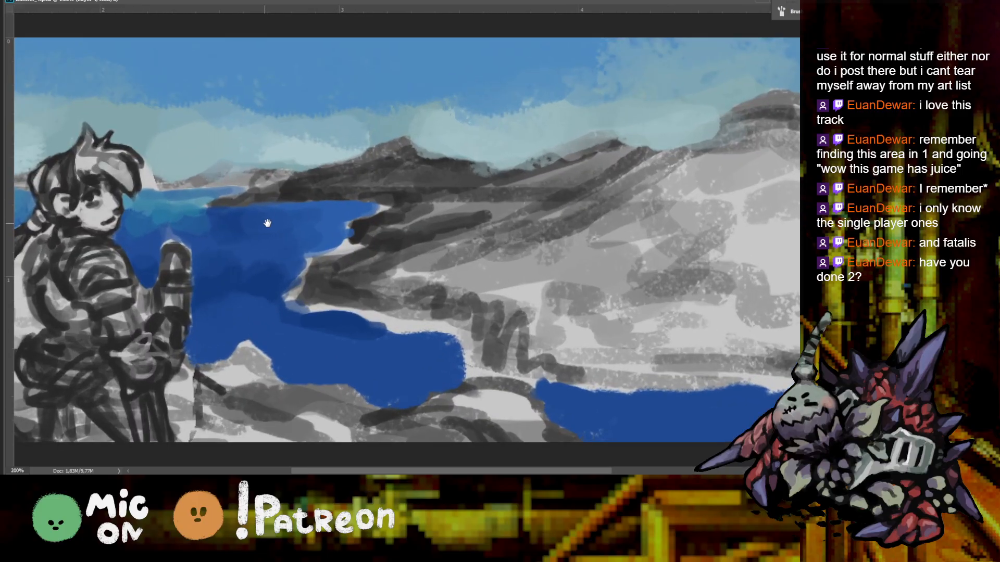
key(ctrl+minus)
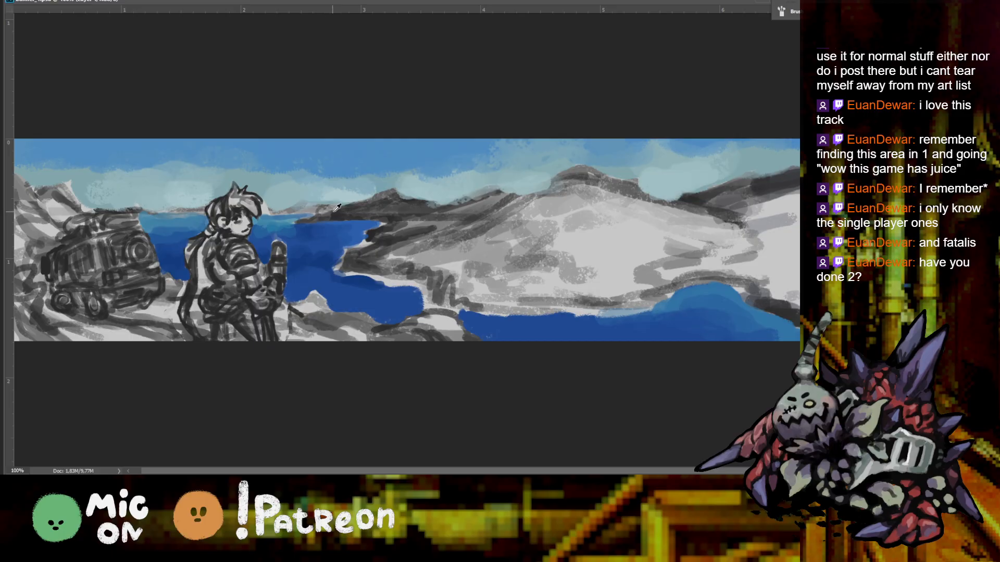
Try darkening the distant hills along the horizon on both sides of the figure's head, and undo the strokes
mouse_move(200, 211)
mouse_down()
mouse_move(147, 213)
mouse_move(190, 209)
mouse_up()
key(ctrl+z)
key(ctrl+z)
drag(298, 209, 281, 210)
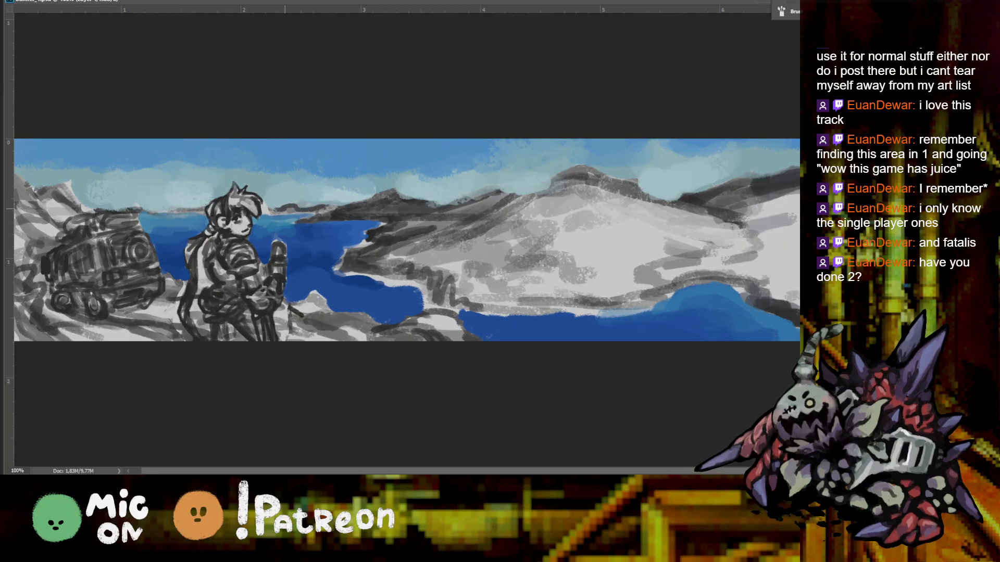
drag(210, 207, 172, 210)
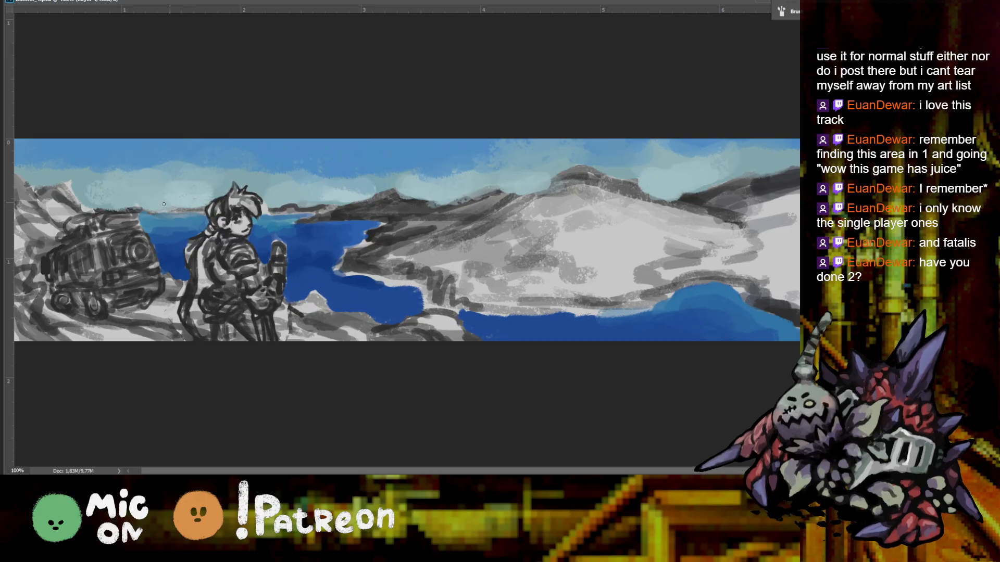
mouse_move(195, 192)
mouse_down()
mouse_move(146, 193)
mouse_move(160, 198)
mouse_move(145, 191)
mouse_move(156, 186)
mouse_move(137, 195)
mouse_move(89, 184)
mouse_move(183, 209)
mouse_up()
key(ctrl+alt+z)
key(ctrl+alt+z)
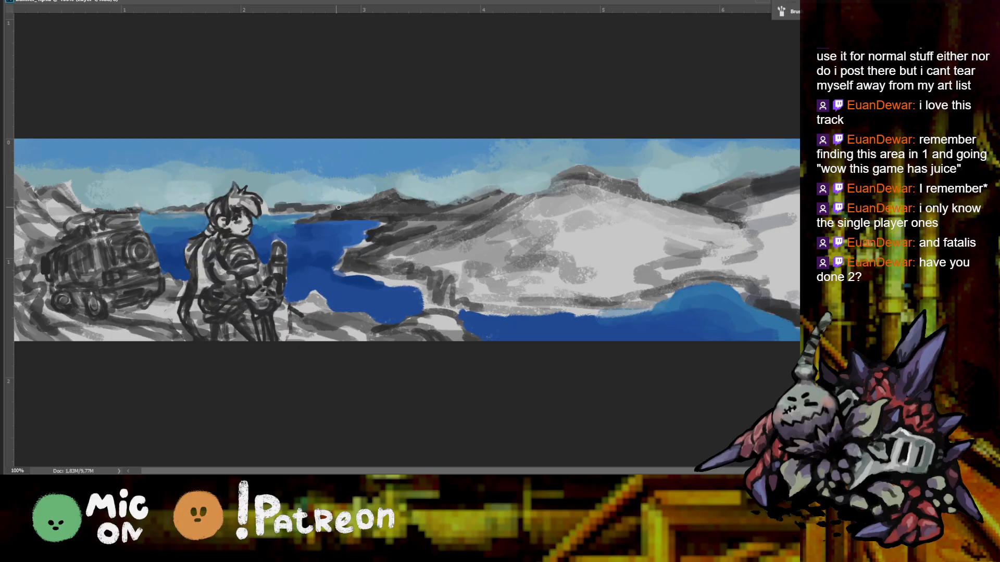
Paint a pale cloud band low on the horizon behind the distant hills, on both sides of the figure's head
scroll(400, 242, up, 2)
scroll(390, 273, up, 4)
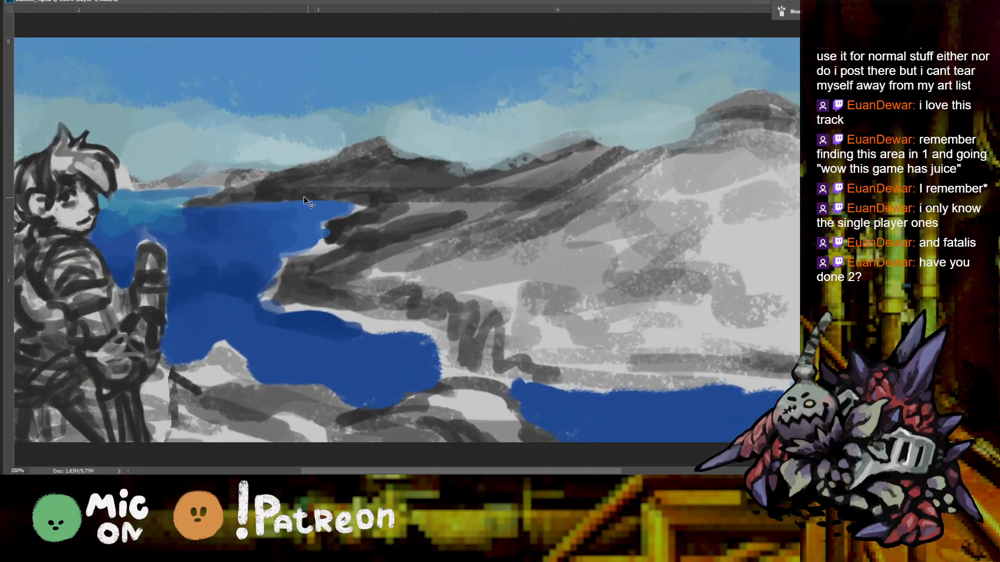
scroll(397, 206, down, 1)
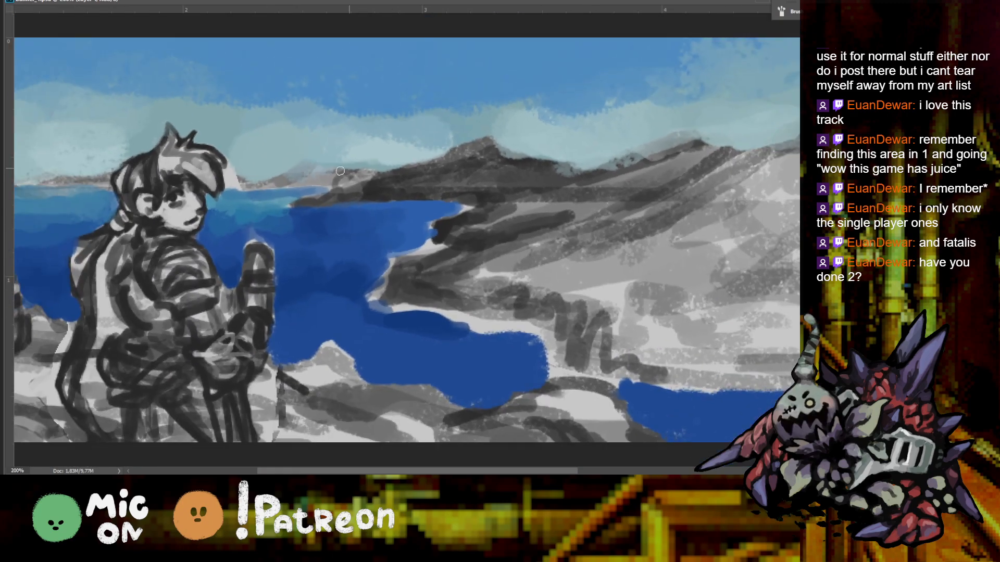
alt+click(276, 156)
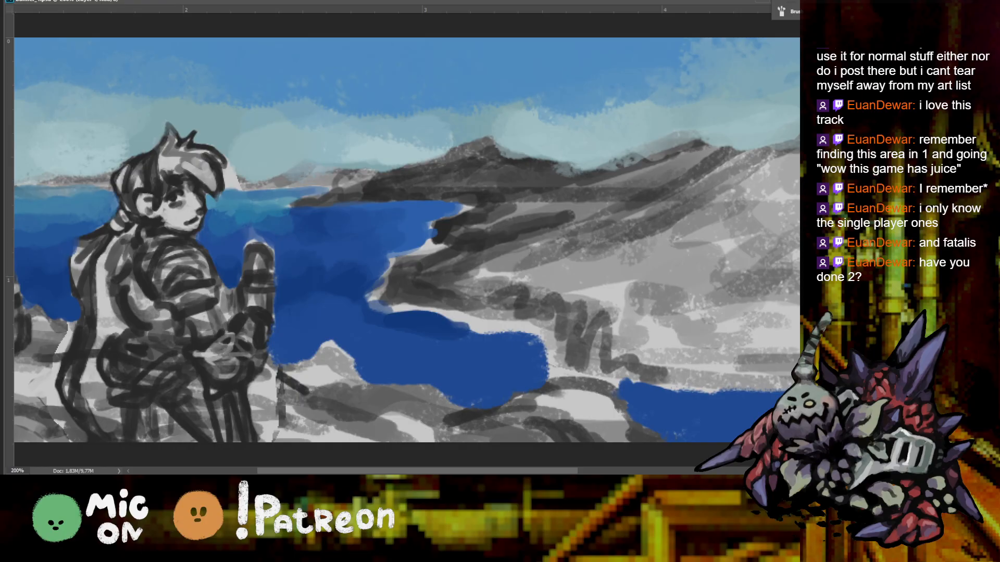
mouse_move(261, 170)
mouse_down()
mouse_move(287, 156)
mouse_move(375, 165)
mouse_move(329, 155)
mouse_move(279, 165)
mouse_move(236, 161)
mouse_up()
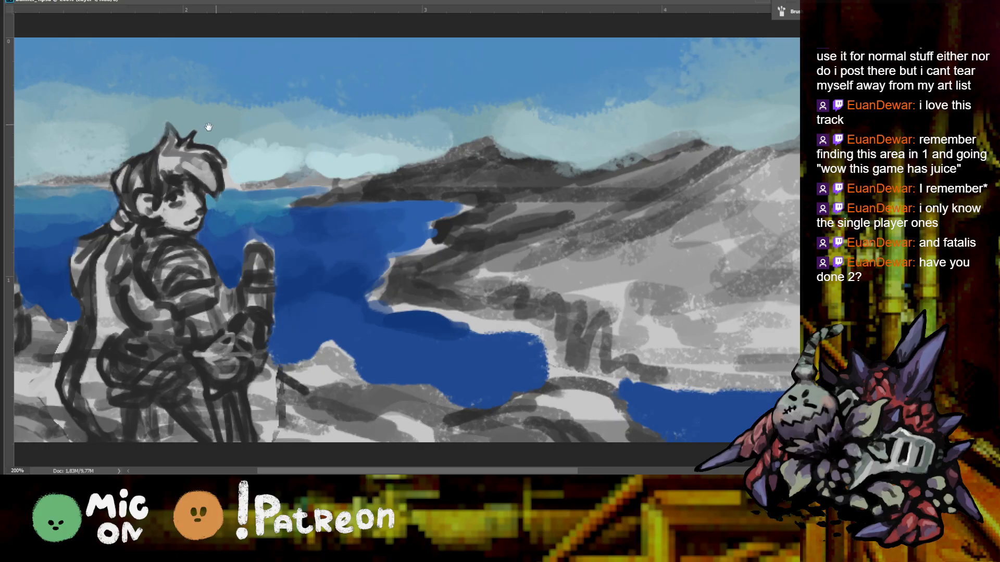
drag(215, 124, 523, 125)
mouse_move(414, 158)
mouse_down()
mouse_move(394, 156)
mouse_move(321, 168)
mouse_move(330, 152)
mouse_move(309, 169)
mouse_move(207, 146)
mouse_move(275, 162)
mouse_move(254, 175)
mouse_move(245, 166)
mouse_move(189, 167)
mouse_move(242, 150)
mouse_move(172, 171)
mouse_up()
alt+click(253, 172)
scroll(190, 69, down, 1)
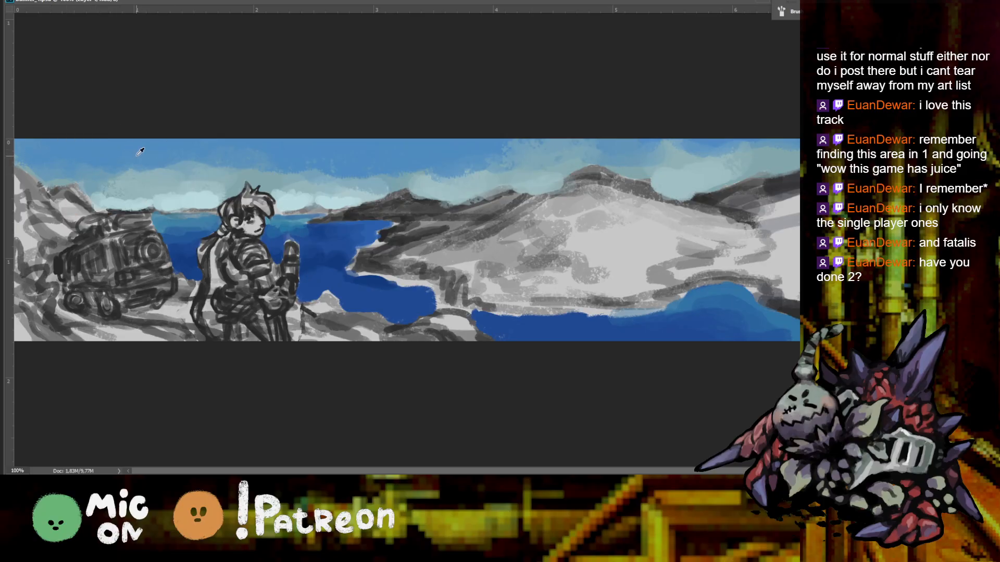
Blend sampled sky blue and pale cloud tones into the sky above the van and figure, and reduce the brush size
alt+click(147, 176)
alt+click(139, 146)
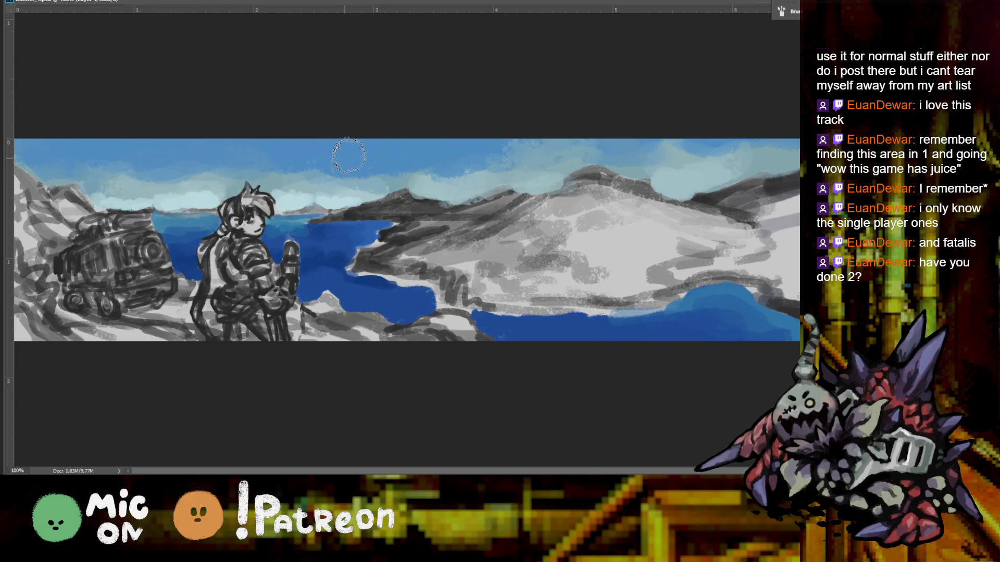
alt+click(214, 190)
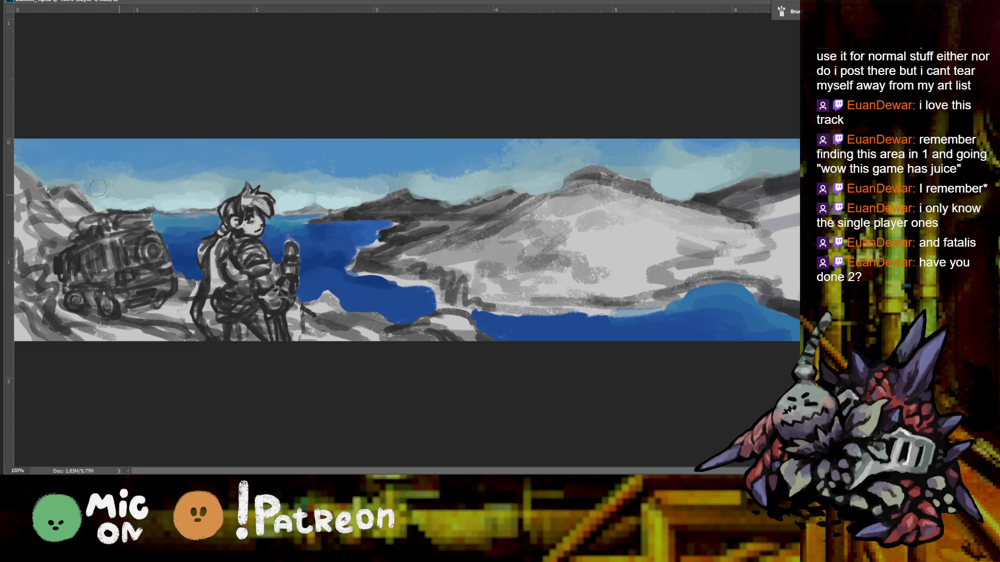
key(ctrl+minus)
key(ctrl+plus)
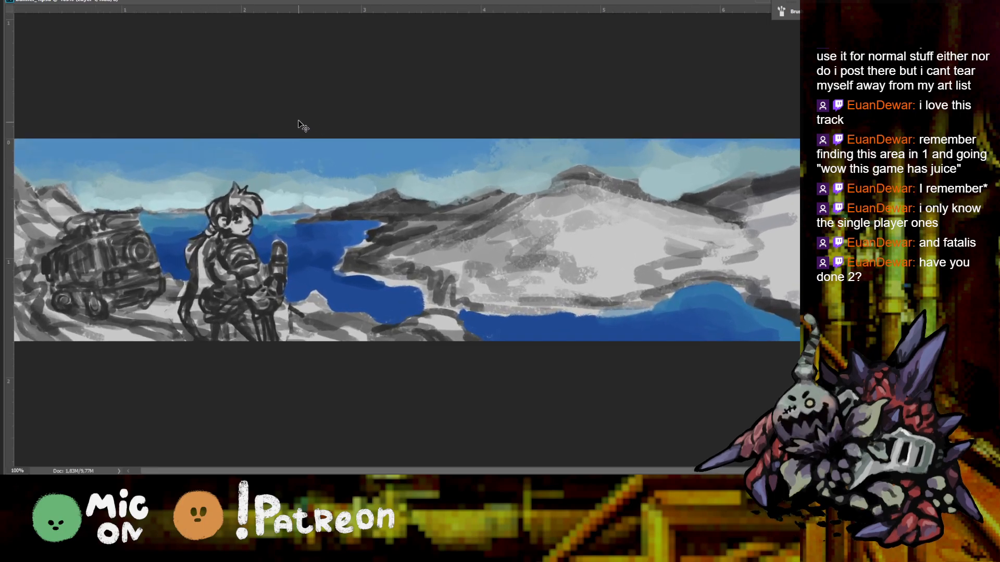
key(ctrl+plus)
mouse_move(176, 142)
mouse_down()
mouse_move(111, 138)
mouse_move(188, 132)
mouse_move(161, 137)
mouse_up()
key(bracketleft)
key(bracketleft)
key(bracketleft)
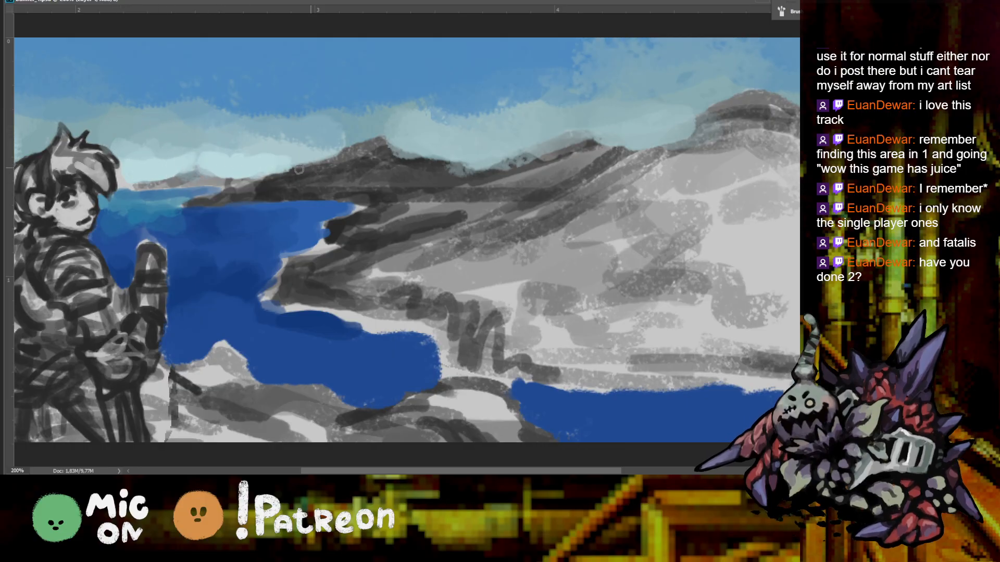
Paint sampled pale cloud colour low in the sky along the dark mountain ridges between the figure and the tall peak
key(ctrl+0)
scroll(326, 145, down, 3)
scroll(339, 127, up, 2)
scroll(374, 169, down, 2)
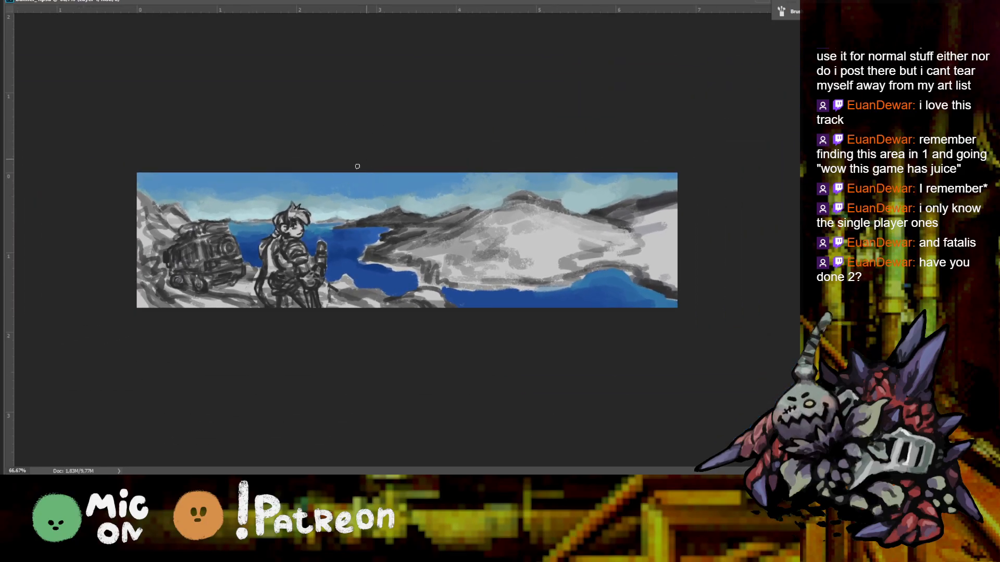
alt+click(353, 206)
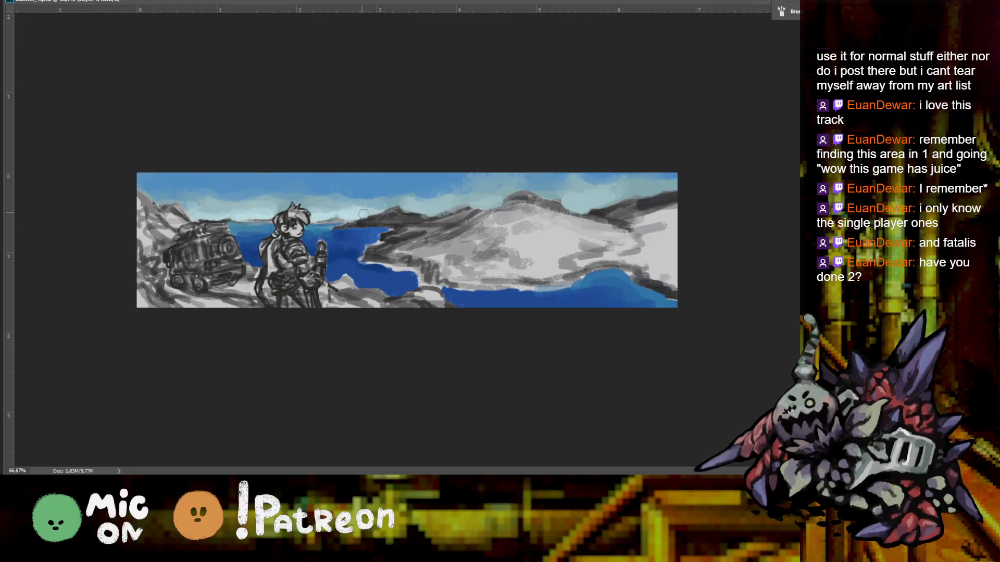
drag(418, 206, 457, 201)
Add a soft, textured cloud in the sky above the figure and blend sampled blue across toward the van side
alt+click(419, 185)
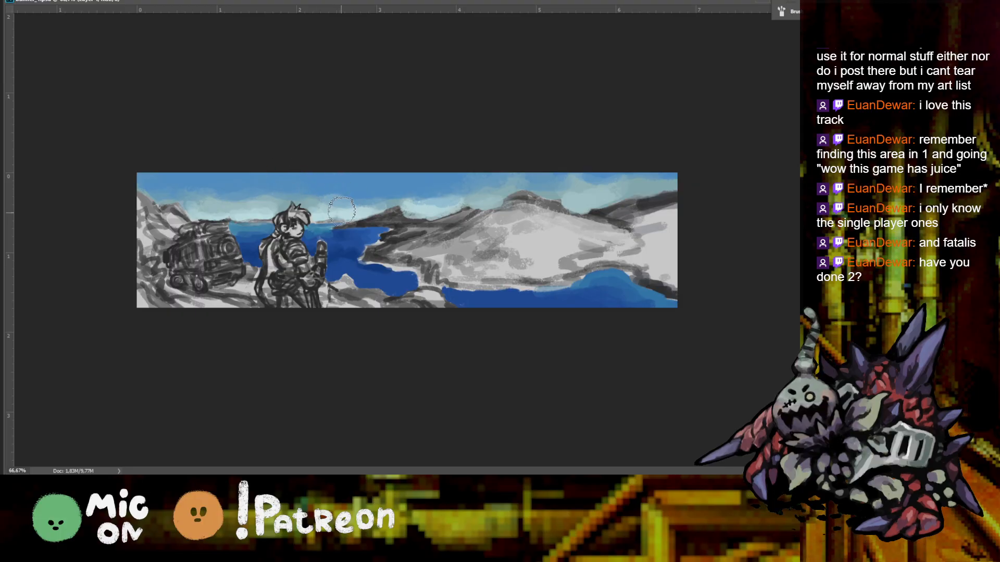
mouse_move(360, 206)
mouse_down()
mouse_move(317, 186)
mouse_move(381, 196)
mouse_move(313, 182)
mouse_move(230, 188)
mouse_move(255, 180)
mouse_move(402, 183)
mouse_up()
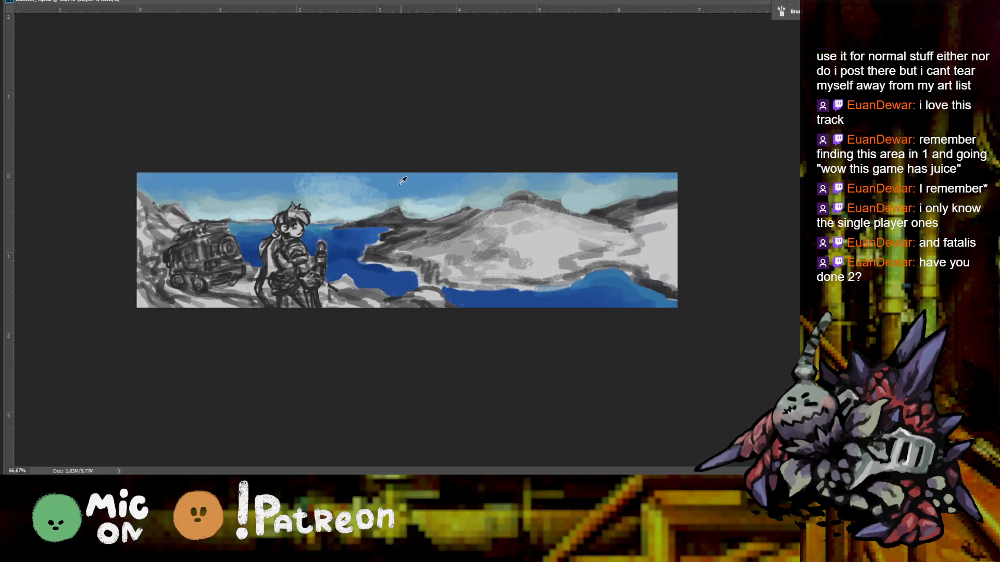
alt+click(373, 194)
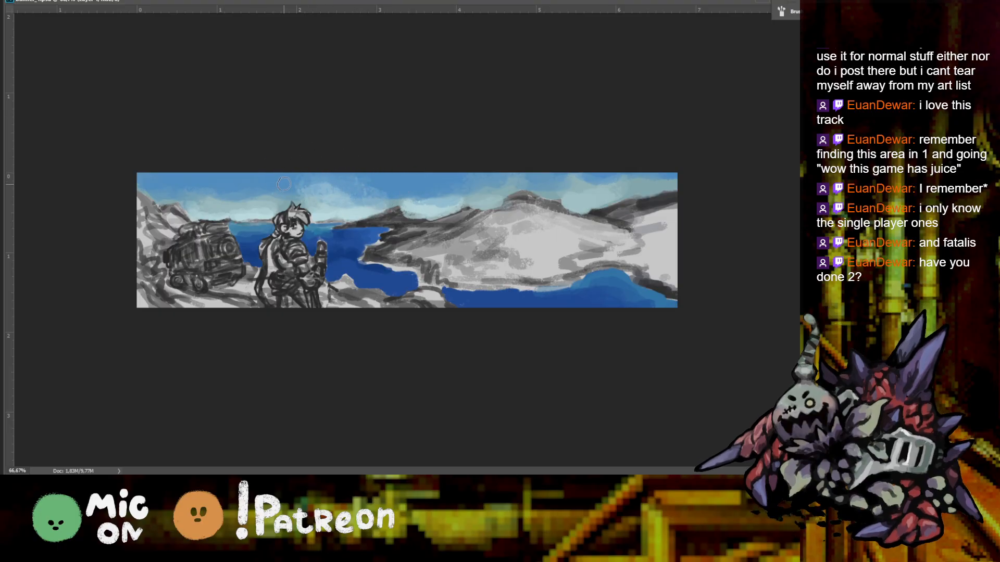
drag(234, 199, 144, 187)
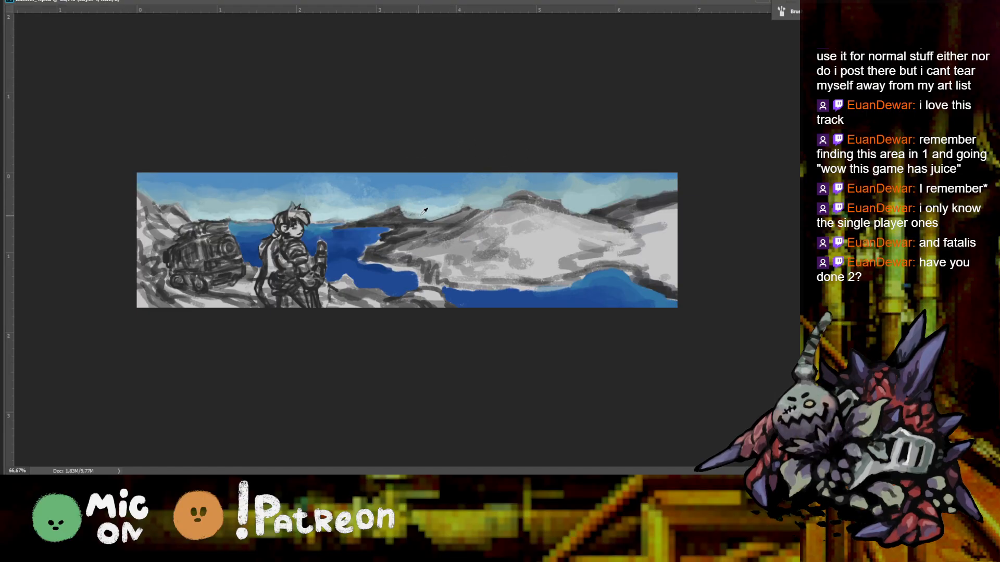
Lighten the clouds on both sides of the tall mountain peak with pale strokes
click(484, 204)
click(488, 202)
click(480, 197)
click(575, 202)
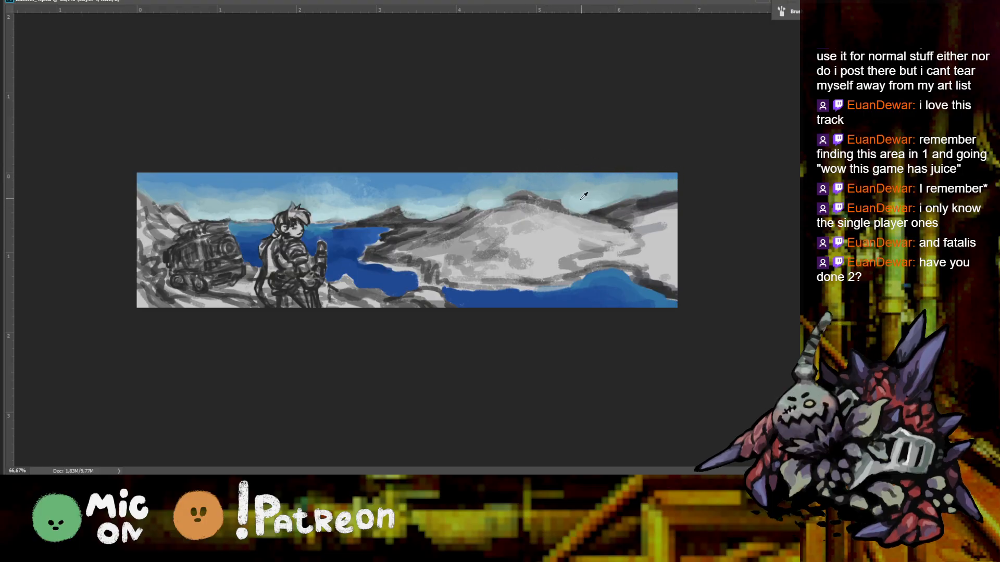
Paint sampled darker blue shadow into the inlet water under the headland, undoing a dark stroke tried in the foreground water
key(ctrl+minus)
key(ctrl+plus)
key(ctrl+plus)
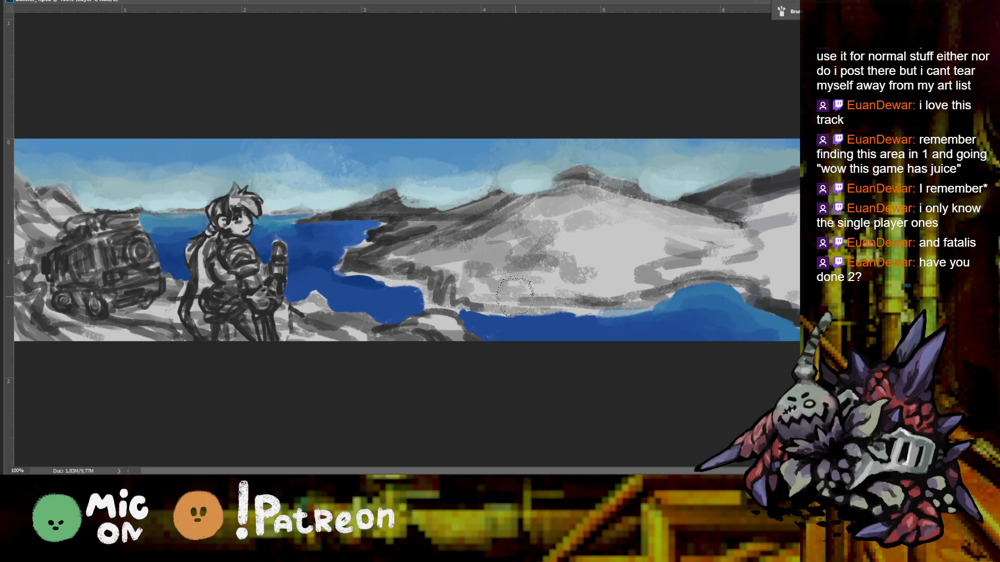
alt+click(368, 279)
drag(421, 214, 417, 223)
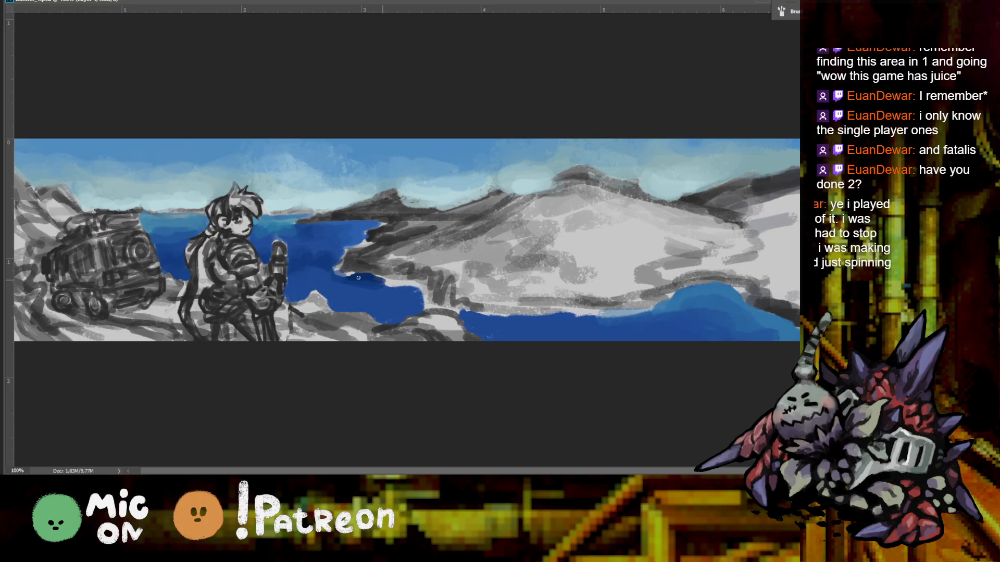
drag(372, 282, 424, 279)
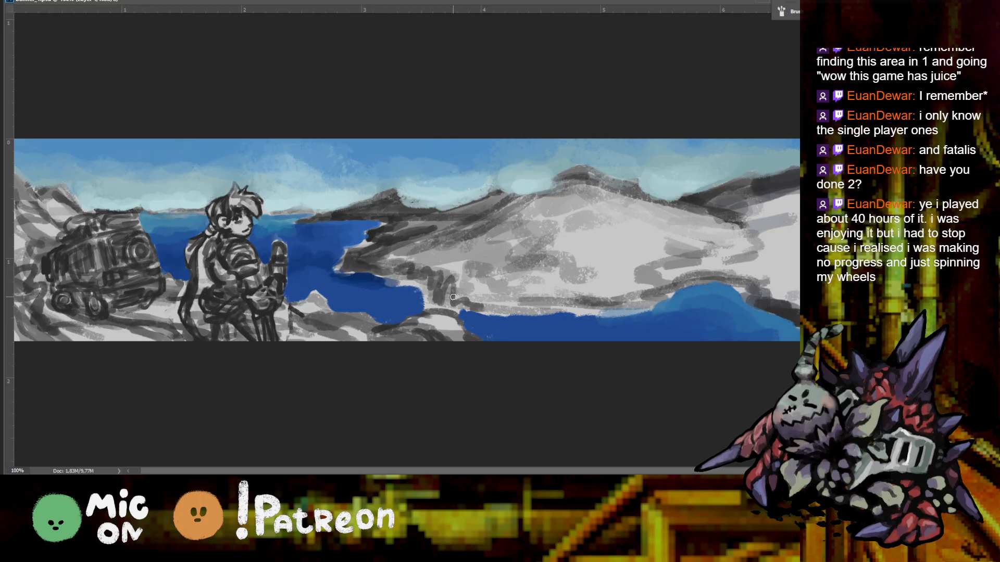
mouse_move(683, 327)
mouse_down()
mouse_move(647, 330)
mouse_move(692, 326)
mouse_up()
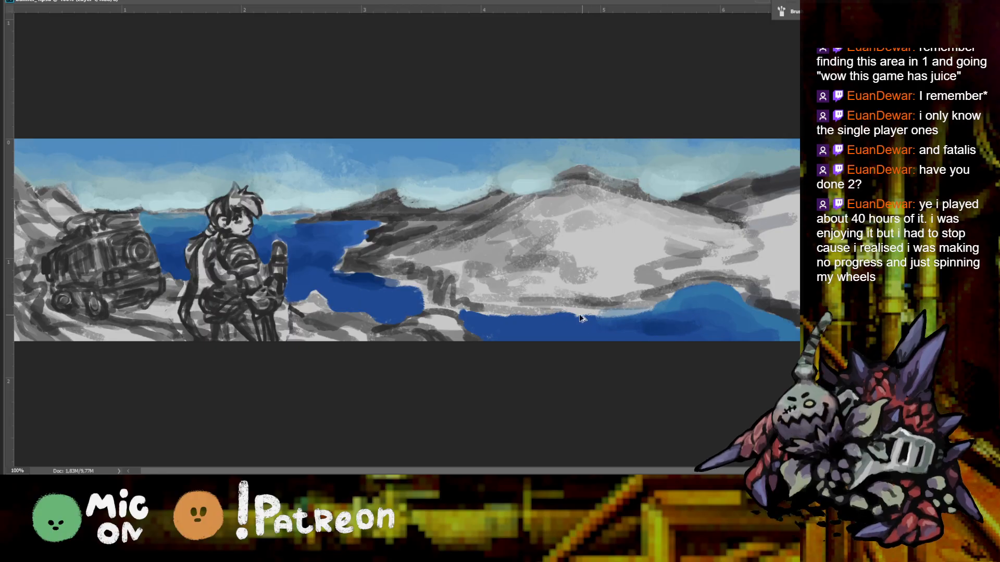
key(ctrl+z)
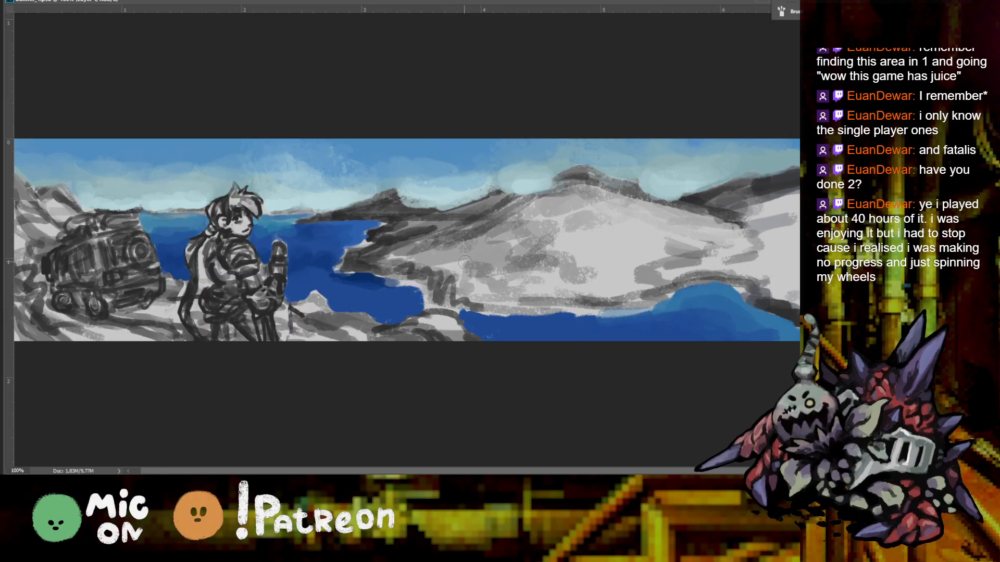
click(390, 283)
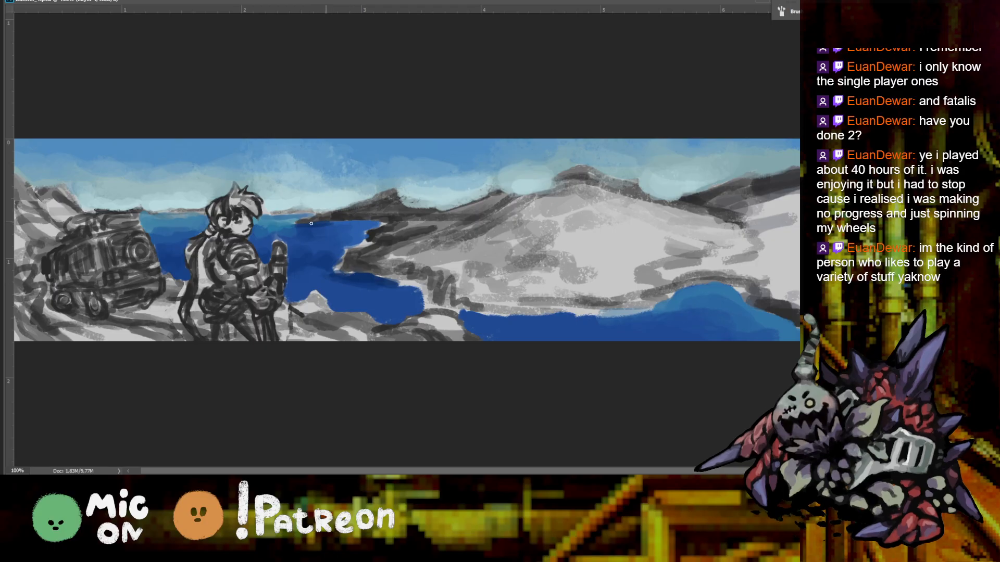
Touch up the blue water below the headland's far tip and blend sampled blue into the water behind the van
click(332, 228)
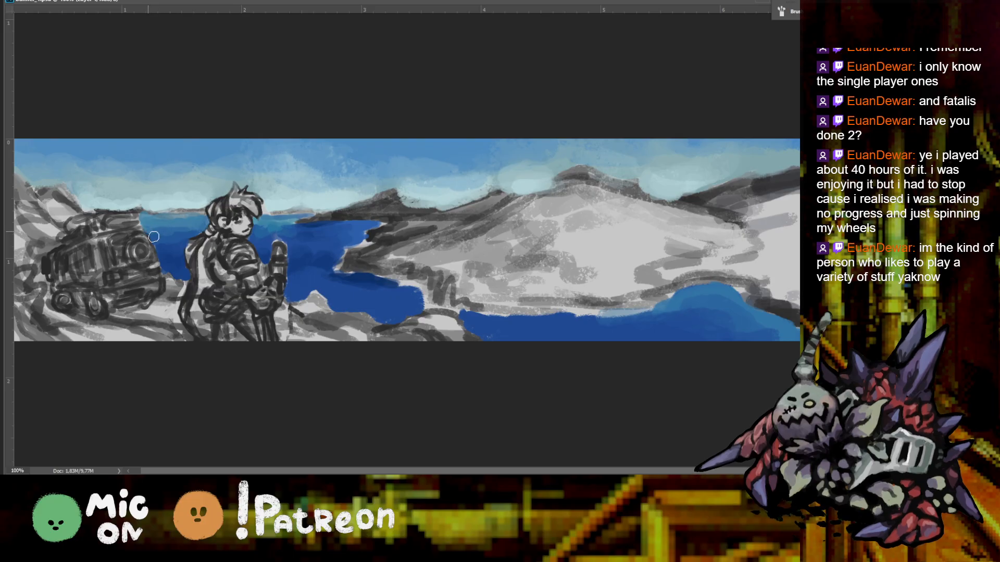
alt+click(185, 223)
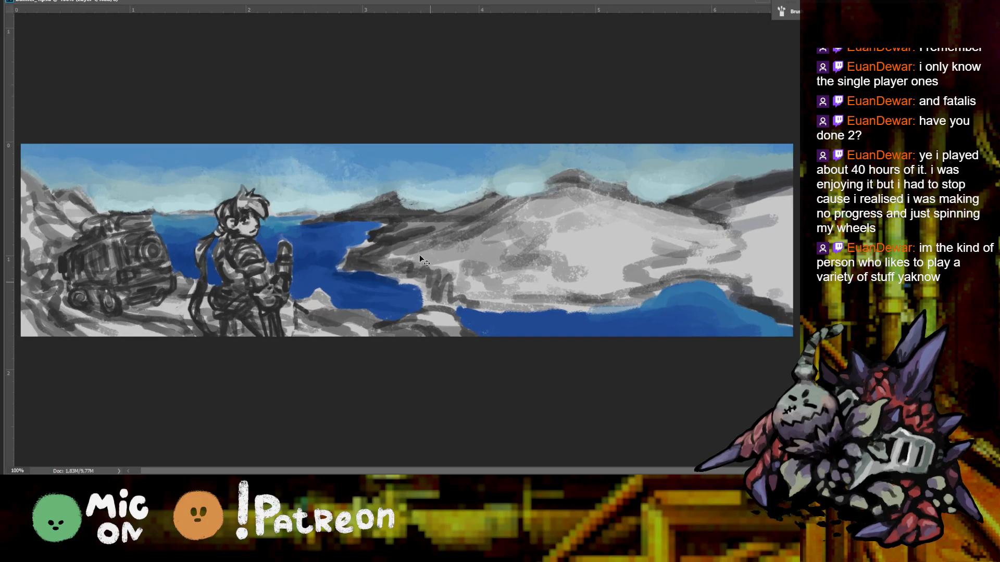
Paint sampled blue across the narrow gap between the inlet and the foreground water so the two areas connect
key(ctrl+minus)
key(ctrl+plus)
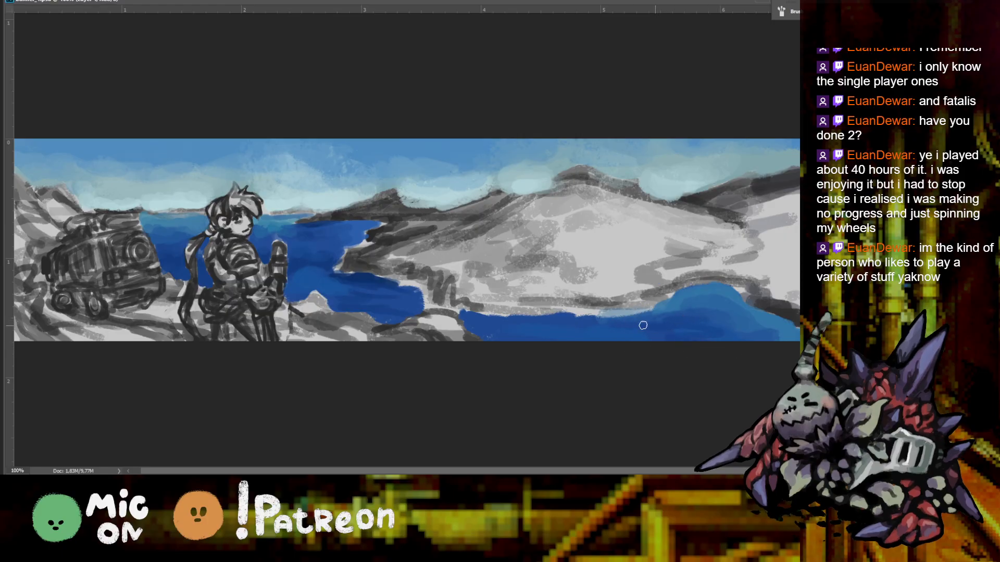
key(ctrl+minus)
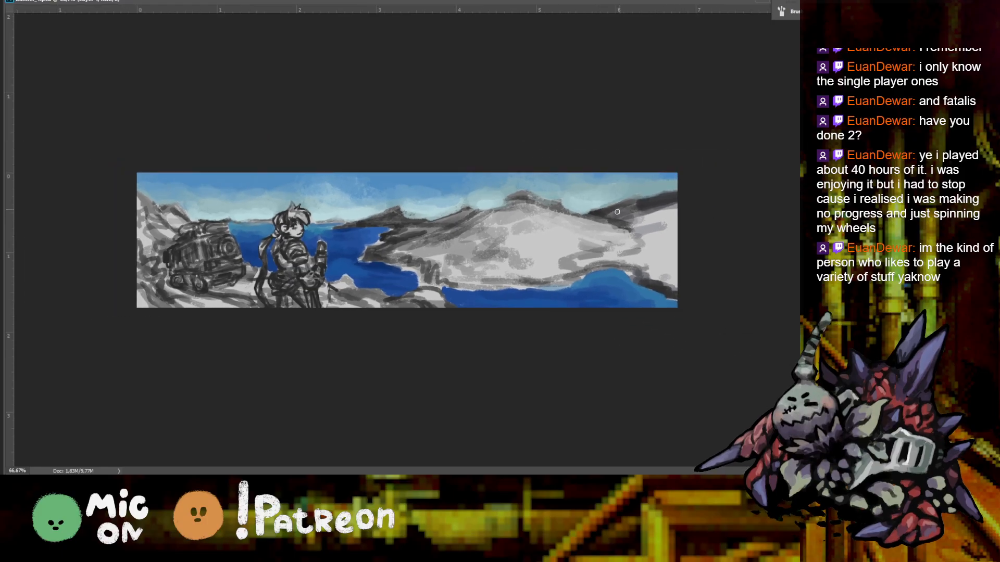
key(ctrl+plus)
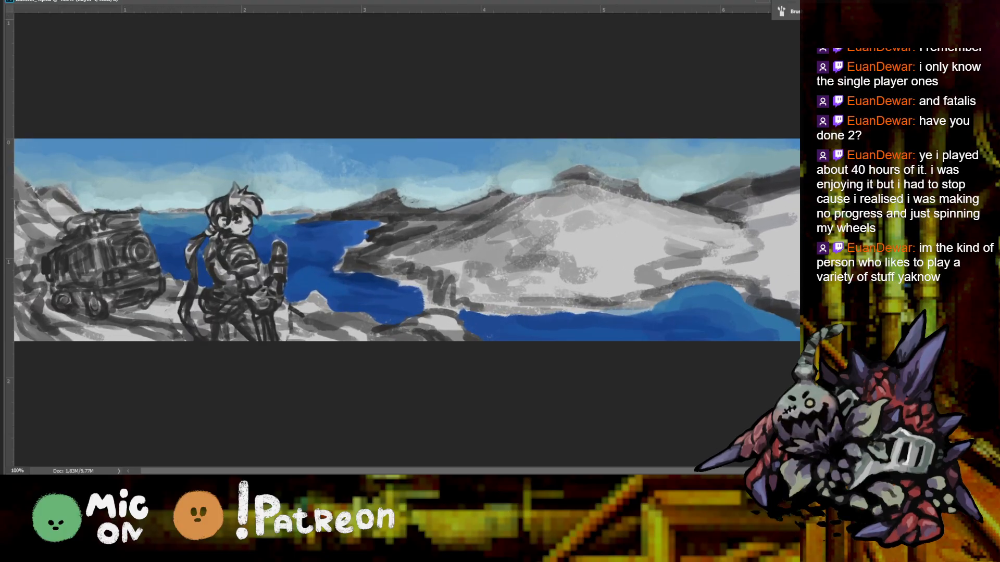
mouse_move(539, 319)
mouse_down()
mouse_move(467, 324)
mouse_move(420, 306)
mouse_up()
alt+click(518, 321)
key(ctrl+minus)
key(ctrl+minus)
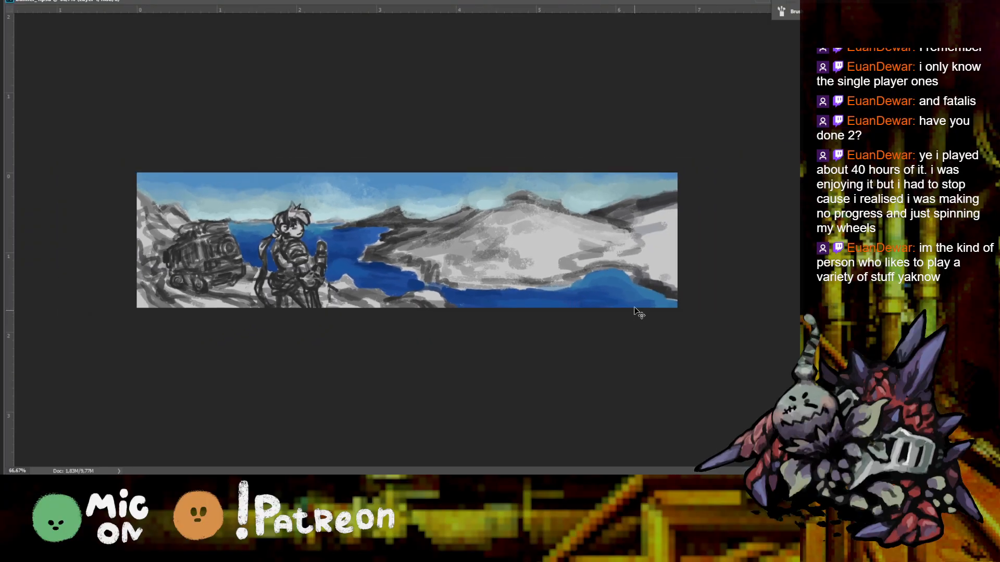
key(ctrl+plus)
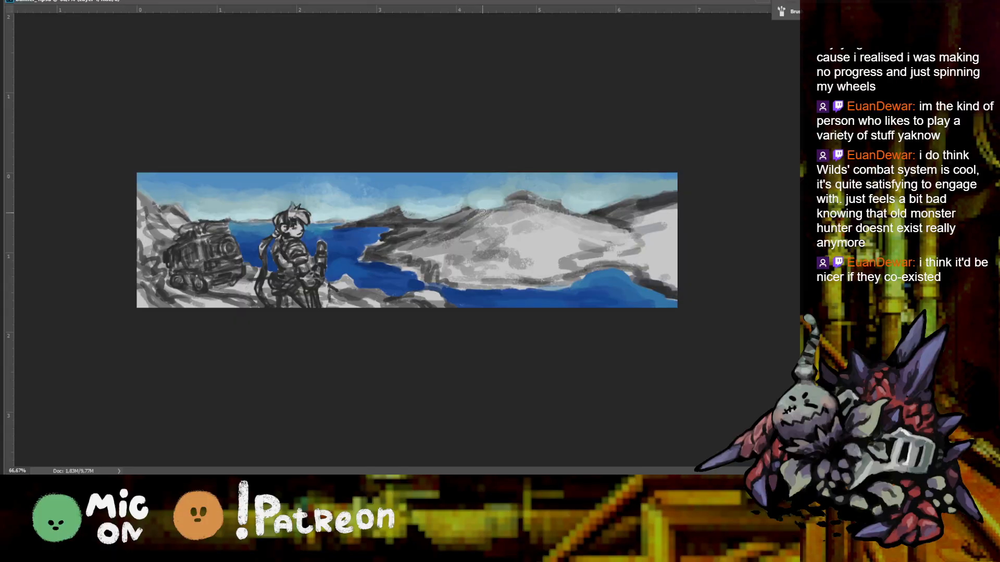
key(ctrl+plus)
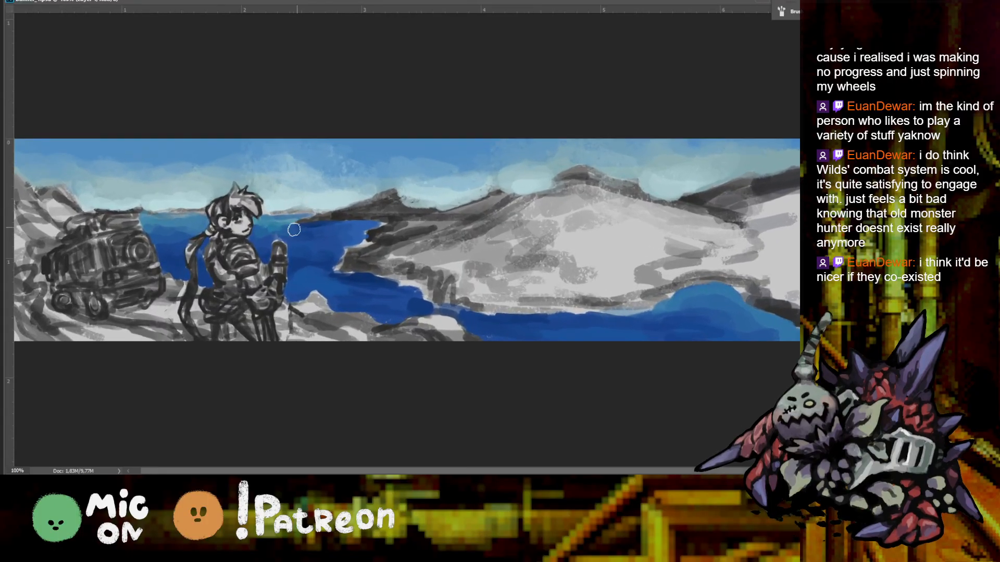
Refine the blue water in the narrow channel and inlet below the headland with a smaller brush
key(bracketleft)
key(bracketleft)
key(bracketleft)
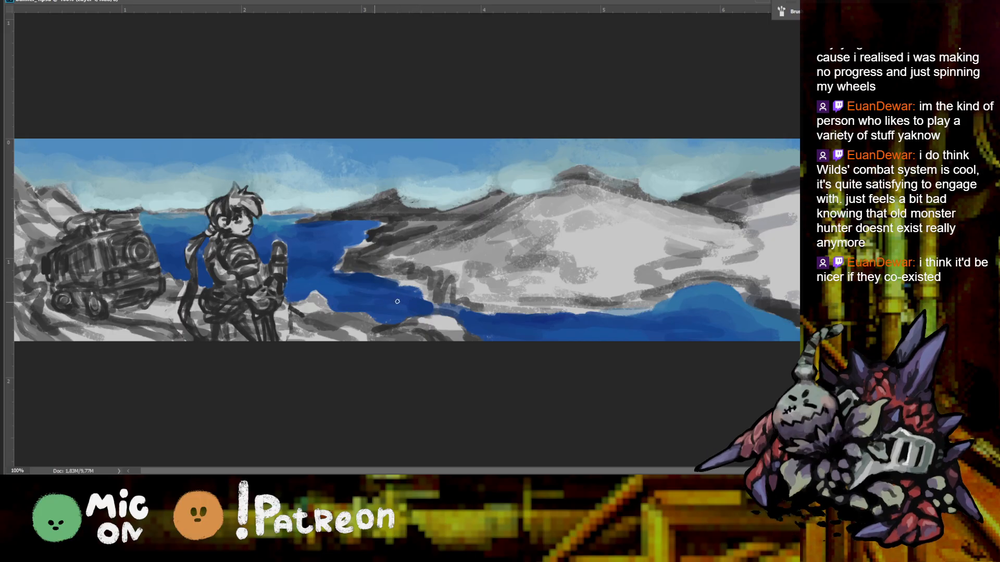
key(ctrl+minus)
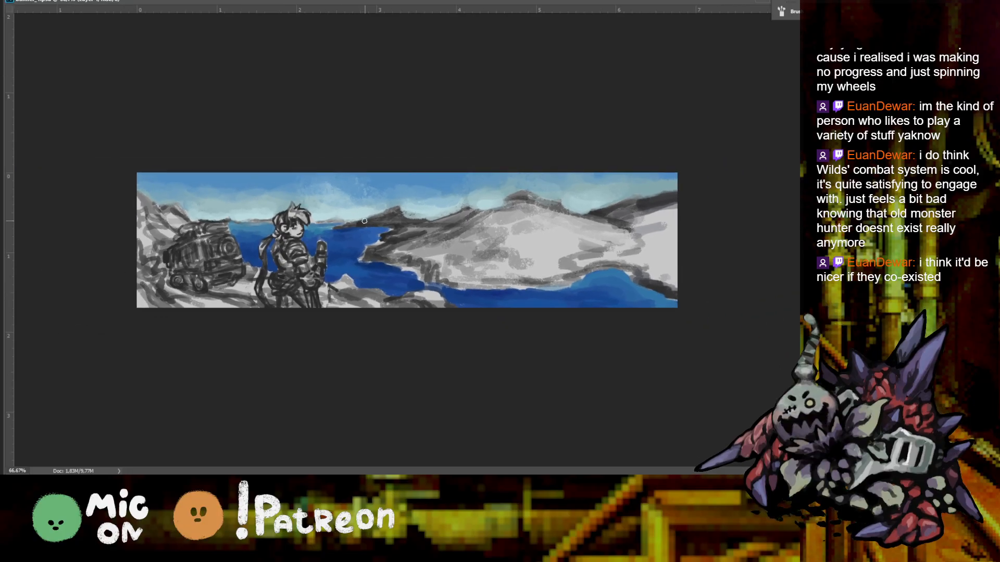
key(ctrl+plus)
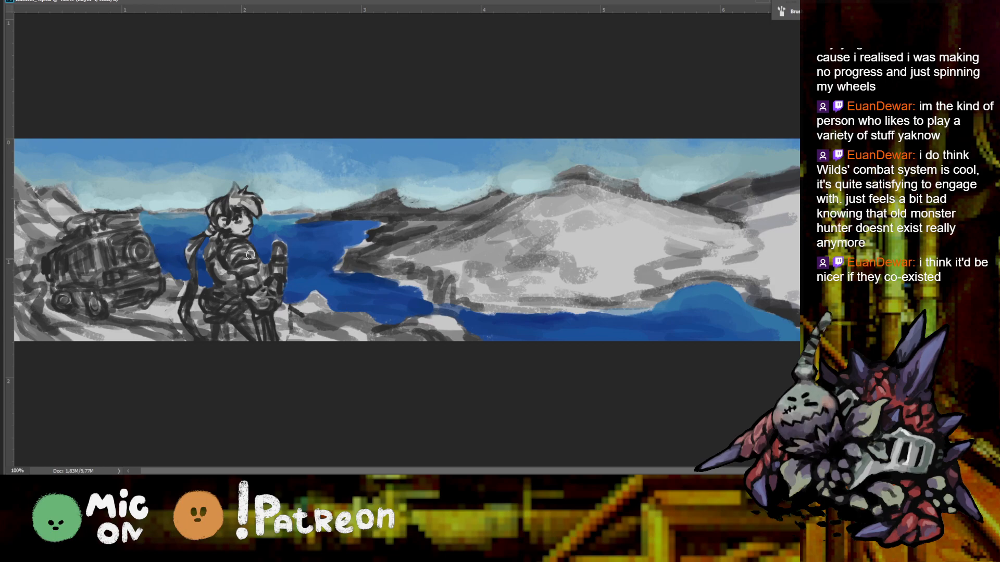
key(ctrl+minus)
key(ctrl+plus)
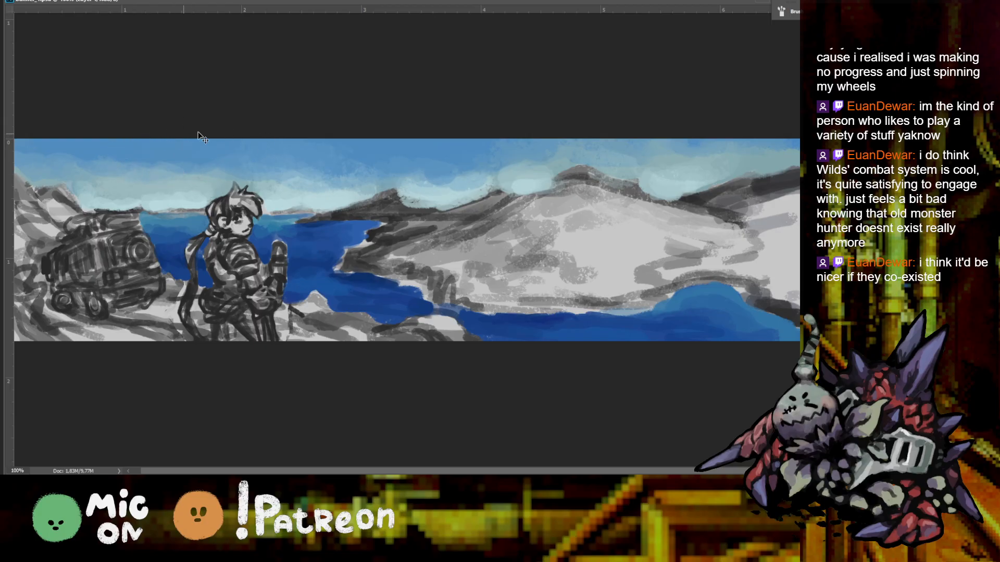
key(ctrl+minus)
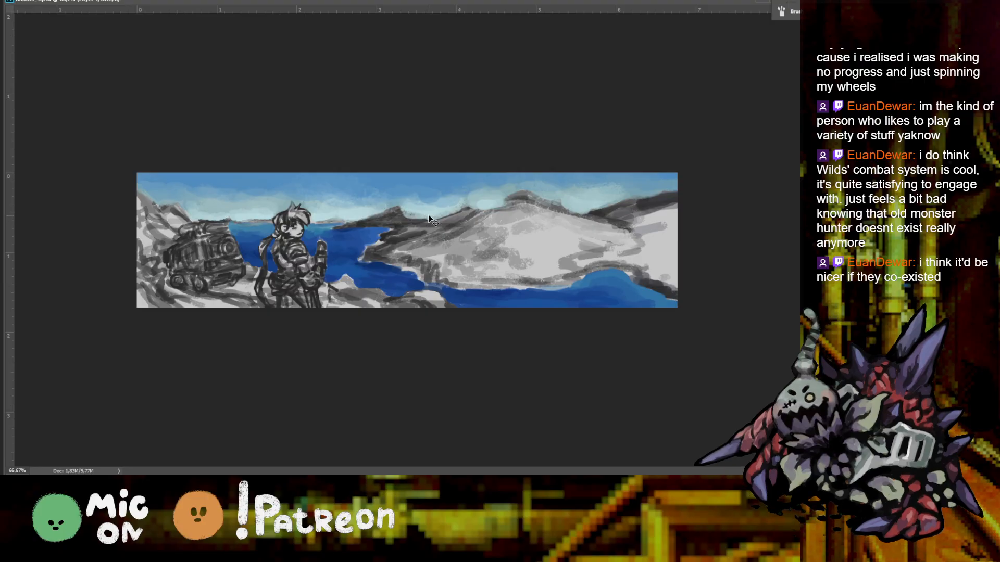
key(ctrl+plus)
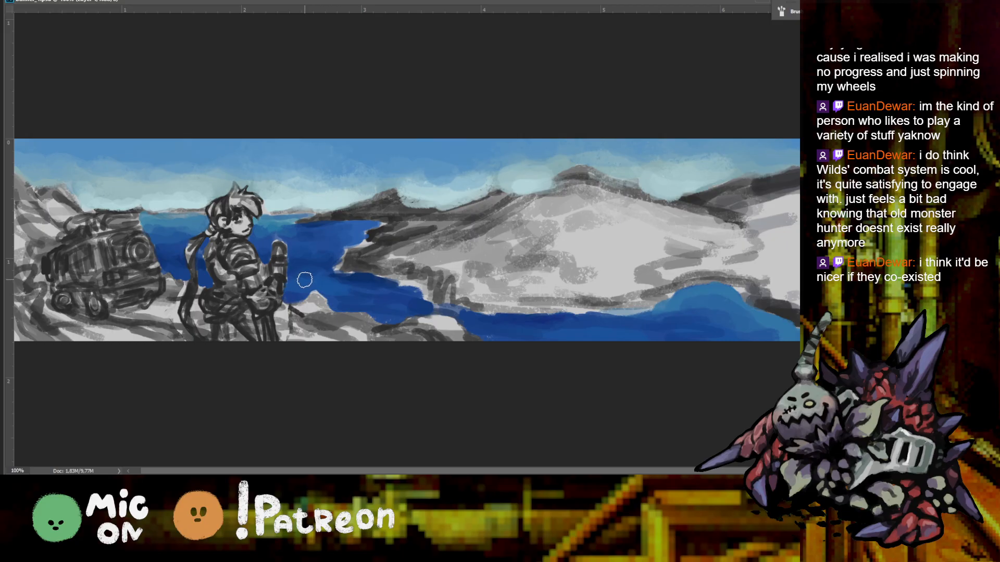
Touch up the water behind the figure's ponytail with blue sampled from beside it
scroll(291, 255, up, 1)
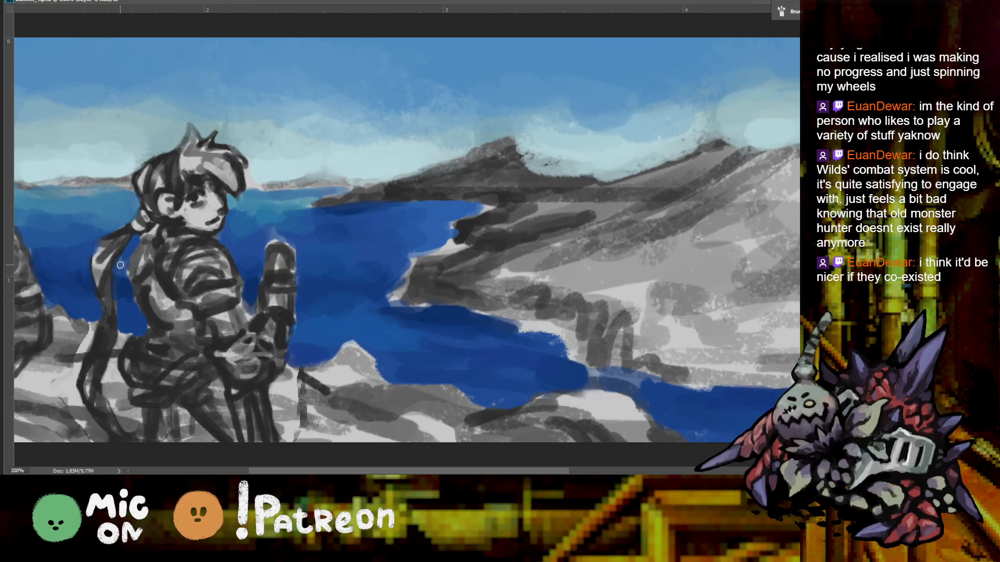
alt+click(123, 291)
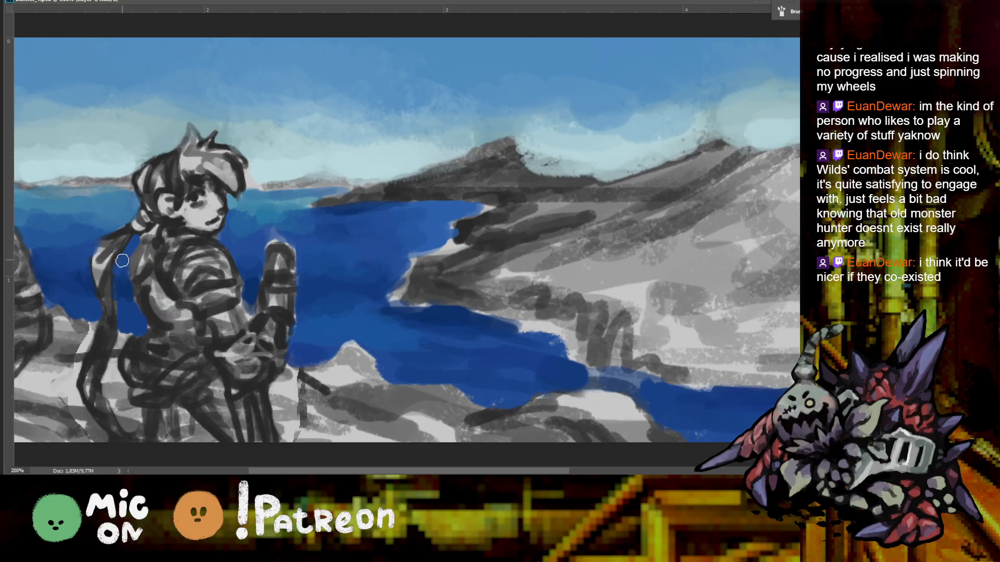
key(ctrl+minus)
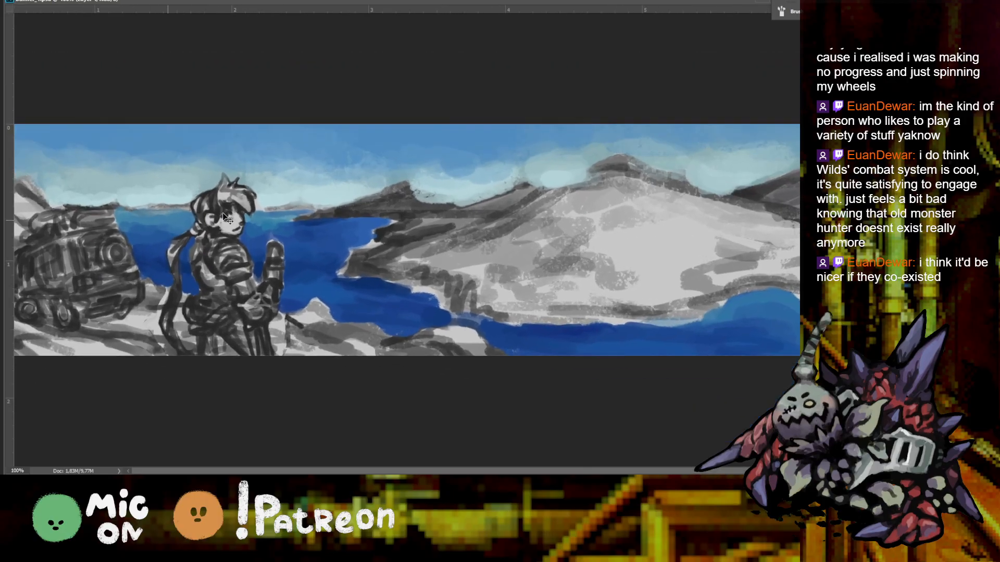
key(ctrl+plus)
alt+click(150, 287)
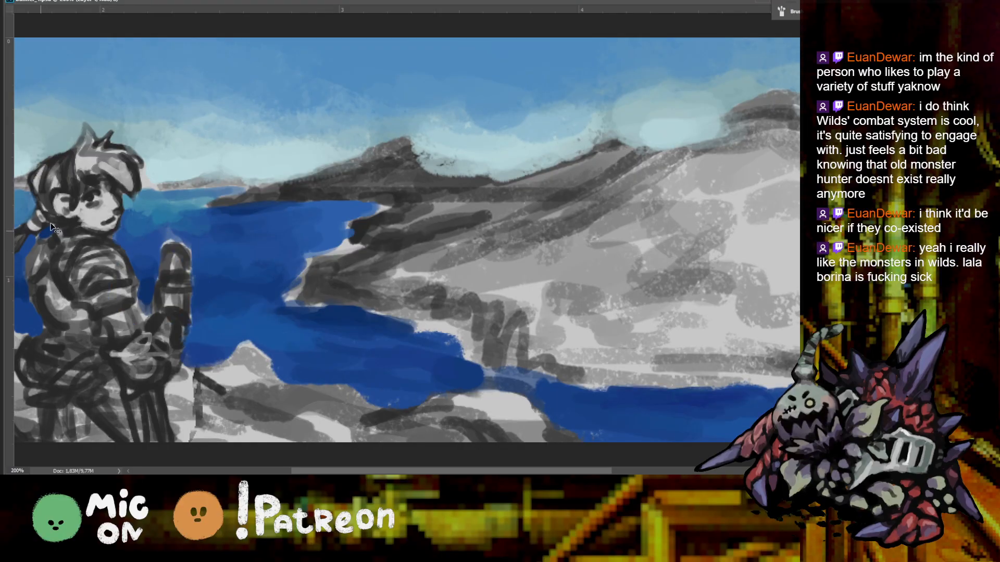
key(ctrl+minus)
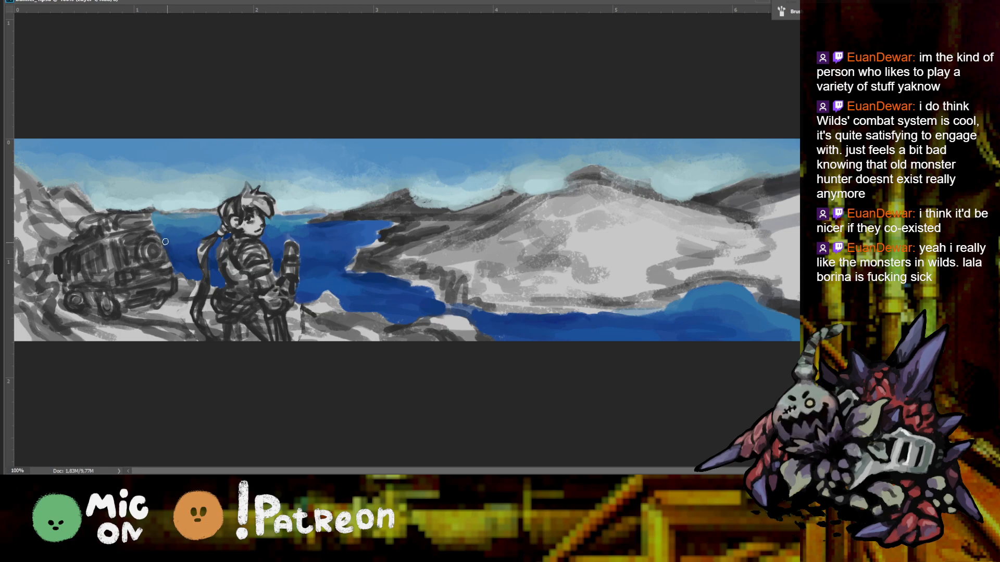
key(ctrl+plus)
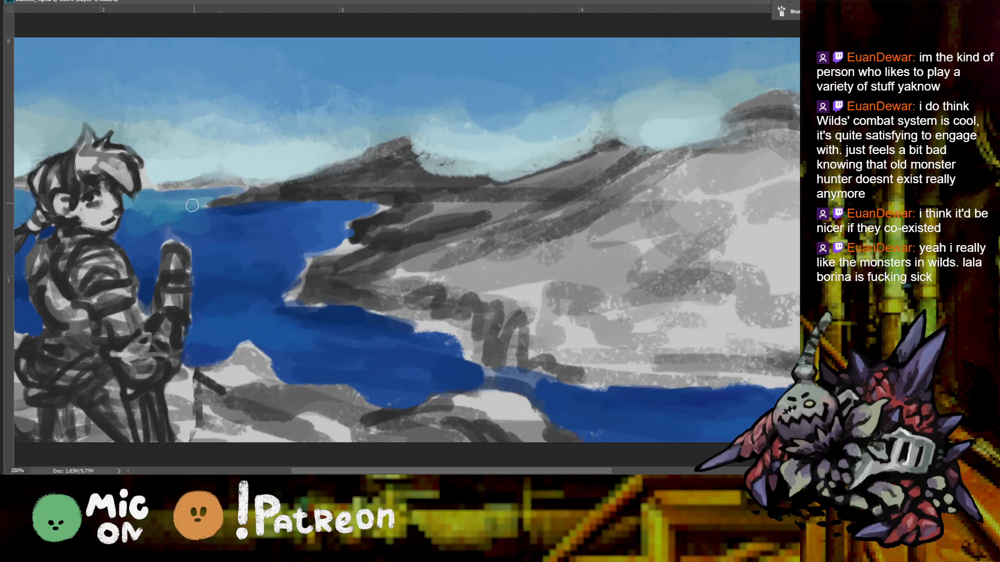
Blend sampled darker and lighter blues into the water between the figure's ponytail, neck and back
key(ctrl+minus)
key(ctrl+minus)
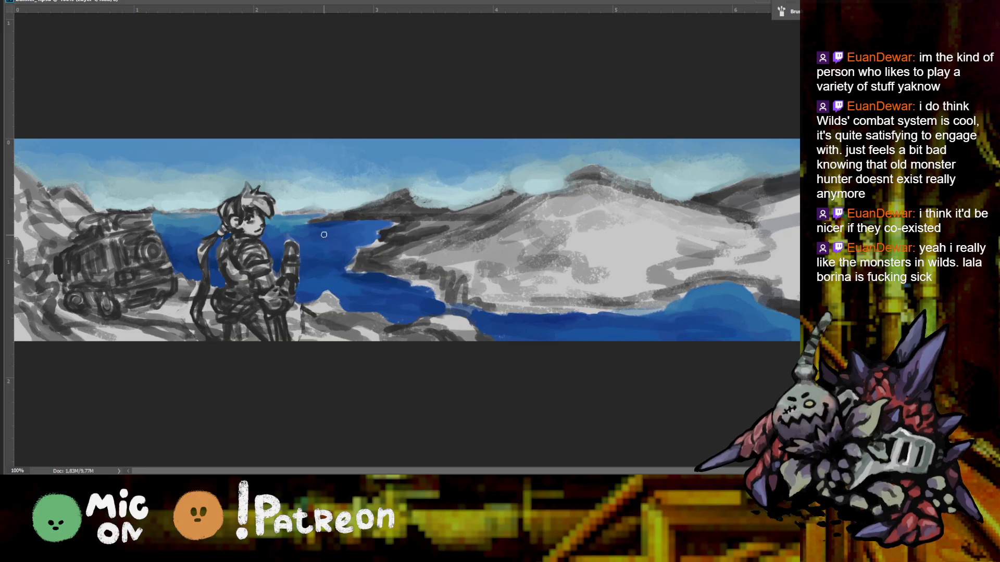
key(ctrl+plus)
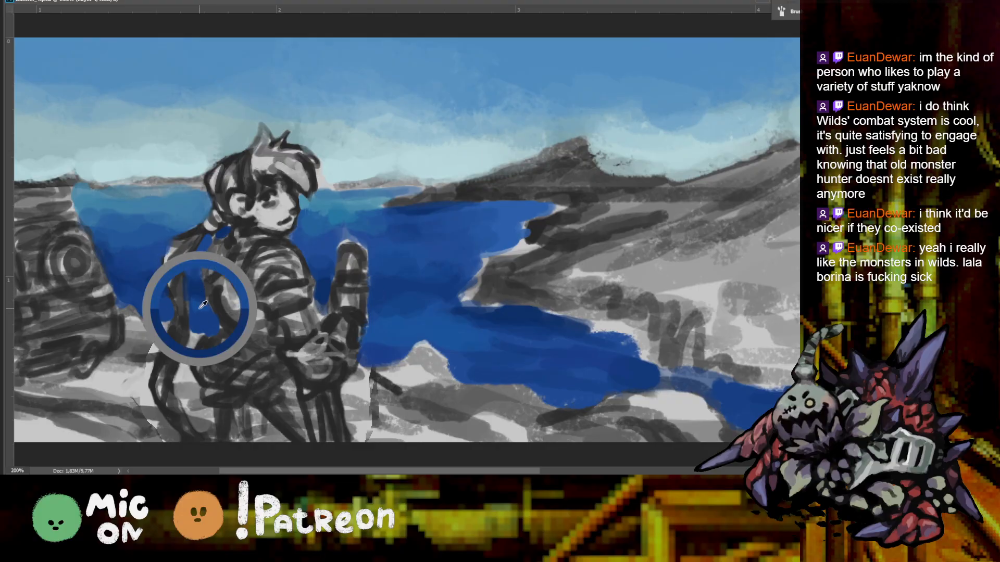
alt+click(199, 287)
alt+click(194, 307)
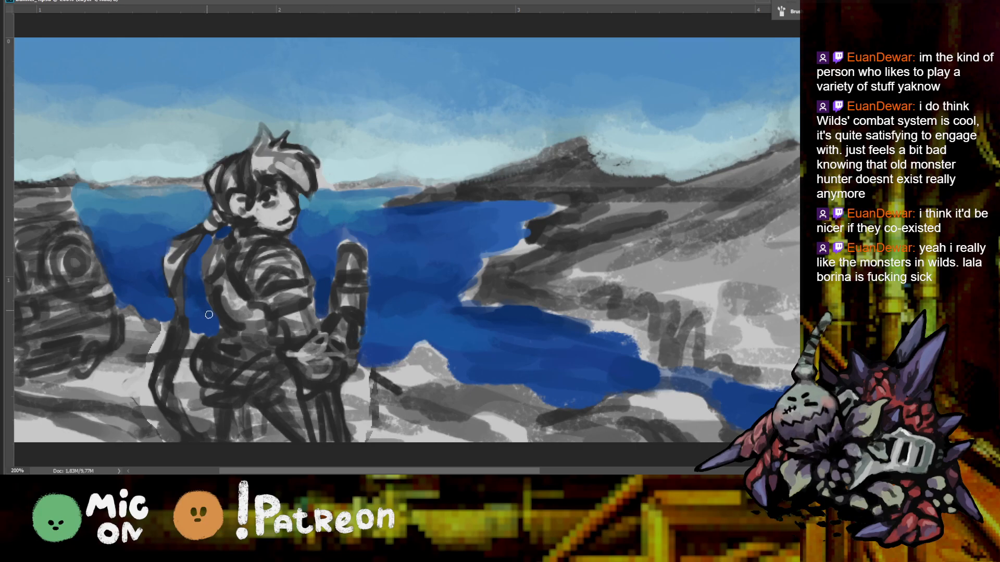
alt+click(190, 287)
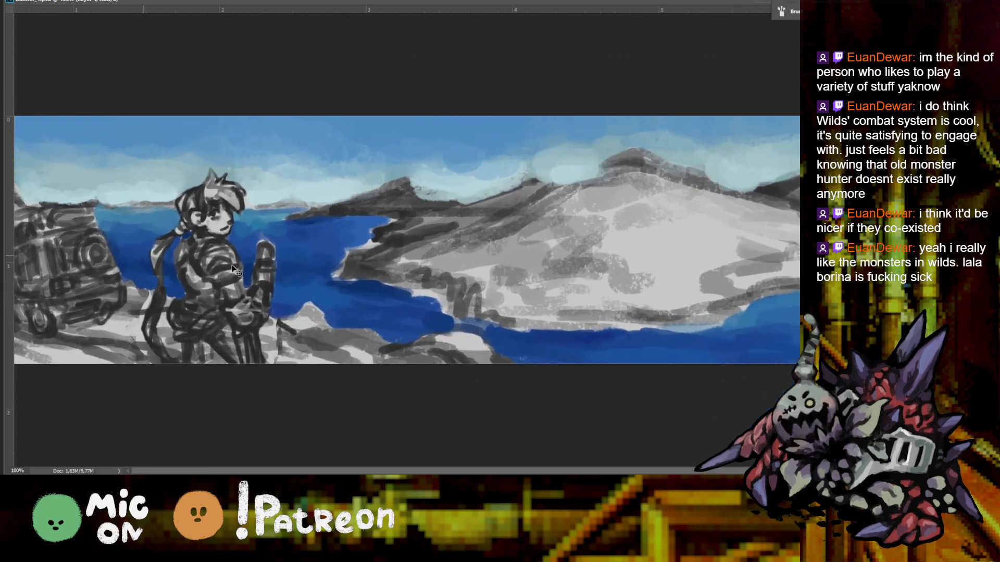
scroll(228, 191, up, 1)
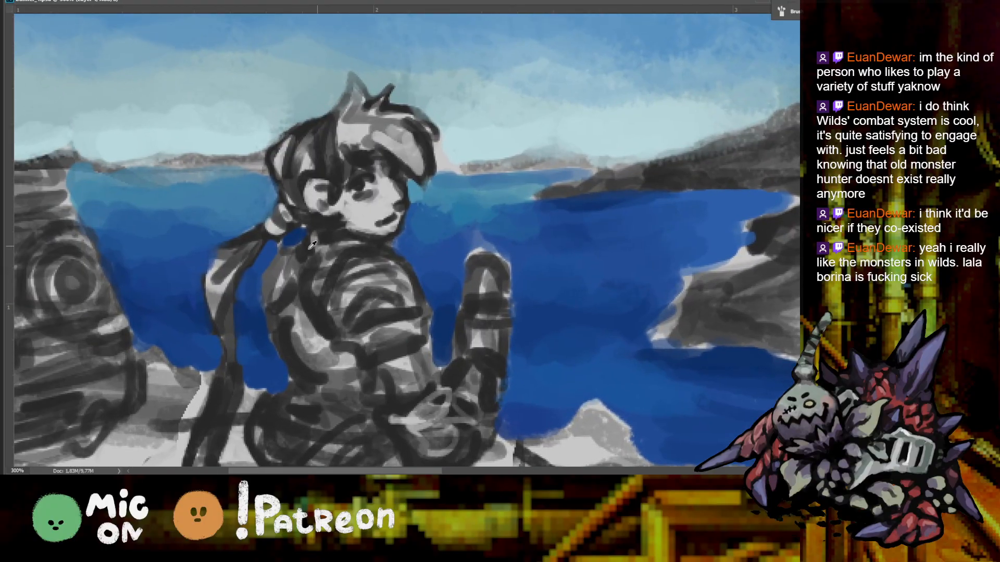
alt+click(247, 294)
scroll(432, 237, down, 1)
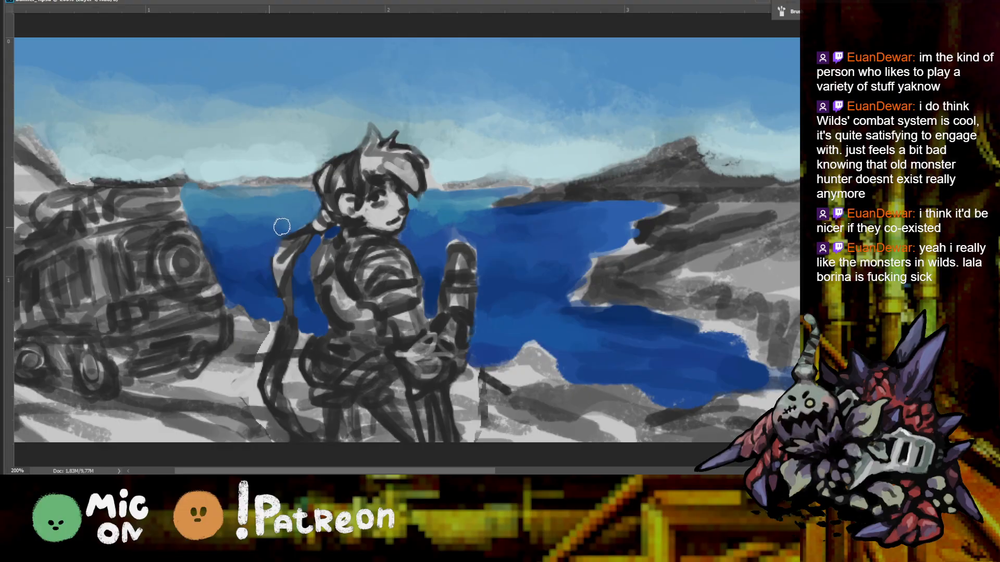
key(ctrl+minus)
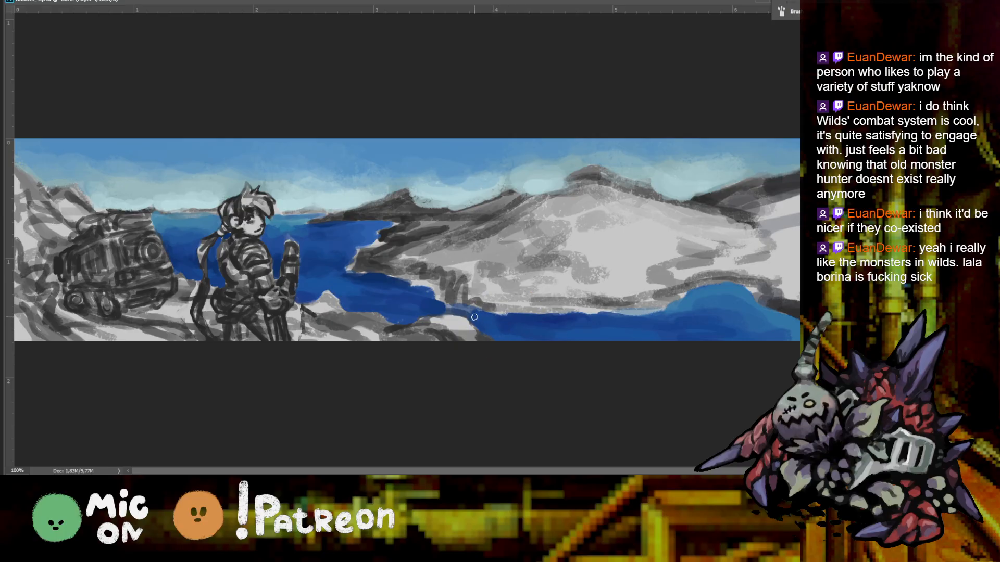
key(ctrl+minus)
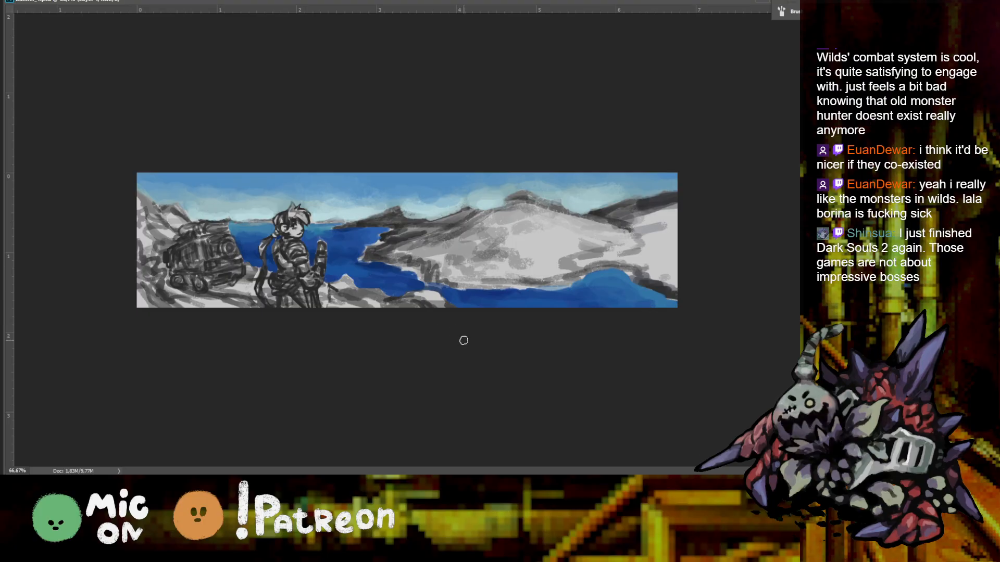
Smooth the blue strokes in the inlet water between the headland and the foreground rocks
scroll(483, 297, up, 2)
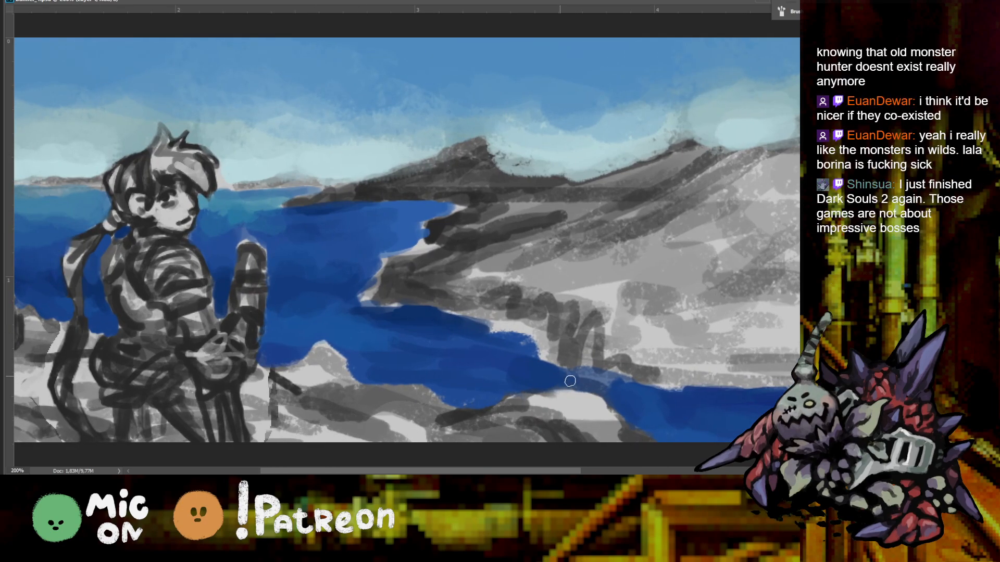
scroll(583, 391, down, 1)
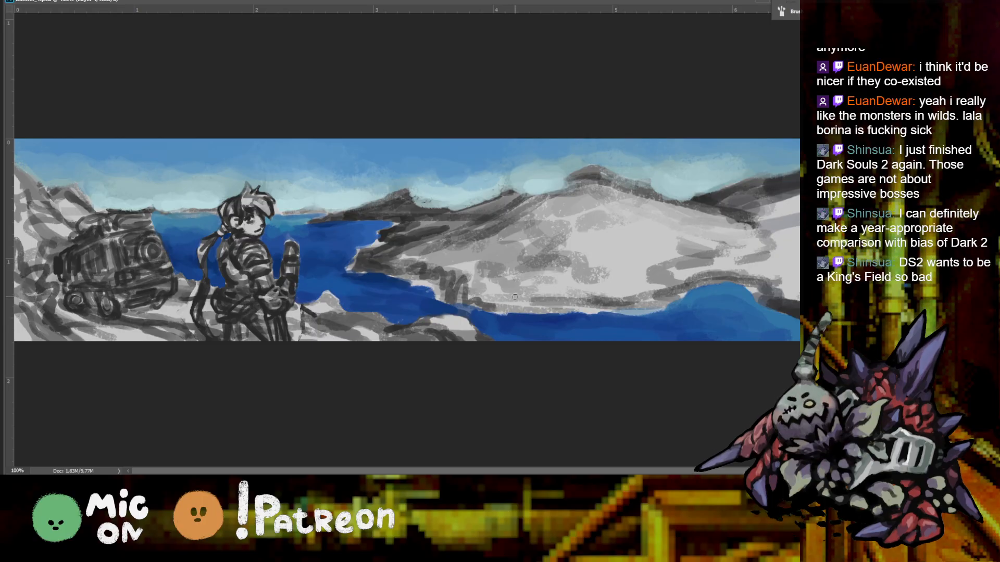
scroll(518, 292, up, 3)
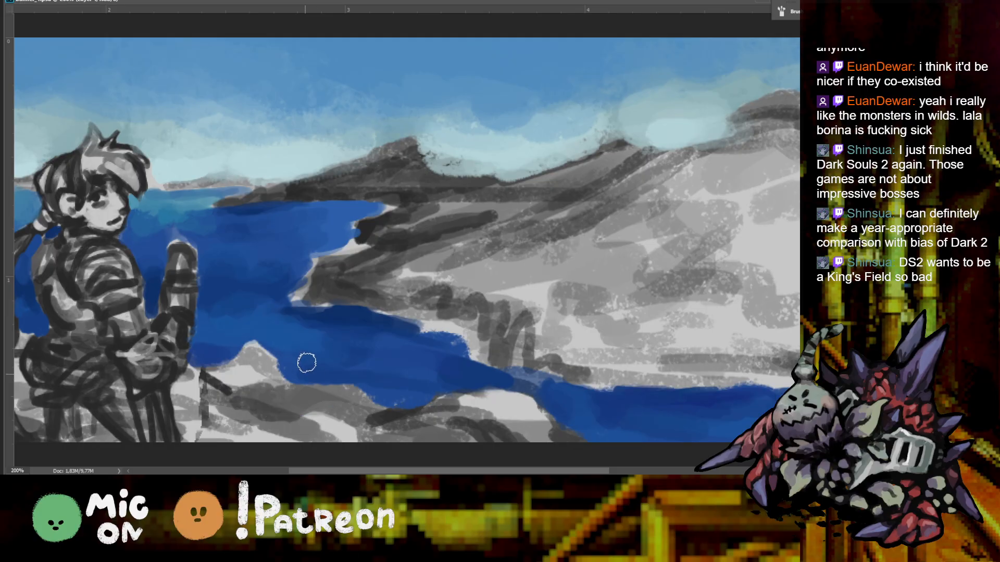
key(ctrl+0)
key(ctrl+0)
key(ctrl+minus)
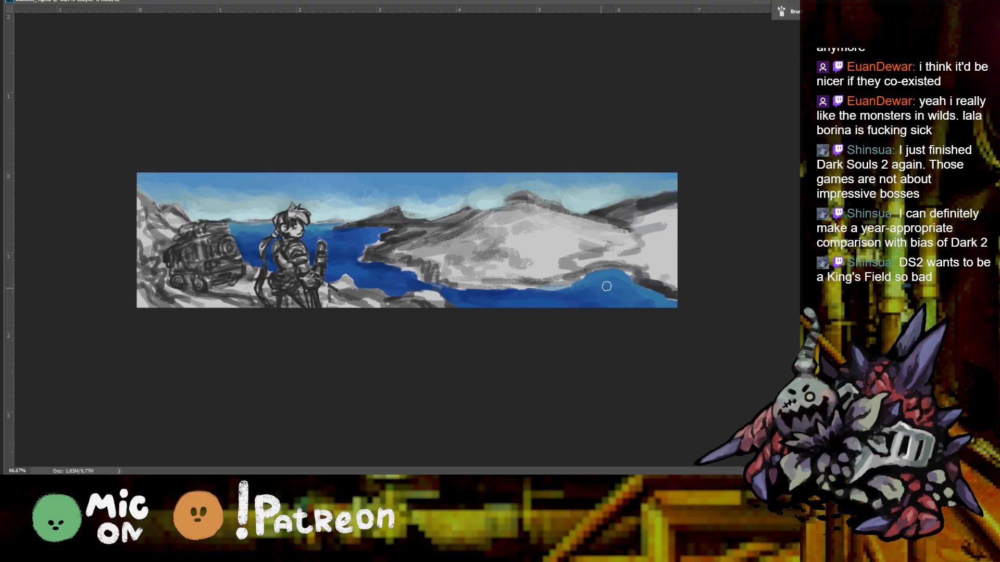
Blend sampled lighter blue from the bay beside the far shore into the adjoining foreground water
alt+click(657, 295)
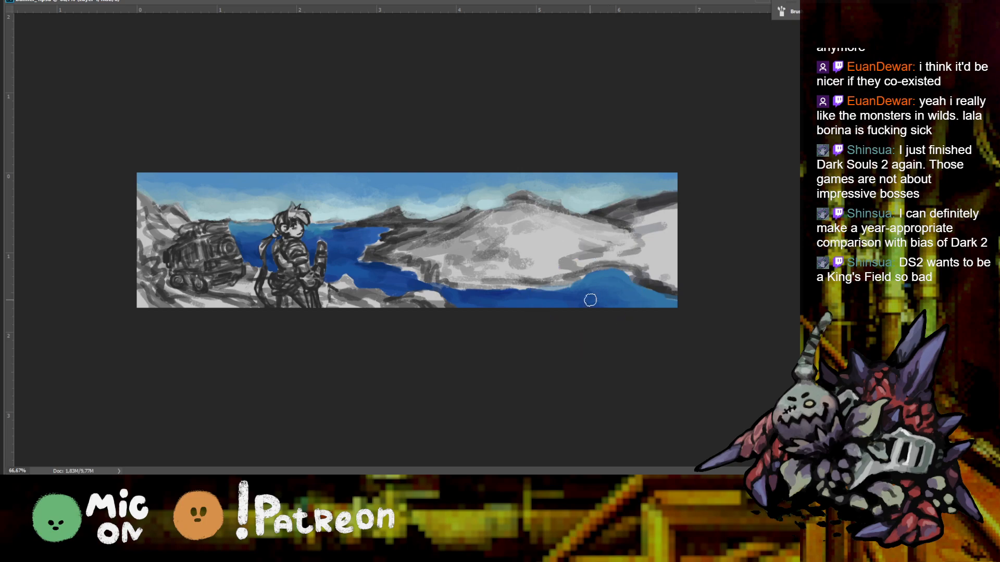
key(ctrl+minus)
key(ctrl+plus)
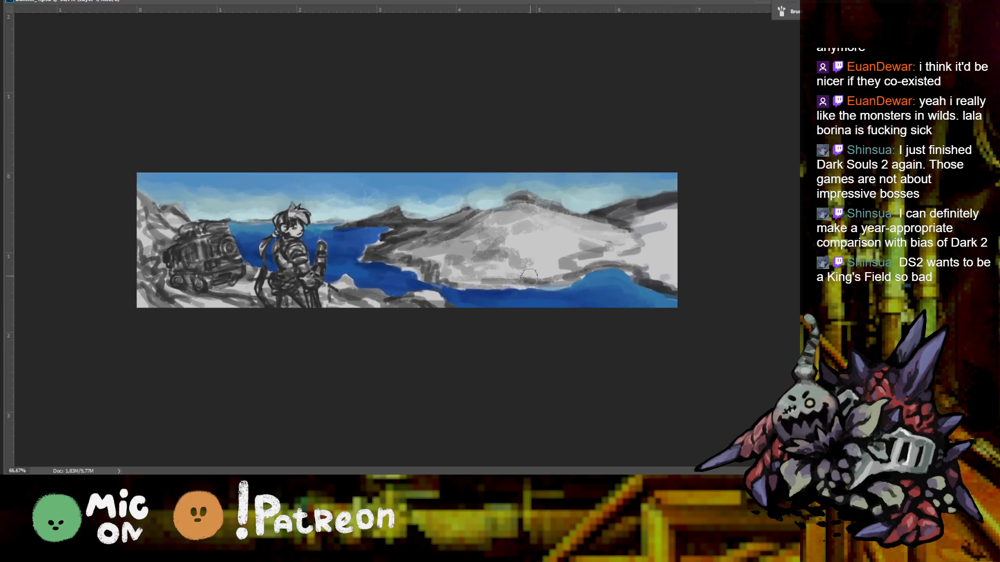
key(ctrl+minus)
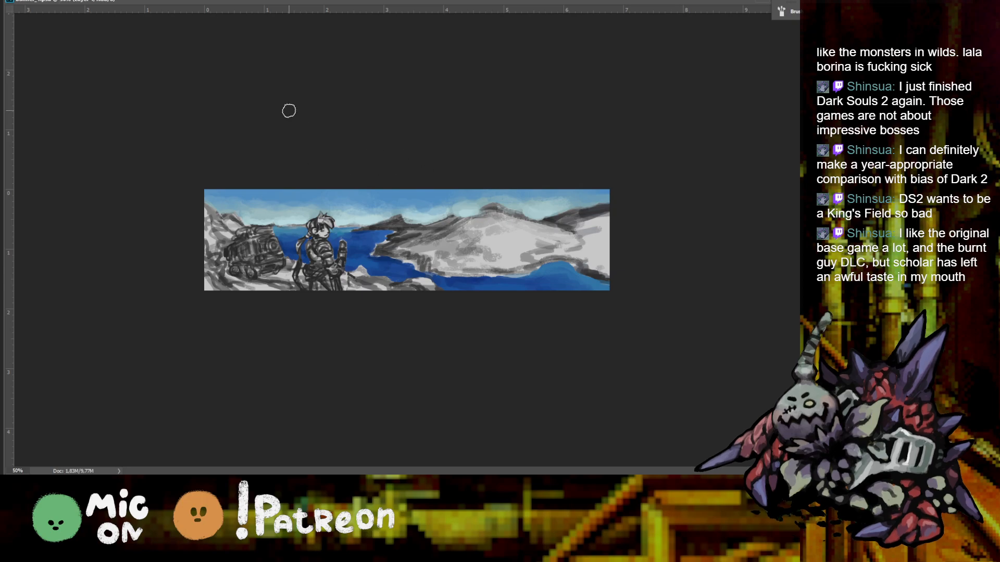
Soften the sky above the headland and mountain slope with a sampled sky colour
key(ctrl+plus)
key(ctrl+plus)
drag(530, 310, 529, 310)
alt+click(455, 171)
mouse_move(452, 174)
mouse_down()
mouse_move(429, 193)
mouse_move(476, 185)
mouse_up()
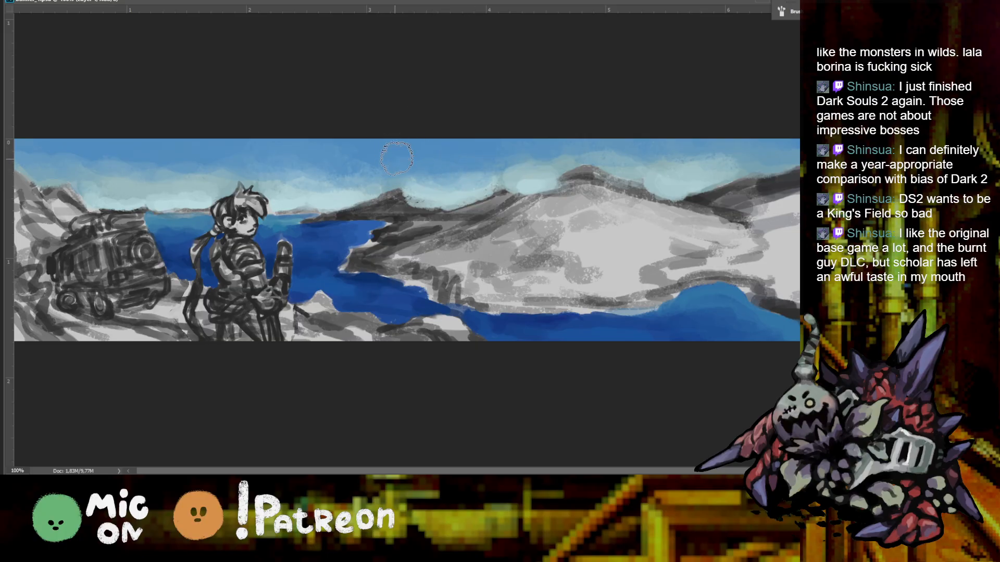
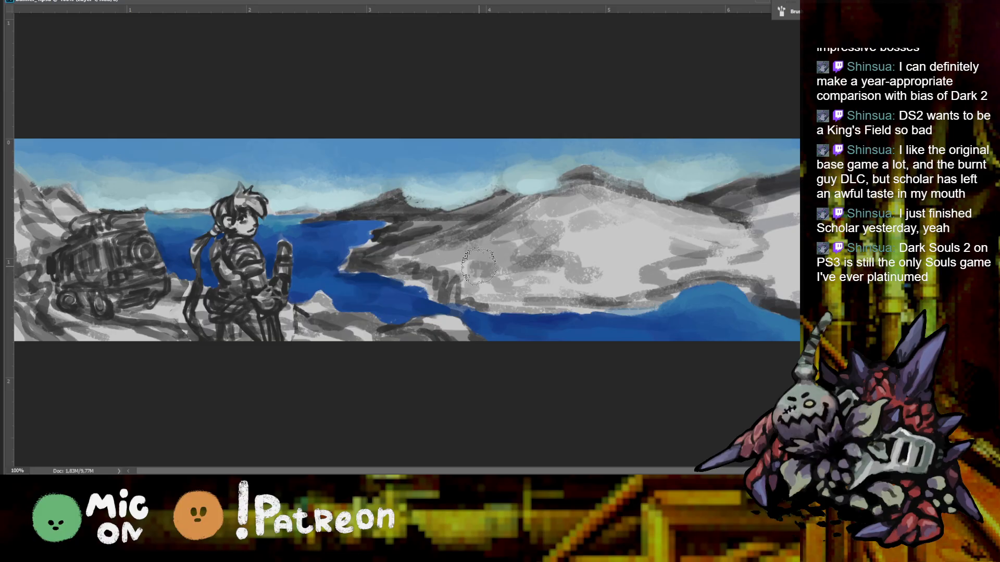
Cut down the distant headland's peak with sampled sky colour and undo the last stray strokes
key(ctrl+minus)
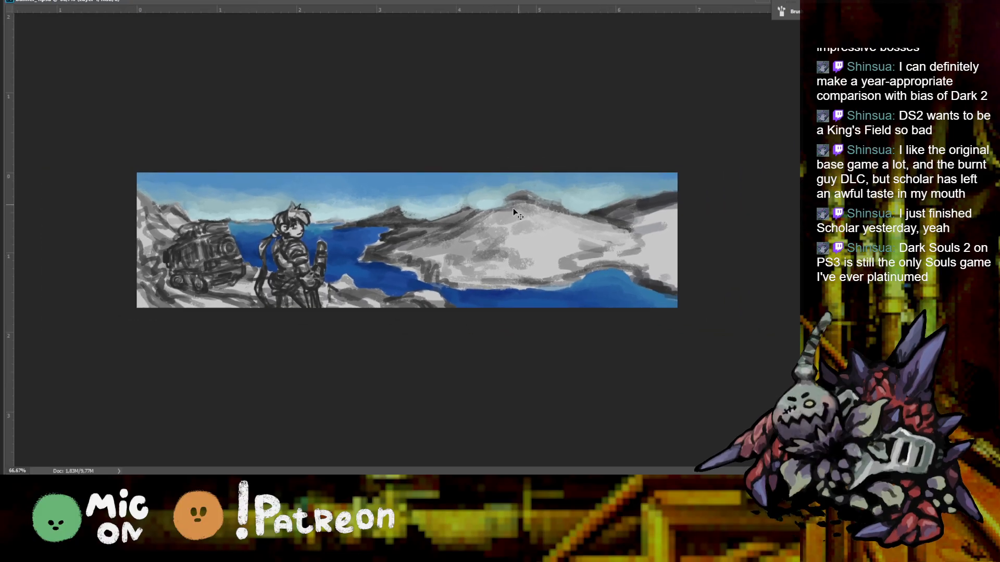
key(ctrl+plus)
mouse_move(403, 194)
mouse_down()
mouse_move(414, 199)
mouse_move(351, 197)
mouse_move(357, 183)
mouse_move(466, 174)
mouse_move(432, 194)
mouse_move(453, 185)
mouse_move(432, 189)
mouse_move(443, 187)
mouse_move(430, 176)
mouse_up()
alt+click(368, 163)
alt+click(417, 158)
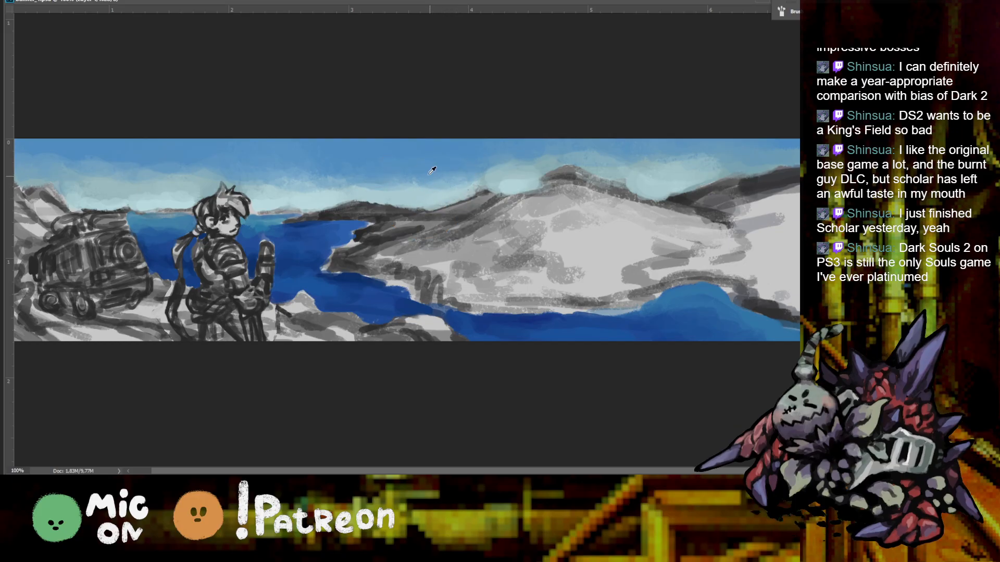
key(ctrl+z)
key(ctrl+z)
key(ctrl+z)
key(ctrl+z)
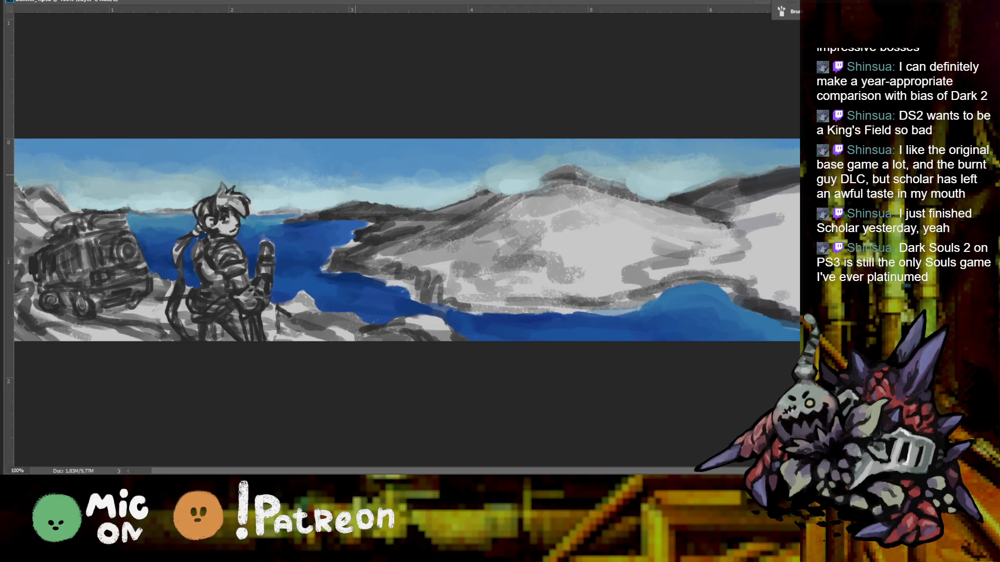
Block in the distant headland in flat teal and trim its ridge line with sampled sky colour
mouse_move(306, 216)
mouse_down()
mouse_move(306, 217)
mouse_move(341, 204)
mouse_move(305, 217)
mouse_move(357, 205)
mouse_move(337, 211)
mouse_move(413, 211)
mouse_move(384, 209)
mouse_up()
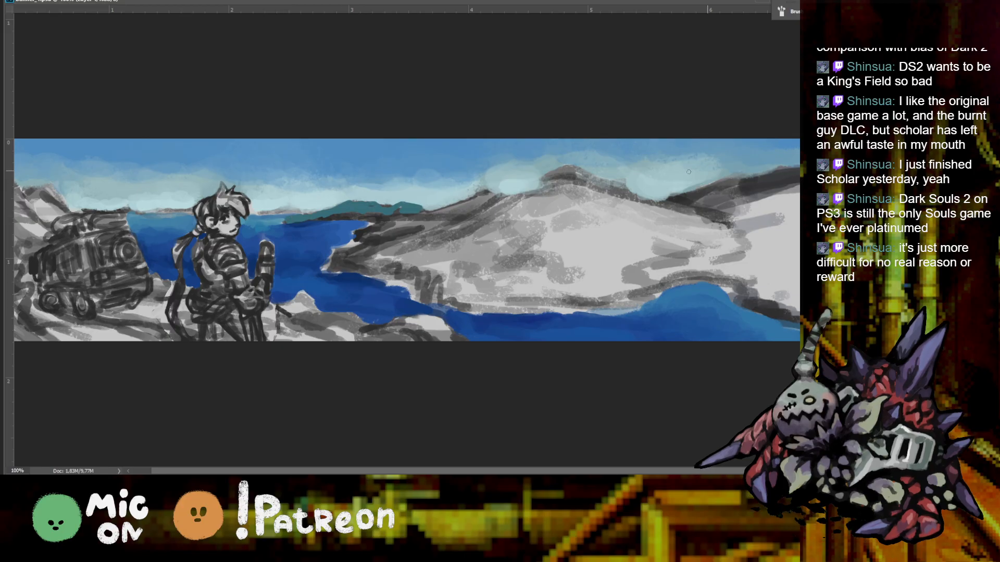
key(ctrl+plus)
drag(336, 219, 529, 220)
alt+click(505, 176)
mouse_move(508, 172)
mouse_down()
mouse_move(645, 176)
mouse_move(619, 168)
mouse_up()
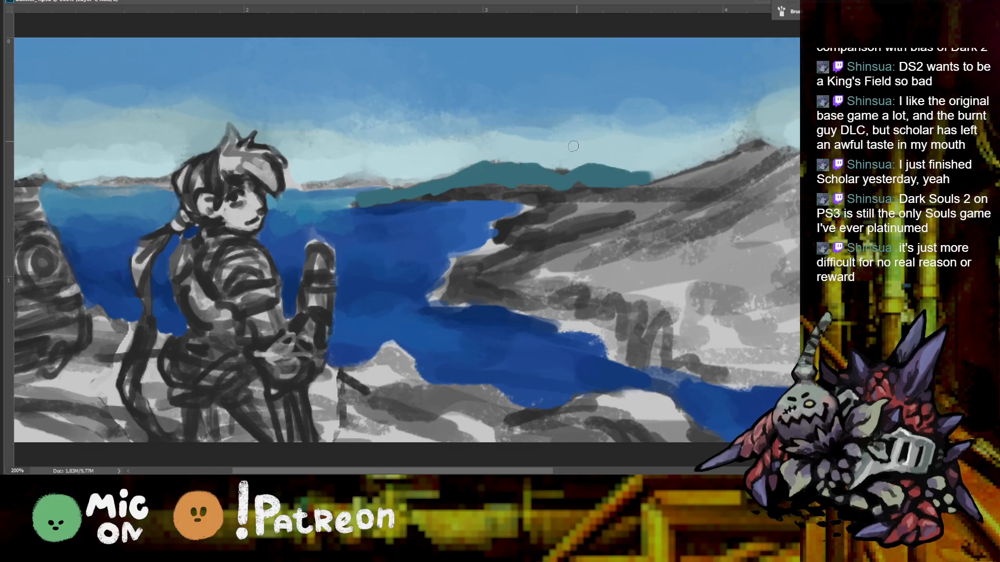
Paint the half of the distant headland nearest the figure deep blue, leaving the far hills teal
drag(471, 181, 365, 197)
key(ctrl+z)
alt+click(415, 188)
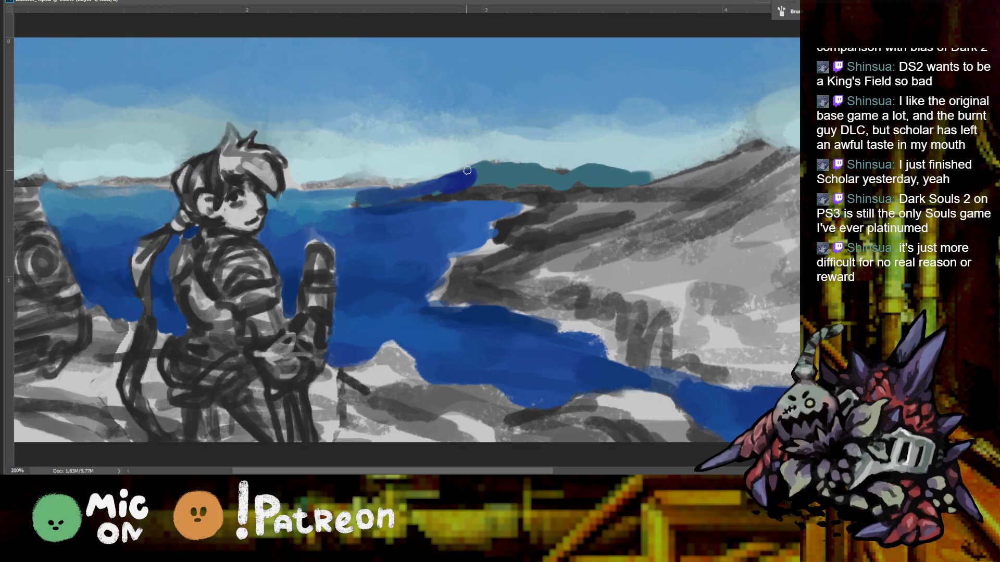
mouse_move(457, 174)
mouse_down()
mouse_move(539, 175)
mouse_move(492, 175)
mouse_up()
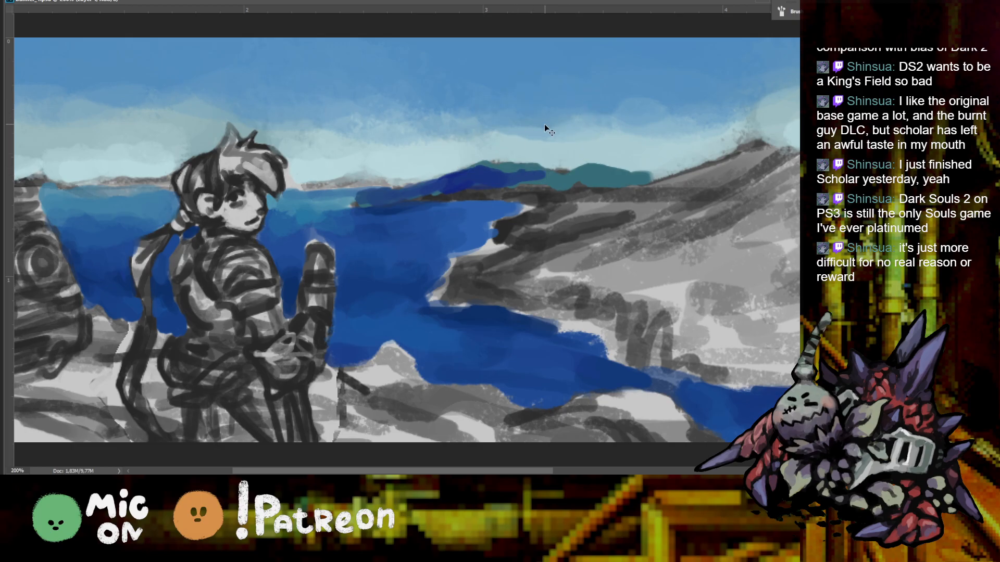
key(ctrl+0)
key(ctrl+1)
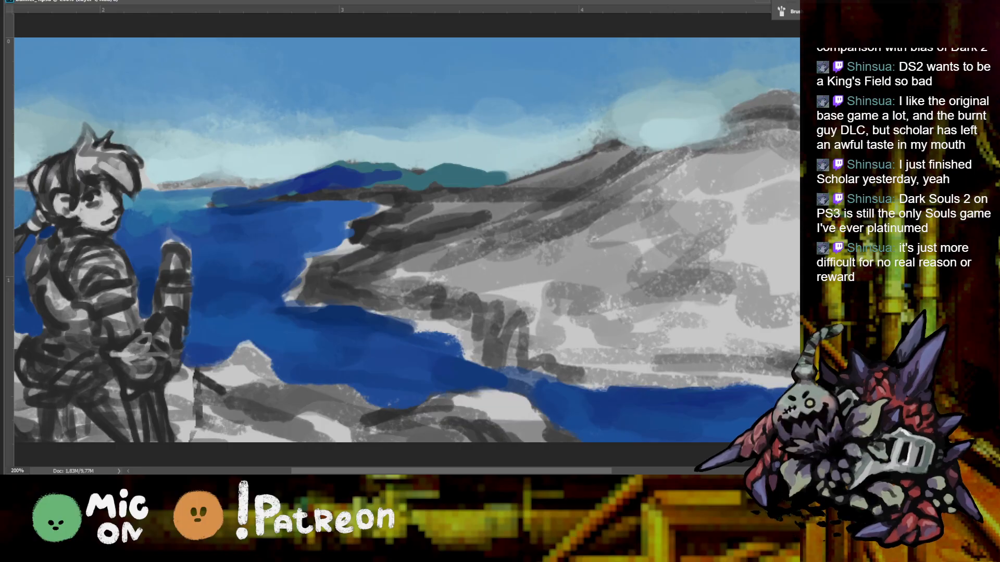
Paint a puffy pale blue cloud bank low in the sky from above the van to the mountain slope
mouse_move(475, 139)
mouse_down()
mouse_move(408, 139)
mouse_move(422, 147)
mouse_move(353, 138)
mouse_up()
key(ctrl+minus)
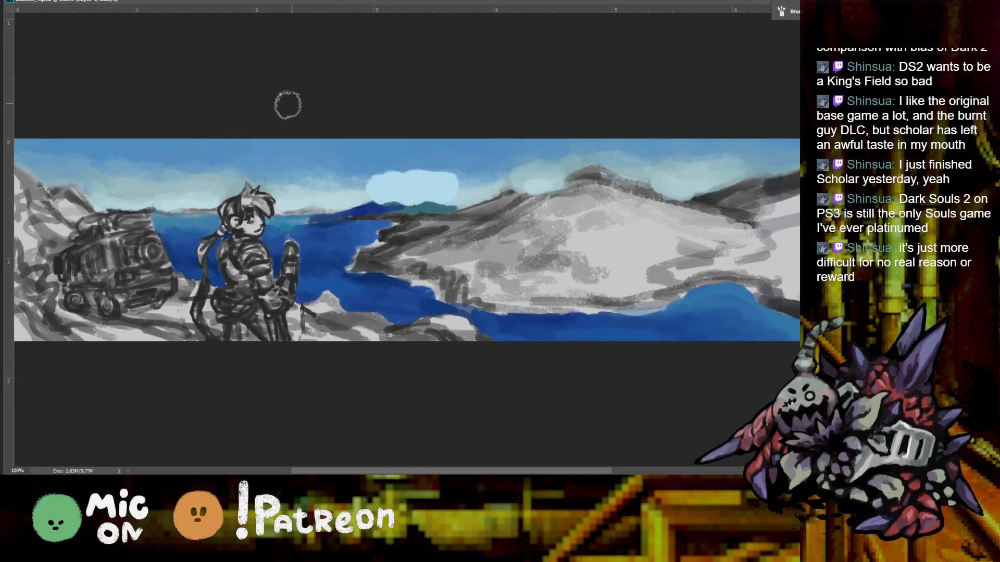
drag(333, 193, 274, 190)
mouse_move(448, 185)
mouse_down()
mouse_move(471, 180)
mouse_move(460, 172)
mouse_up()
mouse_move(214, 191)
mouse_down()
mouse_move(102, 192)
mouse_move(125, 183)
mouse_up()
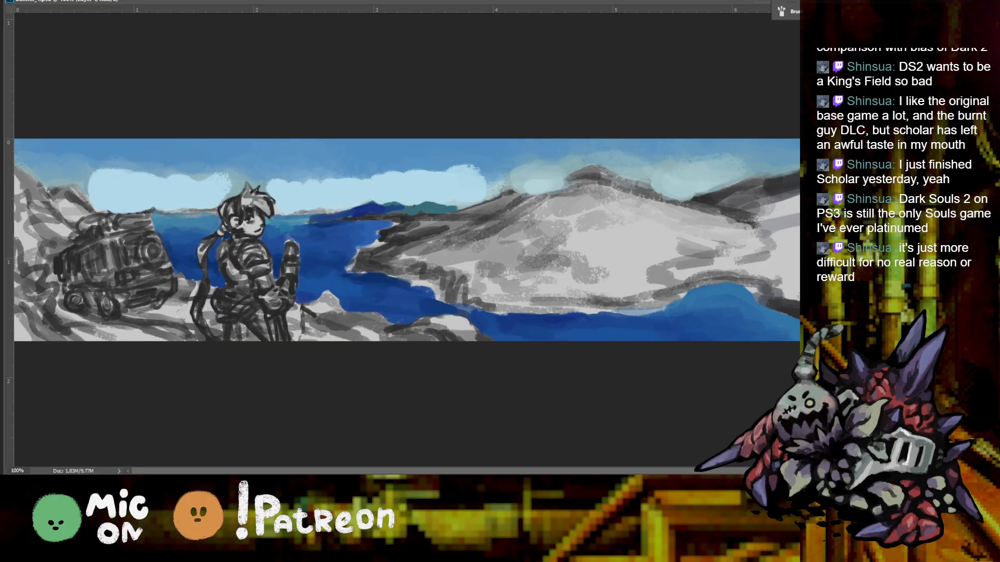
Block in the cargo on the van's roof in green with darker green shading strokes
mouse_move(124, 219)
mouse_down()
mouse_move(143, 212)
mouse_move(114, 217)
mouse_move(138, 222)
mouse_move(138, 210)
mouse_move(113, 210)
mouse_move(140, 200)
mouse_move(115, 220)
mouse_up()
alt+click(156, 188)
drag(151, 190, 112, 200)
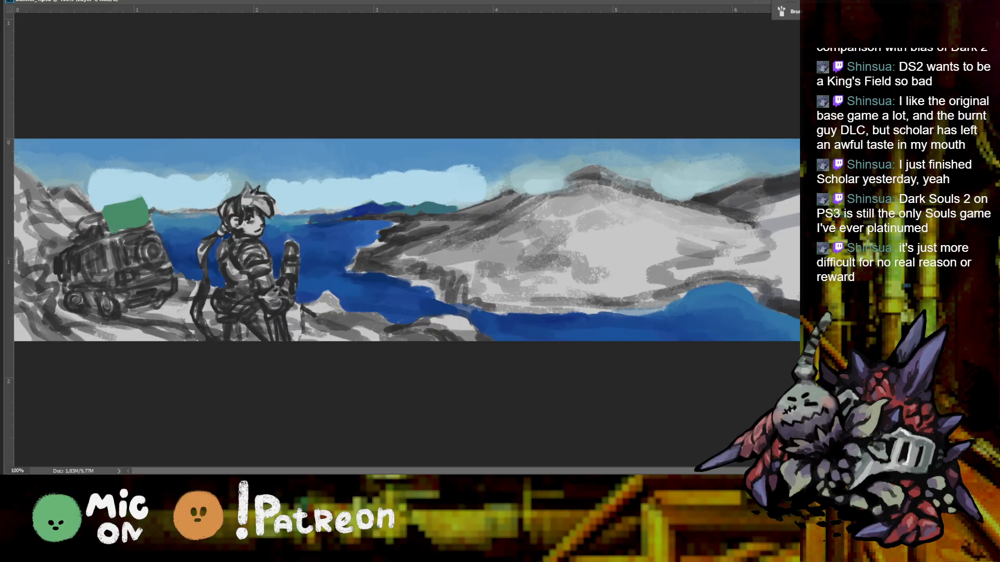
mouse_move(128, 206)
mouse_down()
mouse_move(107, 211)
mouse_move(136, 219)
mouse_up()
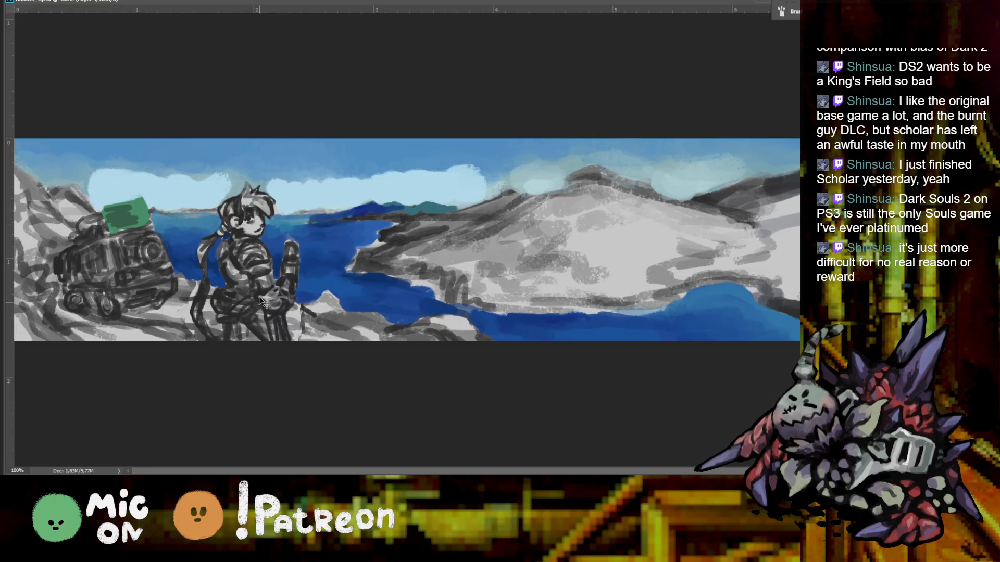
Add dark navy patches to the headland's tip, the small rock beside it and its lower slope
key(ctrl+plus)
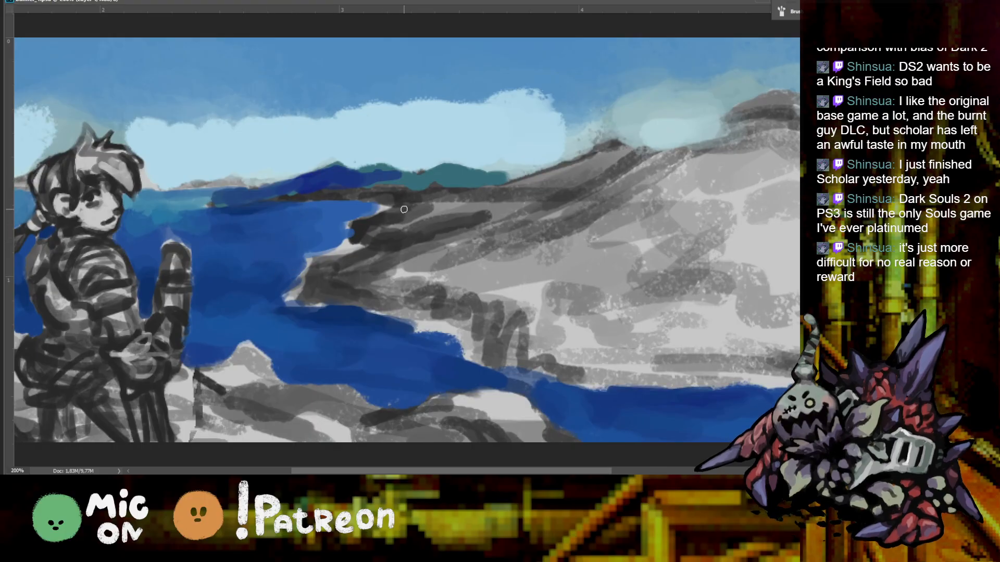
drag(391, 206, 419, 220)
key(ctrl+plus)
drag(367, 178, 584, 257)
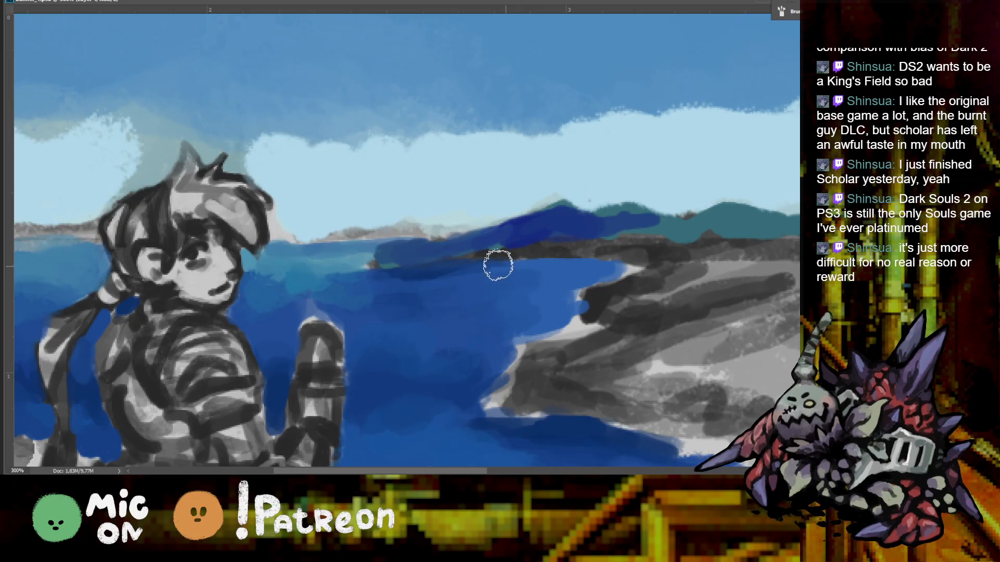
alt+click(425, 253)
mouse_move(384, 250)
mouse_down()
mouse_move(375, 259)
mouse_move(439, 251)
mouse_up()
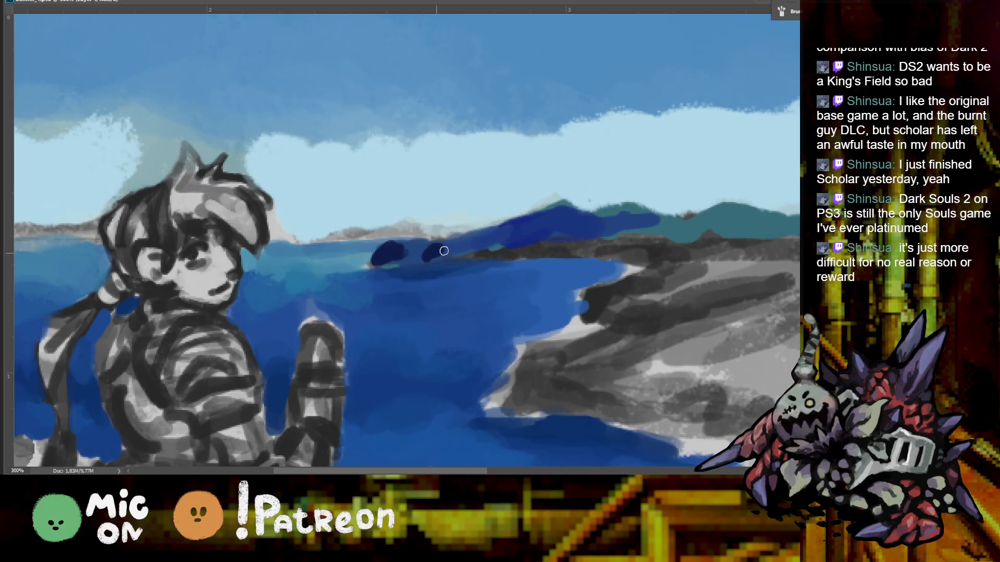
mouse_move(525, 233)
mouse_down()
mouse_move(520, 245)
mouse_move(543, 240)
mouse_up()
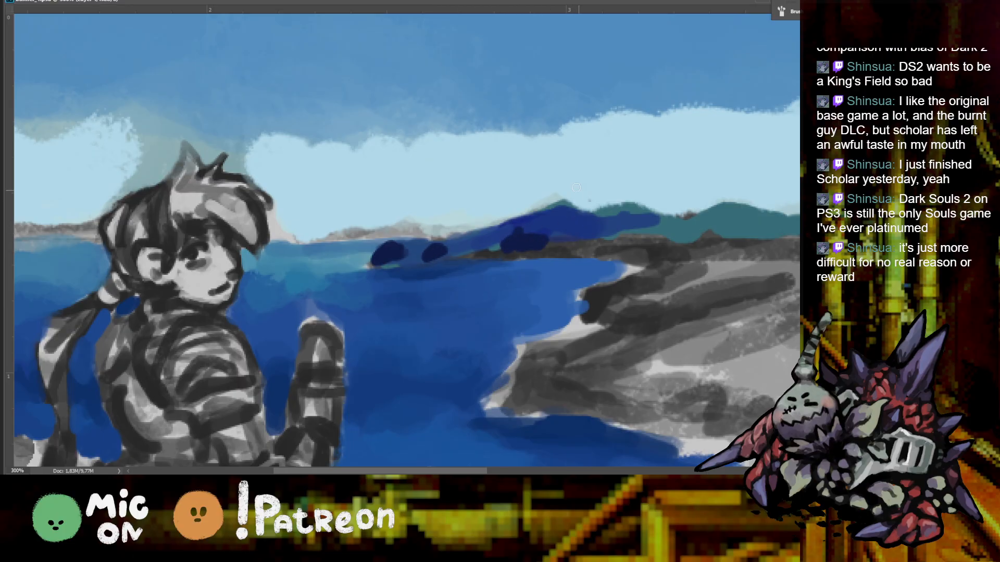
Paint the tip of the near rocky shoreline dark navy and touch up the deep blue headland
key(ctrl+minus)
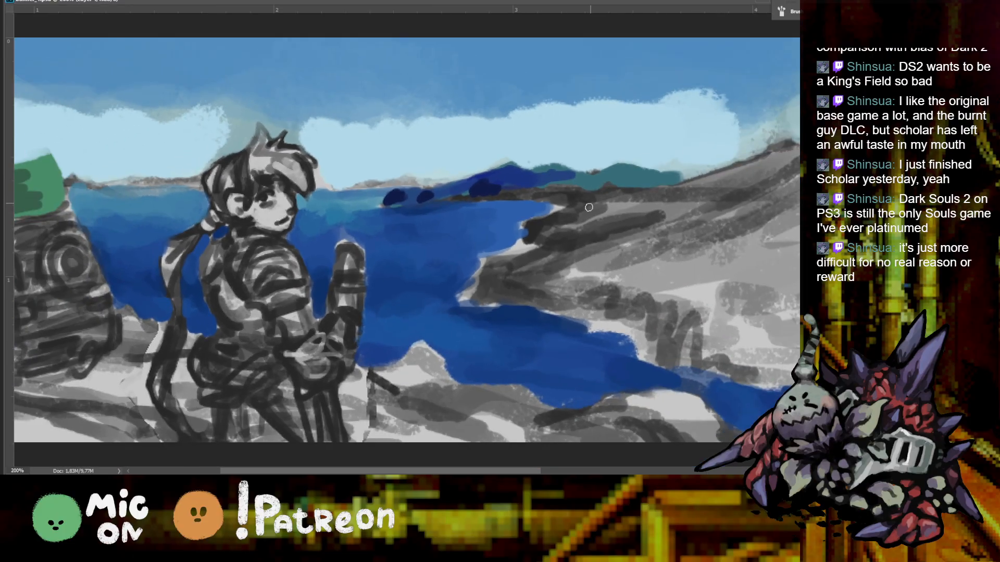
mouse_move(469, 298)
mouse_down()
mouse_move(484, 265)
mouse_move(485, 289)
mouse_move(494, 273)
mouse_move(467, 294)
mouse_move(495, 290)
mouse_move(481, 296)
mouse_move(494, 281)
mouse_move(483, 293)
mouse_move(498, 257)
mouse_up()
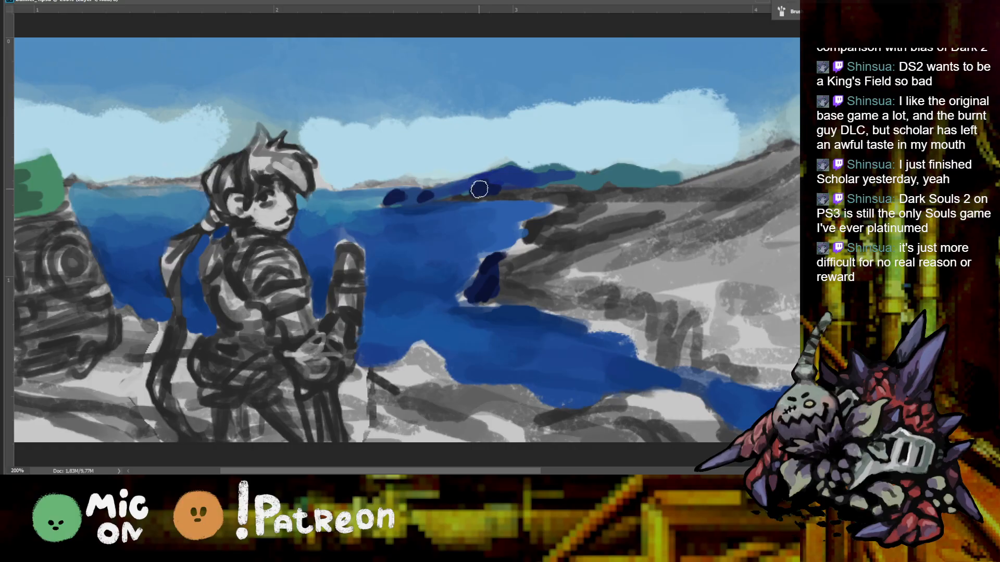
drag(476, 184, 516, 172)
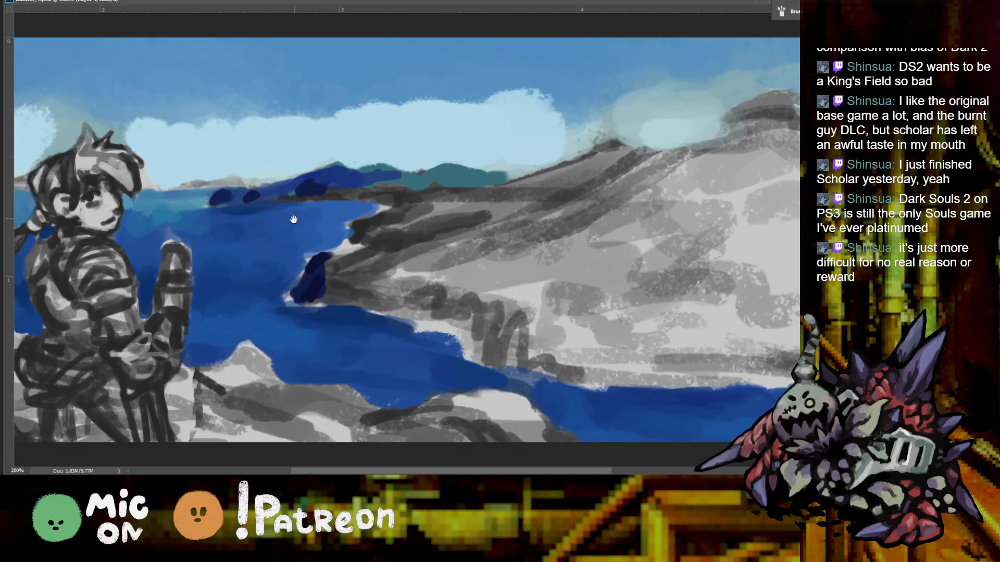
scroll(292, 217, left, 3)
drag(391, 165, 406, 170)
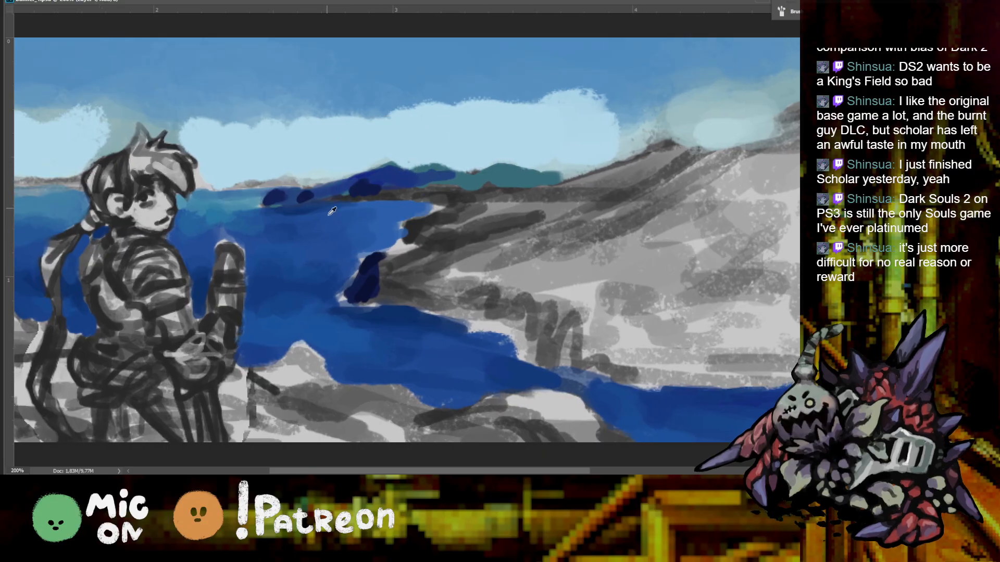
Paint over the grey sketched horizon beside the figure with thin teal and pale strips along the waterline
mouse_move(289, 199)
mouse_down()
mouse_move(276, 200)
mouse_move(294, 195)
mouse_up()
mouse_move(197, 190)
mouse_down()
mouse_move(308, 185)
mouse_move(198, 184)
mouse_up()
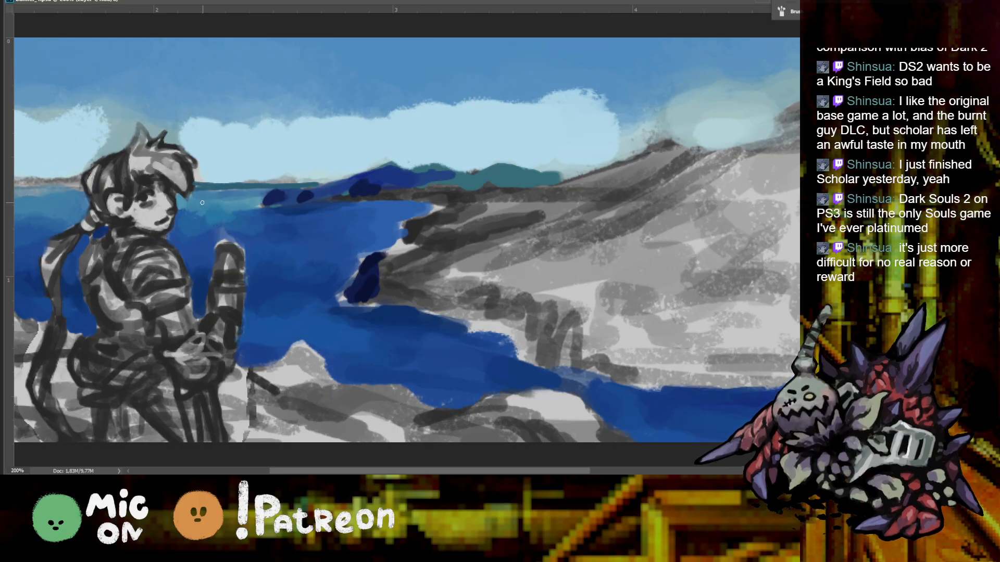
mouse_move(195, 185)
mouse_down()
mouse_move(334, 181)
mouse_move(200, 187)
mouse_move(172, 213)
mouse_move(282, 215)
mouse_up()
key(ctrl+minus)
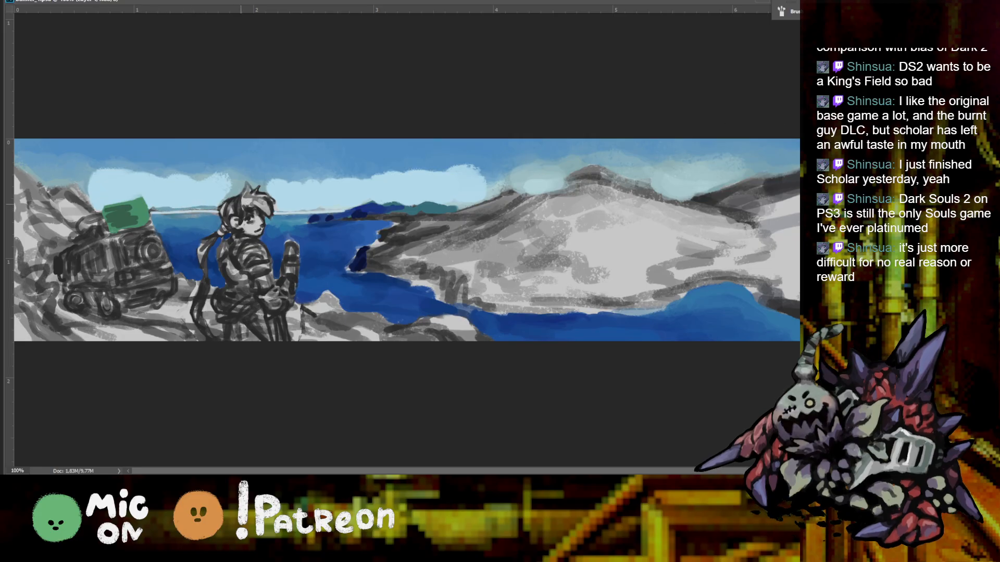
Paint a low range of muted teal hills along the horizon on both sides of the figure
drag(309, 207, 319, 210)
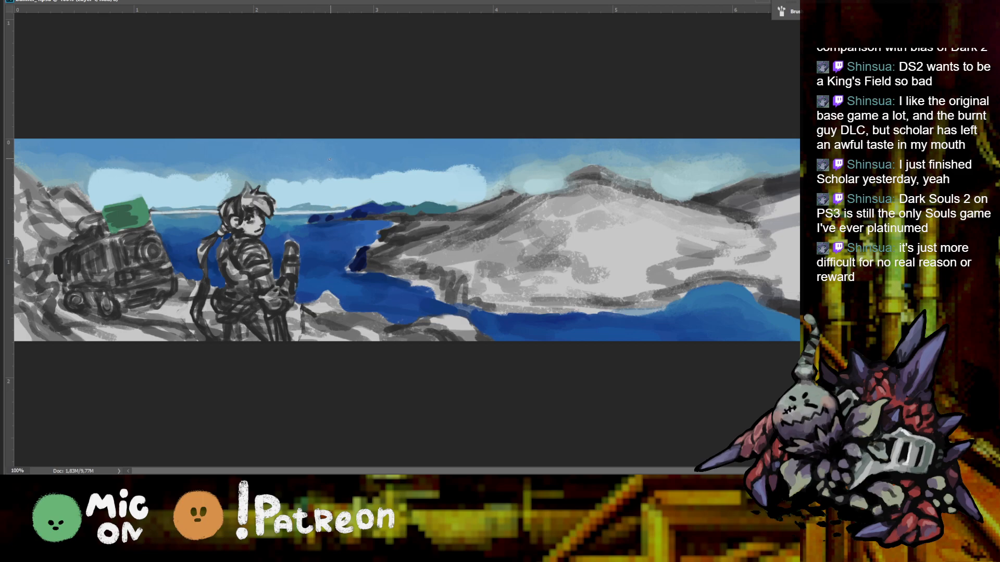
key(ctrl+plus)
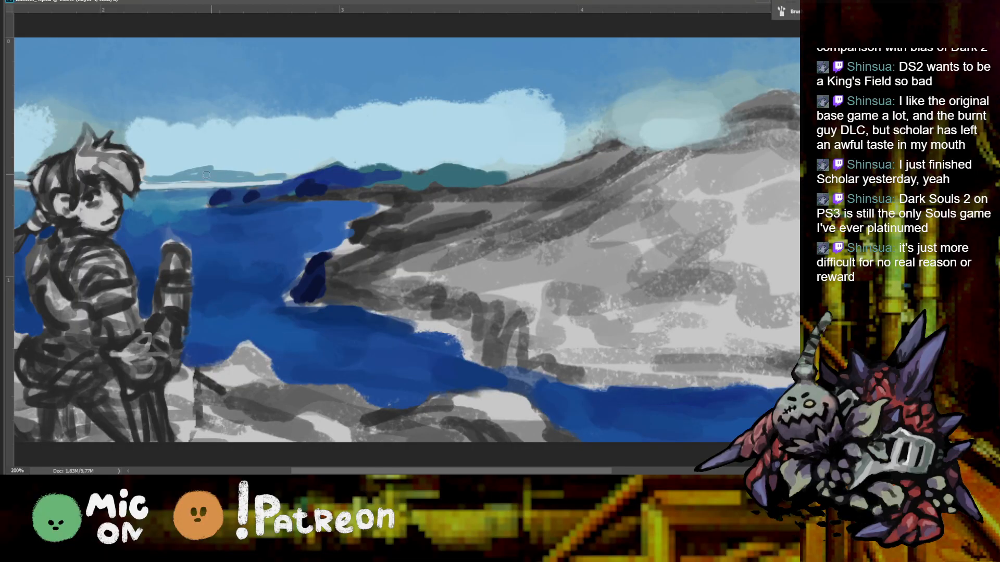
mouse_move(147, 181)
mouse_down()
mouse_move(182, 169)
mouse_move(273, 172)
mouse_move(270, 164)
mouse_move(249, 163)
mouse_move(261, 168)
mouse_move(246, 173)
mouse_move(262, 173)
mouse_move(230, 163)
mouse_move(281, 162)
mouse_move(183, 160)
mouse_up()
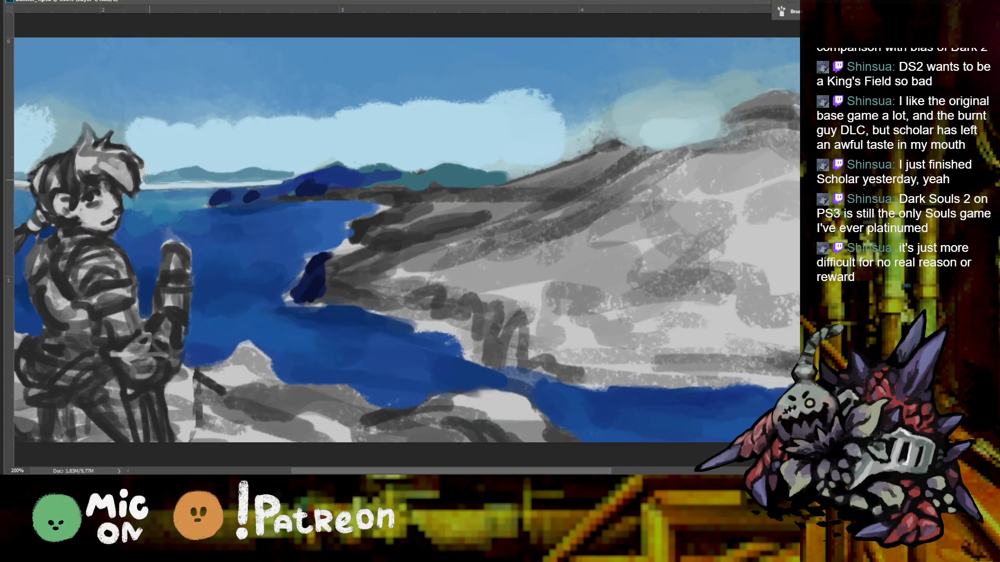
scroll(144, 178, down, 2)
scroll(216, 176, up, 2)
mouse_move(205, 175)
mouse_down()
mouse_move(328, 173)
mouse_move(284, 174)
mouse_move(316, 161)
mouse_up()
alt+click(273, 160)
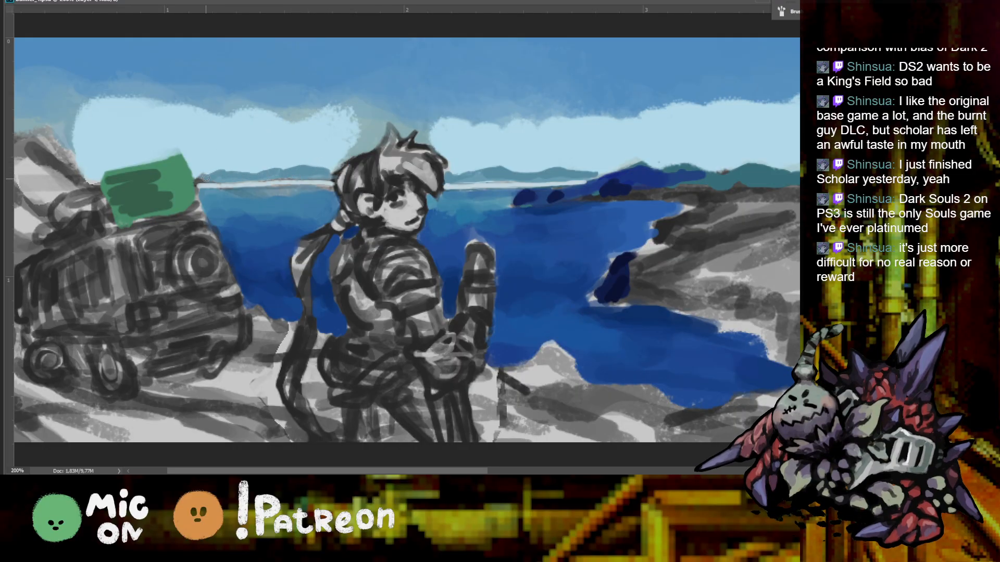
Examine the distant hills, headland and cloud bank both close up and within the whole banner
key(ctrl+minus)
key(ctrl+plus)
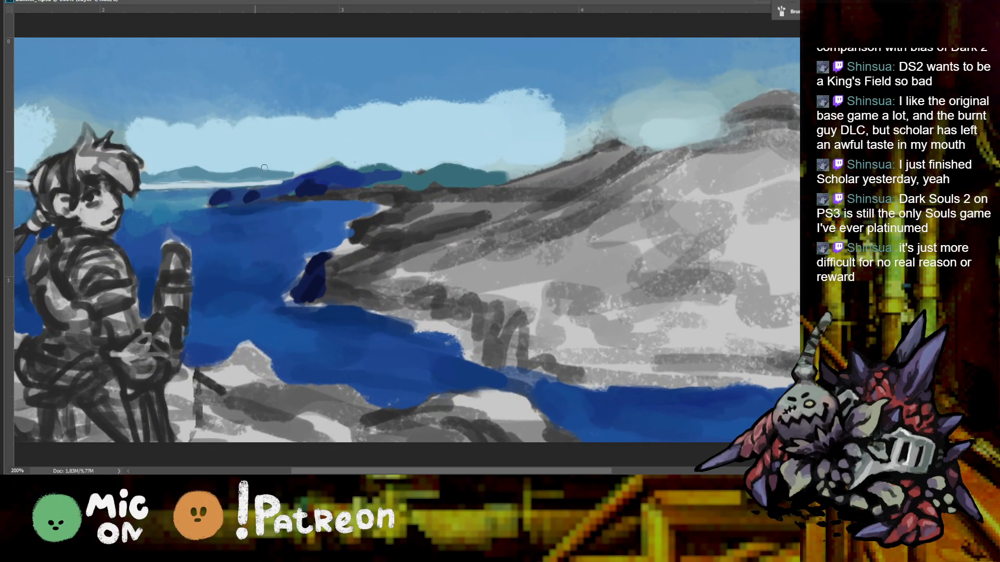
key(ctrl+minus)
key(ctrl+plus)
drag(214, 201, 461, 201)
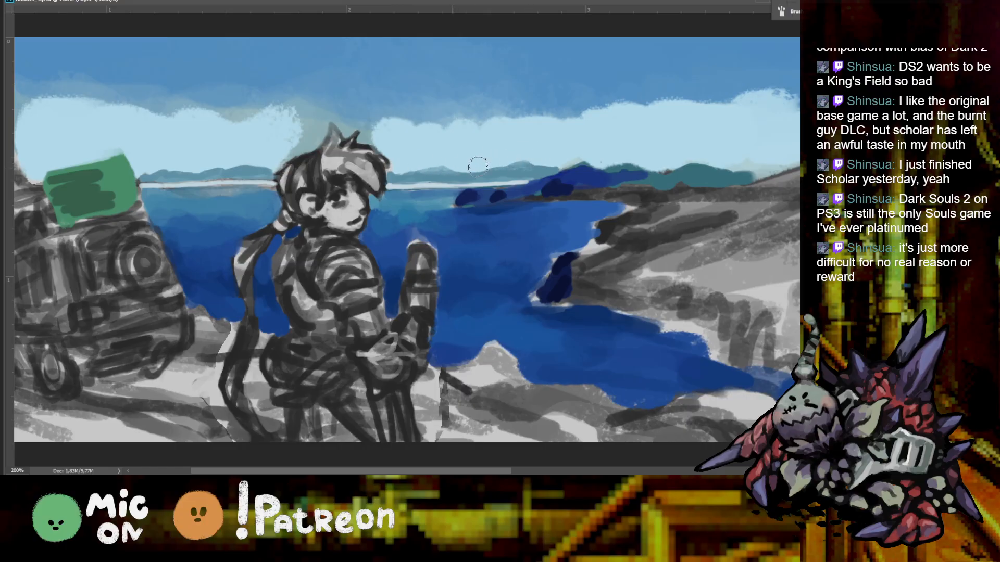
key(ctrl+minus)
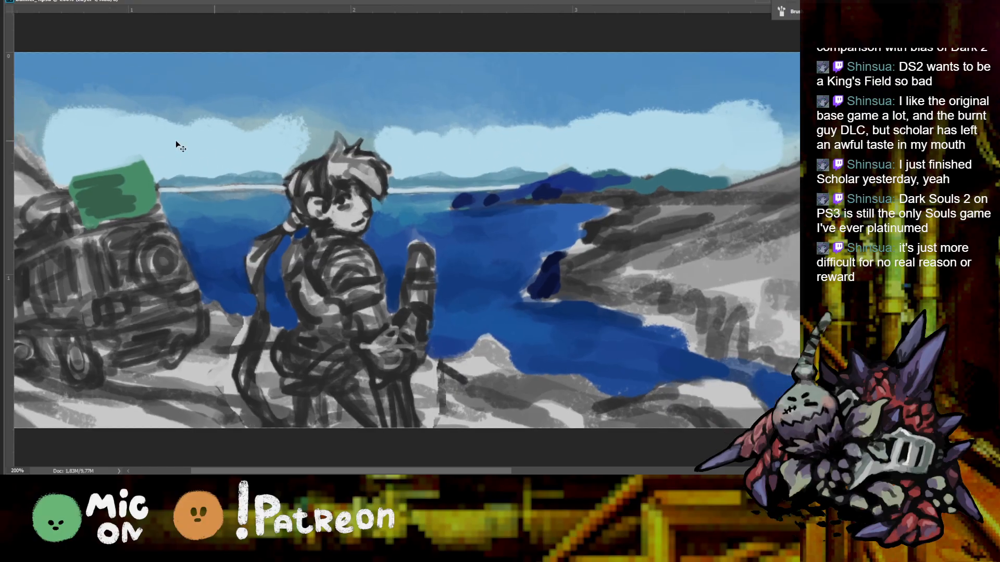
key(ctrl+minus)
key(ctrl+minus)
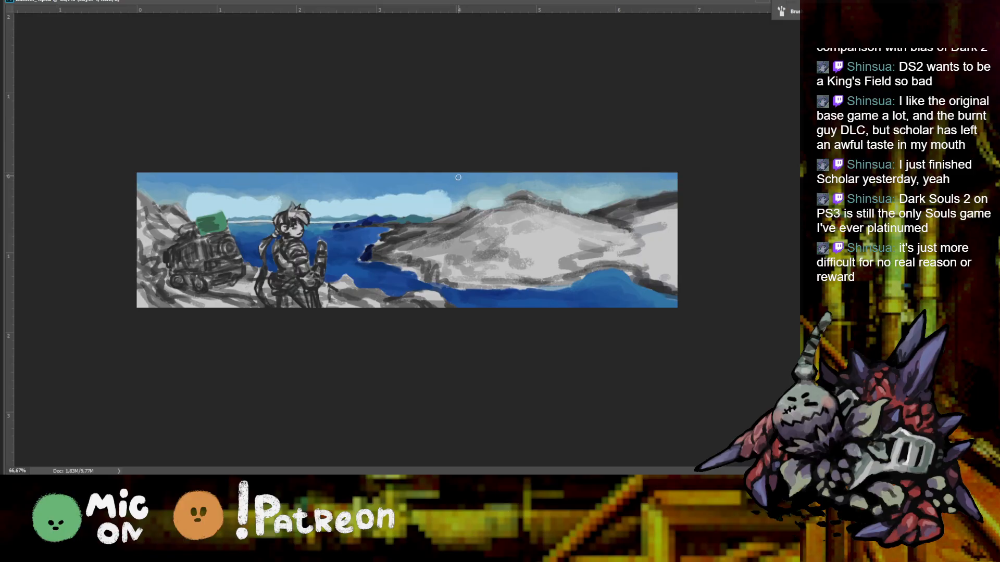
key(ctrl+plus)
key(ctrl+plus)
scroll(420, 230, left, 1)
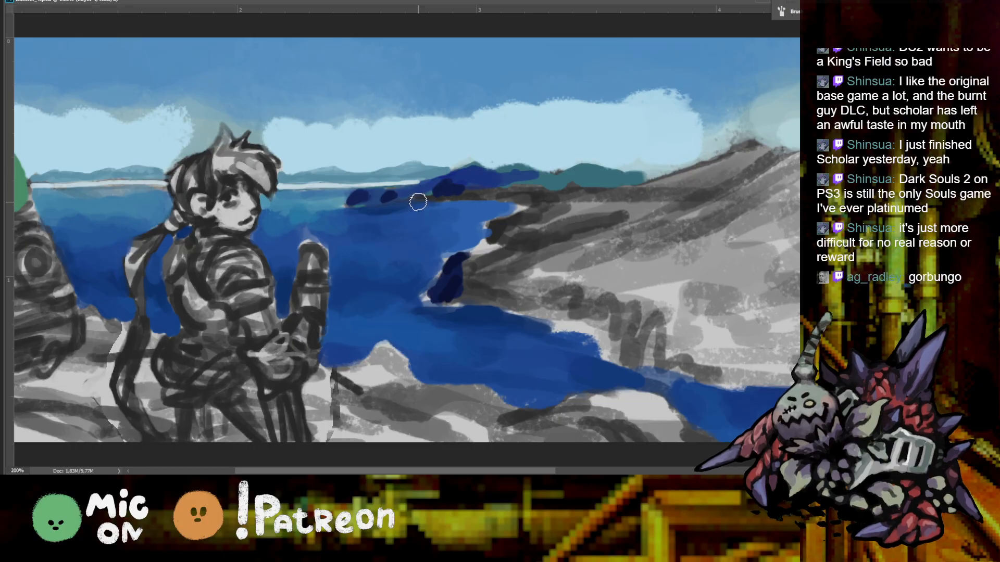
alt+click(421, 172)
alt+click(425, 171)
alt+click(430, 167)
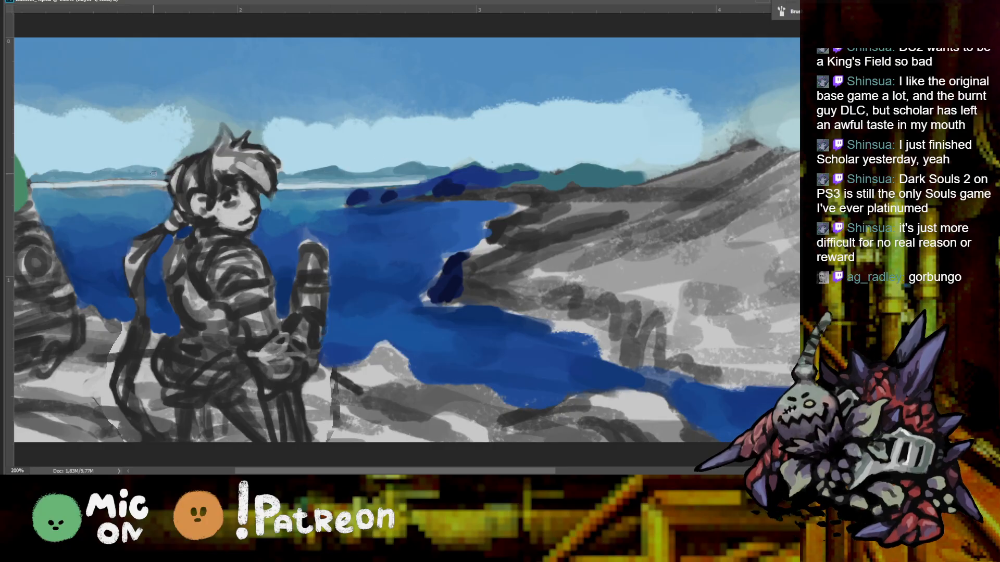
alt+click(113, 165)
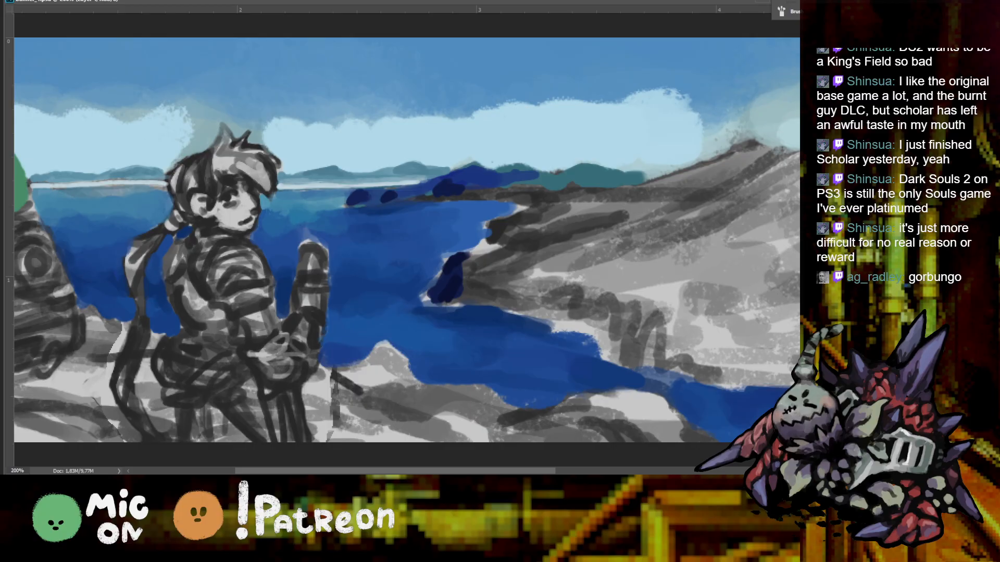
drag(365, 159, 345, 164)
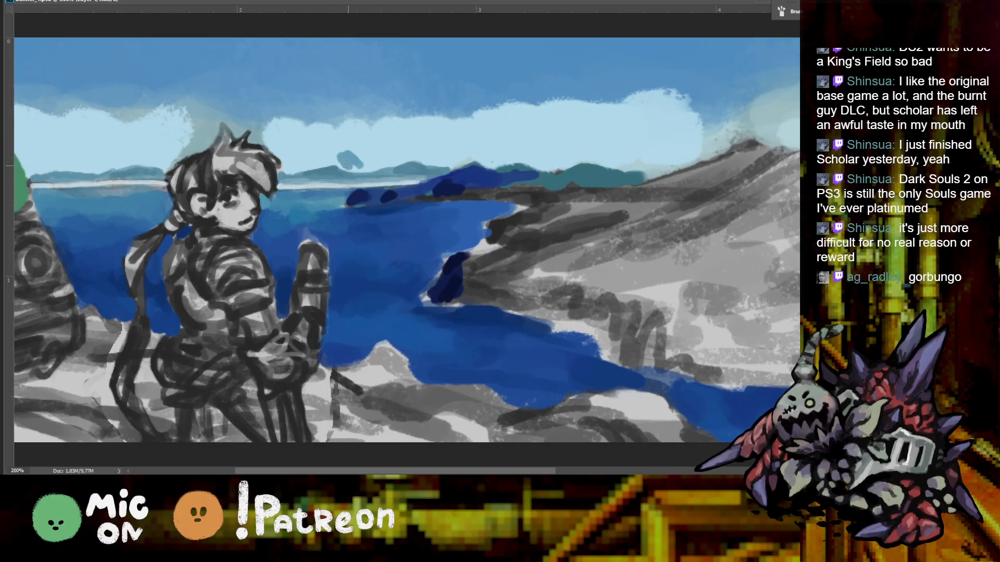
key(ctrl+z)
Cover the stray teal mark in the cloud above the waterline with pale cloud blue
alt+click(390, 158)
key(bracketright)
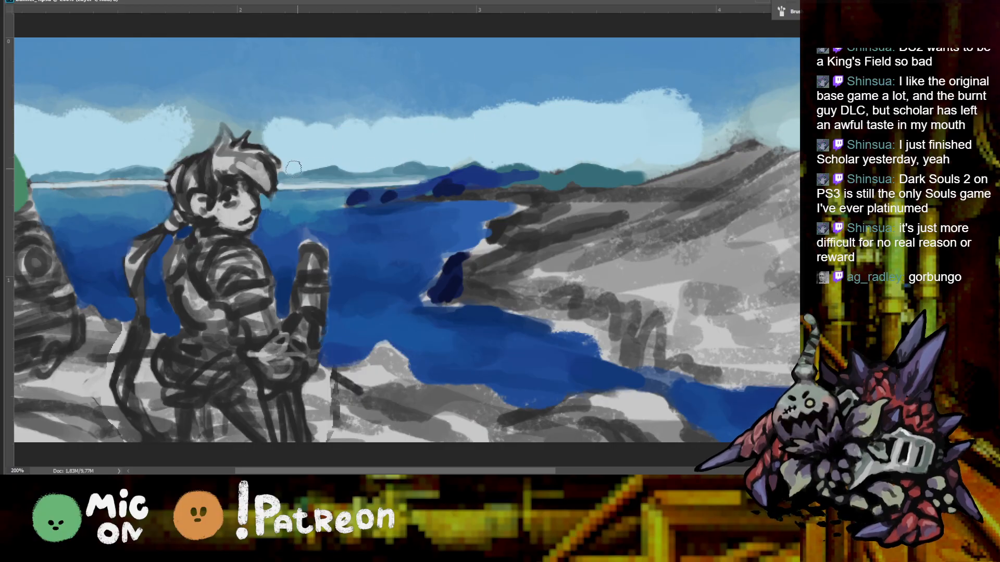
alt+click(331, 172)
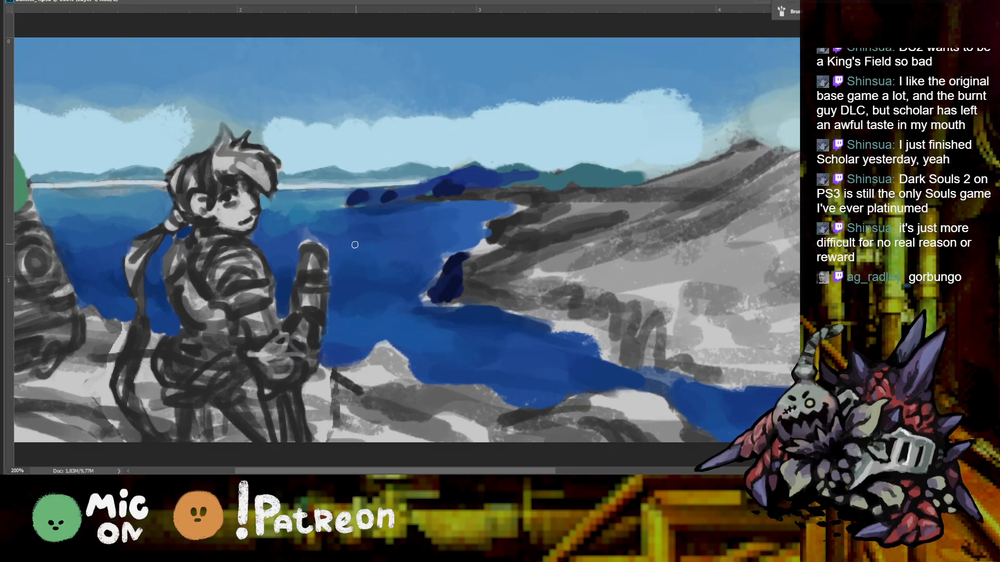
Repaint the teal hills between the deep blue headland and the grey mountain in muted dark blue with uneven peaks
scroll(356, 254, down, 3)
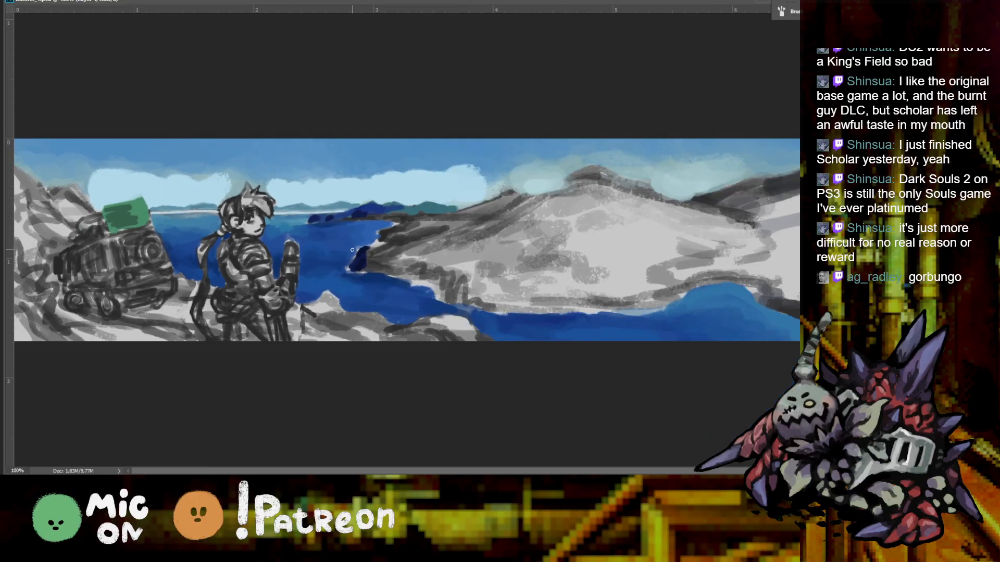
scroll(270, 203, up, 4)
mouse_move(270, 203)
mouse_down()
mouse_move(413, 235)
mouse_move(423, 248)
mouse_up()
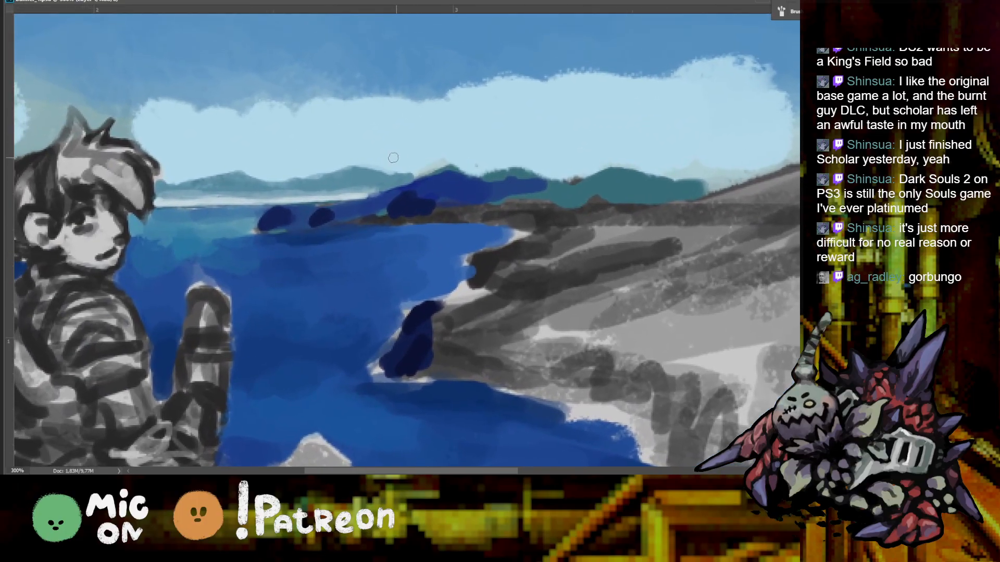
alt+click(372, 158)
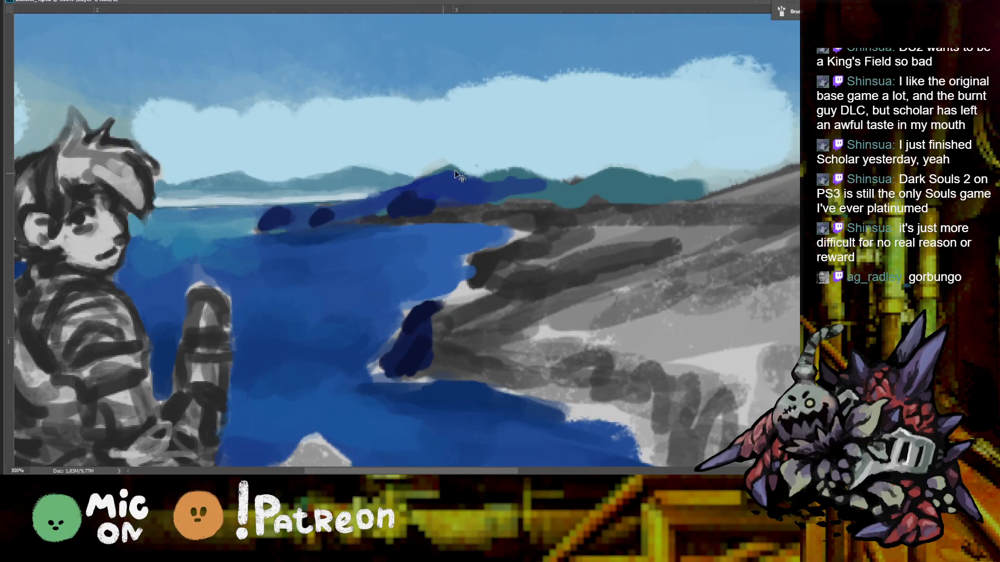
scroll(422, 161, down, 1)
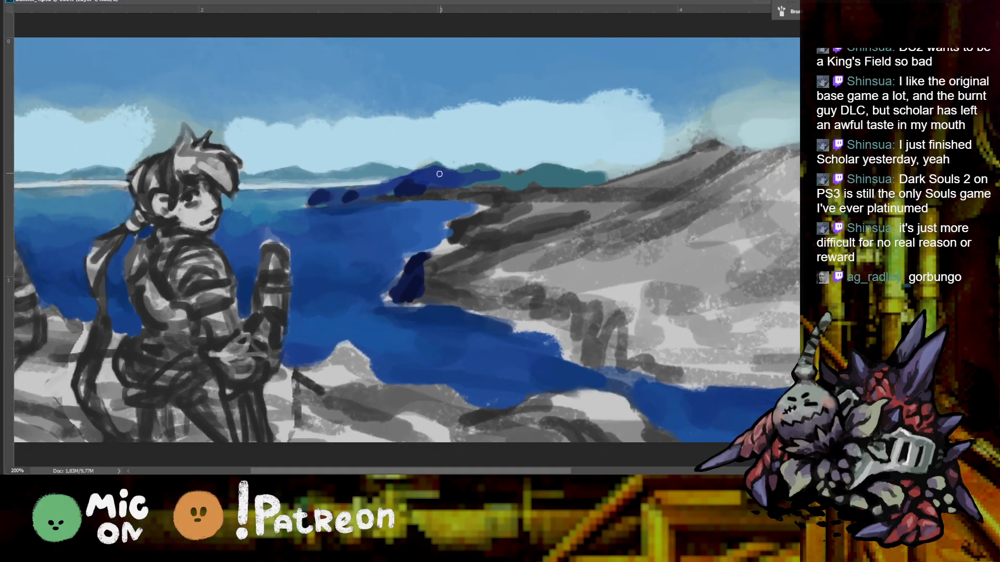
mouse_move(459, 175)
mouse_down()
mouse_move(561, 177)
mouse_move(540, 178)
mouse_move(552, 170)
mouse_move(540, 179)
mouse_move(613, 182)
mouse_up()
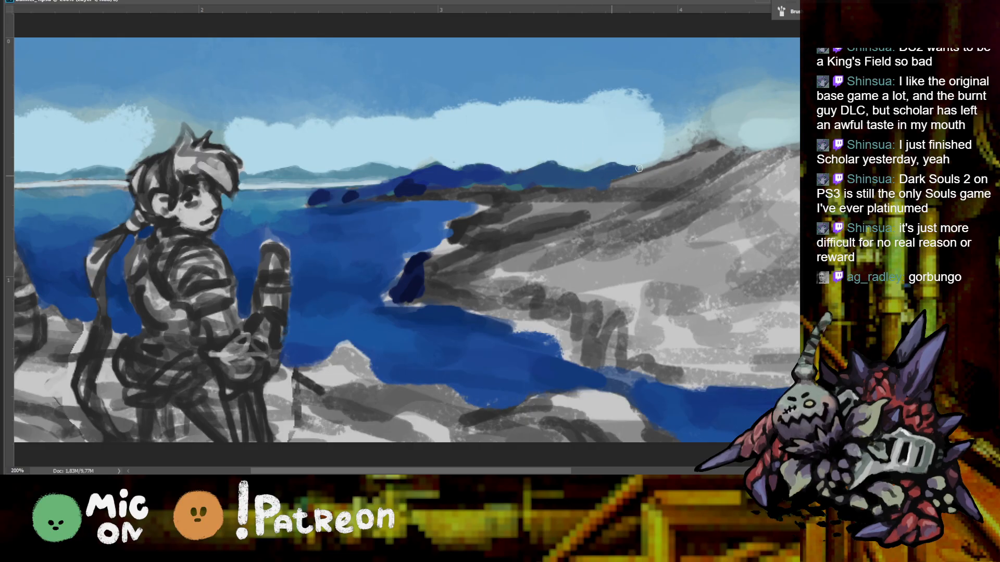
Enlarge the dark navy rock at the far tip of the headland with a raised top
key(ctrl+minus)
scroll(433, 173, up, 1)
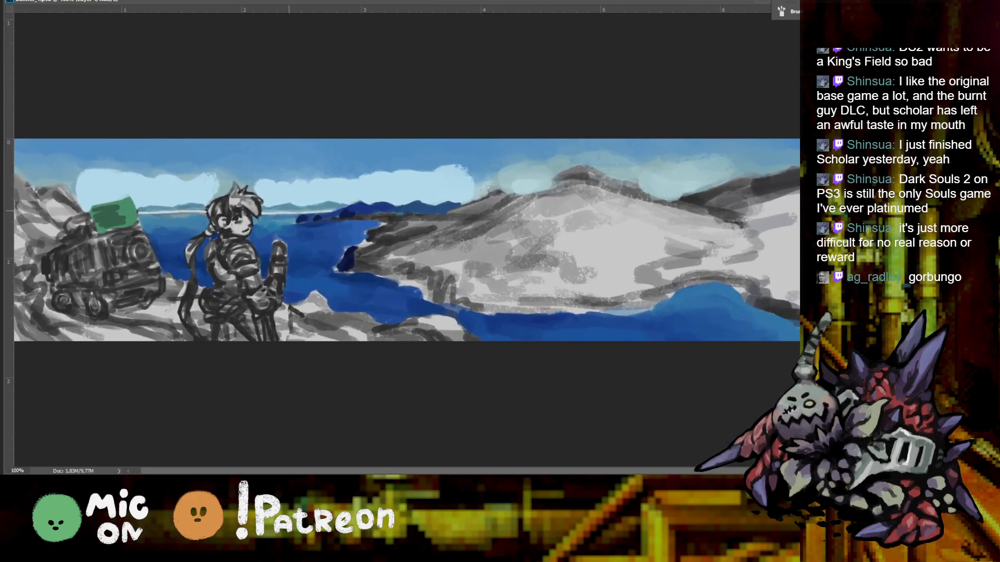
alt+click(302, 214)
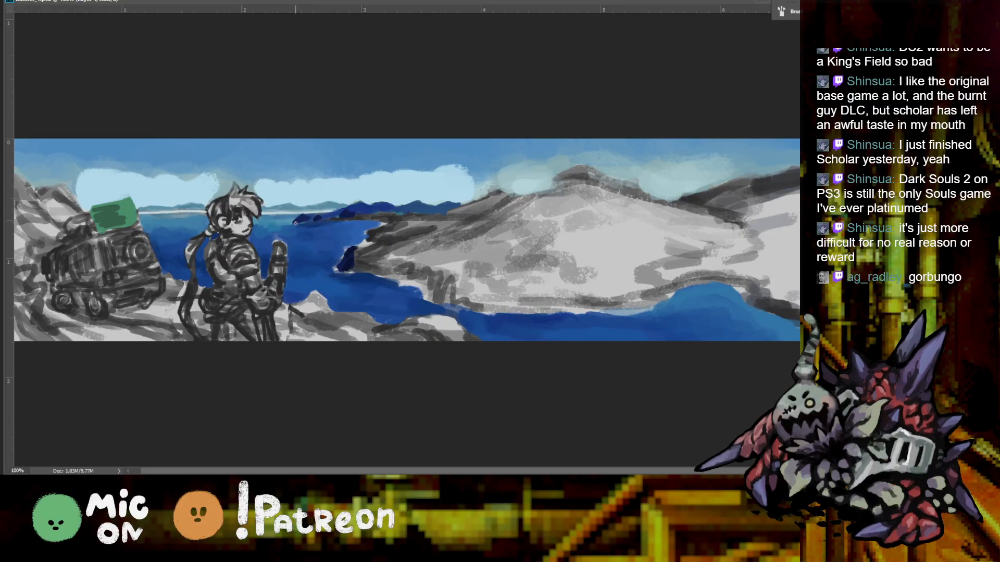
alt+click(280, 222)
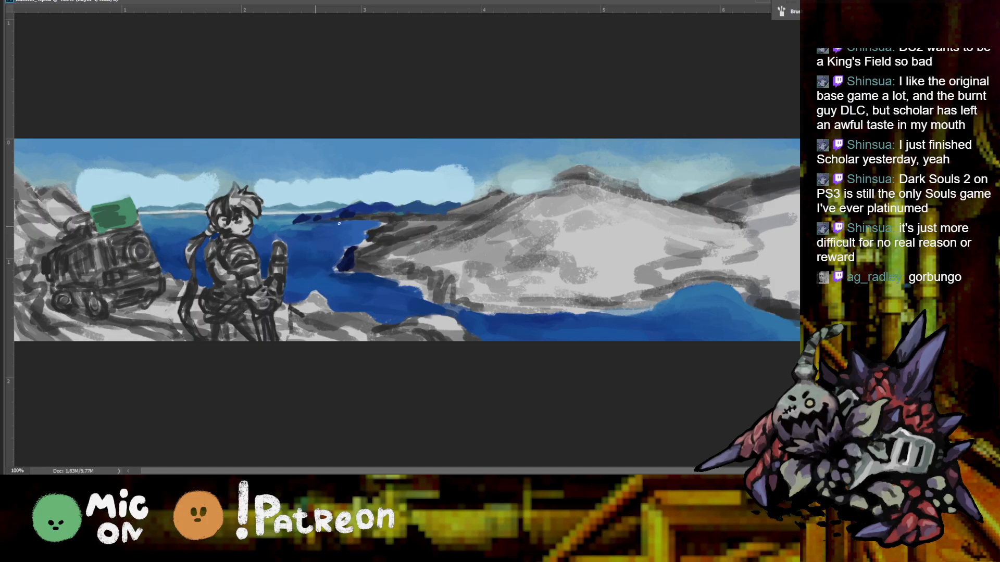
key(ctrl+minus)
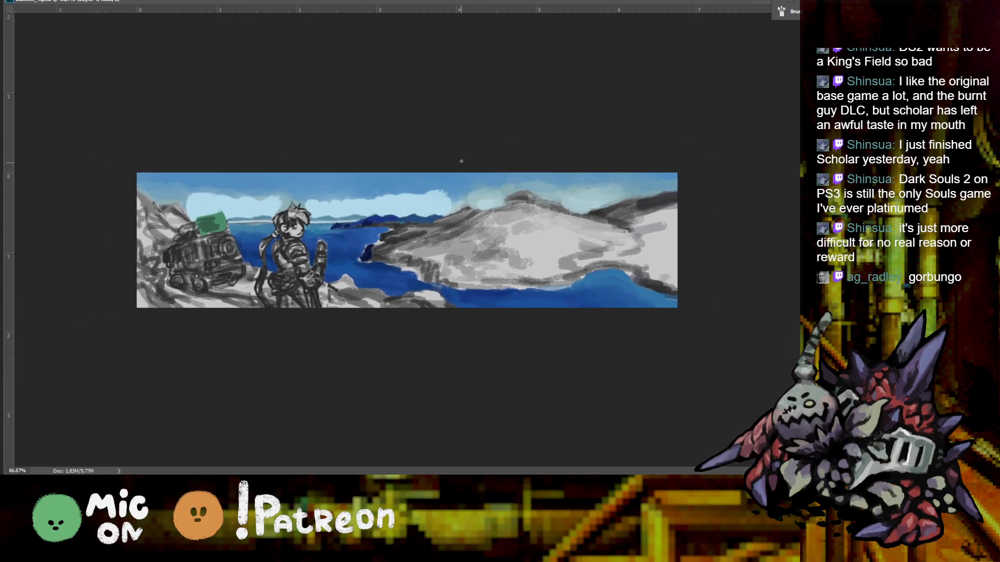
key(ctrl+plus)
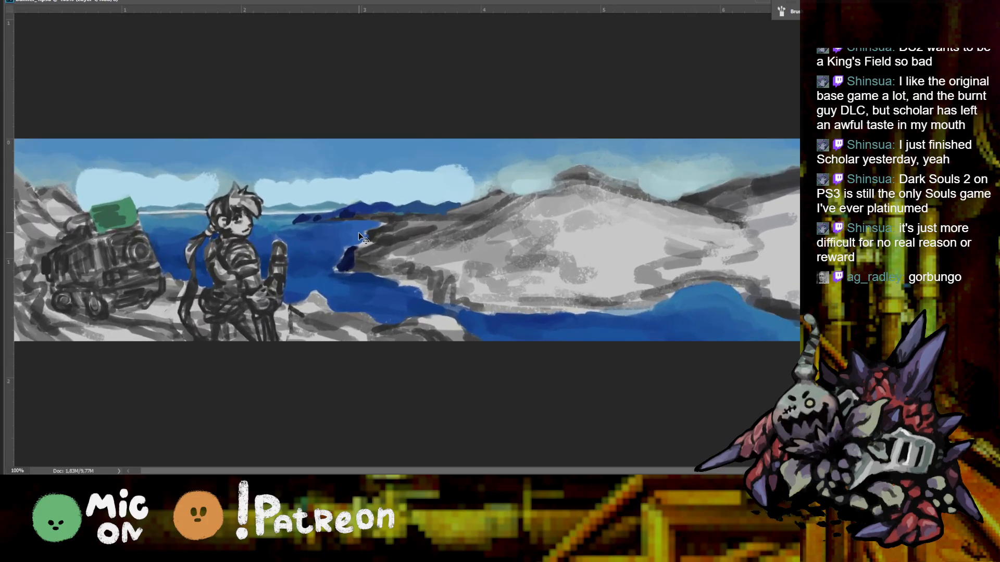
key(ctrl+plus)
key(ctrl+minus)
key(ctrl+plus)
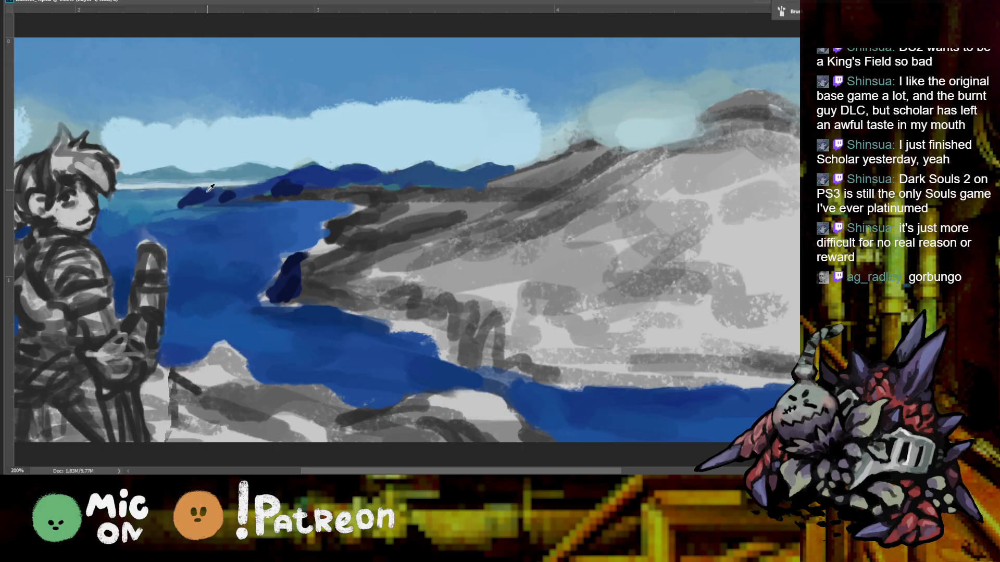
drag(227, 192, 201, 185)
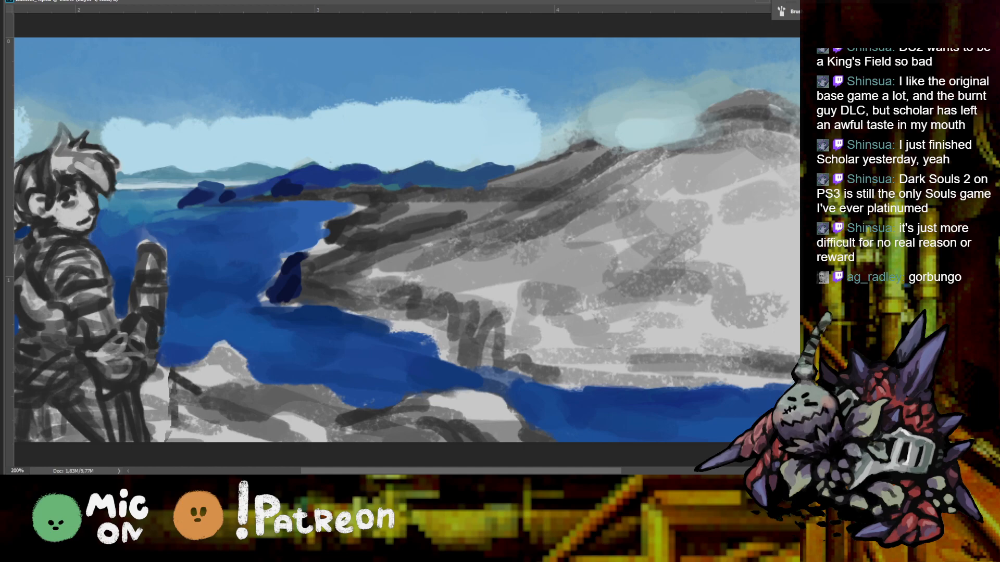
Examine the recoloured hills and headland rocks within the whole banner
key(ctrl+minus)
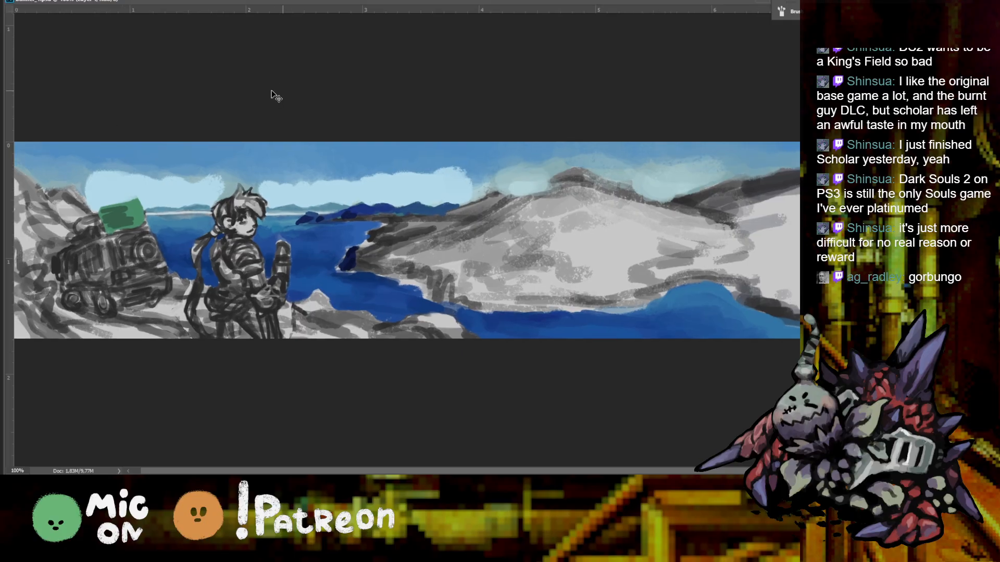
key(ctrl+minus)
key(ctrl+plus)
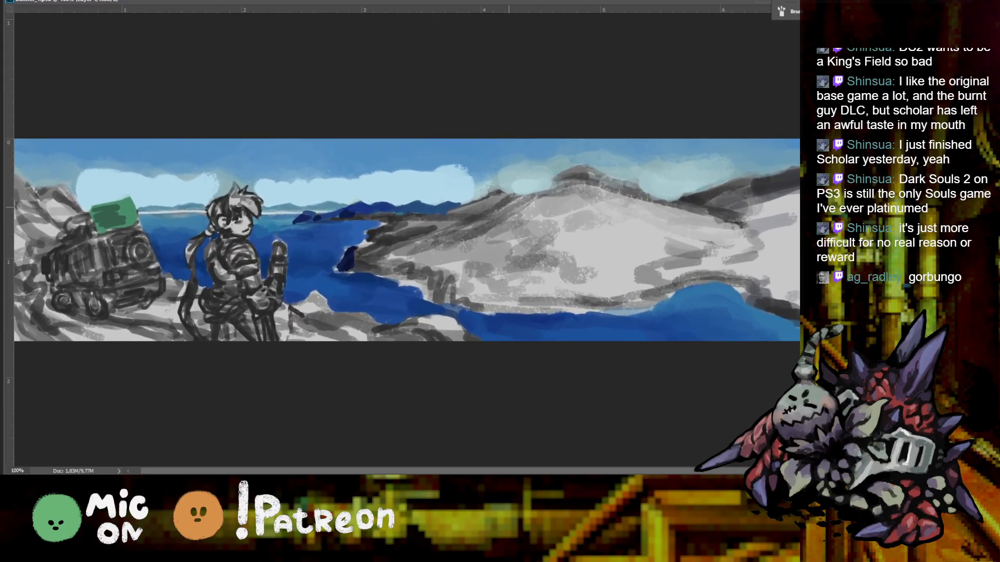
key(ctrl+minus)
key(ctrl+minus)
key(ctrl+plus)
key(ctrl+plus)
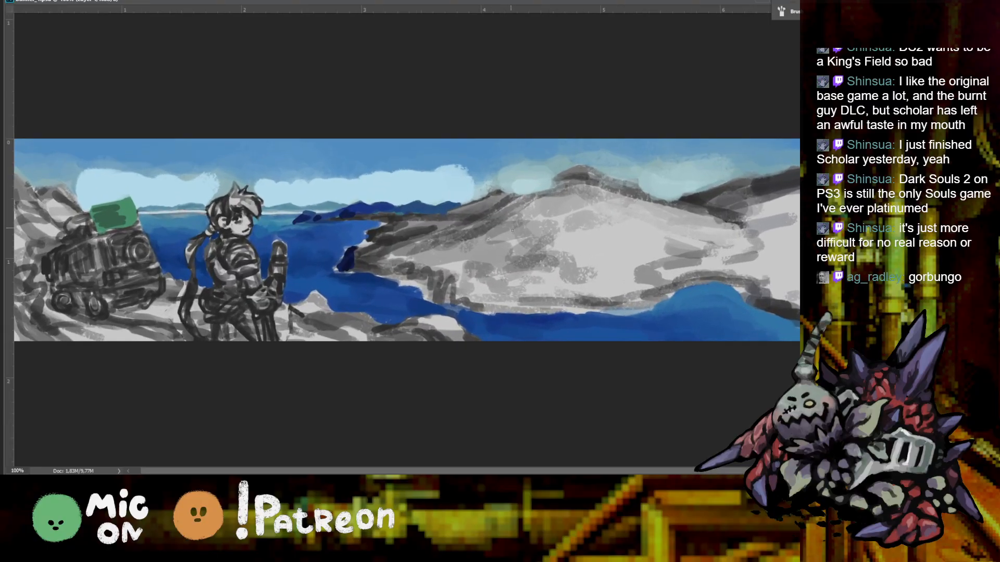
Block in flat olive green on the large central hill, the slope at the far right and the near peninsula
alt+click(513, 237)
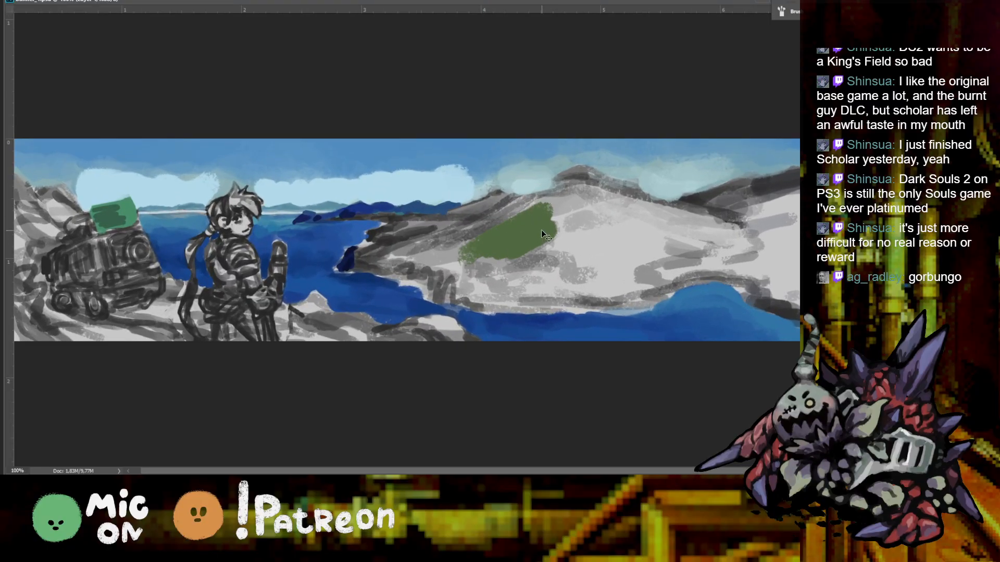
key(ctrl+minus)
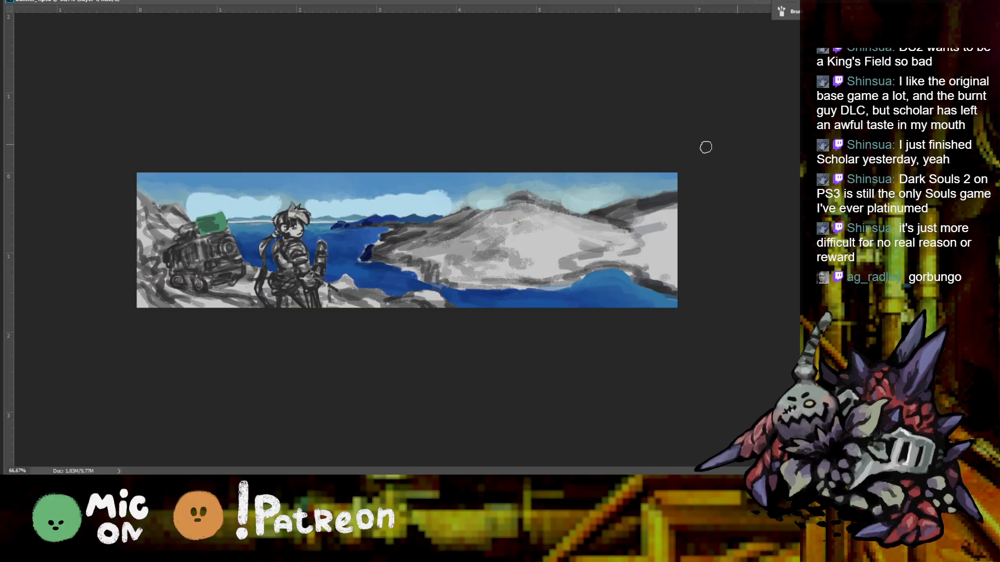
mouse_move(501, 226)
mouse_down()
mouse_move(484, 240)
mouse_move(526, 209)
mouse_move(550, 221)
mouse_move(515, 226)
mouse_move(567, 242)
mouse_up()
mouse_move(622, 219)
mouse_down()
mouse_move(656, 224)
mouse_move(669, 244)
mouse_move(641, 245)
mouse_up()
mouse_move(499, 231)
mouse_down()
mouse_move(462, 234)
mouse_move(503, 215)
mouse_move(381, 248)
mouse_move(419, 245)
mouse_up()
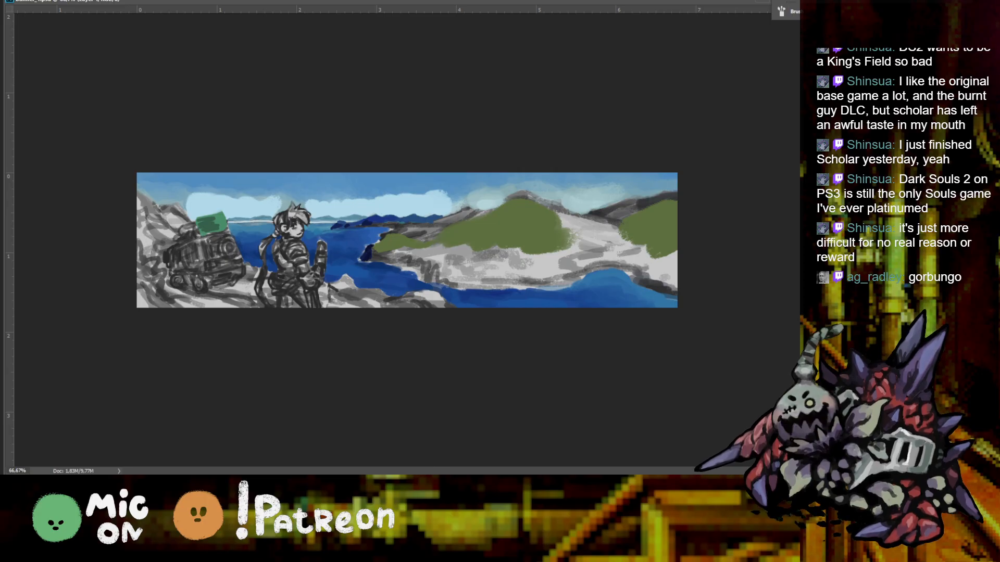
Paint dark green and navy shadows along the ridge between the peninsula and the large green hill
drag(398, 232, 435, 234)
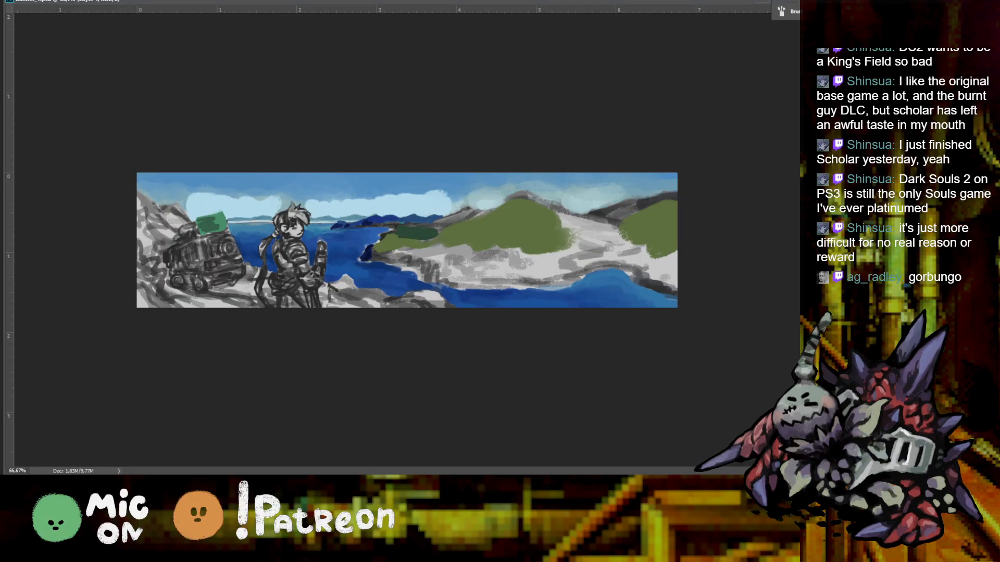
drag(403, 233, 402, 233)
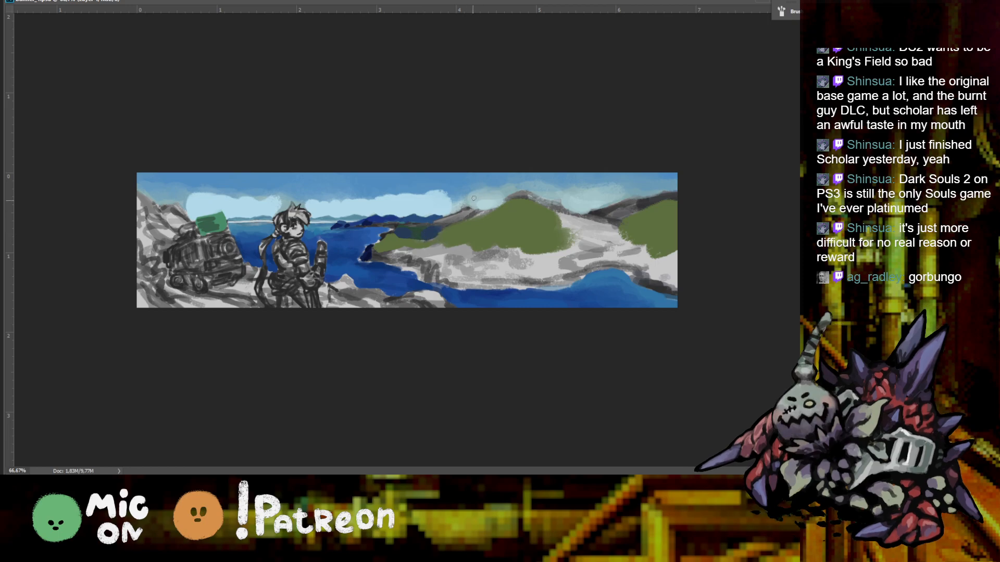
alt+click(367, 221)
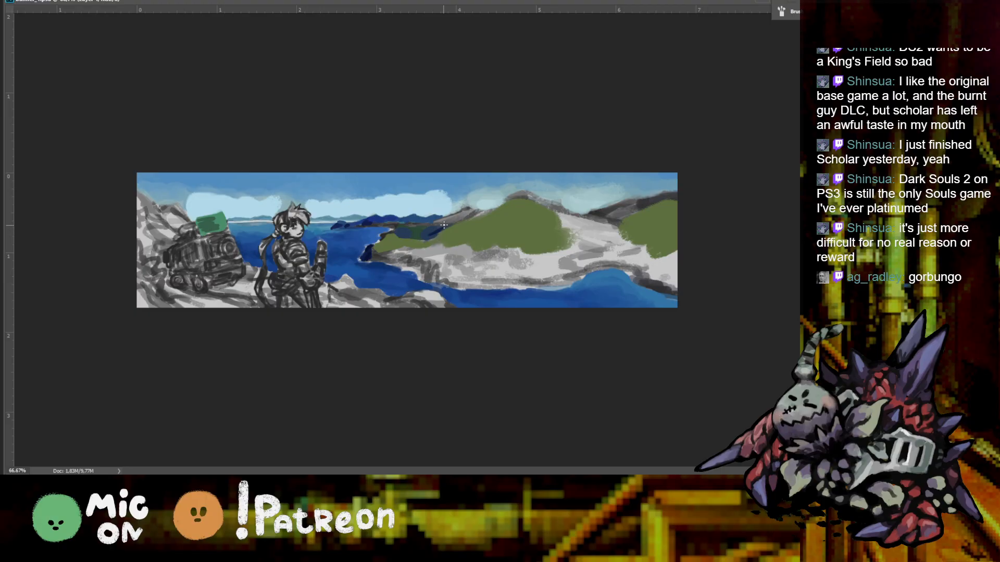
drag(457, 221, 422, 235)
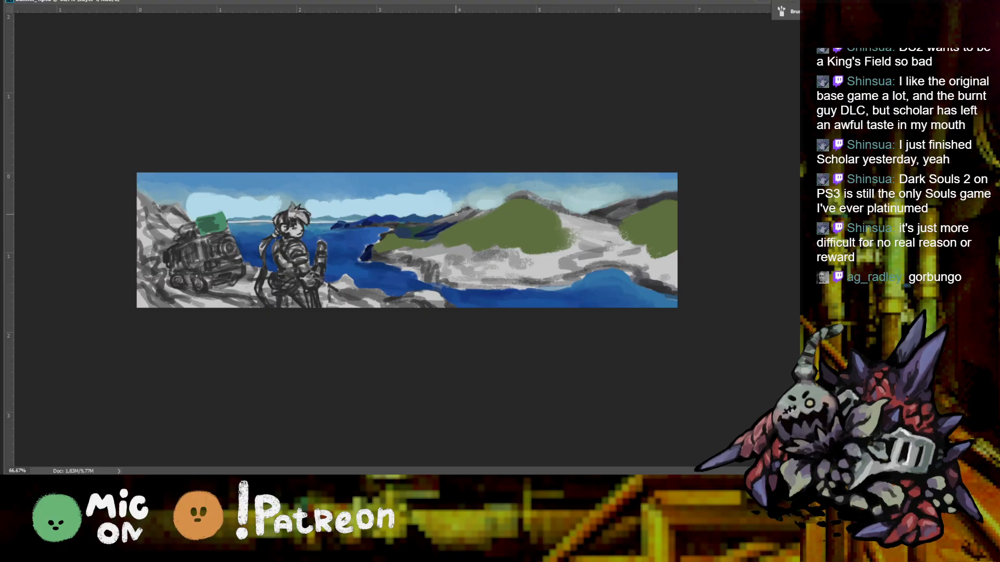
mouse_move(469, 218)
mouse_down()
mouse_move(448, 229)
mouse_move(465, 218)
mouse_up()
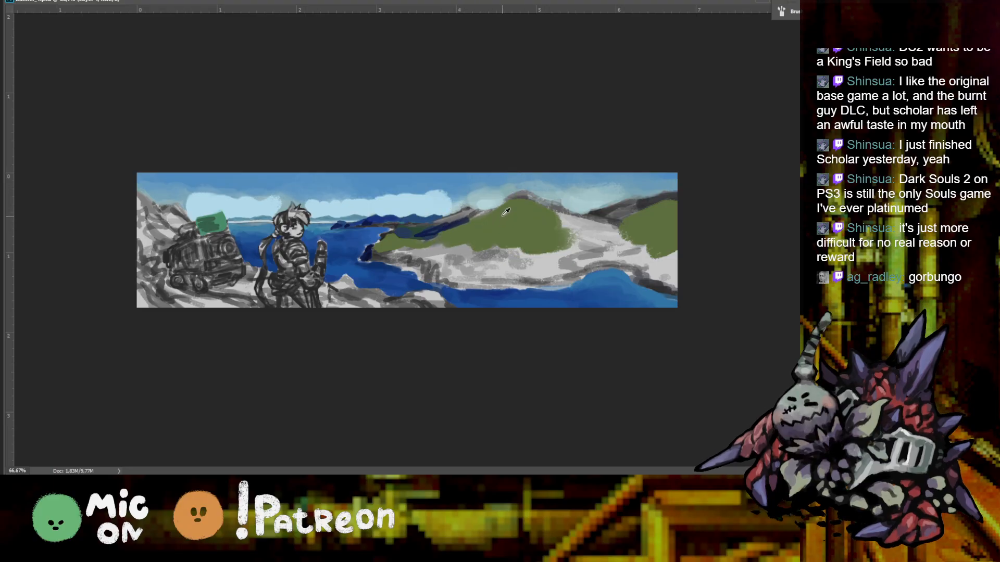
Paint the grey ridge behind the far-right green slope with navy shadows and dark green hilltops
alt+click(447, 229)
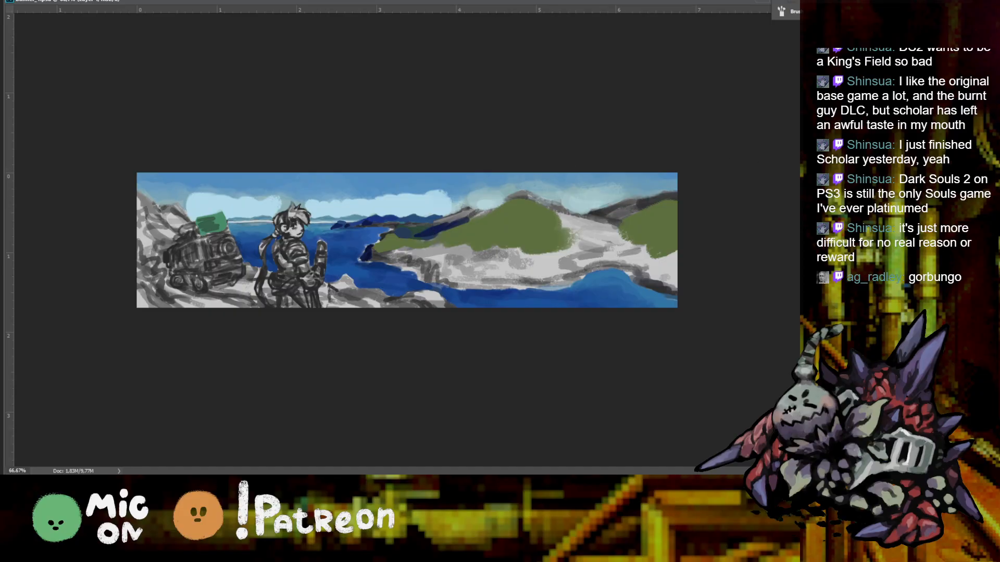
drag(598, 218, 627, 210)
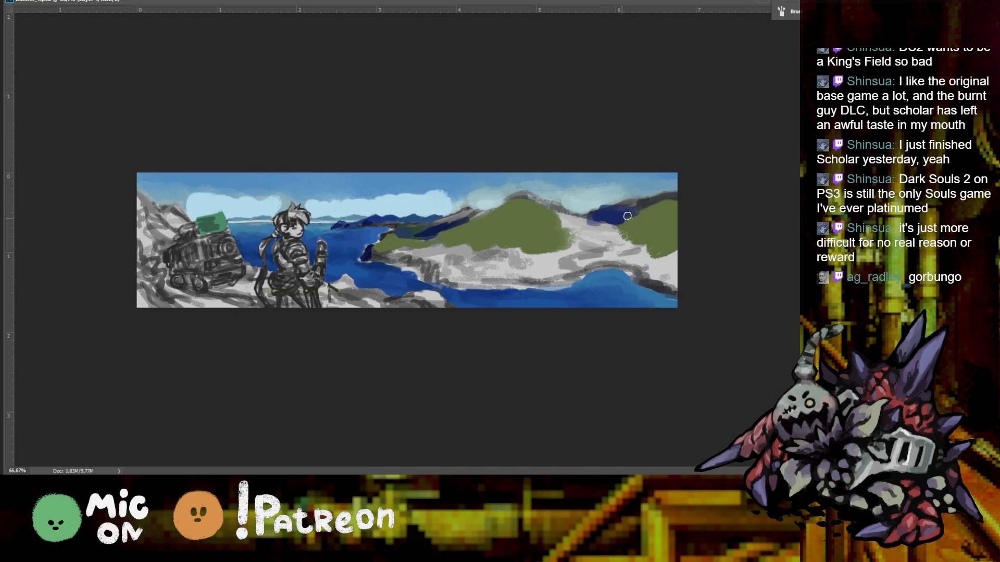
drag(613, 209, 657, 190)
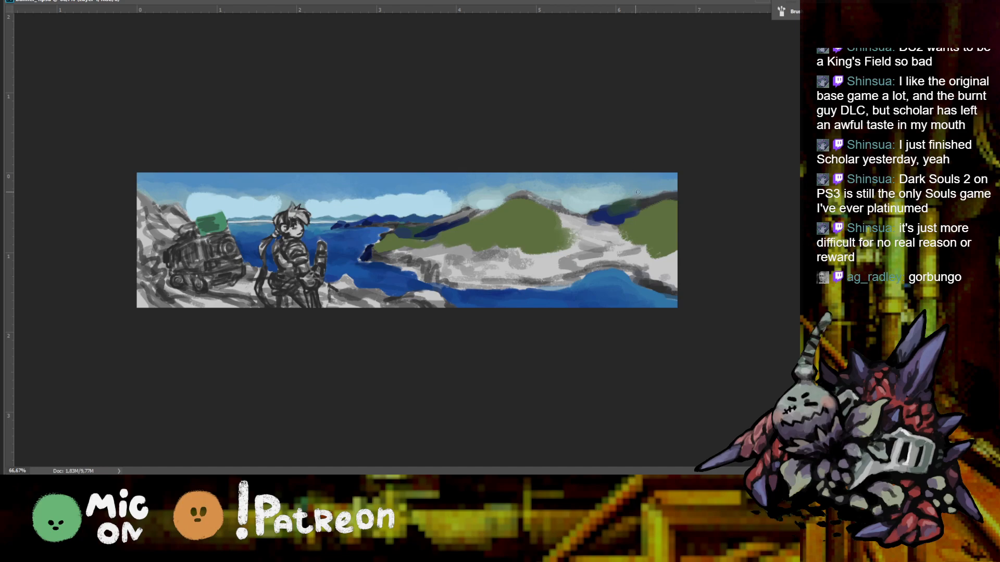
drag(632, 195, 677, 178)
key(ctrl+z)
mouse_move(631, 202)
mouse_down()
mouse_move(569, 207)
mouse_move(608, 206)
mouse_up()
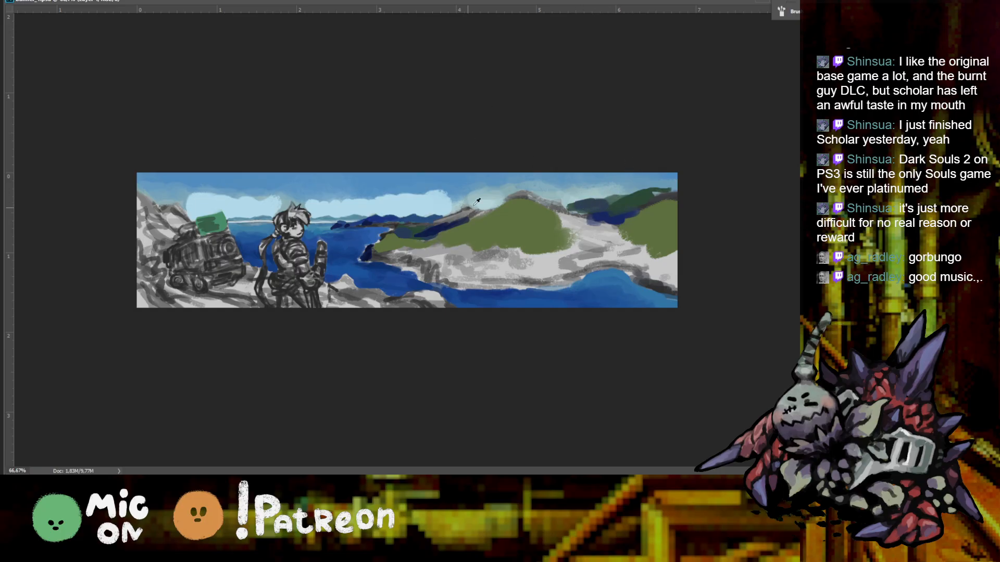
Rework the sky with broad pale blue swaths and loose diagonal mid-blue streaks above the cloud bank
mouse_move(600, 184)
mouse_down()
mouse_move(562, 193)
mouse_move(638, 170)
mouse_move(665, 169)
mouse_move(667, 179)
mouse_move(588, 186)
mouse_move(567, 174)
mouse_move(501, 190)
mouse_move(500, 178)
mouse_move(423, 200)
mouse_move(428, 165)
mouse_move(346, 204)
mouse_move(348, 177)
mouse_move(301, 198)
mouse_move(283, 192)
mouse_move(285, 173)
mouse_move(176, 195)
mouse_move(151, 175)
mouse_up()
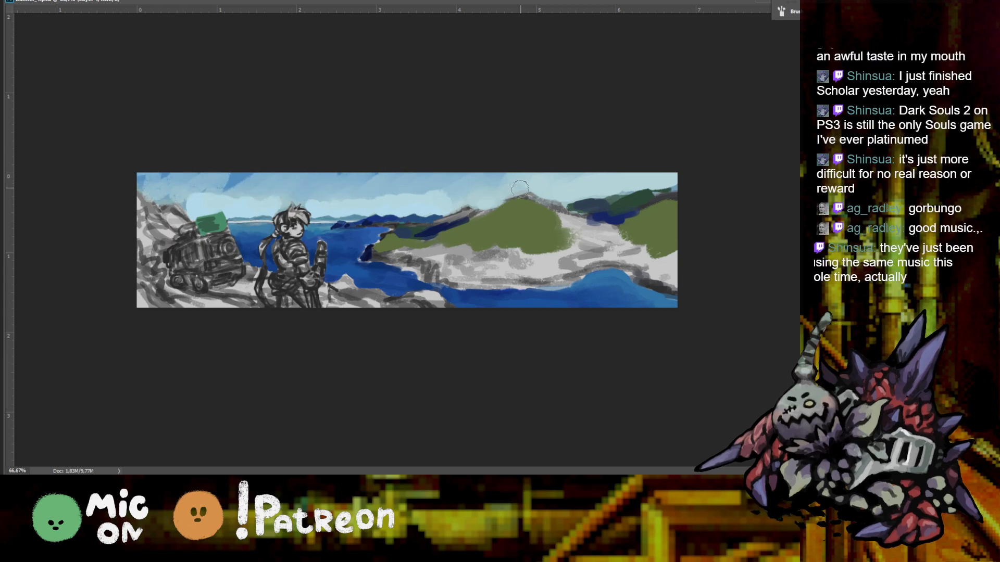
key(ctrl+plus)
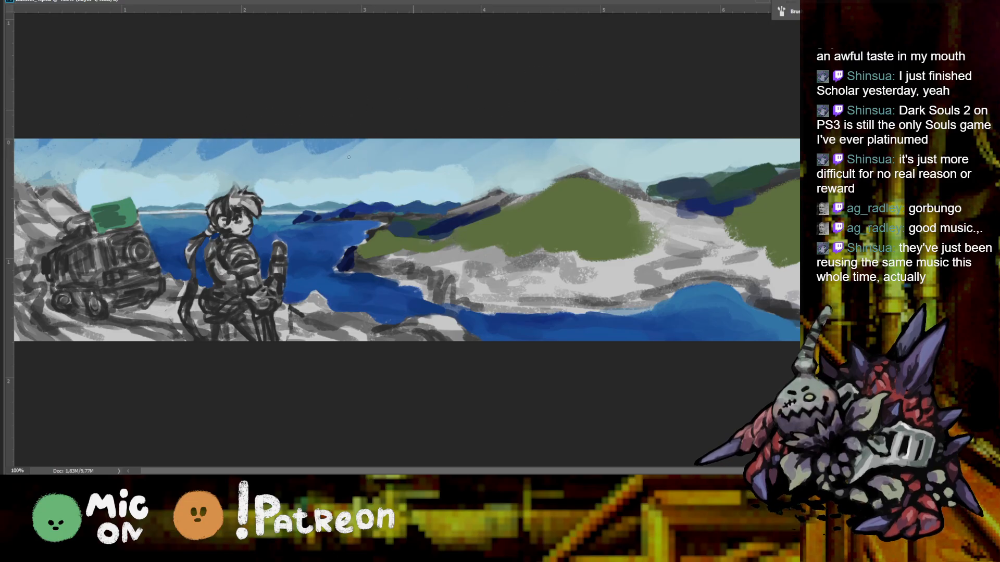
drag(365, 173, 497, 141)
drag(332, 166, 450, 166)
alt+click(411, 180)
drag(549, 148, 499, 166)
key(ctrl+minus)
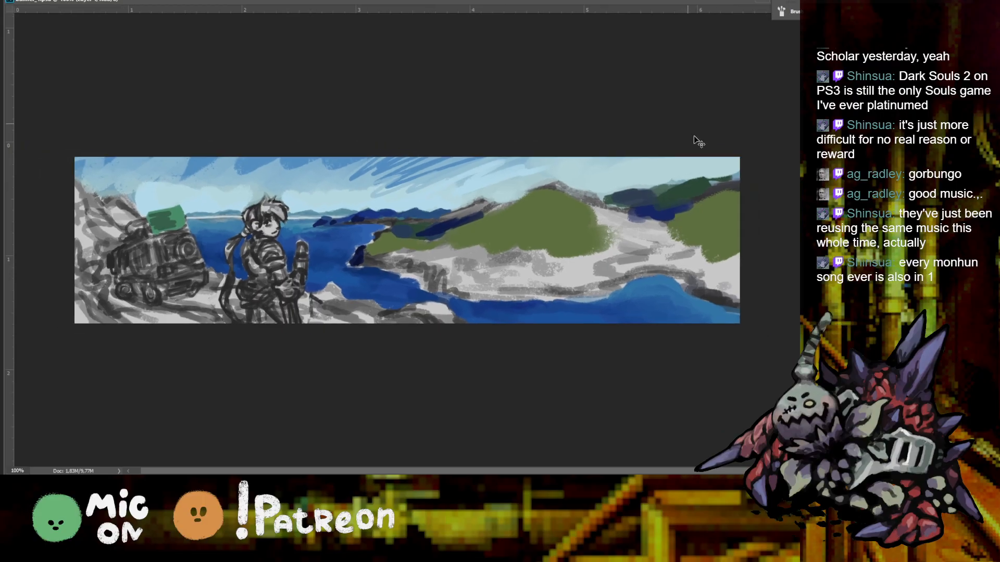
key(ctrl+plus)
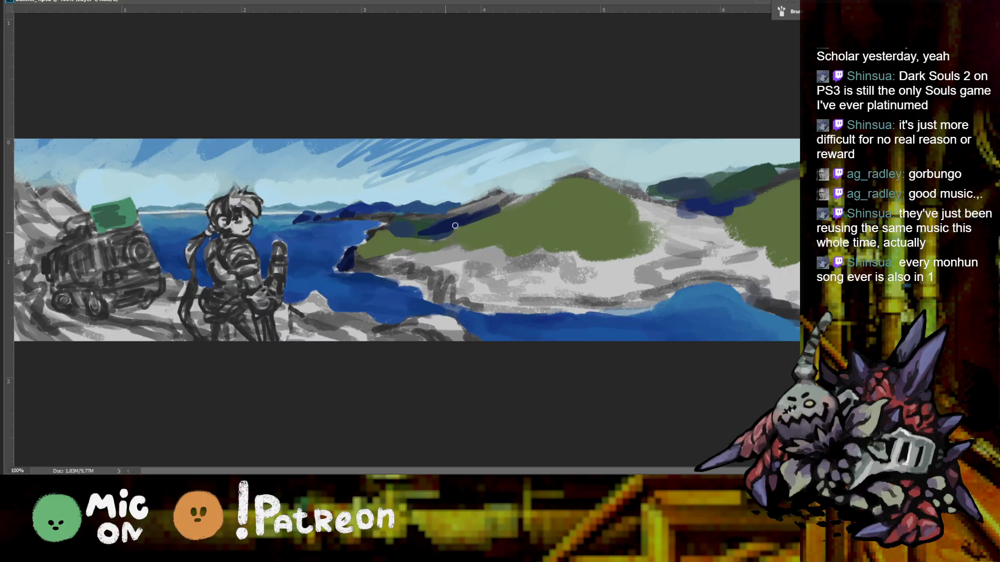
Paint a lighter yellow-green highlight along the crest and sunlit slope of the large central hill
alt+click(527, 169)
scroll(578, 151, down, 1)
scroll(578, 151, down, 1)
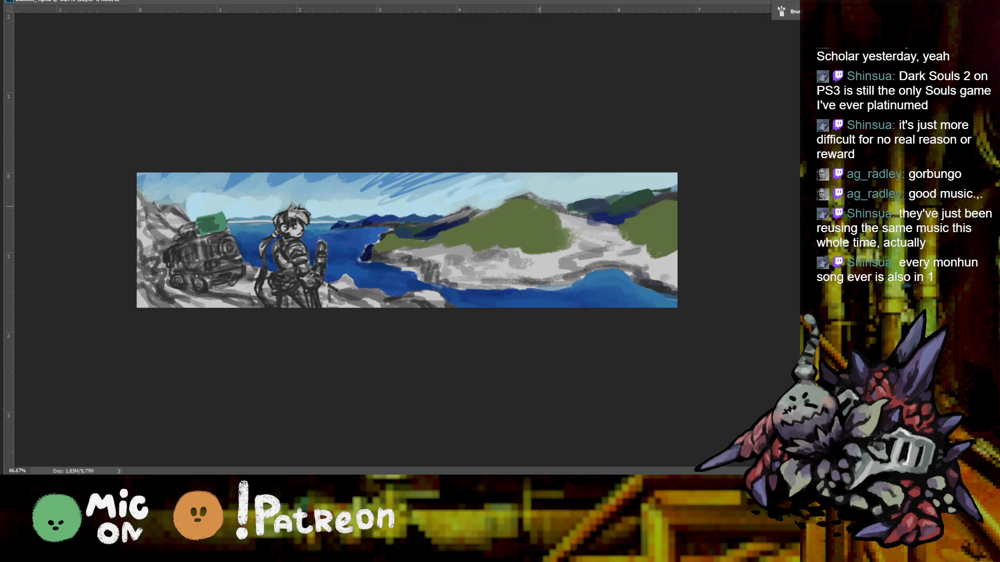
mouse_move(470, 224)
mouse_down()
mouse_move(522, 197)
mouse_move(568, 214)
mouse_move(475, 217)
mouse_up()
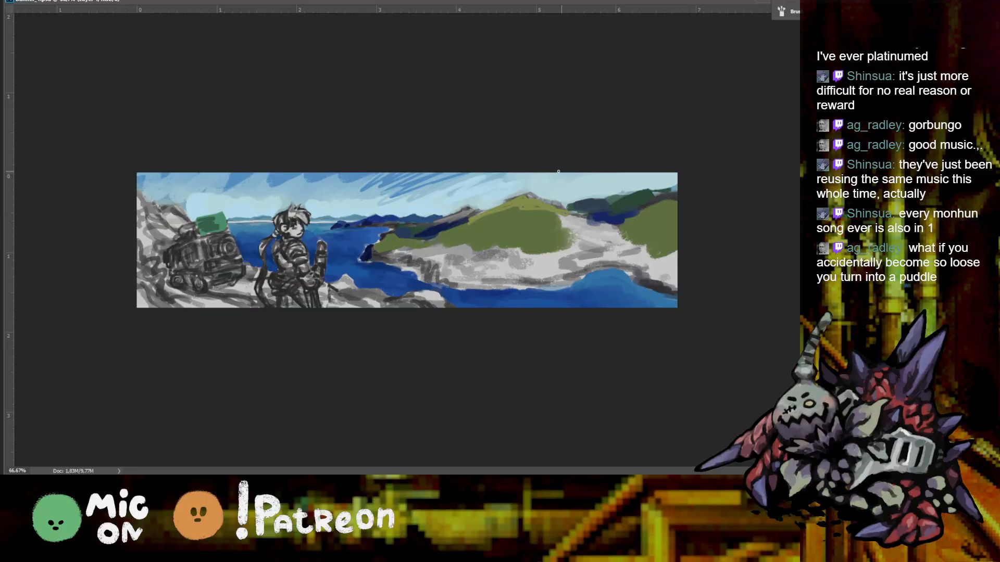
Examine the distant hills, sea and green headland of the banner painting at several zoom levels
key(ctrl+plus)
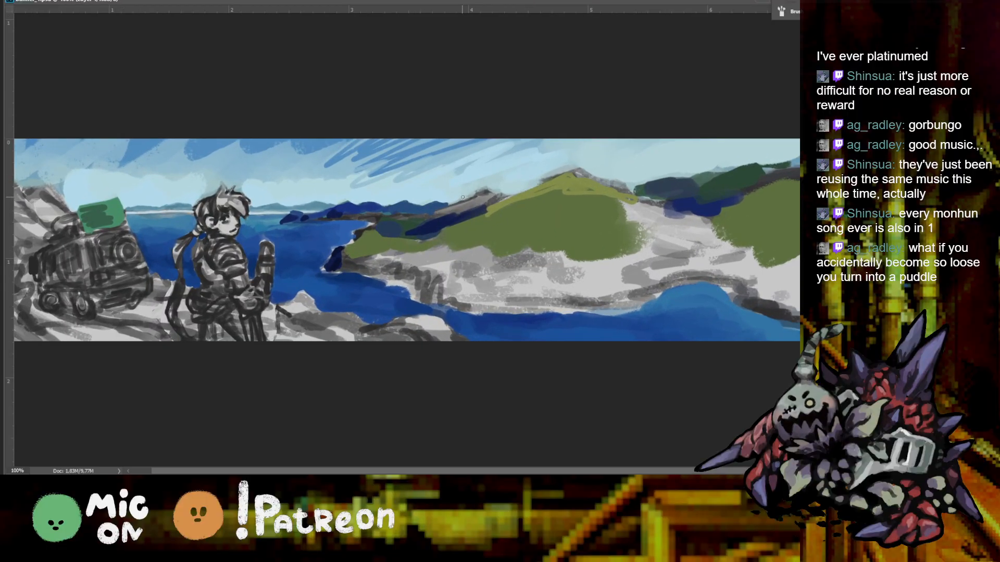
key(ctrl+plus)
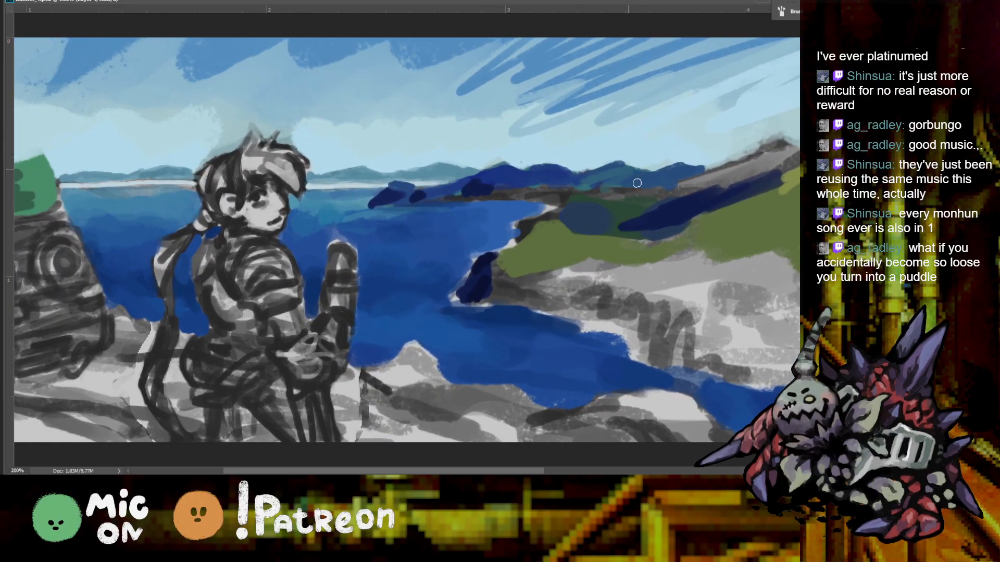
key(h)
drag(699, 171, 479, 156)
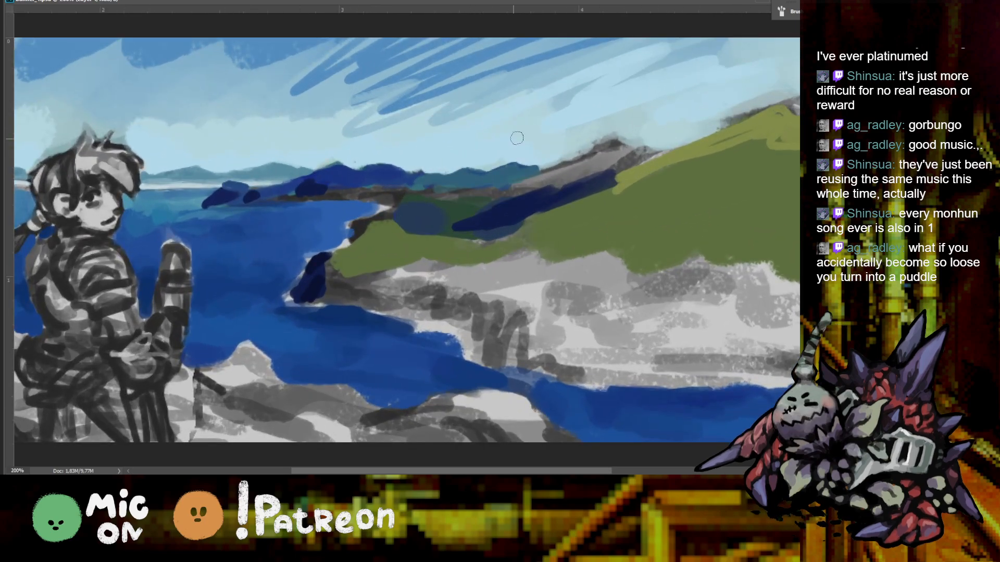
key(ctrl+minus)
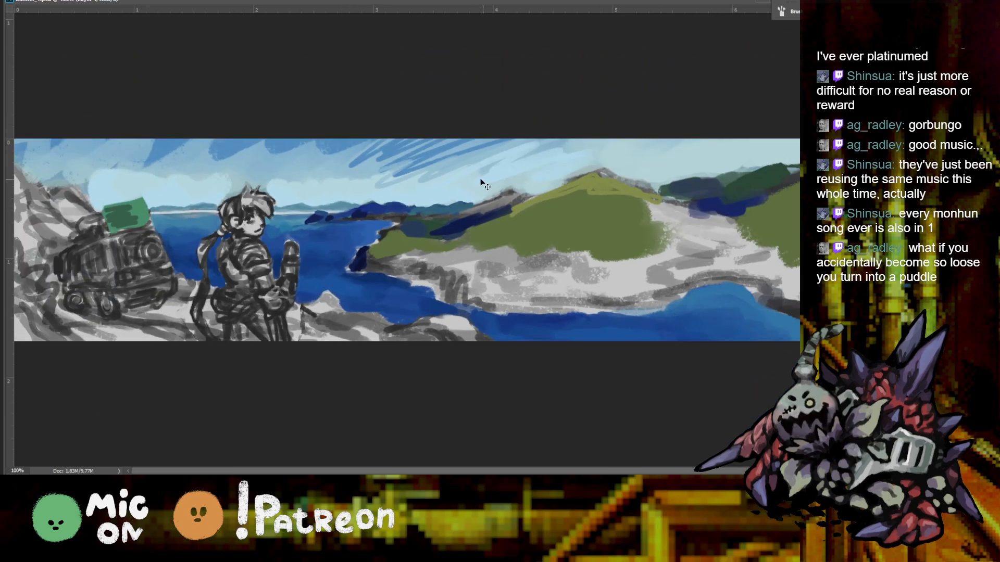
key(ctrl+plus)
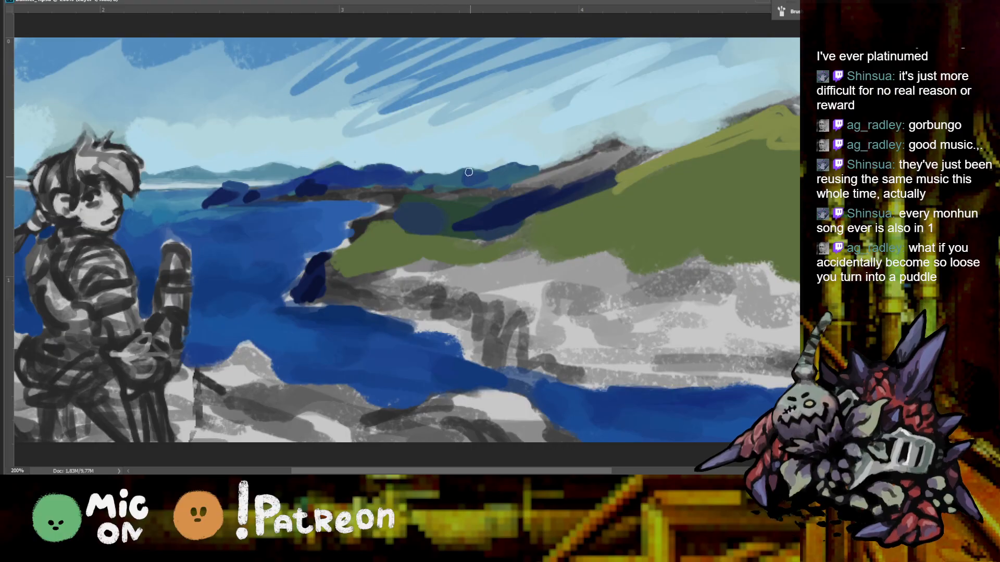
key(ctrl+minus)
key(ctrl+plus)
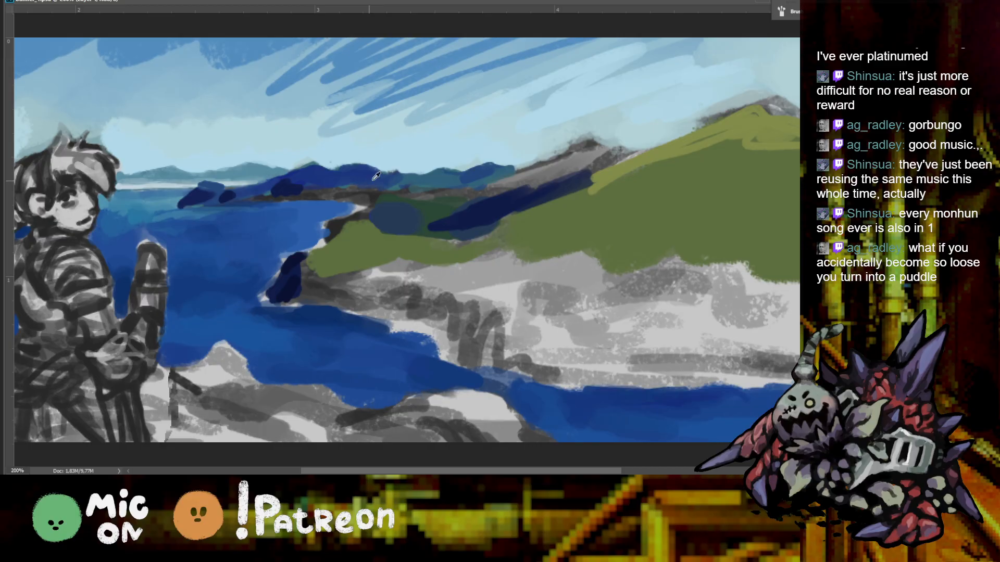
key(ctrl+minus)
key(ctrl+minus)
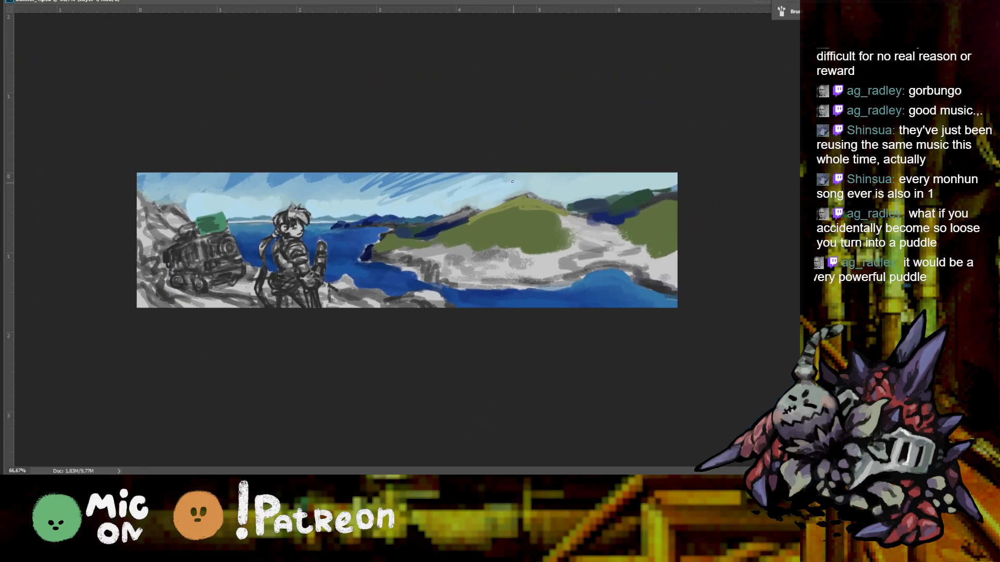
key(ctrl+plus)
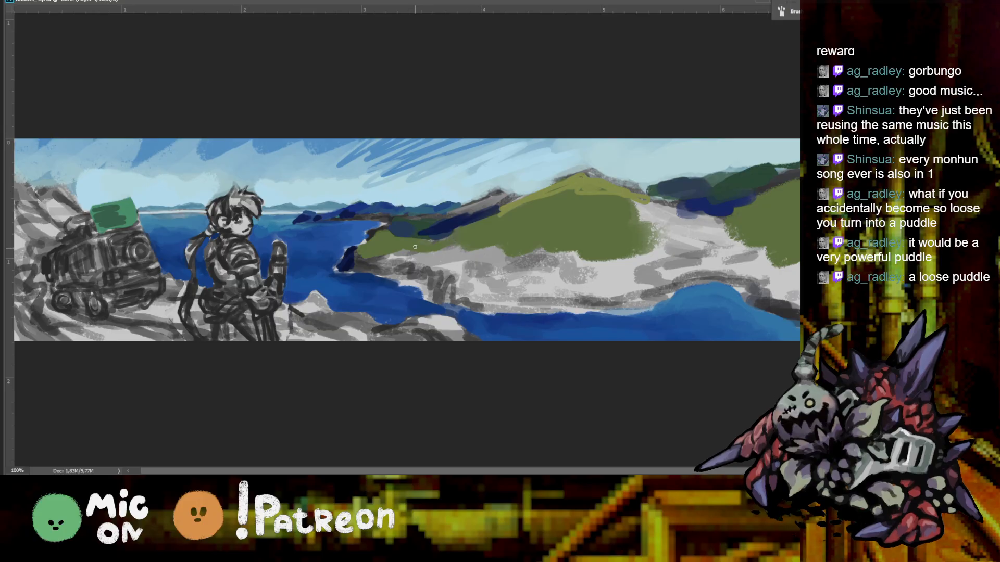
key(ctrl+plus)
drag(411, 230, 452, 241)
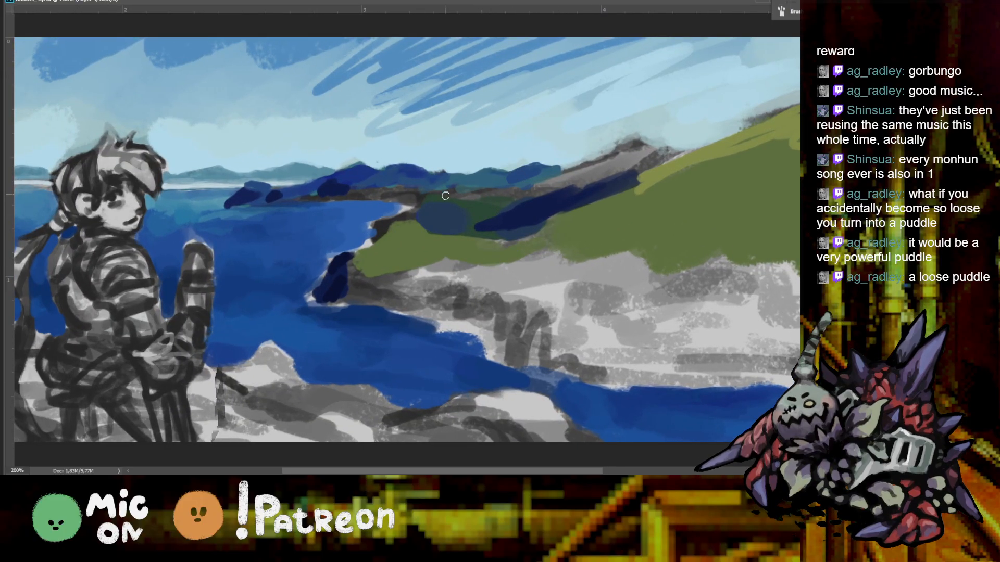
key(ctrl+minus)
key(ctrl+minus)
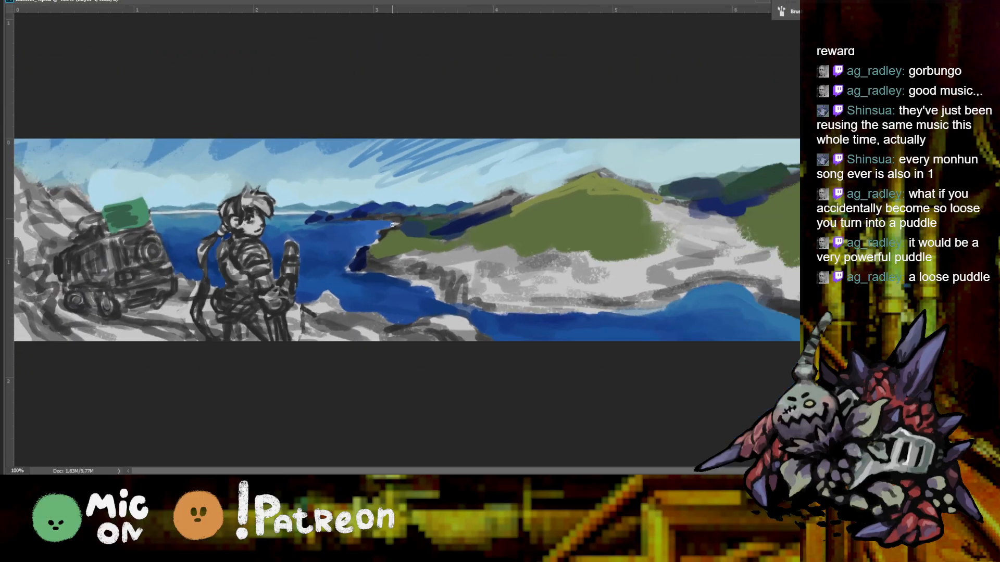
key(ctrl+plus)
key(ctrl+minus)
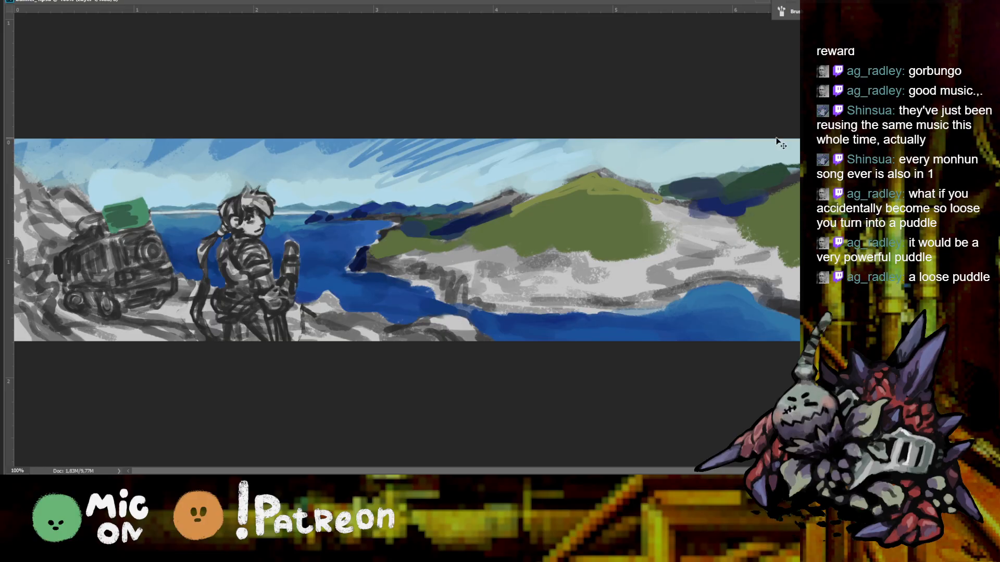
Paint a cream shoreline from the base of the dark headland rock along the far coast to the bay, trimming its water edge with sampled blue
key(ctrl+plus)
scroll(479, 218, left, 1)
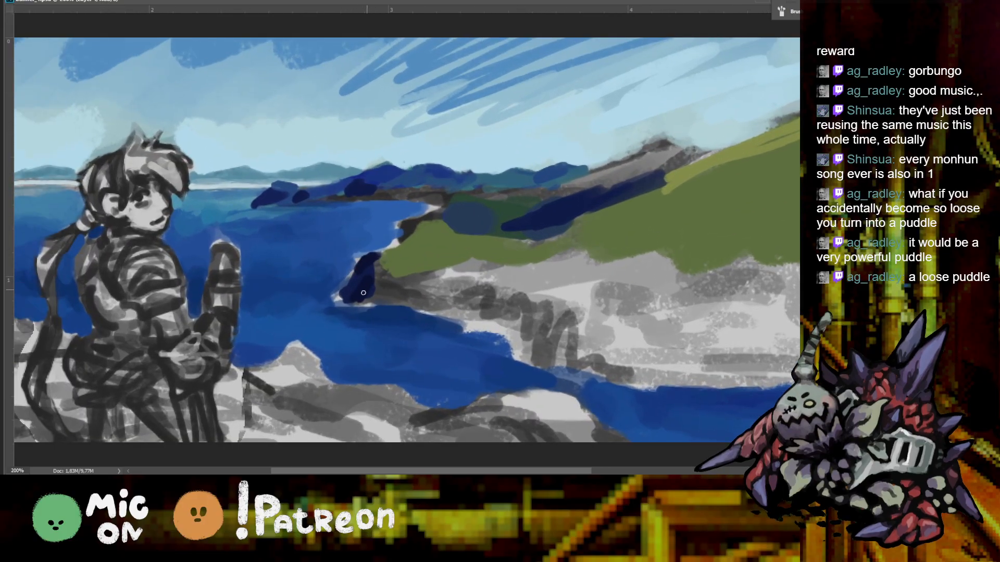
mouse_move(354, 296)
mouse_down()
mouse_move(378, 279)
mouse_move(391, 299)
mouse_up()
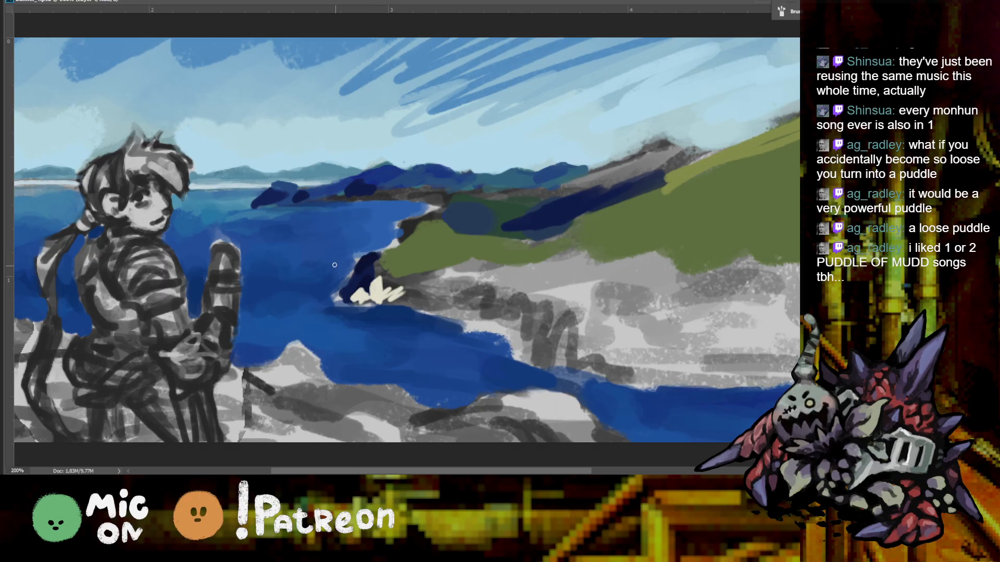
mouse_move(349, 305)
mouse_down()
mouse_move(425, 310)
mouse_move(469, 327)
mouse_move(468, 318)
mouse_move(457, 323)
mouse_move(490, 320)
mouse_move(477, 329)
mouse_move(504, 333)
mouse_move(530, 354)
mouse_up()
key(ctrl+minus)
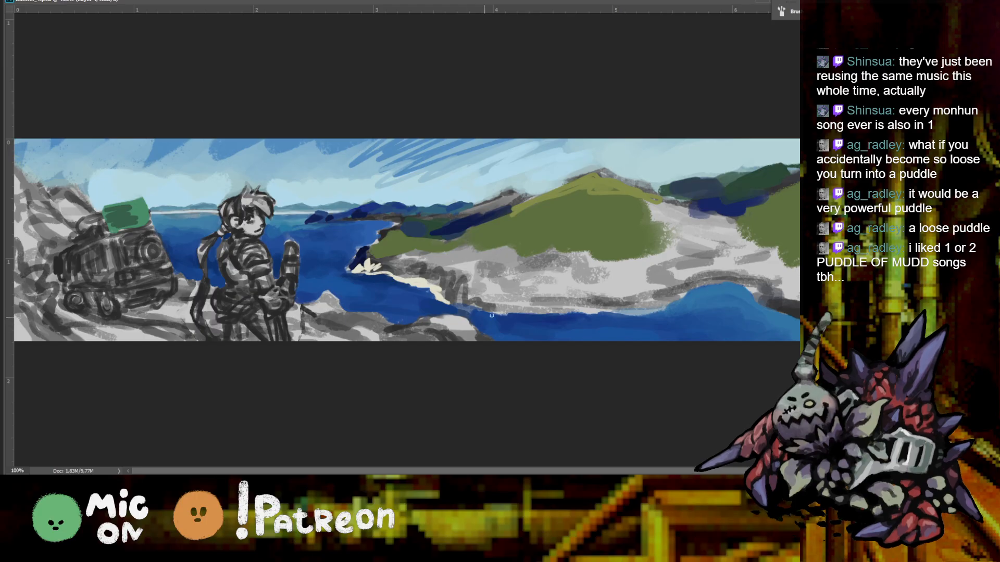
mouse_move(686, 290)
mouse_down()
mouse_move(733, 276)
mouse_move(754, 287)
mouse_move(685, 283)
mouse_move(664, 305)
mouse_move(493, 310)
mouse_up()
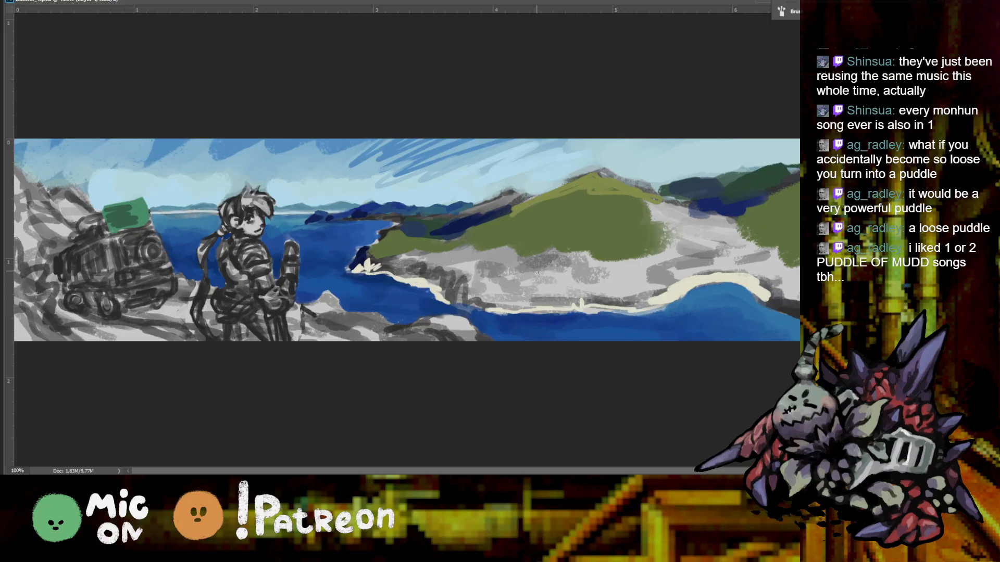
alt+click(377, 281)
mouse_move(568, 322)
mouse_down()
mouse_move(535, 315)
mouse_move(656, 312)
mouse_up()
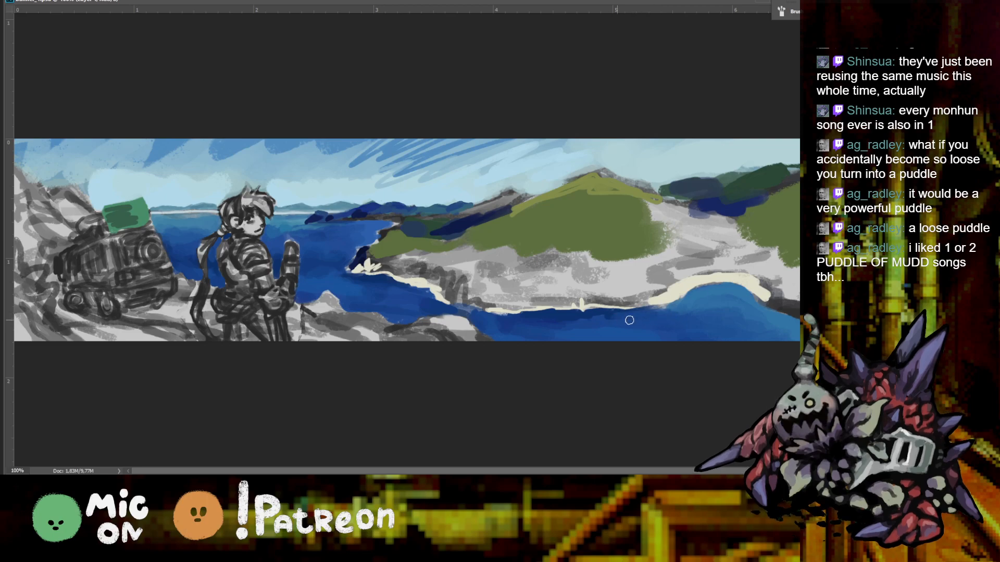
Widen the cream beach around the bay and paint a dark green vegetation patch just above it
alt+click(703, 281)
mouse_move(698, 273)
mouse_down()
mouse_move(739, 272)
mouse_move(765, 296)
mouse_move(717, 294)
mouse_up()
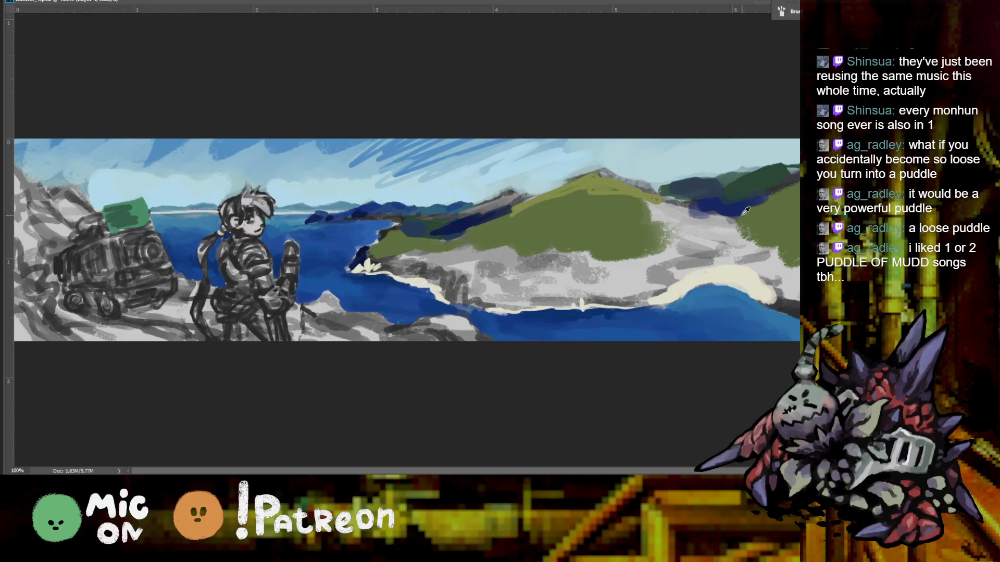
alt+click(762, 183)
mouse_move(775, 289)
mouse_down()
mouse_move(724, 269)
mouse_move(766, 270)
mouse_move(718, 270)
mouse_move(747, 284)
mouse_up()
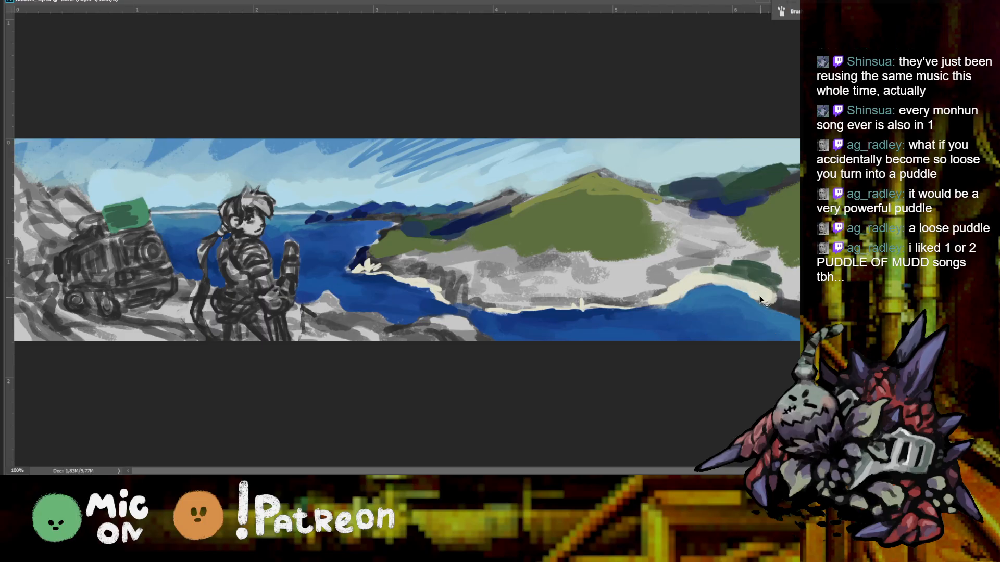
Sample the bay's water colour and paint curved light blue wave lines across the water below the beach
key(ctrl+minus)
alt+click(623, 284)
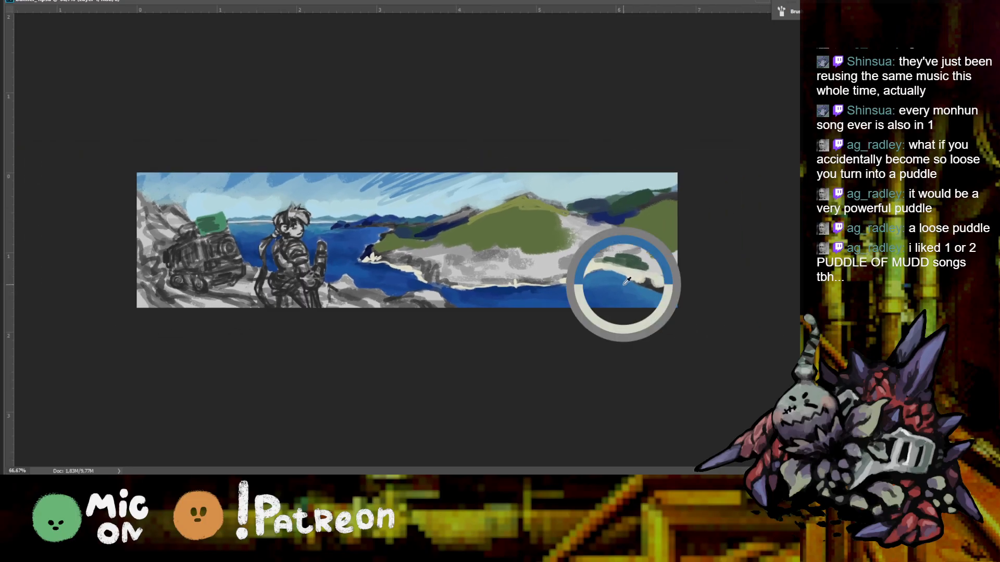
drag(630, 276, 664, 287)
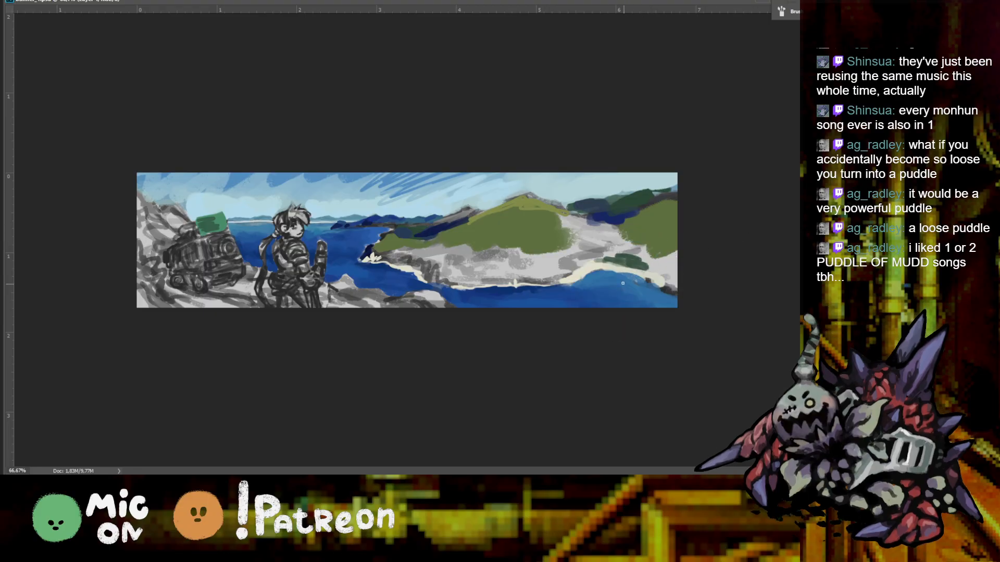
mouse_move(584, 282)
mouse_down()
mouse_move(623, 278)
mouse_move(601, 280)
mouse_move(669, 297)
mouse_up()
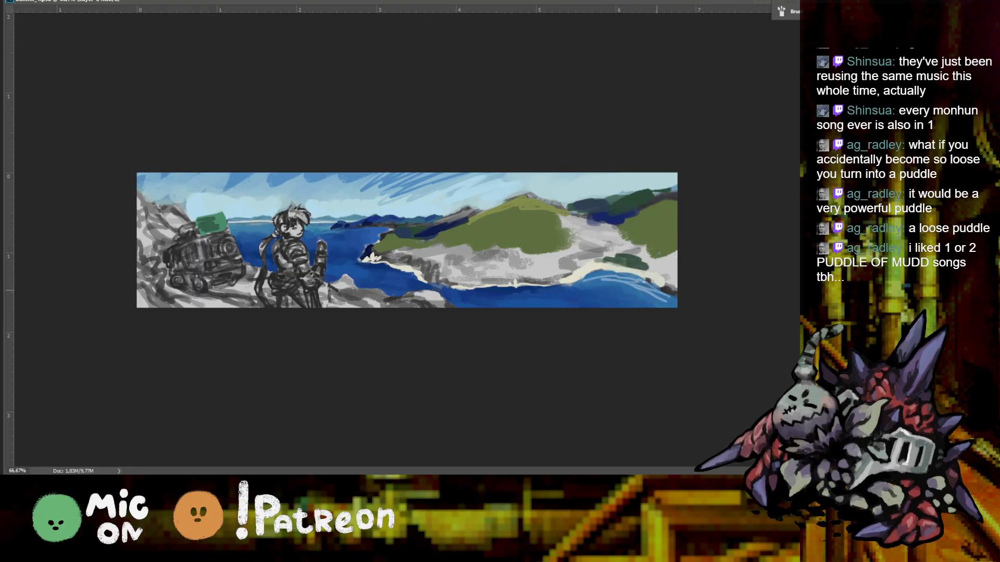
key(ctrl+minus)
key(ctrl+plus)
key(ctrl+plus)
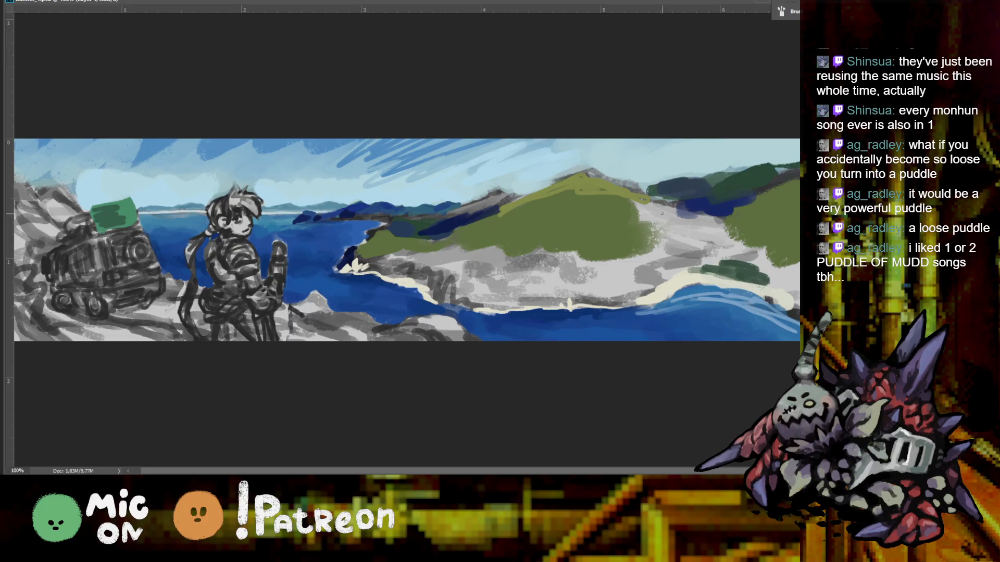
Rework the outer edge of the headland rock with dark navy where it meets the cream foam
scroll(662, 215, right, 1)
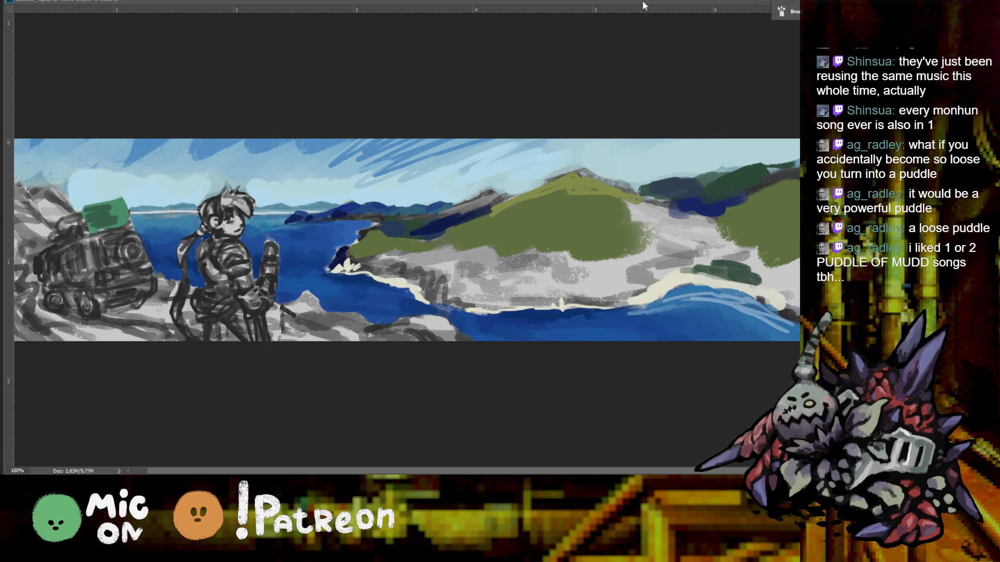
key(ctrl+plus)
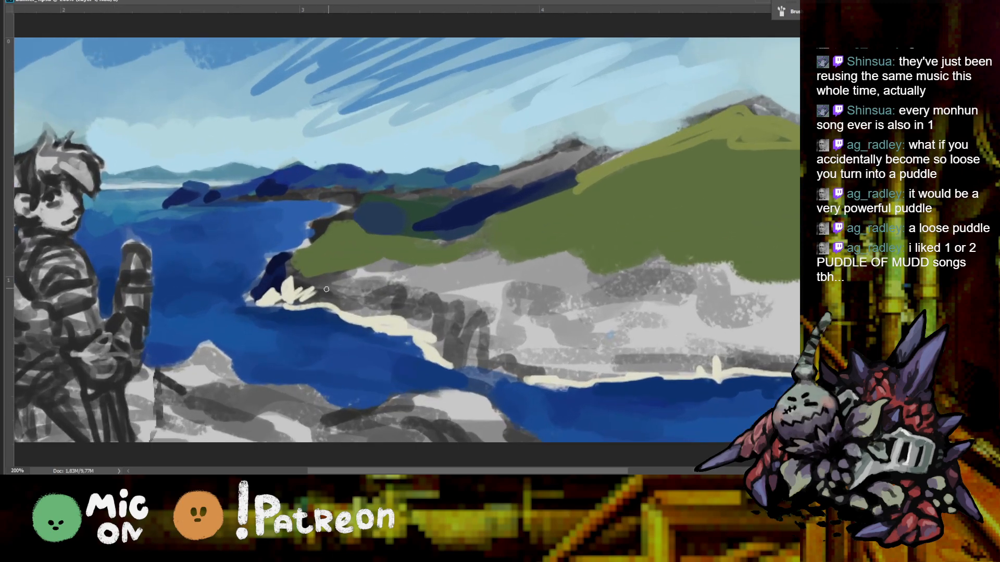
key(ctrl+minus)
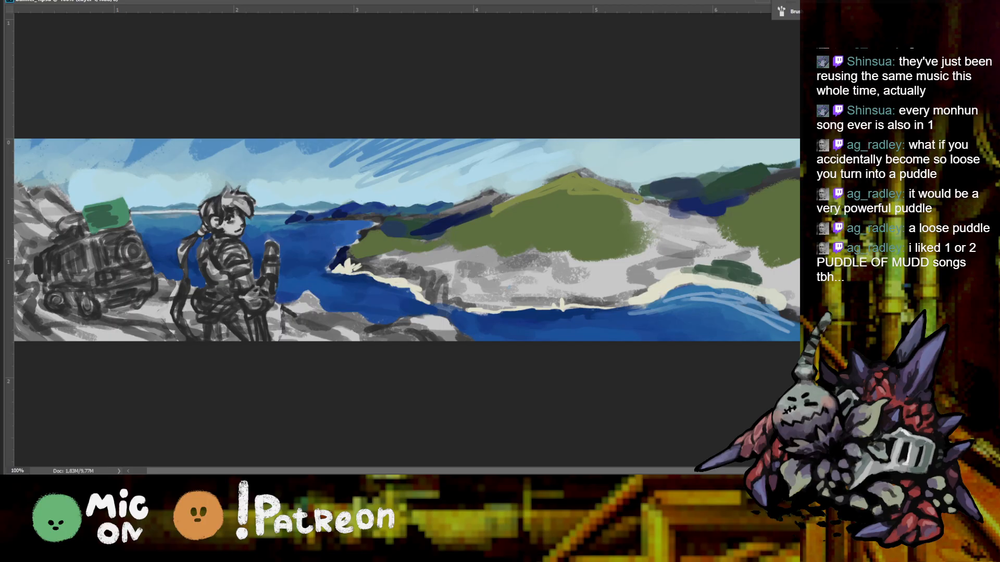
mouse_move(335, 263)
mouse_down()
mouse_move(331, 270)
mouse_move(351, 257)
mouse_move(331, 272)
mouse_up()
alt+click(346, 250)
alt+click(344, 259)
key(ctrl+plus)
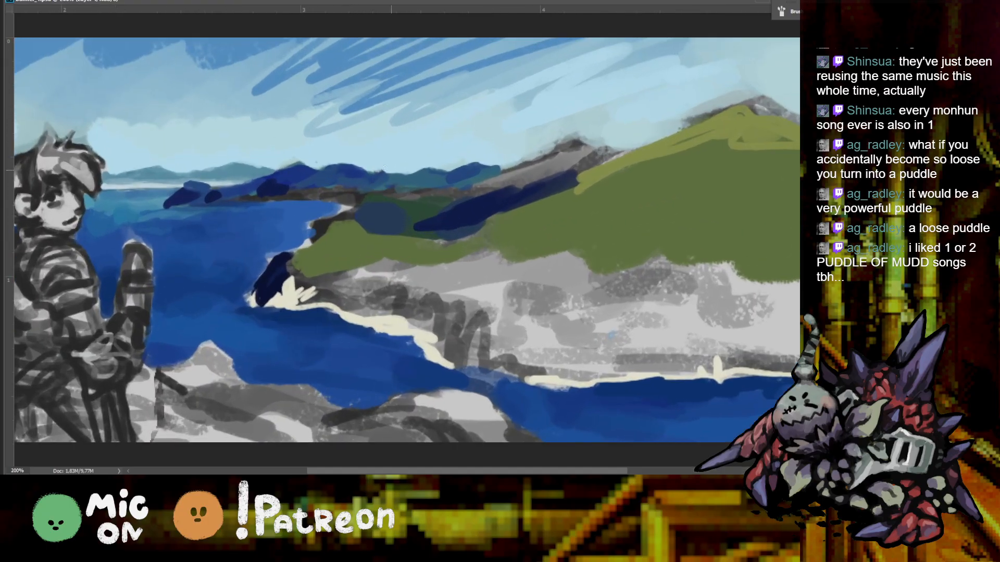
Paint additional navy rocks above the headland rock, with small cream accents beside them on the green slope
mouse_move(303, 257)
mouse_down()
mouse_move(317, 238)
mouse_move(300, 252)
mouse_move(324, 254)
mouse_move(296, 281)
mouse_move(319, 251)
mouse_move(338, 256)
mouse_move(395, 223)
mouse_move(413, 162)
mouse_move(371, 192)
mouse_up()
alt+click(292, 288)
key(h)
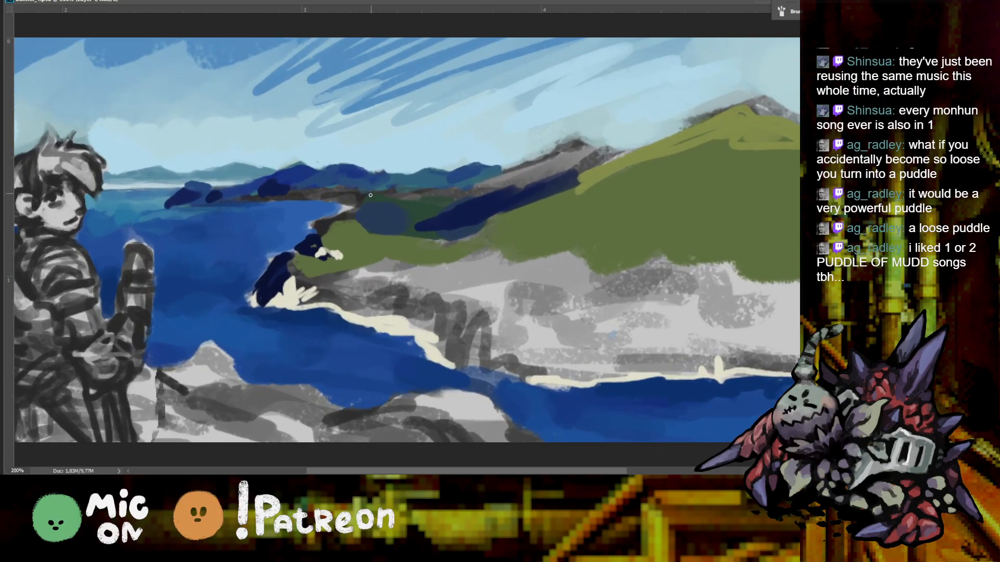
alt+click(319, 255)
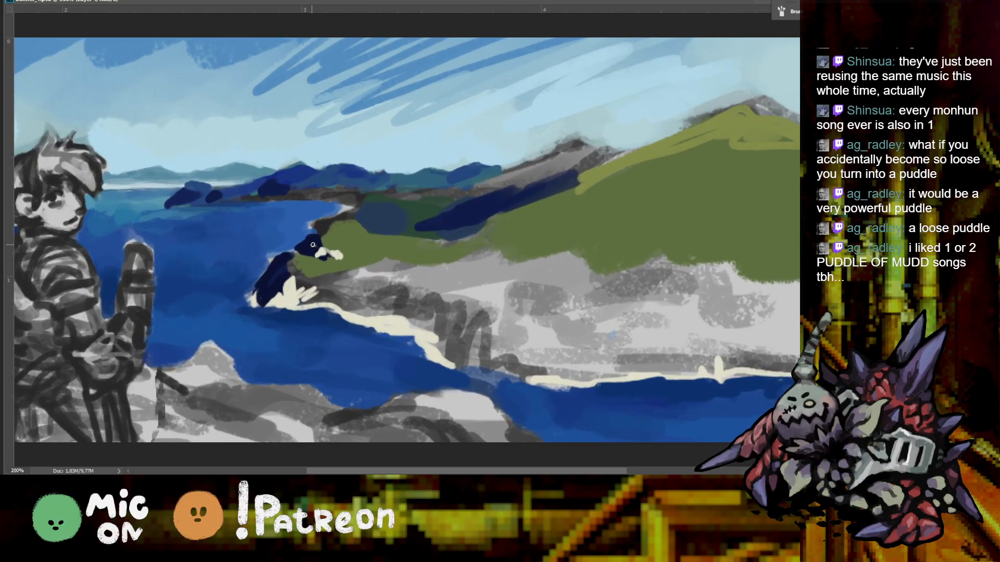
mouse_move(347, 237)
mouse_down()
mouse_move(326, 238)
mouse_move(408, 201)
mouse_move(392, 207)
mouse_up()
key(h)
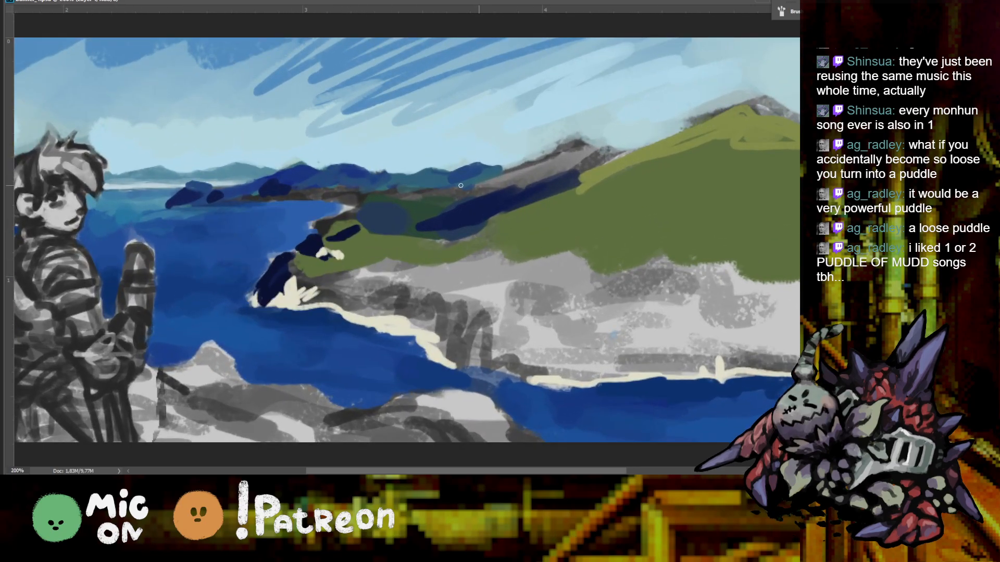
drag(312, 244, 363, 227)
Shrink the brush and paint a small cream foam splash at the seaward tip of the headland rock, using colours sampled around it
key(ctrl+minus)
key(ctrl+minus)
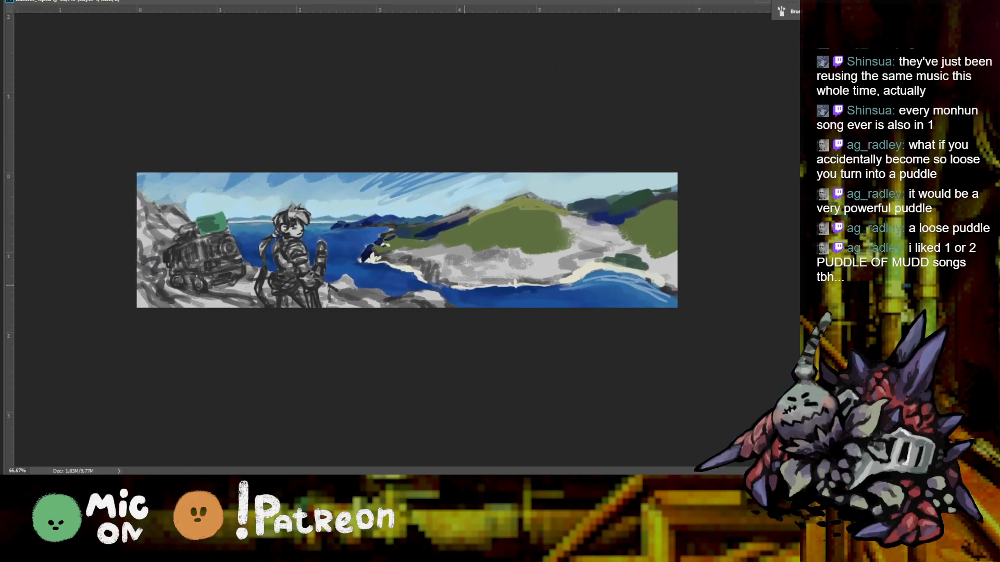
key(ctrl+plus)
key(ctrl+plus)
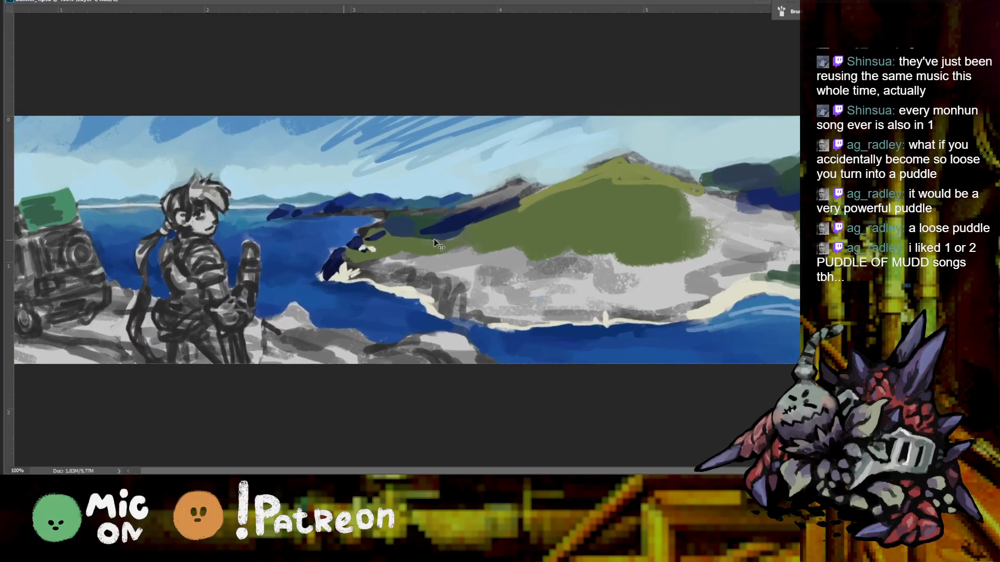
key([)
key([)
key([)
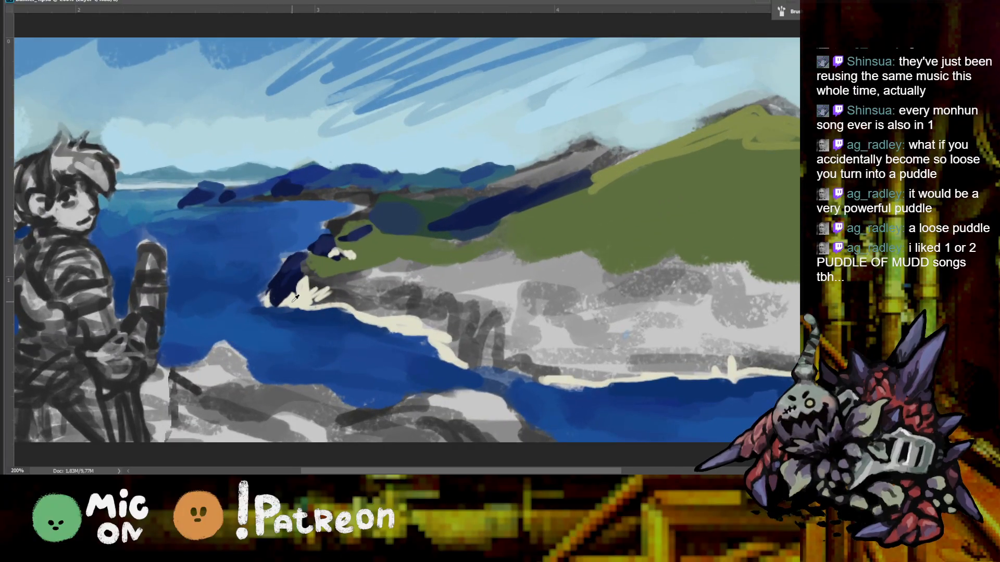
drag(263, 305, 273, 289)
alt+click(263, 303)
mouse_move(262, 296)
mouse_down()
mouse_move(265, 310)
mouse_move(309, 313)
mouse_move(282, 304)
mouse_up()
alt+click(271, 311)
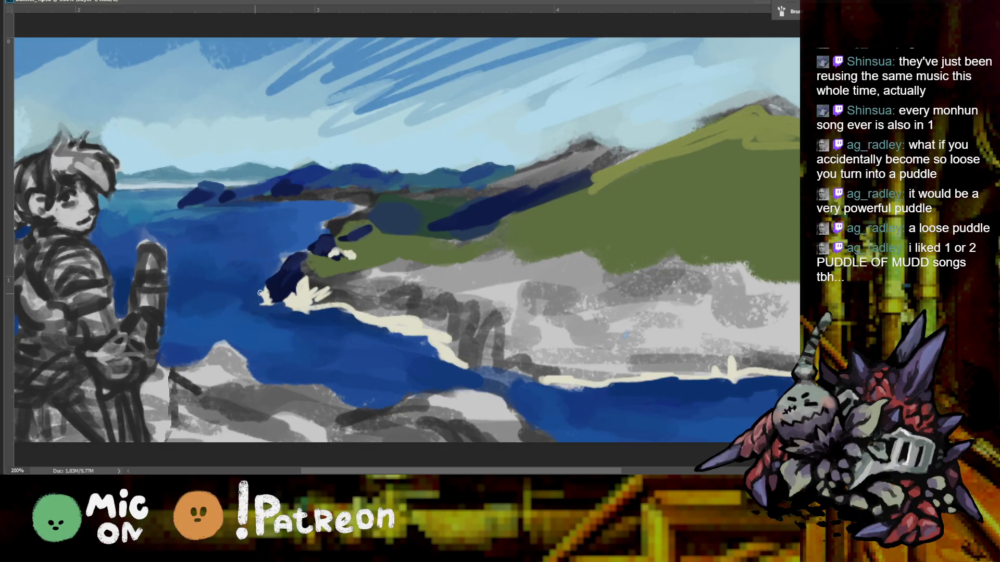
Paint sampled dark navy over the upper part of the foam splash to reshape the rock's seaward edge
scroll(391, 257, up, 4)
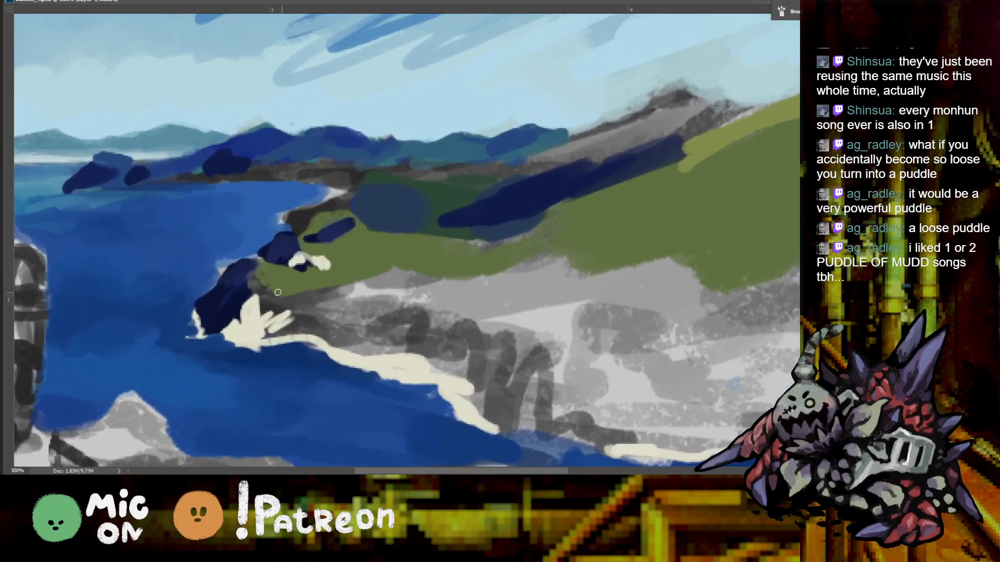
alt+click(209, 316)
drag(209, 317, 194, 307)
key(ctrl+minus)
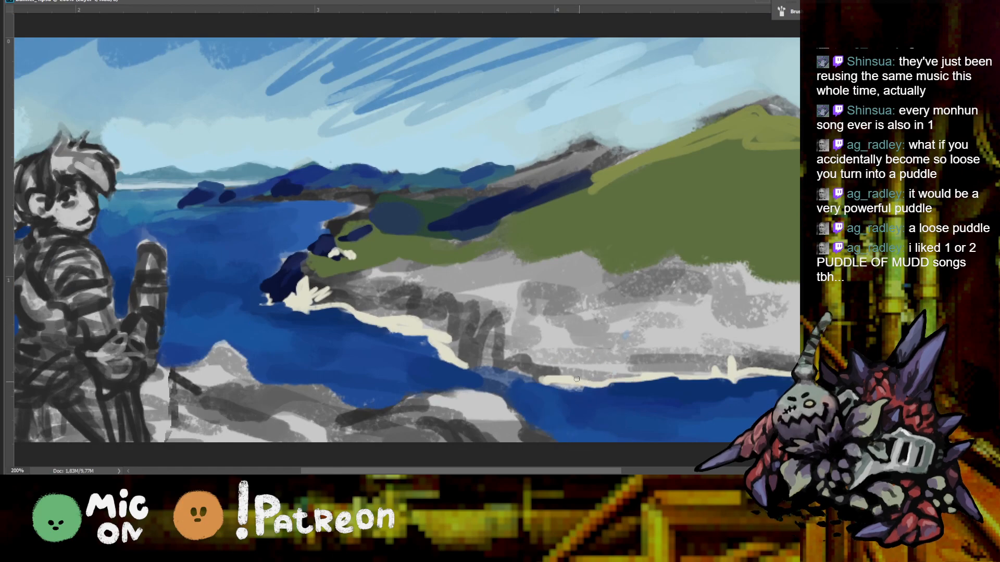
Paint a thin pale blue ripple on the water just off the headland rock's seaward tip
mouse_move(253, 299)
mouse_down()
mouse_move(243, 293)
mouse_move(250, 282)
mouse_up()
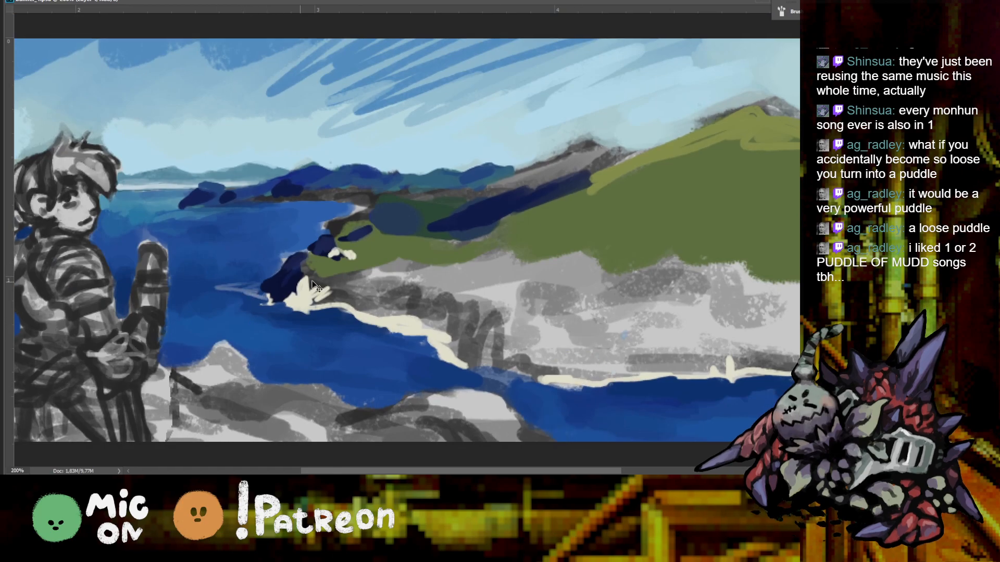
key(ctrl+minus)
key(ctrl+minus)
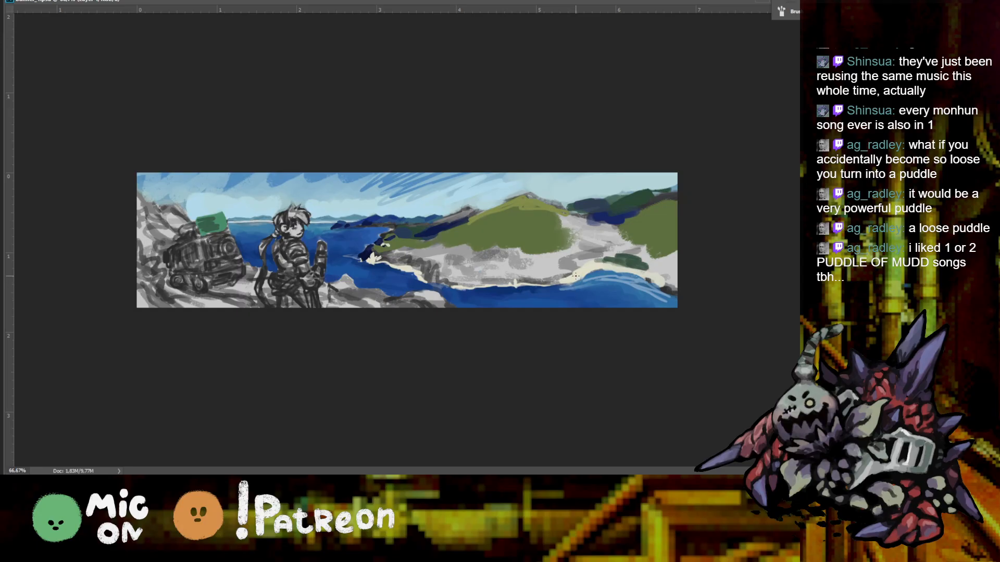
Paint a thin cream shoreline along the base of the distant land where it meets the bay
key(ctrl+plus)
key(ctrl+plus)
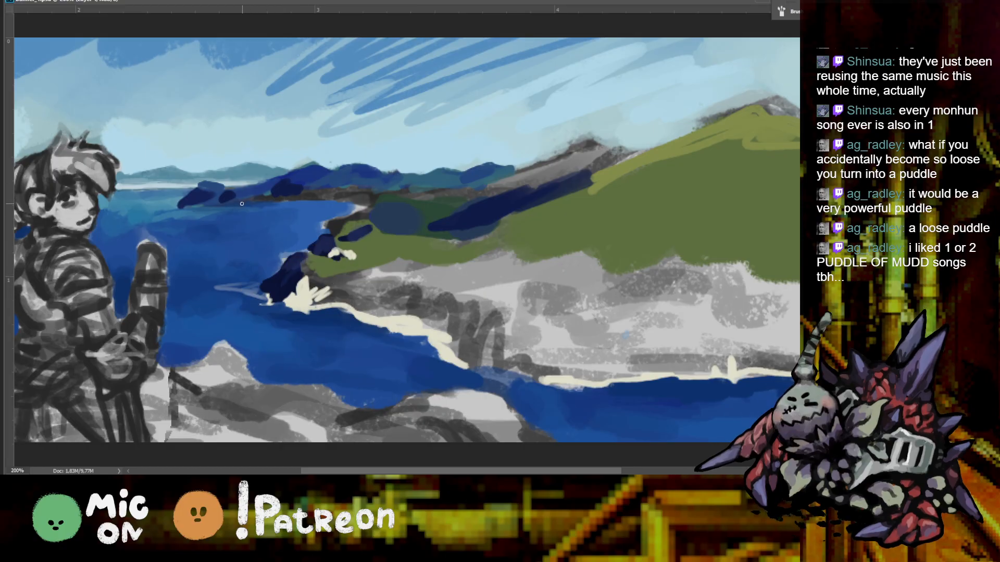
drag(244, 205, 354, 205)
key(ctrl+minus)
key(ctrl+minus)
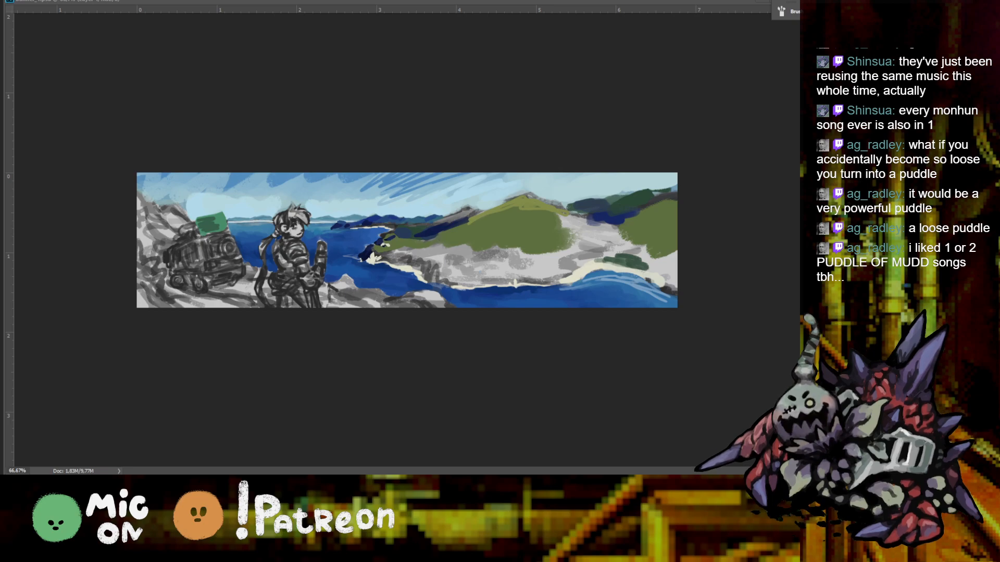
Switch to the reference photo of sea cliffs and examine its grassy slopes, rock faces and surf
key(alt+Tab)
key(alt+Tab)
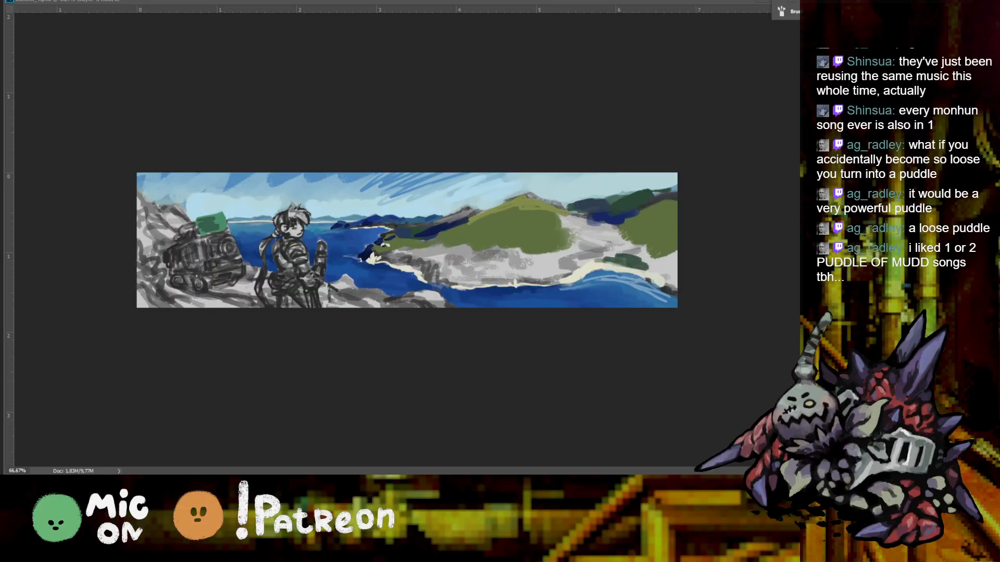
key(alt+Tab)
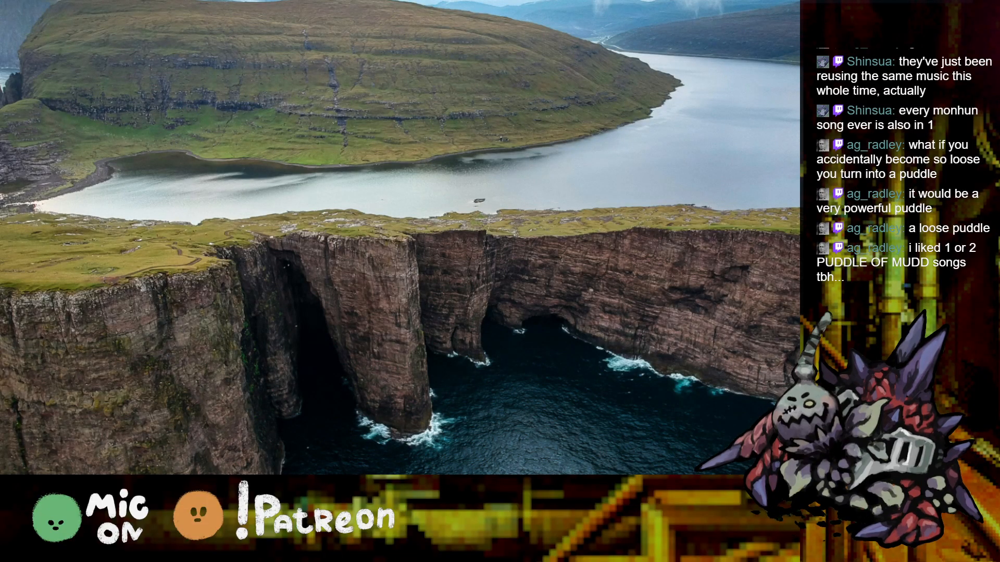
key(alt+Tab)
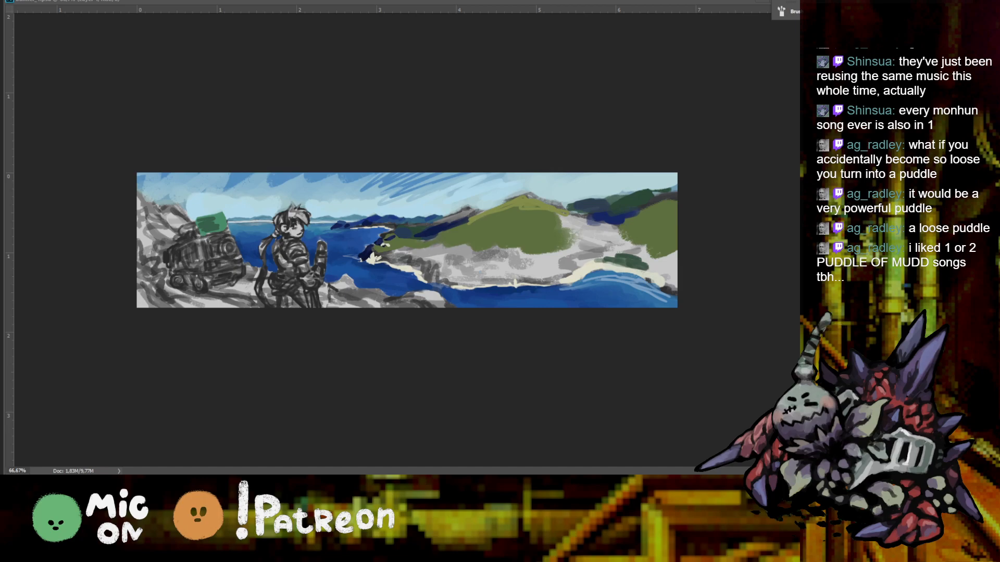
key(alt+Tab)
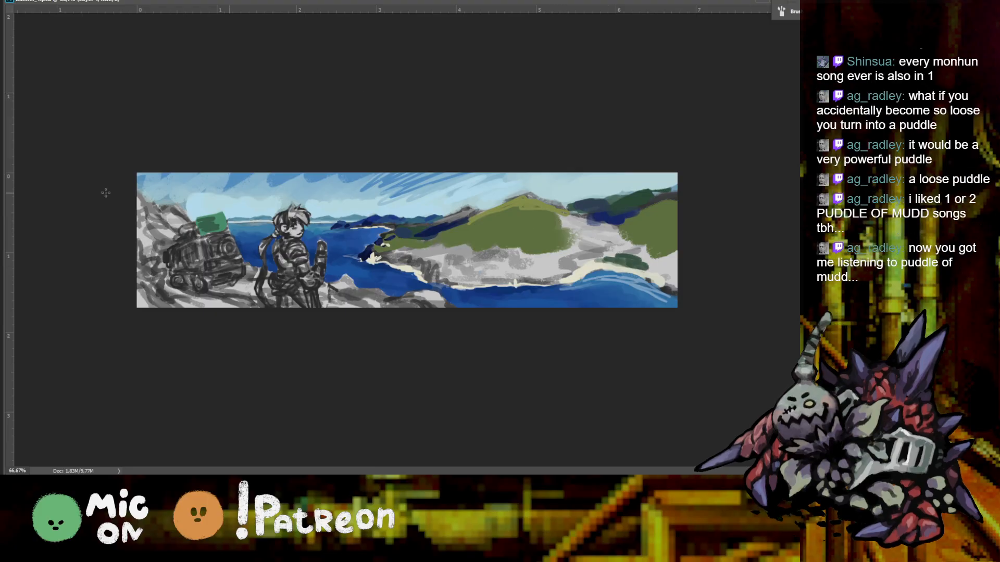
key(alt+Tab)
key(alt+Tab)
alt+click(550, 224)
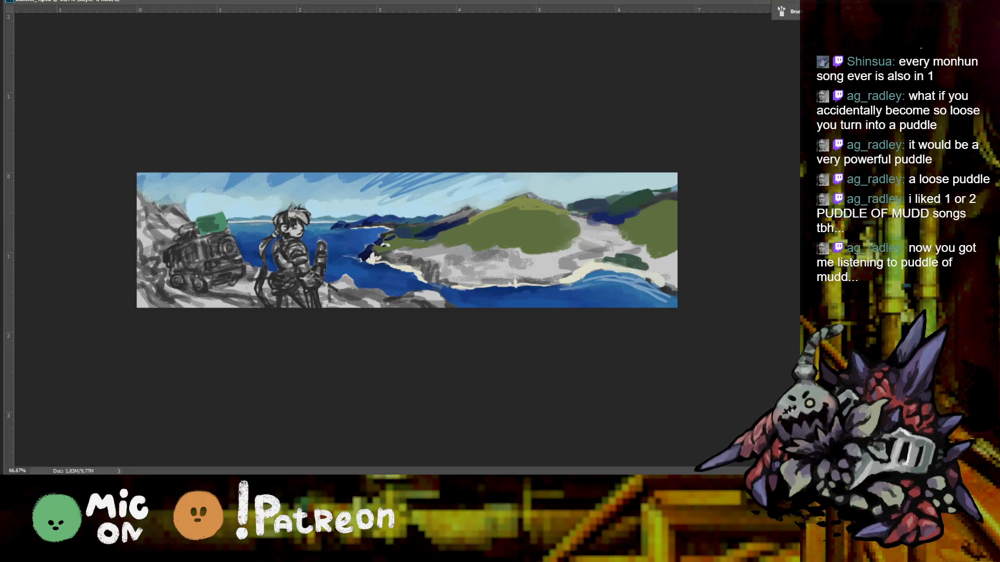
mouse_move(466, 245)
mouse_down()
mouse_move(481, 232)
mouse_move(458, 240)
mouse_move(489, 221)
mouse_up()
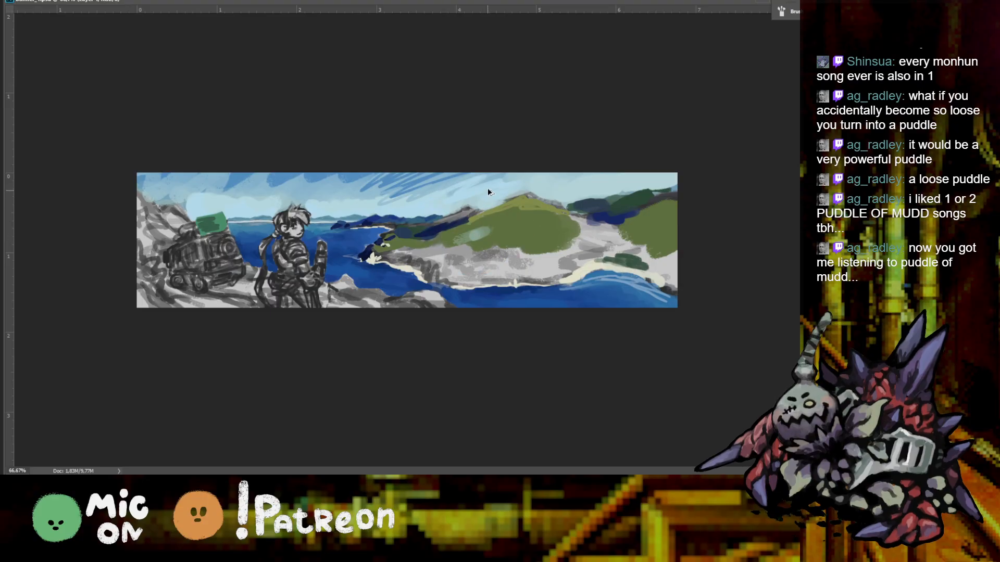
key(ctrl+z)
Paint lighter olive green planes on the peak and slopes of the large hill, using a green sampled from it
alt+click(500, 208)
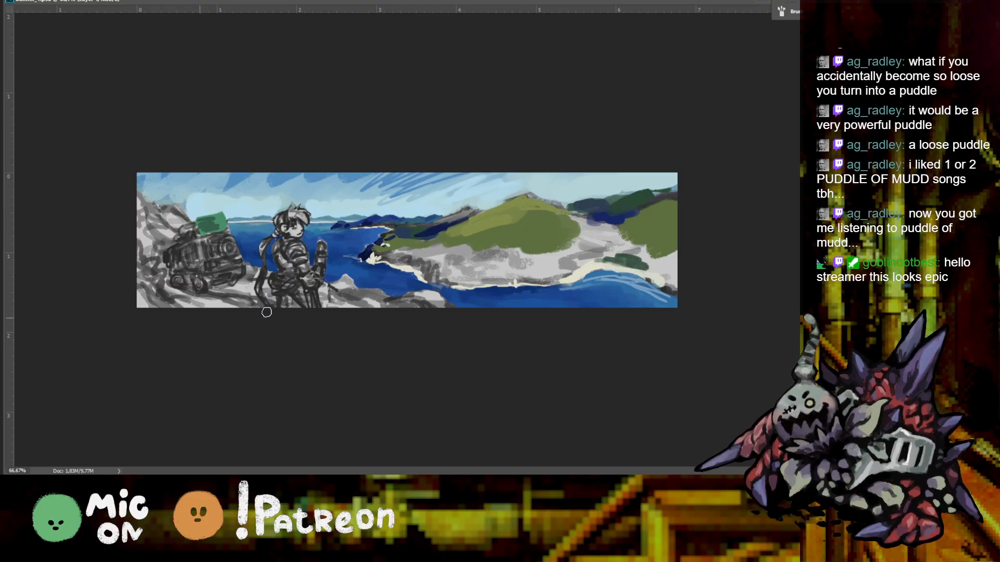
scroll(395, 339, up, 2)
scroll(520, 333, down, 2)
key(ctrl+plus)
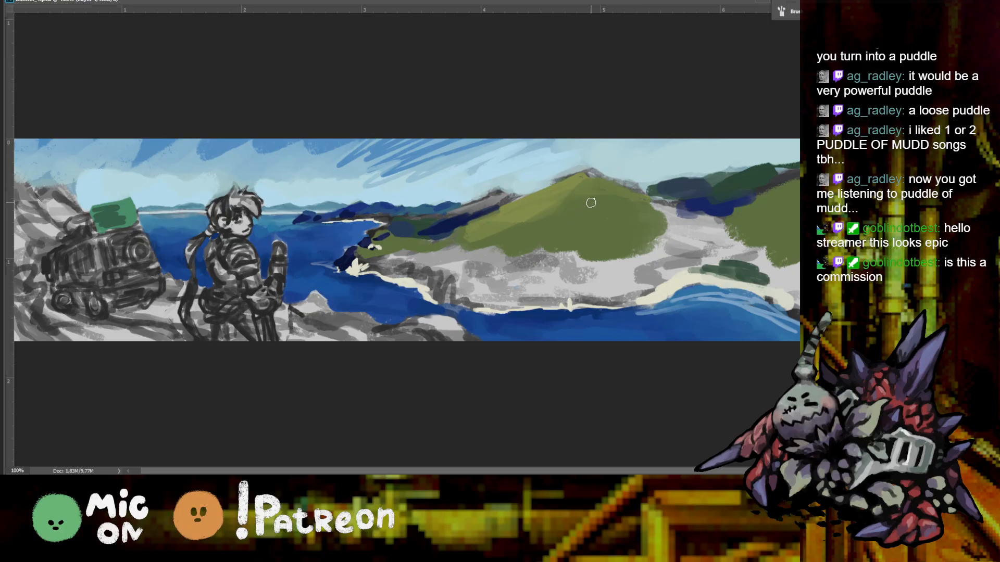
mouse_move(587, 181)
mouse_down()
mouse_move(604, 200)
mouse_move(645, 209)
mouse_up()
drag(577, 182, 476, 227)
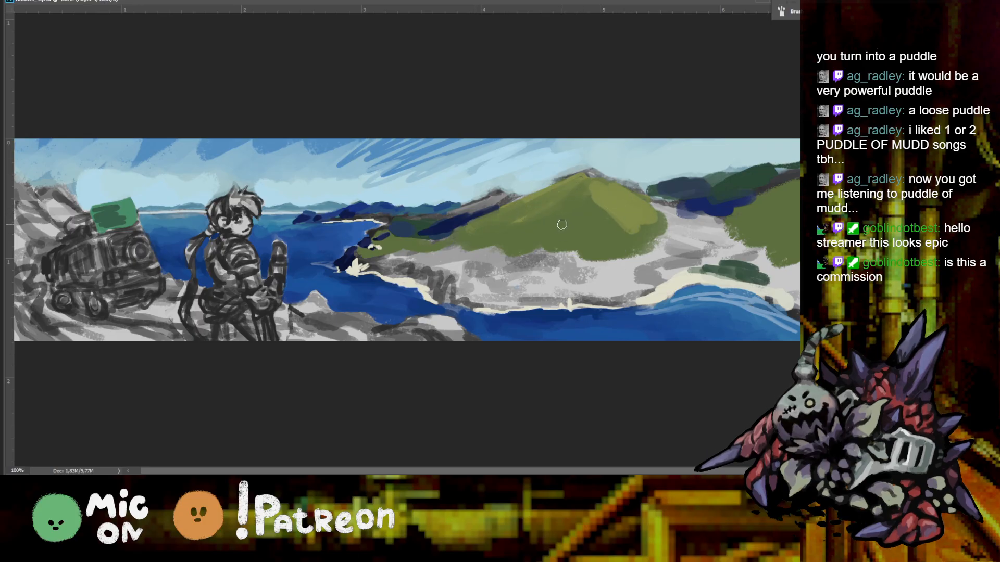
Rework the small cream accents between the navy headland rocks and lighten the grass beside them
key(ctrl+plus)
mouse_move(336, 254)
mouse_down()
mouse_move(359, 261)
mouse_move(370, 250)
mouse_move(351, 256)
mouse_move(339, 247)
mouse_move(339, 256)
mouse_up()
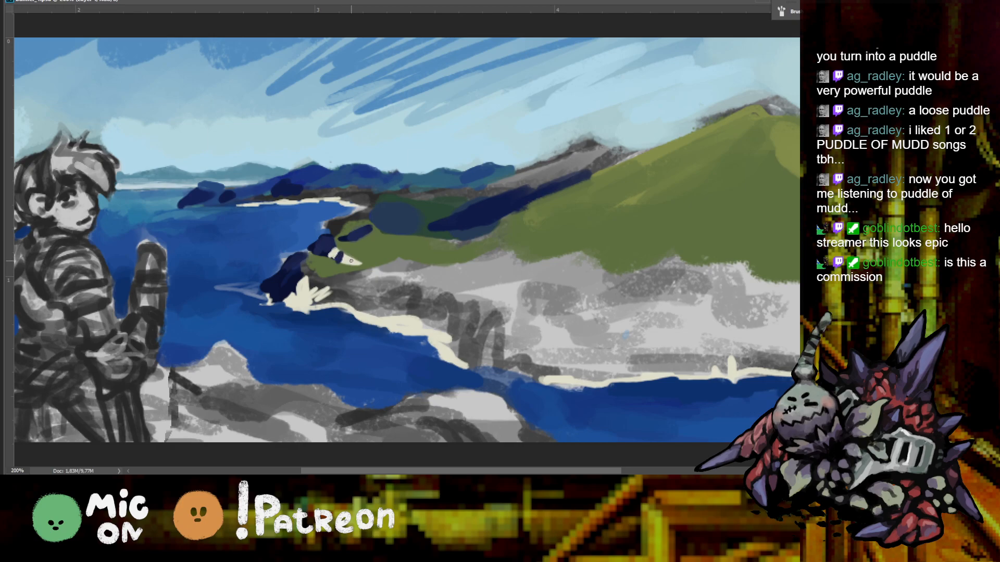
scroll(351, 260, down, 3)
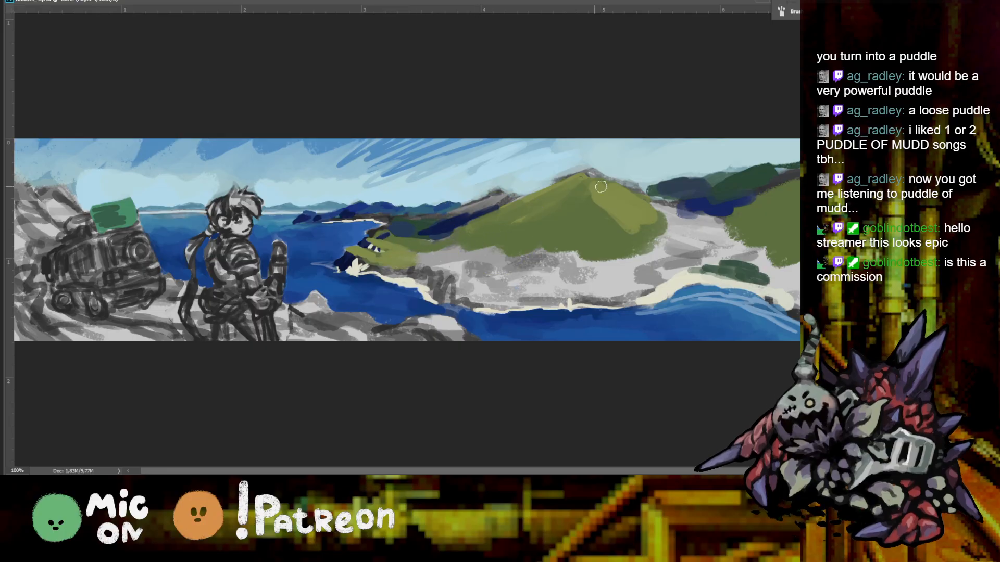
Paint dark green tree clumps from the headland along the foot of the large hill and up its seaward slope
alt+click(420, 226)
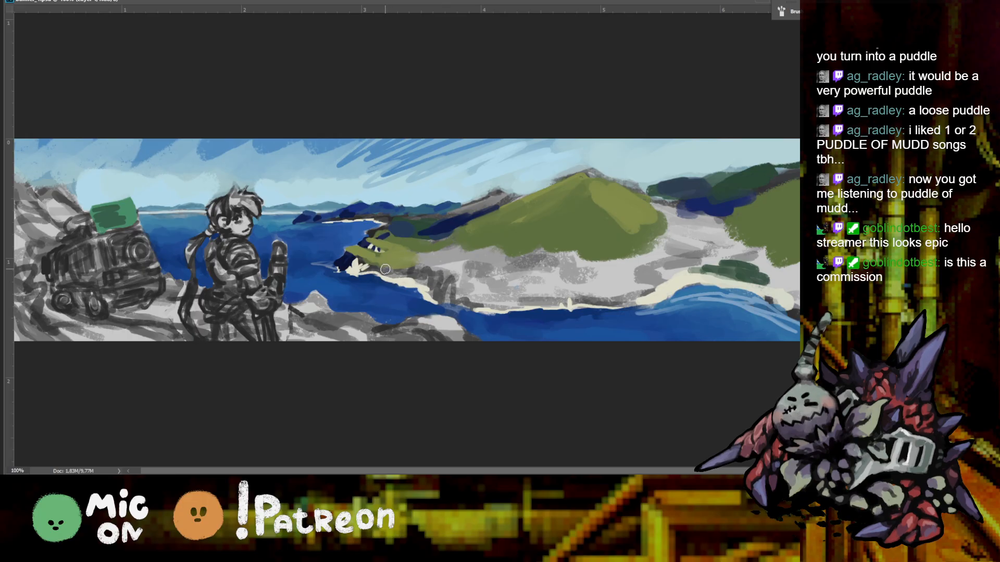
mouse_move(392, 267)
mouse_down()
mouse_move(430, 269)
mouse_move(388, 263)
mouse_move(401, 271)
mouse_move(414, 261)
mouse_move(420, 277)
mouse_move(412, 260)
mouse_move(433, 285)
mouse_move(448, 274)
mouse_move(401, 274)
mouse_move(442, 290)
mouse_move(480, 255)
mouse_move(499, 263)
mouse_move(490, 285)
mouse_move(483, 252)
mouse_move(503, 279)
mouse_move(552, 259)
mouse_move(534, 274)
mouse_move(585, 240)
mouse_move(589, 268)
mouse_move(589, 247)
mouse_up()
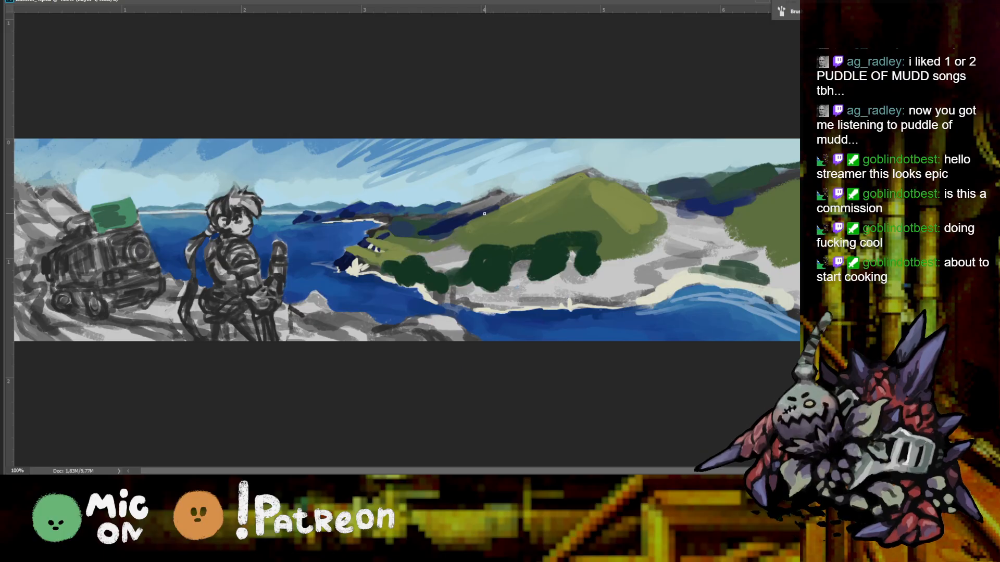
mouse_move(459, 235)
mouse_down()
mouse_move(490, 237)
mouse_move(523, 201)
mouse_move(553, 197)
mouse_move(539, 204)
mouse_move(560, 184)
mouse_up()
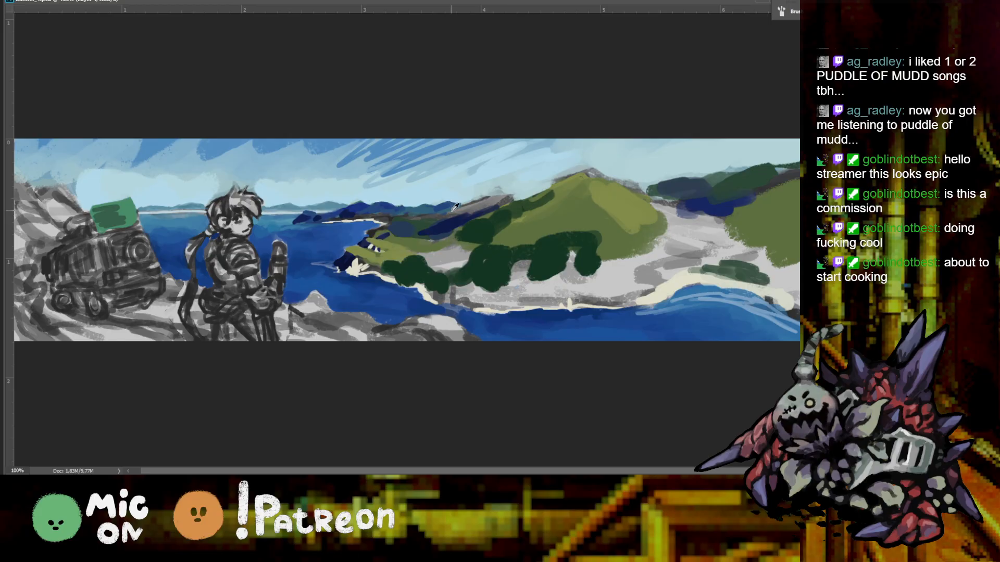
Cover the grey sketch of the distant ridge behind the large hill with muted blue and grey-green
drag(476, 203, 509, 194)
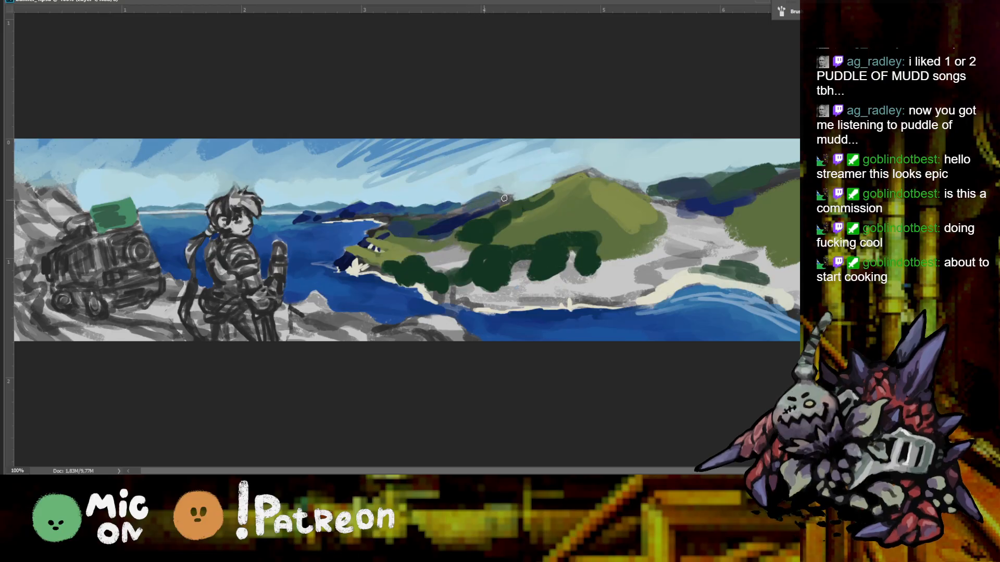
drag(482, 199, 519, 196)
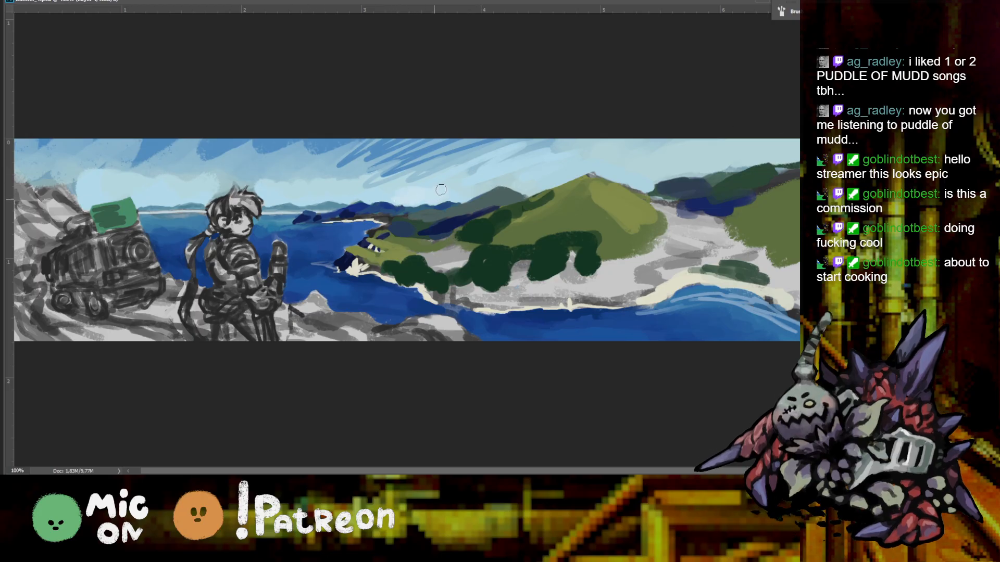
key(ctrl+minus)
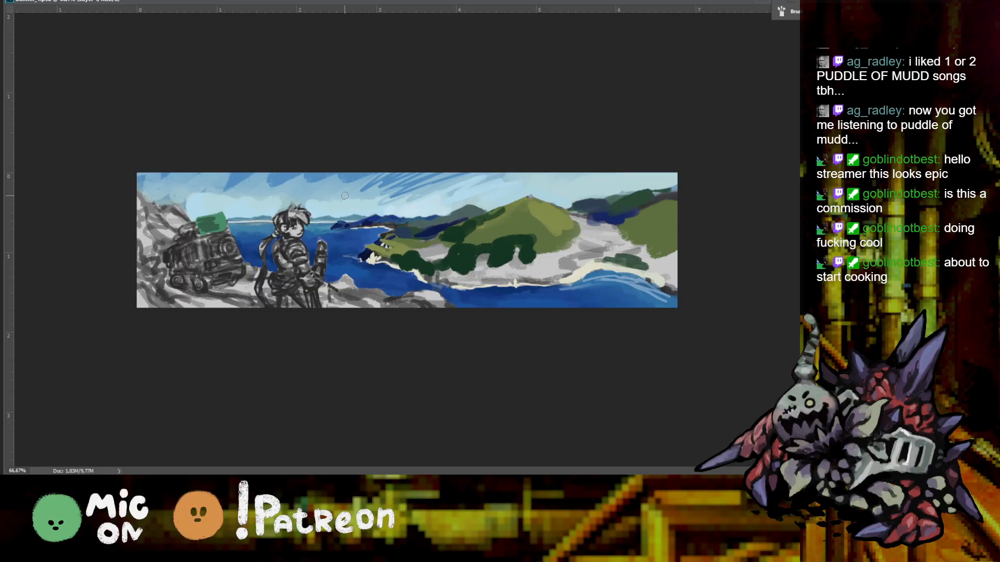
Rework the dark blue patches in the sky above the figure and vehicle into radiating ray-like strokes
key(ctrl+plus)
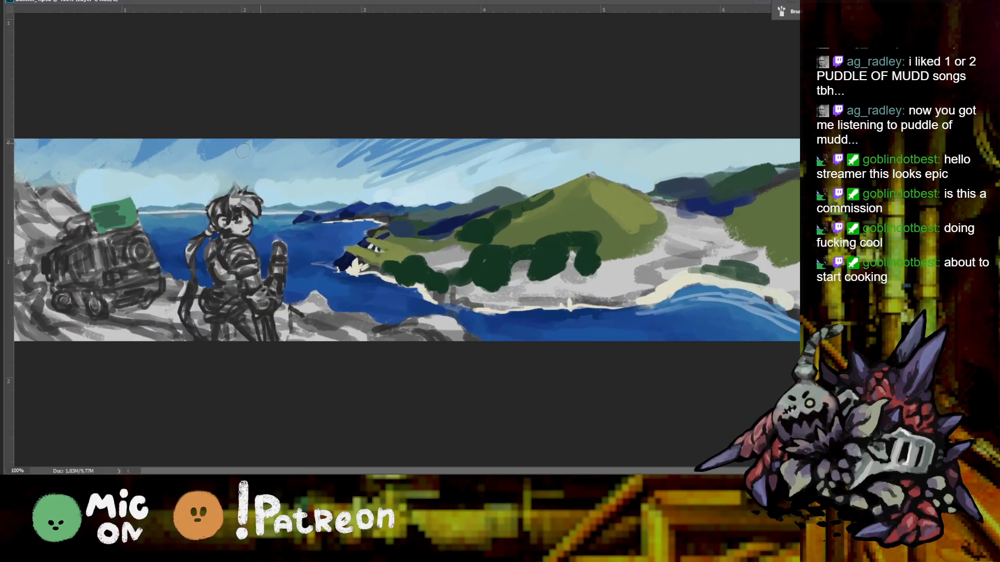
mouse_move(241, 147)
mouse_down()
mouse_move(237, 120)
mouse_move(138, 118)
mouse_move(125, 140)
mouse_up()
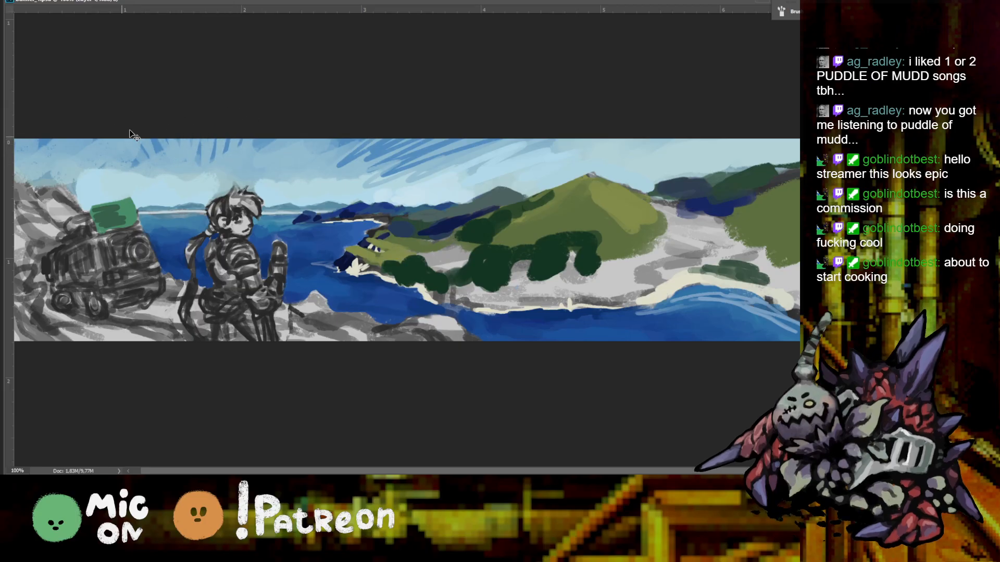
key(ctrl+minus)
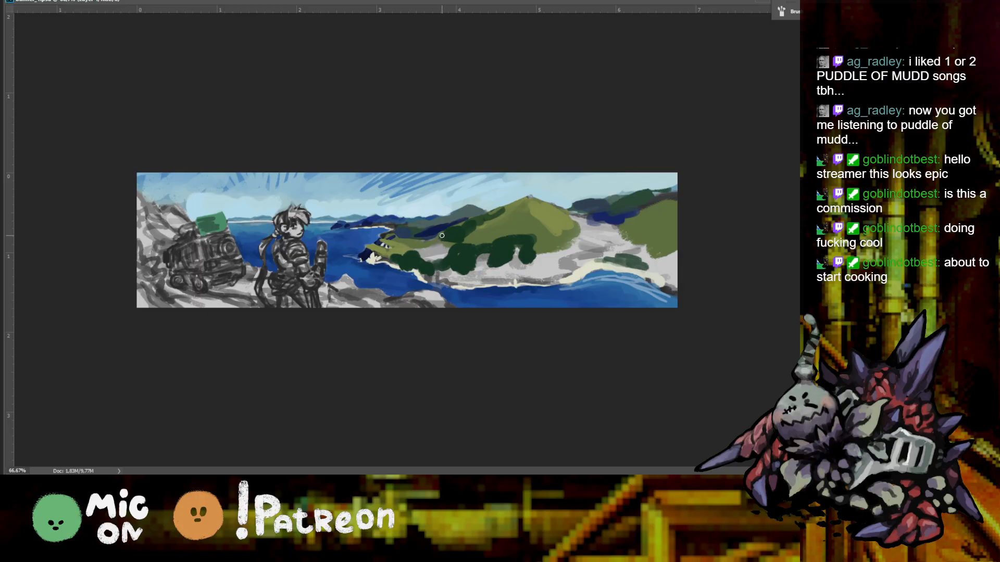
key(ctrl+plus)
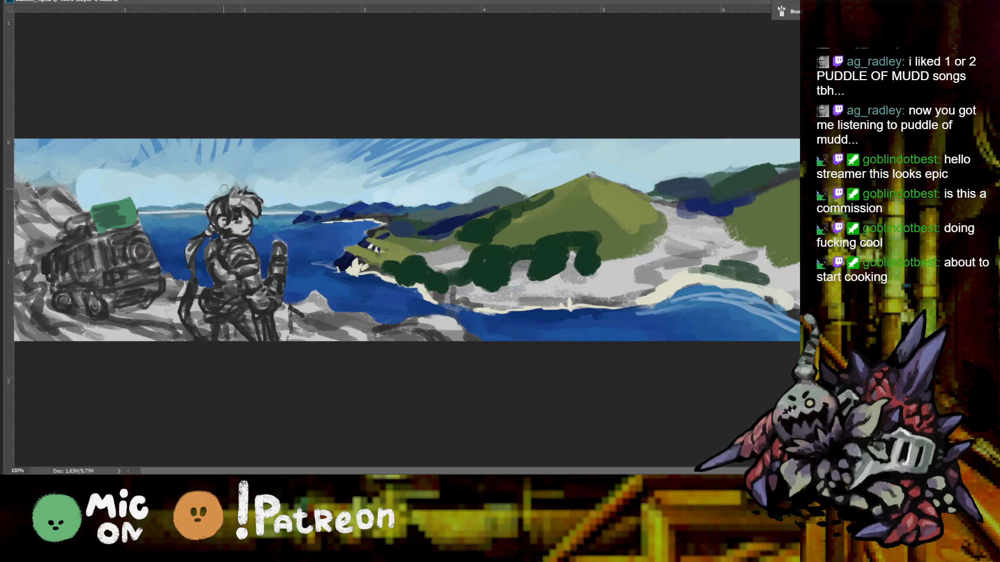
key(ctrl+minus)
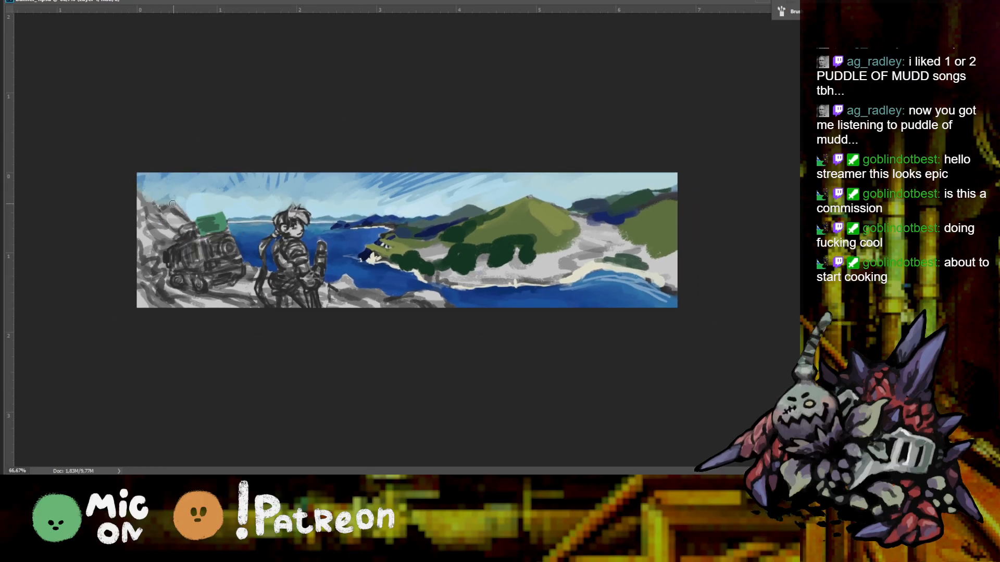
Brush additional light blue into the sky above the rocky cliff and vehicle
key(ctrl+minus)
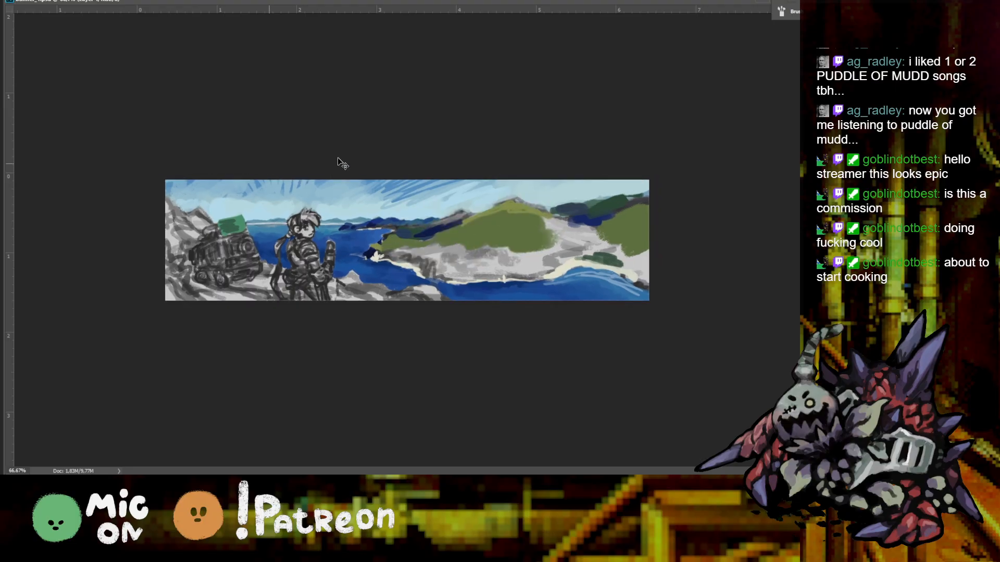
key(ctrl+plus)
mouse_move(193, 204)
mouse_down()
mouse_move(213, 182)
mouse_move(239, 206)
mouse_move(186, 175)
mouse_move(148, 188)
mouse_up()
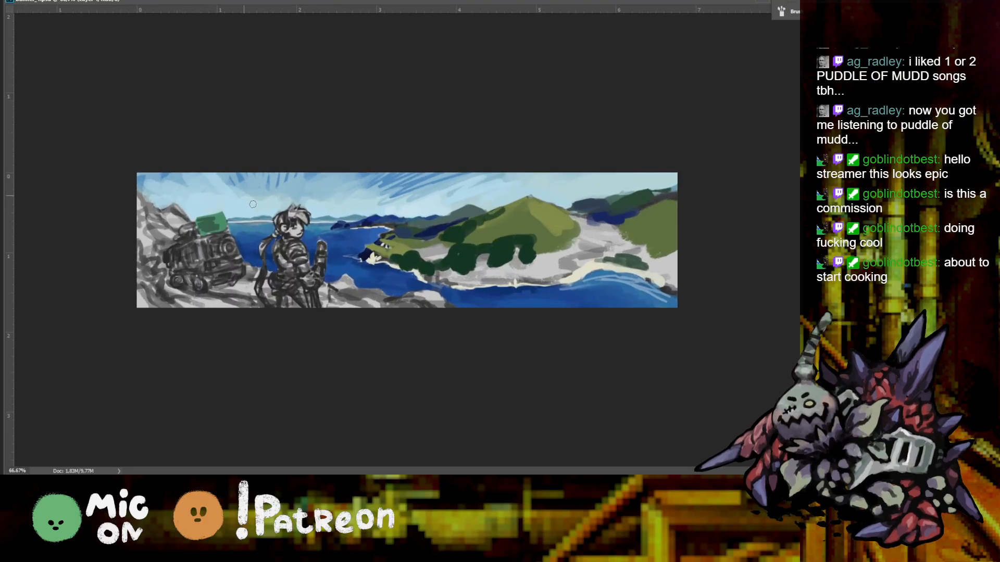
key(ctrl+minus)
key(ctrl+plus)
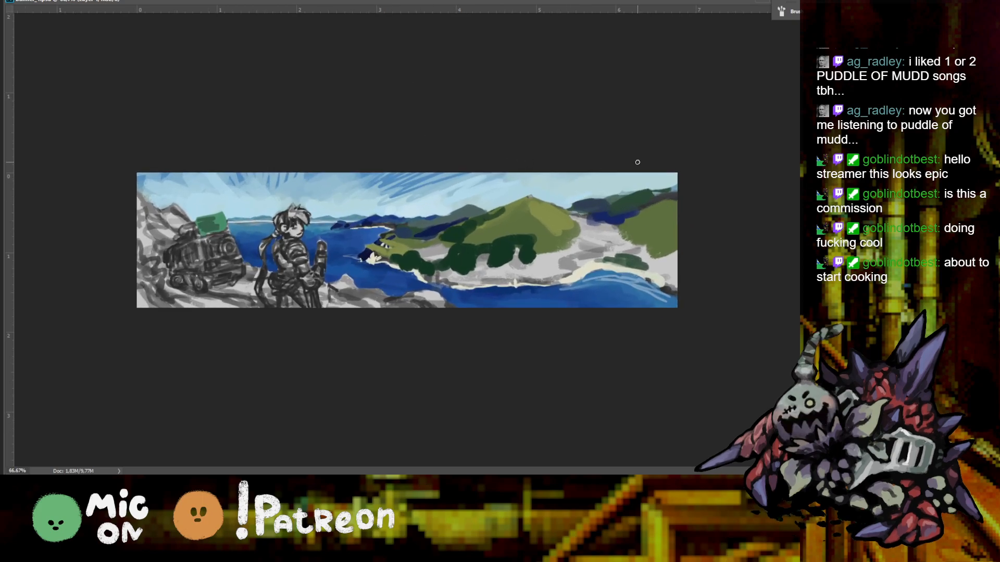
Glaze the distant peak behind the large hill with hazy blue, blending it with colours sampled nearby
key(ctrl+plus)
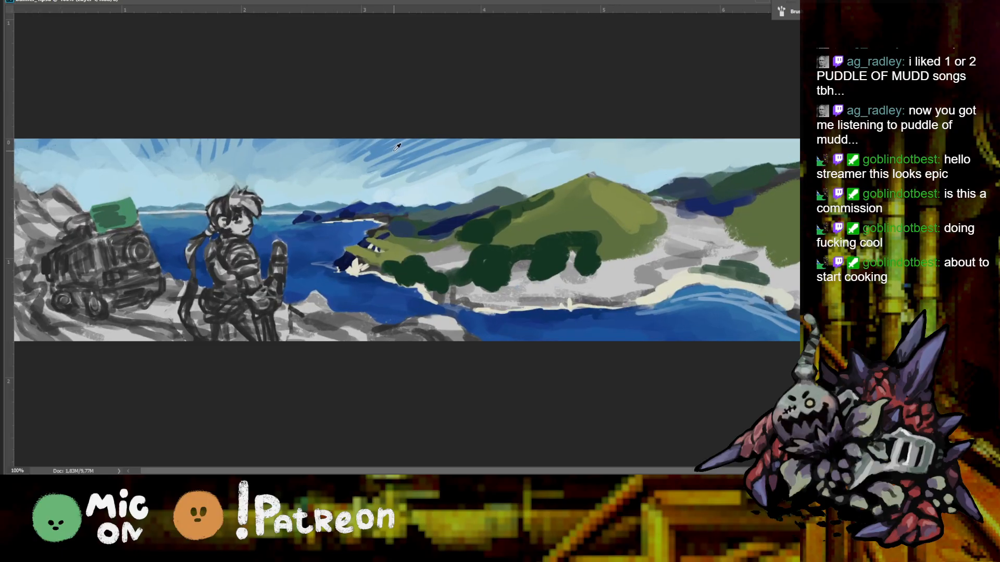
drag(507, 197, 473, 208)
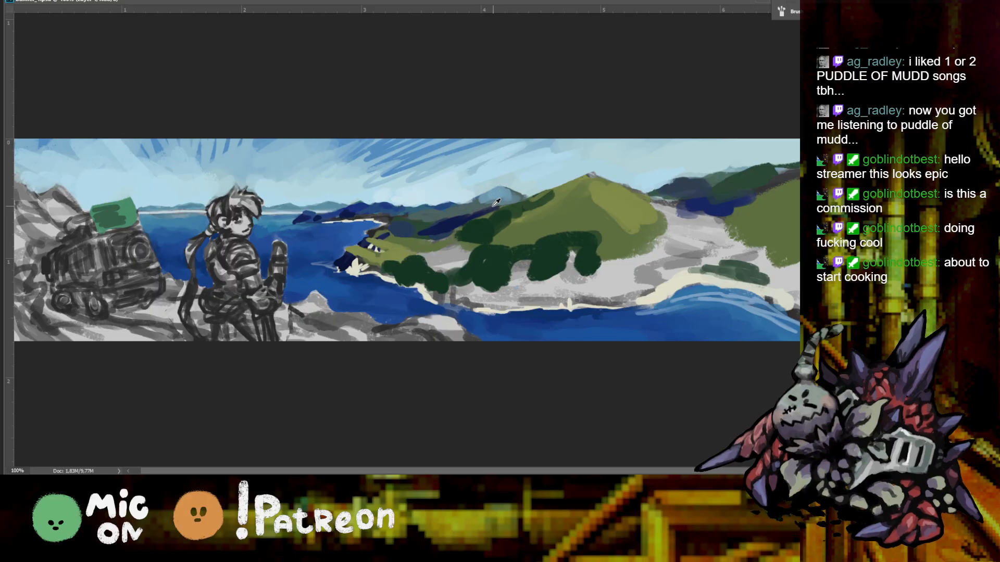
mouse_move(488, 203)
mouse_down()
mouse_move(472, 204)
mouse_move(492, 199)
mouse_up()
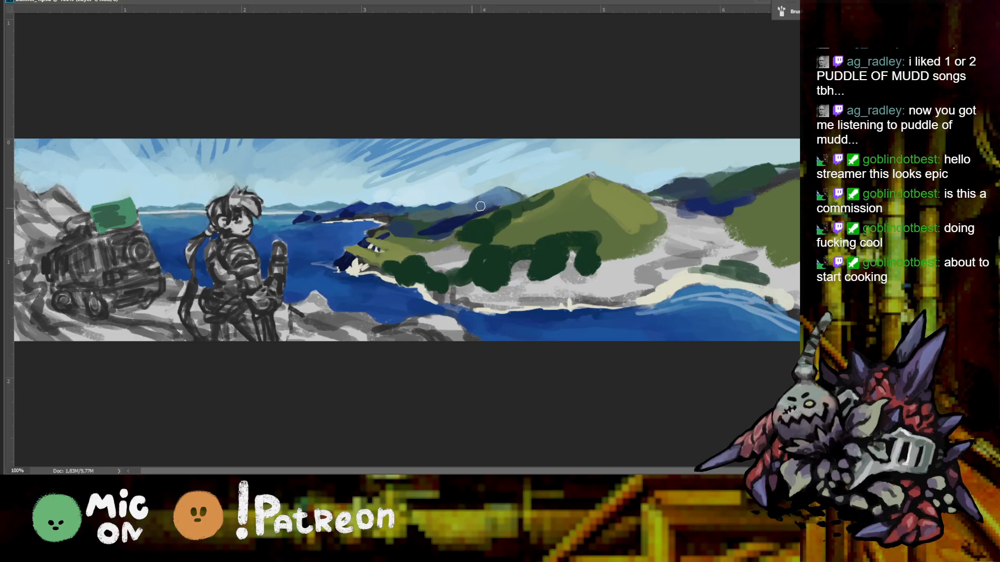
key(ctrl+minus)
Rotate the canvas view slightly counter-clockwise
key(r)
drag(541, 199, 493, 130)
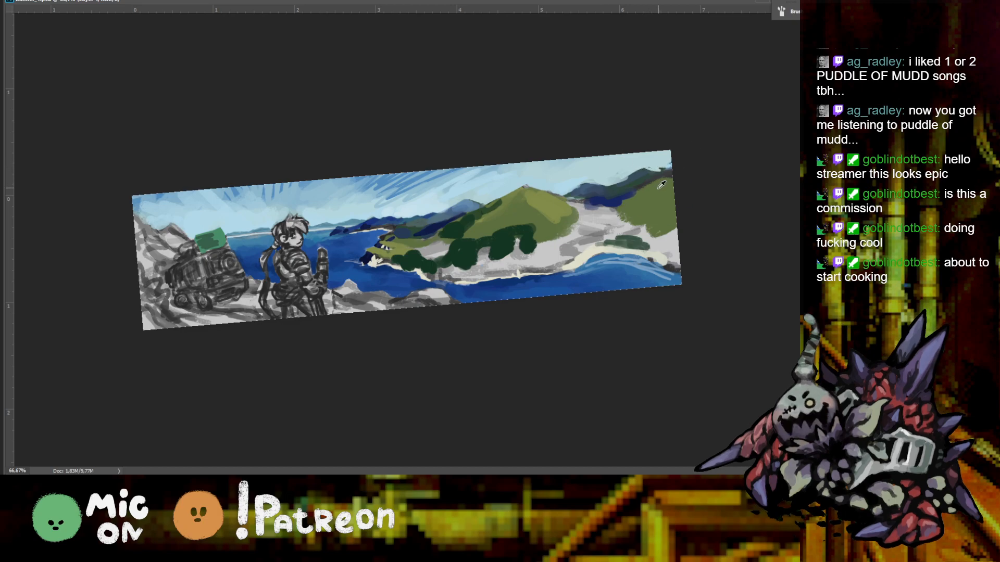
key(ctrl+minus)
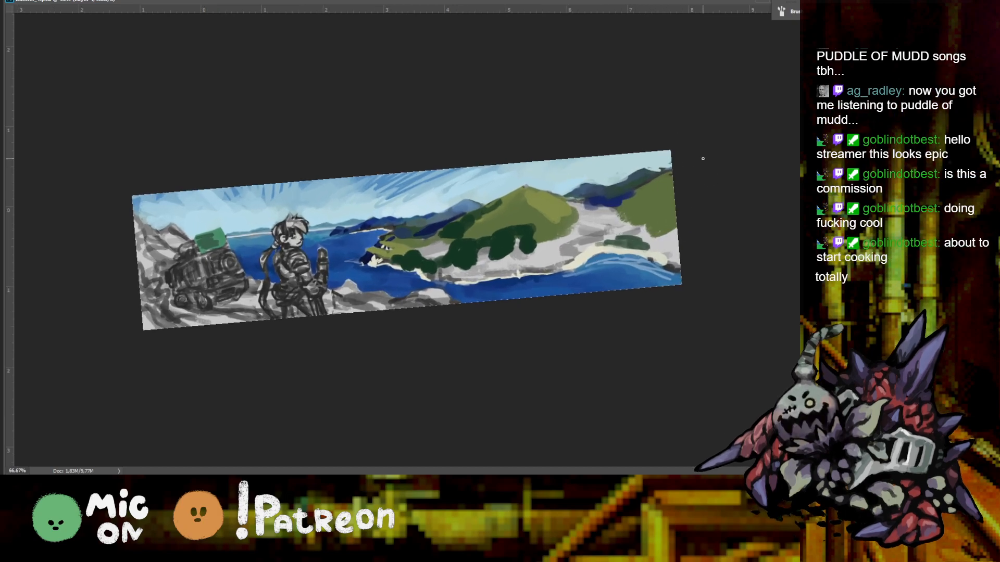
key(ctrl+plus)
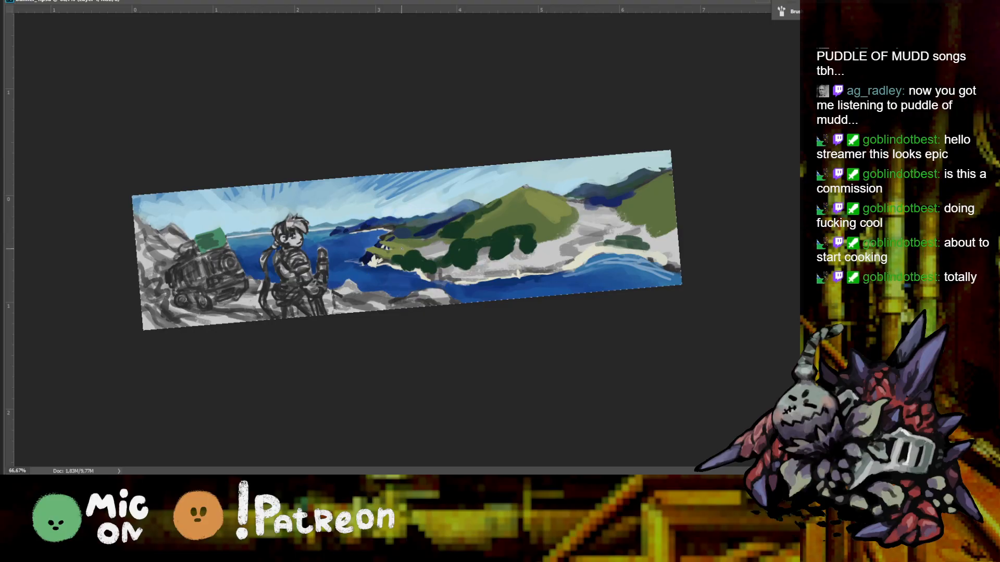
Fill the grey valley between the large hill and the far-right hill with olive green sampled from the slopes
key(ctrl+plus)
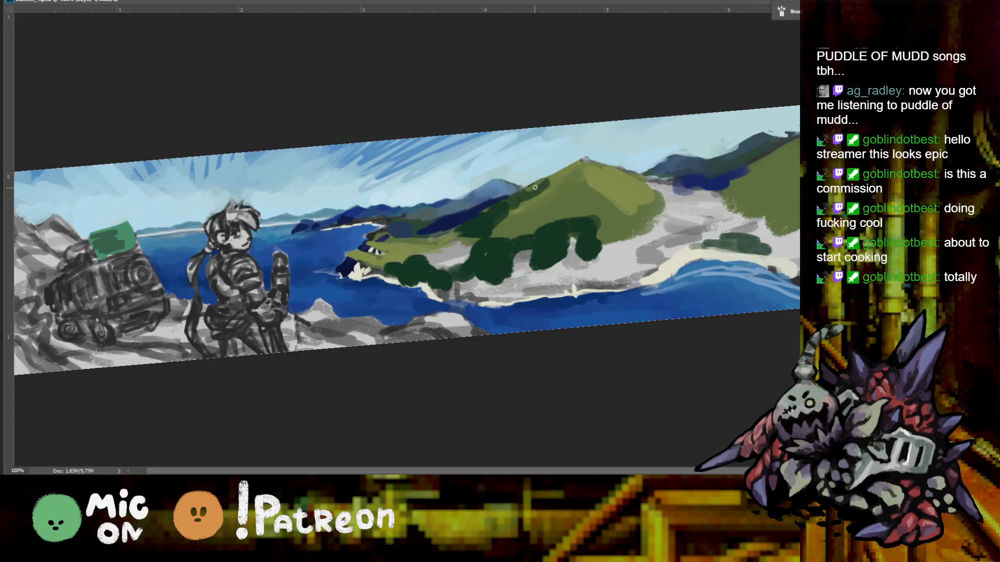
alt+click(478, 222)
key(ctrl+minus)
key(ctrl+minus)
key(ctrl+plus)
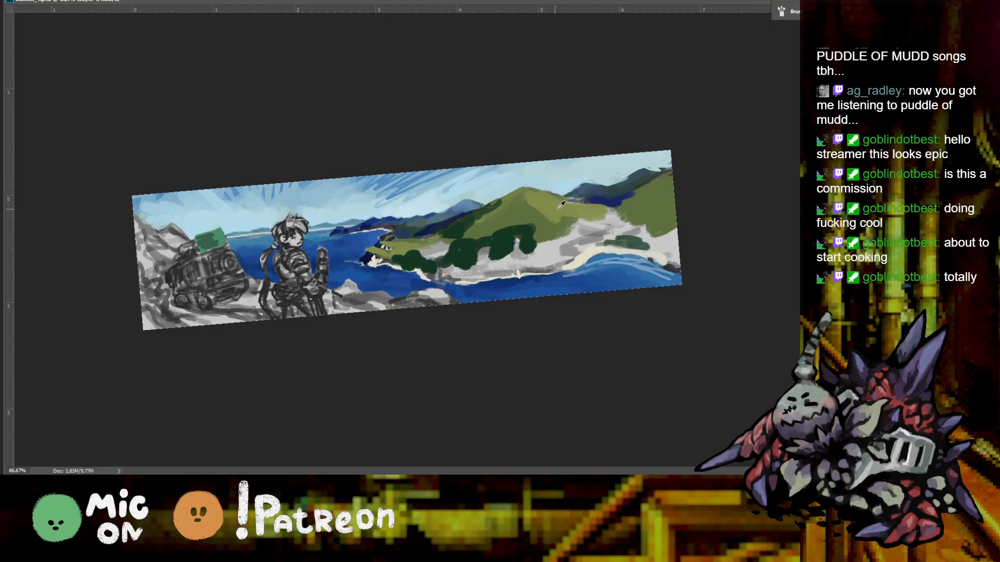
drag(567, 218, 617, 225)
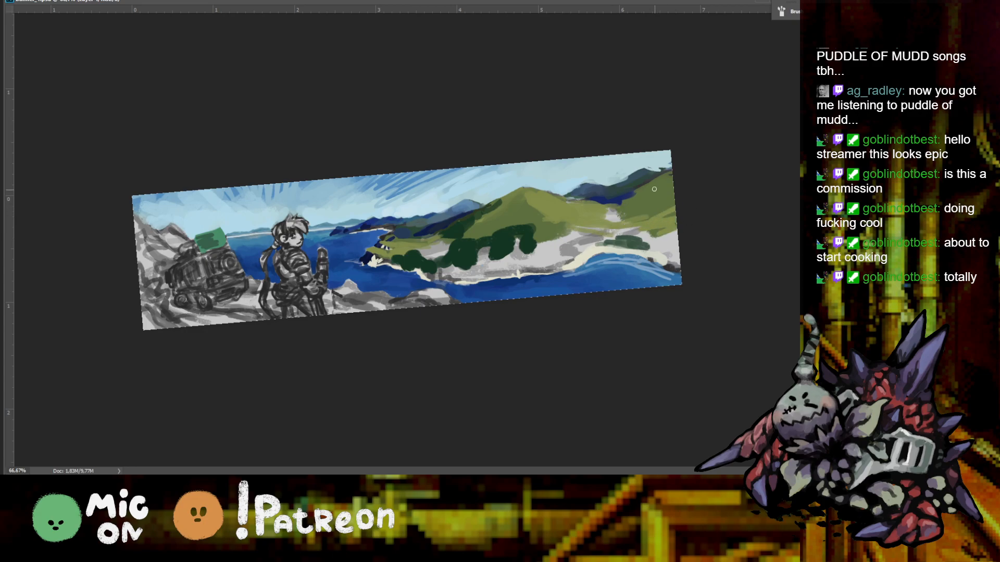
drag(608, 235, 658, 237)
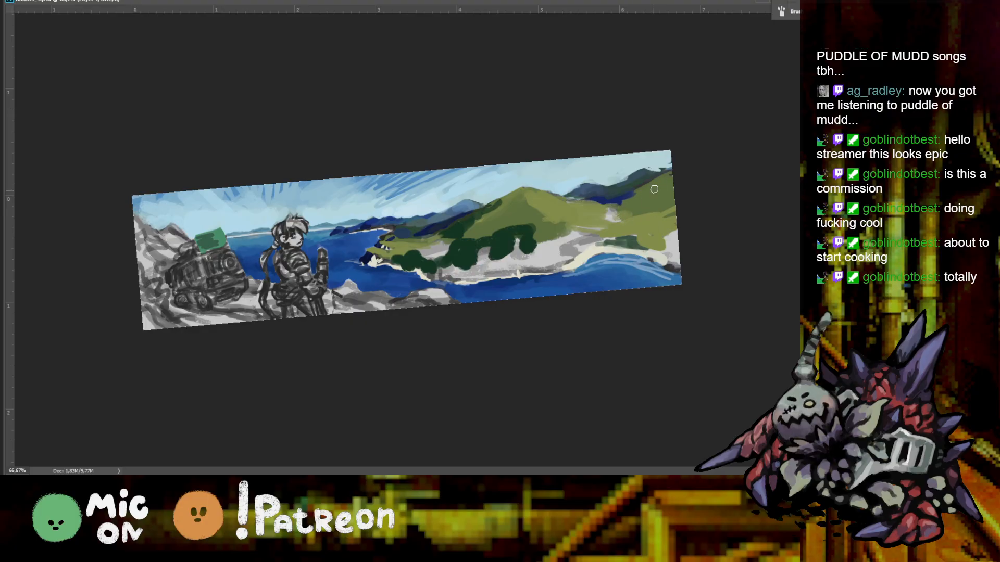
Paint dark green tree clusters across the valley and the slope of the far-right hill
alt+click(628, 181)
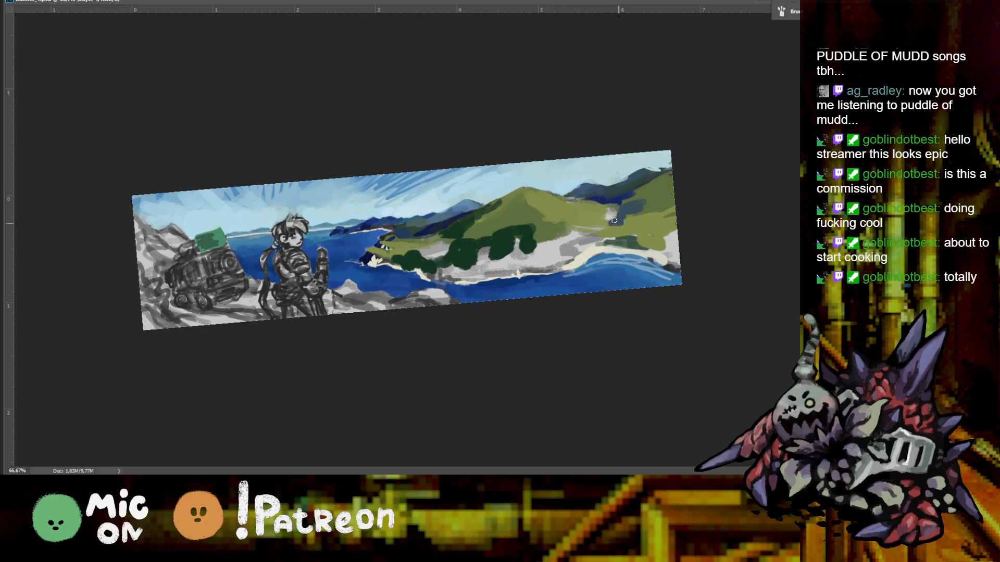
alt+click(509, 236)
mouse_move(636, 215)
mouse_down()
mouse_move(657, 200)
mouse_move(656, 213)
mouse_move(678, 212)
mouse_move(614, 222)
mouse_move(630, 222)
mouse_move(595, 227)
mouse_up()
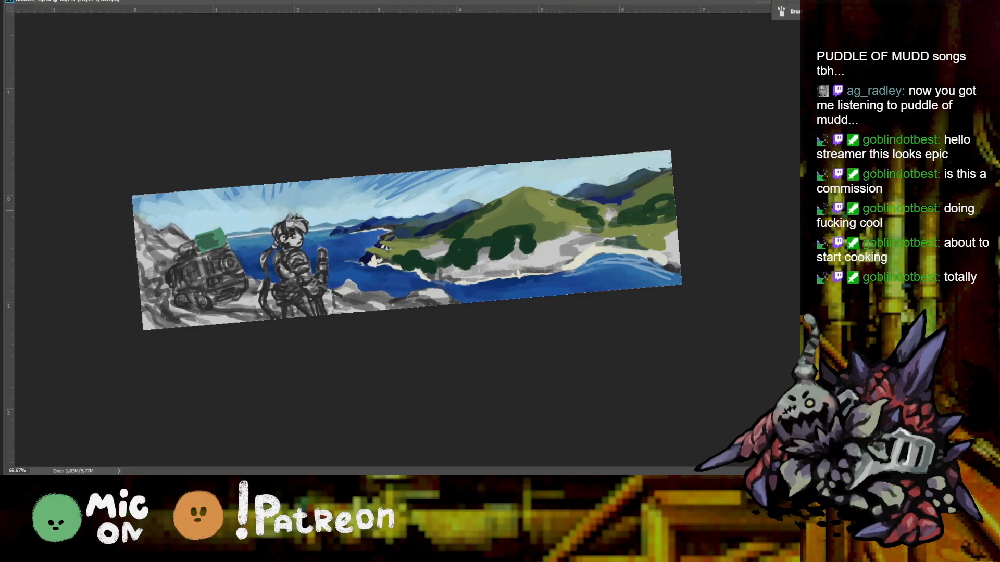
mouse_move(601, 208)
mouse_down()
mouse_move(591, 211)
mouse_move(604, 238)
mouse_move(633, 240)
mouse_up()
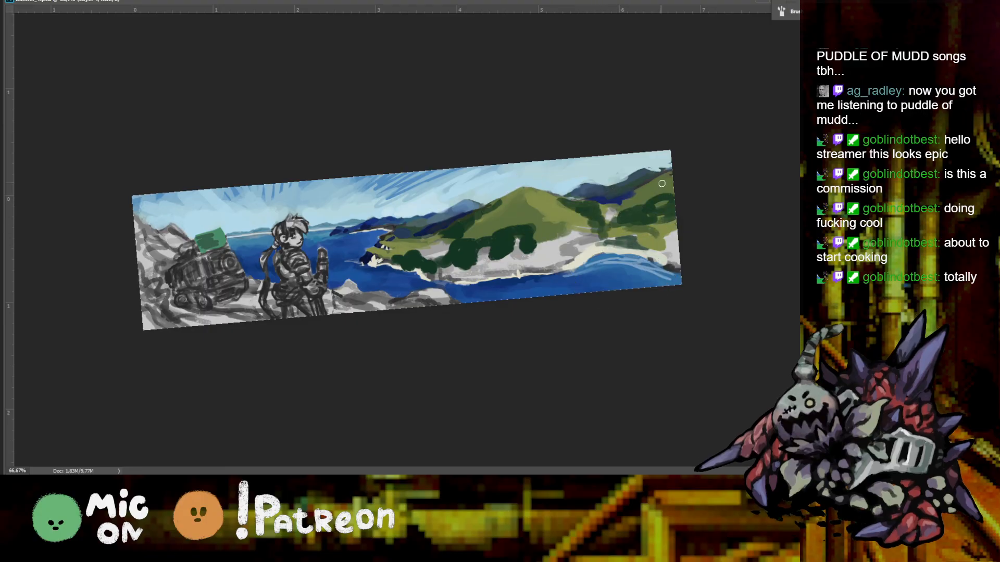
Soften the foam streaks in the right-hand cove with sampled blue and extend olive green down the far-right shore
alt+click(599, 254)
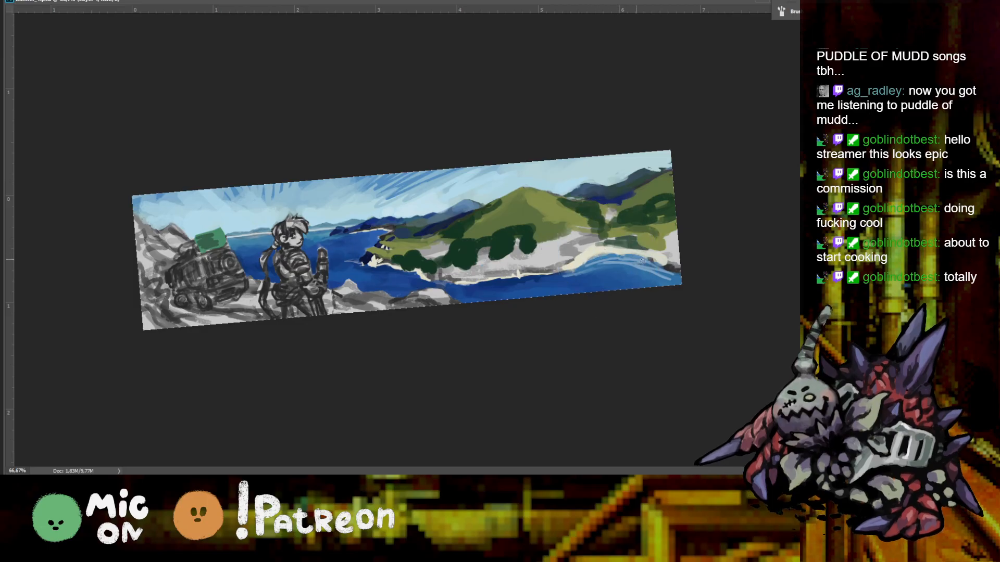
alt+click(621, 274)
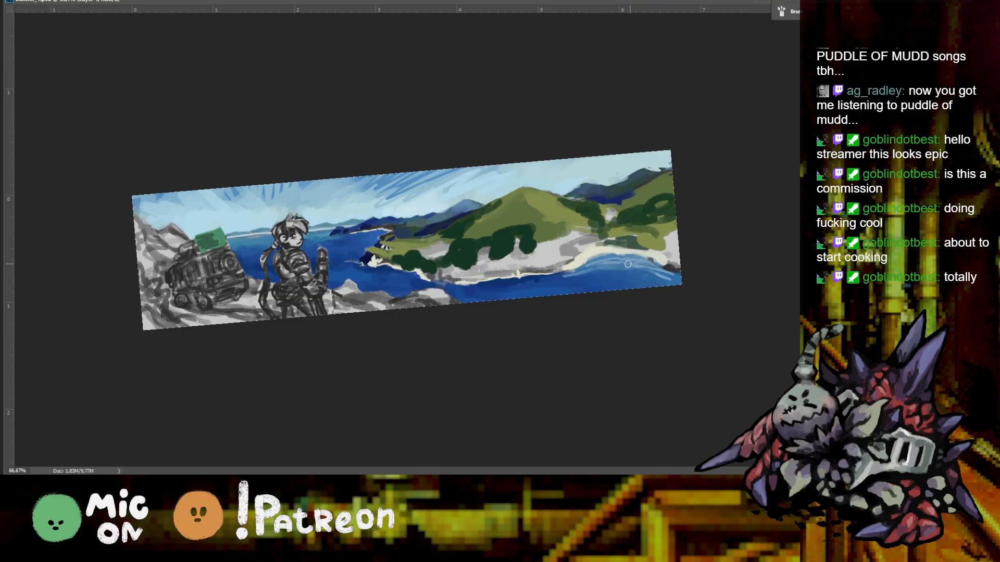
key(ctrl+minus)
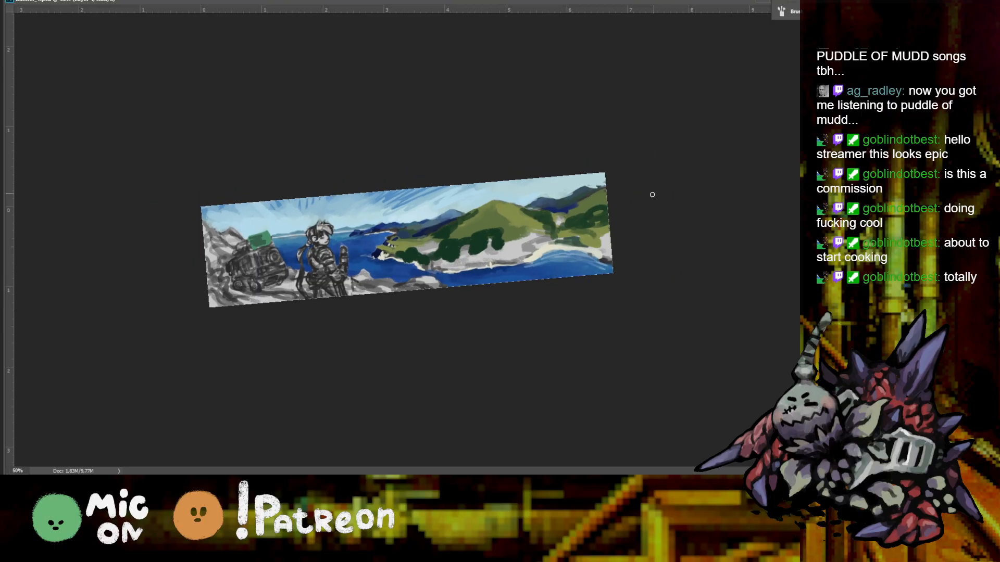
key(ctrl+plus)
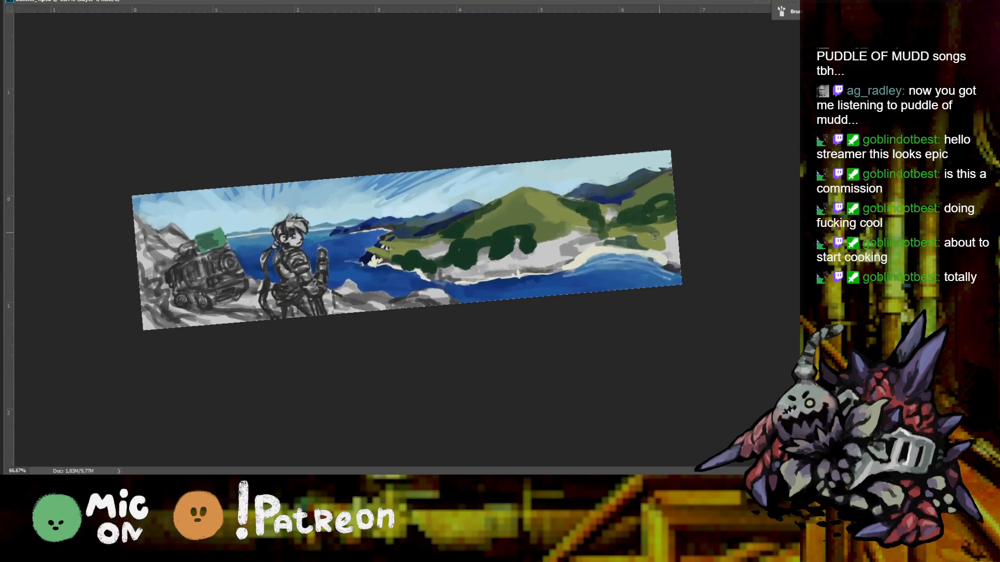
drag(669, 241, 666, 257)
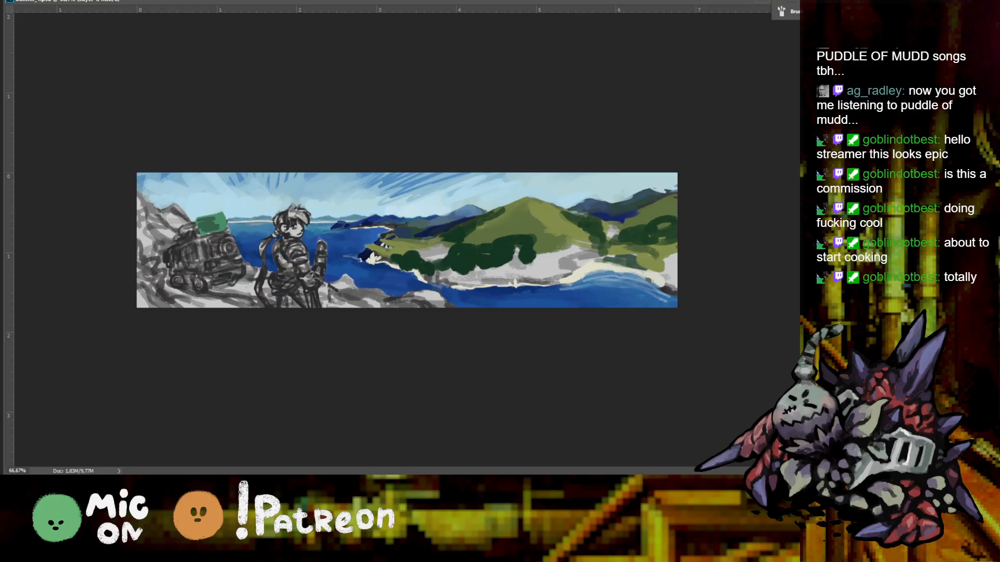
Add dark navy shadows to the tree clusters along the shoreline below the large hill
alt+click(606, 208)
drag(474, 265, 471, 275)
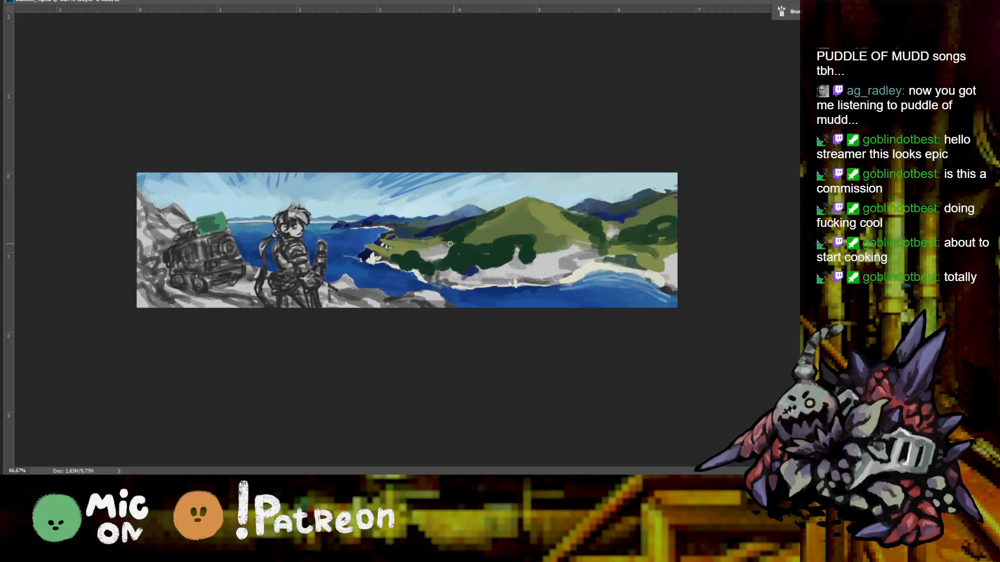
mouse_move(454, 272)
mouse_down()
mouse_move(471, 274)
mouse_move(456, 273)
mouse_up()
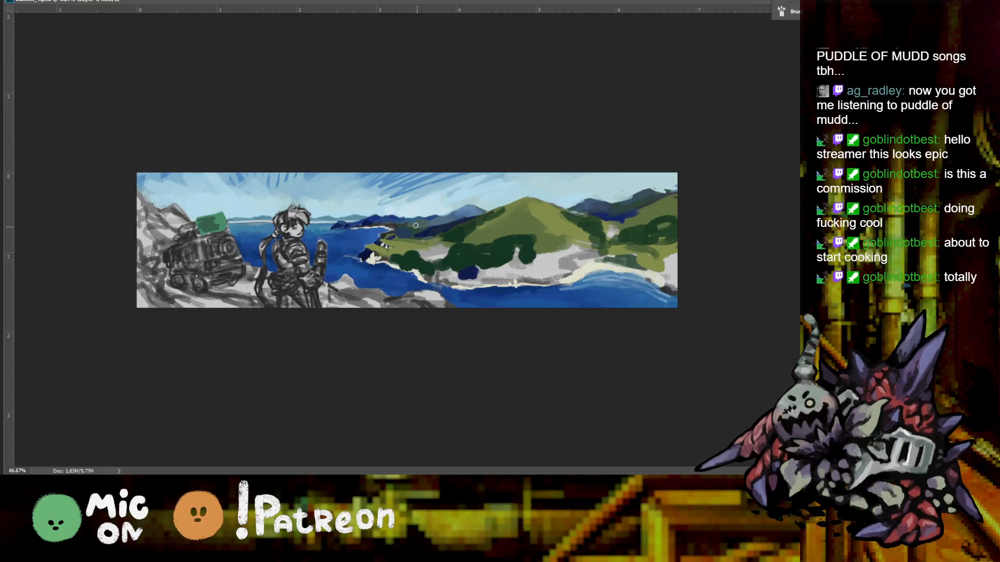
key(ctrl+z)
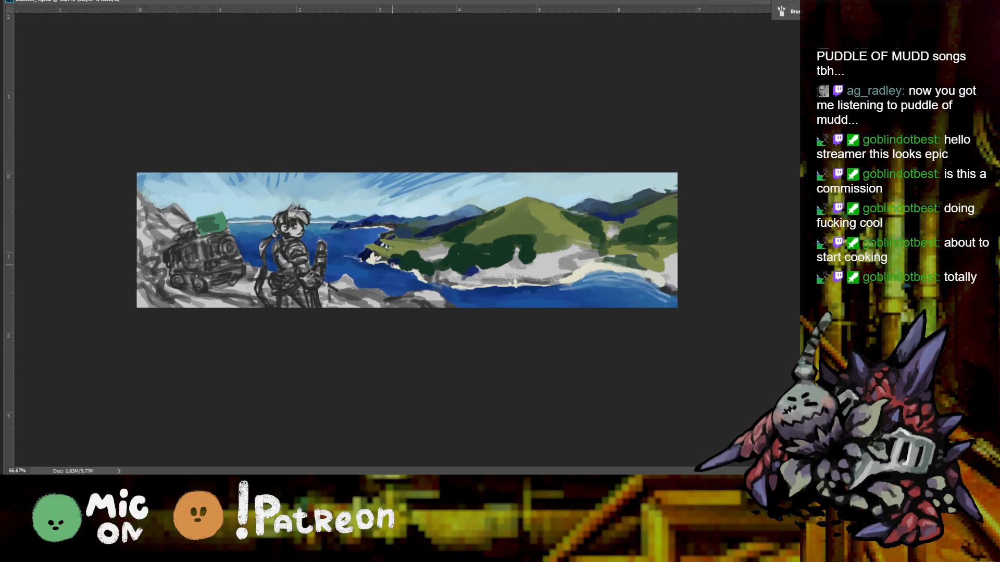
drag(419, 269, 449, 275)
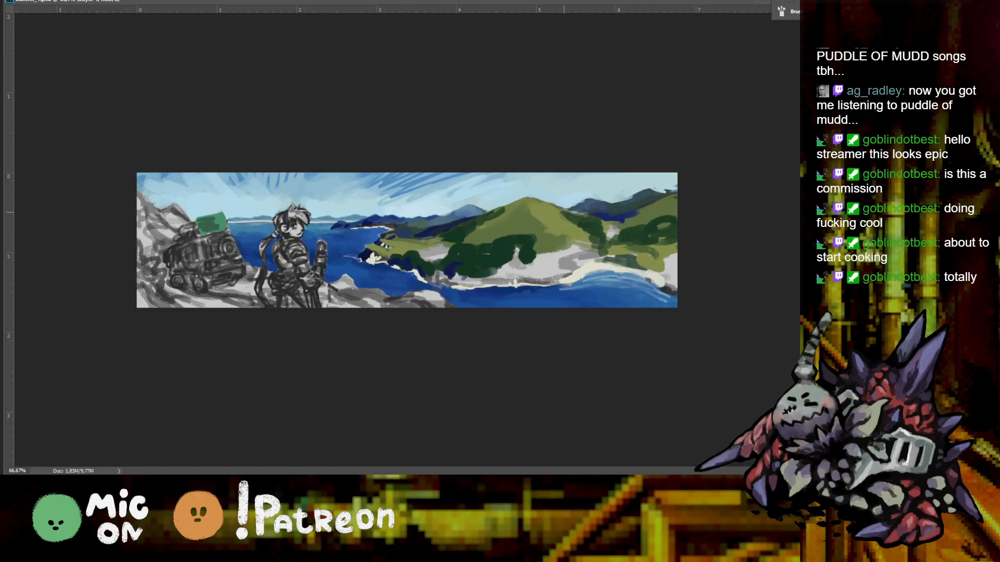
Paint dark navy rocks along the far-right shoreline of the bay
mouse_move(666, 269)
mouse_down()
mouse_move(654, 279)
mouse_move(673, 291)
mouse_move(630, 264)
mouse_up()
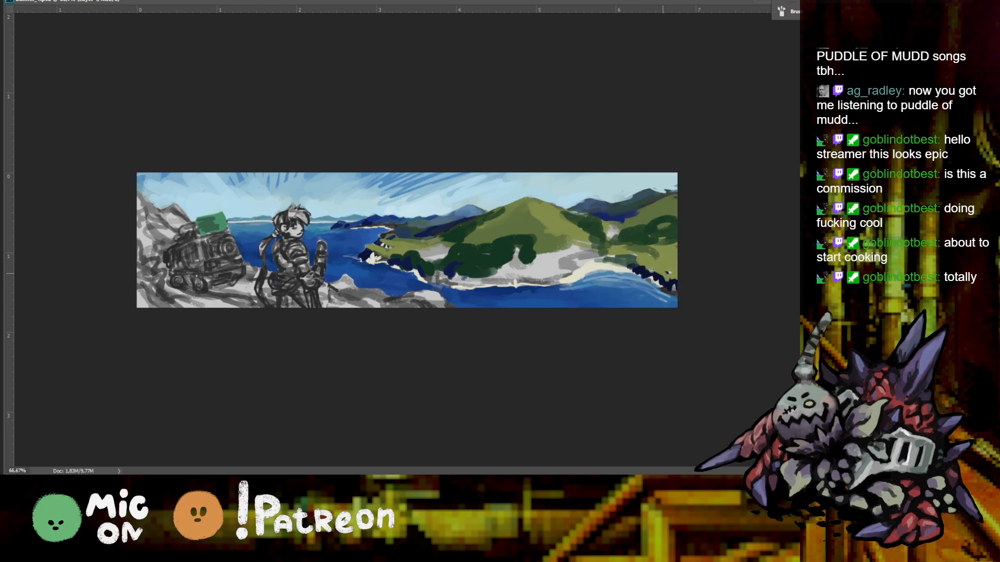
key(ctrl+minus)
key(ctrl+plus)
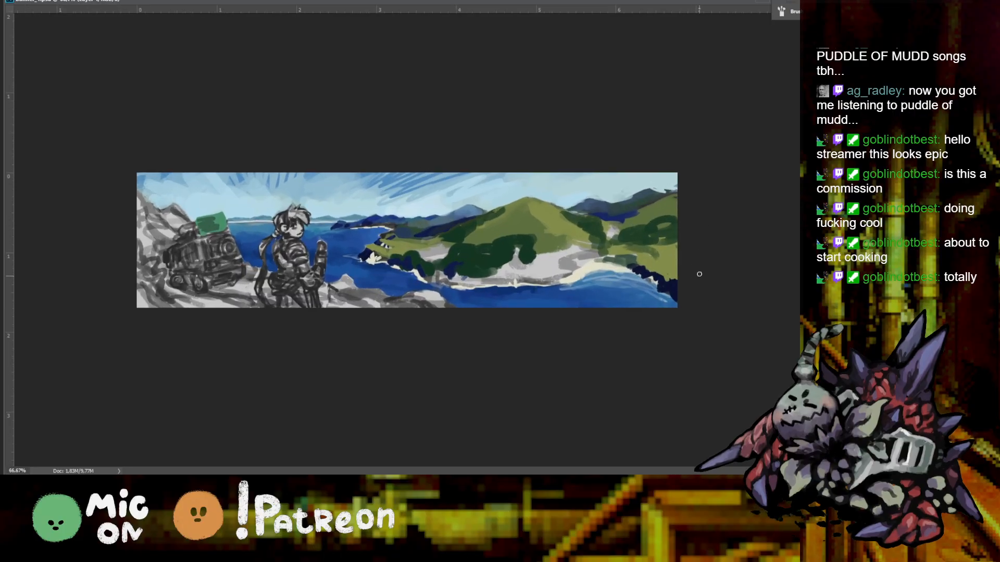
Cover the large hill's grey lower slope with olive green and spread dark green trees across it
key(ctrl+plus)
drag(624, 253, 636, 253)
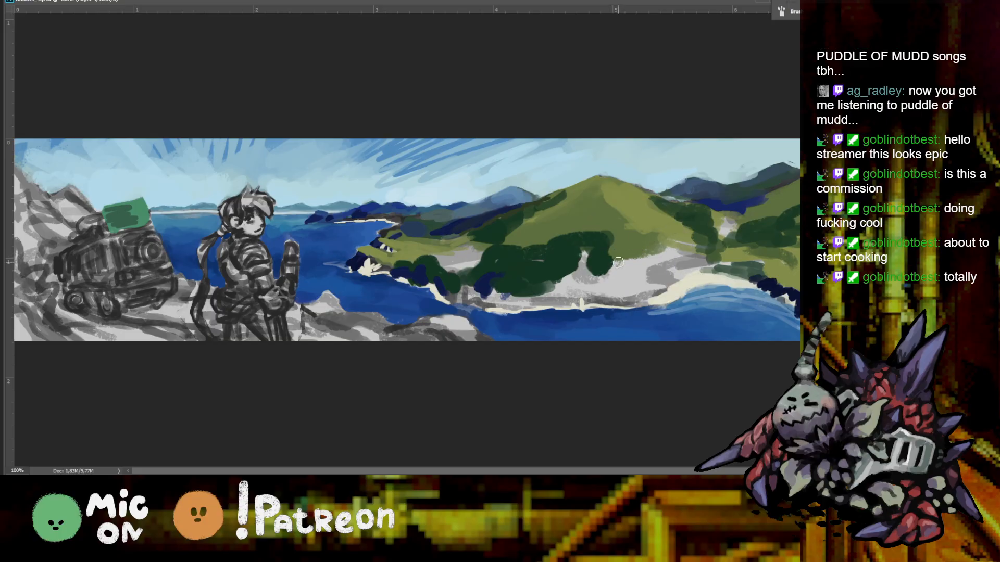
mouse_move(671, 260)
mouse_down()
mouse_move(699, 267)
mouse_move(692, 253)
mouse_move(660, 279)
mouse_move(626, 288)
mouse_move(647, 269)
mouse_move(570, 277)
mouse_move(591, 222)
mouse_move(615, 225)
mouse_move(616, 250)
mouse_move(619, 213)
mouse_move(590, 231)
mouse_up()
alt+click(611, 214)
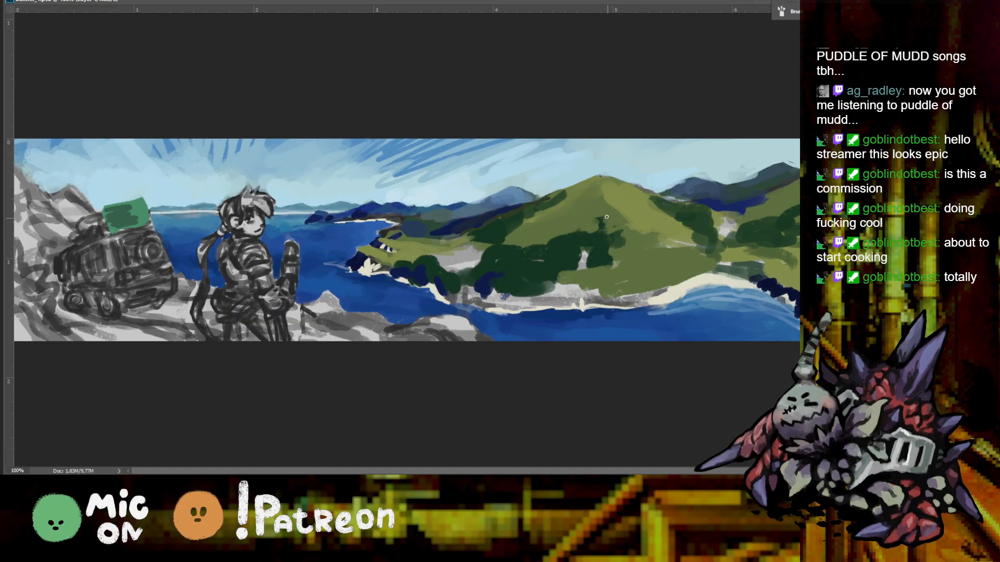
mouse_move(612, 244)
mouse_down()
mouse_move(643, 256)
mouse_move(608, 271)
mouse_move(616, 253)
mouse_up()
drag(696, 262, 726, 260)
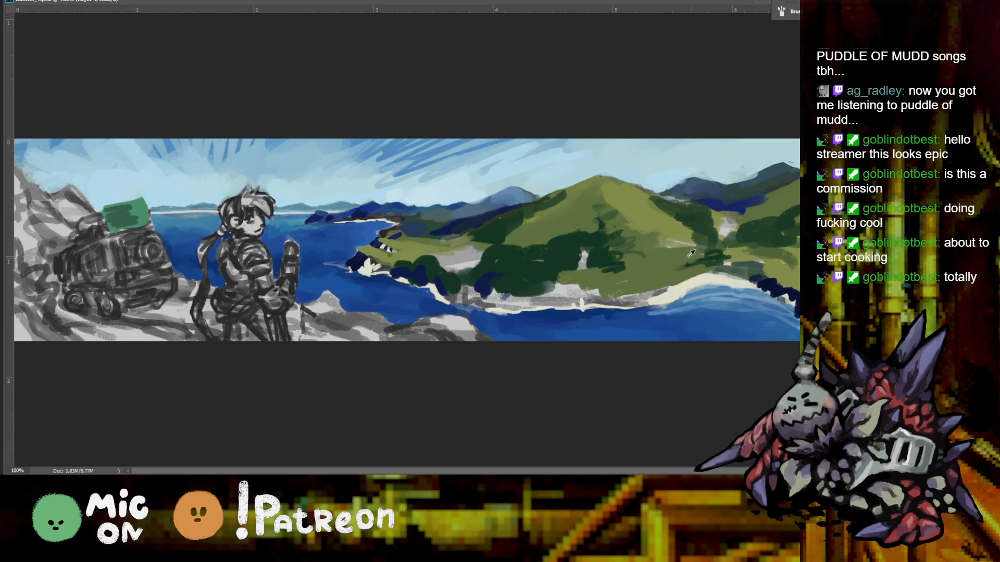
mouse_move(605, 259)
mouse_down()
mouse_move(586, 255)
mouse_move(591, 268)
mouse_up()
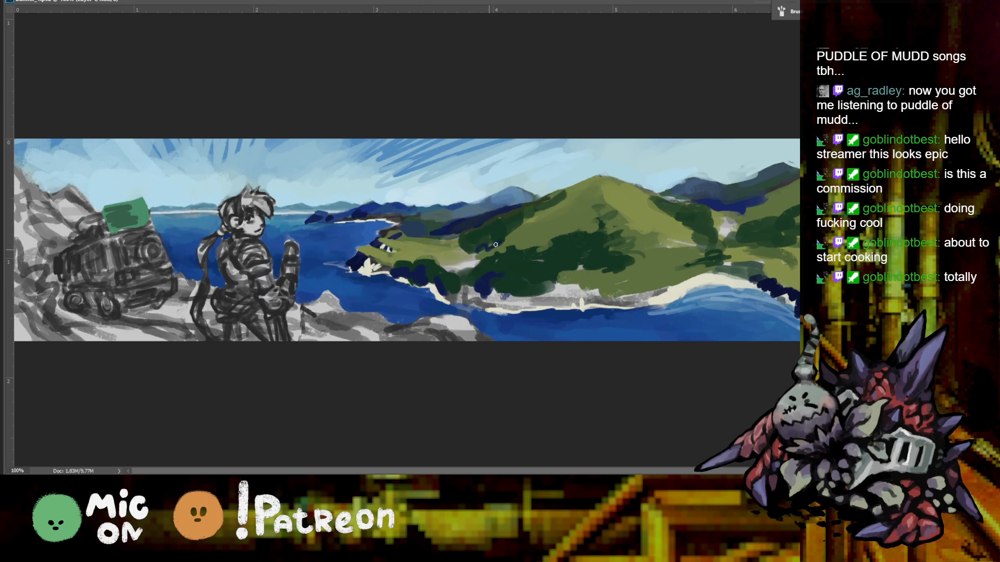
Shade the large hill's left flank with darker green and refine its peak contour using sampled hill and sky colours
alt+click(523, 225)
drag(509, 233, 554, 215)
mouse_move(528, 227)
mouse_down()
mouse_move(553, 217)
mouse_move(492, 236)
mouse_move(565, 196)
mouse_up()
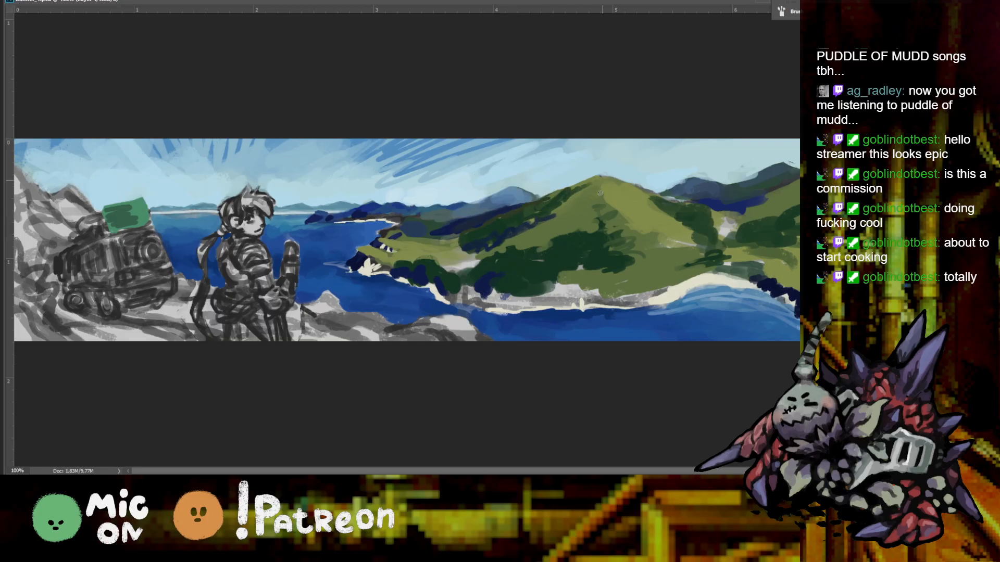
alt+click(562, 202)
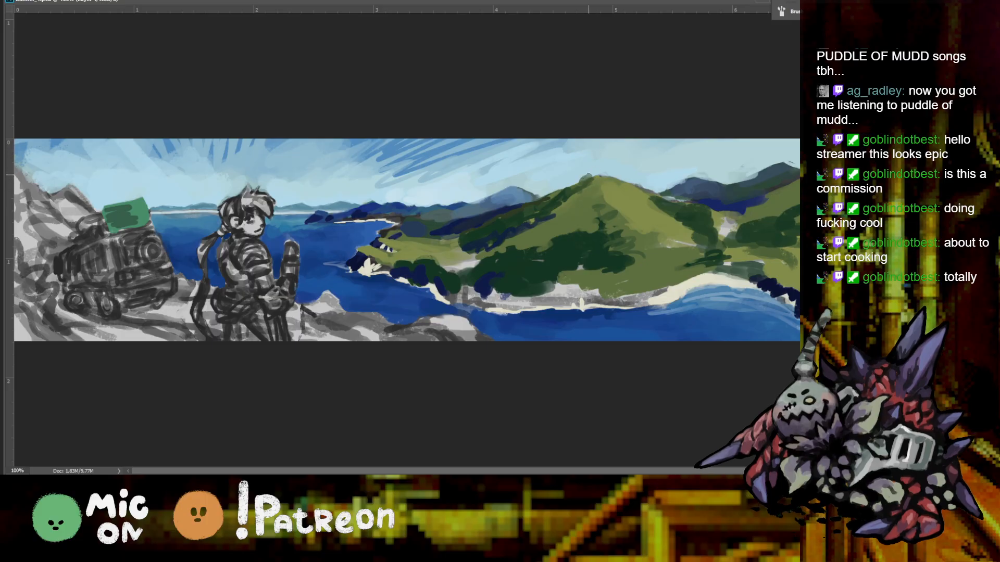
alt+click(587, 183)
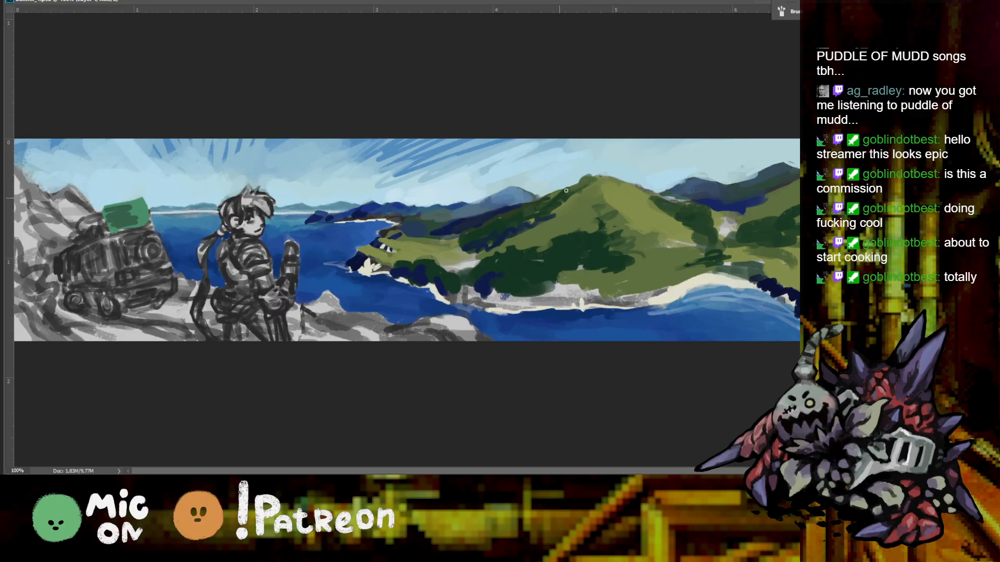
alt+click(591, 170)
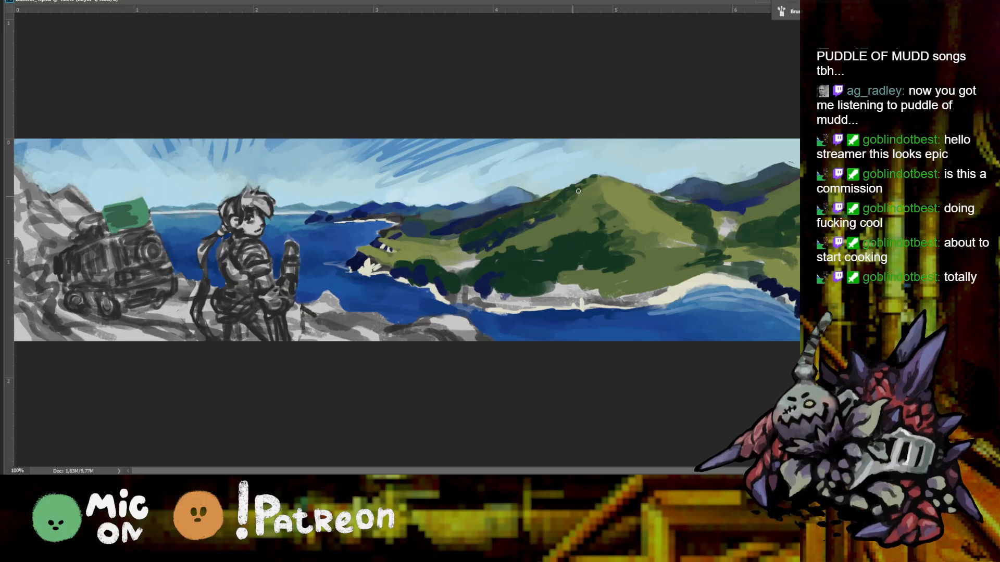
key(ctrl+minus)
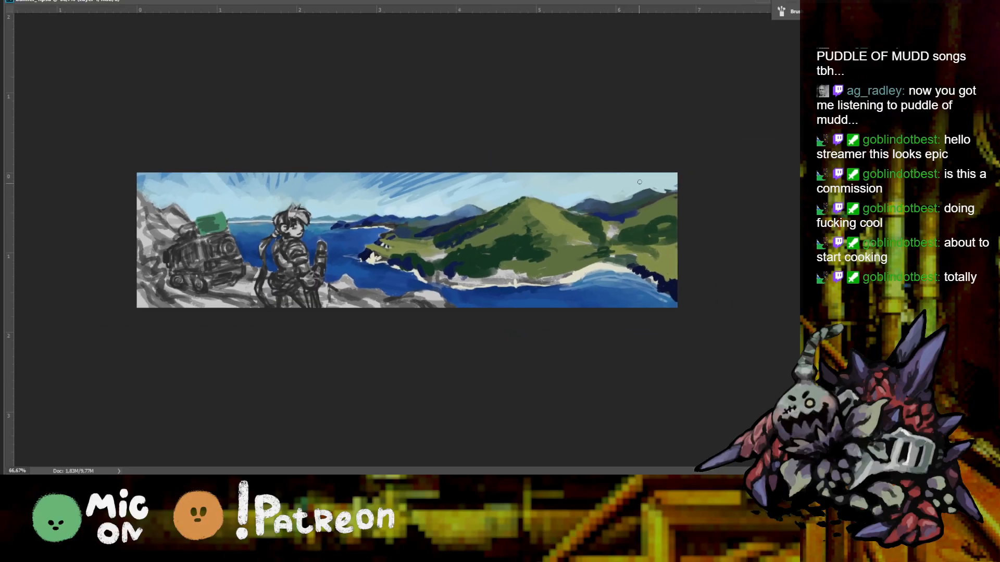
Brush bright yellow-green highlights onto the grassy ledges of the headland left of the large hill
key(ctrl+plus)
key(ctrl+plus)
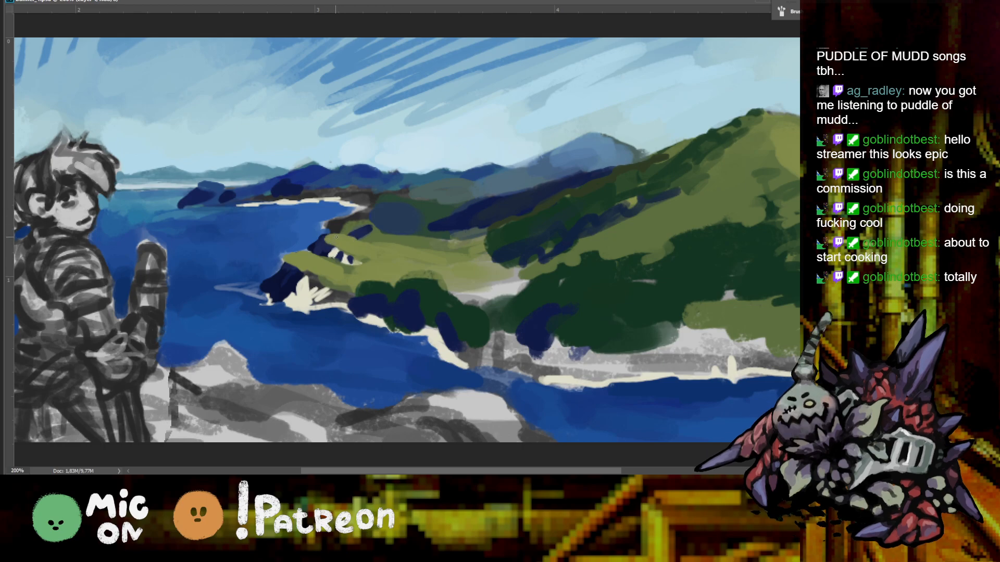
mouse_move(354, 238)
mouse_down()
mouse_move(331, 236)
mouse_move(367, 240)
mouse_up()
mouse_move(298, 261)
mouse_down()
mouse_move(288, 259)
mouse_move(360, 245)
mouse_move(424, 247)
mouse_up()
key(ctrl+minus)
key(r)
drag(575, 234, 522, 102)
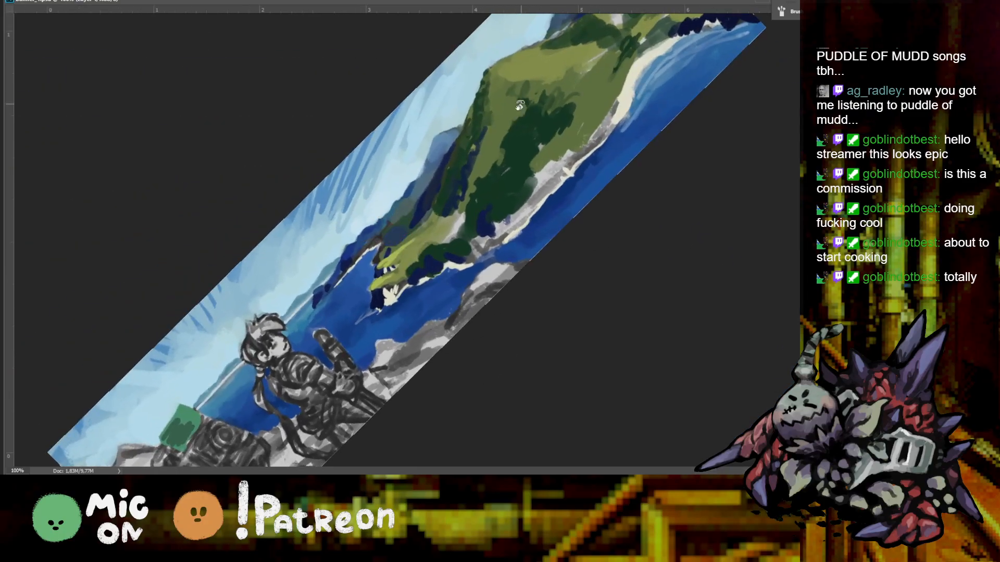
key(ctrl+plus)
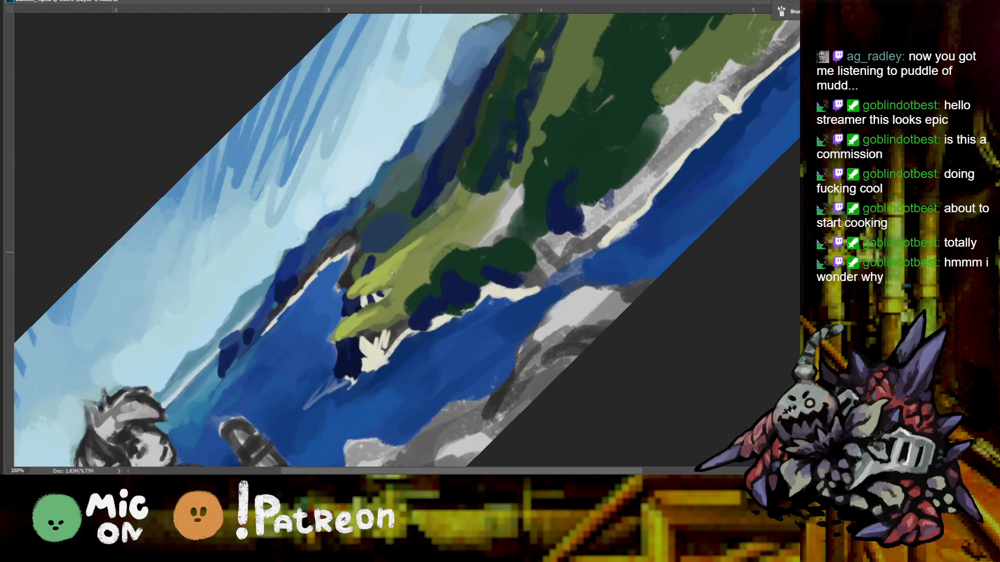
Rework the headland's upper ledge with shorter yellow-green strokes
key(ctrl+minus)
key(r)
drag(439, 236, 559, 174)
key(ctrl+plus)
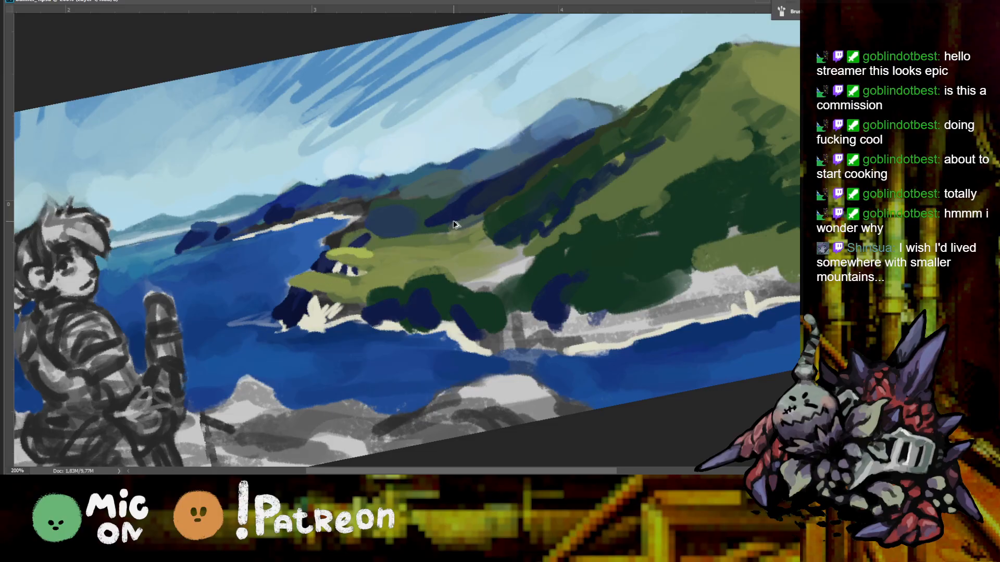
mouse_move(356, 256)
mouse_down()
mouse_move(382, 258)
mouse_move(367, 241)
mouse_move(384, 250)
mouse_up()
alt+click(325, 259)
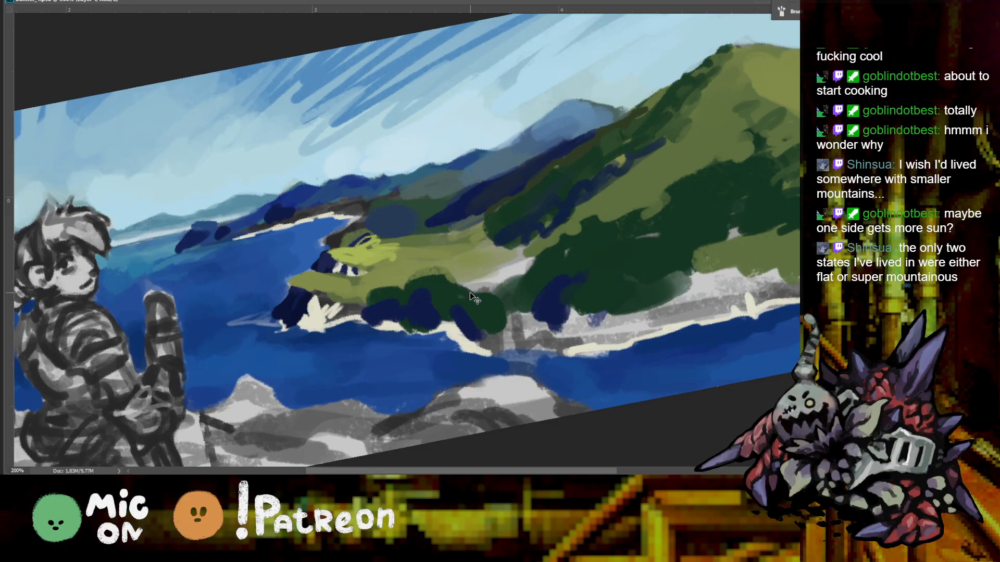
Touch up the rock shadow beside the headland's upper ledge with sampled dark navy
scroll(470, 292, down, 2)
scroll(364, 250, up, 4)
alt+click(336, 235)
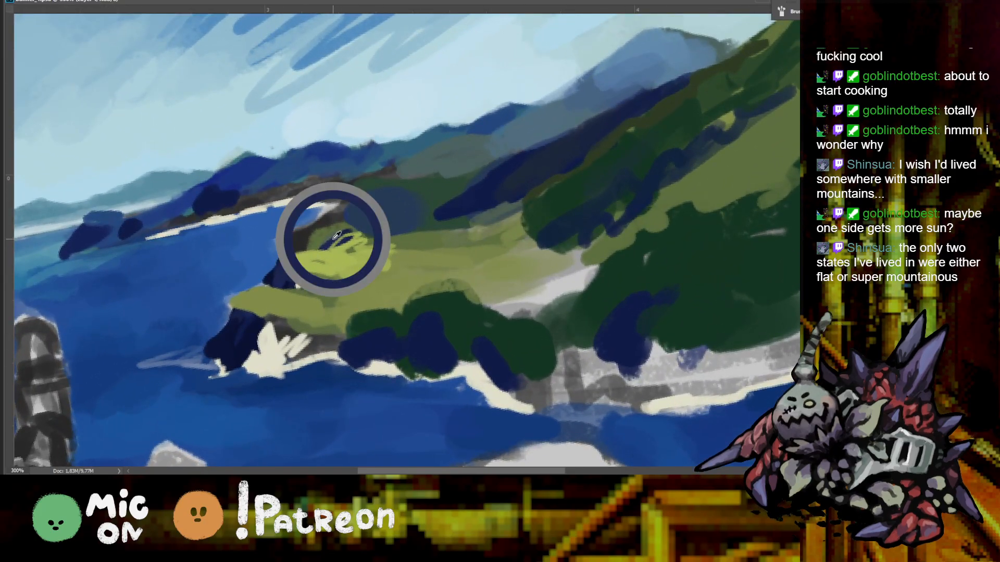
mouse_move(333, 243)
mouse_down()
mouse_move(364, 229)
mouse_move(350, 238)
mouse_move(489, 260)
mouse_move(508, 250)
mouse_move(505, 188)
mouse_move(444, 181)
mouse_up()
scroll(346, 234, down, 1)
key(r)
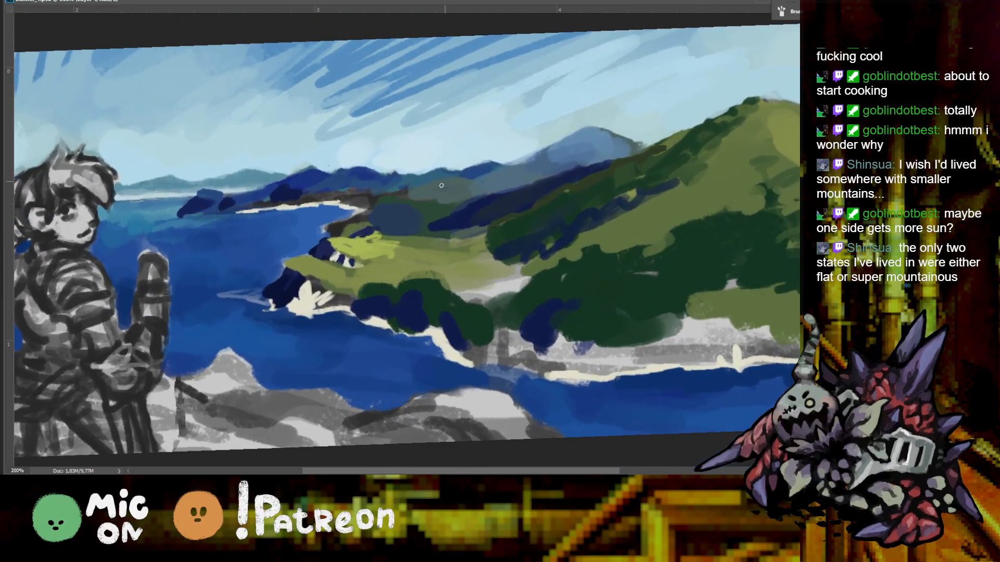
scroll(411, 191, up, 1)
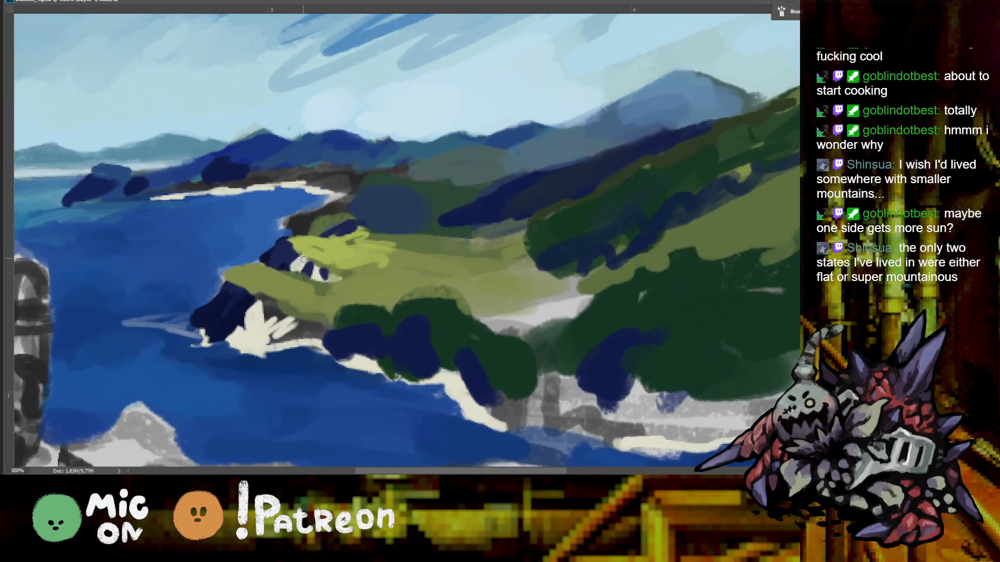
Soften the bright yellow-green highlights on the headland's upper ledge with sampled olive green
alt+click(362, 268)
mouse_move(362, 267)
mouse_down()
mouse_move(391, 257)
mouse_move(335, 265)
mouse_move(356, 243)
mouse_move(302, 245)
mouse_up()
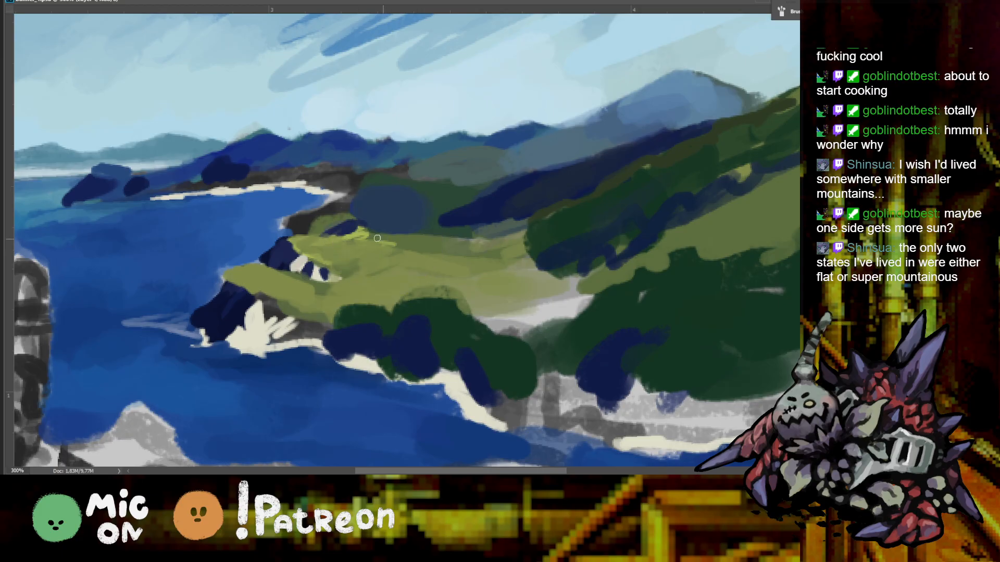
scroll(385, 234, down, 1)
key(r)
drag(395, 184, 392, 185)
scroll(409, 245, up, 2)
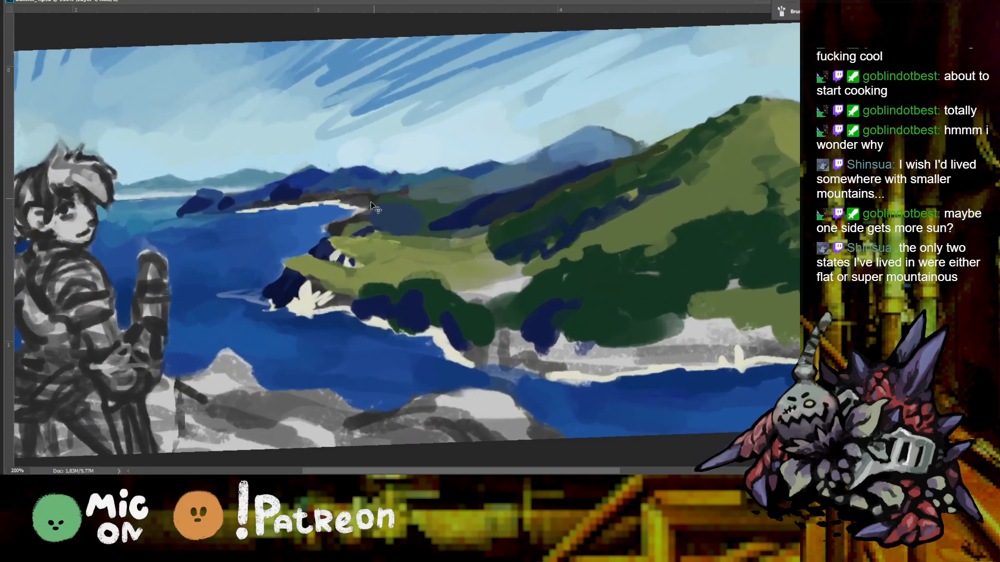
Trim the seaward edges of the headland's dark rocks with sampled water blue to sharpen their silhouettes
alt+click(287, 275)
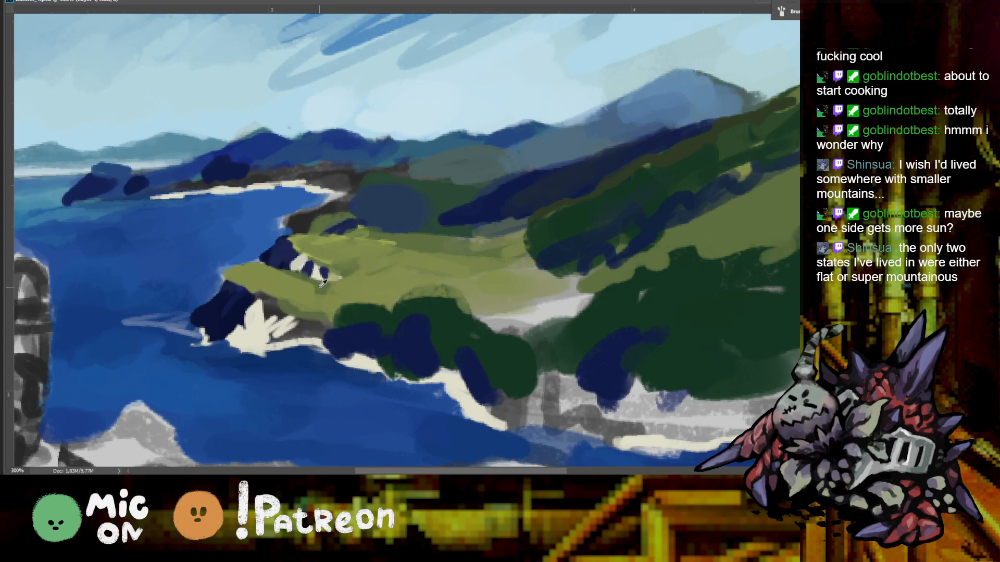
alt+click(307, 243)
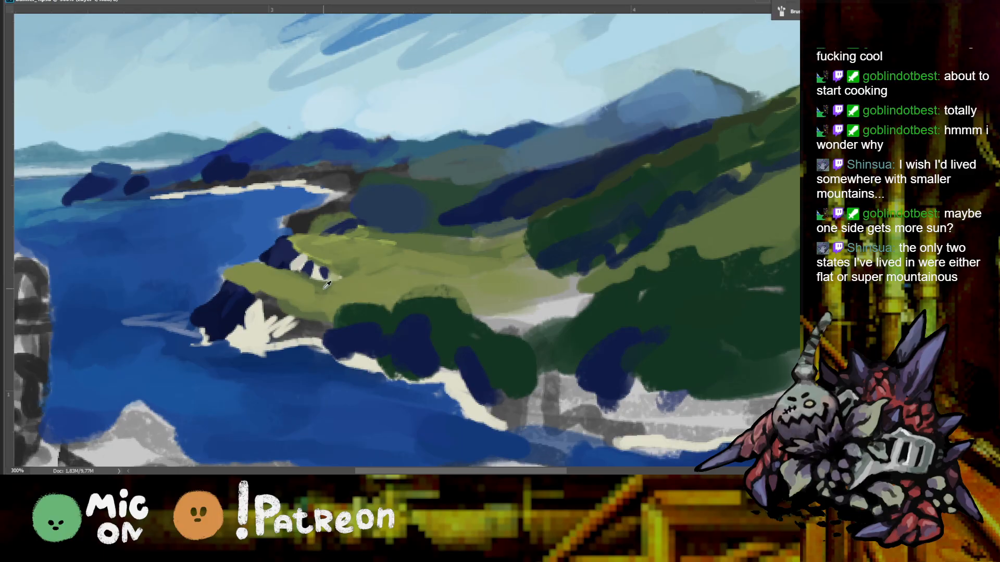
alt+click(261, 255)
alt+click(268, 253)
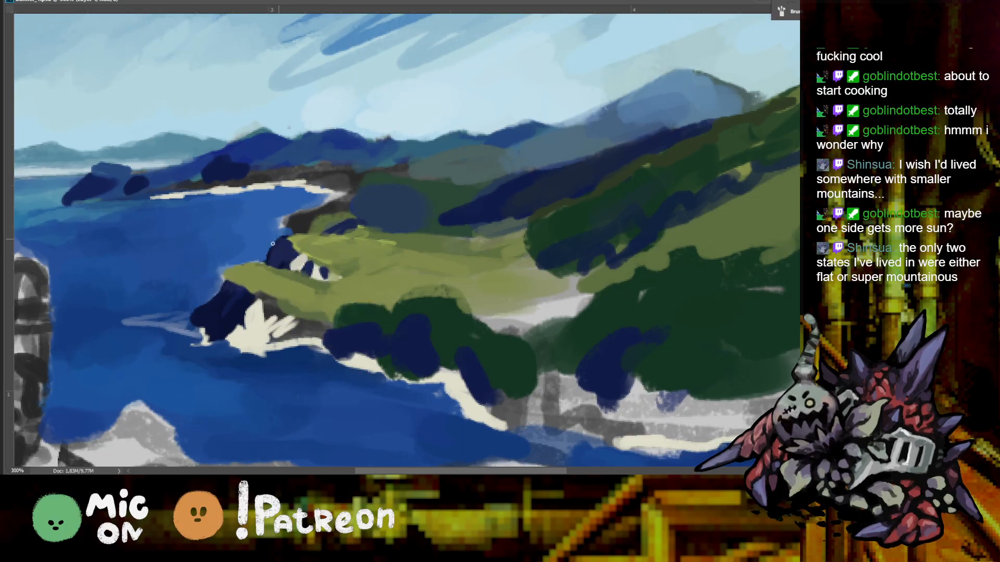
alt+click(259, 270)
alt+click(217, 277)
mouse_move(214, 301)
mouse_down()
mouse_move(225, 281)
mouse_move(212, 293)
mouse_up()
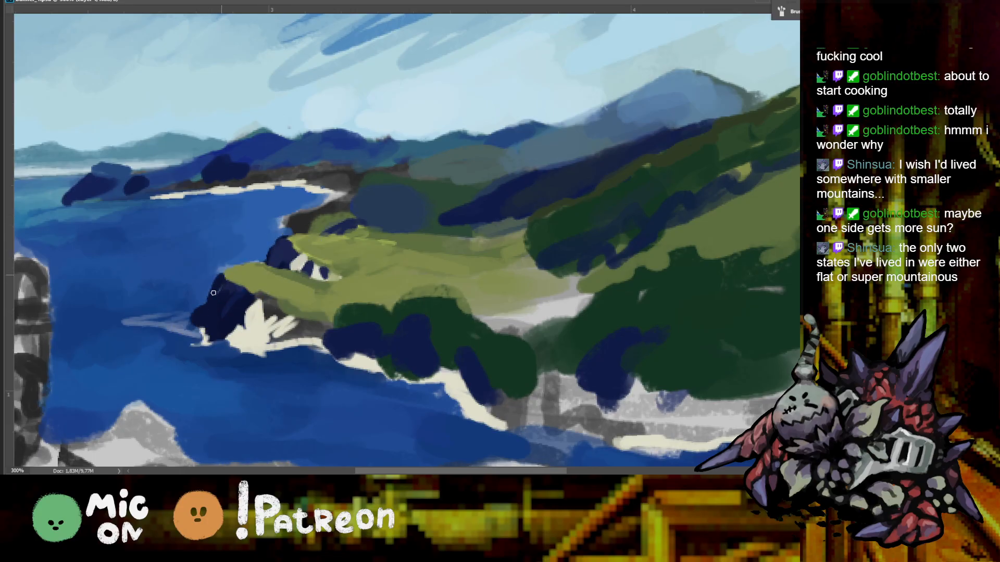
Brush light facets onto the dark rock at the headland's tip with sampled cream
alt+click(261, 306)
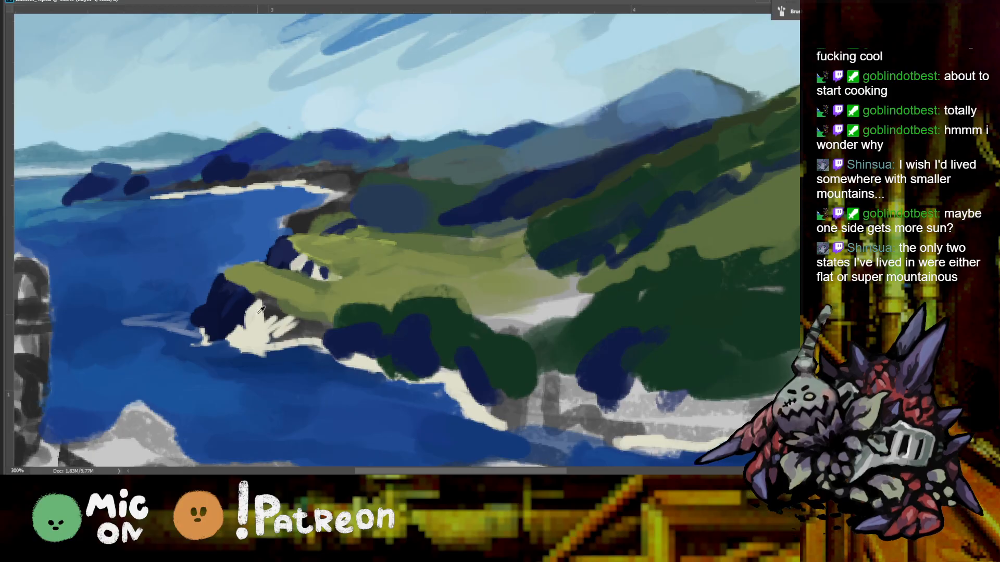
mouse_move(230, 312)
mouse_down()
mouse_move(248, 291)
mouse_move(243, 300)
mouse_move(232, 287)
mouse_move(225, 301)
mouse_move(240, 269)
mouse_move(229, 289)
mouse_move(245, 289)
mouse_move(221, 307)
mouse_up()
alt+click(233, 299)
key(ctrl+minus)
key(r)
drag(357, 237, 464, 198)
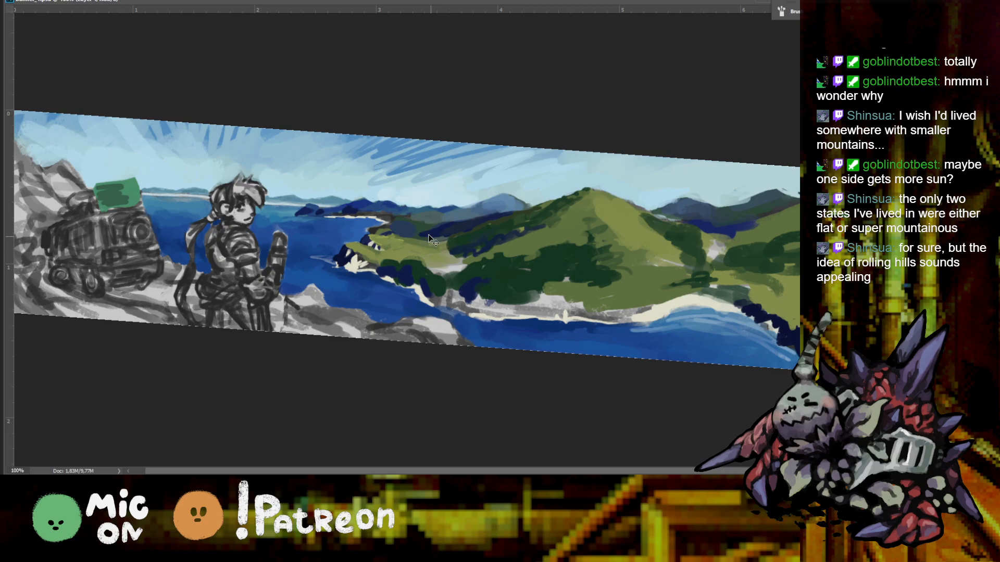
Extend the cream facets across the rock at the headland's tip and undo the last stroke
key(ctrl+plus)
key(ctrl+plus)
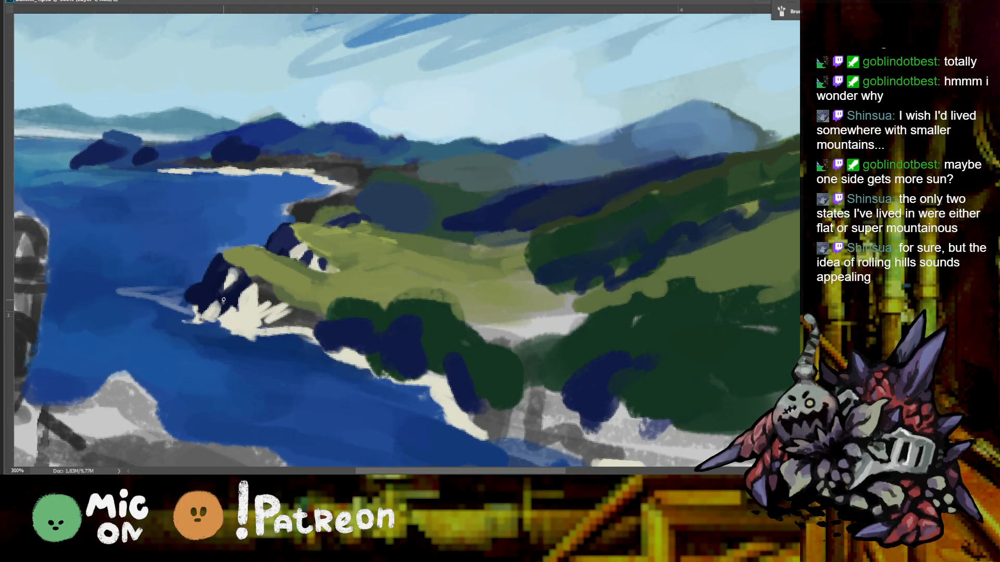
alt+click(210, 312)
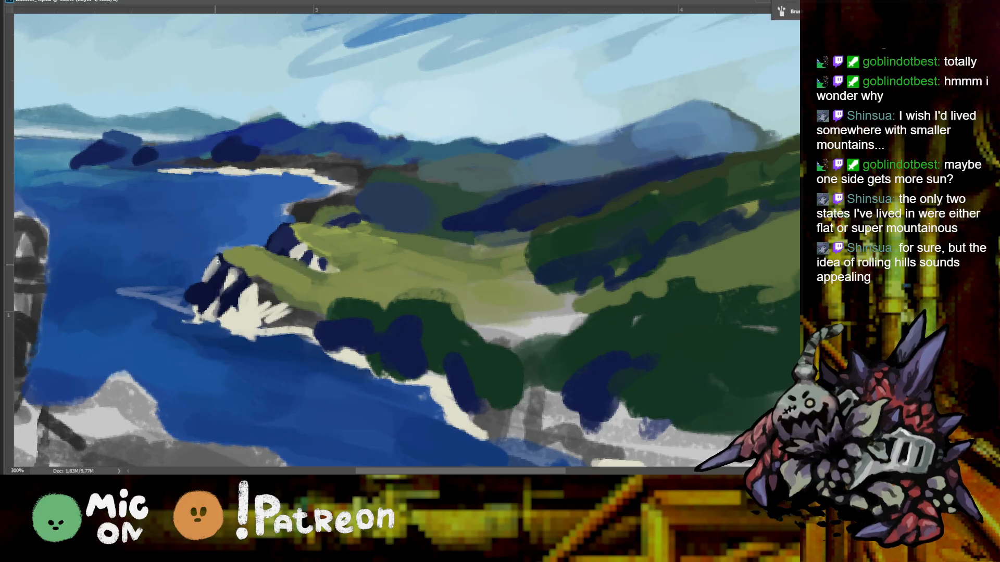
key(ctrl+z)
key(ctrl+minus)
key(r)
drag(408, 306, 454, 302)
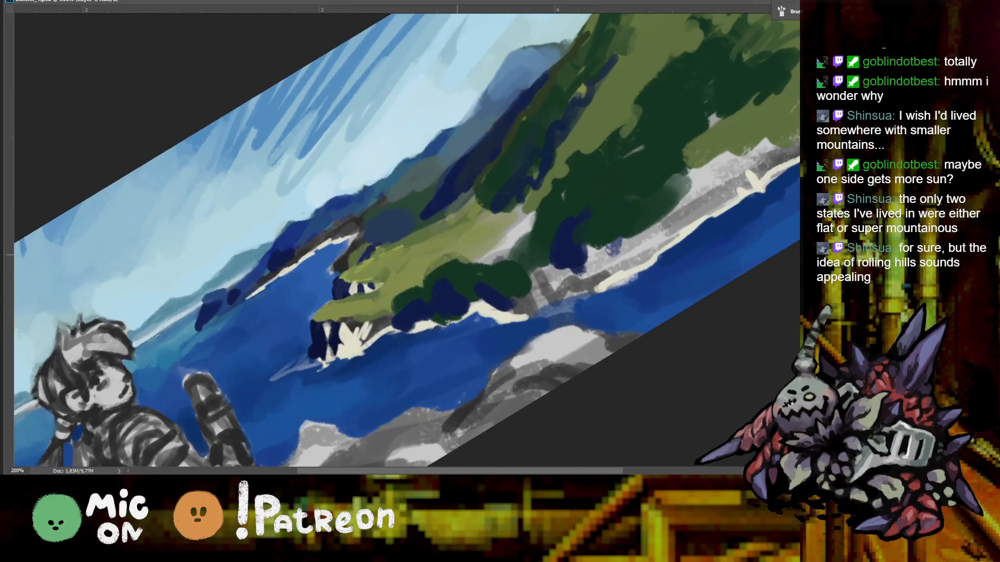
drag(487, 259, 468, 296)
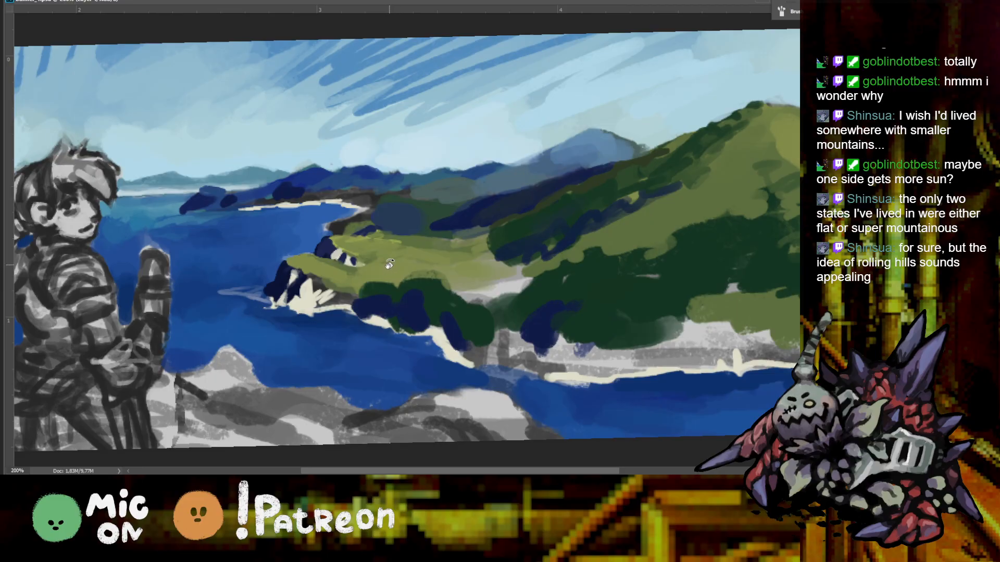
key(ctrl+minus)
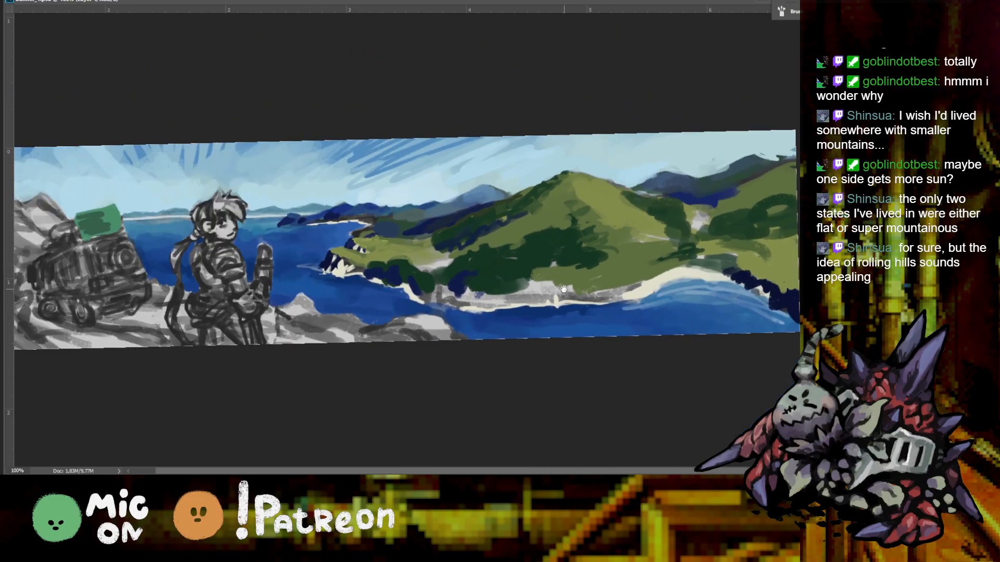
key(ctrl+minus)
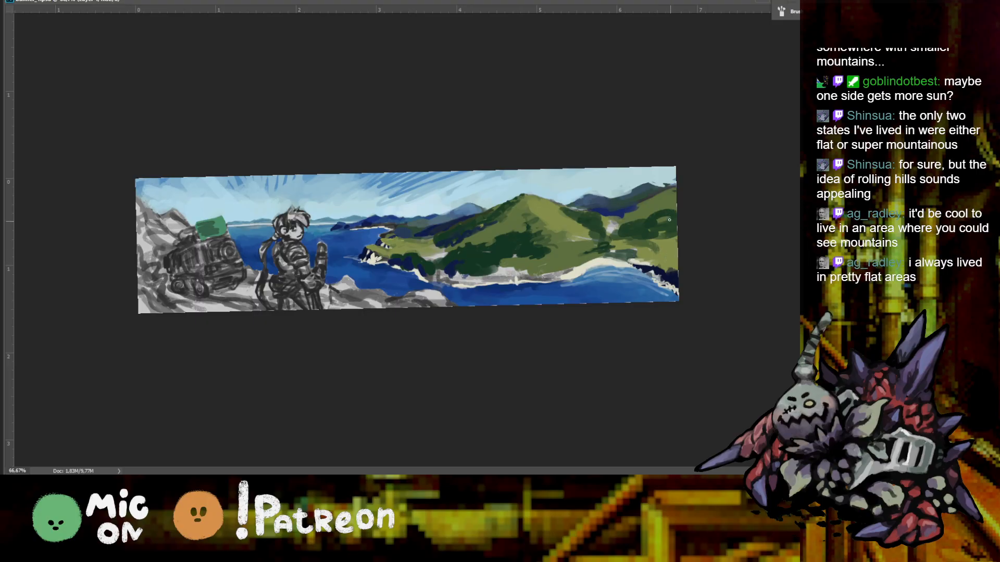
Brush brighter green foliage variation into the dark tree mass on the large hill and blend it in
alt+click(669, 281)
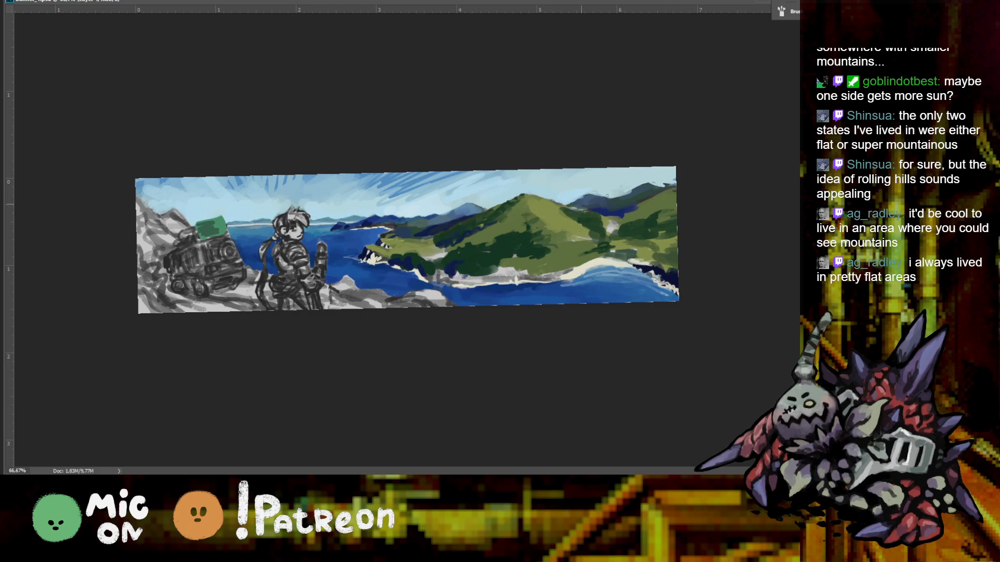
key(ctrl+plus)
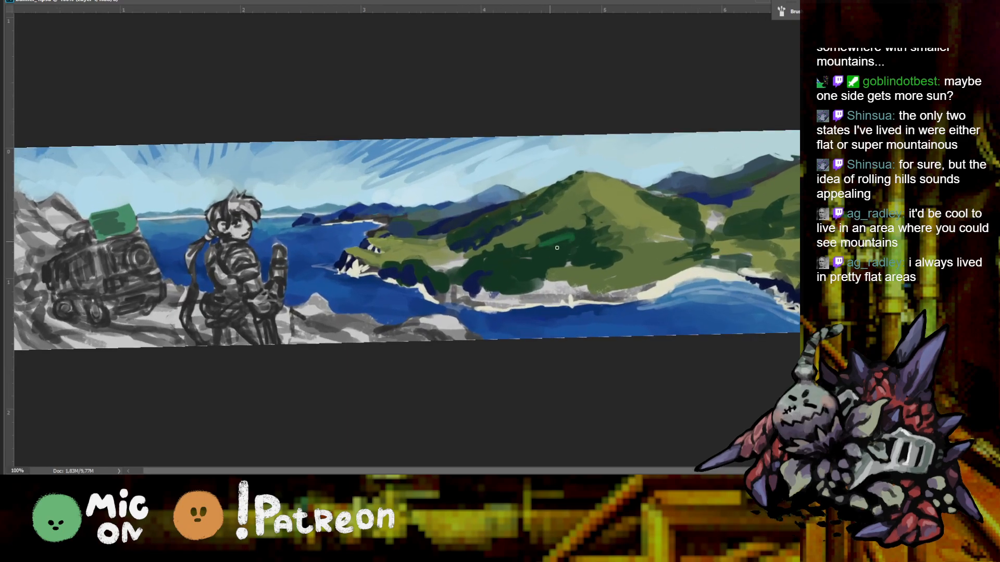
mouse_move(539, 244)
mouse_down()
mouse_move(585, 241)
mouse_move(565, 238)
mouse_move(558, 249)
mouse_move(591, 248)
mouse_move(559, 249)
mouse_move(541, 264)
mouse_up()
alt+click(582, 233)
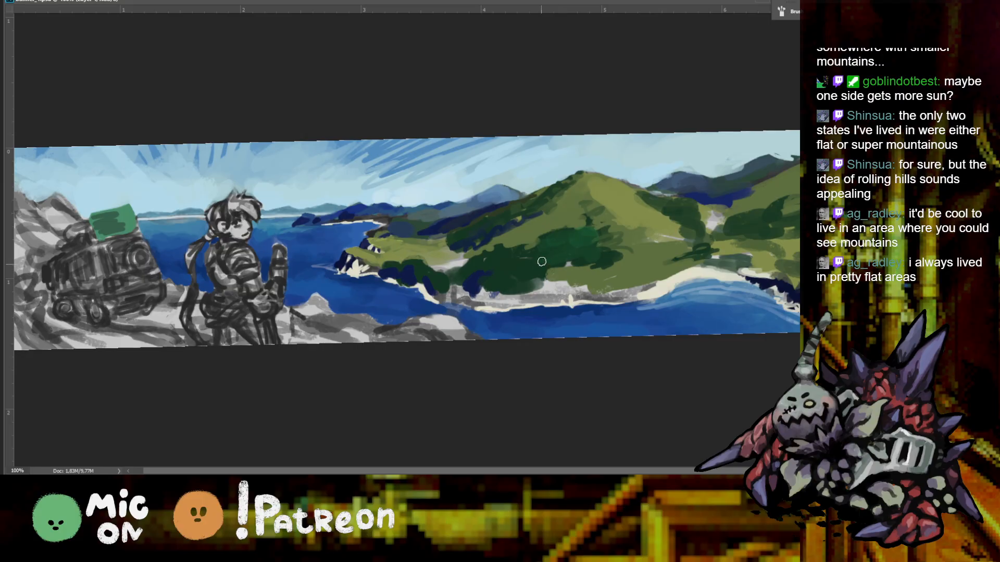
key(ctrl+minus)
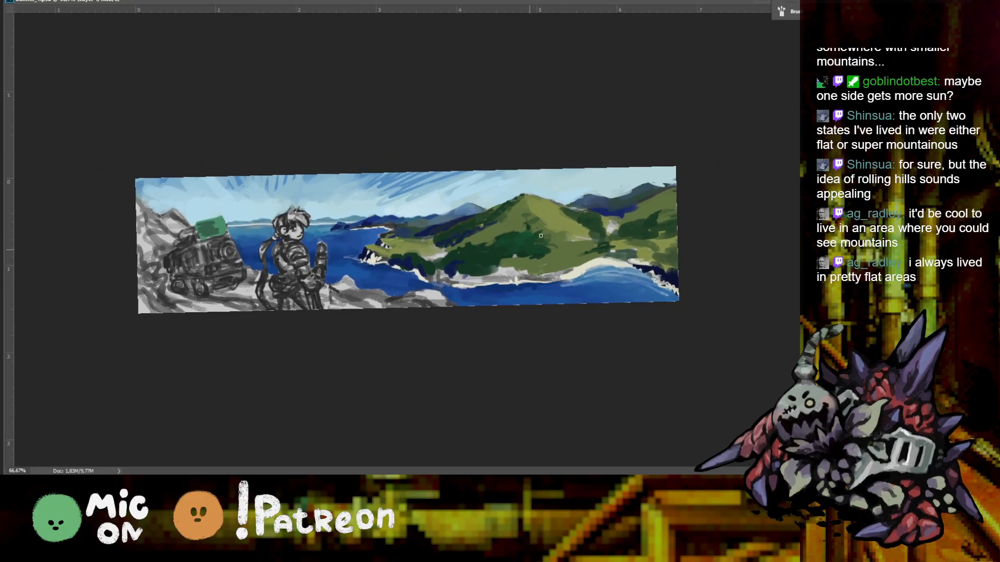
key(ctrl+plus)
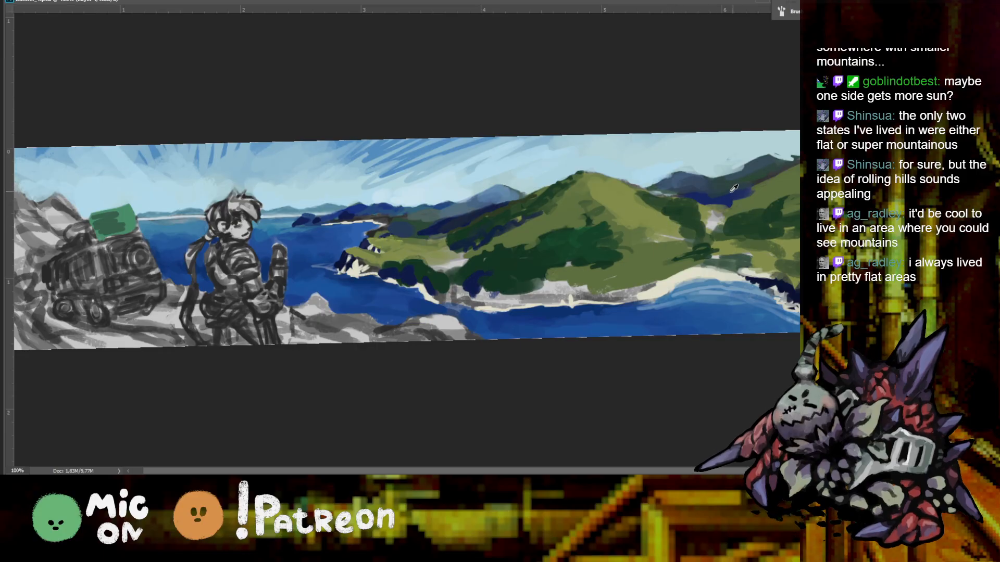
Paint a thin violet-blue edge along the large hill's ridge and the distant hill behind its left slope
drag(735, 187, 751, 194)
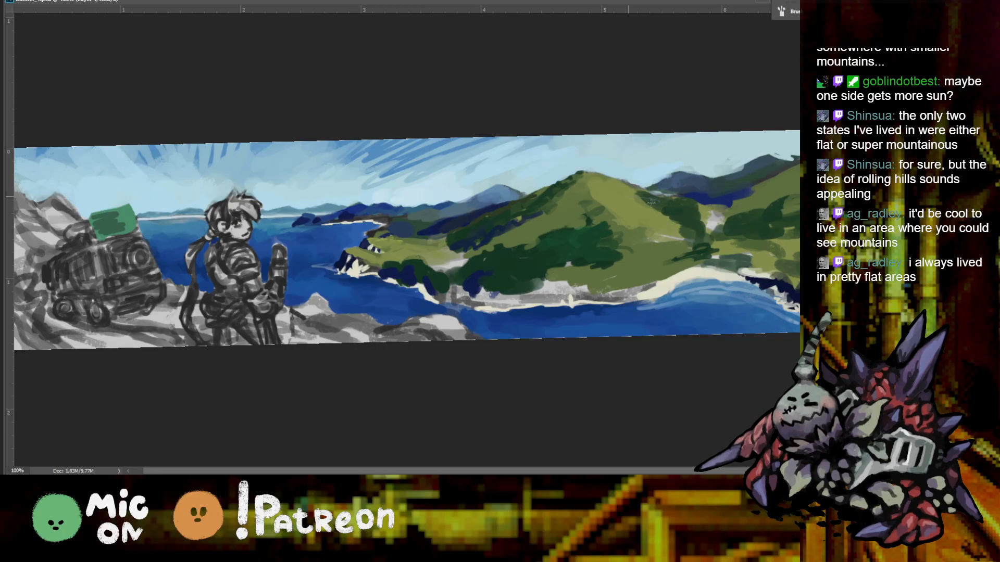
mouse_move(655, 202)
mouse_down()
mouse_move(677, 201)
mouse_move(589, 177)
mouse_up()
drag(531, 193, 504, 190)
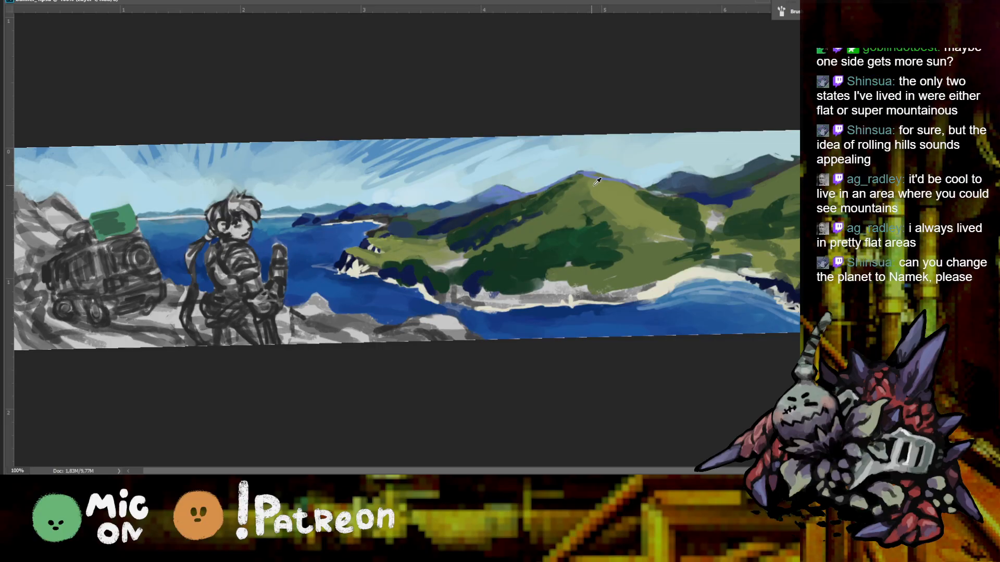
key(ctrl+minus)
key(ctrl+minus)
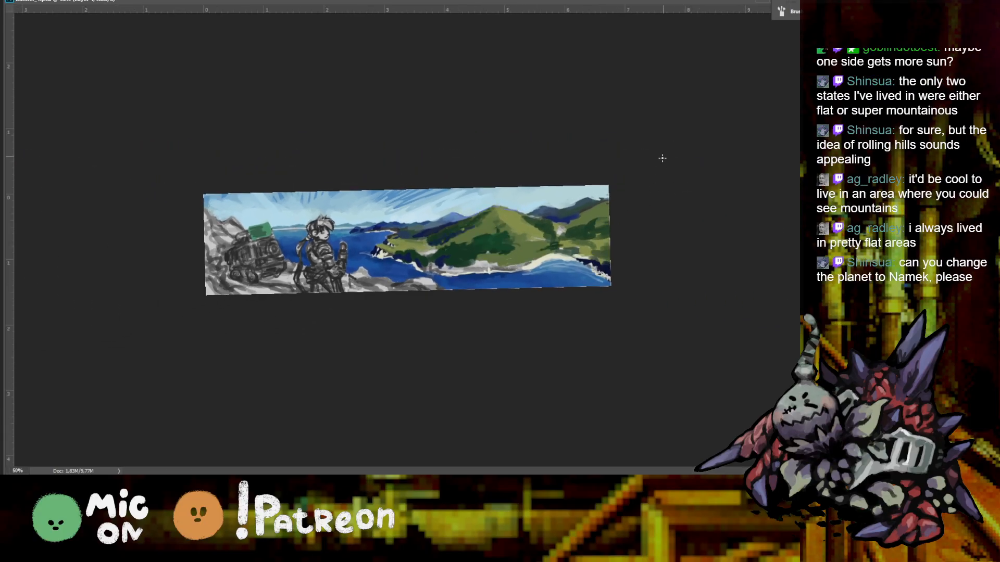
key(ctrl+plus)
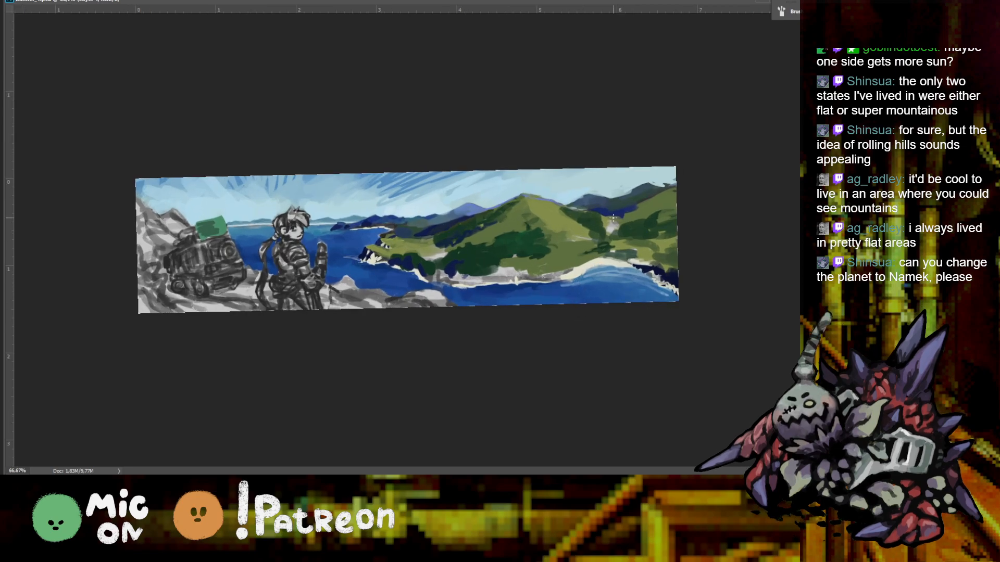
Try a Hue/Saturation adjustment with the hue set to +52 on the painted colours
key(alt+i)
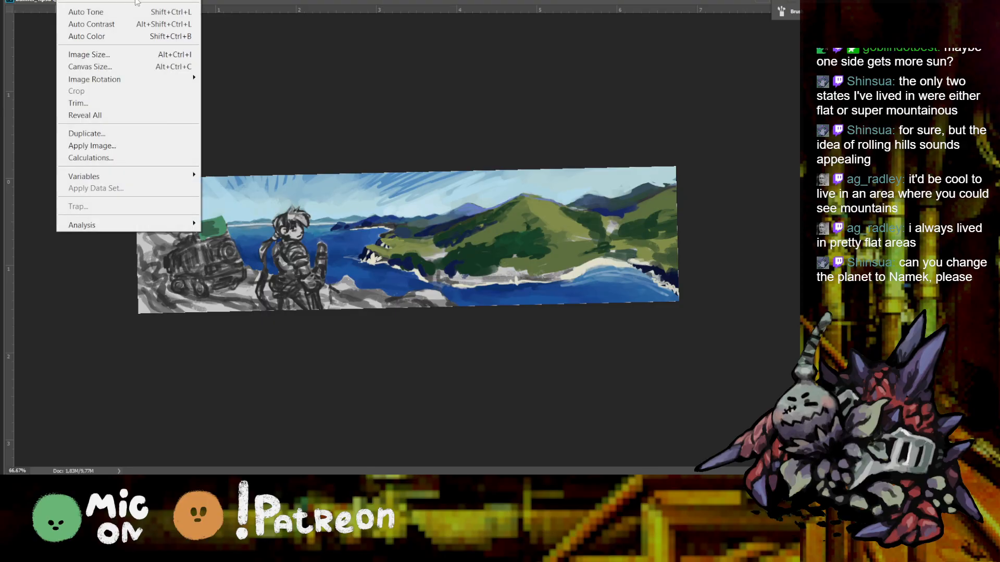
mouse_move(130, 1)
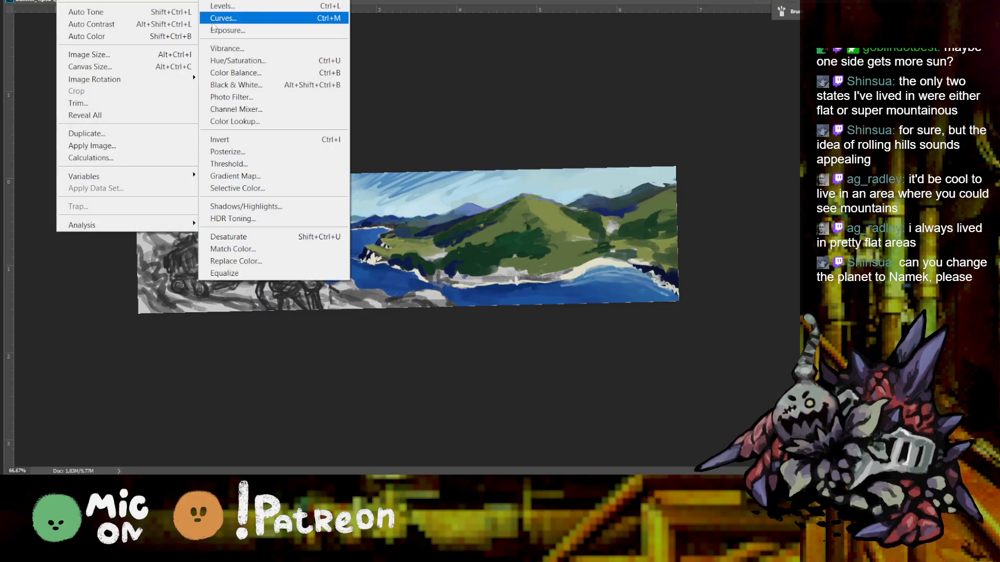
click(237, 60)
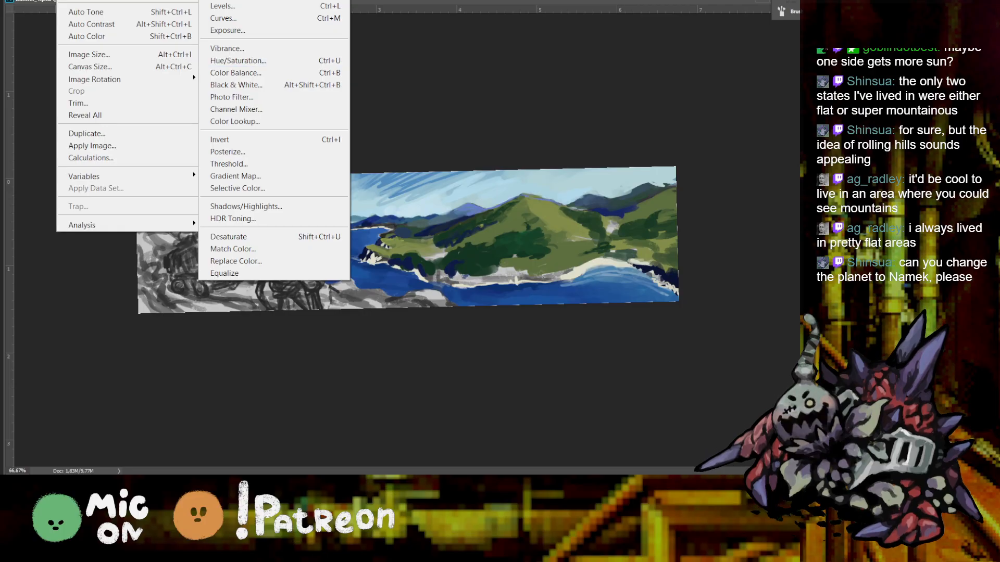
click(291, 62)
drag(228, 131, 693, 38)
drag(678, 108, 701, 108)
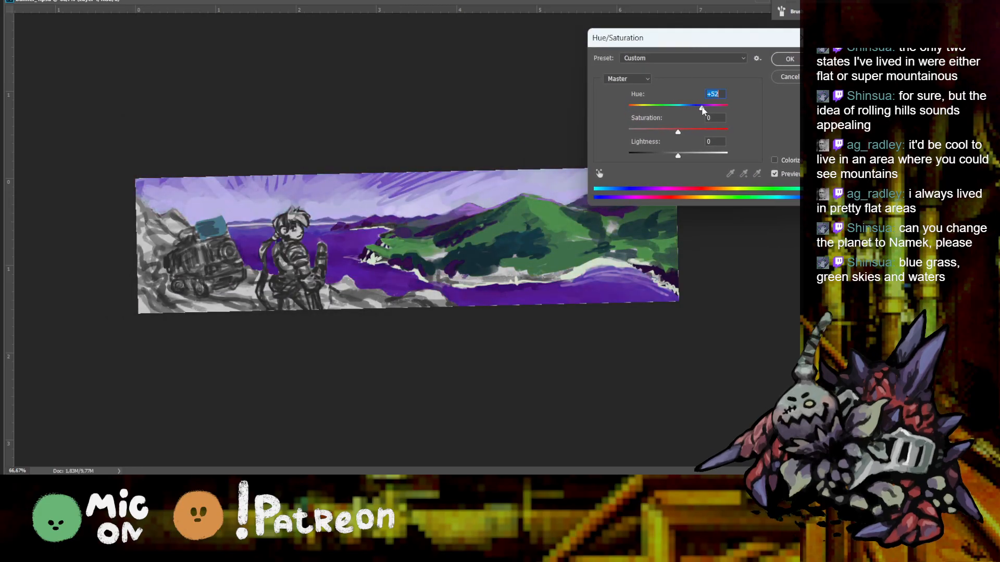
click(788, 63)
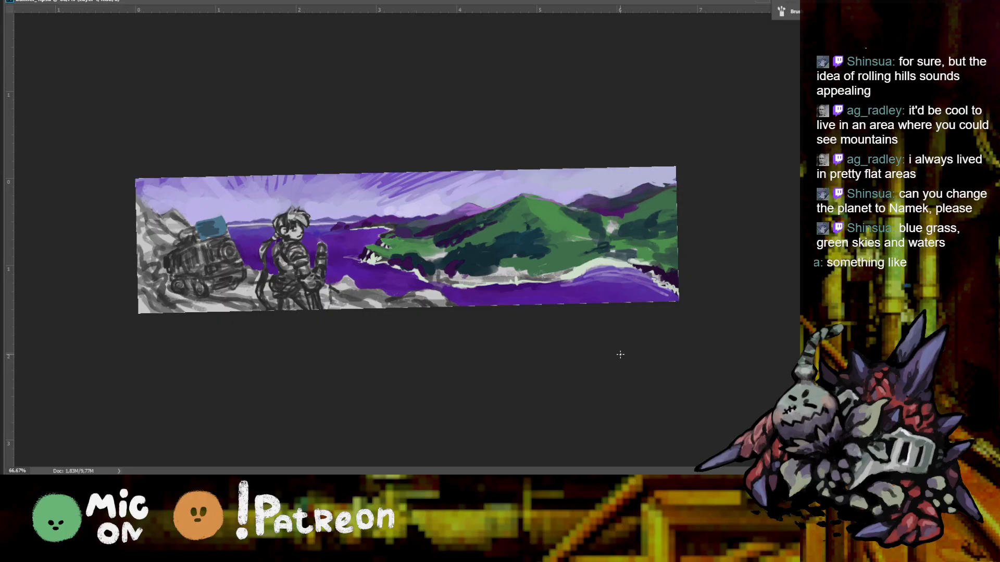
Undo the hue shift on the painted colours
key(ctrl+plus)
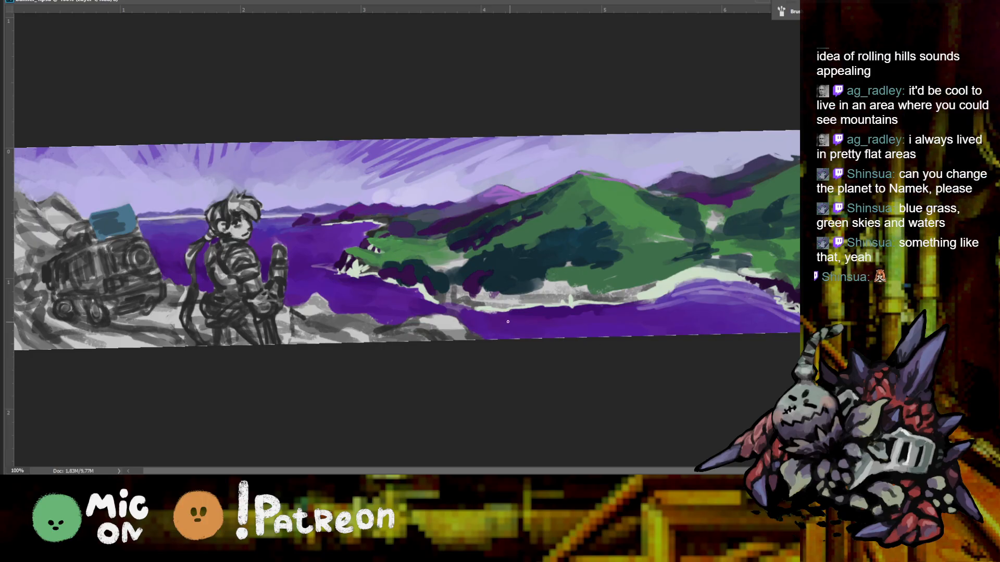
key(ctrl+minus)
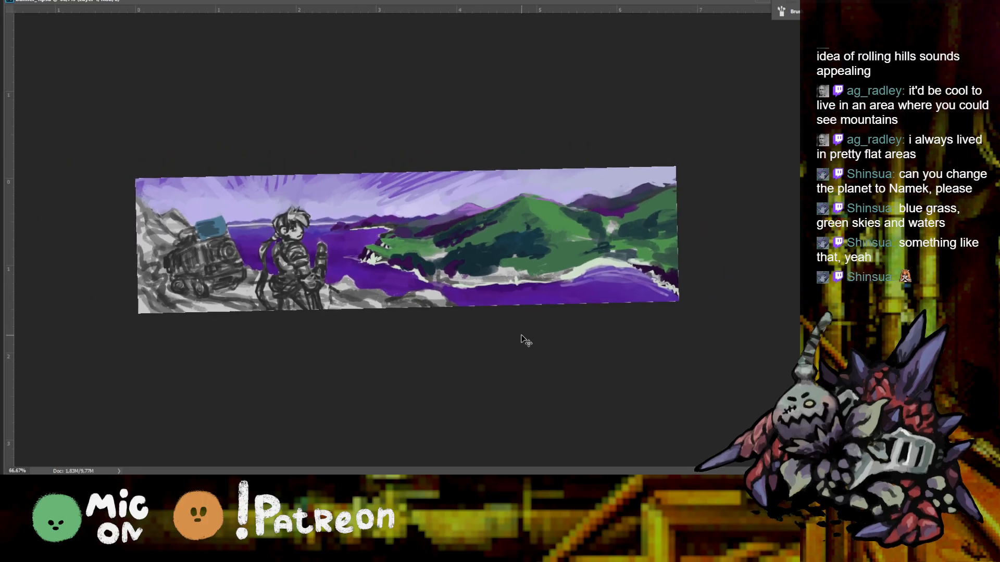
key(ctrl+minus)
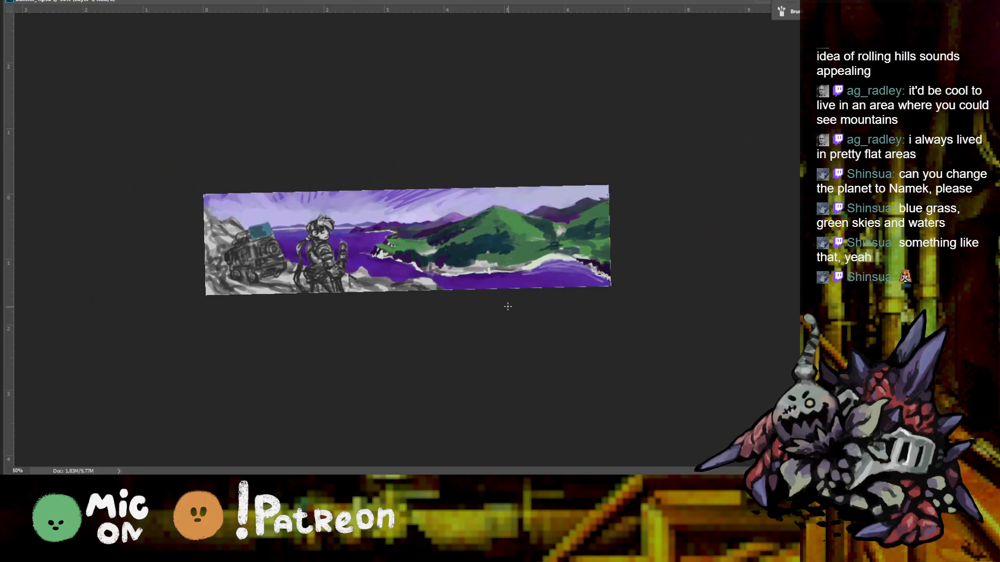
key(ctrl+z)
key(ctrl+z)
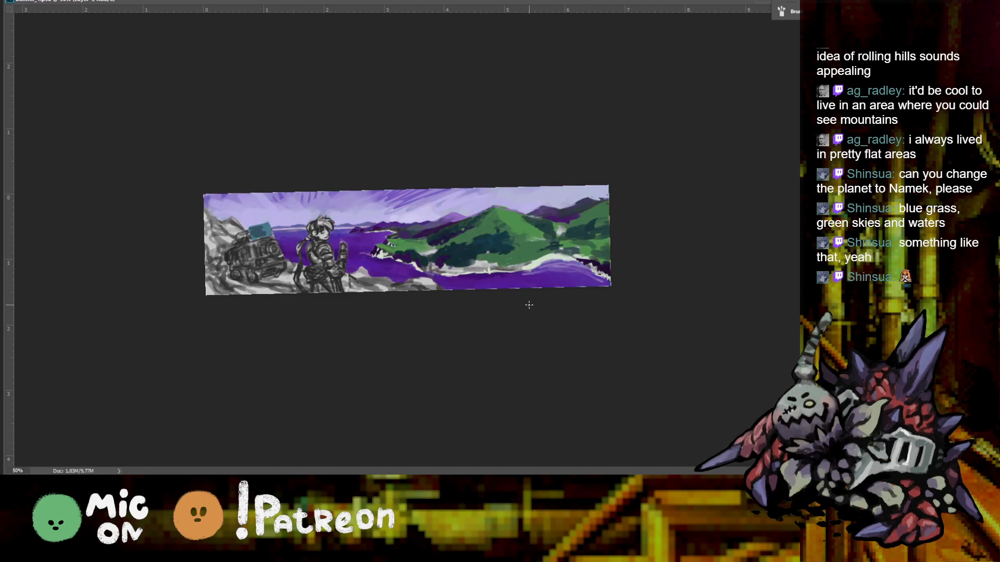
key(ctrl+z)
Save the banner painting and straighten the rotated canvas view
key(ctrl+plus)
key(ctrl+plus)
drag(635, 378, 634, 380)
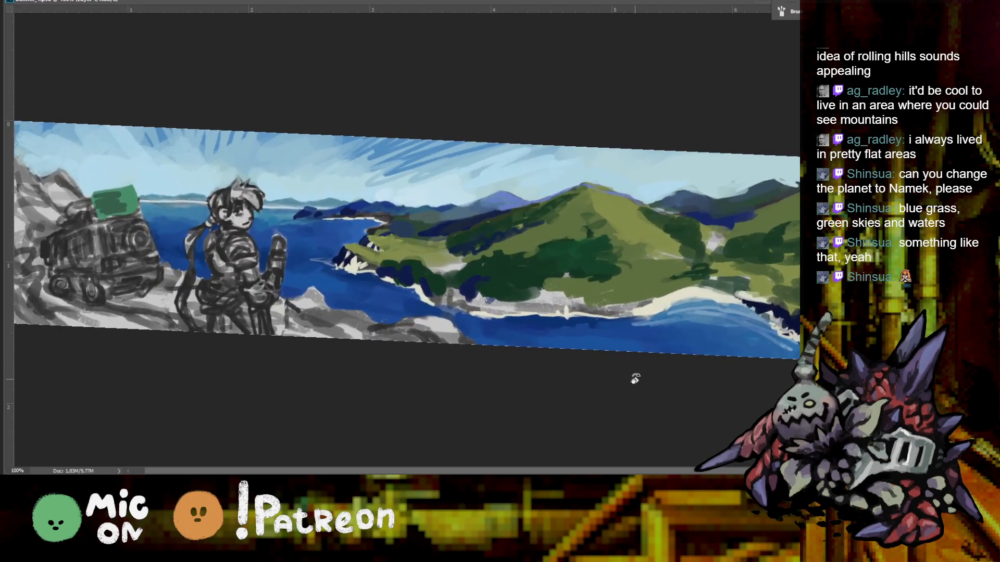
key(ctrl+plus)
key(ctrl+minus)
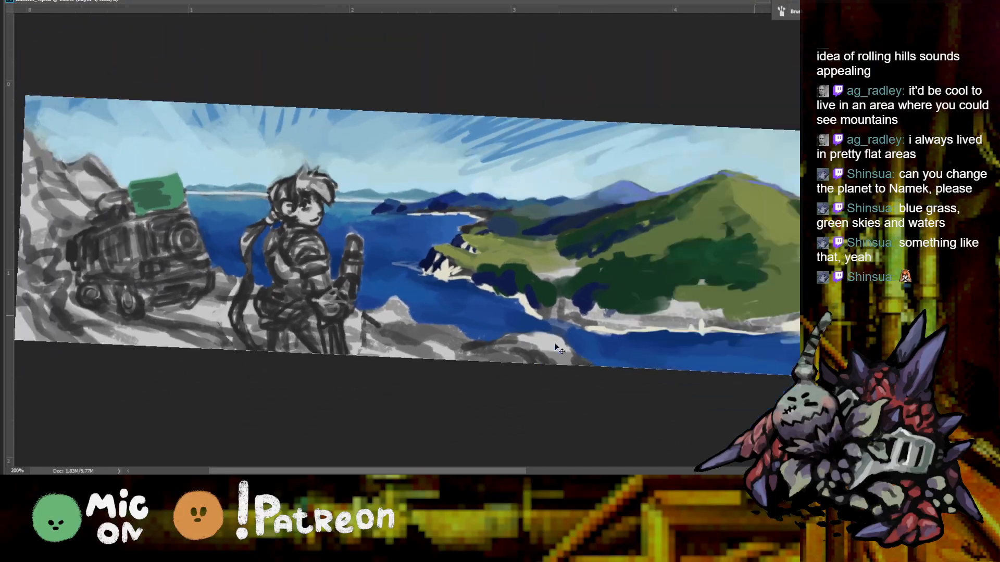
click(26, 0)
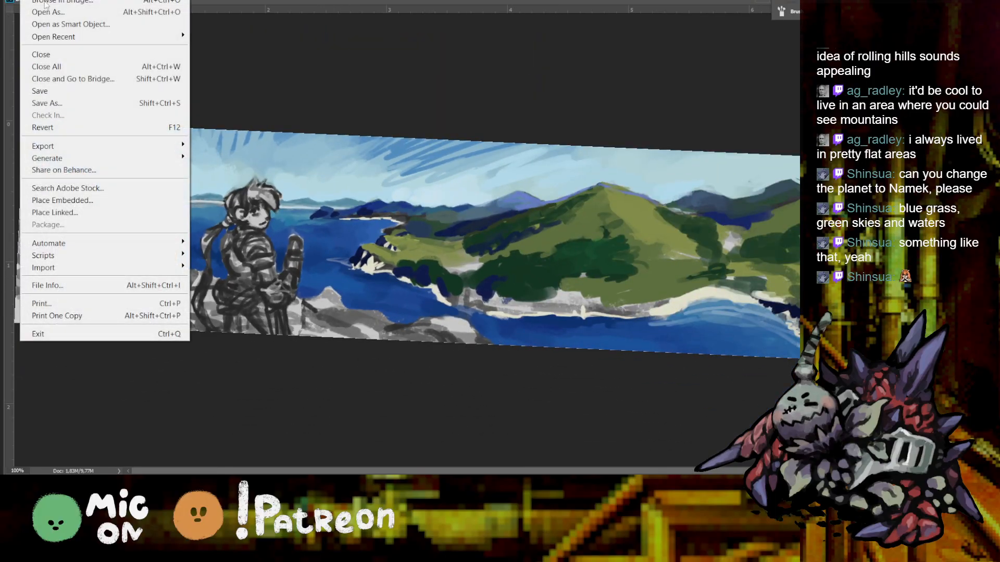
click(72, 93)
key(ctrl+minus)
key(Escape)
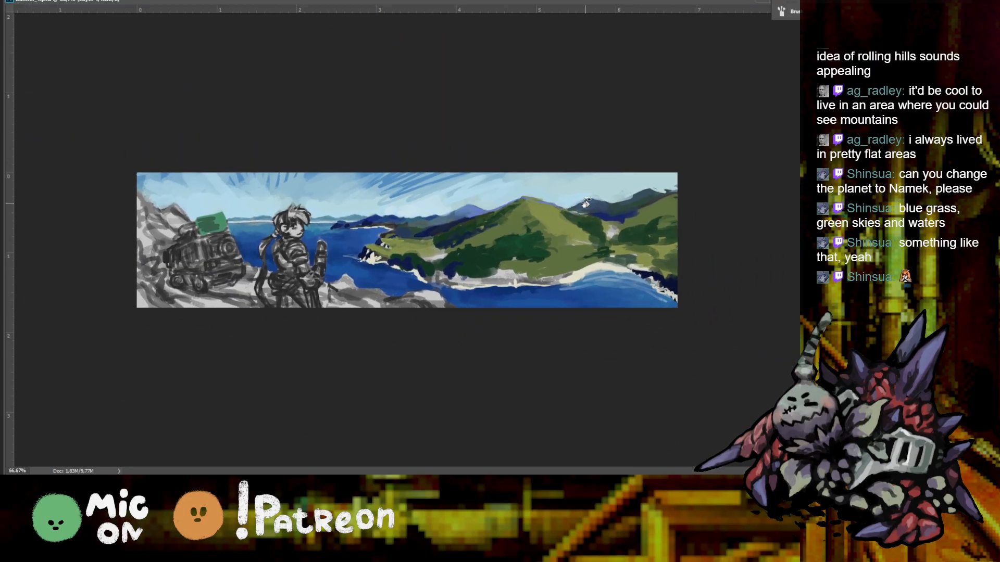
Examine the whole banner's colours and composition from afar and up close
key(ctrl+plus)
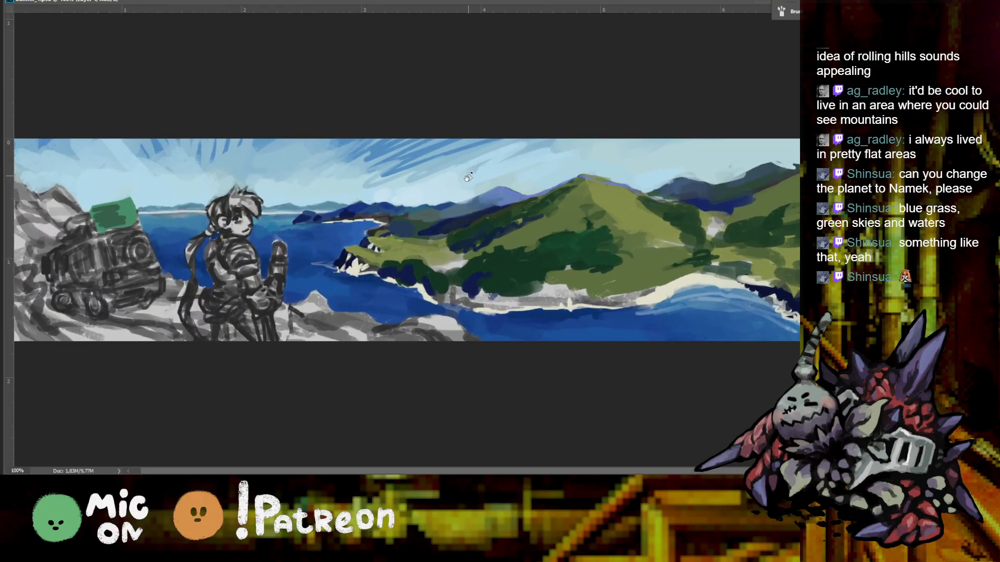
key(ctrl+minus)
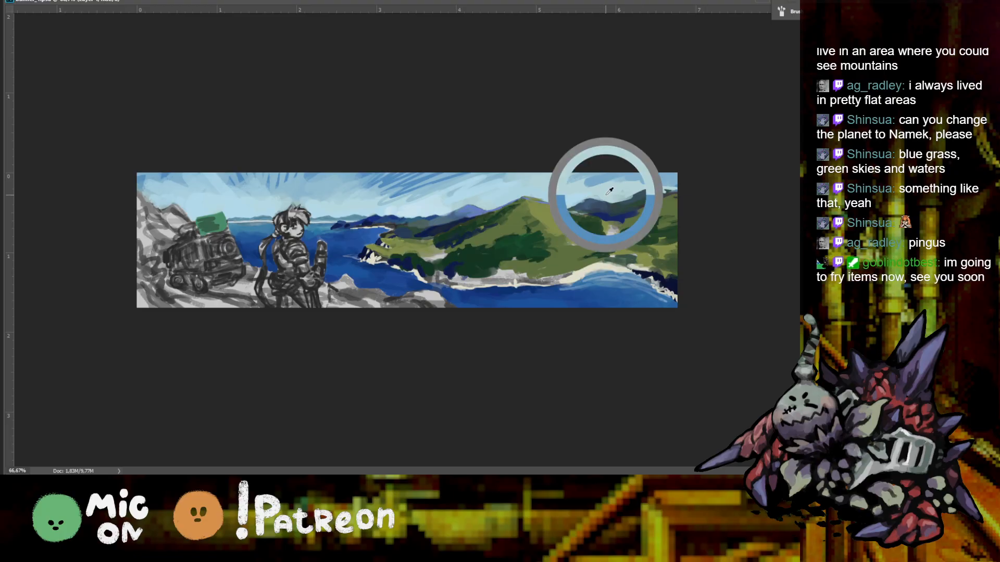
key(ctrl+minus)
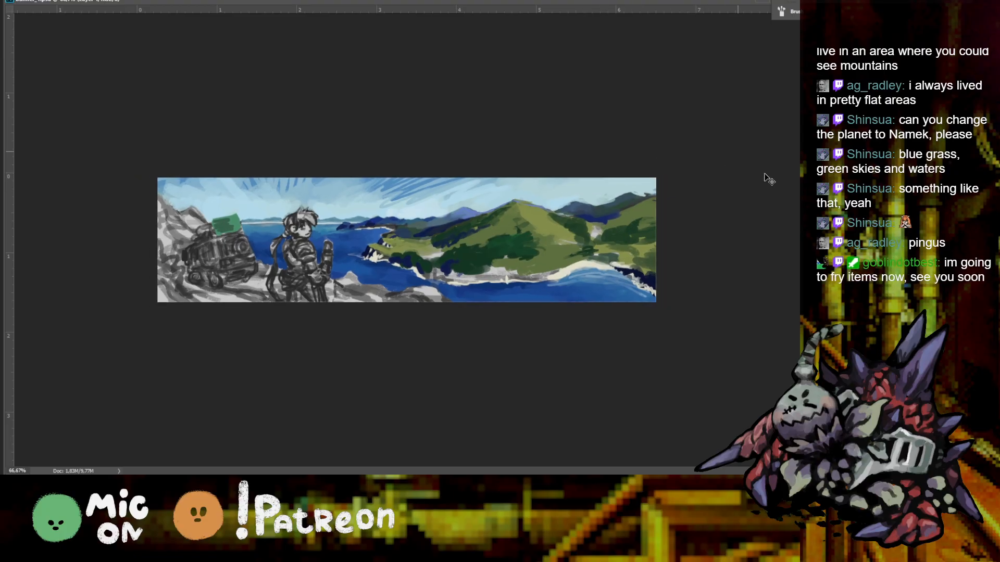
key(ctrl+plus)
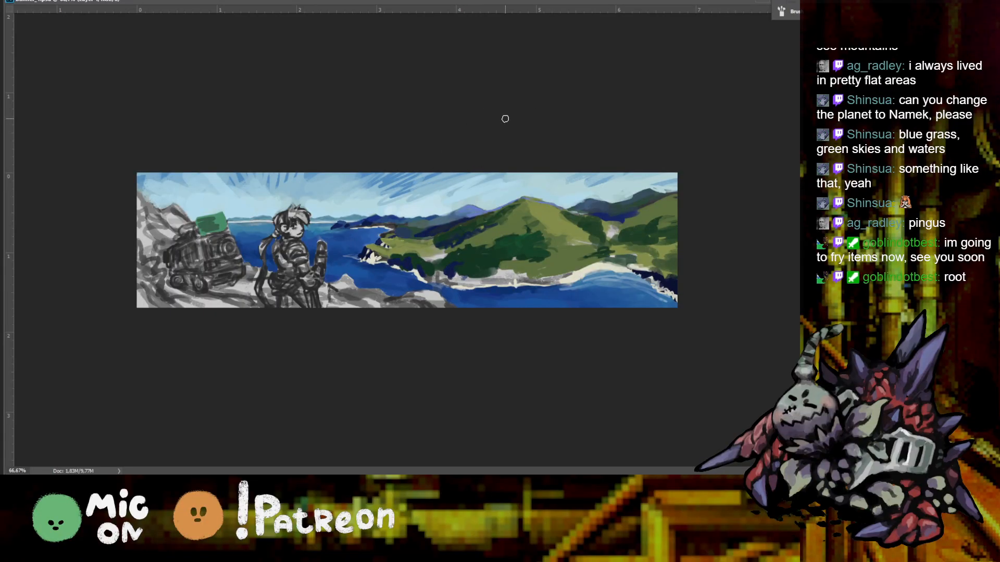
key(bracketleft)
key(bracketleft)
key(bracketleft)
key(bracketleft)
key(bracketleft)
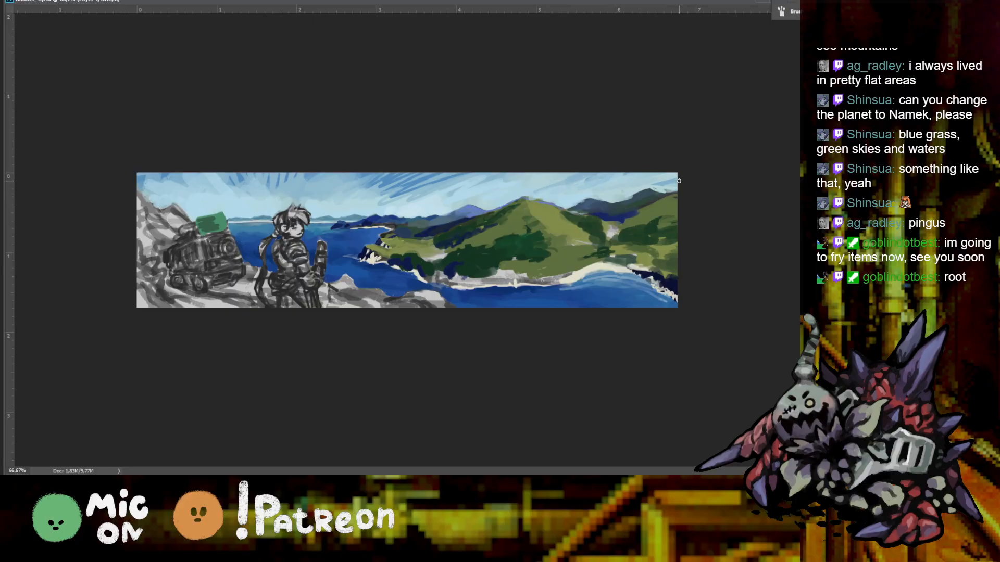
key(ctrl+minus)
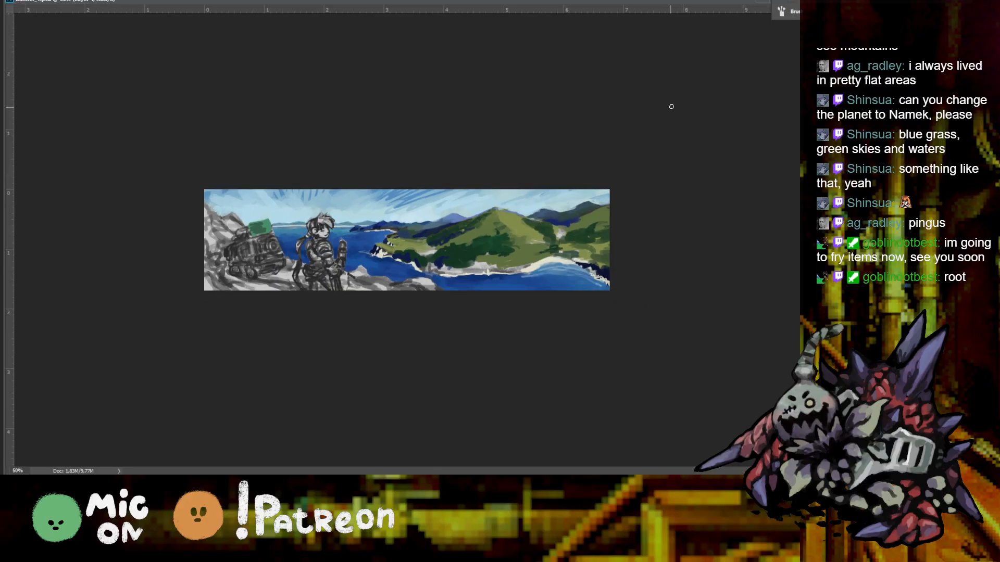
key(ctrl+plus)
key(ctrl+plus)
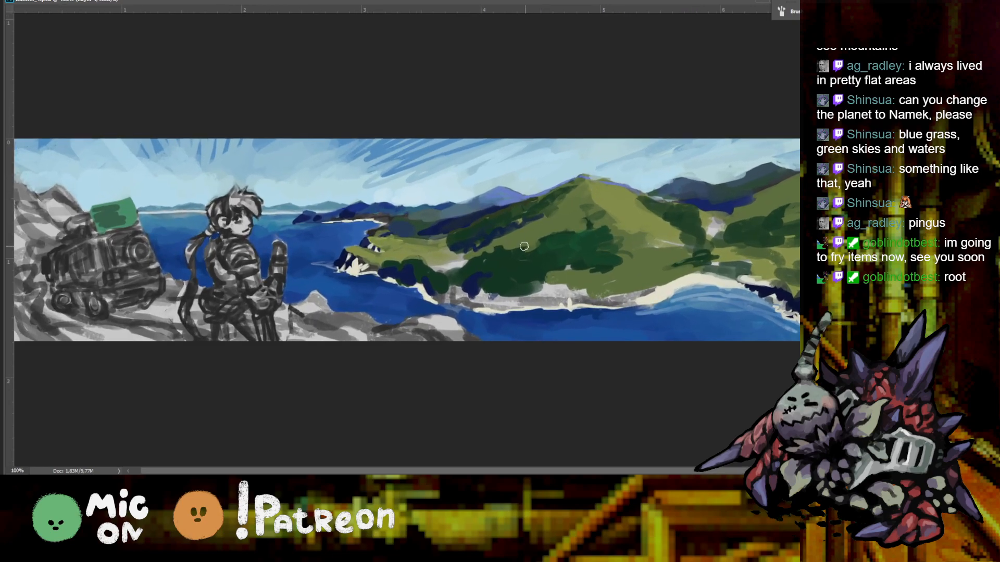
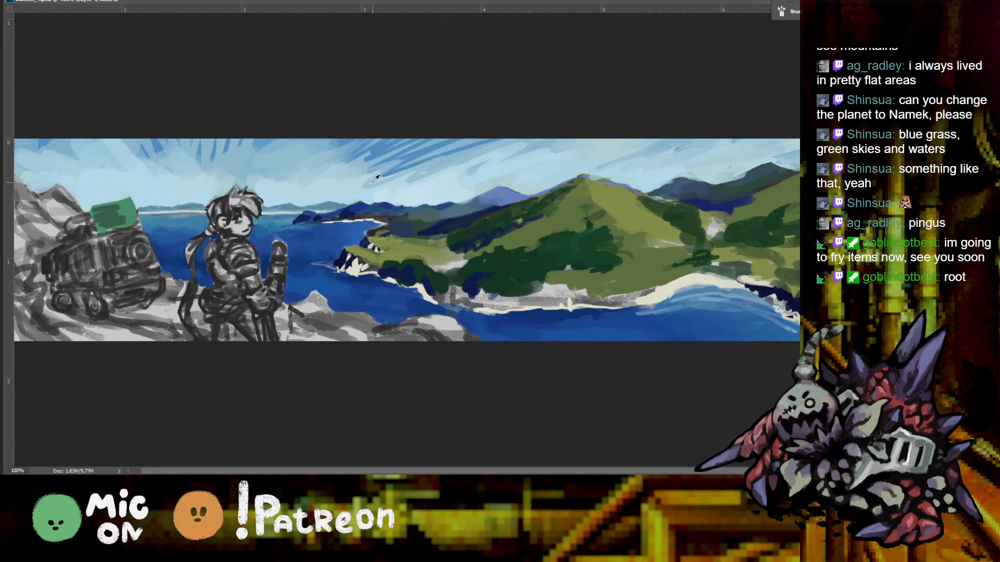
Sample the pale sky blue and brush it over the sky around the character's head
alt+click(270, 192)
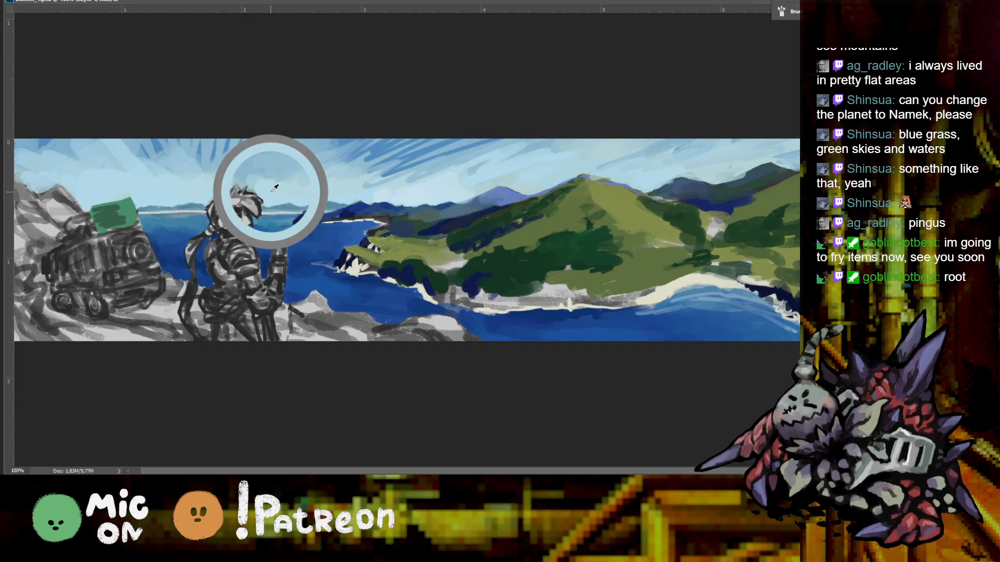
drag(225, 188, 297, 179)
key(ctrl+minus)
key(ctrl+plus)
drag(342, 208, 424, 220)
Block orange into the hair at the back of the character's head, trying a red variation over it and undoing it
key(ctrl+plus)
drag(278, 206, 623, 235)
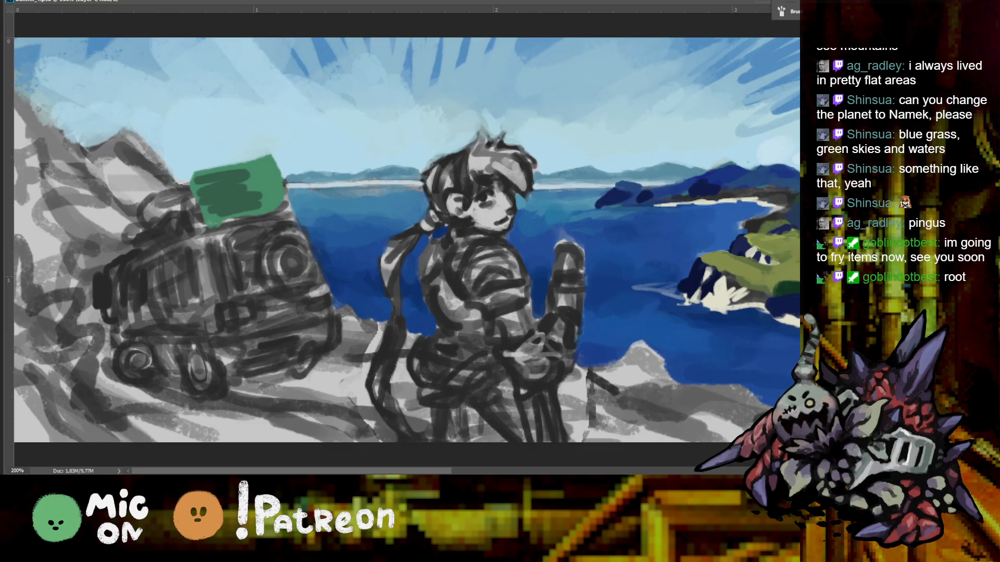
mouse_move(459, 174)
mouse_down()
mouse_move(442, 170)
mouse_move(440, 182)
mouse_move(461, 164)
mouse_up()
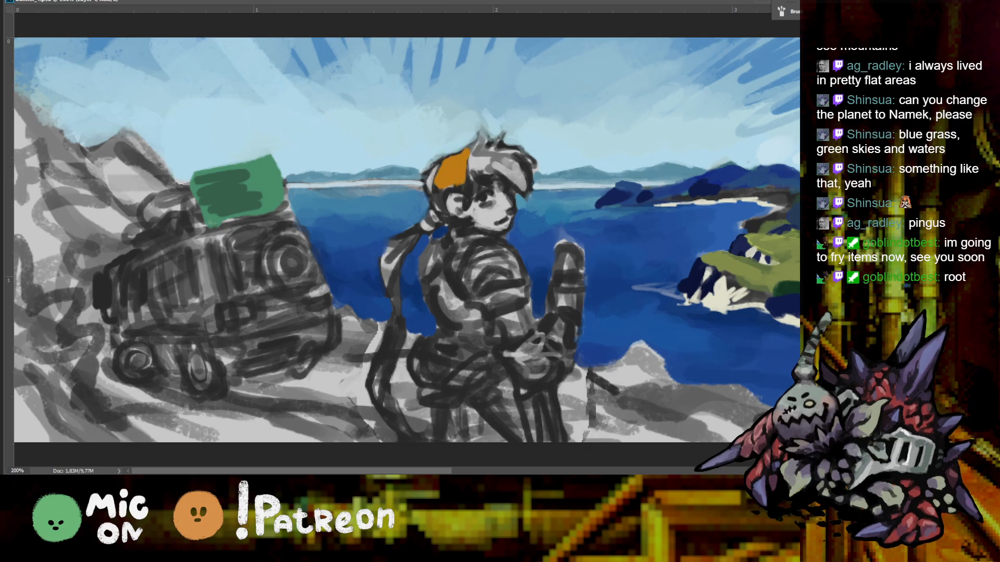
mouse_move(451, 186)
mouse_down()
mouse_move(437, 189)
mouse_move(441, 165)
mouse_move(459, 158)
mouse_move(456, 169)
mouse_move(450, 156)
mouse_move(463, 182)
mouse_move(447, 183)
mouse_up()
key(ctrl+z)
key(ctrl+minus)
key(ctrl+minus)
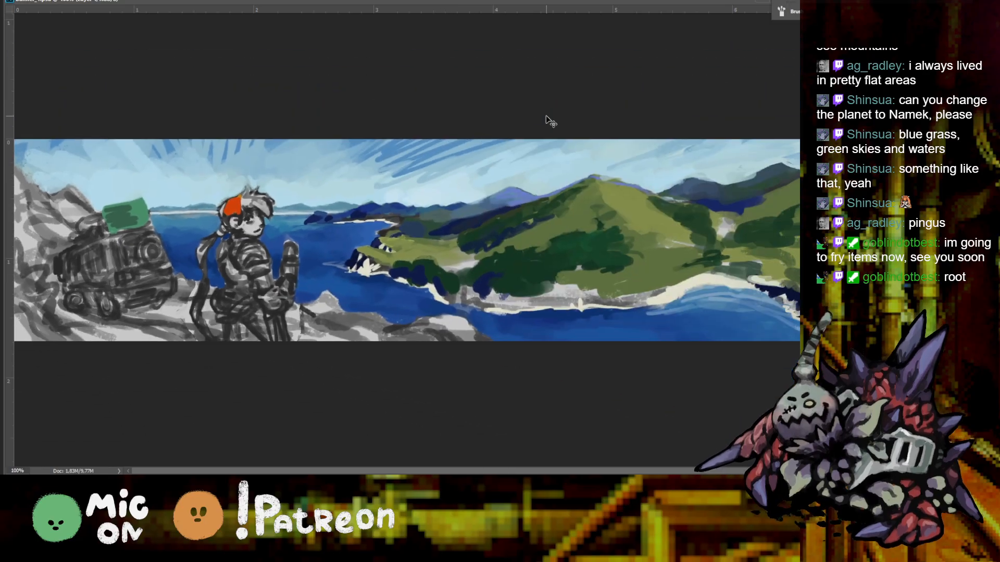
key(ctrl+plus)
key(ctrl+plus)
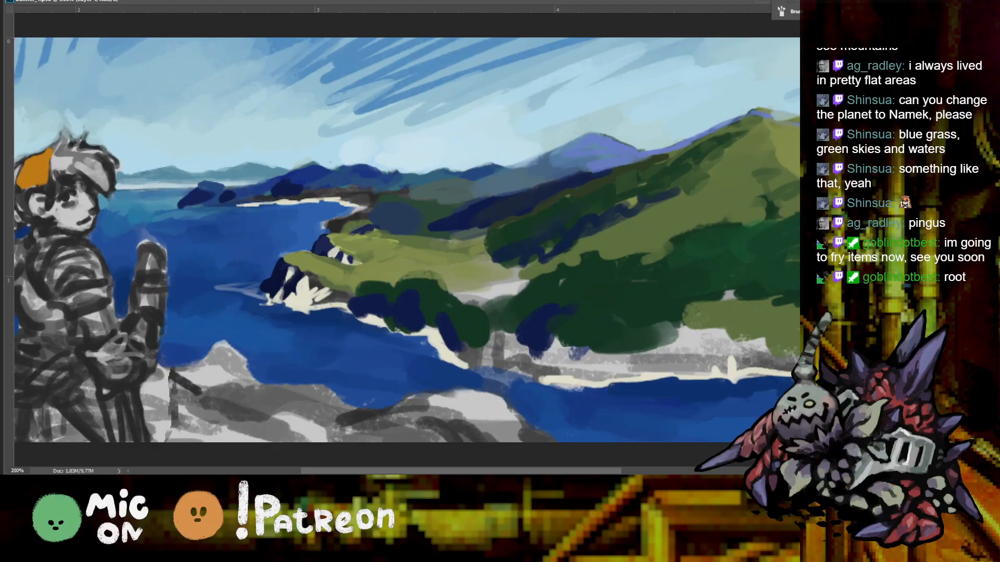
Cover the hair at the back of the character's head with dark red-orange and add pale salmon highlight streaks
key(ctrl+plus)
mouse_move(382, 227)
mouse_down()
mouse_move(629, 211)
mouse_move(781, 229)
mouse_move(799, 263)
mouse_up()
mouse_move(454, 191)
mouse_down()
mouse_move(449, 249)
mouse_move(467, 194)
mouse_move(455, 195)
mouse_move(491, 166)
mouse_move(430, 210)
mouse_move(449, 189)
mouse_move(438, 191)
mouse_move(454, 208)
mouse_move(450, 189)
mouse_move(437, 215)
mouse_up()
key(ctrl+z)
drag(496, 160, 492, 171)
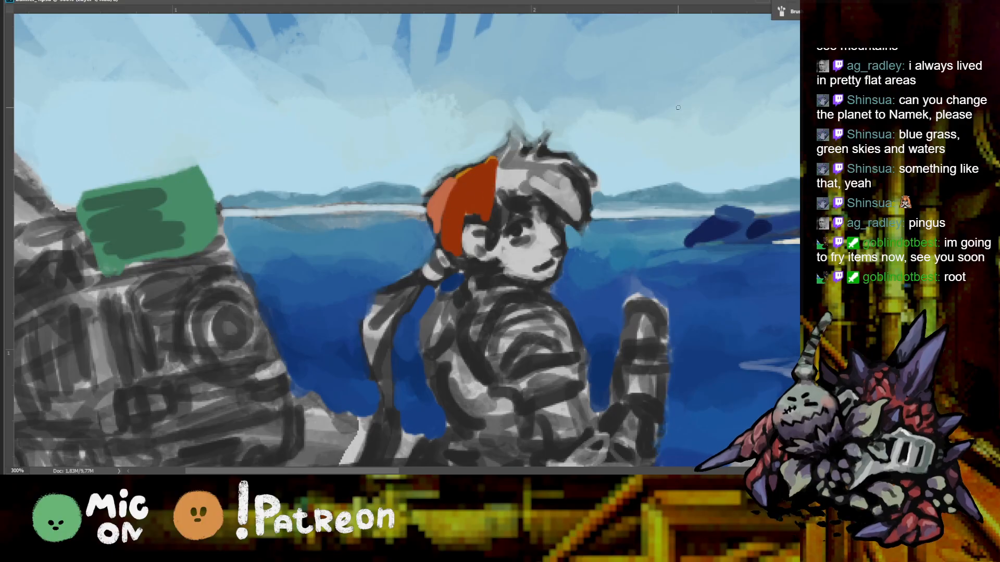
mouse_move(463, 175)
mouse_down()
mouse_move(439, 236)
mouse_move(461, 170)
mouse_up()
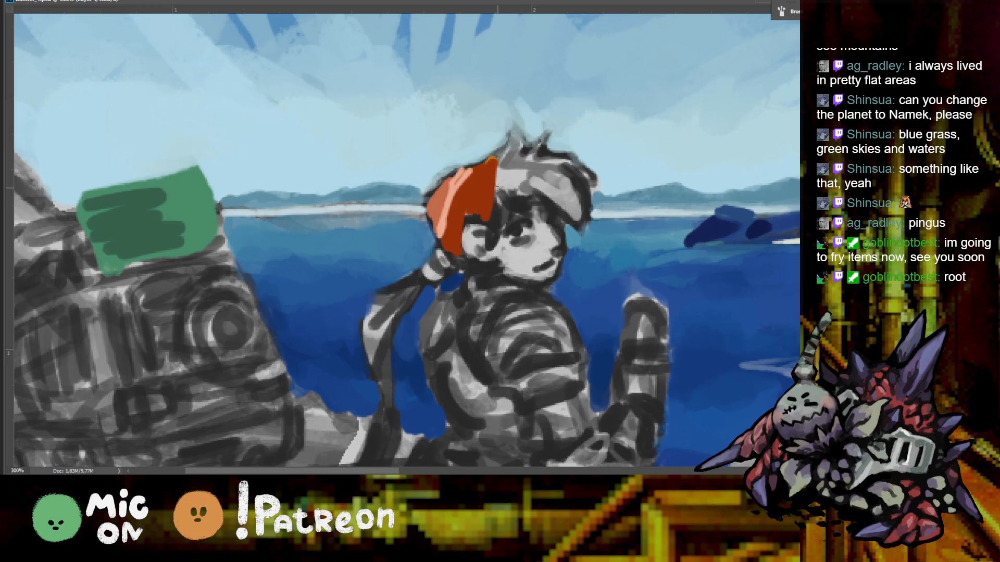
key(ctrl+1)
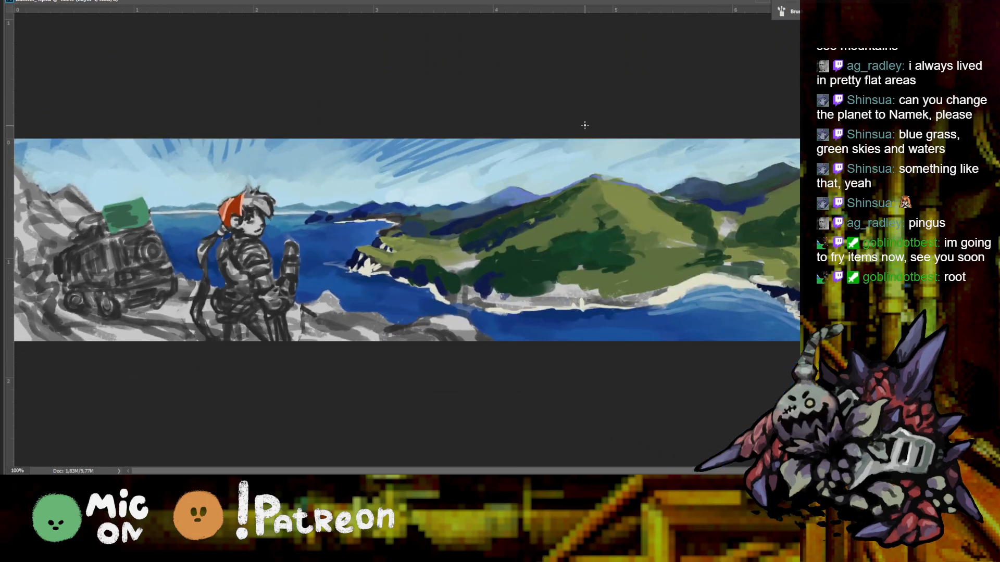
Deepen the character's red hair with darker red, near-black strands above the ear and a dark line along its back edge
key(ctrl+plus)
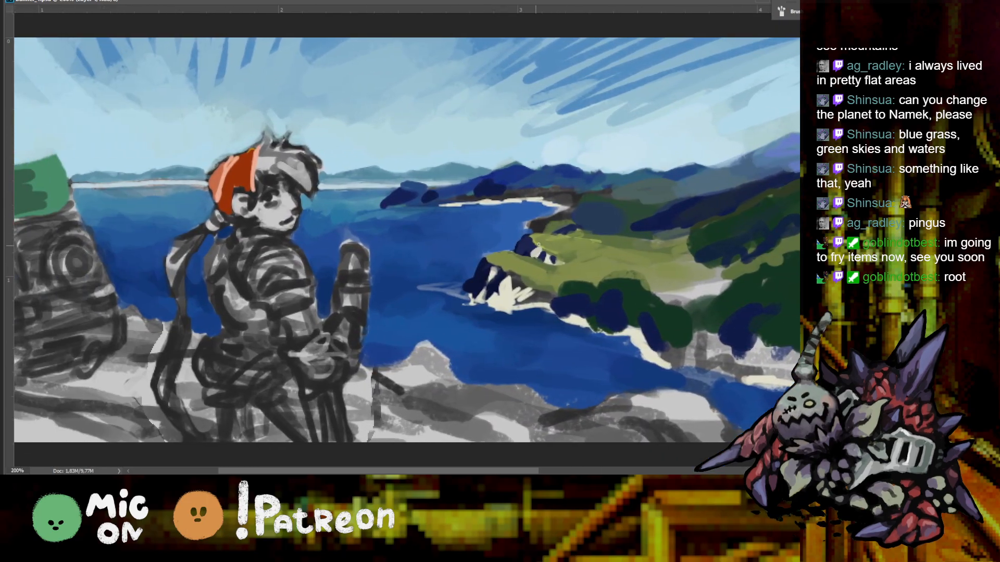
drag(258, 192, 255, 146)
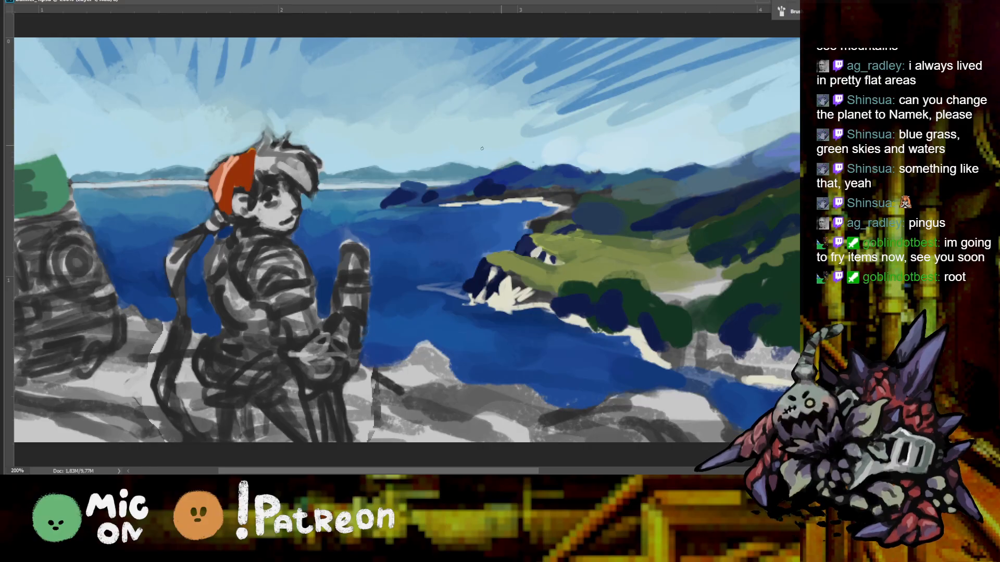
mouse_move(234, 157)
mouse_down()
mouse_move(221, 200)
mouse_move(229, 190)
mouse_move(230, 214)
mouse_move(260, 150)
mouse_up()
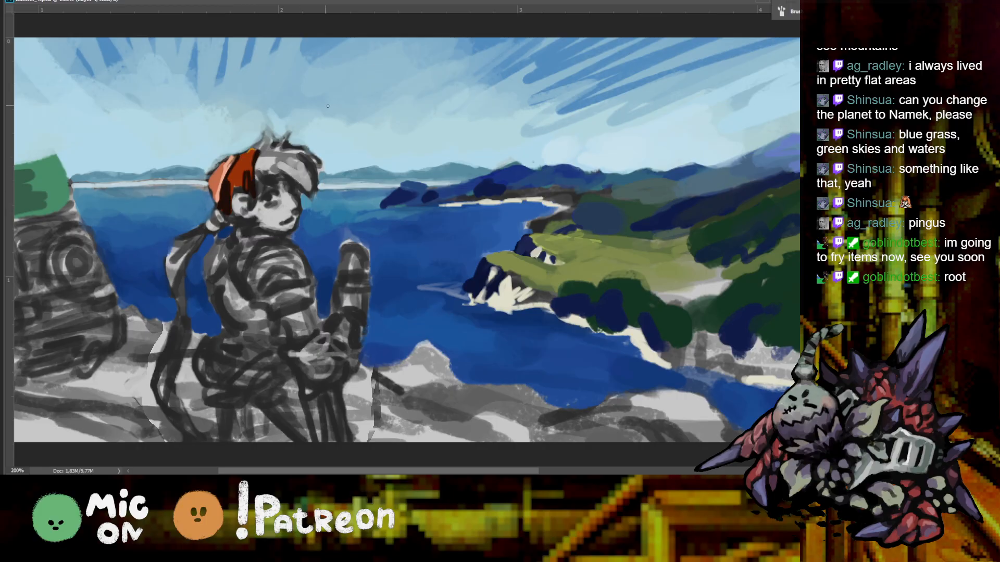
mouse_move(213, 193)
mouse_down()
mouse_move(221, 164)
mouse_move(240, 156)
mouse_up()
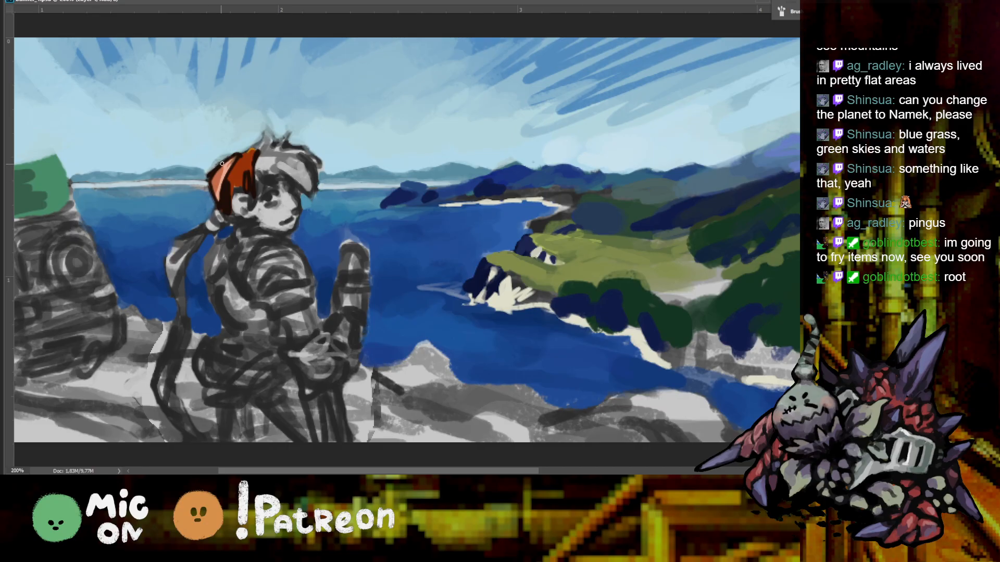
Paint a saturated blue rim along the back edge of the character's hair and blue strokes into the red area
mouse_move(235, 153)
mouse_down()
mouse_move(211, 172)
mouse_move(217, 200)
mouse_up()
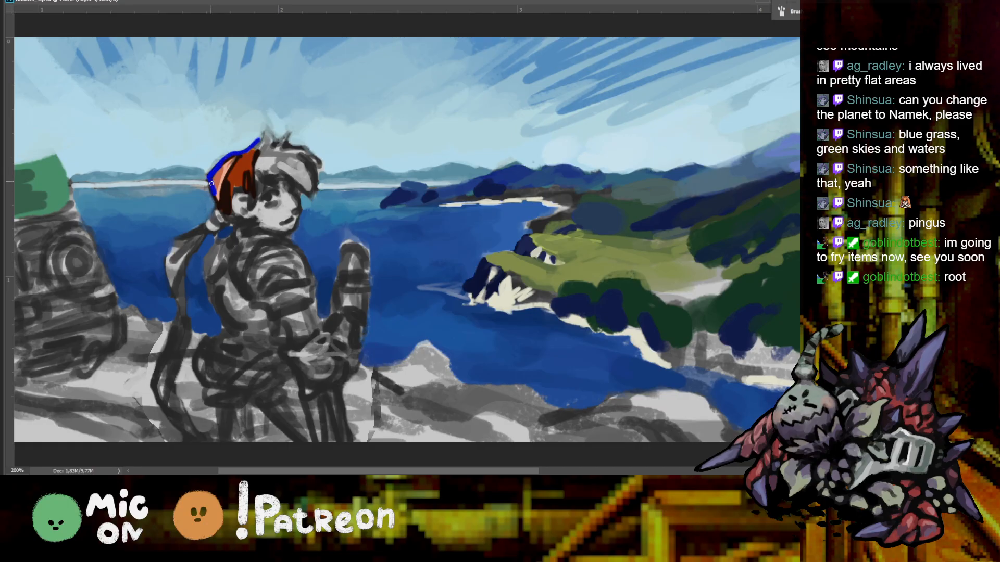
mouse_move(232, 167)
mouse_down()
mouse_move(241, 171)
mouse_move(234, 194)
mouse_up()
alt+click(223, 178)
alt+click(218, 179)
drag(217, 184, 230, 163)
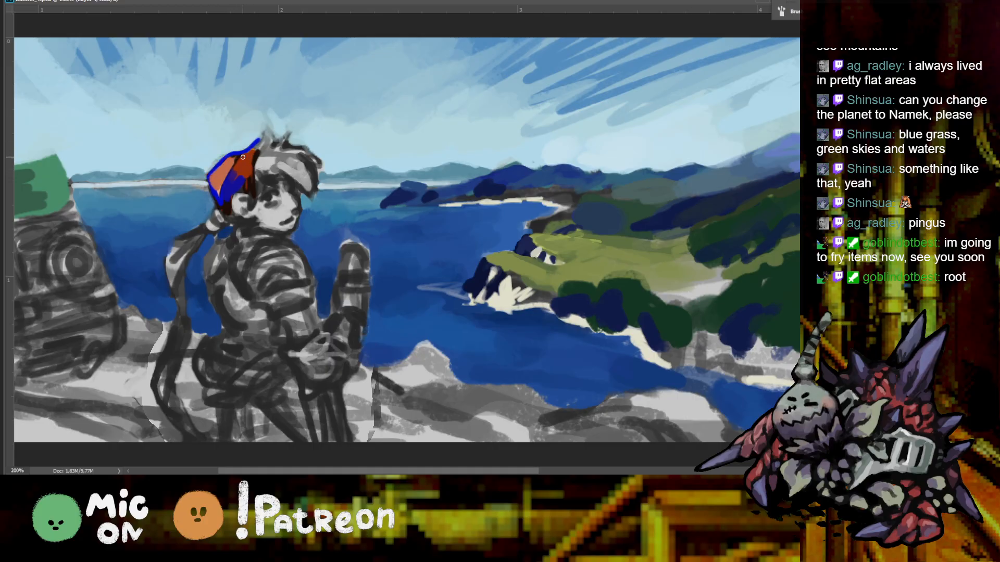
Brush bright orange over the lit part of the character's hair and work blue and purple into its shaded lower part
drag(236, 156, 210, 174)
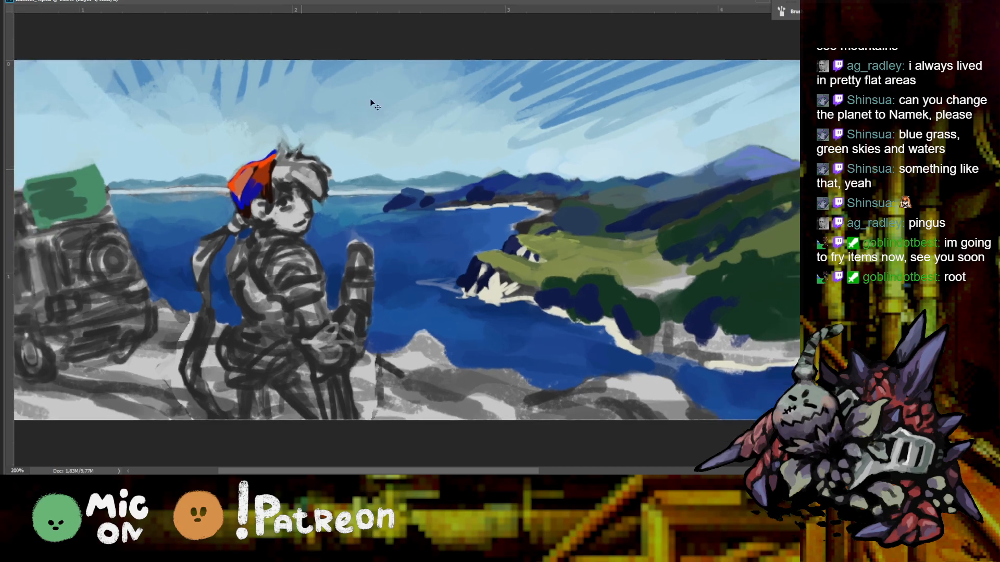
key(h)
drag(373, 101, 448, 197)
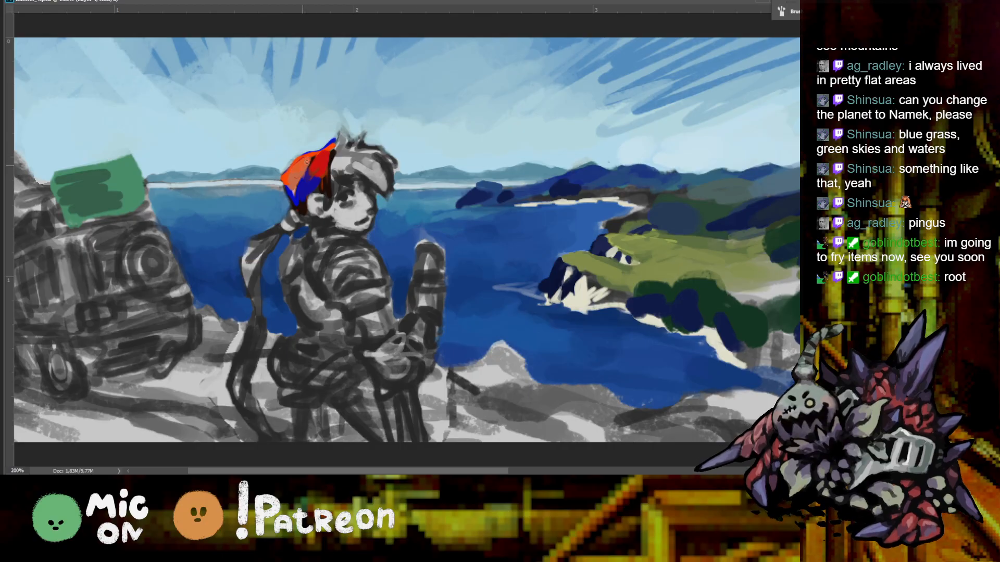
mouse_move(294, 197)
mouse_down()
mouse_move(315, 159)
mouse_move(305, 192)
mouse_move(328, 186)
mouse_move(331, 134)
mouse_move(285, 189)
mouse_up()
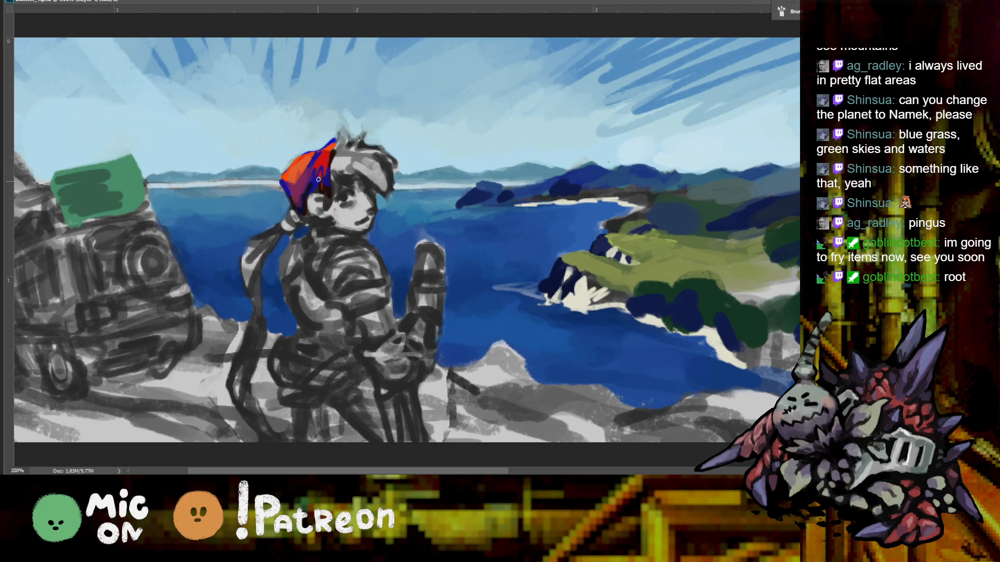
Sample the hair's own colours and touch up the orange area along the top of the character's hair
key(h)
drag(404, 93, 412, 185)
scroll(380, 133, up, 2)
alt+click(335, 128)
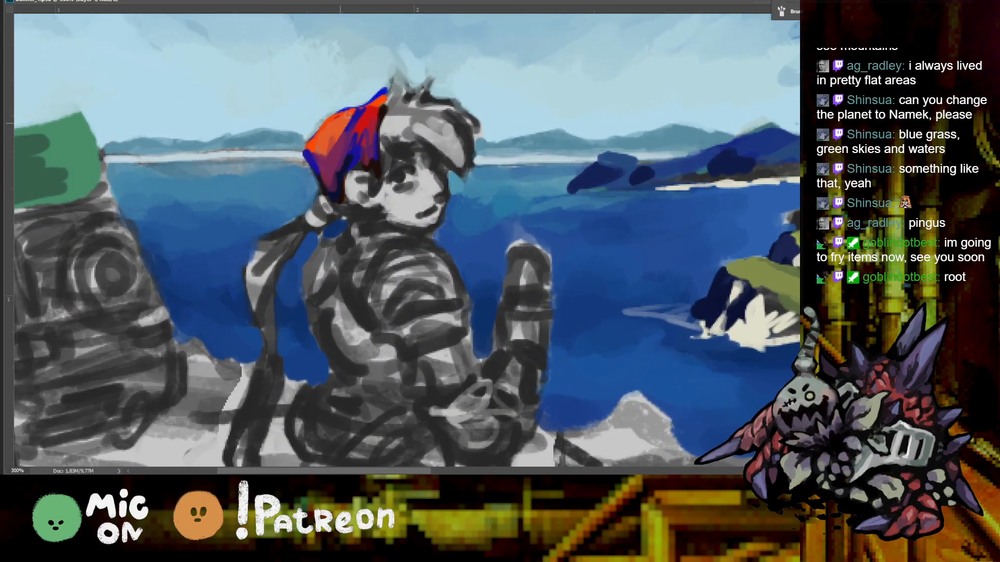
alt+click(348, 106)
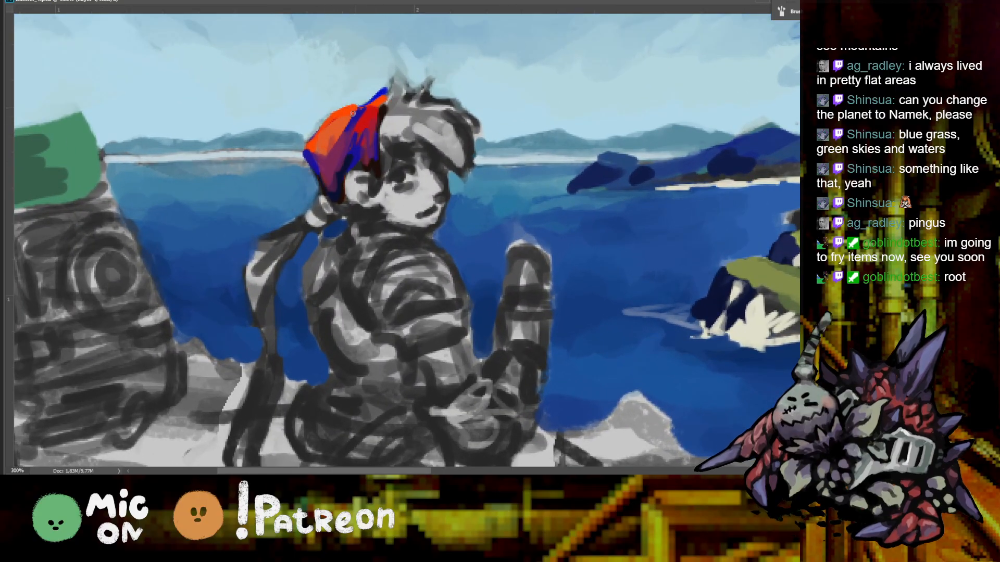
scroll(375, 95, down, 1)
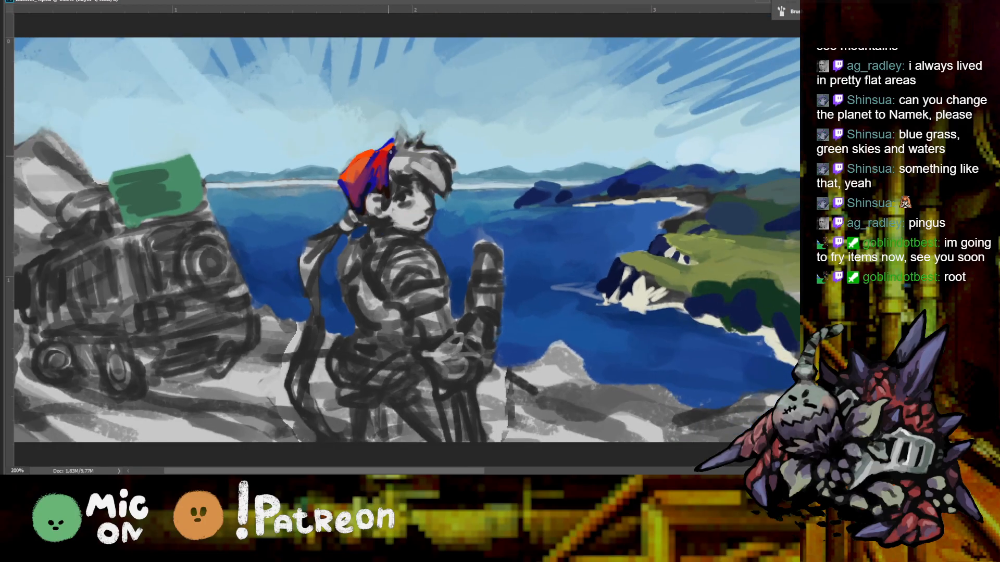
Paint the character's eye with dark blue-violet, undoing the first stroke and reworking the eye's shape
scroll(430, 102, up, 1)
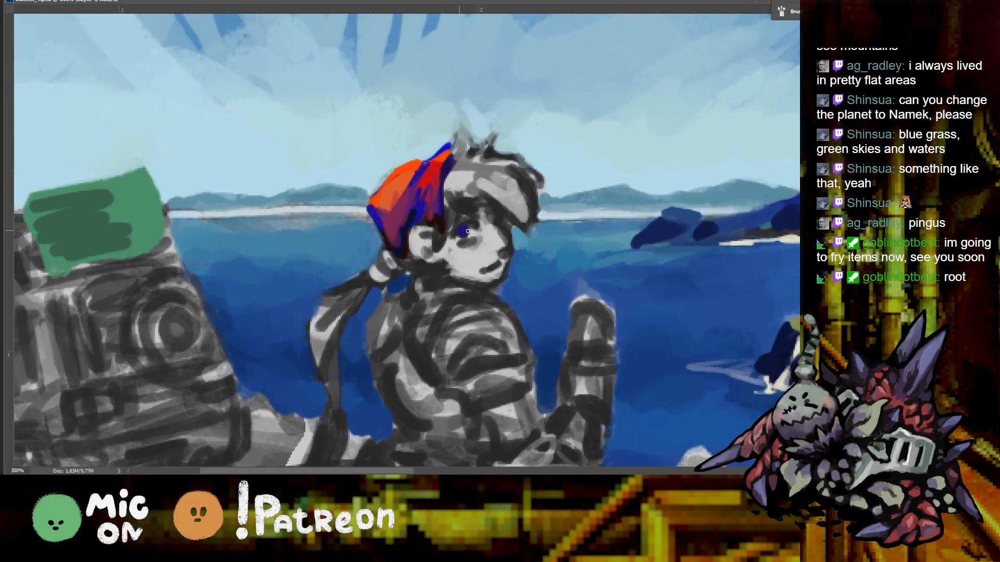
mouse_move(469, 222)
mouse_down()
mouse_move(436, 227)
mouse_move(469, 220)
mouse_up()
key(ctrl+z)
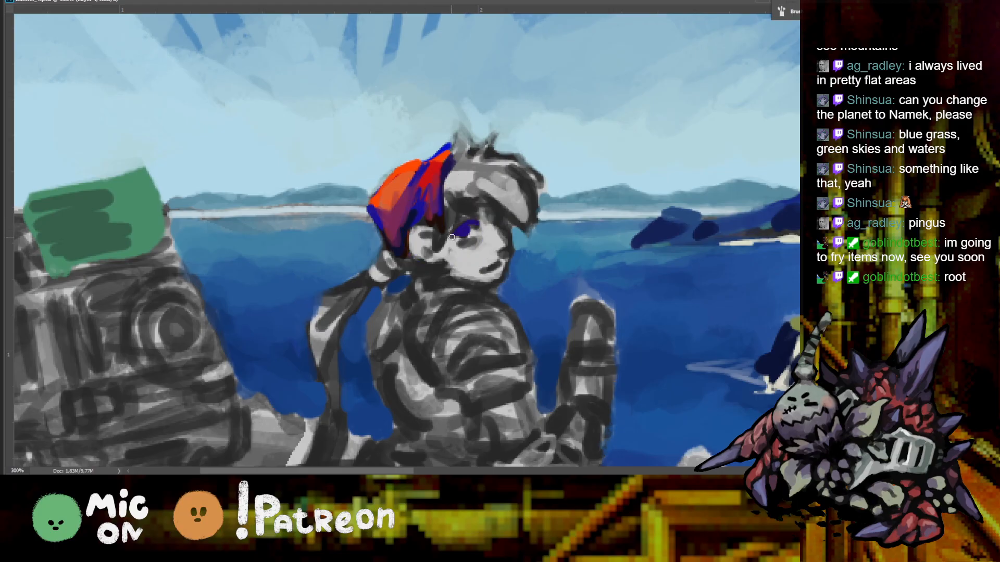
drag(459, 232, 470, 227)
key(ctrl+minus)
key(ctrl+plus)
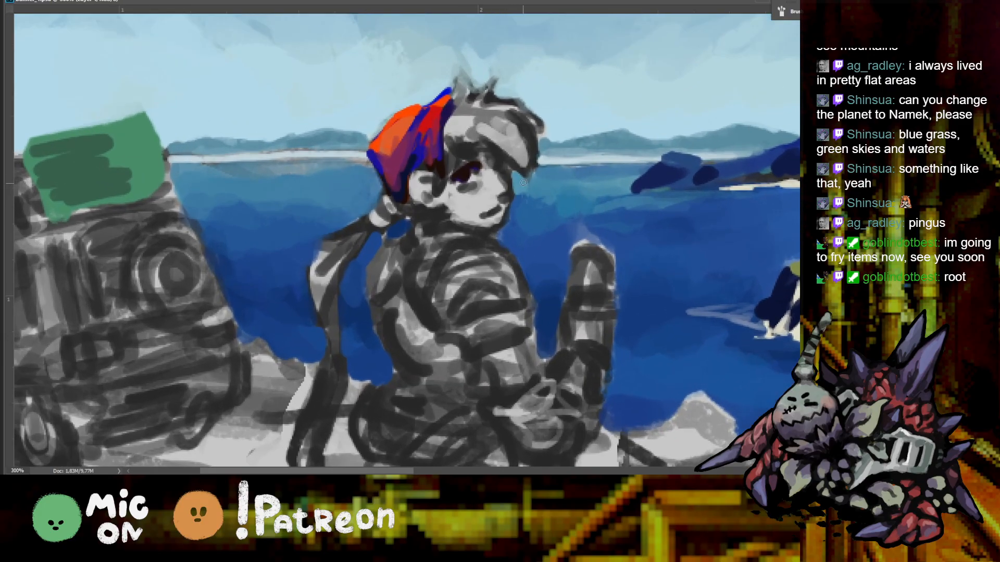
Undo the last eye stroke and fill the character's face with an orange-brown skin tone, with brighter orange at the nose
key(ctrl+z)
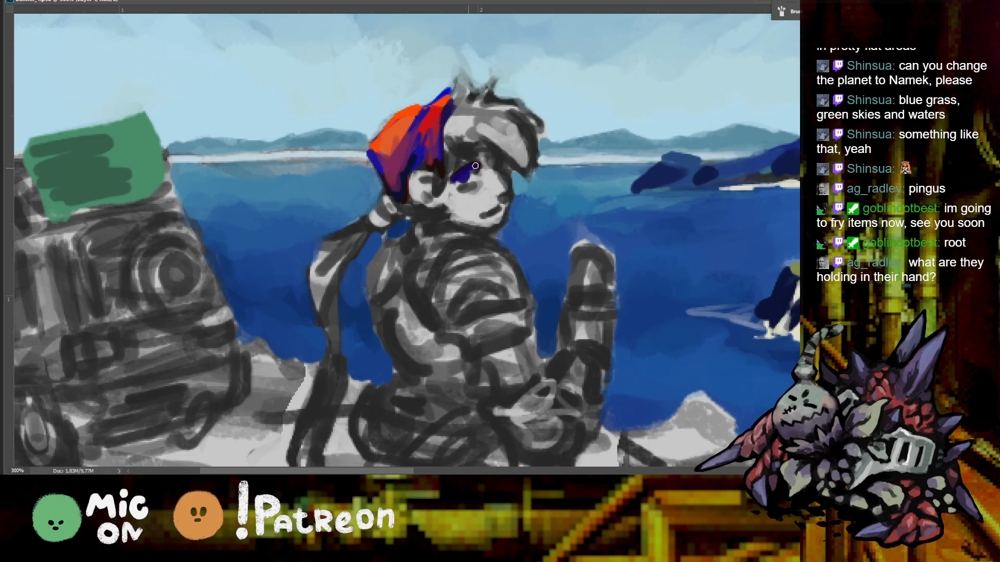
key(ctrl+minus)
key(ctrl+minus)
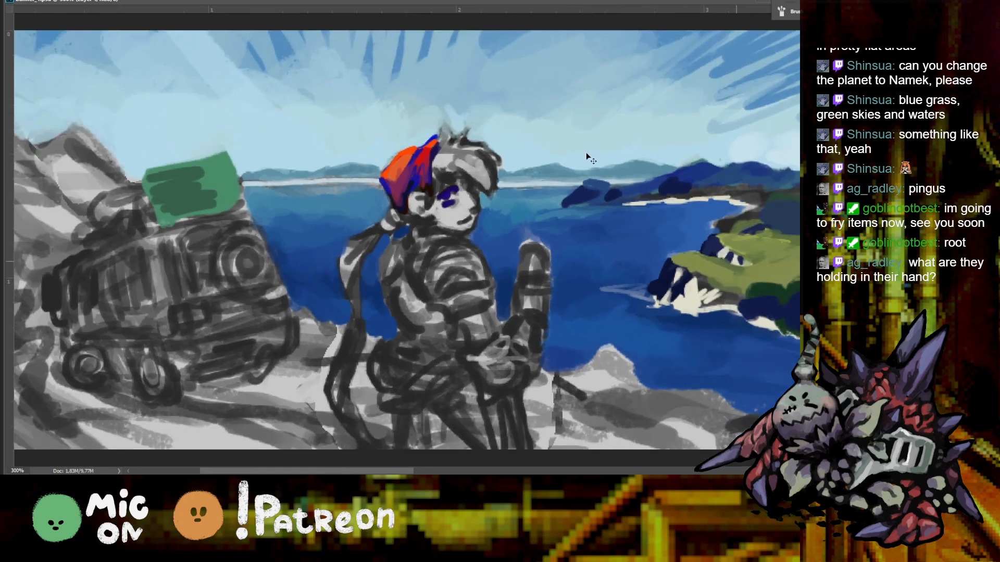
key(ctrl+plus)
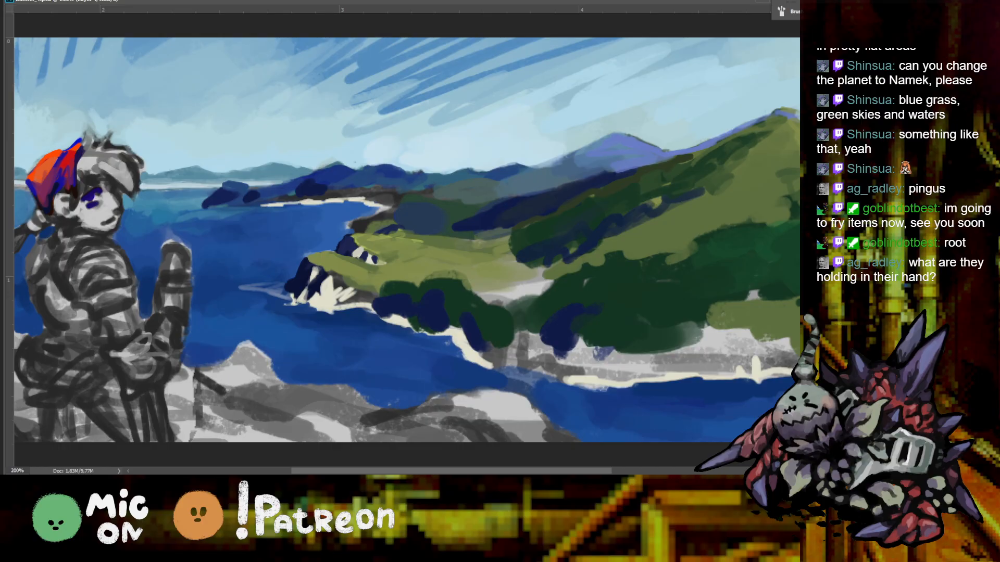
scroll(391, 256, up, 3)
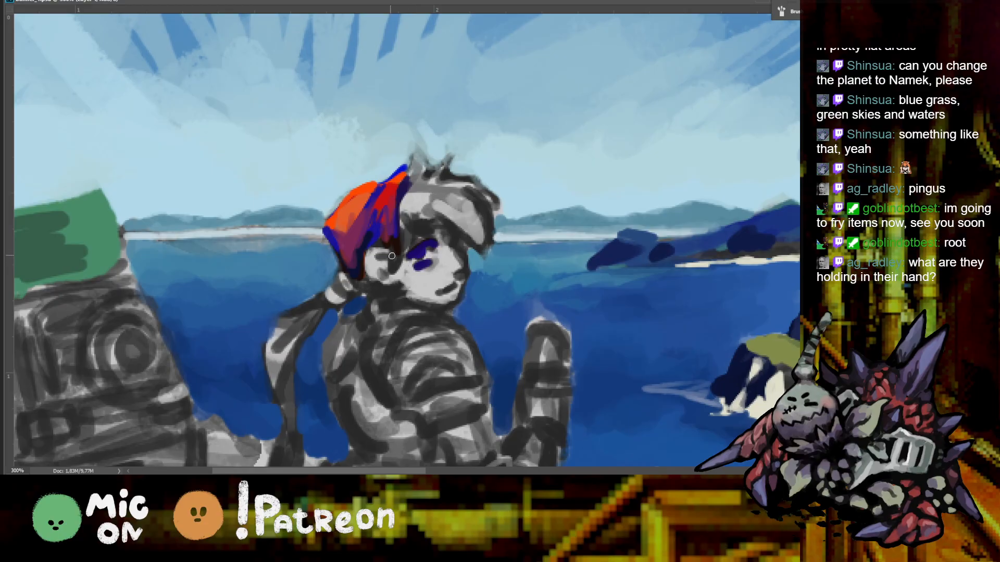
mouse_move(408, 275)
mouse_down()
mouse_move(447, 278)
mouse_move(455, 259)
mouse_move(422, 291)
mouse_up()
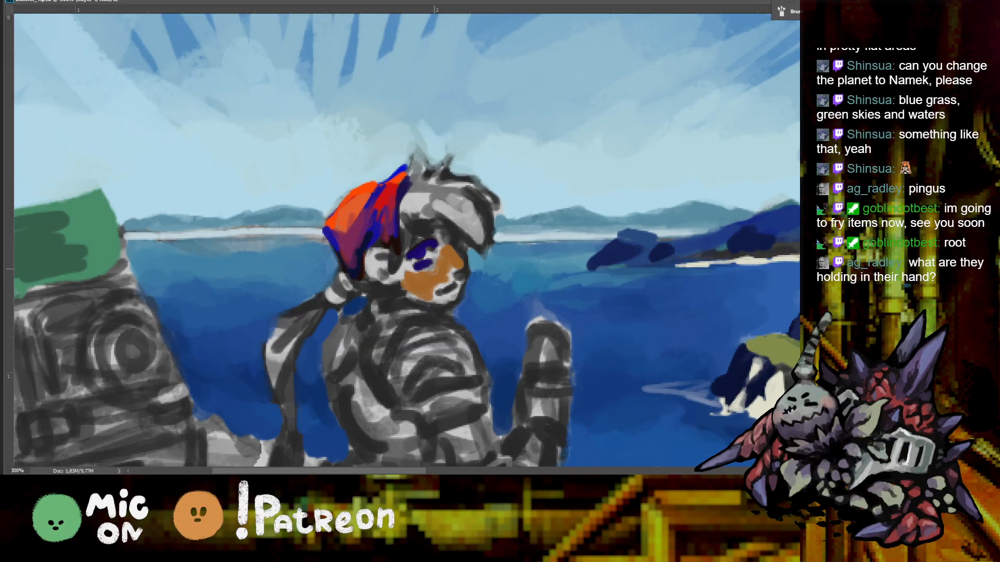
mouse_move(409, 285)
mouse_down()
mouse_move(433, 297)
mouse_move(458, 289)
mouse_up()
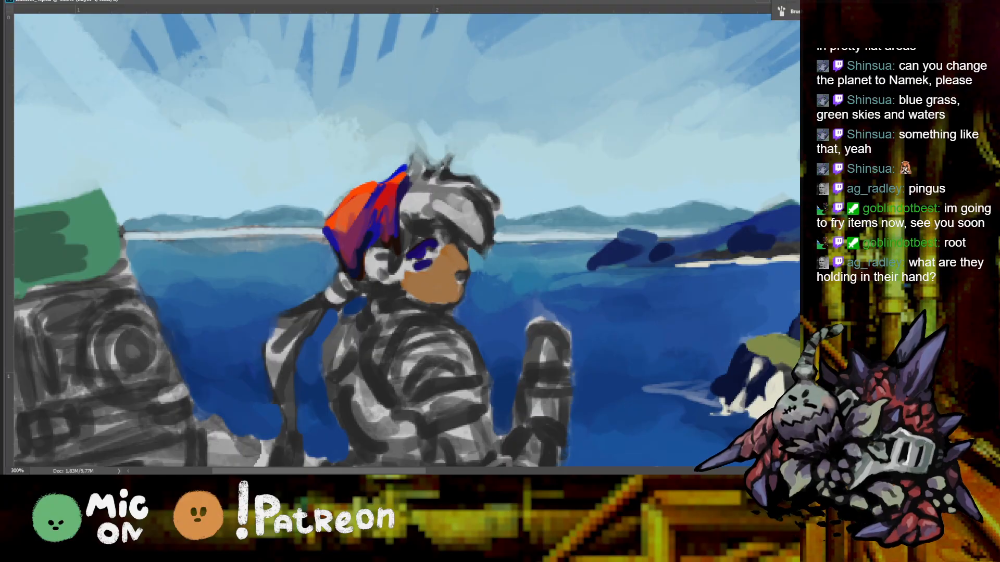
mouse_move(454, 253)
mouse_down()
mouse_move(460, 267)
mouse_move(456, 253)
mouse_up()
key(ctrl+minus)
key(ctrl+plus)
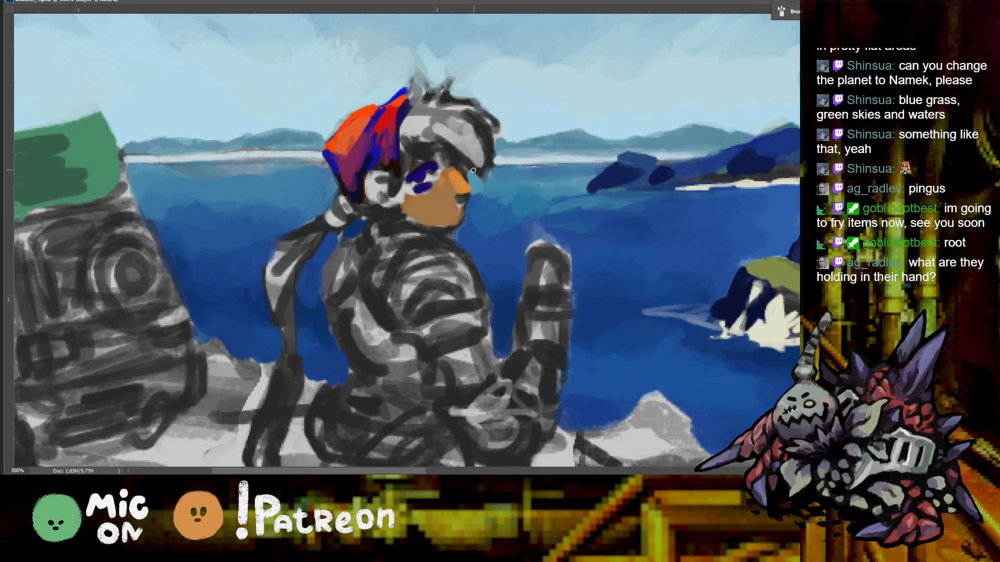
Uncover the sketched mouth on the painted face and repaint it with a dark blue-violet stroke
drag(431, 210, 456, 212)
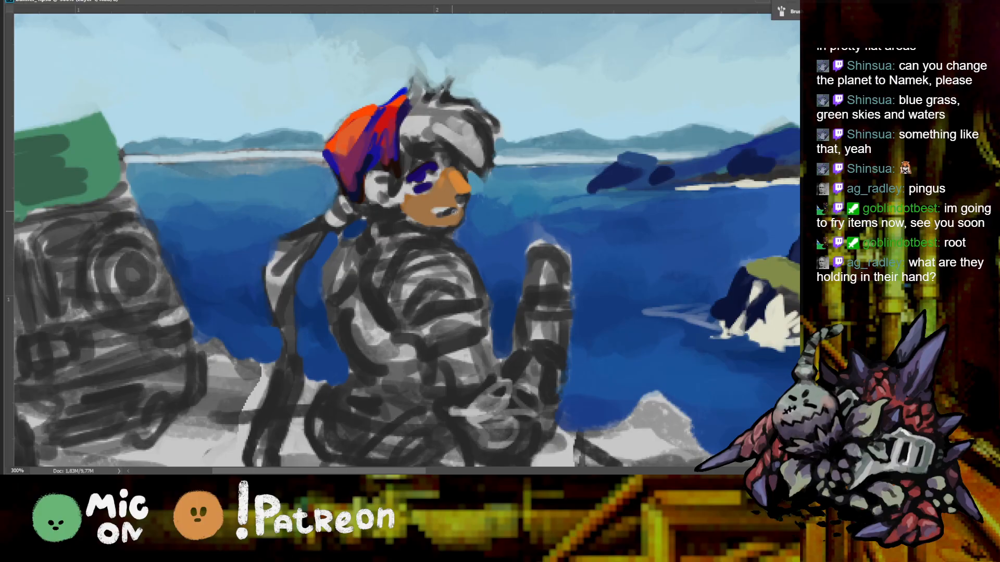
click(418, 175)
key(Return)
click(437, 159)
key(Return)
drag(432, 211, 454, 214)
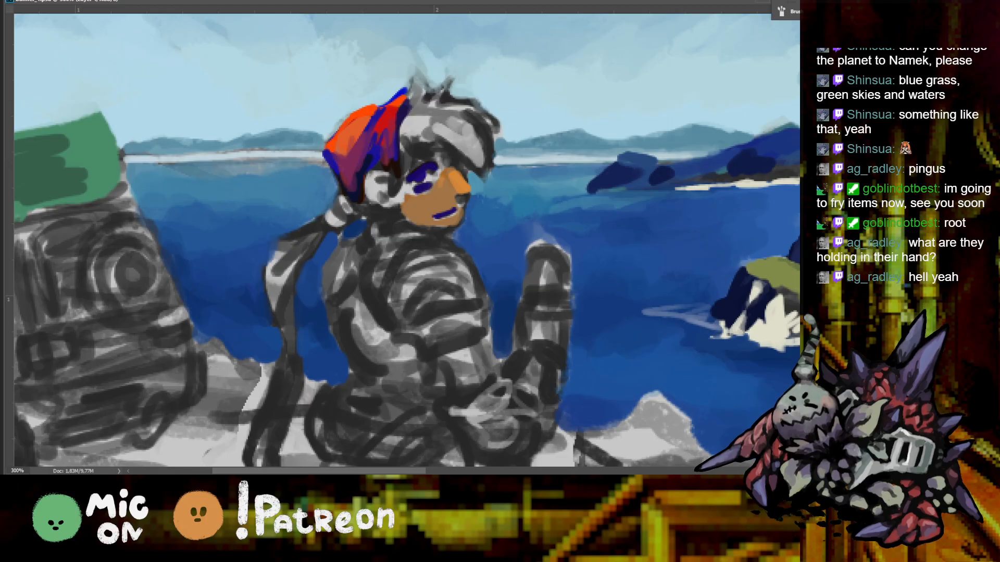
Sample the face's skin colour, rework the cheek and front of the face, and shade the forehead with dark purple
mouse_move(435, 195)
mouse_down()
mouse_move(408, 208)
mouse_move(416, 199)
mouse_move(400, 198)
mouse_move(418, 205)
mouse_move(420, 224)
mouse_move(441, 186)
mouse_move(462, 184)
mouse_move(466, 168)
mouse_move(444, 181)
mouse_move(440, 170)
mouse_move(445, 183)
mouse_move(446, 150)
mouse_up()
alt+click(420, 213)
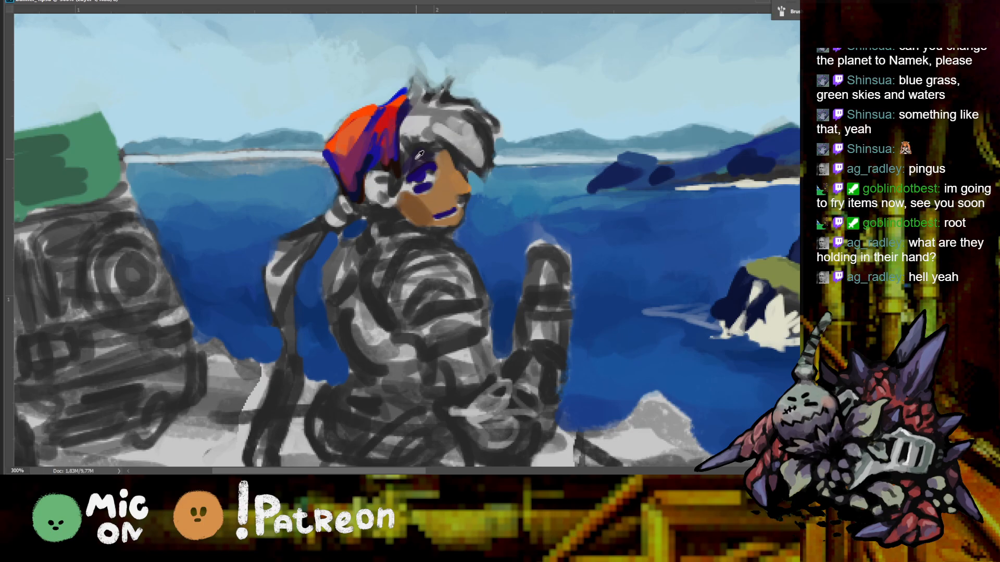
mouse_move(408, 160)
mouse_down()
mouse_move(513, 116)
mouse_move(437, 162)
mouse_move(232, 175)
mouse_move(525, 227)
mouse_up()
key(h)
key(ctrl+plus)
drag(398, 238, 498, 188)
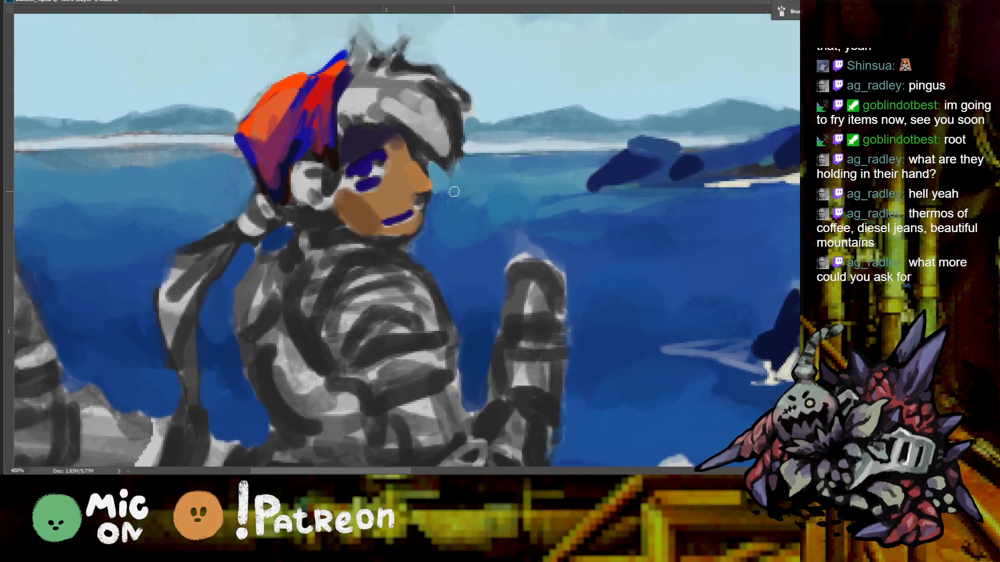
Try a pale stroke in front of the character's nose and undo it
key(ctrl+minus)
key(ctrl+minus)
key(ctrl+minus)
key(ctrl+minus)
key(ctrl+plus)
key(ctrl+plus)
key(ctrl+plus)
key(ctrl+plus)
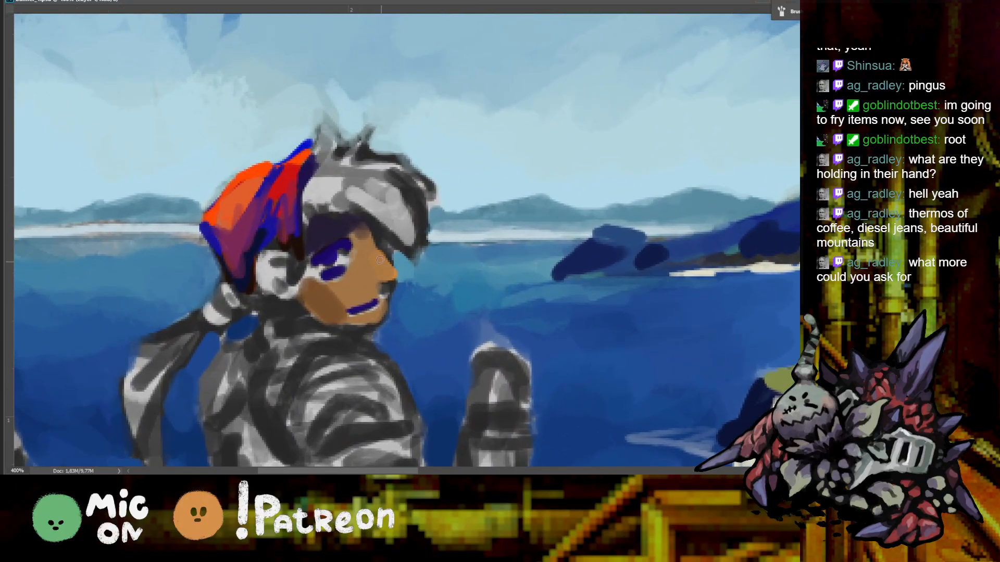
drag(394, 254, 407, 277)
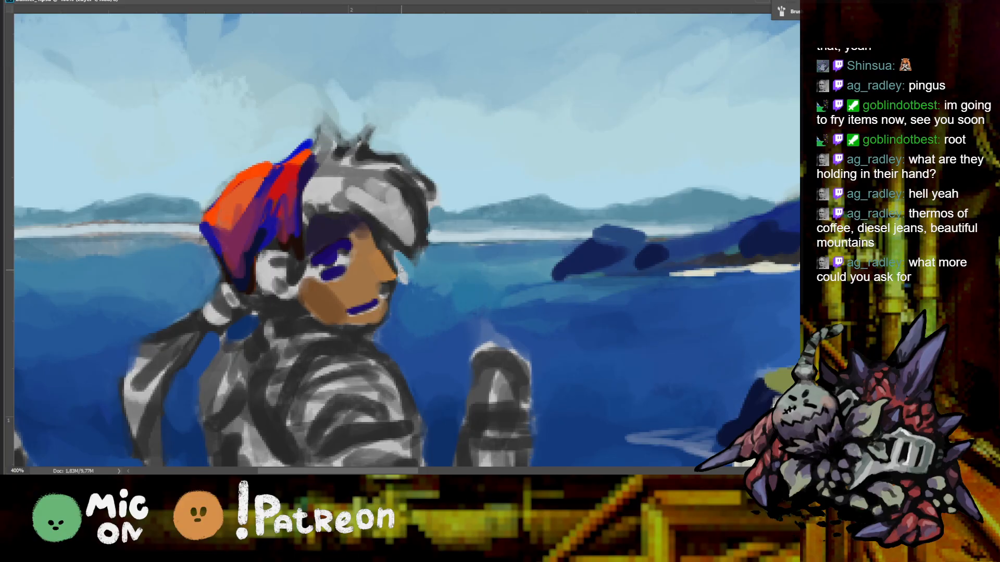
key(ctrl+z)
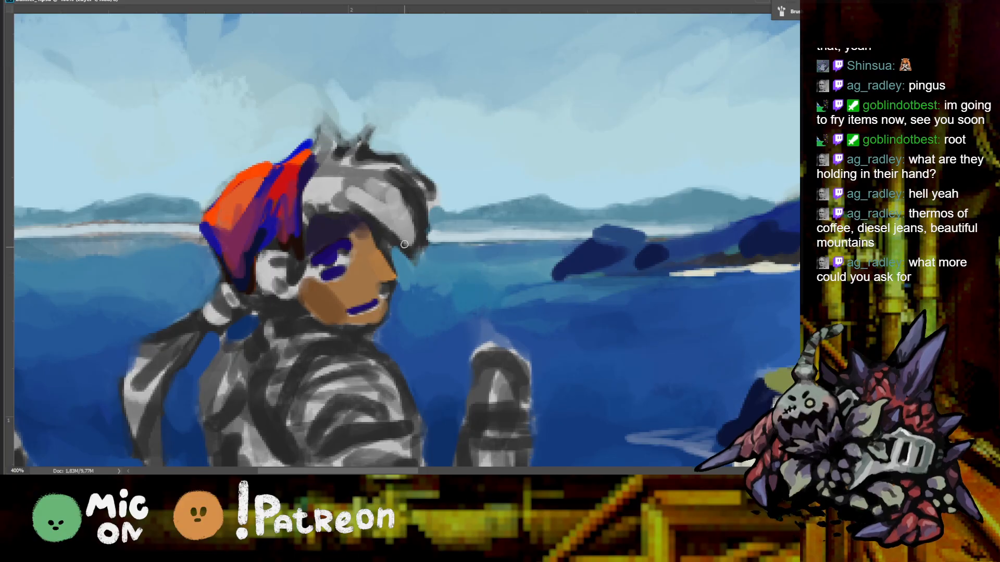
Brush maroon-purple into the brow and outline the edge of the grey front hair in black, undoing strokes that do not fit
alt+click(373, 245)
mouse_move(333, 225)
mouse_down()
mouse_move(310, 244)
mouse_move(322, 228)
mouse_move(345, 245)
mouse_up()
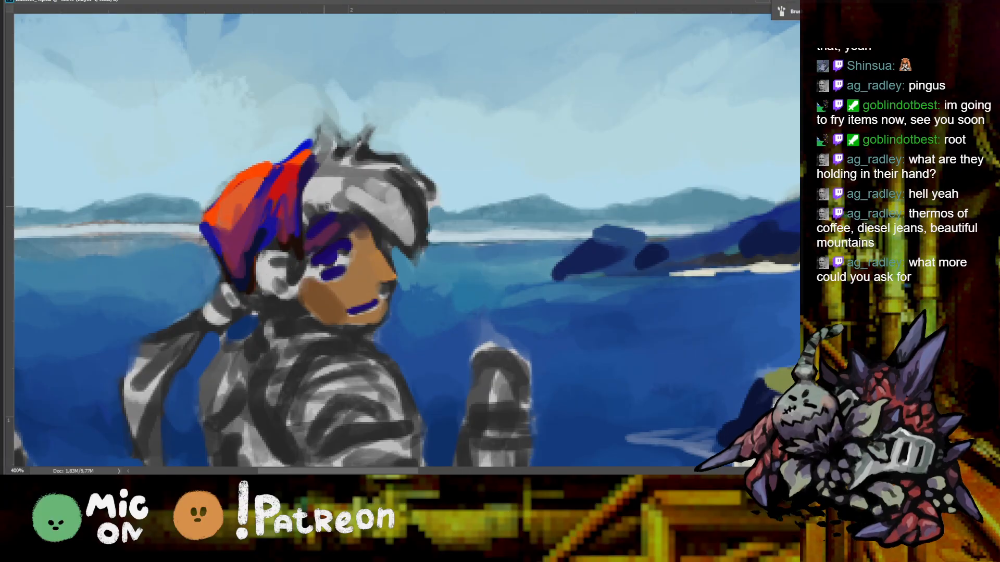
mouse_move(315, 230)
mouse_down()
mouse_move(343, 209)
mouse_move(334, 215)
mouse_move(422, 256)
mouse_up()
key(ctrl+z)
mouse_move(412, 184)
mouse_down()
mouse_move(424, 247)
mouse_move(419, 187)
mouse_up()
mouse_move(328, 227)
mouse_down()
mouse_move(306, 218)
mouse_move(366, 199)
mouse_move(397, 166)
mouse_move(390, 158)
mouse_move(436, 172)
mouse_move(409, 196)
mouse_move(406, 226)
mouse_move(370, 210)
mouse_move(394, 220)
mouse_up()
key(ctrl+z)
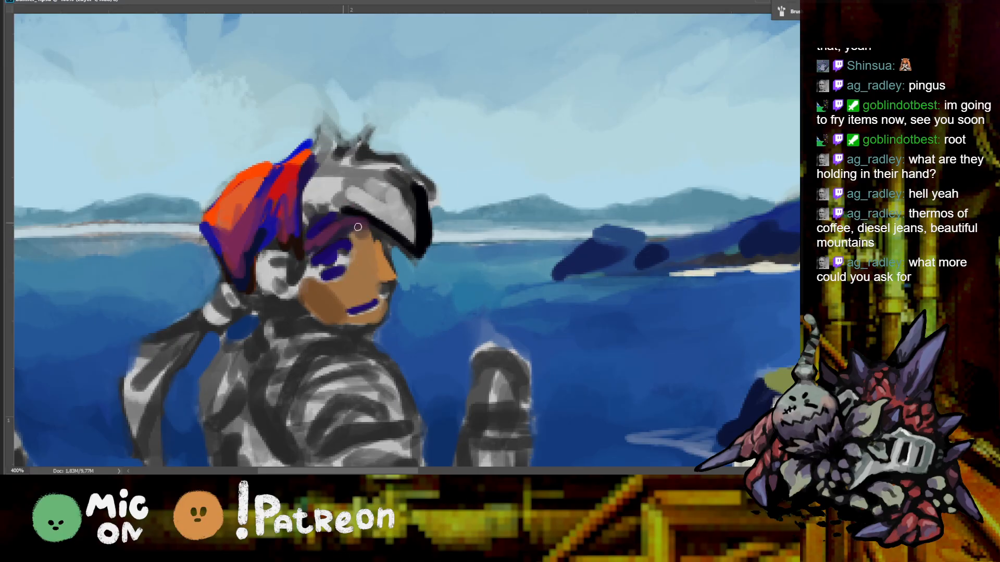
Erase the painted skin, eye and mouth from the character's face, back to the grey sketch
key(ctrl+minus)
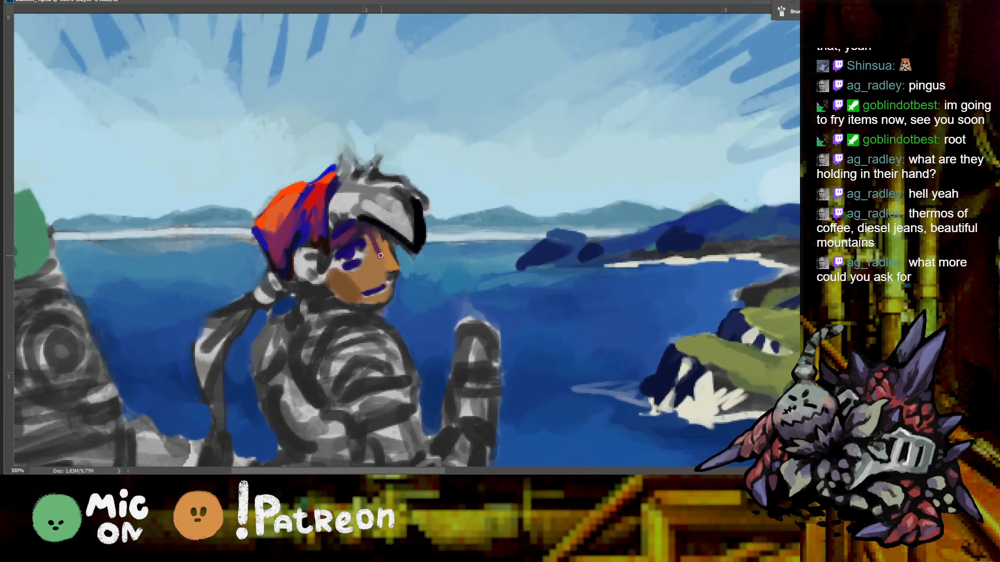
key(ctrl+minus)
key(ctrl+minus)
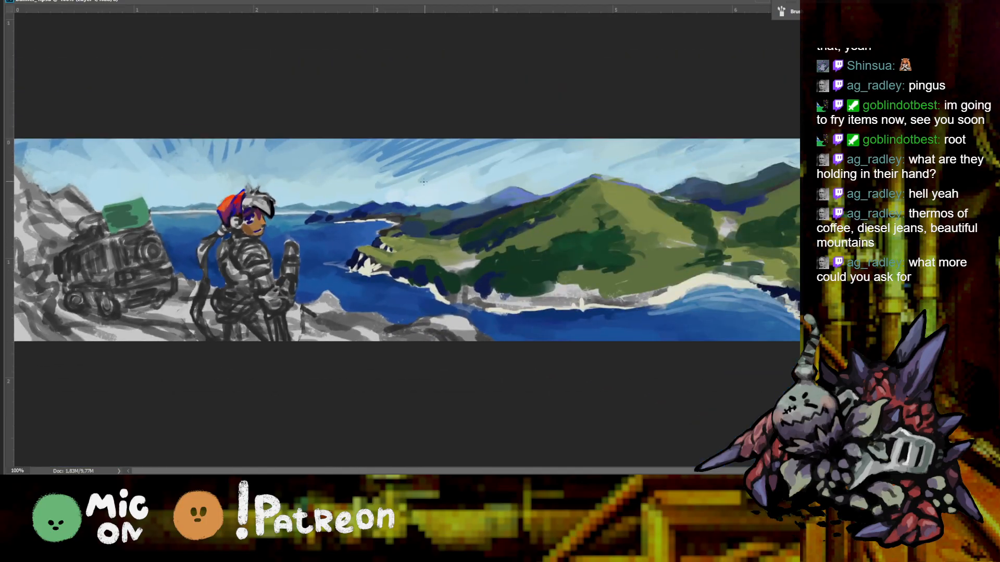
key(ctrl+plus)
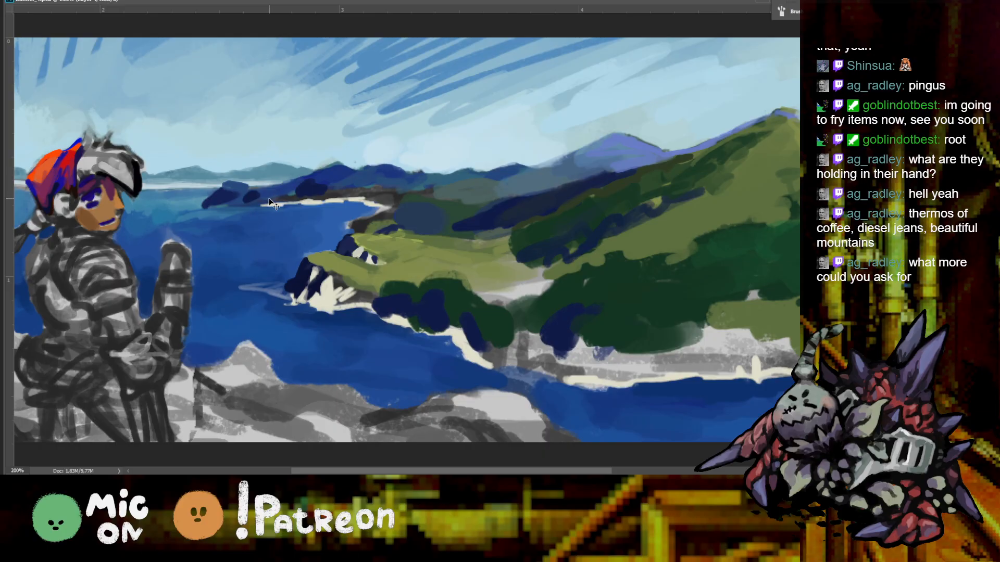
key(ctrl+plus)
key(ctrl+plus)
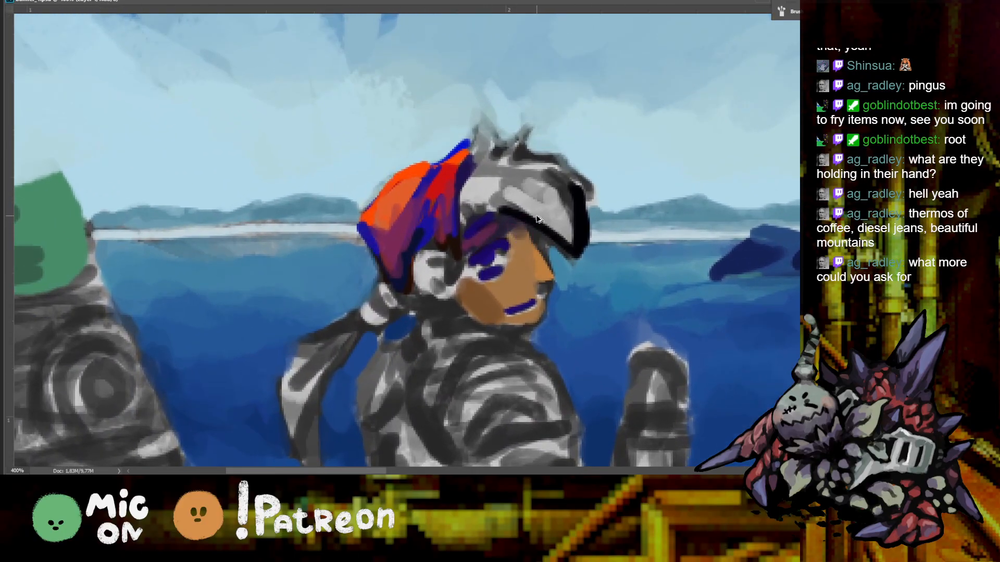
mouse_move(520, 308)
mouse_down()
mouse_move(480, 312)
mouse_move(475, 271)
mouse_move(515, 239)
mouse_move(526, 239)
mouse_move(529, 289)
mouse_move(544, 276)
mouse_move(524, 308)
mouse_up()
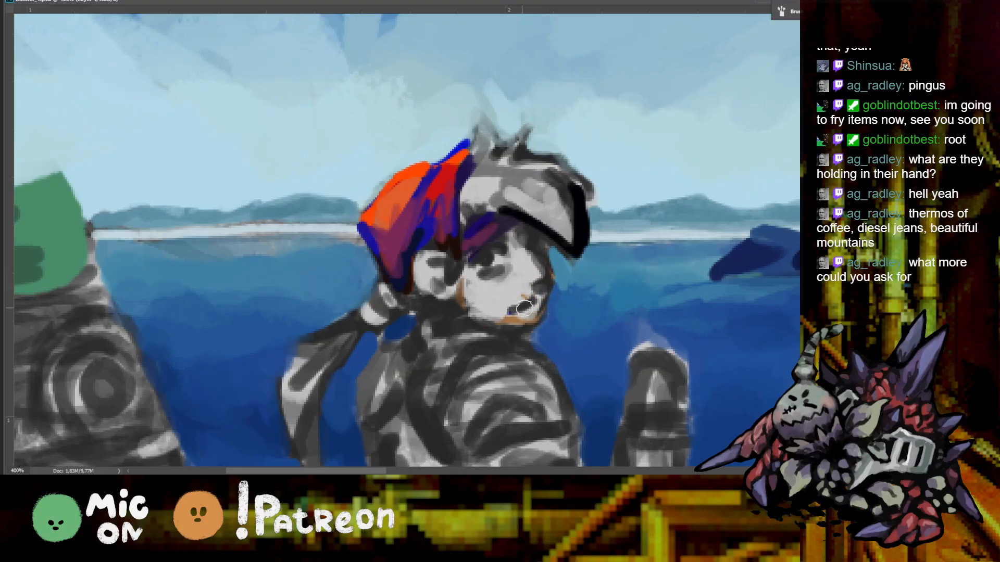
Paint a dark blue band along the fringe and fill the character's grey front hair with dark brown
key(ctrl+minus)
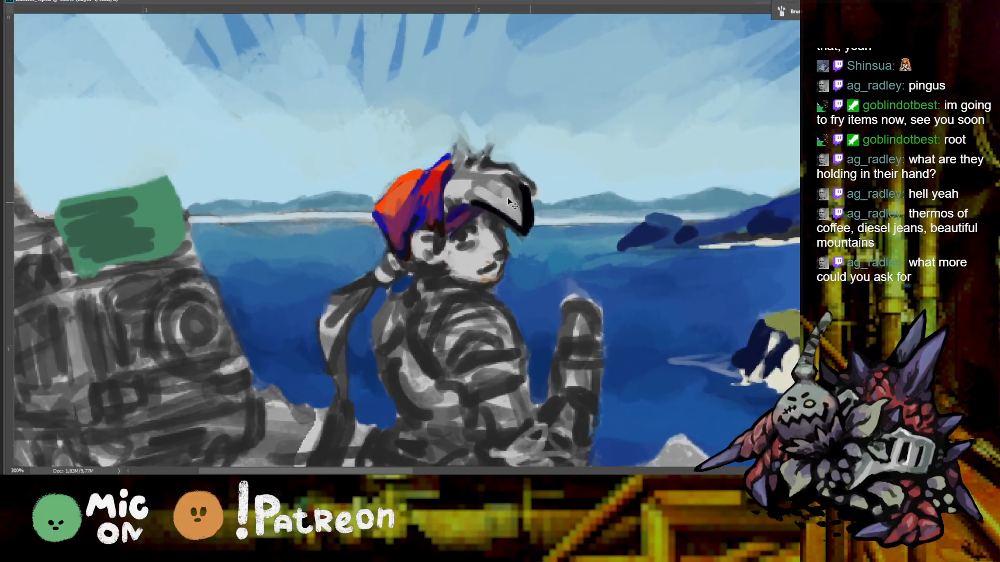
key(ctrl+minus)
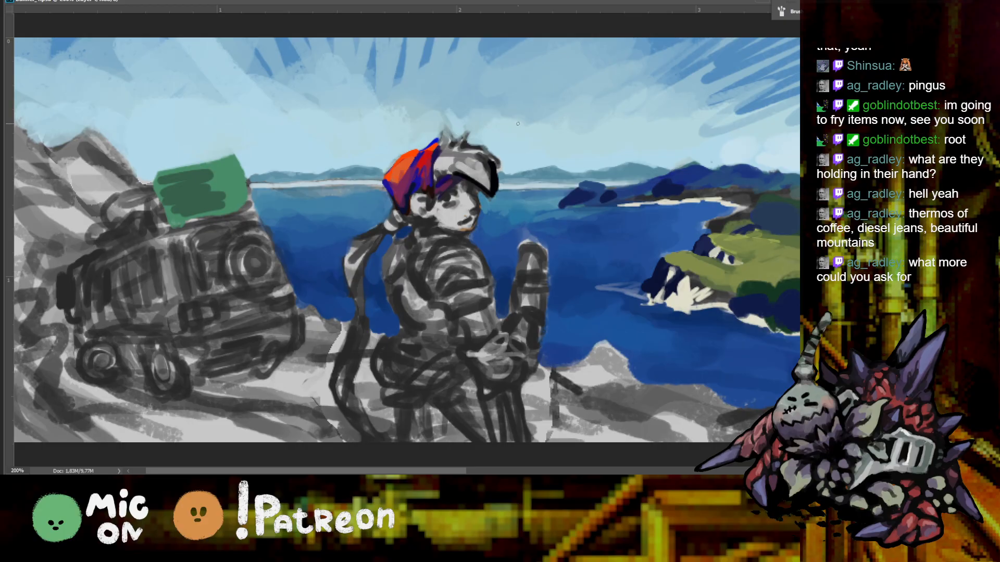
key(ctrl+plus)
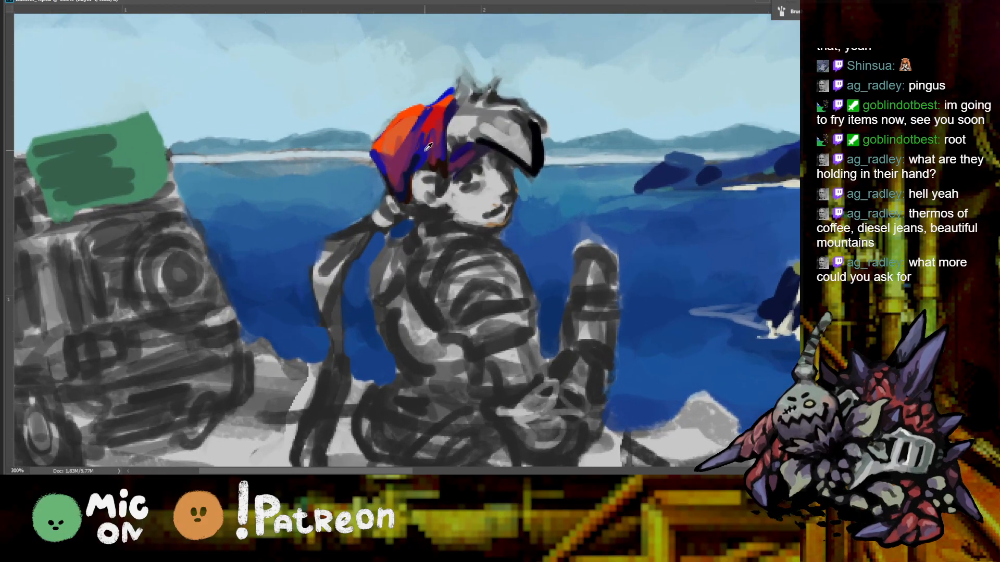
mouse_move(465, 136)
mouse_down()
mouse_move(501, 120)
mouse_move(533, 162)
mouse_up()
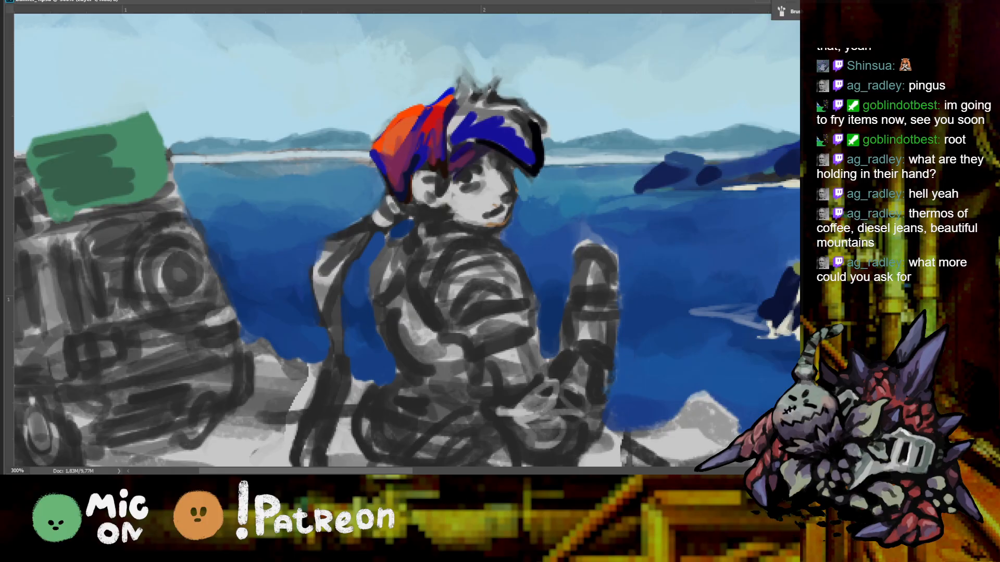
mouse_move(480, 115)
mouse_down()
mouse_move(514, 127)
mouse_move(502, 130)
mouse_move(494, 115)
mouse_move(521, 114)
mouse_move(482, 111)
mouse_move(479, 125)
mouse_move(465, 122)
mouse_move(484, 110)
mouse_move(511, 118)
mouse_move(486, 115)
mouse_move(502, 104)
mouse_move(543, 125)
mouse_move(473, 100)
mouse_move(489, 88)
mouse_move(481, 114)
mouse_move(465, 116)
mouse_move(468, 83)
mouse_up()
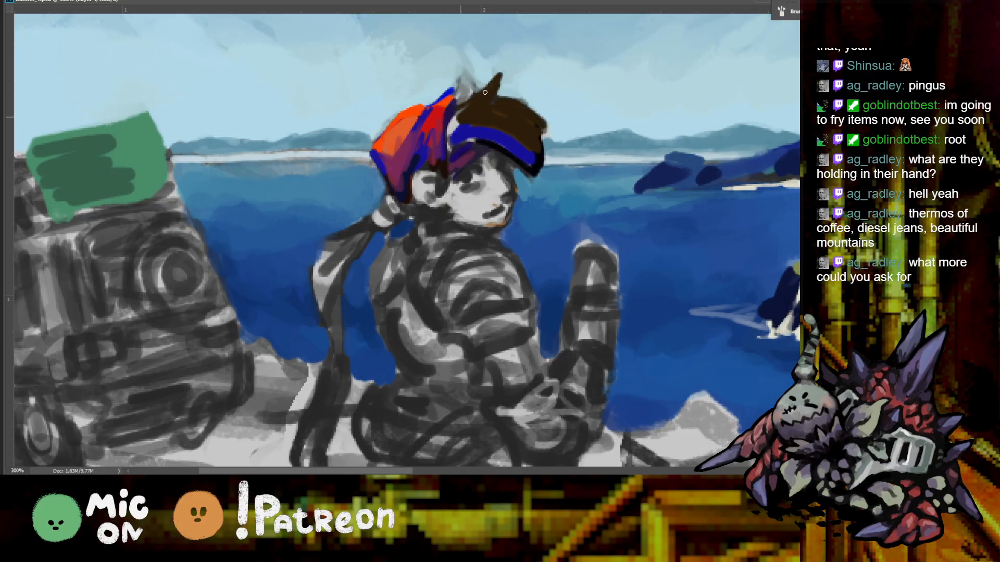
mouse_move(444, 131)
mouse_down()
mouse_move(470, 126)
mouse_move(517, 151)
mouse_up()
Rotate the canvas to rework the front hair with a sampled colour, and undo its blue and brown paint
mouse_move(529, 116)
mouse_down()
mouse_move(510, 149)
mouse_move(302, 134)
mouse_up()
key(ctrl+minus)
key(r)
key(ctrl+plus)
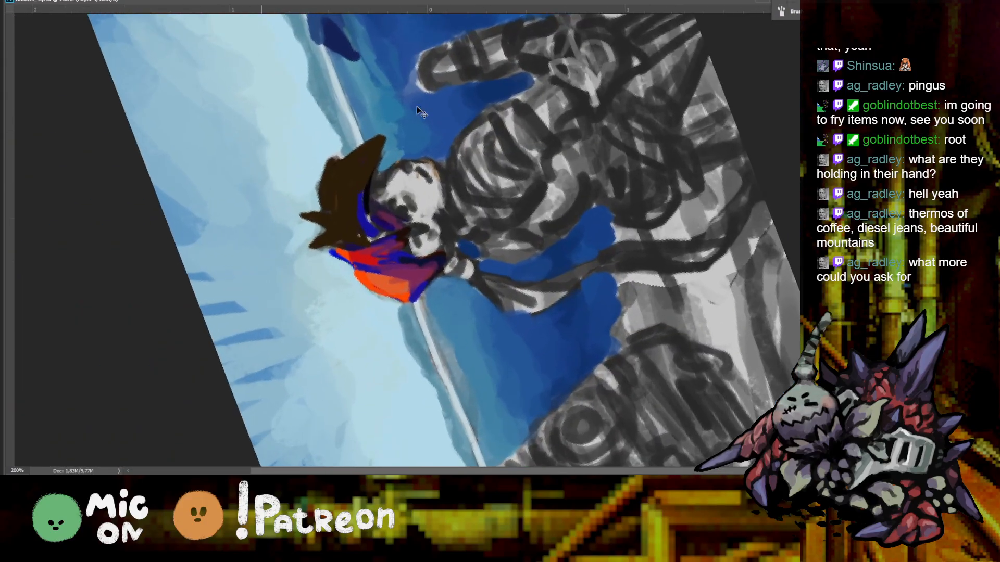
alt+click(363, 224)
mouse_move(368, 229)
mouse_down()
mouse_move(339, 199)
mouse_move(362, 198)
mouse_move(313, 156)
mouse_move(365, 83)
mouse_move(520, 83)
mouse_move(578, 98)
mouse_move(470, 48)
mouse_move(531, 108)
mouse_up()
key(ctrl+minus)
key(ctrl+minus)
key(ctrl+minus)
key(ctrl+z)
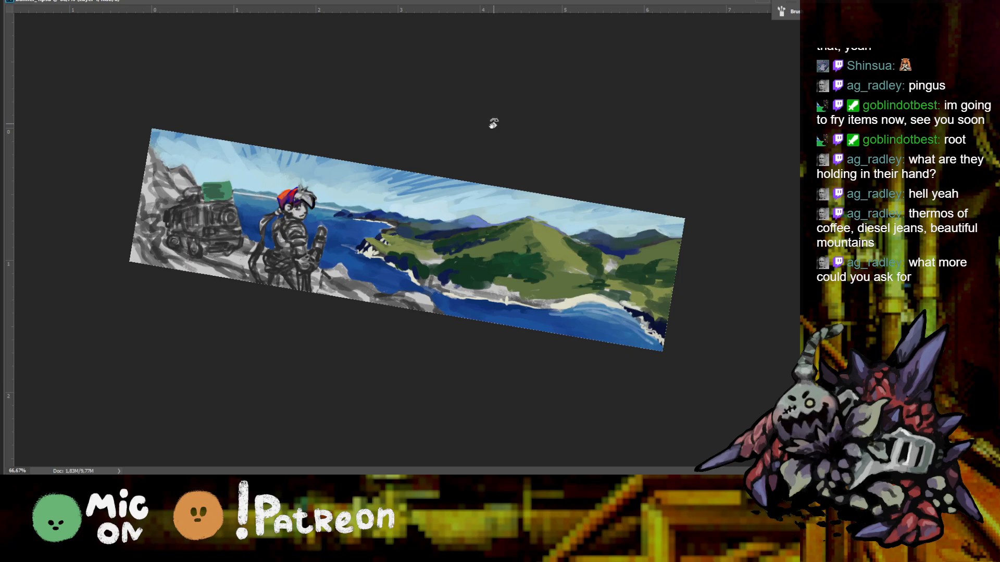
Paint the character's face with a lighter tan skin tone and the ear with orange
key(r)
key(ctrl+plus)
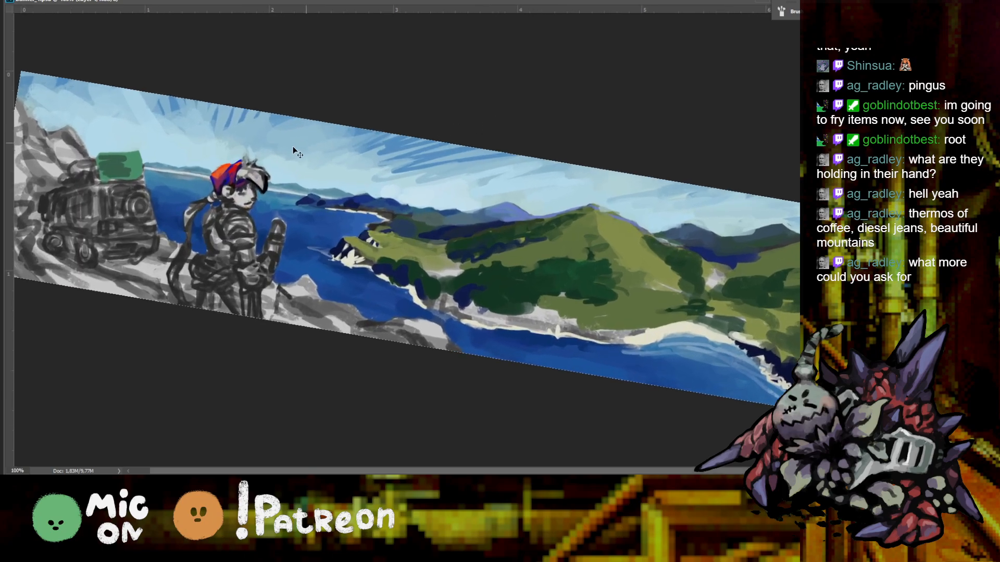
key(ctrl+plus)
drag(303, 142, 489, 208)
drag(378, 138, 565, 184)
key(ctrl+plus)
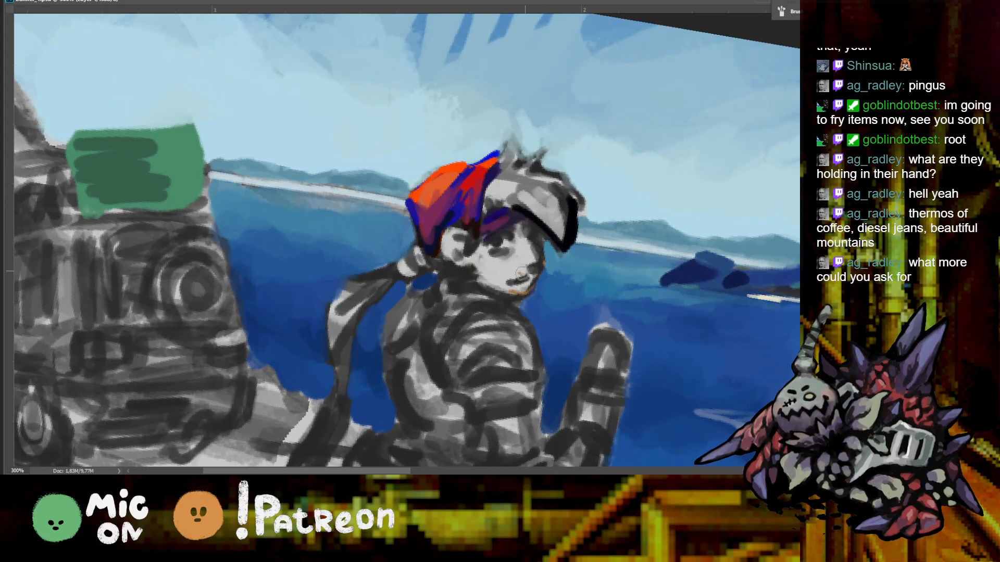
key(ctrl+plus)
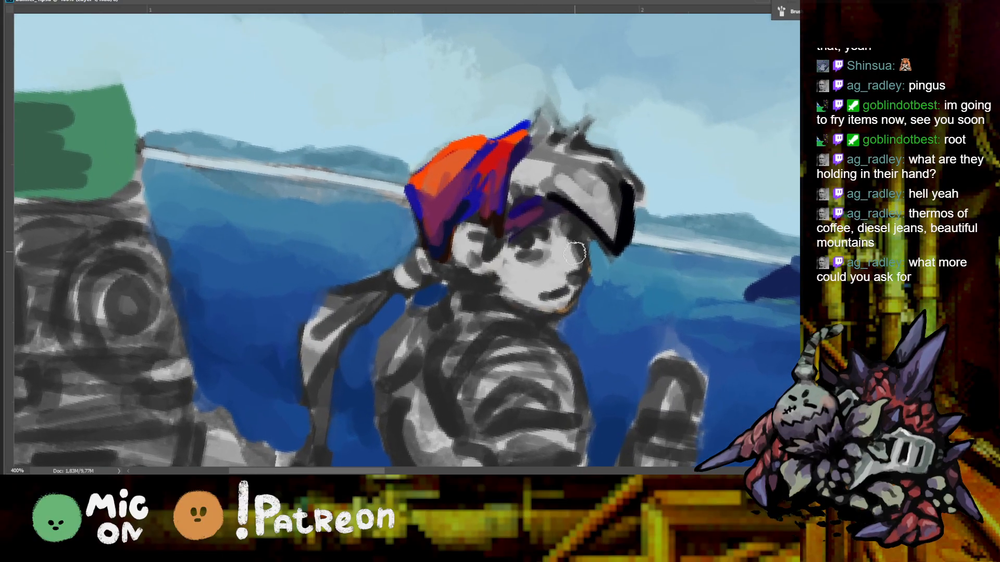
mouse_move(524, 284)
mouse_down()
mouse_move(555, 249)
mouse_move(553, 262)
mouse_move(565, 264)
mouse_move(560, 239)
mouse_move(547, 275)
mouse_move(522, 276)
mouse_move(517, 288)
mouse_move(507, 273)
mouse_move(539, 280)
mouse_move(561, 276)
mouse_up()
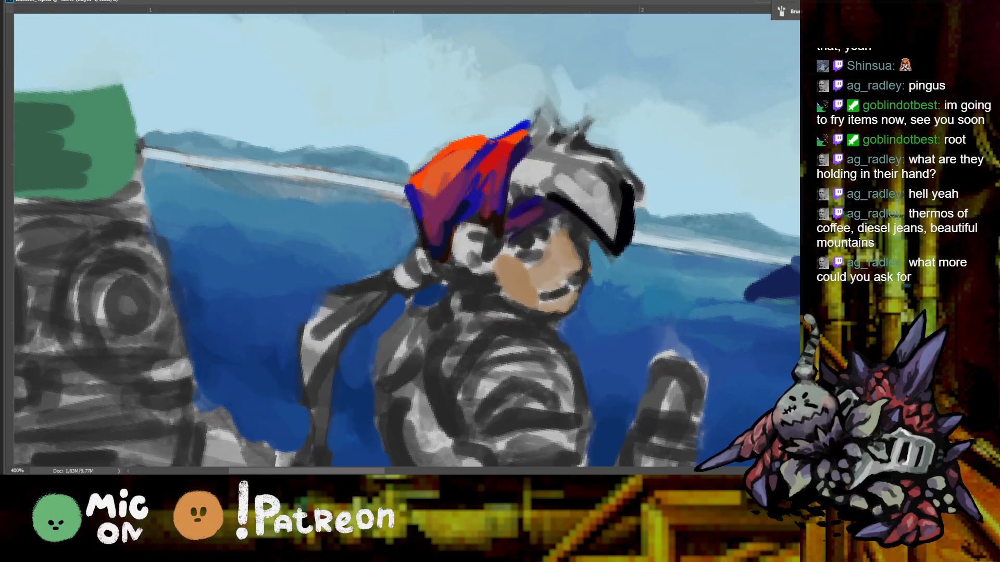
mouse_move(486, 224)
mouse_down()
mouse_move(459, 210)
mouse_move(454, 249)
mouse_up()
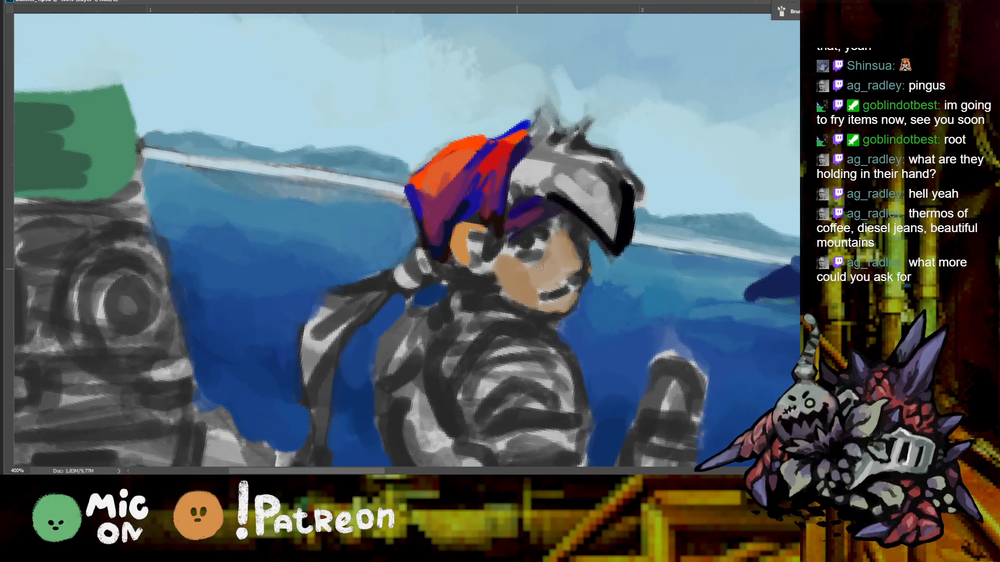
Sample the purple from the brow and repaint the eye and the shadow along the face's front edge in dark blue-violet
alt+click(520, 206)
click(529, 235)
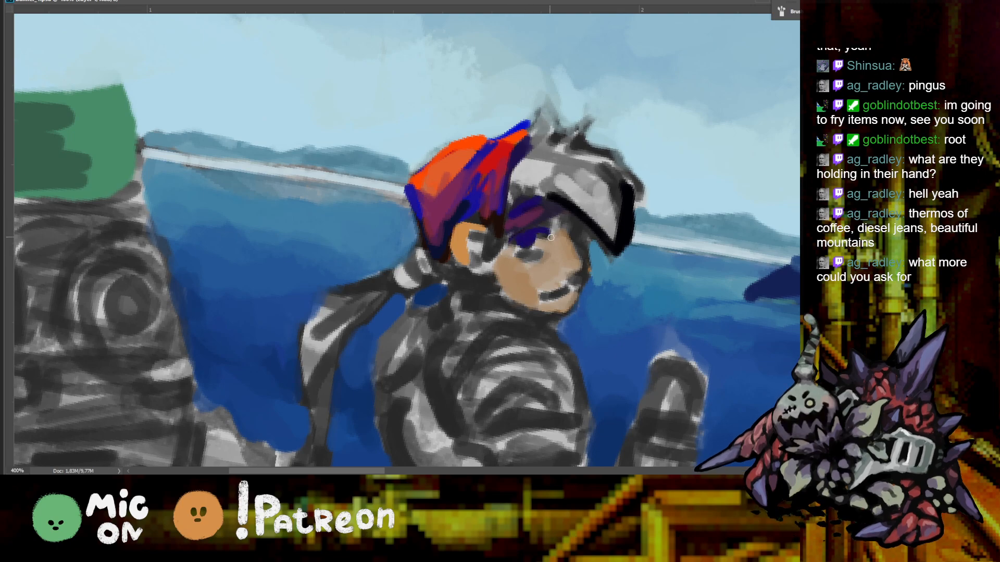
mouse_move(516, 252)
mouse_down()
mouse_move(543, 255)
mouse_move(574, 232)
mouse_up()
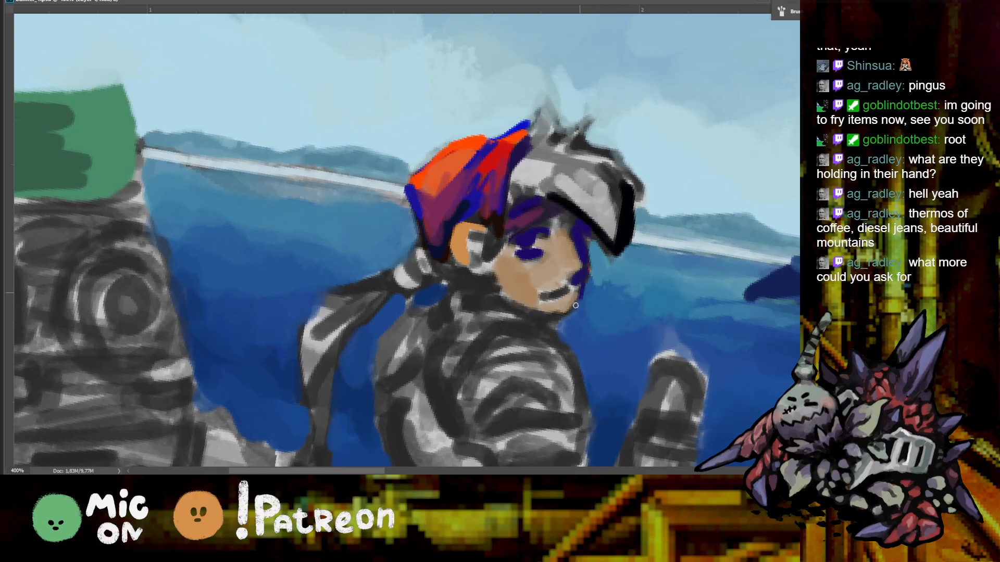
Outline the character's chin and jaw in dark blue-violet and paint a broad stroke of the same colour down the back
mouse_move(586, 284)
mouse_down()
mouse_move(542, 315)
mouse_move(502, 302)
mouse_up()
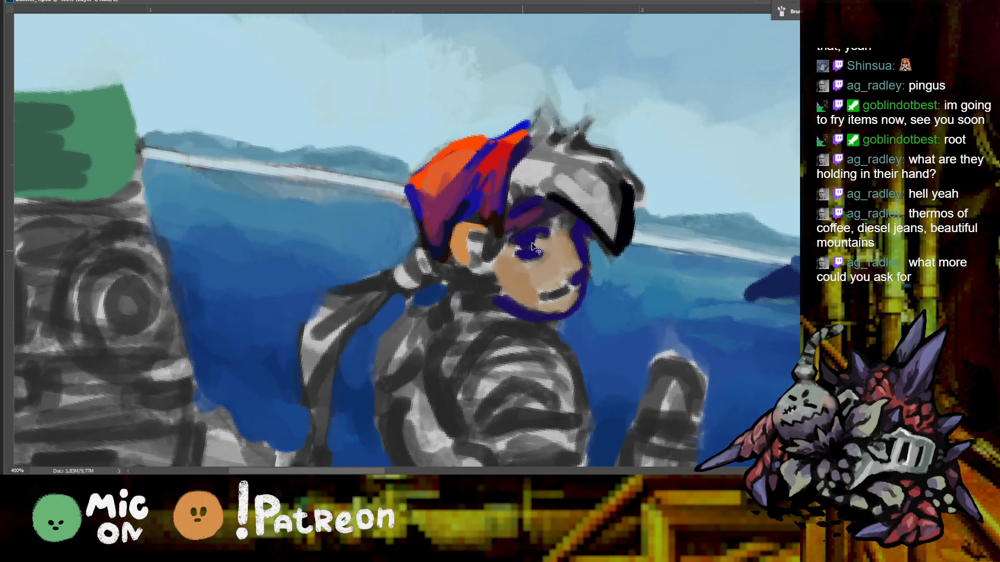
key(ctrl+minus)
key(ctrl+minus)
key(r)
drag(581, 302, 604, 277)
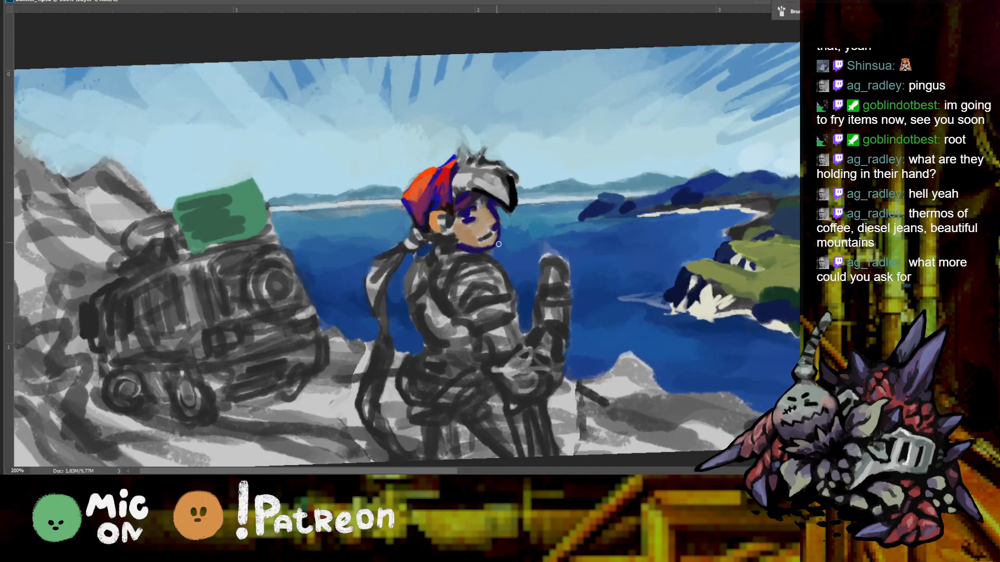
drag(442, 272, 443, 319)
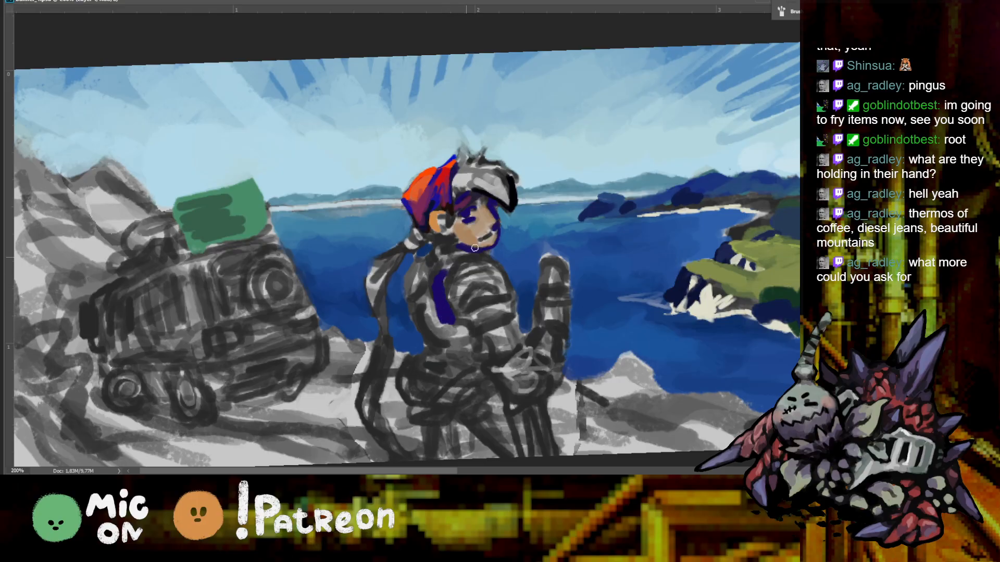
Sample colours from the cap and darken its lower back edge with deep blue-violet
key(ctrl+plus)
mouse_move(432, 208)
mouse_down()
mouse_move(423, 218)
mouse_move(435, 190)
mouse_move(431, 208)
mouse_move(527, 100)
mouse_up()
alt+click(405, 170)
key(h)
drag(385, 215, 755, 281)
scroll(456, 265, up, 1)
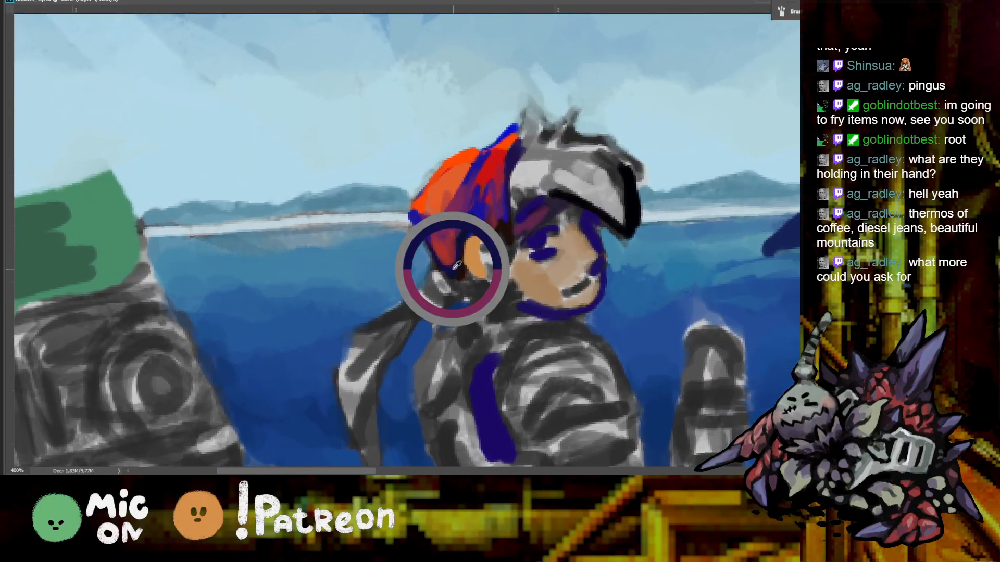
scroll(453, 260, down, 1)
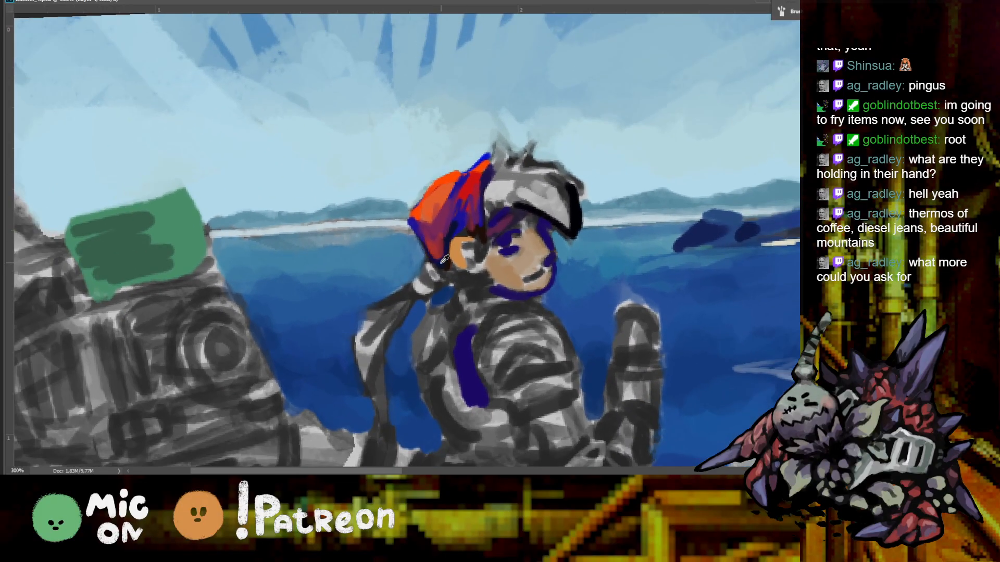
key(ctrl+plus)
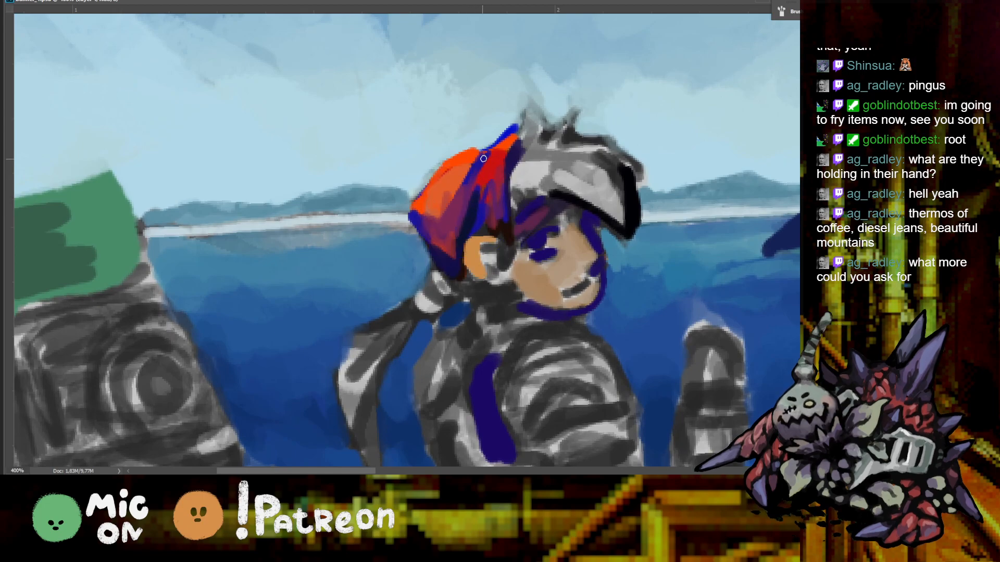
Undo the last stroke on the cap, then fill out its crown with orange and refine its upper edge
key(ctrl+z)
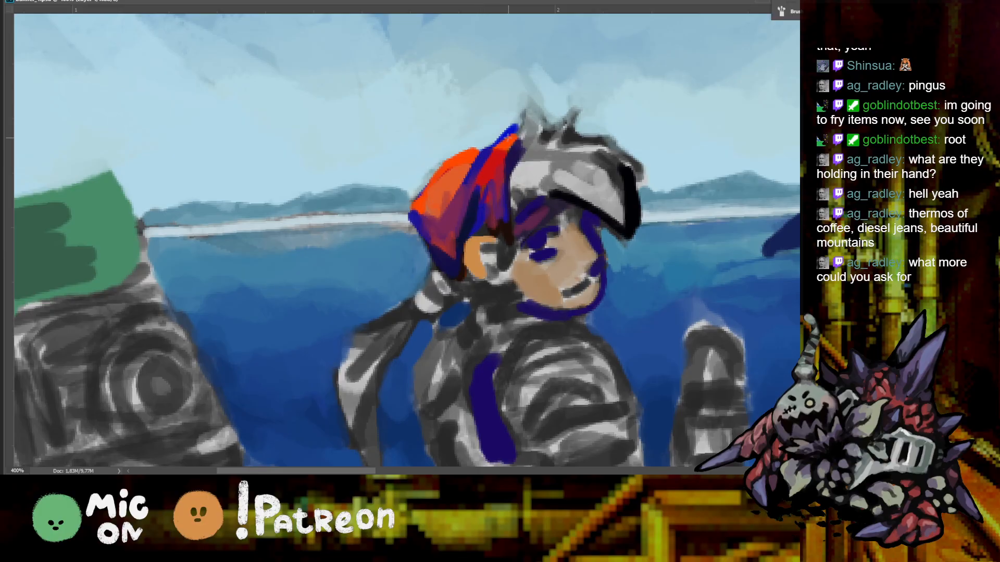
drag(479, 146, 477, 148)
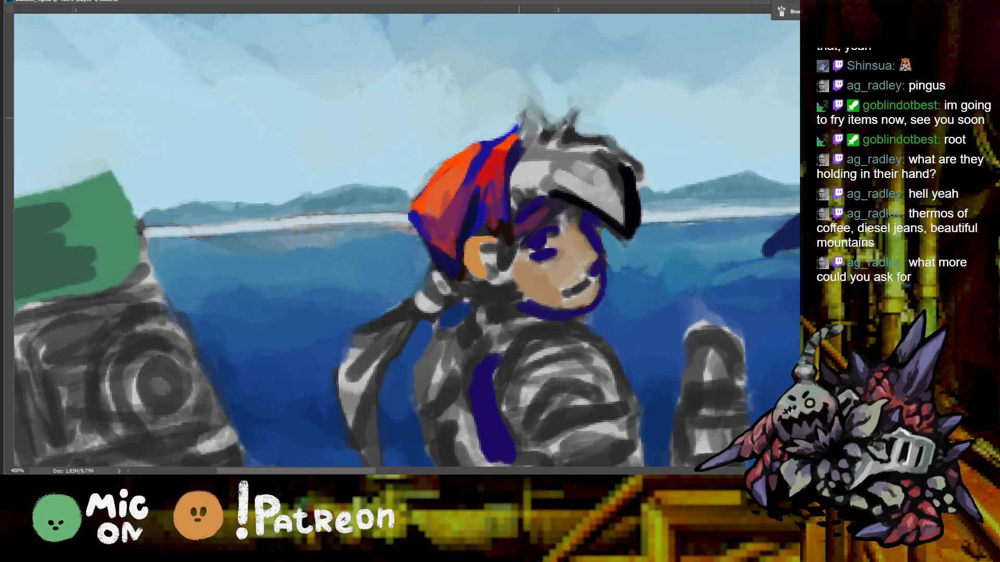
key(ctrl+minus)
drag(542, 82, 541, 97)
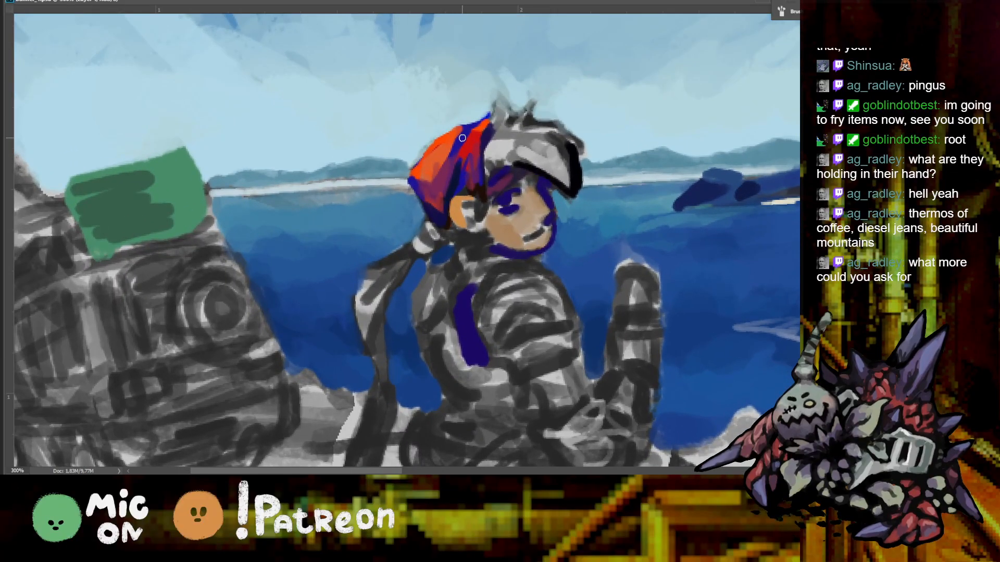
drag(453, 134, 515, 96)
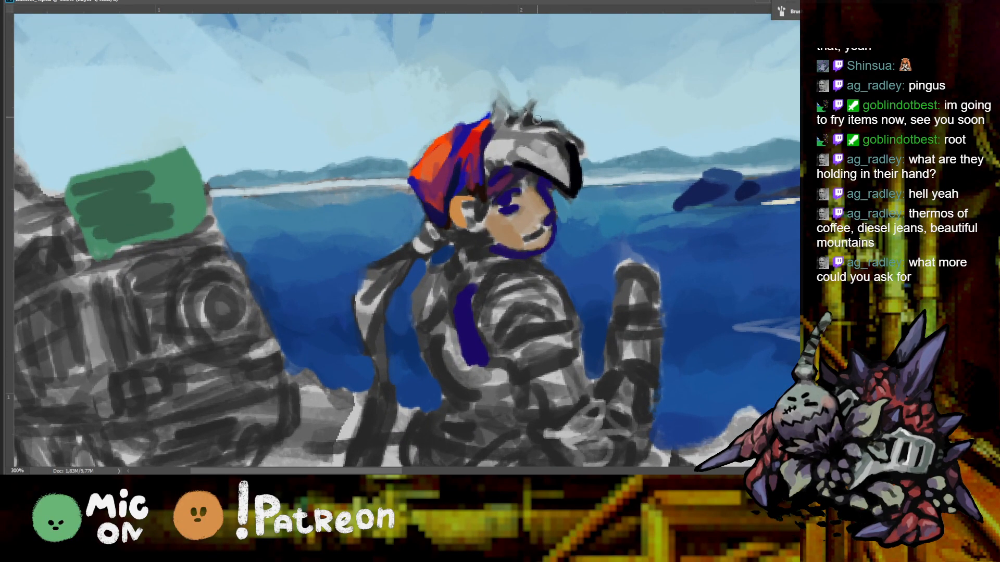
mouse_move(494, 150)
mouse_down()
mouse_move(521, 122)
mouse_move(515, 129)
mouse_up()
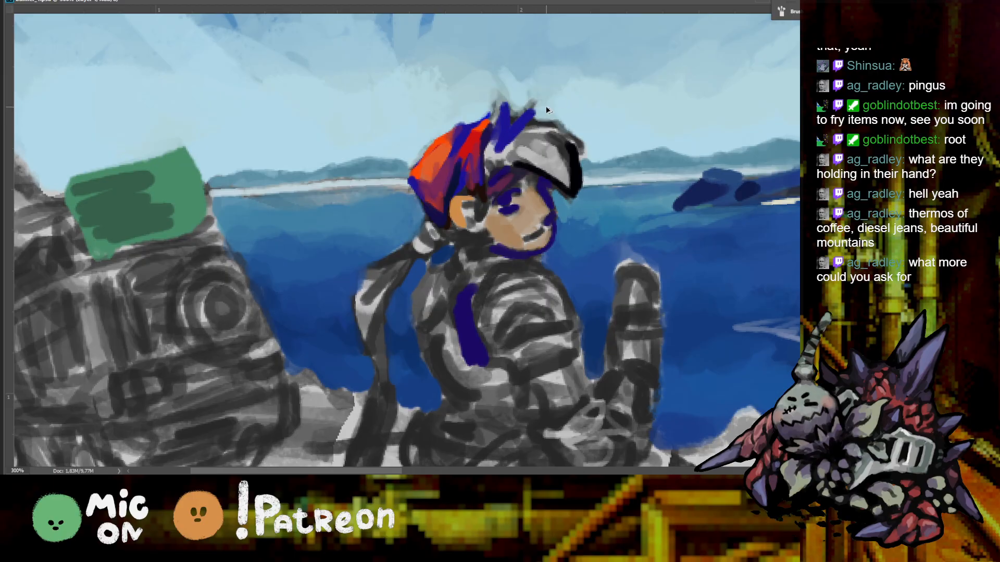
key(ctrl+z)
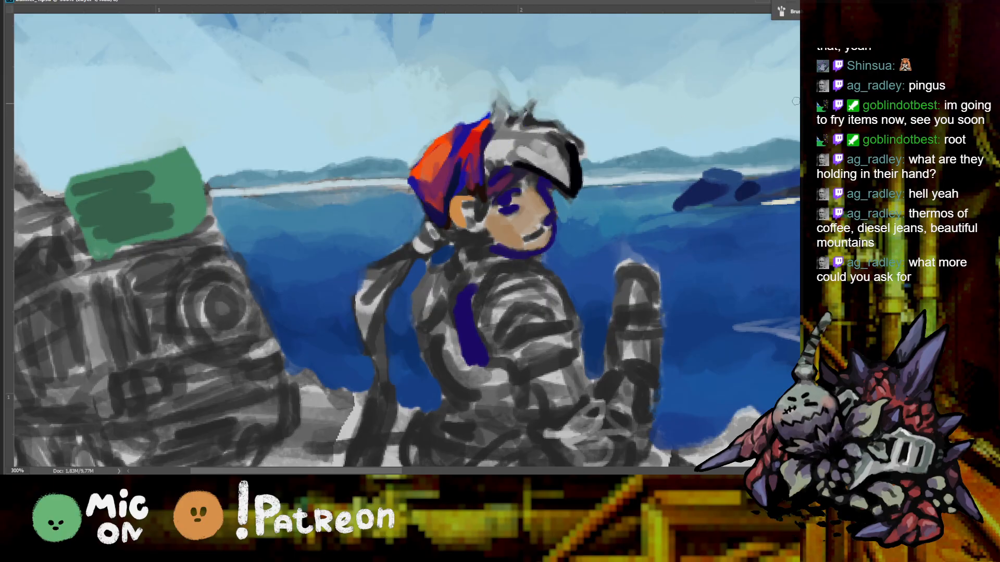
drag(513, 152, 556, 156)
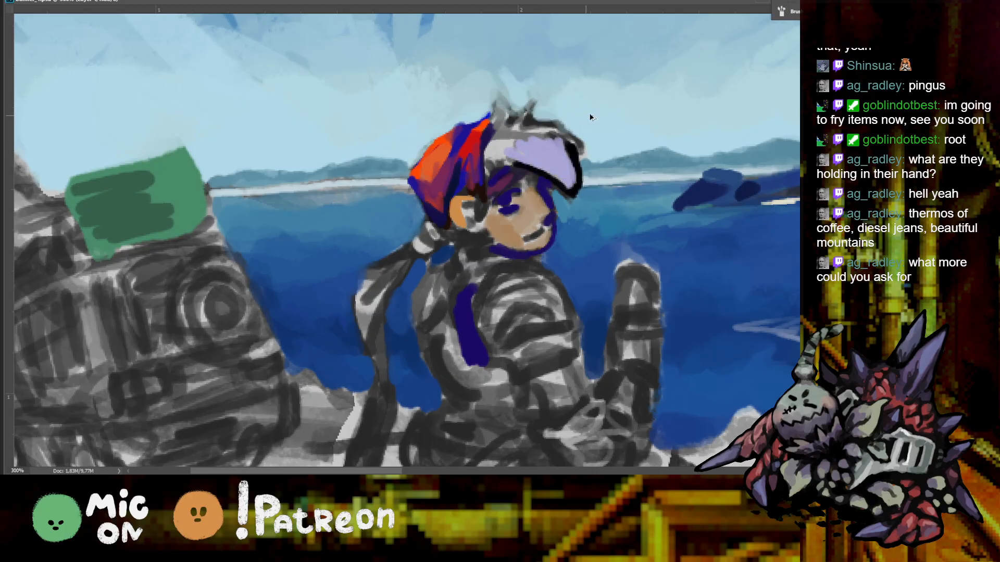
key(ctrl+z)
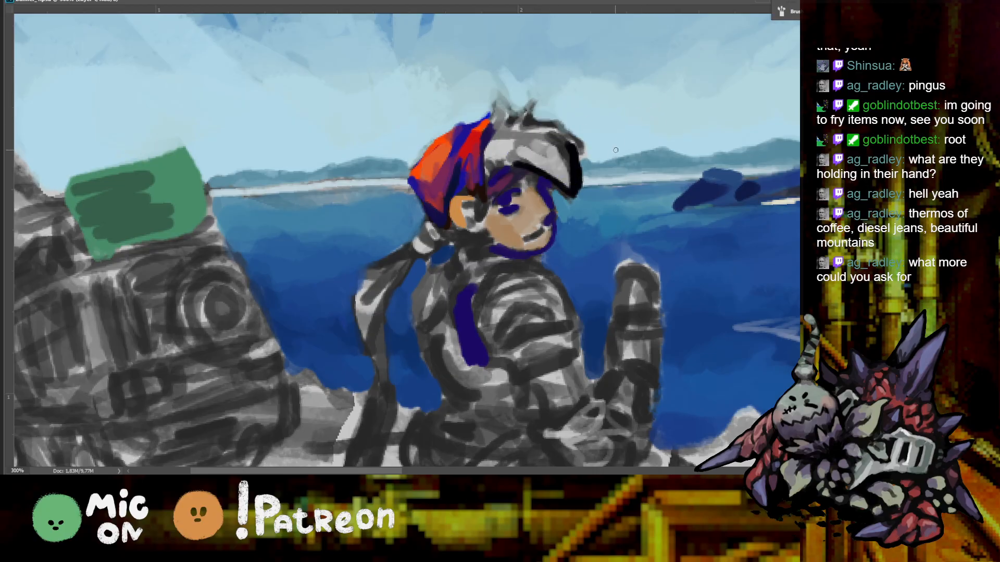
Fill the character's grey front hair and spikes with dark purple, and paint a near-black edge where it meets the cap and temple
mouse_move(563, 133)
mouse_down()
mouse_move(521, 156)
mouse_move(563, 148)
mouse_move(515, 130)
mouse_move(522, 135)
mouse_move(499, 99)
mouse_move(504, 133)
mouse_move(561, 169)
mouse_move(541, 138)
mouse_move(563, 124)
mouse_move(547, 148)
mouse_move(503, 147)
mouse_move(521, 144)
mouse_move(503, 118)
mouse_up()
alt+click(486, 134)
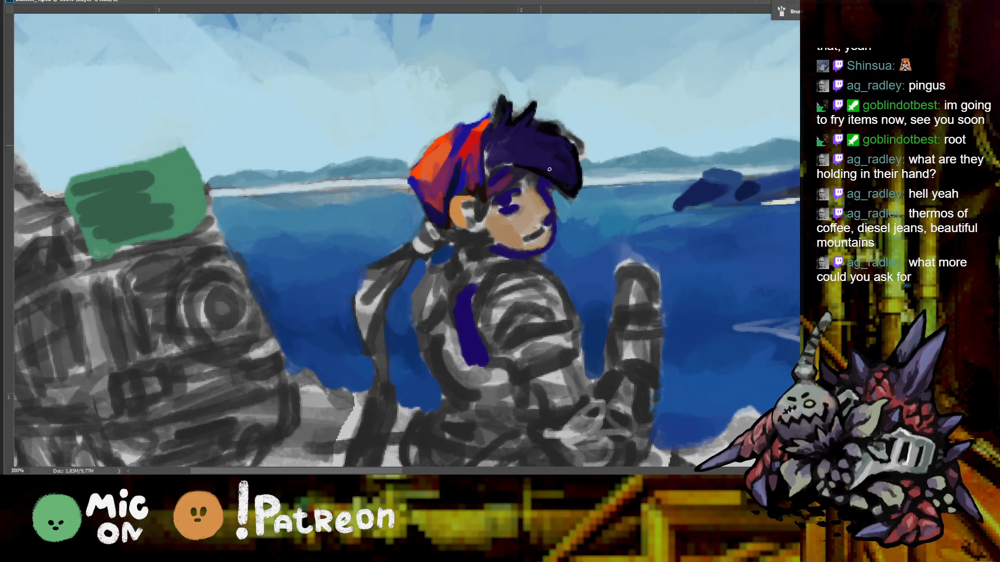
key(ctrl+minus)
key(r)
mouse_move(464, 391)
mouse_down()
mouse_move(567, 260)
mouse_move(510, 117)
mouse_move(567, 260)
mouse_move(515, 253)
mouse_move(499, 300)
mouse_up()
key(ctrl+plus)
drag(670, 183, 667, 301)
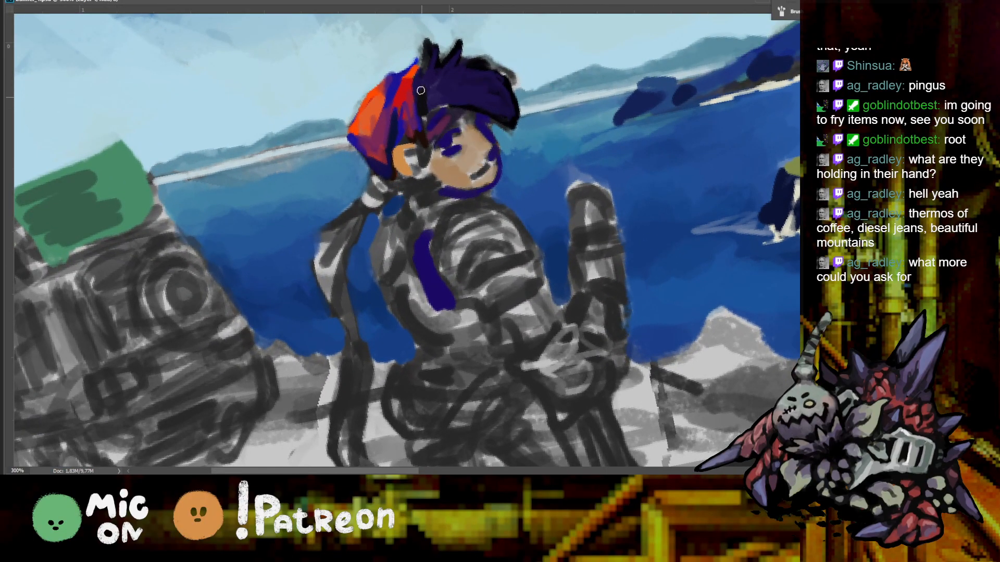
drag(426, 97, 439, 108)
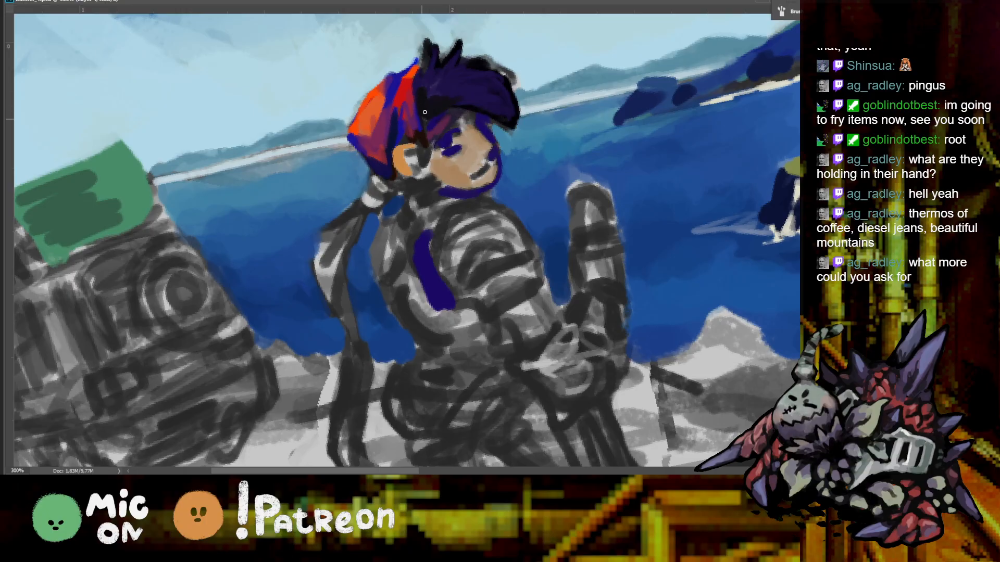
mouse_move(432, 137)
mouse_down()
mouse_move(449, 121)
mouse_move(430, 135)
mouse_up()
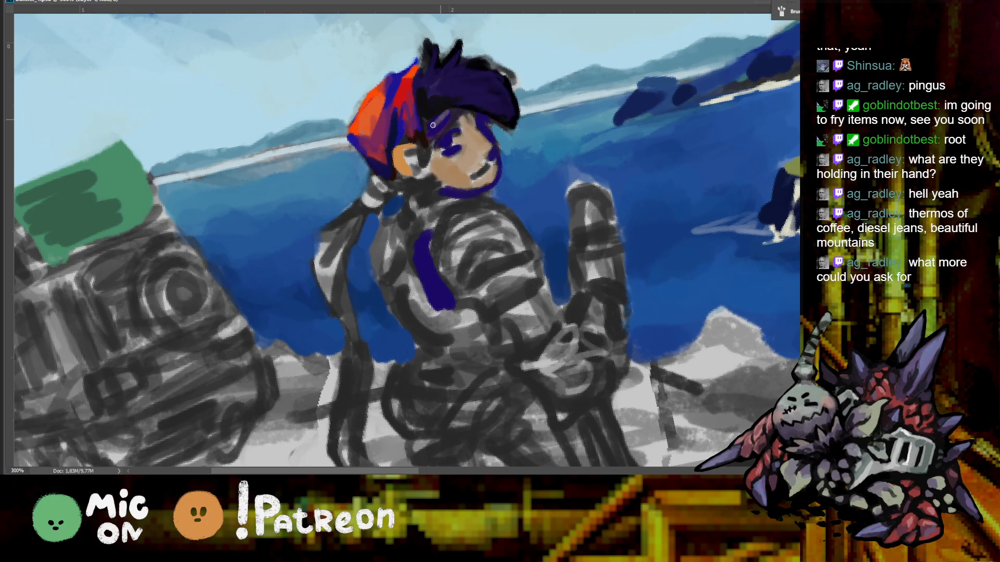
Repaint the mouth in dark blue-violet and cover the grey around it with sampled skin tones
key(ctrl+minus)
drag(486, 80, 479, 39)
key(ctrl+plus)
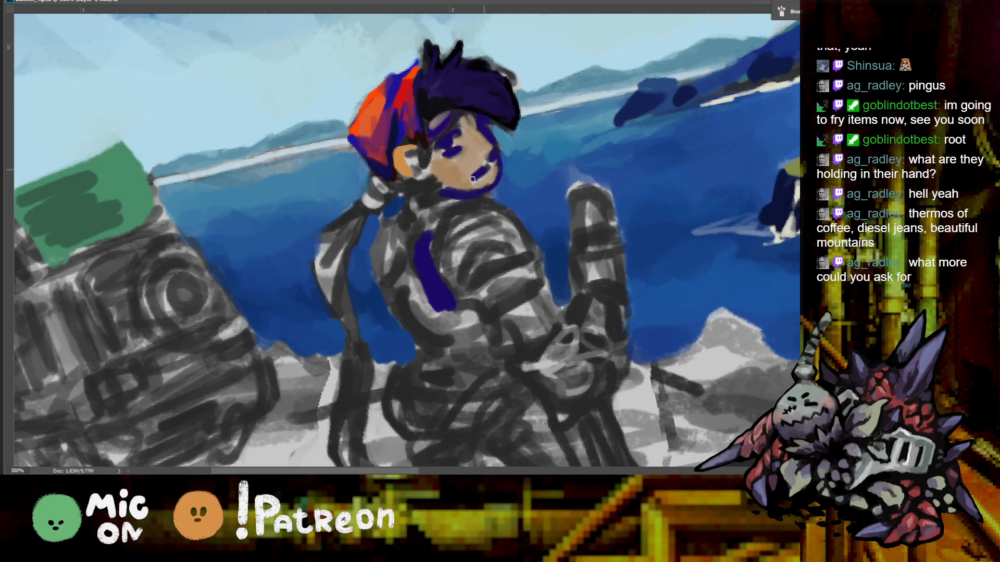
drag(471, 179, 484, 172)
alt+click(473, 158)
alt+click(451, 165)
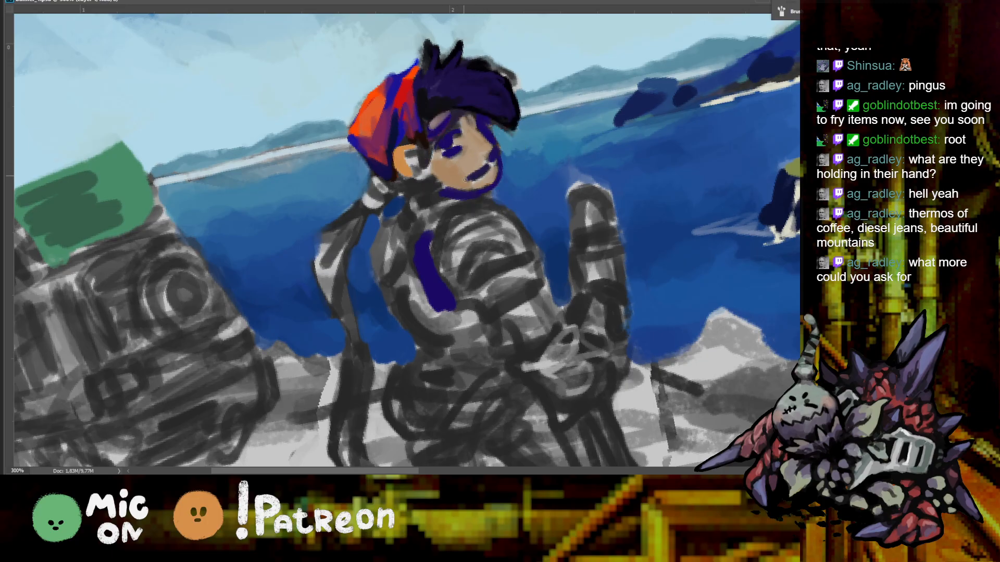
Sample the dark hair colour and extend the hair down into a sideburn in front of the ear
key(r)
drag(438, 163, 513, 167)
key(ctrl+equal)
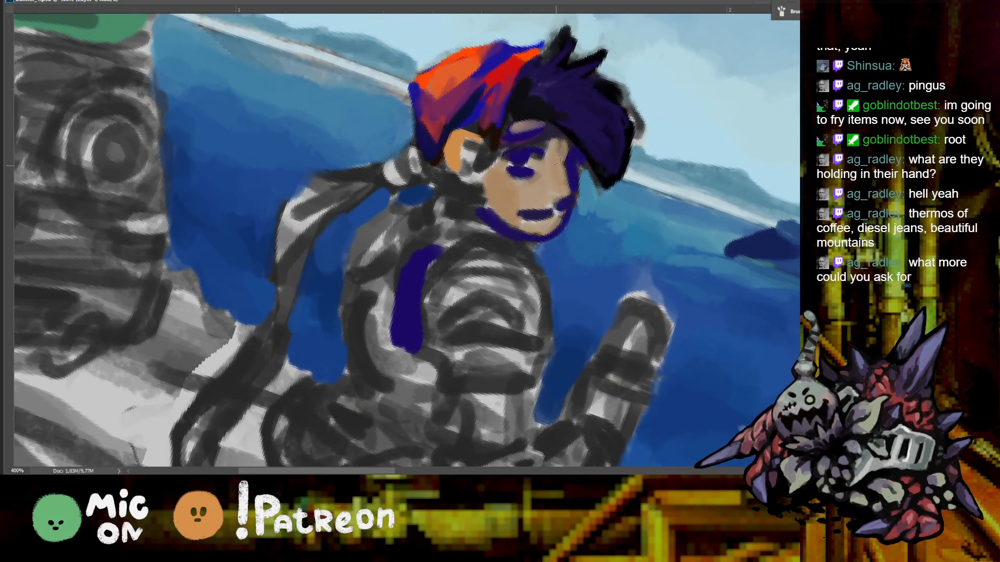
key(ctrl+minus)
key(r)
drag(563, 174, 544, 74)
key(ctrl+minus)
key(ctrl+equal)
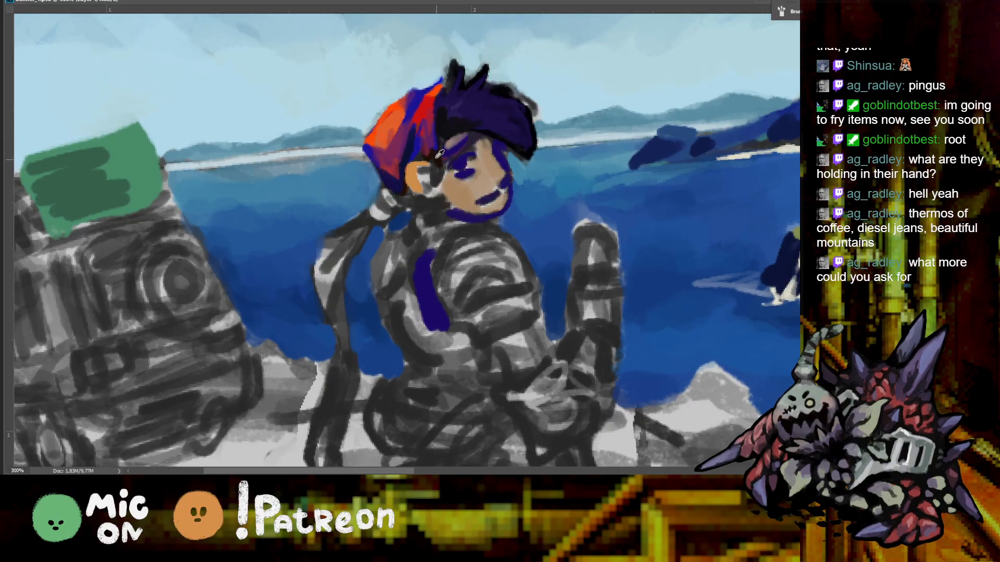
alt+click(449, 127)
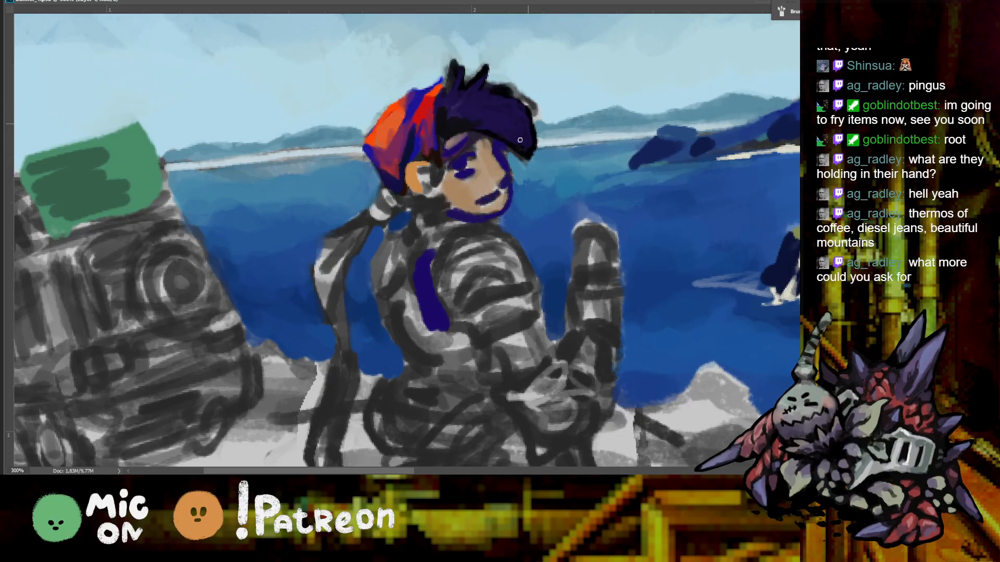
drag(447, 158, 440, 185)
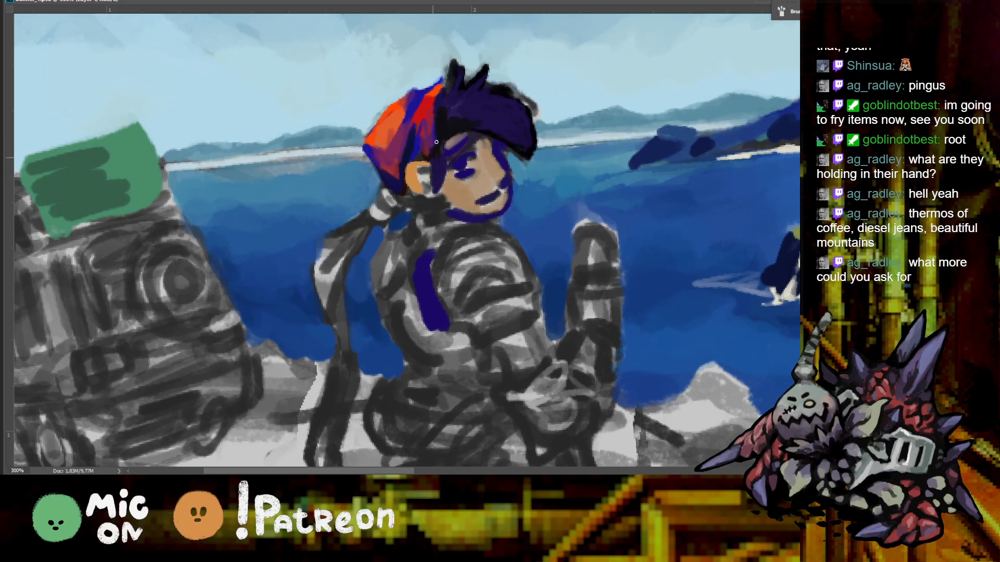
Rework the ear and the hair beside it with colours sampled from the cap, hair and ear
alt+click(425, 109)
key(ctrl+minus)
key(ctrl+minus)
key(r)
drag(560, 112, 531, 108)
key(ctrl+plus)
mouse_move(309, 172)
mouse_down()
mouse_move(543, 152)
mouse_move(624, 167)
mouse_up()
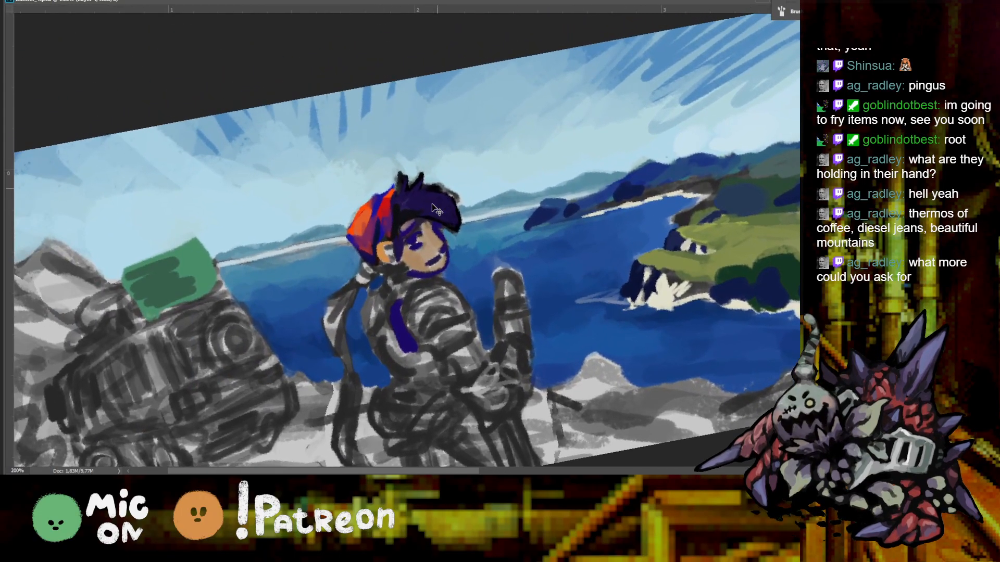
key(ctrl+plus)
alt+click(427, 194)
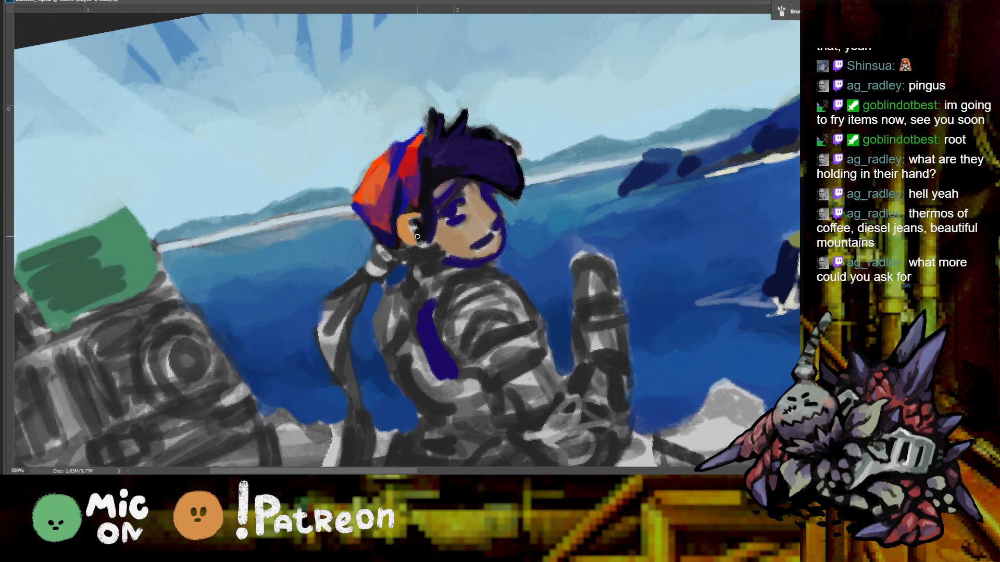
alt+click(403, 236)
alt+click(405, 226)
Sample the dark blue-violet on the character's back and add a second broad stroke of it along the lower back
key(ctrl+minus)
key(ctrl+minus)
key(r)
click(512, 140)
drag(512, 139, 532, 166)
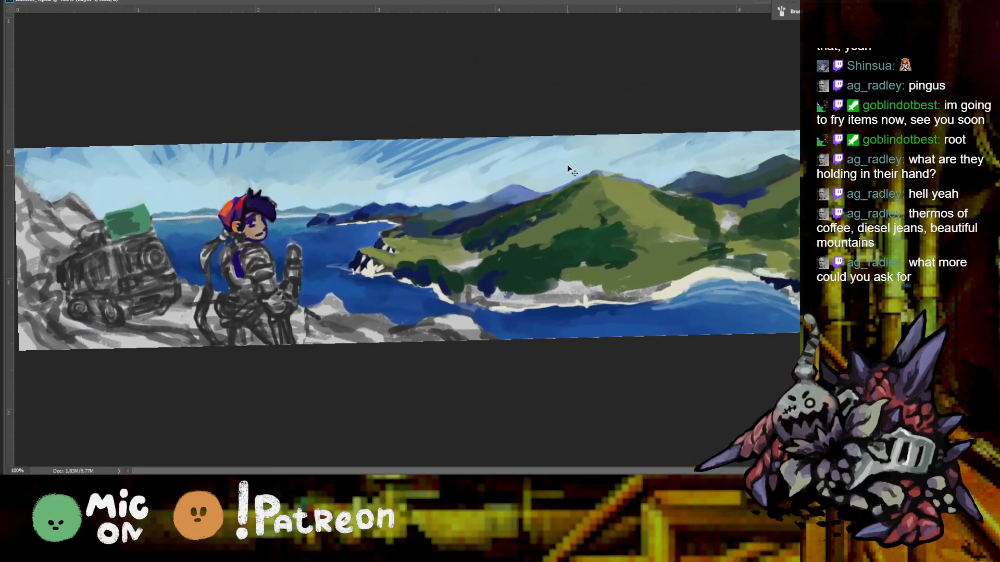
key(ctrl+plus)
drag(138, 189, 456, 189)
key(ctrl+plus)
alt+click(472, 317)
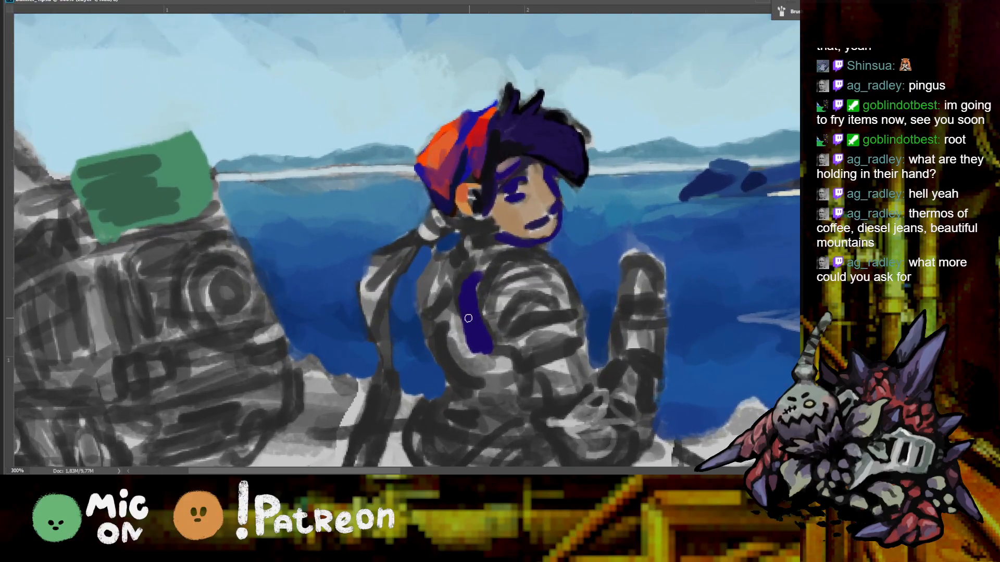
mouse_move(429, 312)
mouse_down()
mouse_move(440, 365)
mouse_move(458, 388)
mouse_up()
key(ctrl+minus)
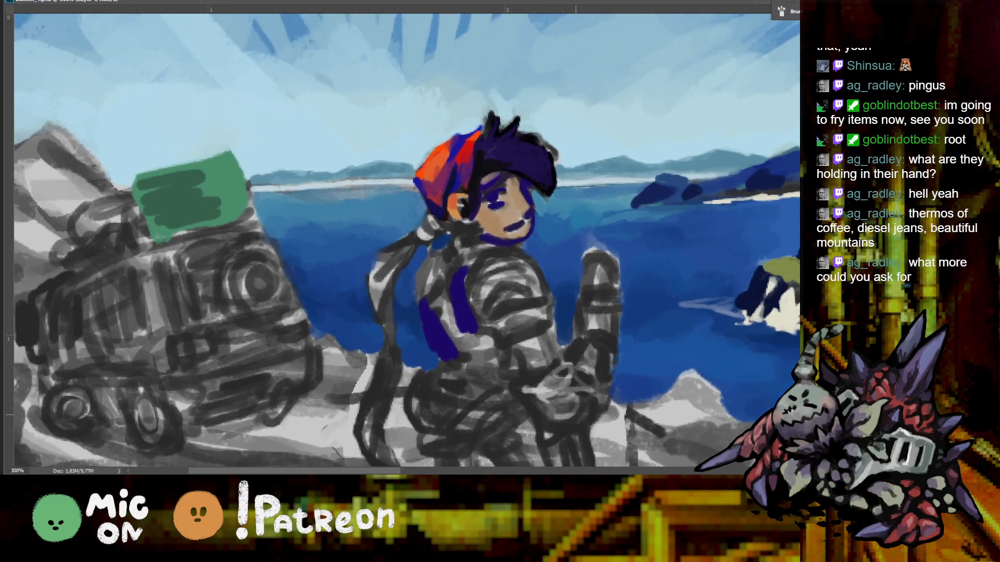
mouse_move(452, 318)
mouse_down()
mouse_move(437, 333)
mouse_move(448, 284)
mouse_move(467, 276)
mouse_up()
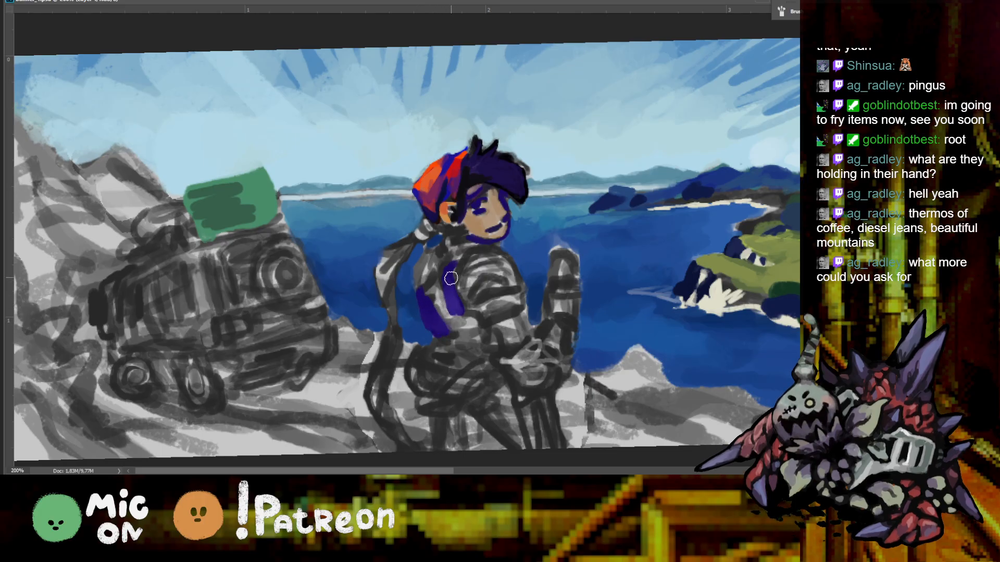
Paint a thin bright orange rim along the outer edge of the character's back
key(ctrl+minus)
key(ctrl+plus)
drag(167, 172, 520, 190)
key(ctrl+plus)
scroll(403, 198, up, 2)
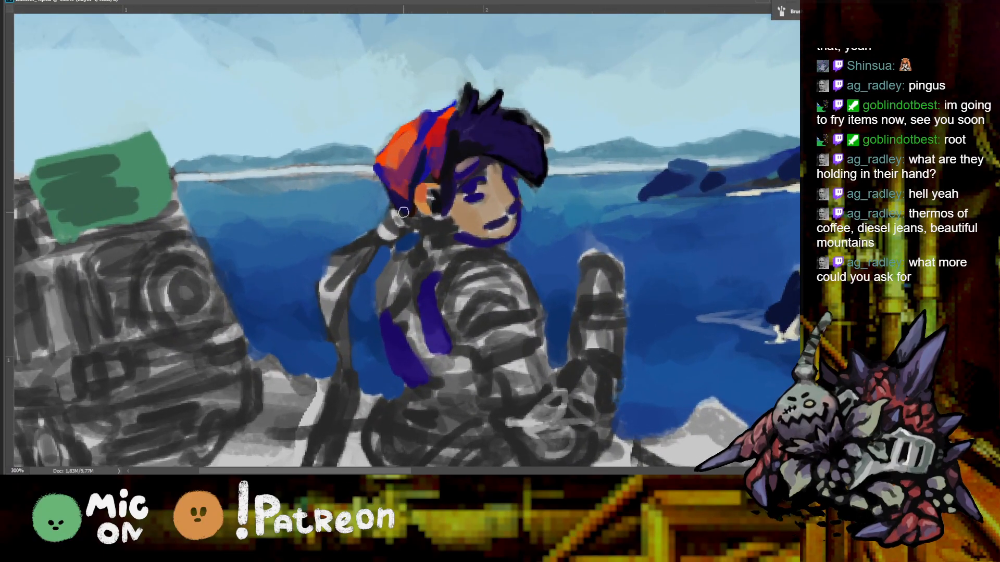
drag(400, 256, 376, 307)
drag(387, 350, 406, 380)
key(ctrl+minus)
key(ctrl+minus)
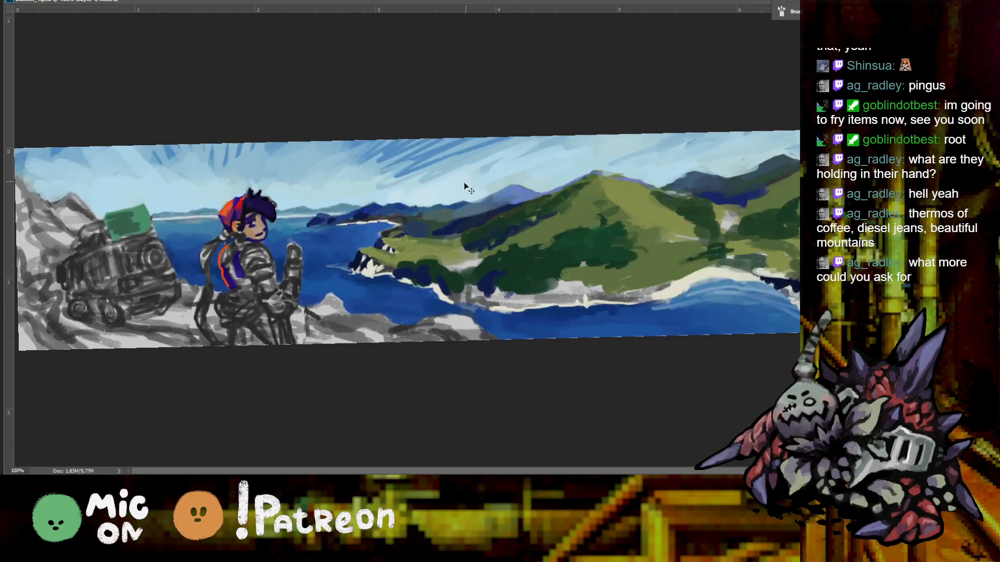
Sample dark greens from the headland's trees and paint more foliage over the grove above the shoreline
key(ctrl+plus)
drag(357, 278, 600, 283)
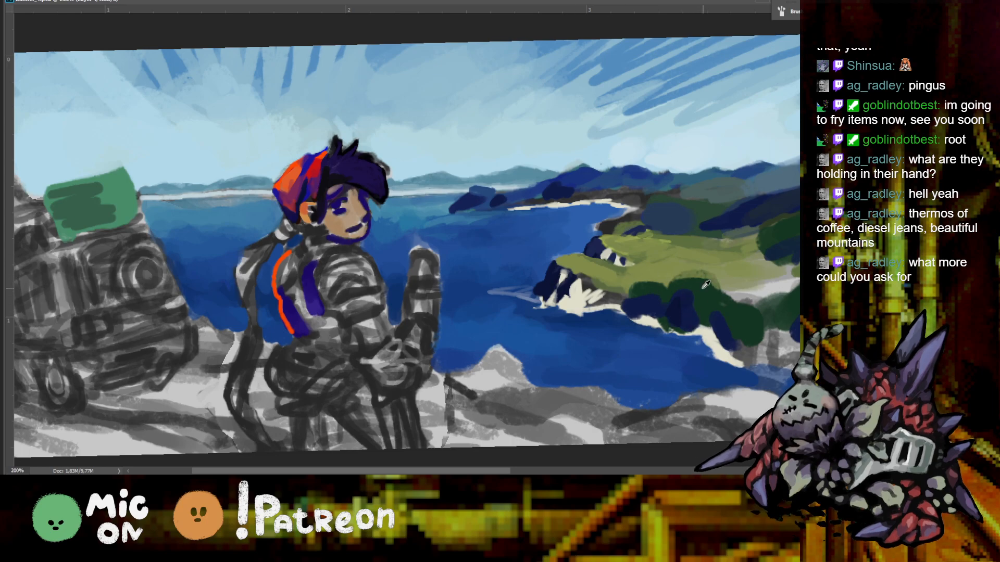
mouse_move(711, 290)
mouse_down()
mouse_move(731, 286)
mouse_move(751, 308)
mouse_up()
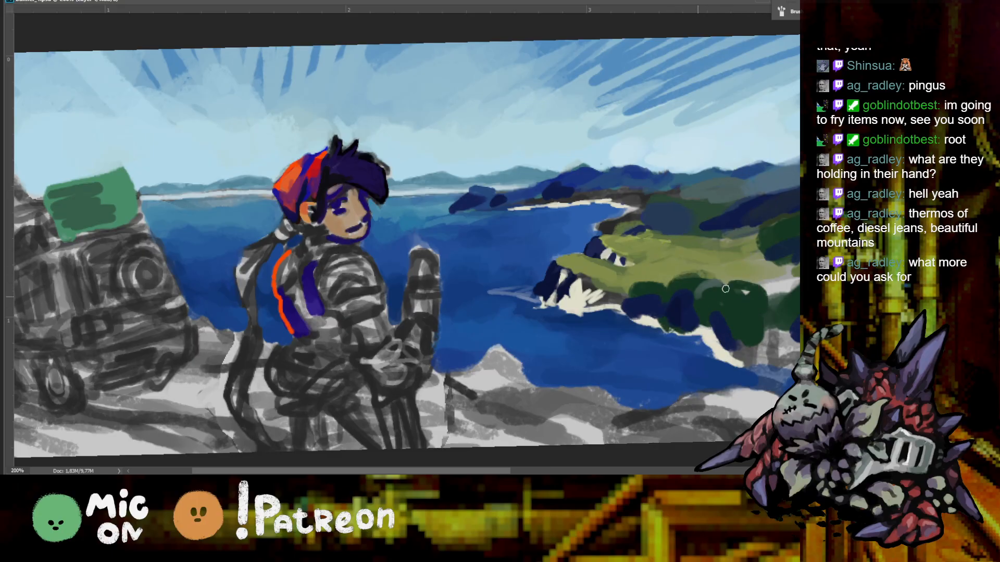
alt+click(732, 308)
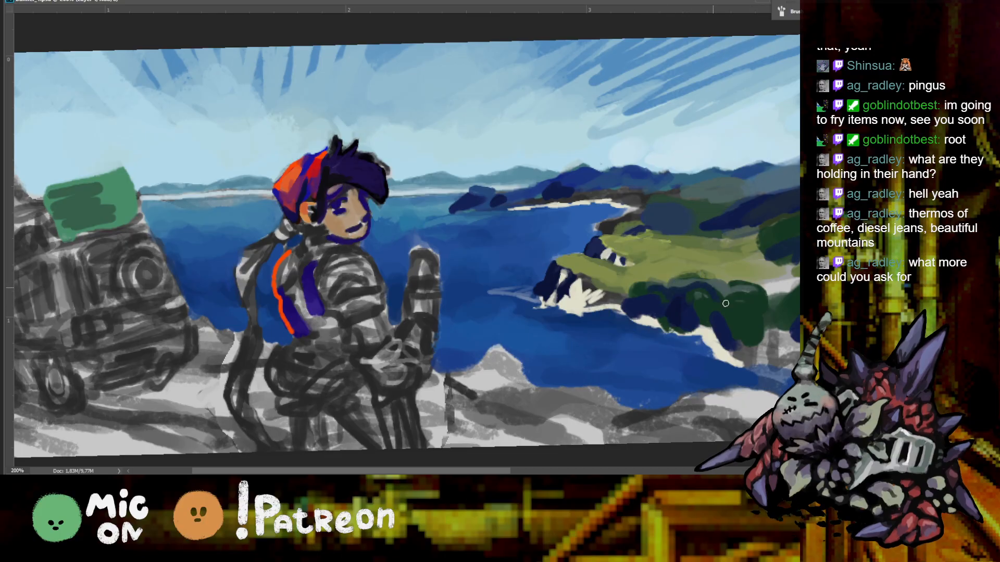
Add further foliage strokes over the trees on the headland's lower slope
key(ctrl+minus)
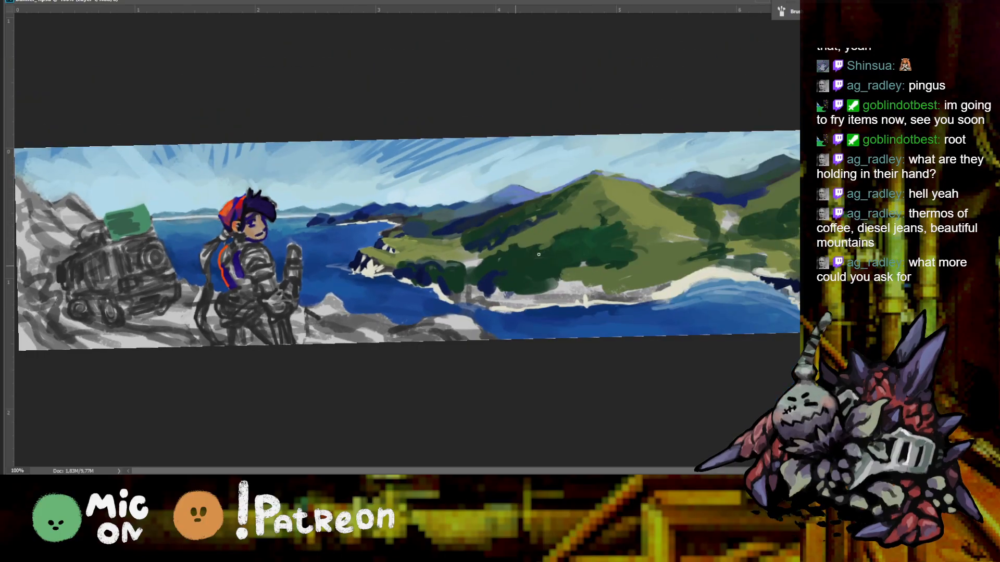
drag(518, 265, 543, 253)
drag(542, 263, 561, 246)
key(ctrl+plus)
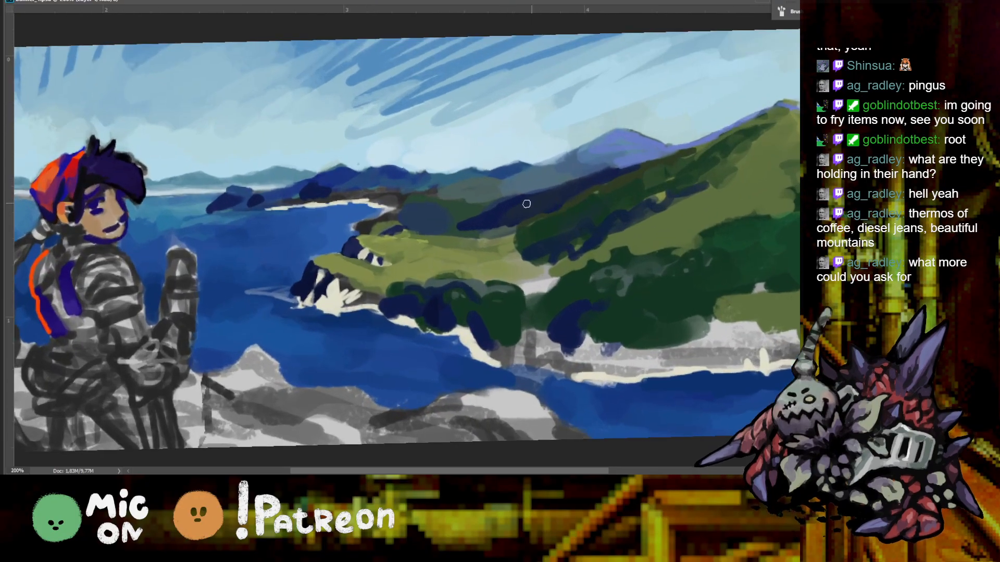
Sample greens from the headland's grass and dab small darker green patches onto the grassy point above the cliffs
drag(412, 267, 426, 263)
alt+click(429, 270)
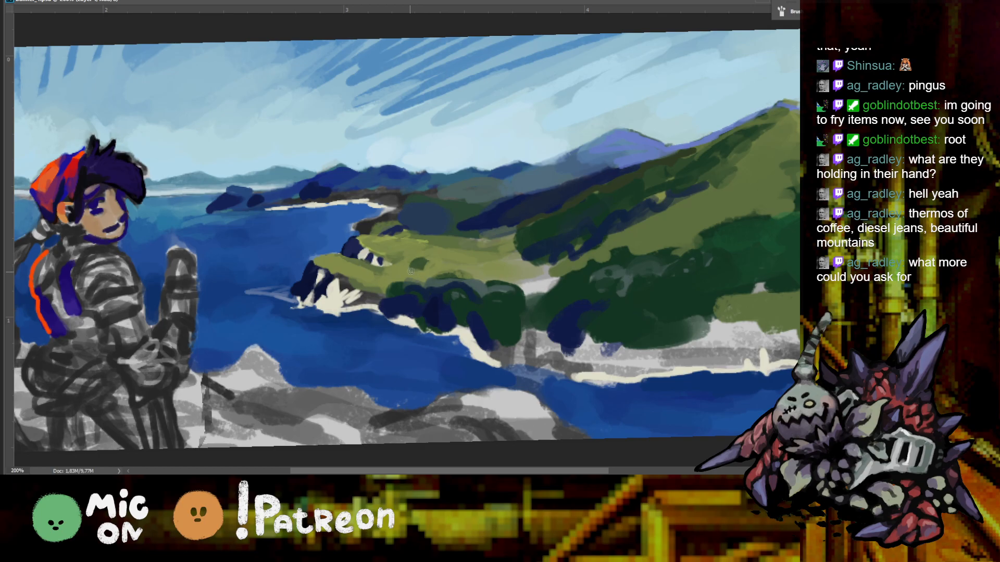
key(h)
click(415, 258)
scroll(432, 266, up, 1)
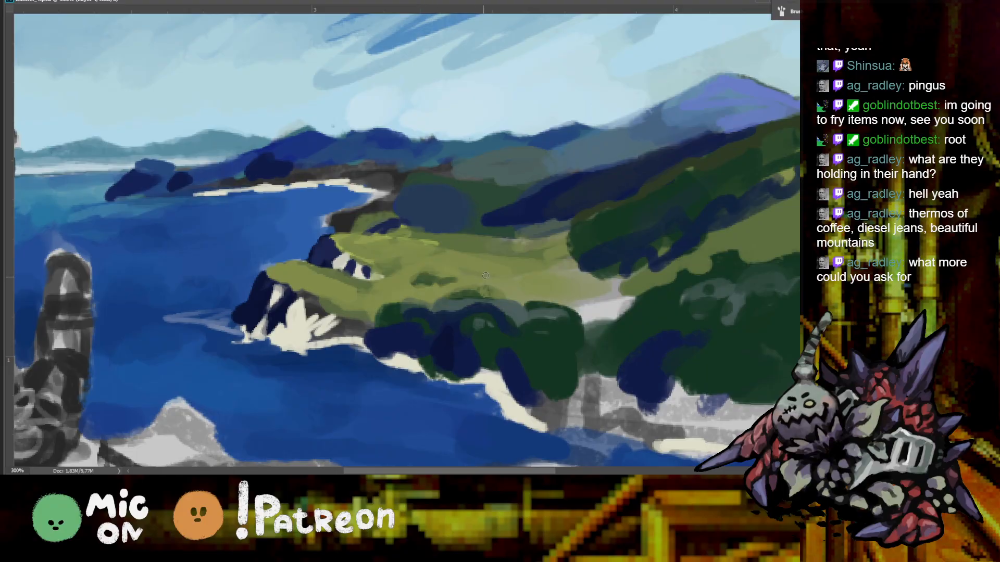
key(h)
click(485, 275)
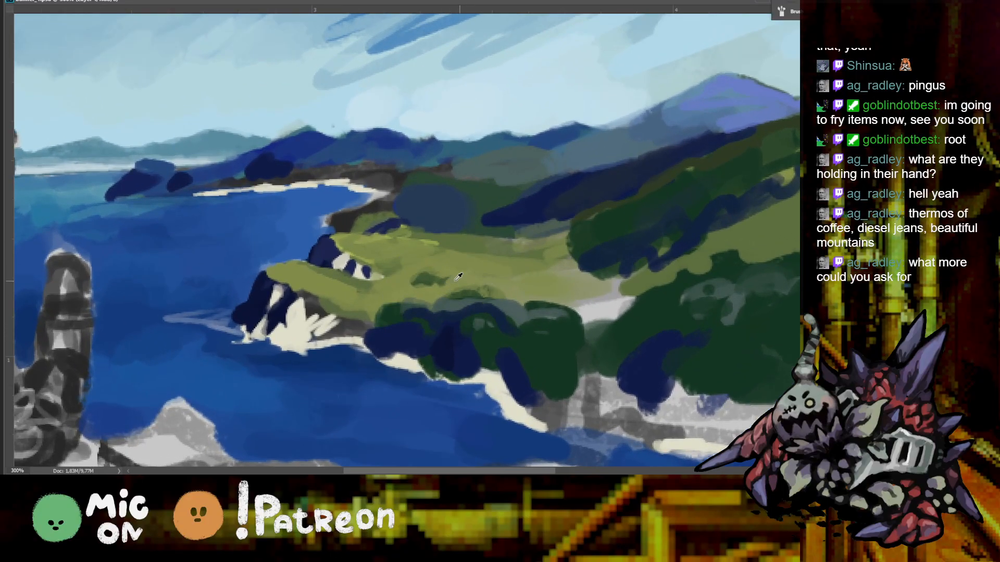
key(h)
click(466, 279)
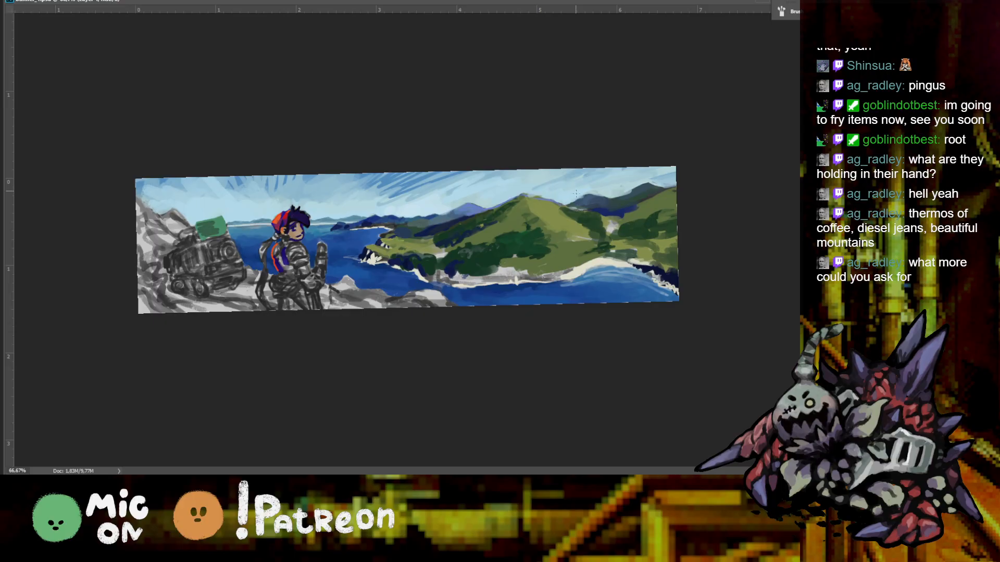
Rework the character's mouth and the skin around it, sampling the skin tone from the face
key(ctrl+plus)
key(ctrl+plus)
drag(379, 214, 658, 246)
key(ctrl+plus)
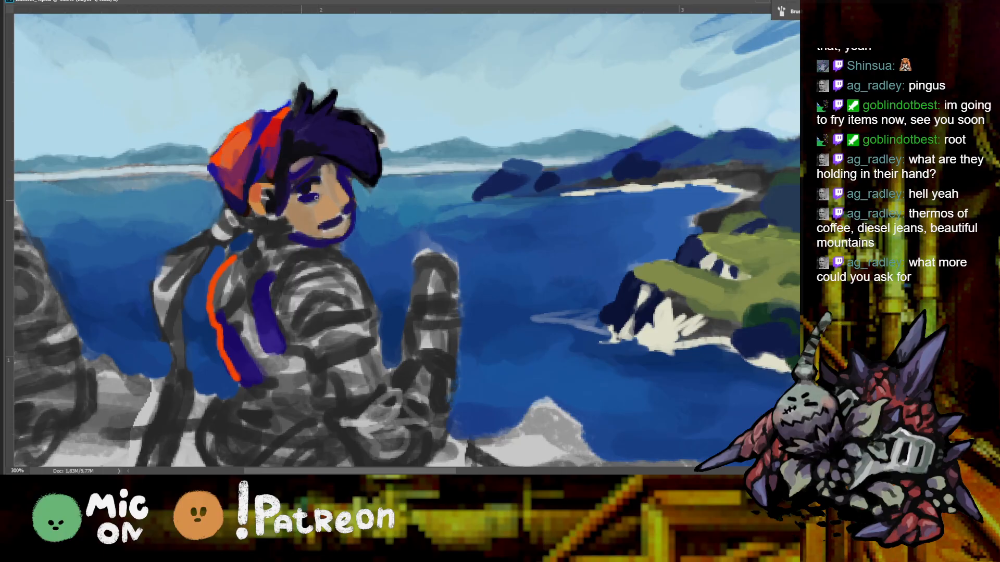
mouse_move(332, 223)
mouse_down()
mouse_move(315, 225)
mouse_move(344, 229)
mouse_up()
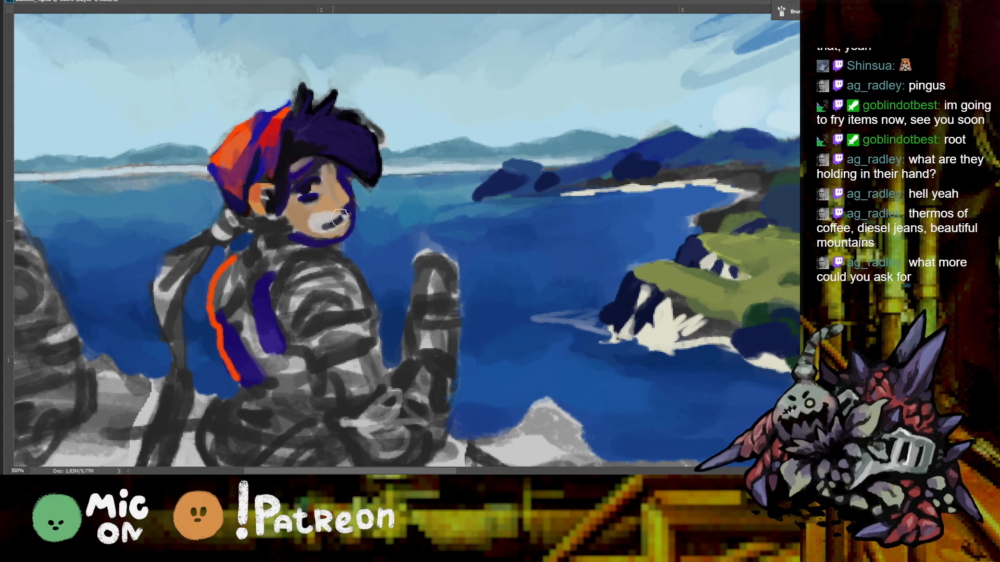
alt+click(313, 216)
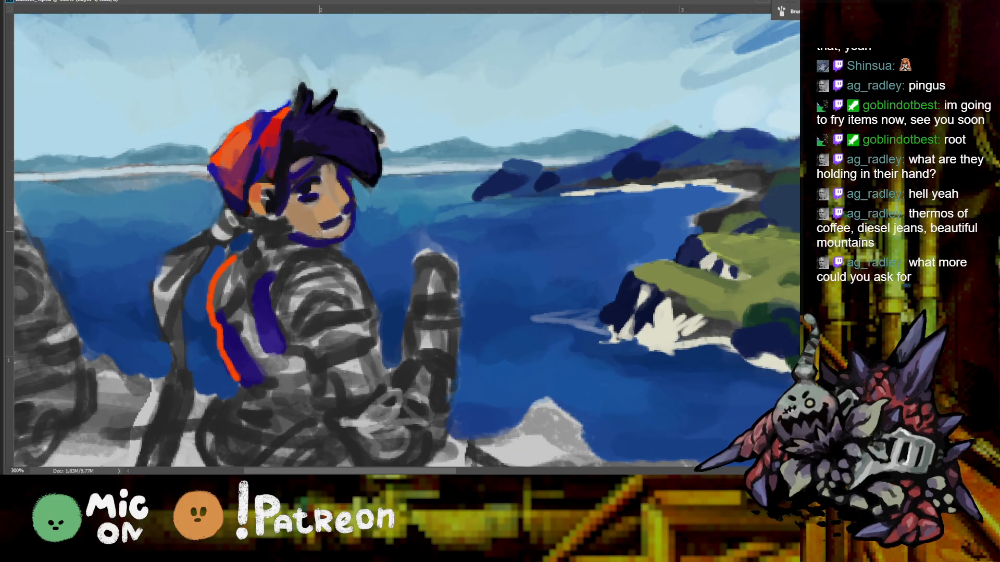
Shade the character's cheek below the eye with a darker, pinkish skin tone
key(ctrl+minus)
key(r)
drag(396, 201, 342, 149)
key(ctrl+plus)
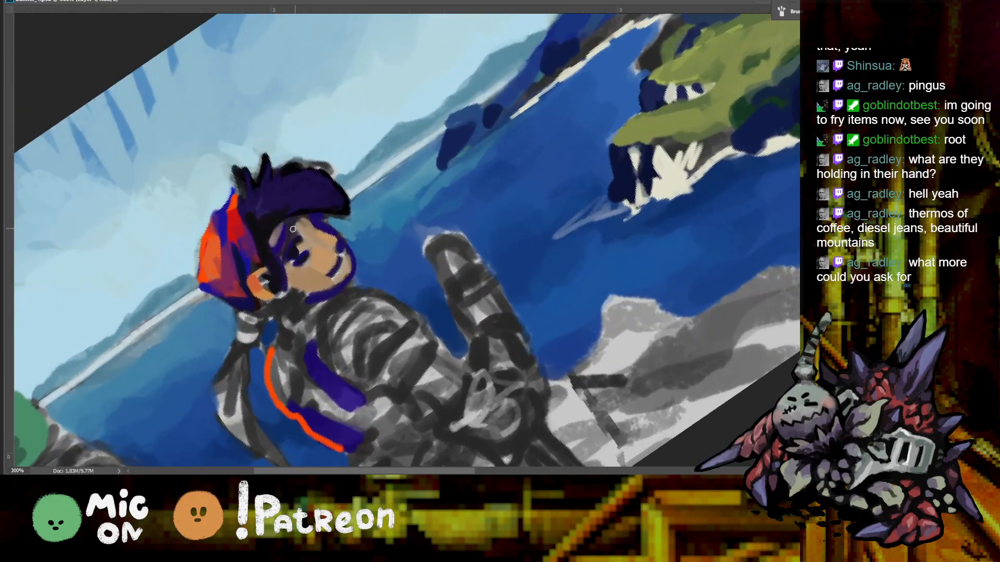
key(ctrl+plus)
mouse_move(328, 211)
mouse_down()
mouse_move(375, 198)
mouse_move(508, 201)
mouse_up()
key(ctrl+plus)
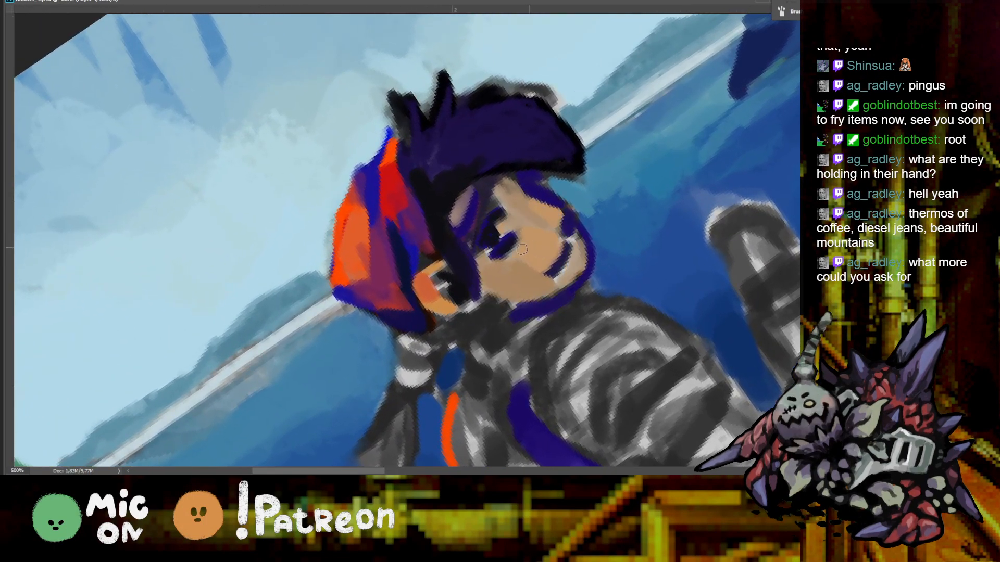
key(ctrl+minus)
key(Escape)
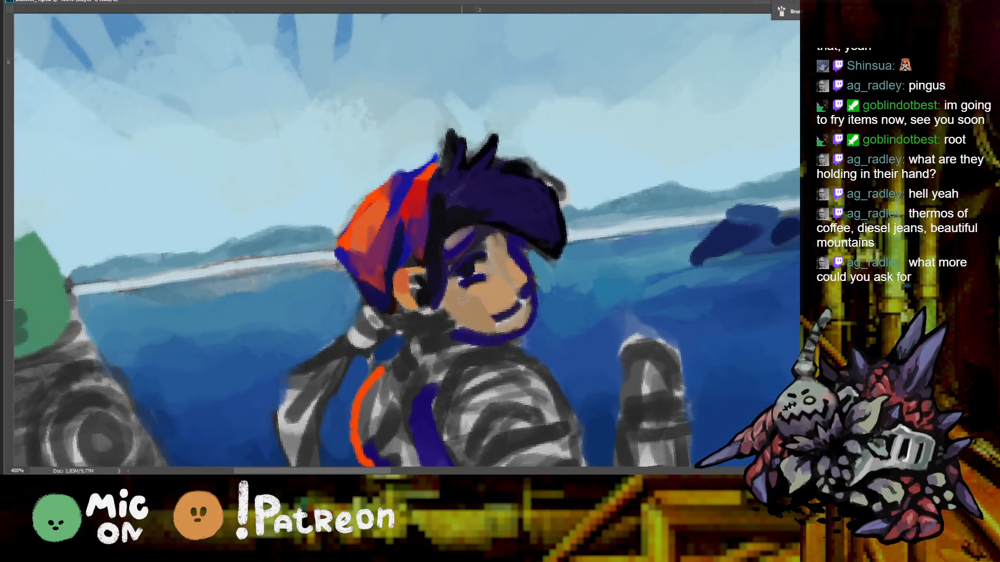
key(ctrl+minus)
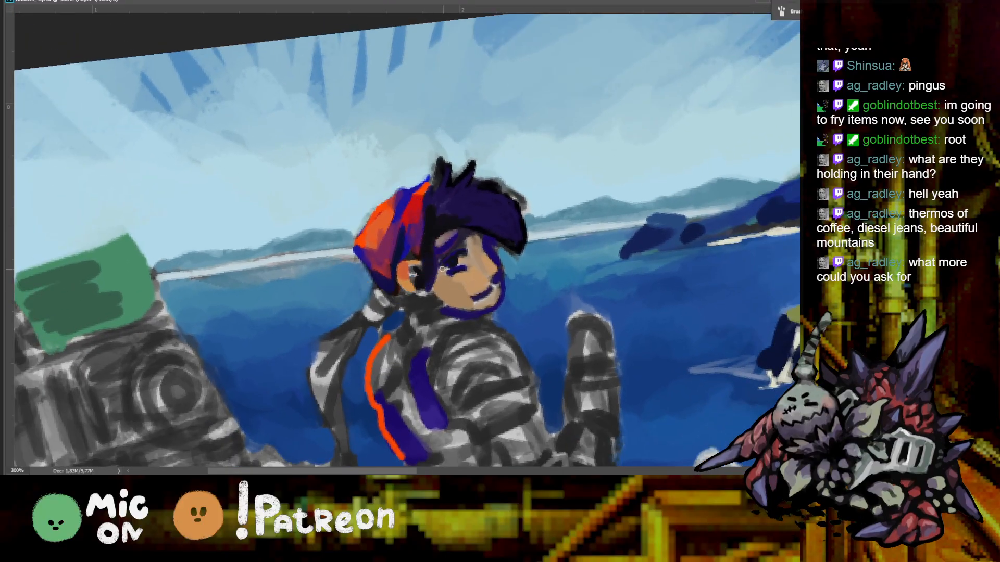
drag(453, 291, 461, 303)
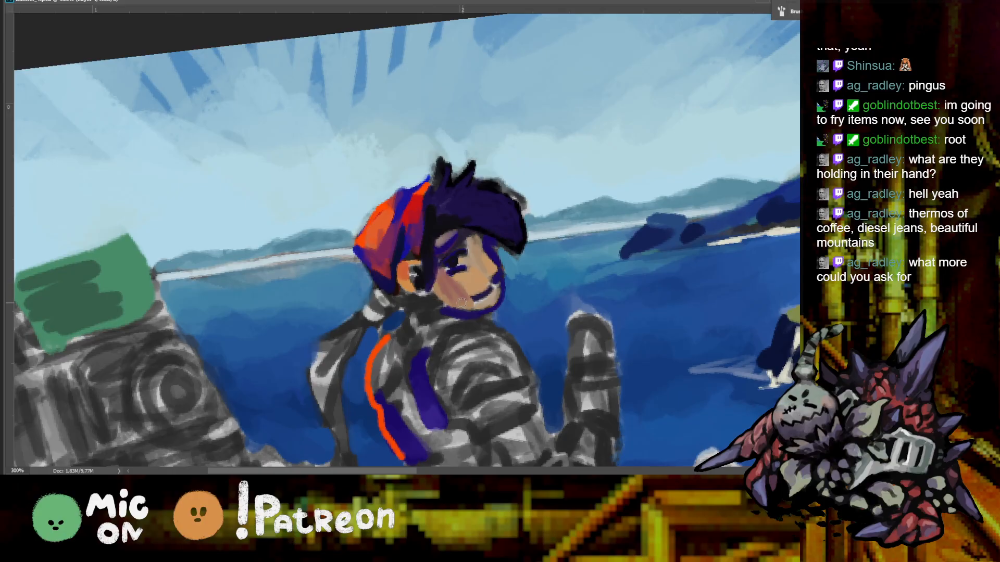
Paint brighter violet strokes over the character's fringe and the upright hair tufts above the cap
key(ctrl+minus)
key(r)
drag(487, 261, 292, 186)
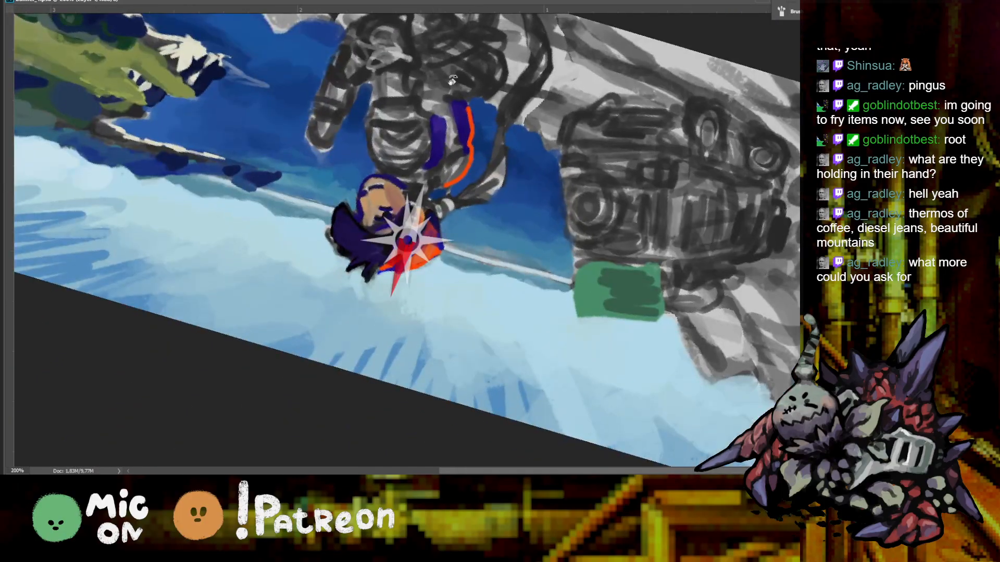
drag(458, 79, 286, 269)
drag(400, 119, 312, 175)
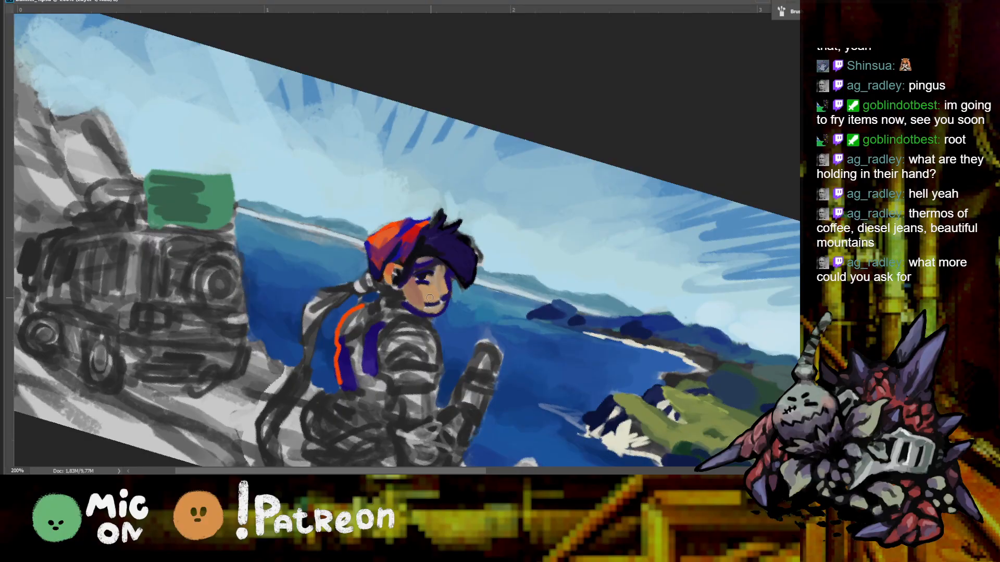
drag(476, 329, 532, 230)
key(ctrl+plus)
key(ctrl+minus)
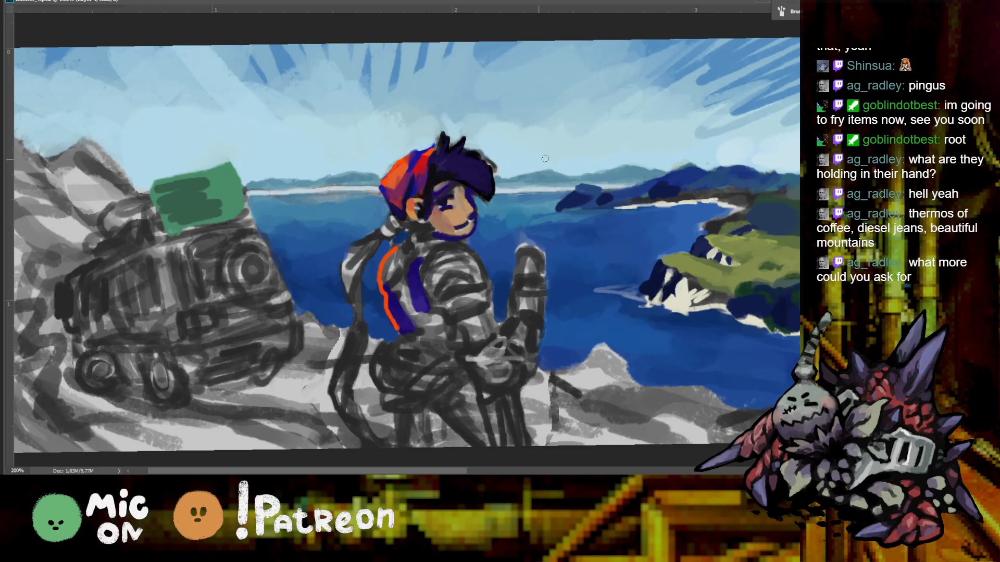
key(ctrl+plus)
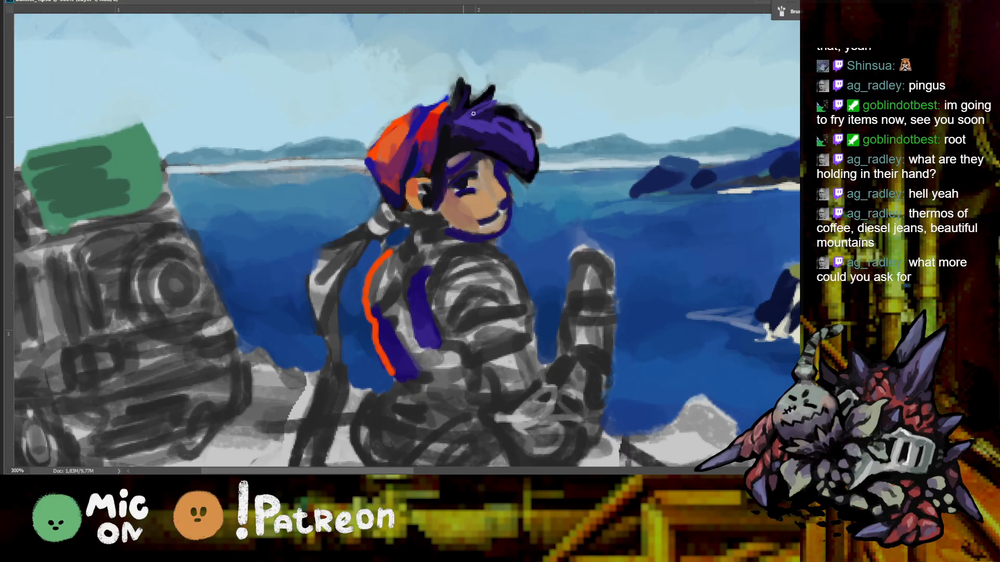
key(ctrl+minus)
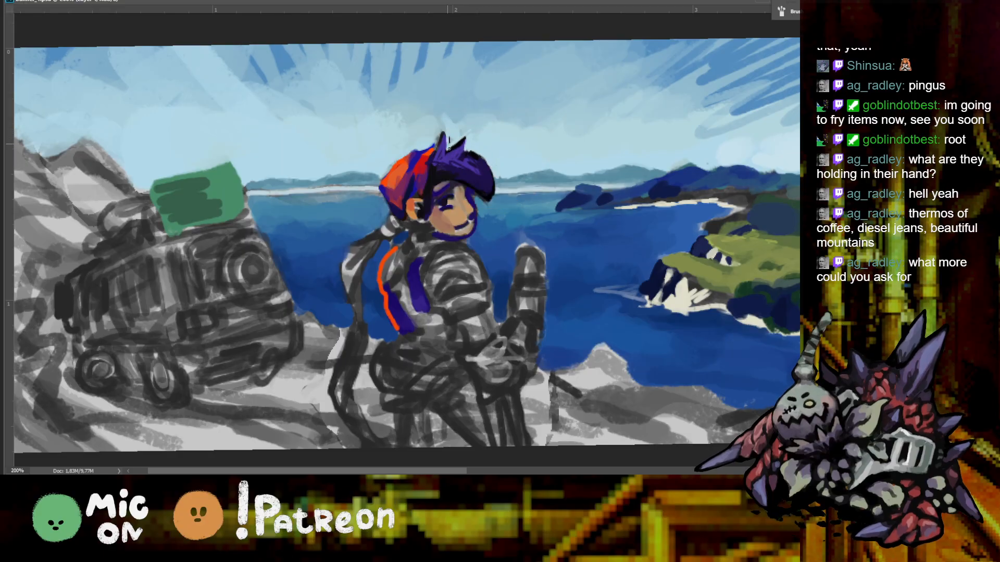
Block in the character's long ponytail in near-black, from the hair tie down to the rocks
key(ctrl+minus)
key(r)
drag(528, 110, 539, 85)
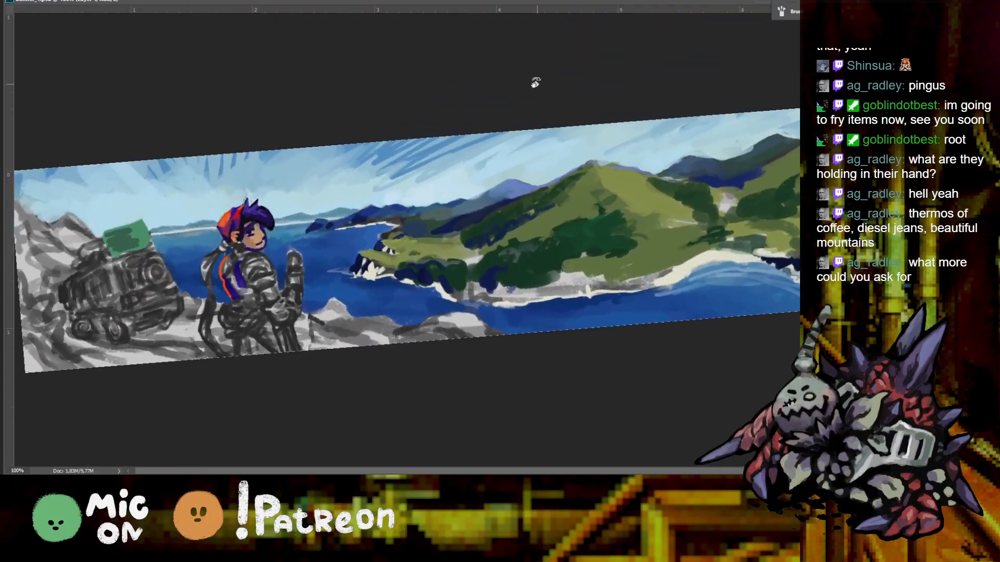
key(ctrl+plus)
drag(85, 165, 98, 184)
alt+click(83, 201)
key(h)
drag(124, 204, 206, 163)
mouse_move(347, 231)
mouse_down()
mouse_move(320, 259)
mouse_move(347, 228)
mouse_move(328, 245)
mouse_move(337, 368)
mouse_move(339, 357)
mouse_move(316, 367)
mouse_move(359, 432)
mouse_move(333, 399)
mouse_move(333, 370)
mouse_move(359, 416)
mouse_up()
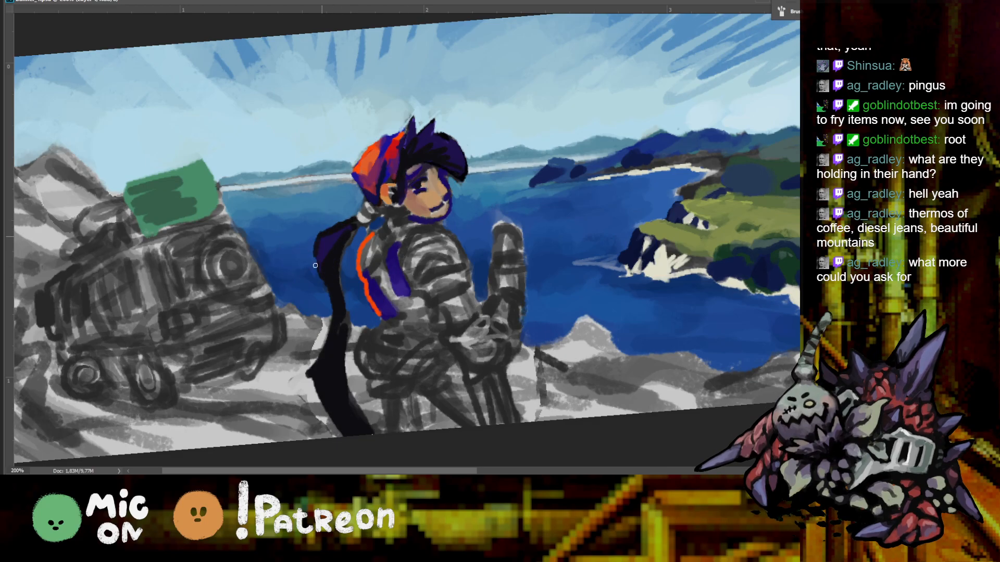
Undo the last ponytail strokes, sample its colour and paint dark violet strands along it with a flared lock near the tip
key(ctrl+alt+z)
key(ctrl+alt+z)
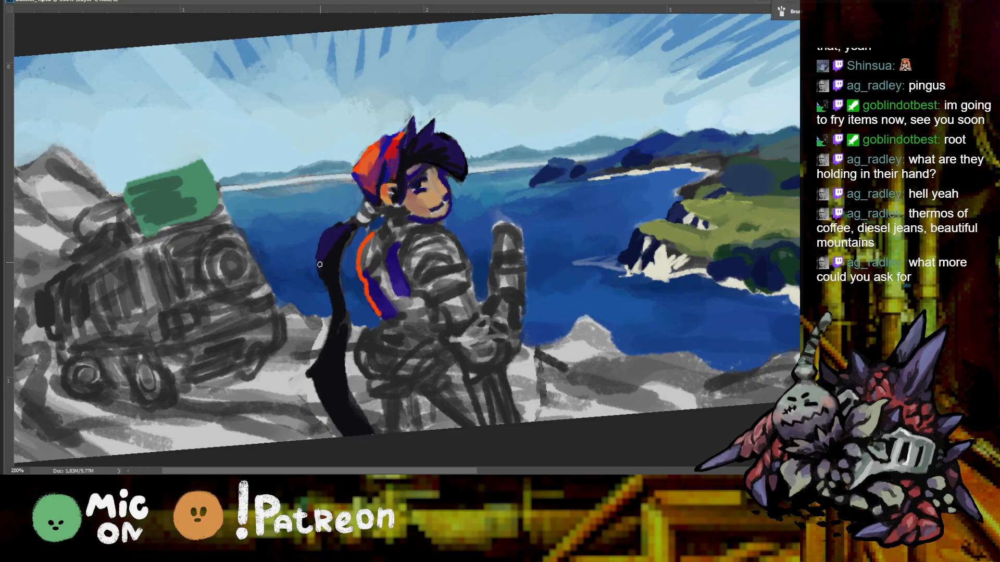
alt+click(340, 249)
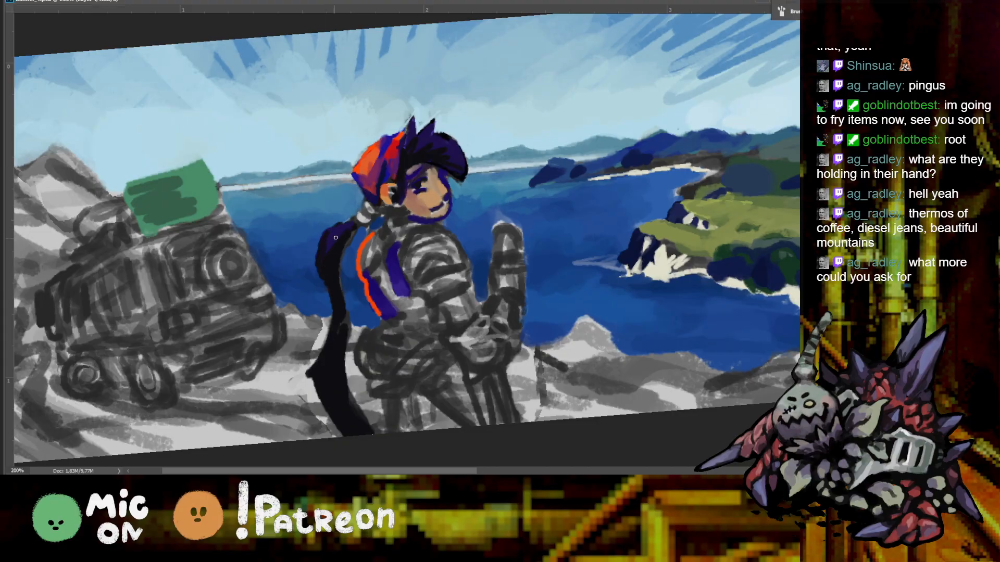
mouse_move(332, 335)
mouse_down()
mouse_move(322, 374)
mouse_move(333, 406)
mouse_move(329, 349)
mouse_move(410, 261)
mouse_move(312, 281)
mouse_move(253, 279)
mouse_move(646, 232)
mouse_up()
key(h)
key(ctrl+plus)
drag(442, 364, 505, 257)
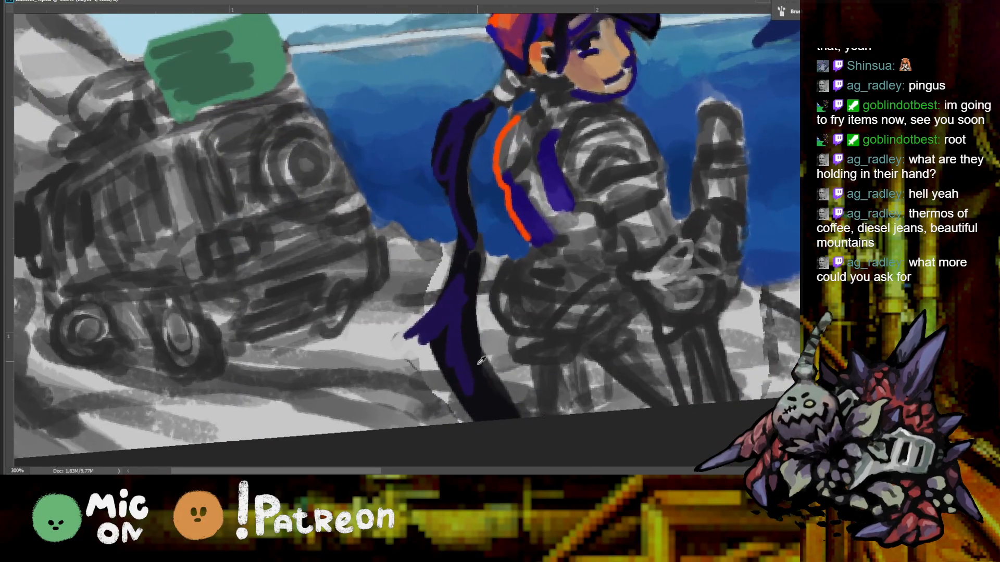
alt+click(479, 368)
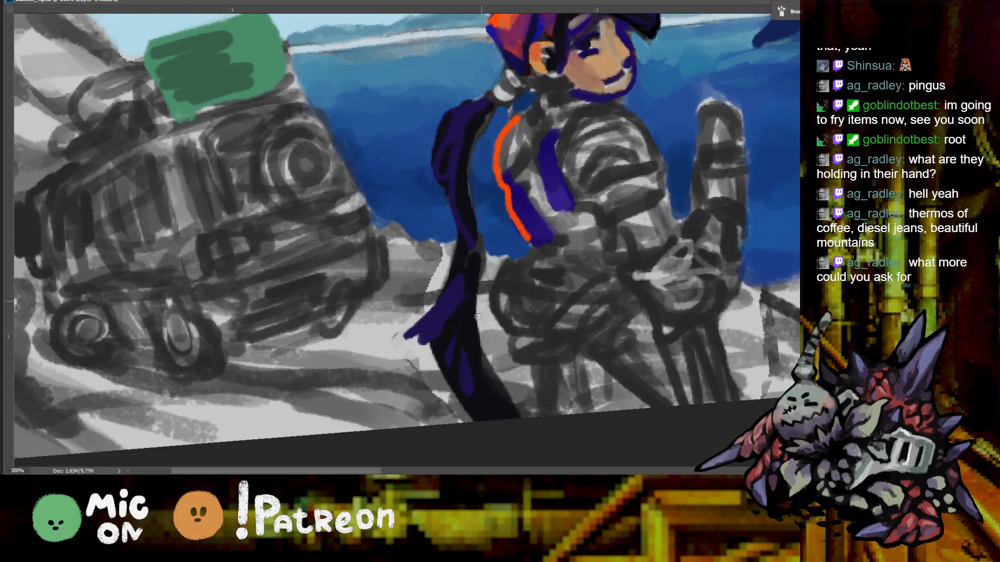
Refine the character's mouth into a thin, closed smile
key(ctrl+minus)
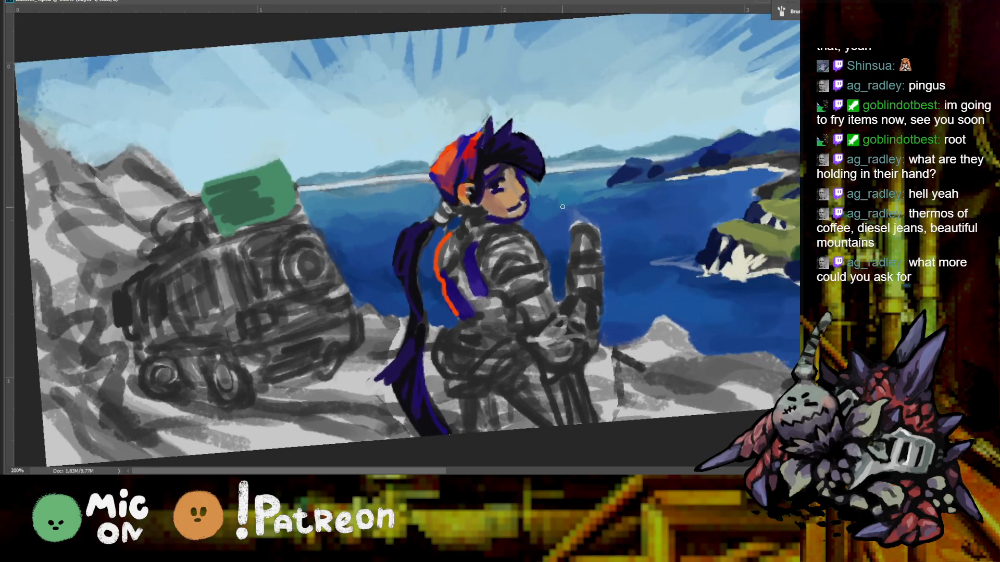
key(ctrl+plus)
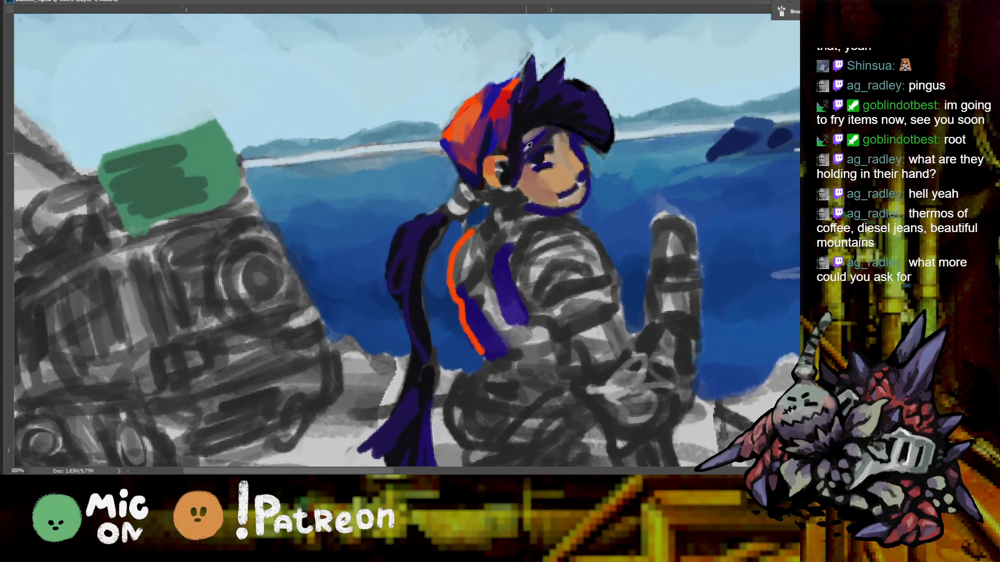
key(ctrl+minus)
key(ctrl+minus)
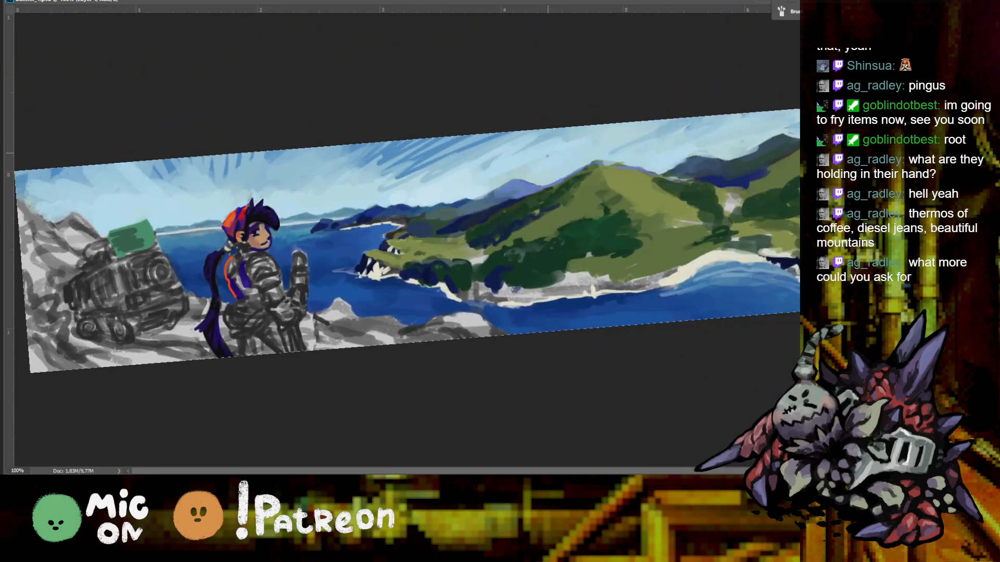
key(ctrl+plus)
key(ctrl+plus)
key(ctrl+plus)
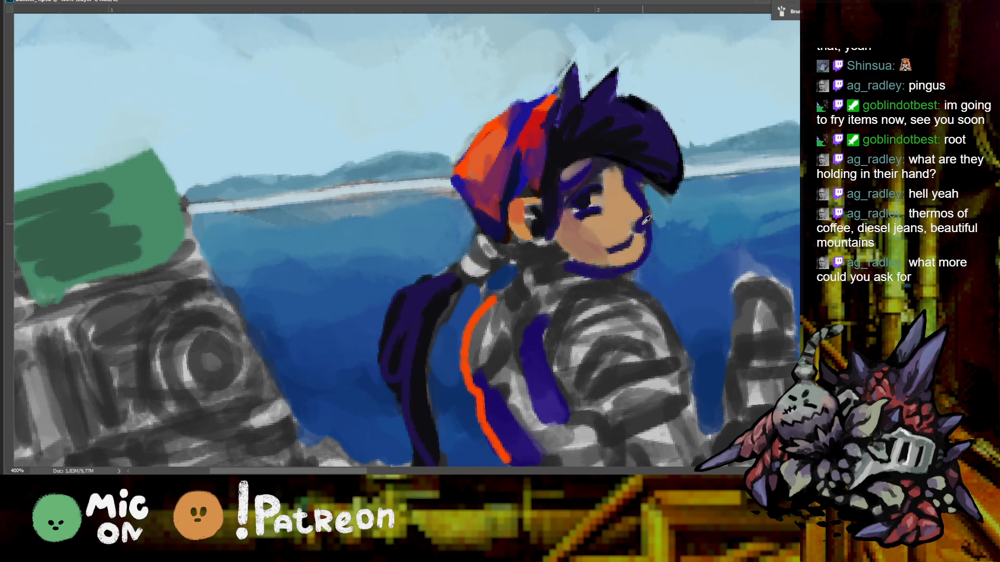
Block in the character's shoulder and upper sleeve with a flat pale blue patch
scroll(644, 211, down, 2)
key(r)
drag(644, 210, 548, 90)
scroll(567, 155, down, 1)
drag(569, 156, 657, 158)
scroll(564, 212, up, 1)
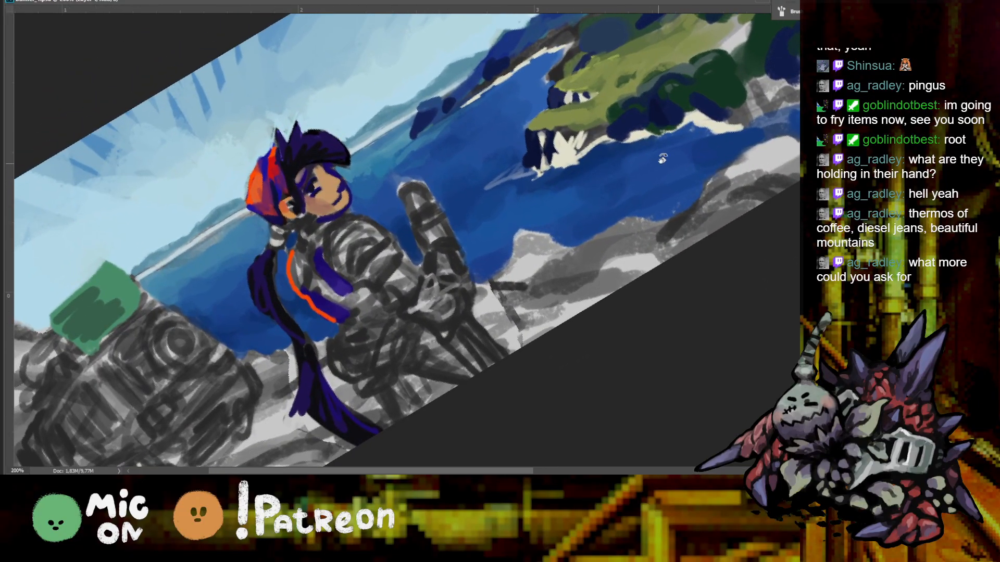
drag(611, 182, 570, 255)
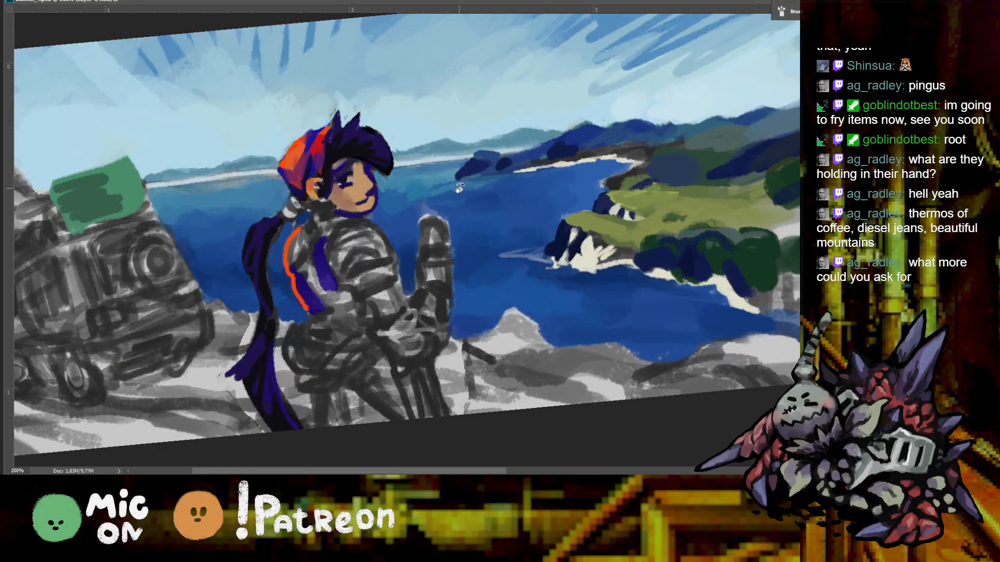
mouse_move(354, 237)
mouse_down()
mouse_move(371, 251)
mouse_move(371, 236)
mouse_move(360, 228)
mouse_move(372, 241)
mouse_move(367, 262)
mouse_move(377, 265)
mouse_move(353, 249)
mouse_move(338, 267)
mouse_move(341, 246)
mouse_move(351, 265)
mouse_move(323, 242)
mouse_move(352, 222)
mouse_up()
mouse_move(351, 257)
mouse_down()
mouse_move(377, 248)
mouse_move(354, 267)
mouse_move(383, 262)
mouse_up()
Undo the stray dark marks on the pale blue sleeve and outline its upper and lower edges in black
key(ctrl+z)
key(ctrl+z)
key(ctrl+z)
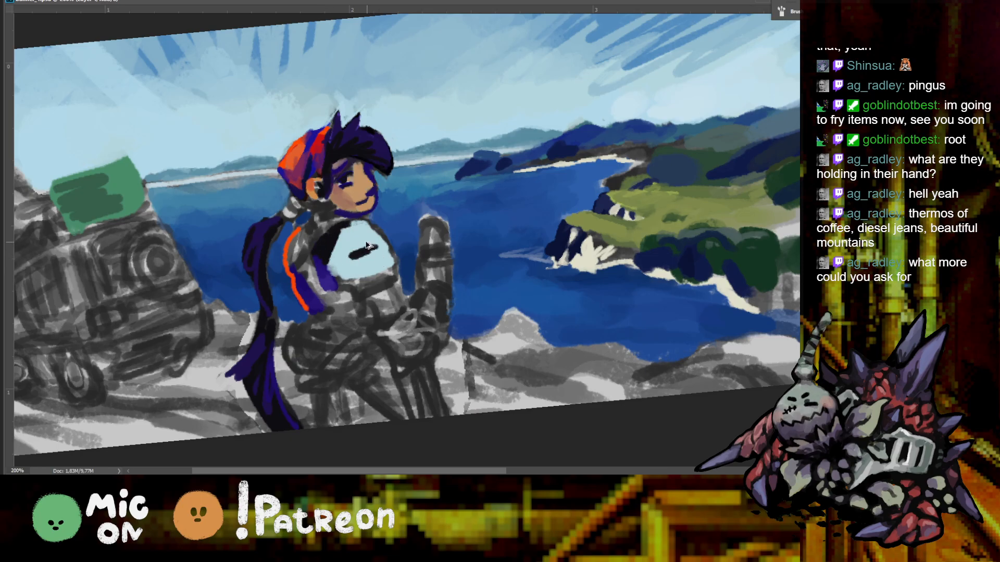
key(ctrl+z)
mouse_move(336, 282)
mouse_down()
mouse_move(359, 277)
mouse_move(345, 279)
mouse_move(353, 289)
mouse_move(399, 254)
mouse_up()
key(ctrl+z)
mouse_move(354, 221)
mouse_down()
mouse_move(376, 224)
mouse_move(399, 259)
mouse_up()
mouse_move(353, 223)
mouse_down()
mouse_move(391, 248)
mouse_move(388, 258)
mouse_move(399, 250)
mouse_up()
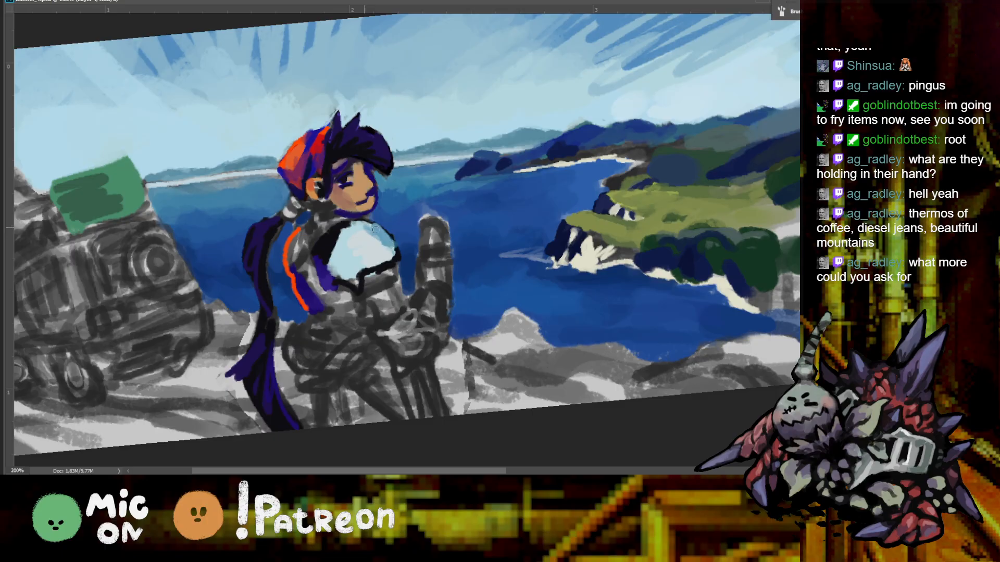
Sample the sleeve's colours, shade it with diagonal mid-blue strokes and thicken the black band along its lower edge
alt+click(348, 240)
alt+click(342, 242)
mouse_move(342, 242)
mouse_down()
mouse_move(352, 273)
mouse_move(375, 275)
mouse_move(389, 263)
mouse_move(362, 288)
mouse_move(385, 274)
mouse_up()
scroll(453, 232, down, 3)
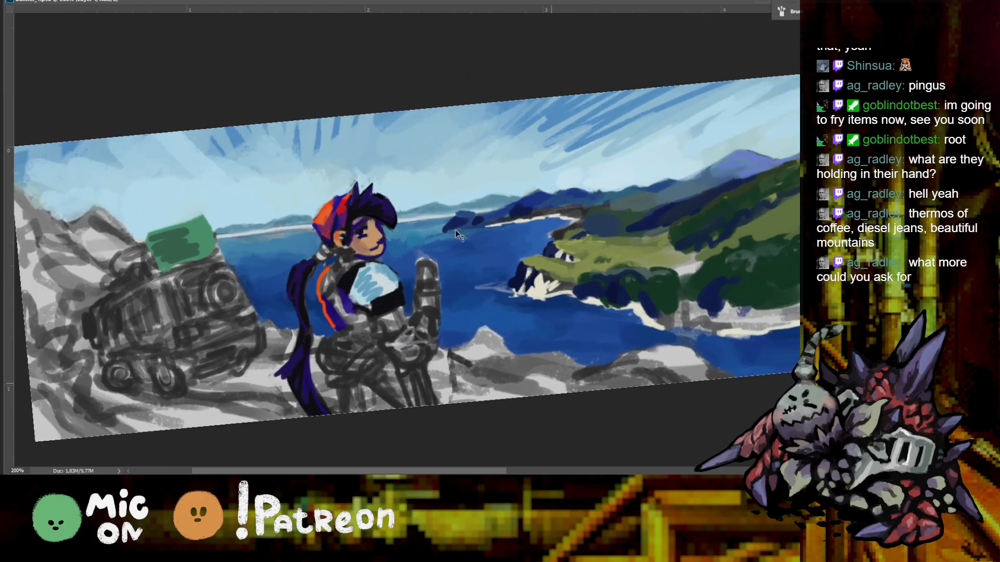
scroll(340, 236, up, 1)
scroll(339, 235, up, 2)
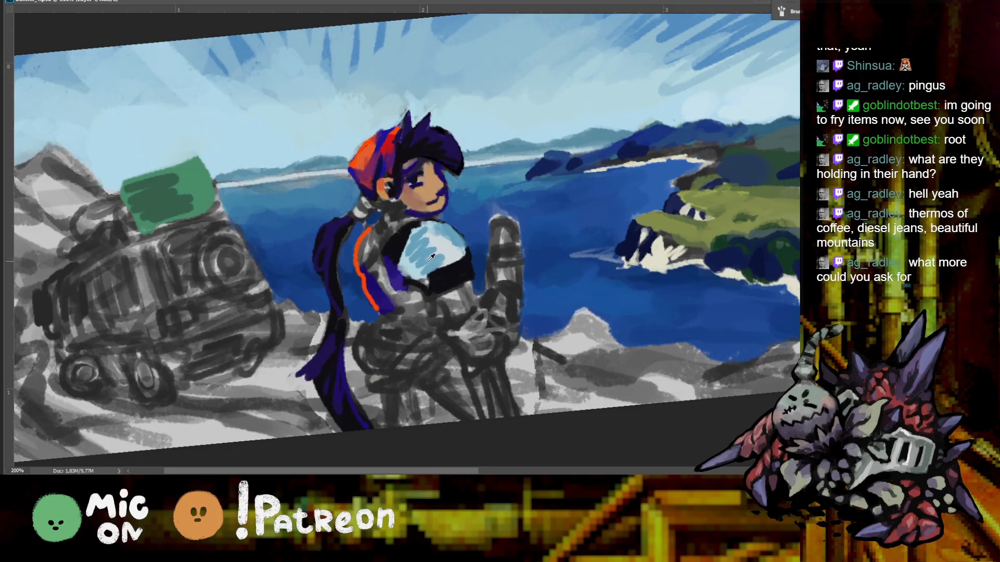
Paint a pale cuff with mid-blue shading below the character's sleeve and outline it in black
mouse_move(442, 285)
mouse_down()
mouse_move(463, 271)
mouse_move(437, 286)
mouse_move(452, 262)
mouse_move(449, 276)
mouse_move(474, 283)
mouse_up()
alt+click(444, 275)
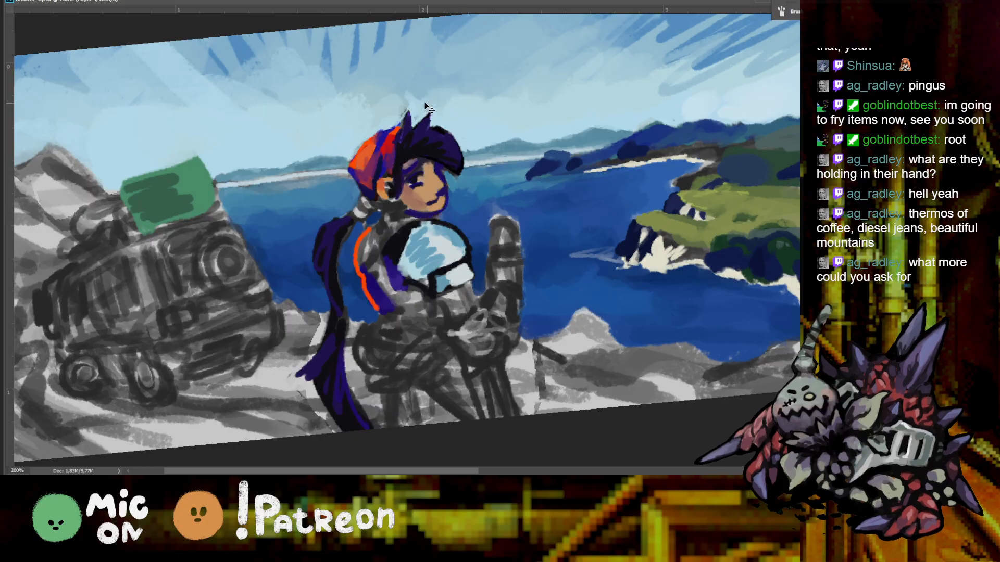
key(ctrl+plus)
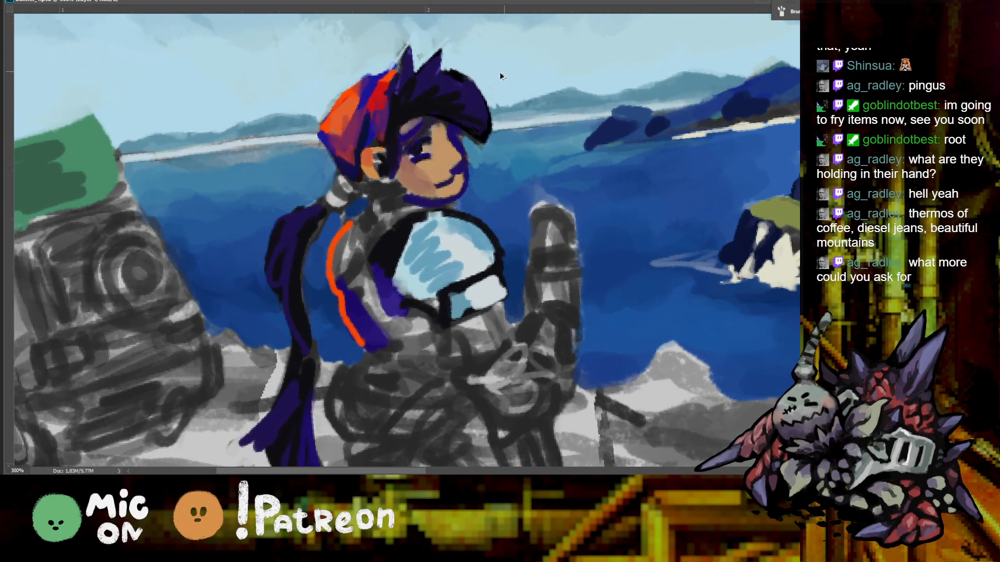
key(ctrl+minus)
Paint a bright purple rim light along the outer edge of the character's fringe and hair spikes
key(r)
drag(490, 104, 273, 128)
key(ctrl+plus)
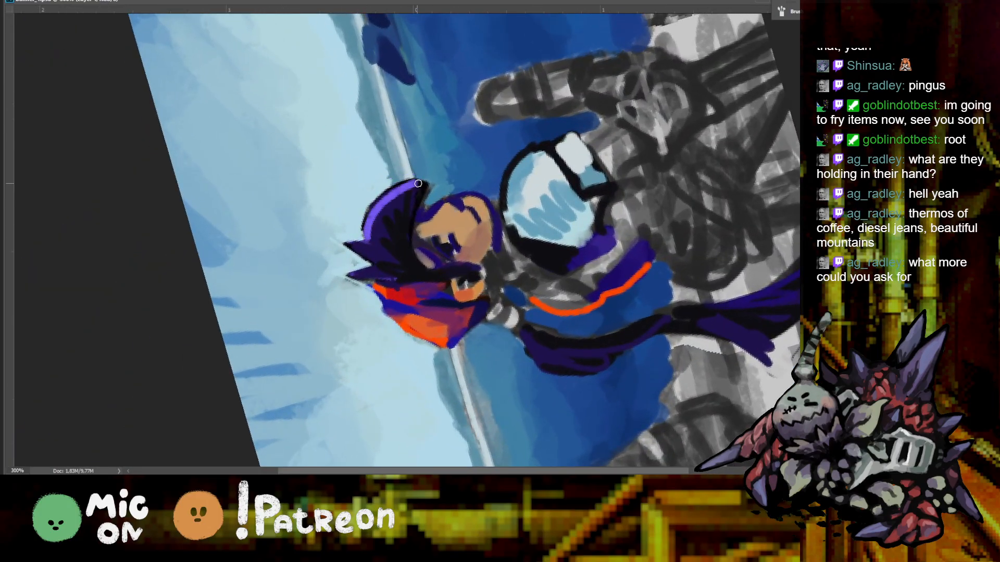
mouse_move(350, 241)
mouse_down()
mouse_move(370, 289)
mouse_move(500, 118)
mouse_move(450, 150)
mouse_move(351, 152)
mouse_up()
key(ctrl+minus)
key(r)
key(ctrl+minus)
key(ctrl+plus)
drag(204, 137, 444, 153)
key(ctrl+plus)
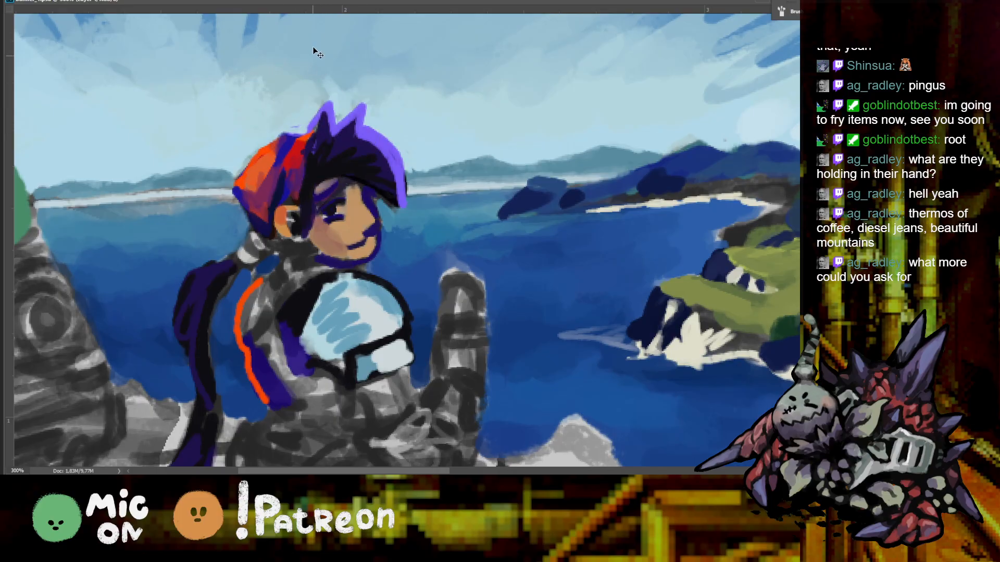
Brush loose pale strokes into the sky and a near-white cloud bank behind the character and the vehicle
key(ctrl+minus)
mouse_move(295, 136)
mouse_down()
mouse_move(354, 104)
mouse_move(347, 143)
mouse_up()
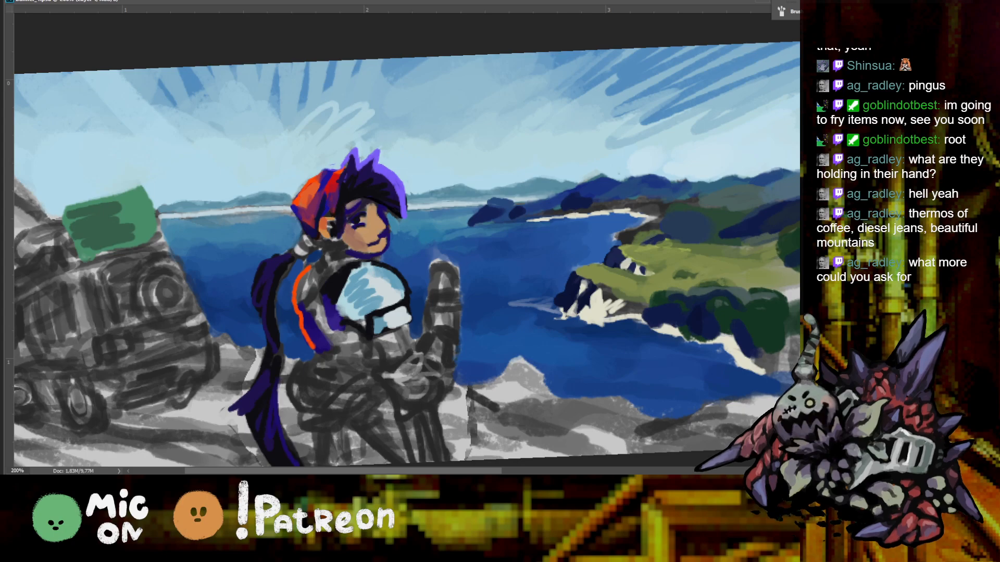
mouse_move(166, 195)
mouse_down()
mouse_move(230, 167)
mouse_move(278, 168)
mouse_up()
mouse_move(199, 193)
mouse_down()
mouse_move(285, 170)
mouse_move(283, 183)
mouse_move(312, 167)
mouse_up()
key(ctrl+minus)
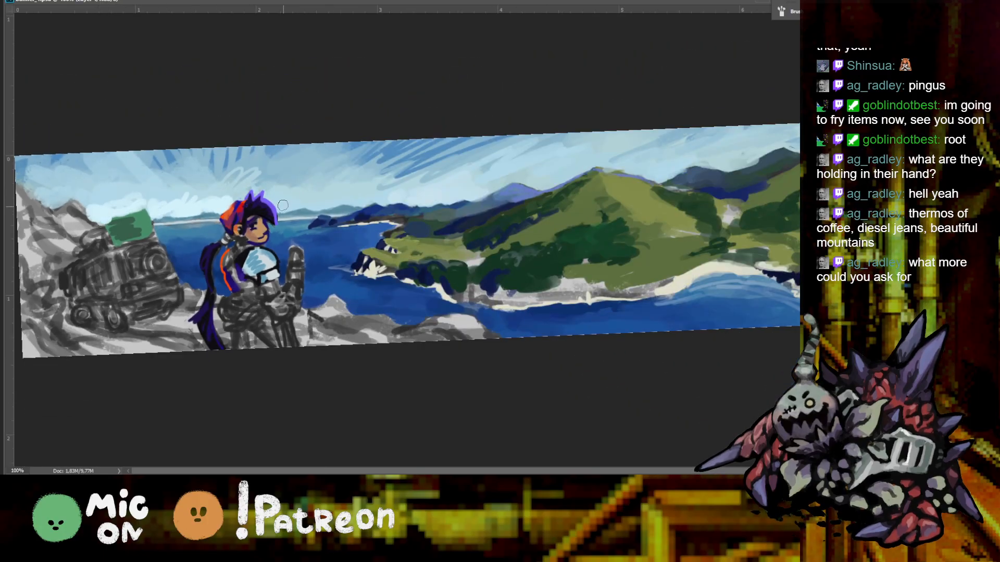
Extend the near-white cloud bank along the horizon from the character to above the distant hills
mouse_move(283, 206)
mouse_down()
mouse_move(326, 191)
mouse_move(317, 202)
mouse_move(354, 197)
mouse_up()
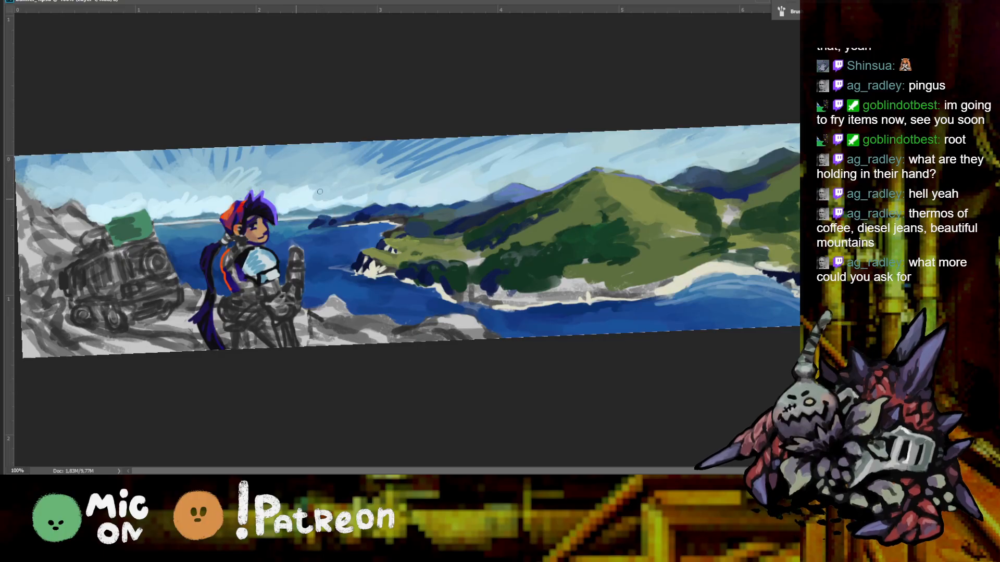
key(ctrl+minus)
drag(450, 157, 339, 152)
key(ctrl+plus)
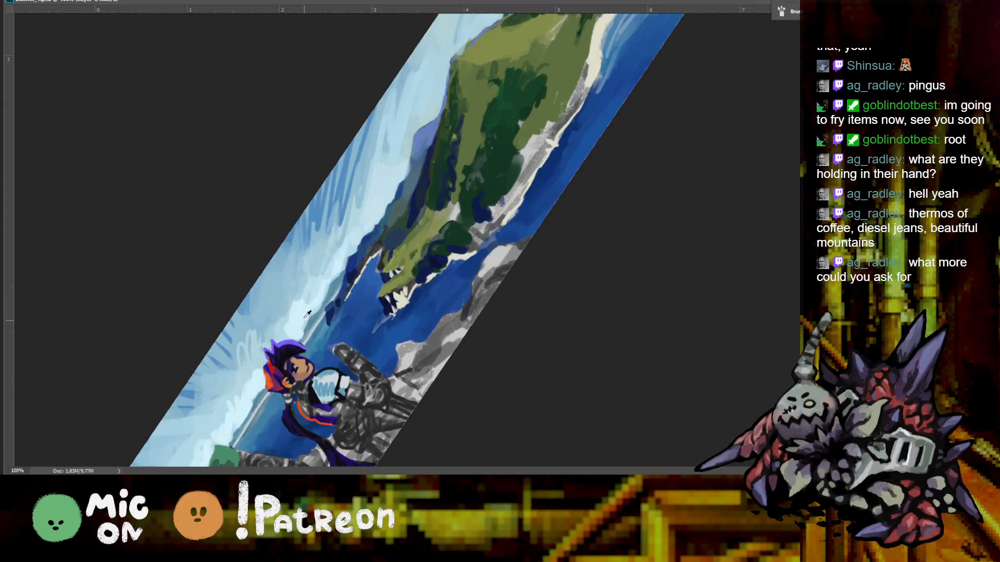
drag(379, 221, 377, 220)
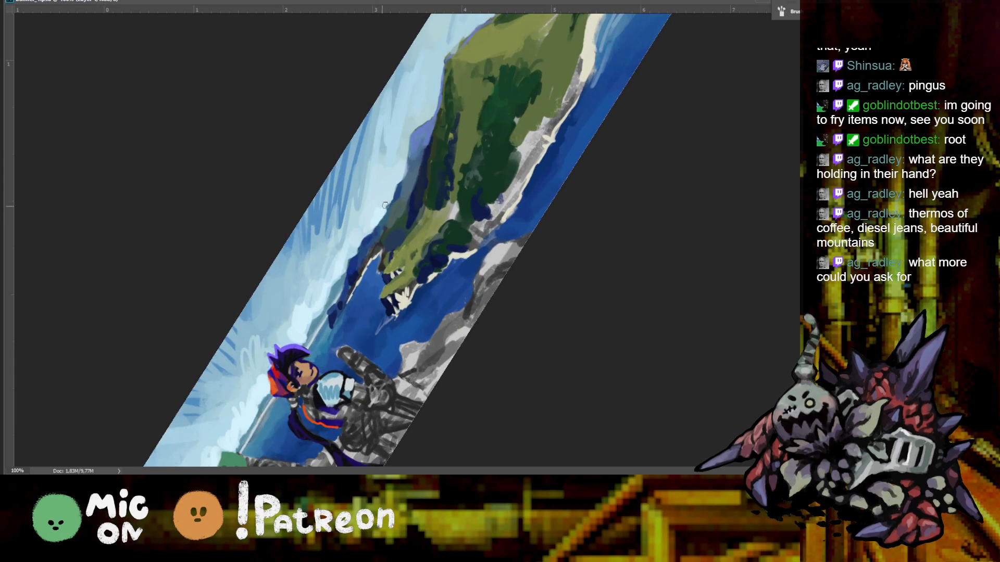
drag(400, 182, 432, 123)
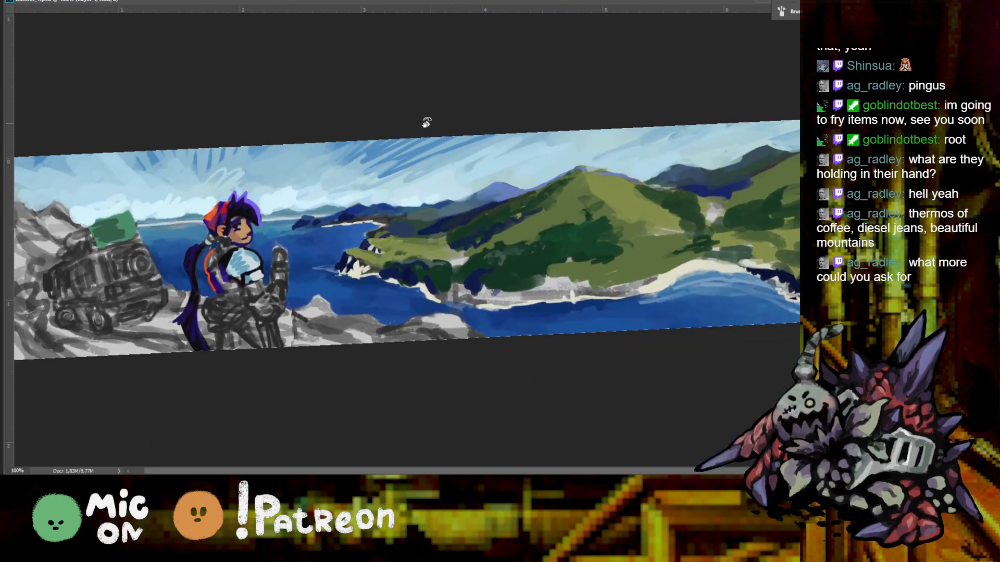
Sample the dark navy hair colour and paint over the purple on the hair spikes, thinning the rim light
key(ctrl+plus)
key(ctrl+plus)
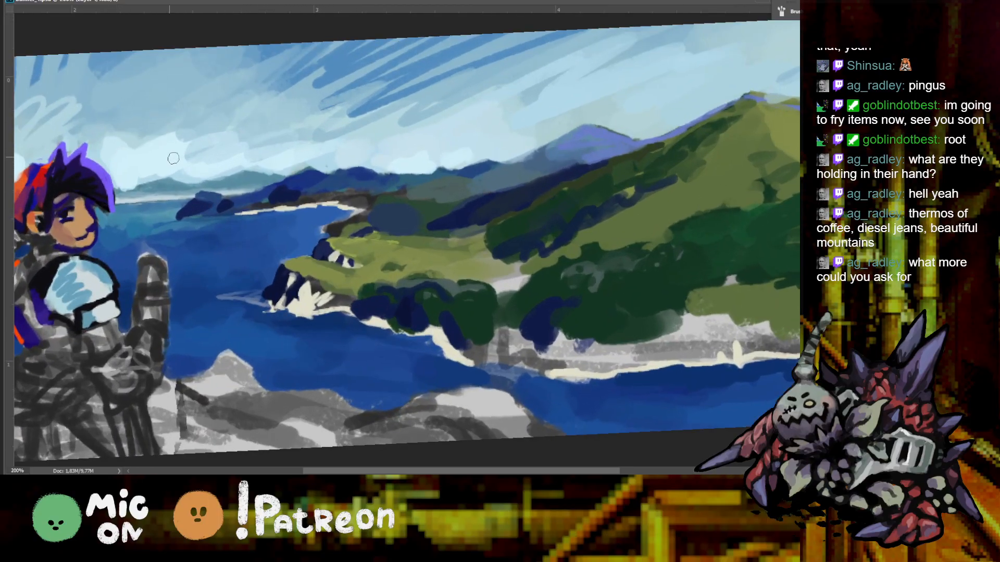
drag(288, 176, 744, 221)
alt+click(384, 180)
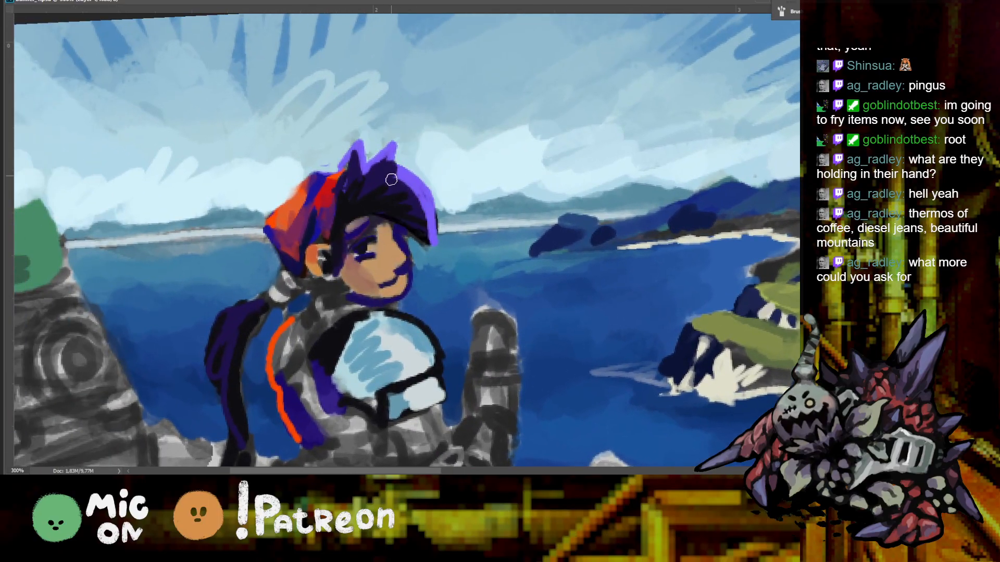
mouse_move(391, 168)
mouse_down()
mouse_move(355, 140)
mouse_move(350, 160)
mouse_move(367, 145)
mouse_up()
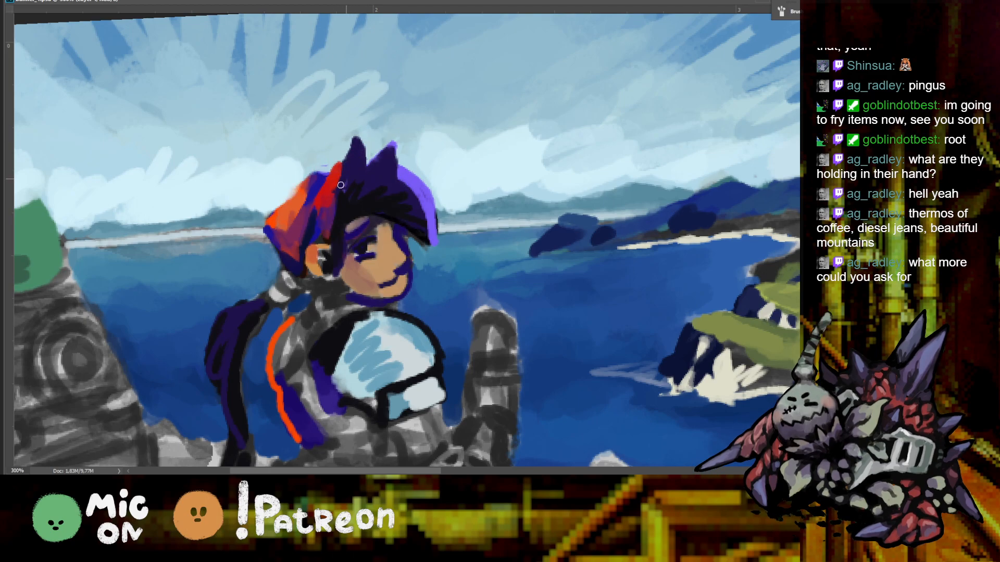
key(ctrl+minus)
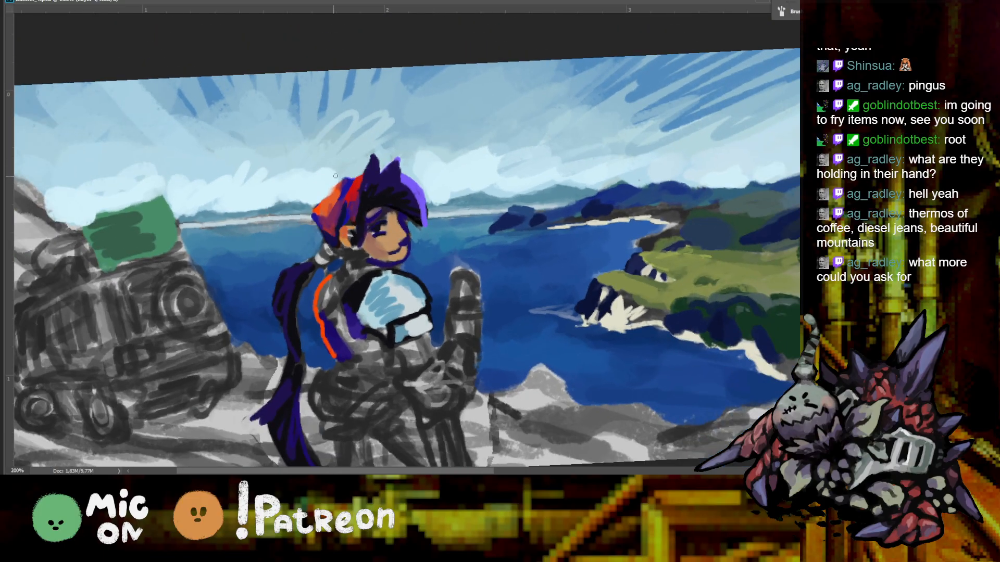
key(ctrl+minus)
key(r)
drag(482, 117, 341, 83)
drag(456, 131, 510, 162)
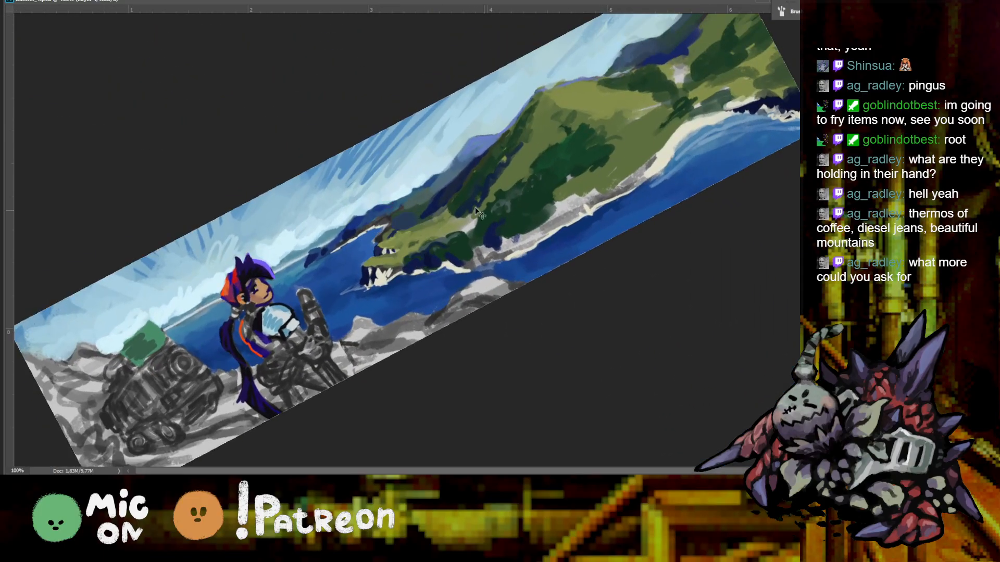
key(ctrl+plus)
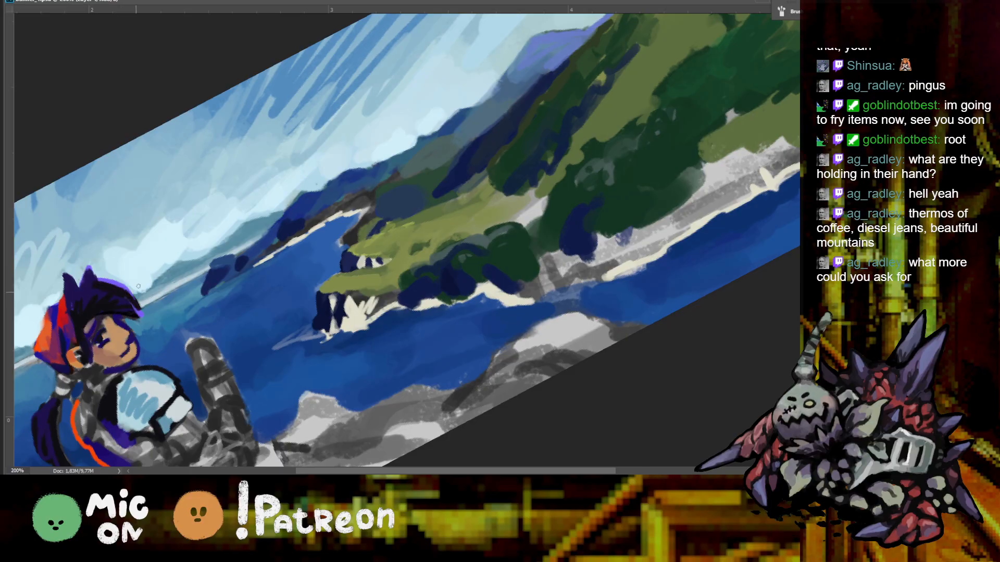
Toggle the active layer's visibility to compare the painting with and without it
key(ctrl+comma)
key(ctrl+comma)
key(ctrl+comma)
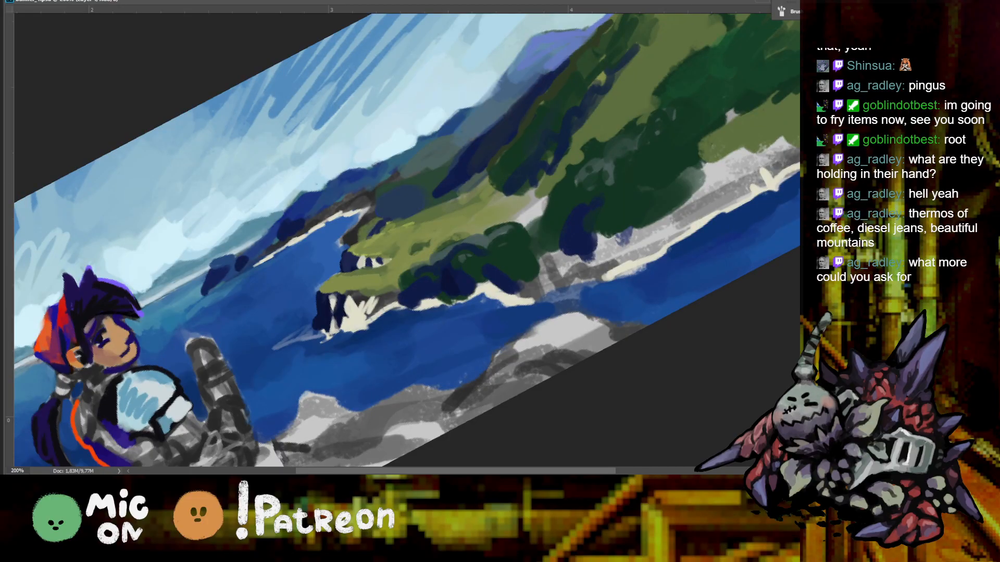
key(ctrl+comma)
key(ctrl+comma)
key(ctrl+comma)
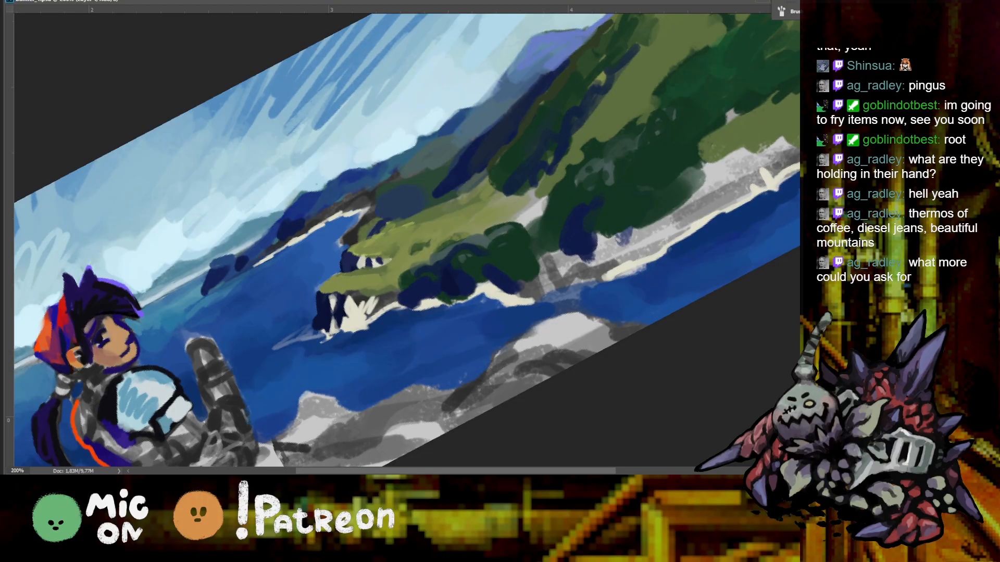
Rework the dark strokes of the character's eye, comparing the versions before and after the change
key(ctrl+plus)
key(ctrl+plus)
drag(389, 244, 676, 256)
drag(739, 250, 374, 252)
click(478, 267)
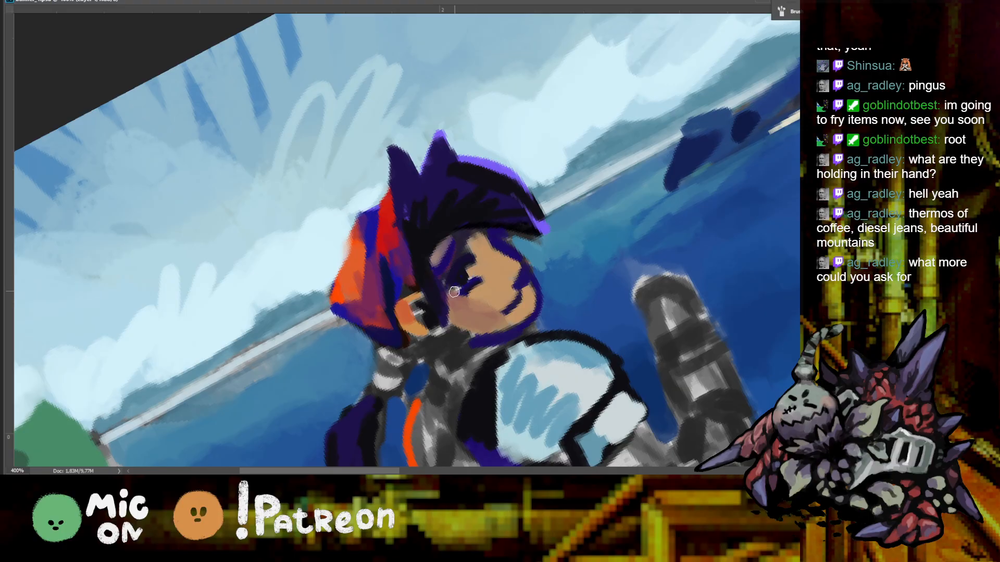
drag(455, 291, 467, 279)
key(ctrl+z)
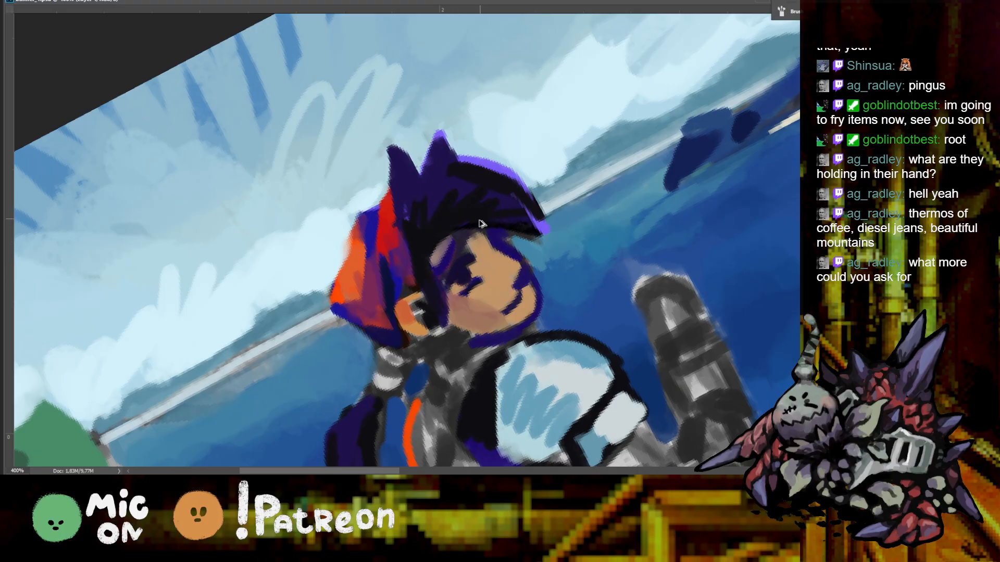
key(ctrl+z)
key(ctrl+y)
key(ctrl+y)
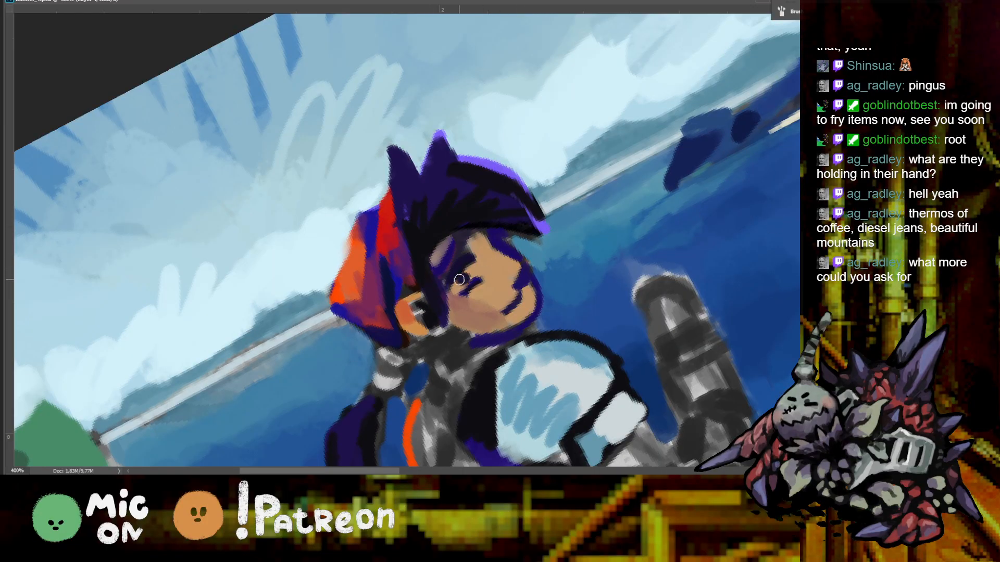
Shade the character's forehead beneath the fringe with a dark purple shadow
key(ctrl+minus)
key(r)
mouse_move(562, 232)
mouse_down()
mouse_move(614, 292)
mouse_move(606, 312)
mouse_up()
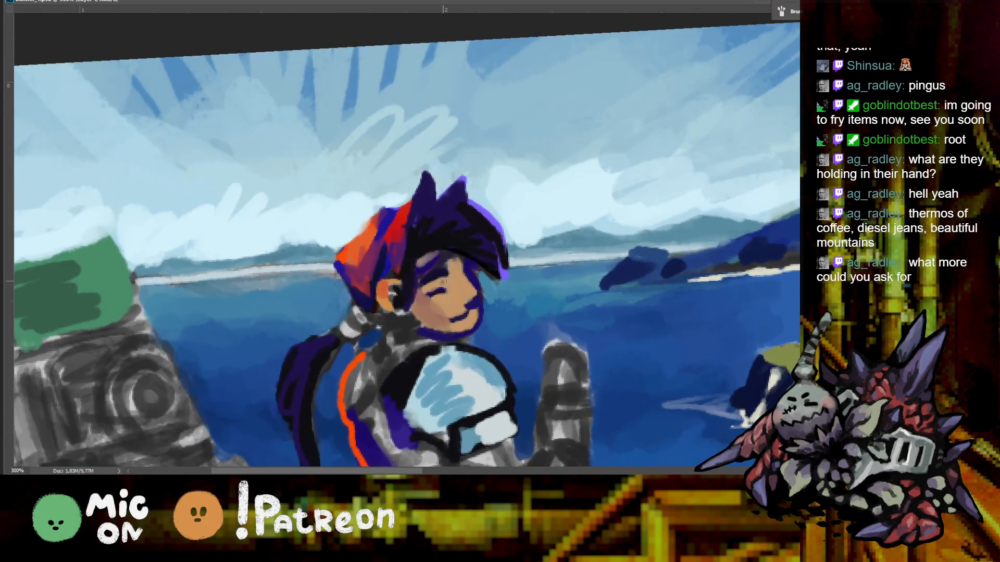
key(ctrl+minus)
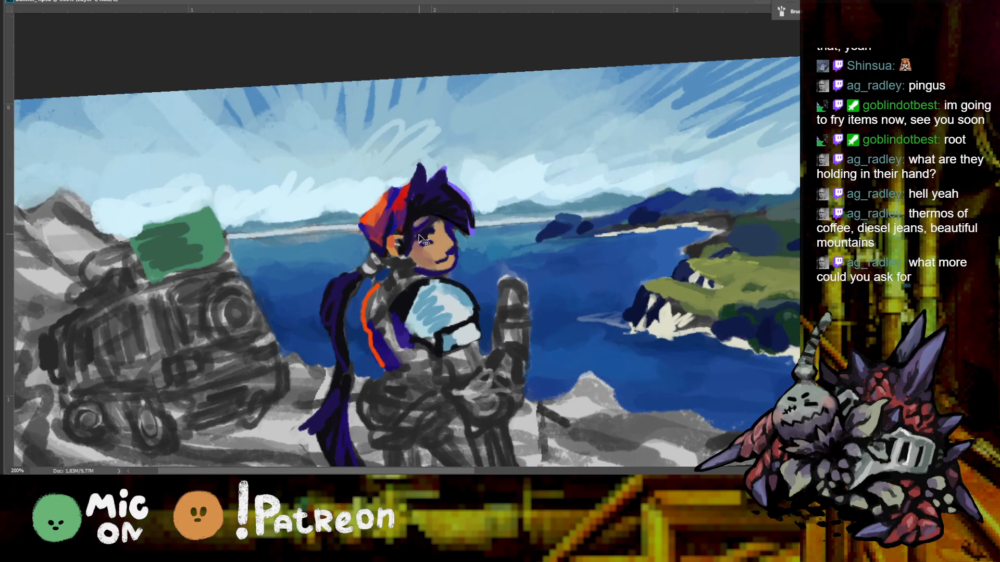
key(ctrl+plus)
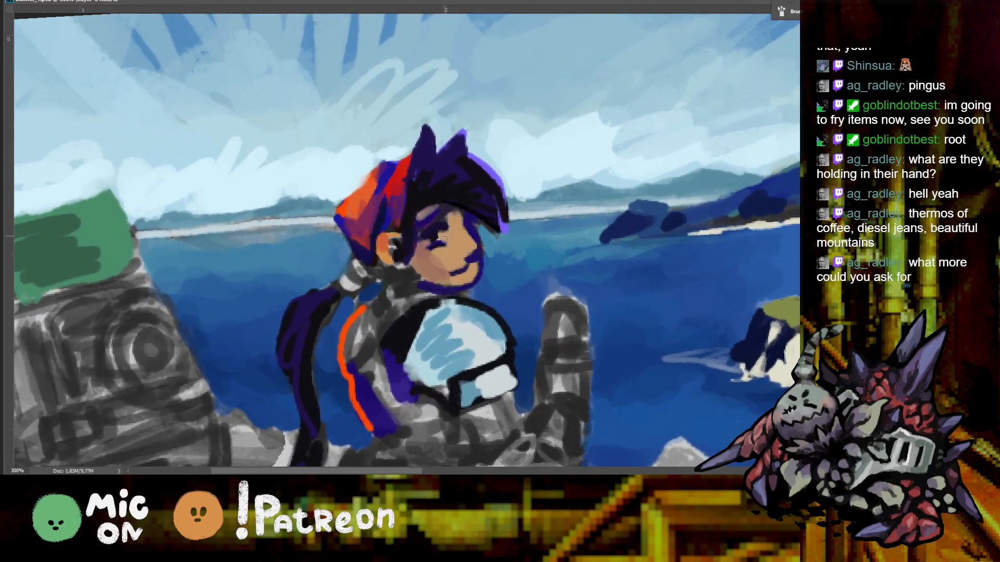
key(r)
drag(430, 235, 690, 223)
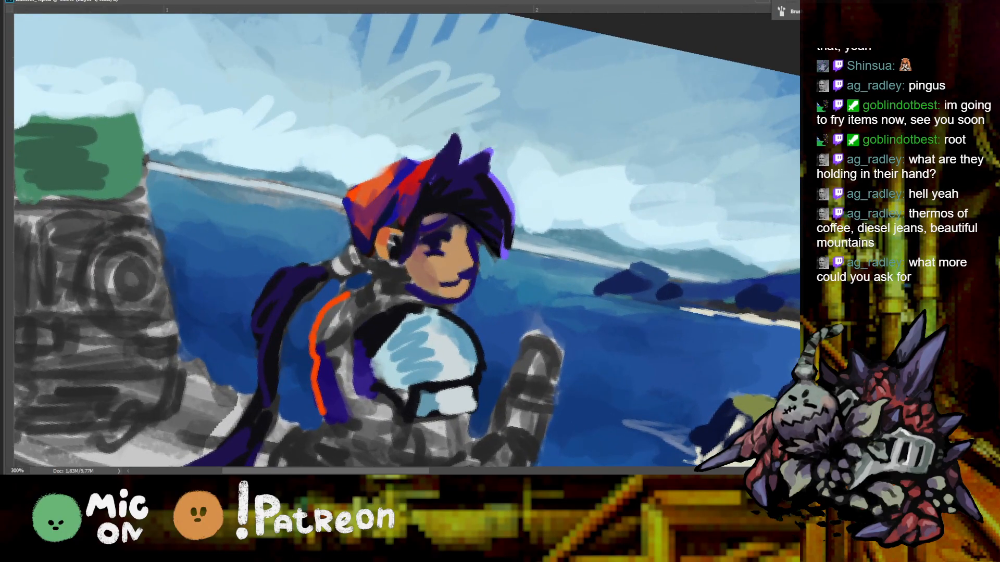
key(ctrl+comma)
key(ctrl+comma)
key(ctrl+plus)
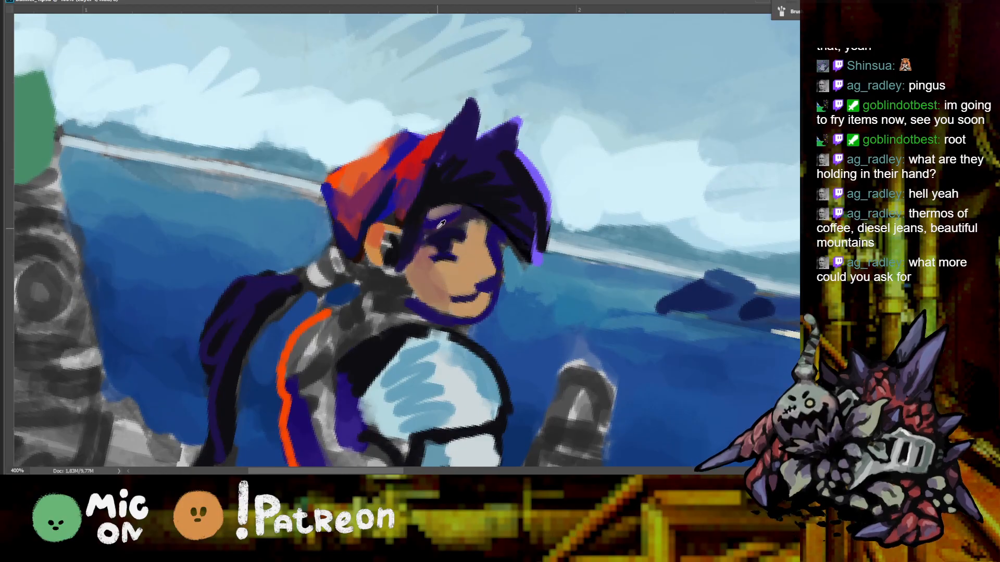
mouse_move(452, 212)
mouse_down()
mouse_move(433, 214)
mouse_move(484, 205)
mouse_move(438, 203)
mouse_up()
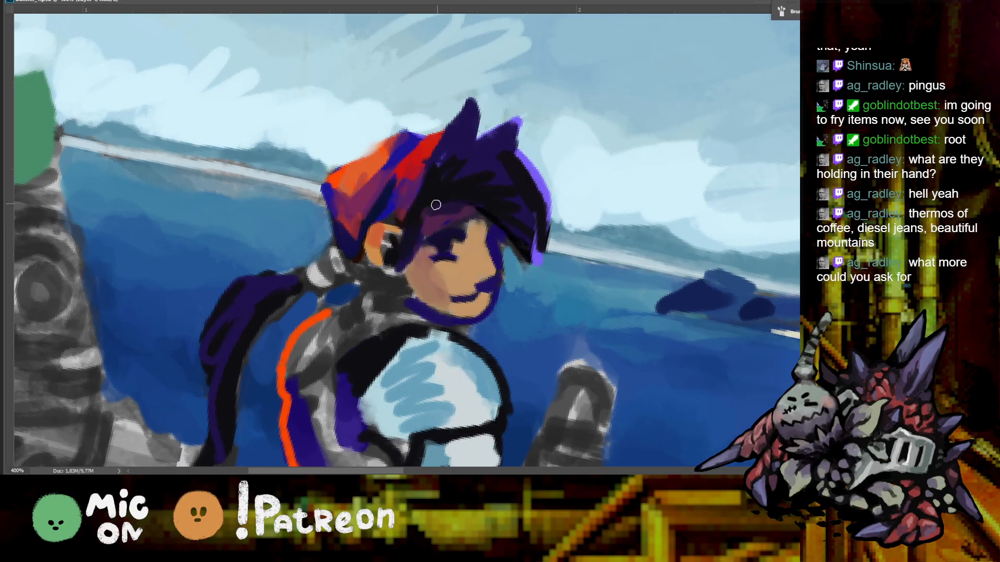
key(ctrl+minus)
key(ctrl+minus)
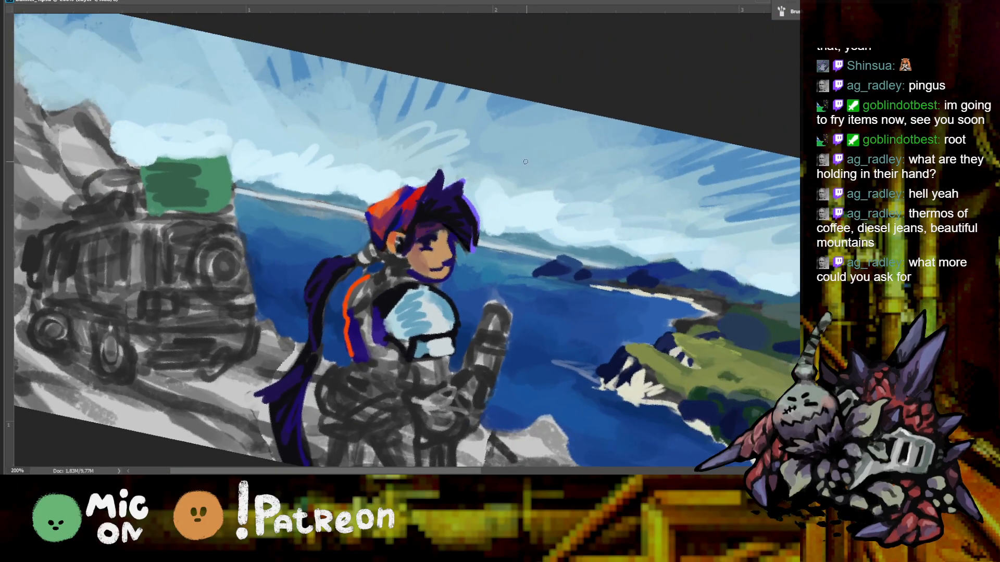
key(ctrl+plus)
mouse_move(460, 244)
mouse_down()
mouse_move(455, 267)
mouse_move(463, 260)
mouse_move(416, 261)
mouse_up()
key(ctrl+z)
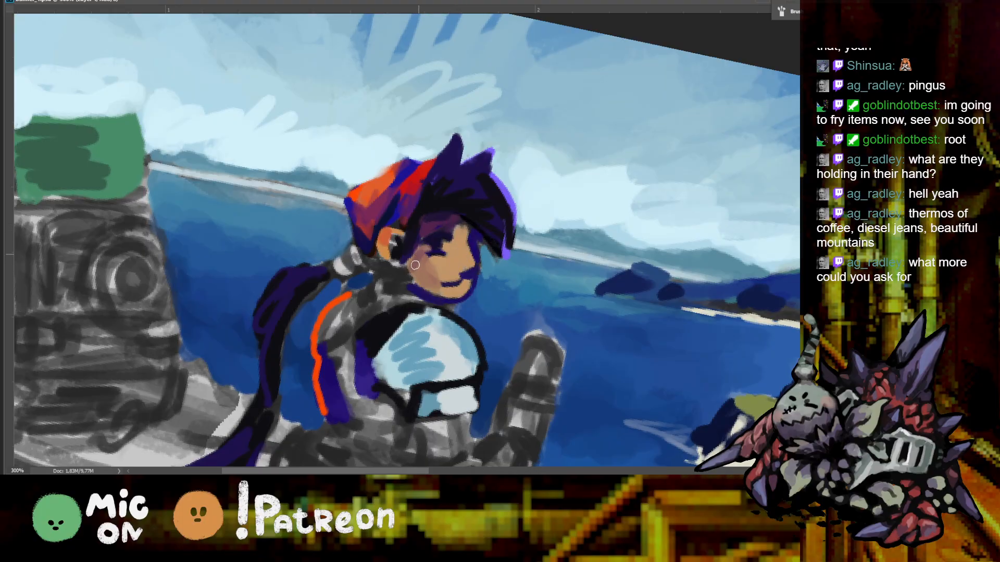
Sample the cheek's skin tone and repaint the character's ear with it
alt+click(423, 260)
drag(499, 211, 581, 198)
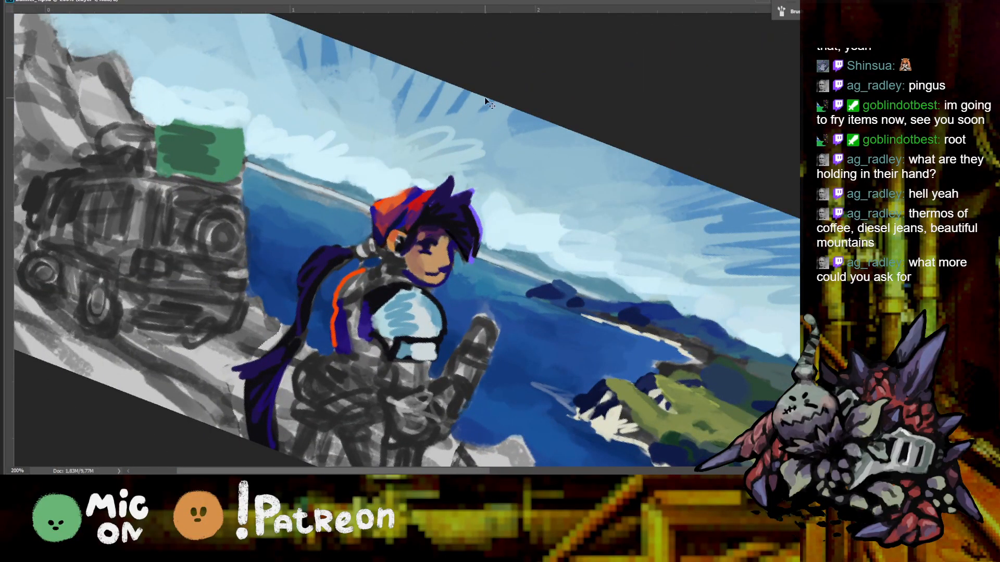
key(ctrl+plus)
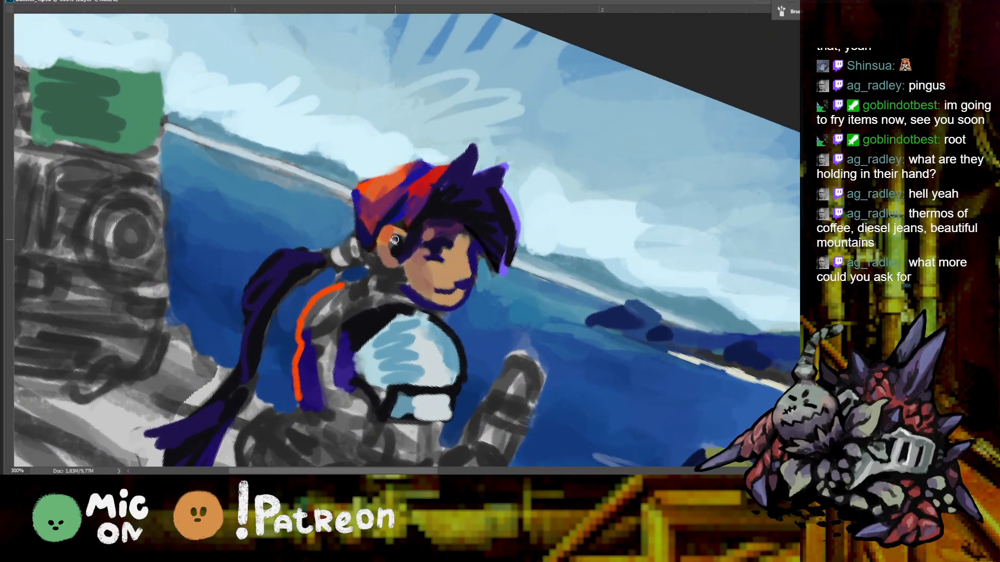
key(ctrl+minus)
drag(475, 203, 462, 171)
drag(430, 214, 429, 164)
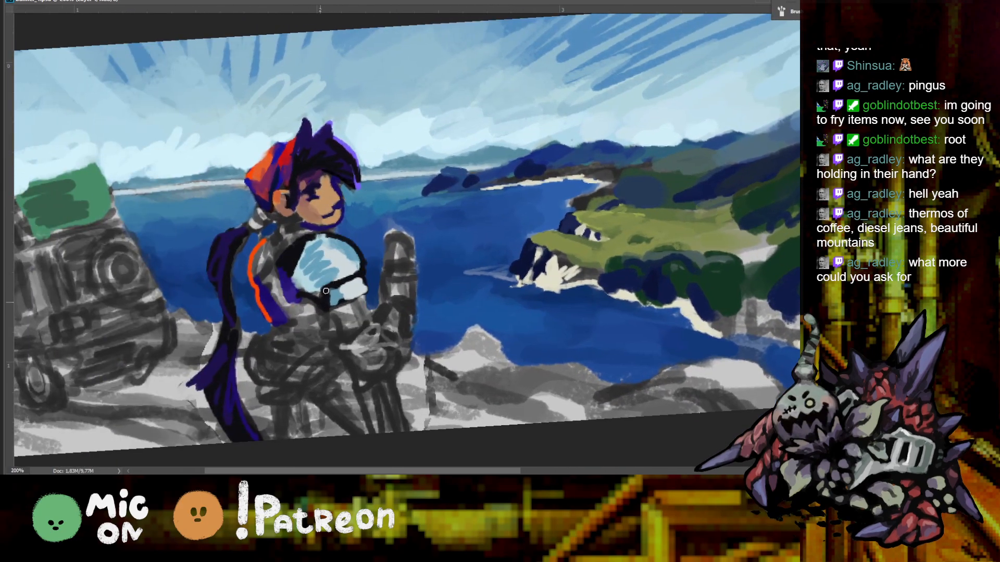
Paint curved black stripes across the pale blue sleeve and sample nearby colours to refine its upper edge
drag(301, 272, 336, 244)
alt+click(297, 271)
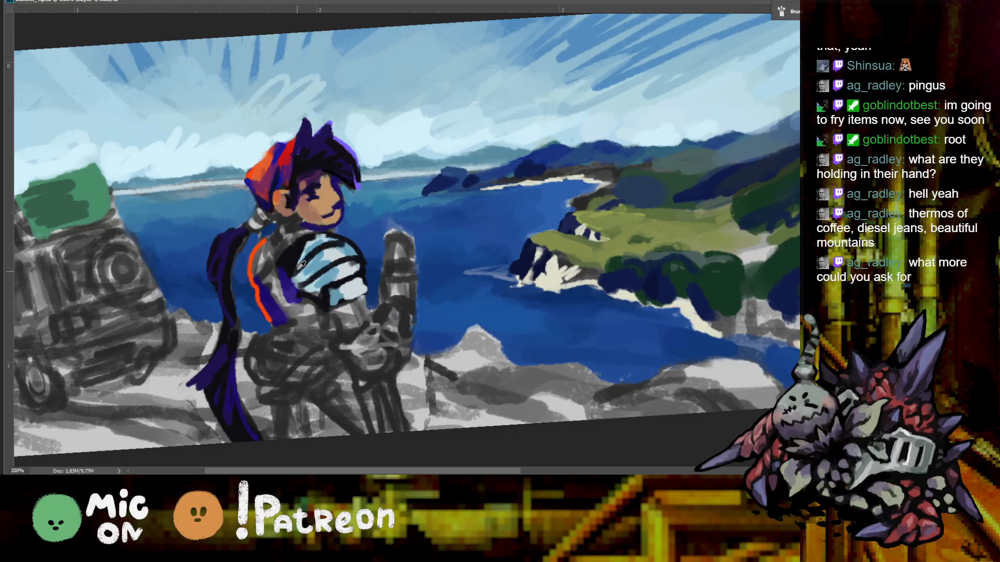
alt+click(312, 224)
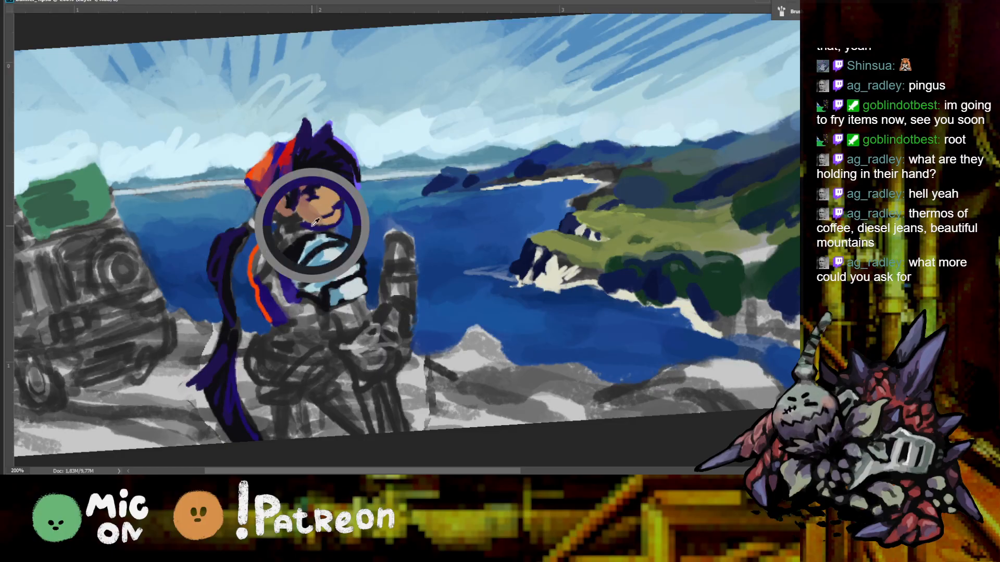
alt+click(347, 243)
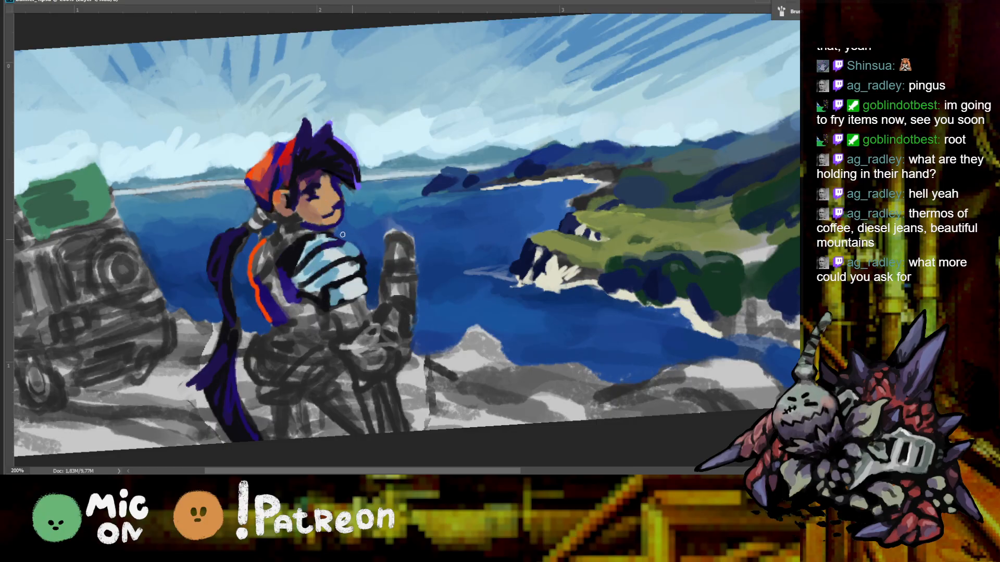
Sample pale blues and add light highlights between the black stripes along the sleeve's outer and lower edges
drag(332, 236, 352, 246)
alt+click(322, 243)
alt+click(322, 231)
drag(315, 236, 162, 266)
key(h)
alt+click(141, 292)
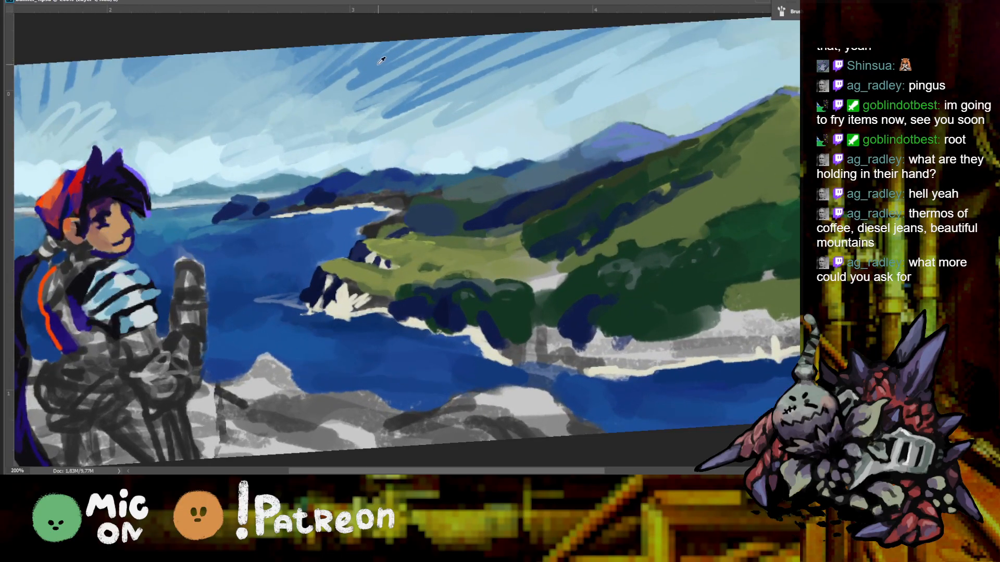
alt+click(168, 184)
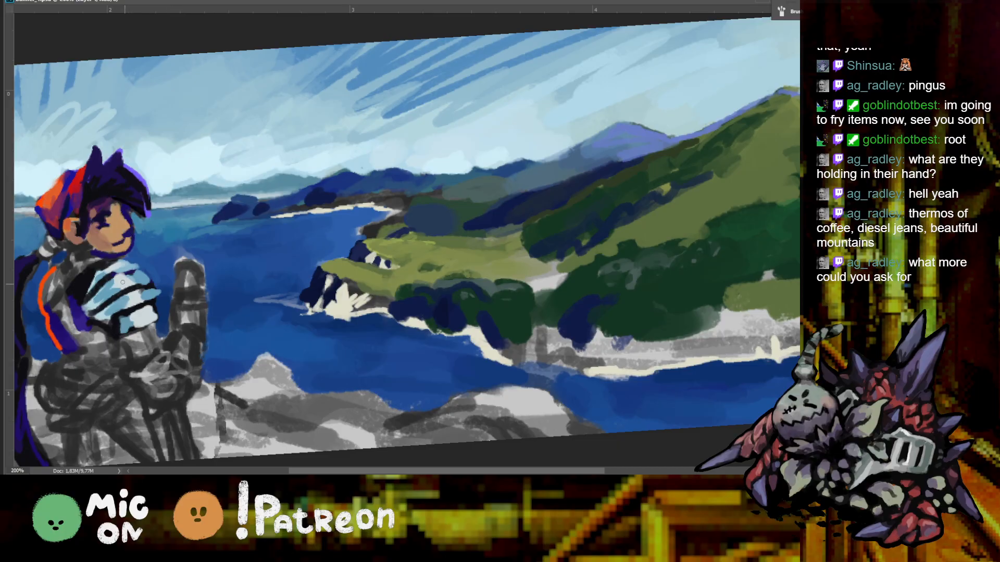
mouse_move(144, 312)
mouse_down()
mouse_move(153, 291)
mouse_move(157, 314)
mouse_up()
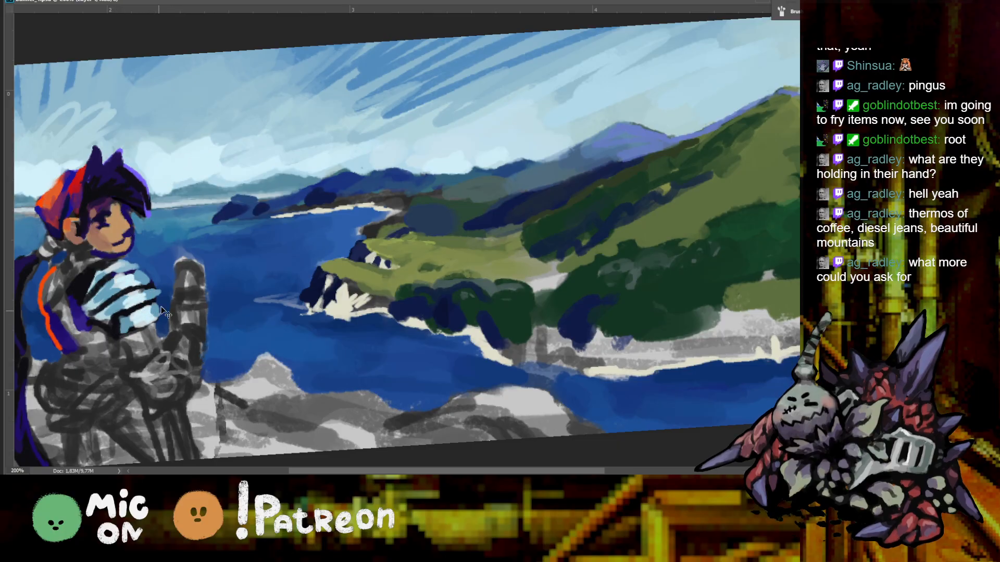
scroll(429, 183, down, 4)
scroll(336, 181, up, 2)
scroll(371, 214, up, 2)
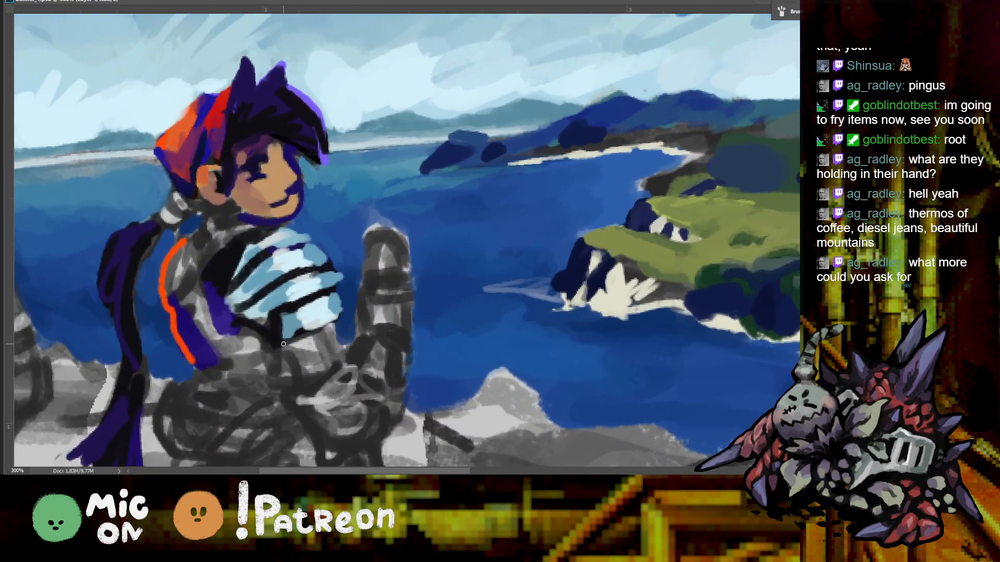
scroll(363, 341, down, 2)
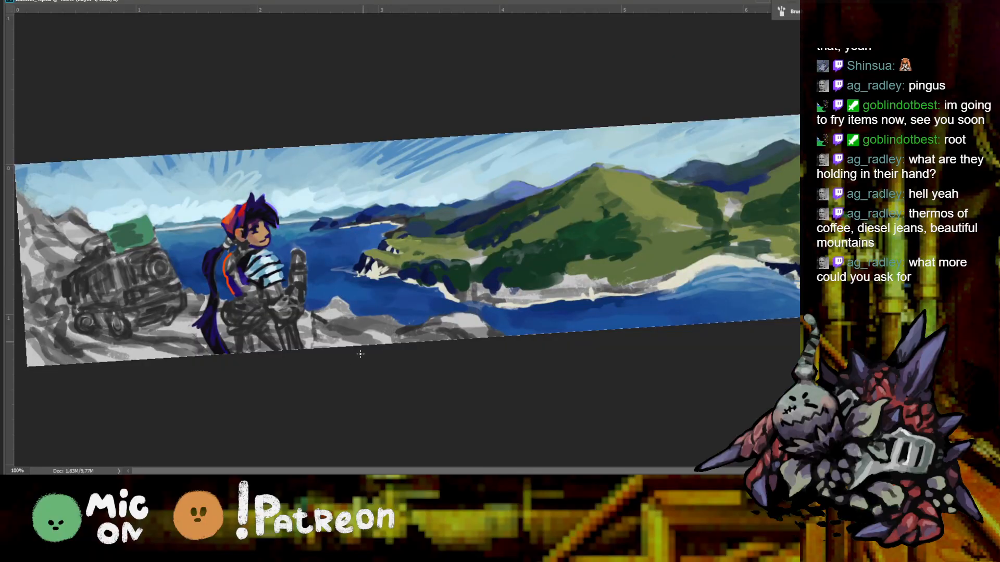
scroll(363, 342, up, 2)
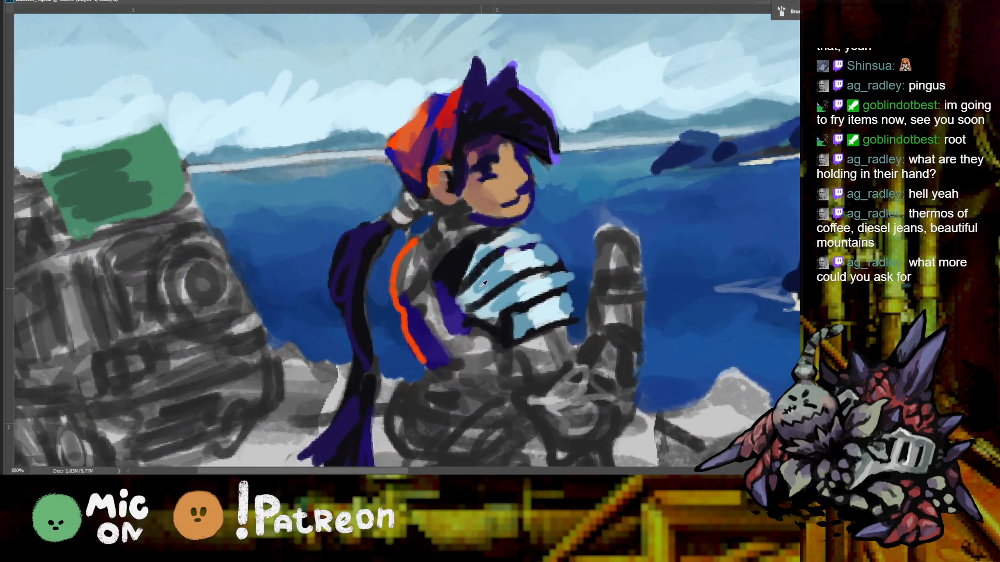
Paint a pale blue patch over the back of the shoulder and shade its underside and the sleeve's inner edge with purple
mouse_move(465, 255)
mouse_down()
mouse_move(438, 281)
mouse_move(444, 291)
mouse_move(431, 287)
mouse_move(449, 251)
mouse_move(458, 276)
mouse_move(429, 255)
mouse_move(465, 256)
mouse_up()
key(ctrl+z)
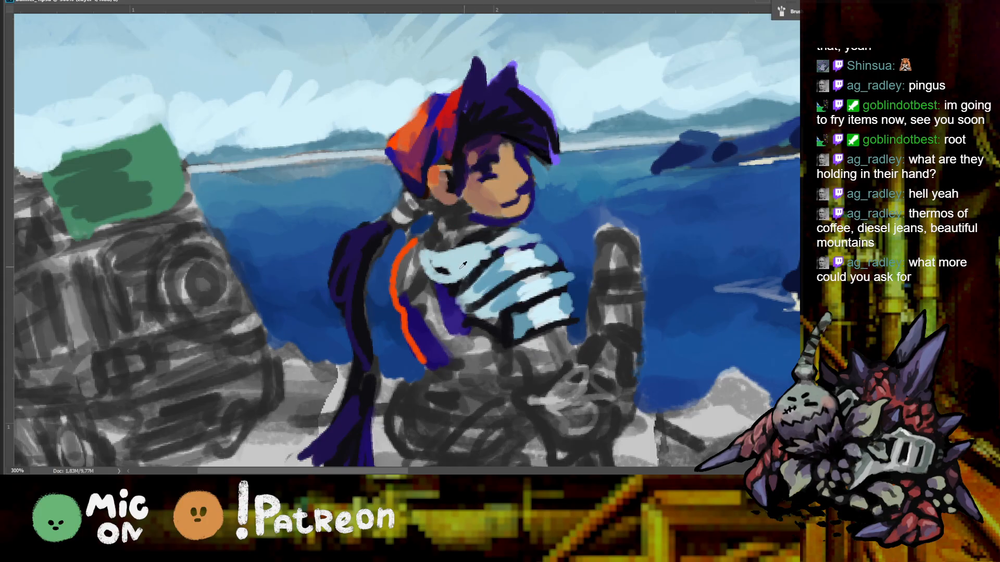
alt+click(445, 295)
mouse_move(445, 296)
mouse_down()
mouse_move(419, 256)
mouse_move(461, 289)
mouse_move(453, 272)
mouse_move(505, 283)
mouse_move(492, 146)
mouse_move(239, 242)
mouse_move(403, 365)
mouse_move(500, 333)
mouse_up()
Rotate the canvas and paint the ponytail's hair tie dark red with a colour sampled from the bandana
key(ctrl+minus)
key(r)
key(ctrl+plus)
alt+click(463, 139)
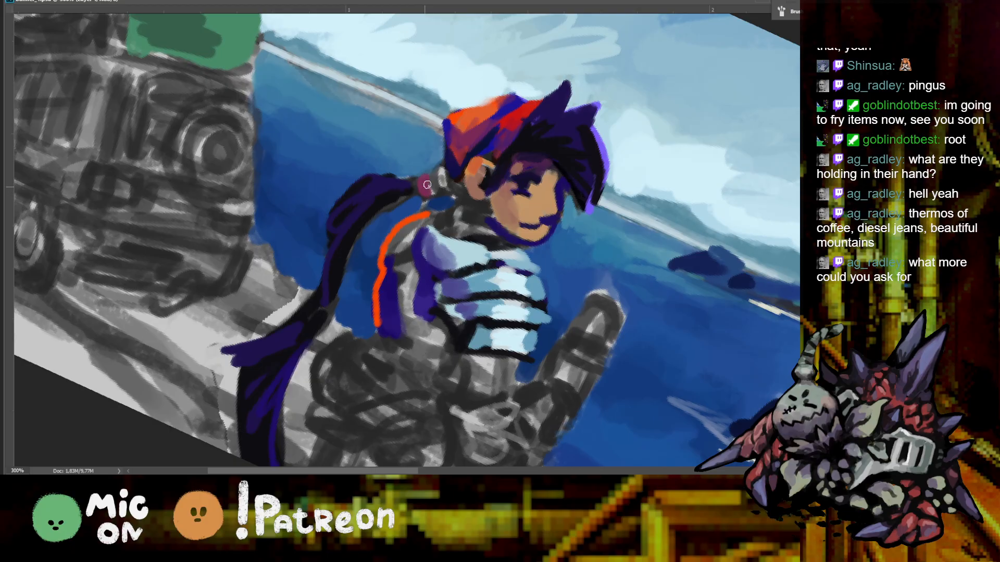
click(428, 187)
key(ctrl+minus)
key(ctrl+minus)
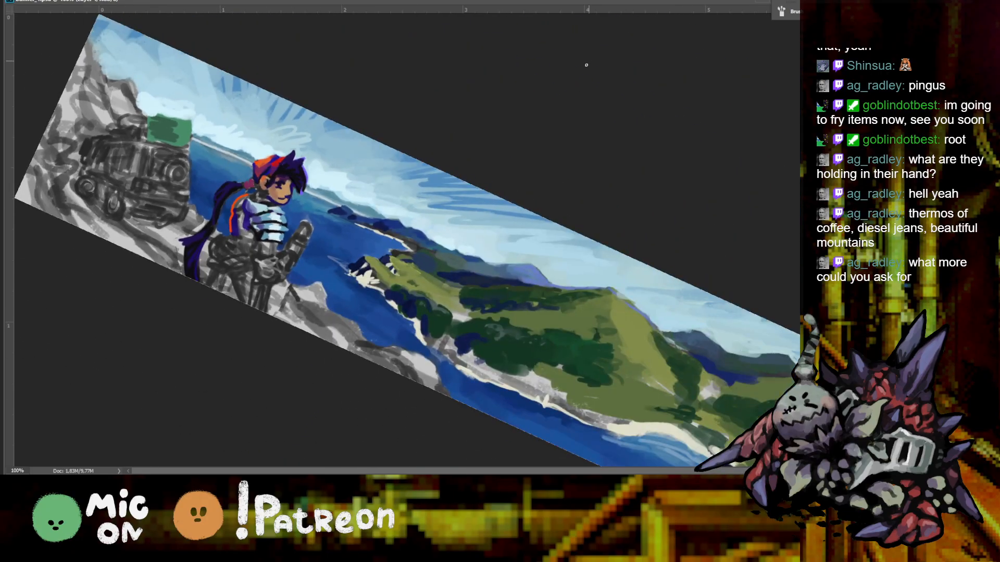
Rotate the canvas back and paint orange highlight strokes along the outer edge of the upper ponytail
key(r)
drag(510, 289, 522, 240)
key(ctrl+plus)
key(ctrl+plus)
mouse_move(249, 245)
mouse_down()
mouse_move(412, 264)
mouse_move(585, 175)
mouse_up()
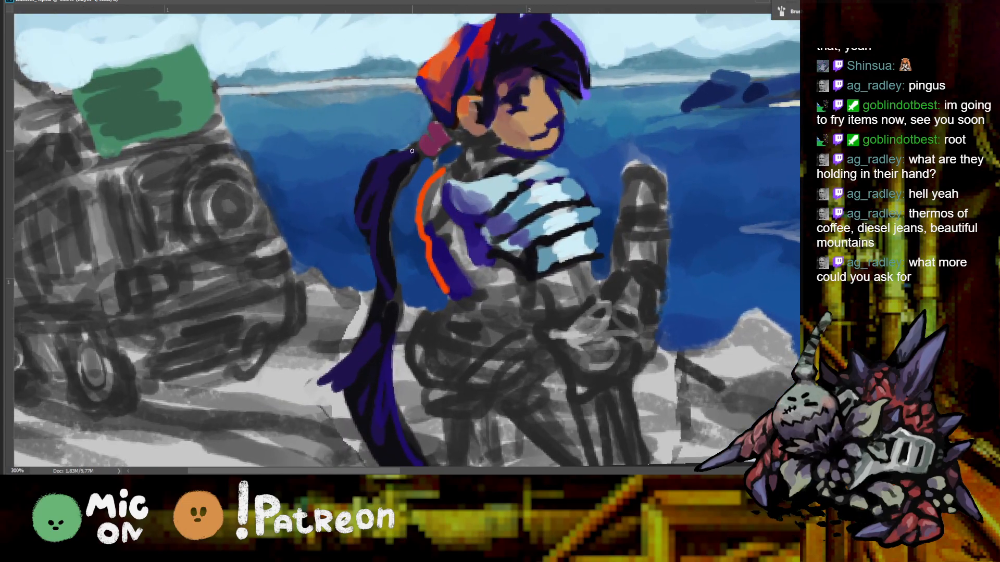
drag(395, 156, 360, 207)
key(ctrl+minus)
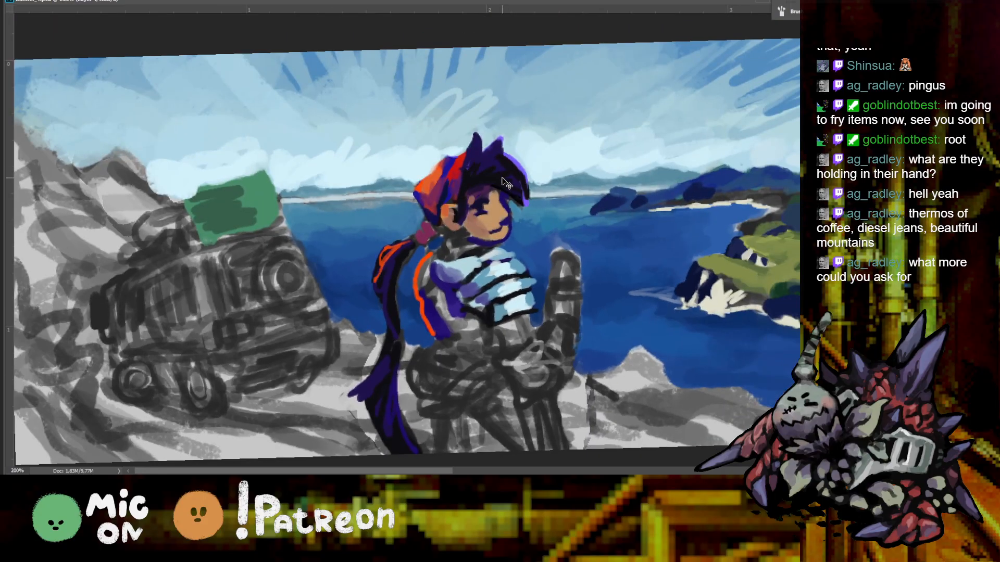
key(ctrl+minus)
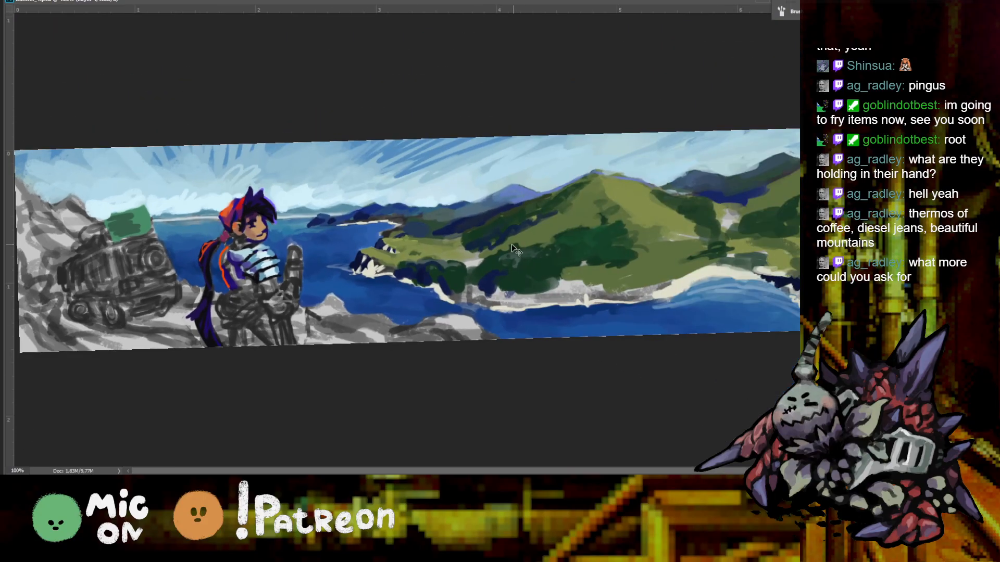
key(ctrl+plus)
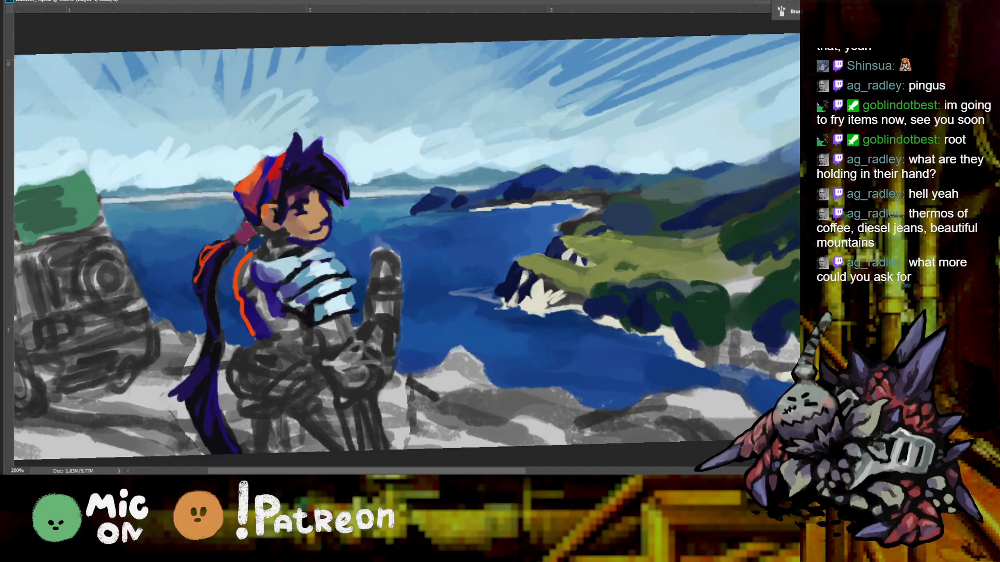
Block in the character's hip in olive green, adding a purple shadow around its lower edge and a small black patch
mouse_move(345, 309)
mouse_down()
mouse_move(334, 323)
mouse_move(343, 341)
mouse_up()
key(ctrl+minus)
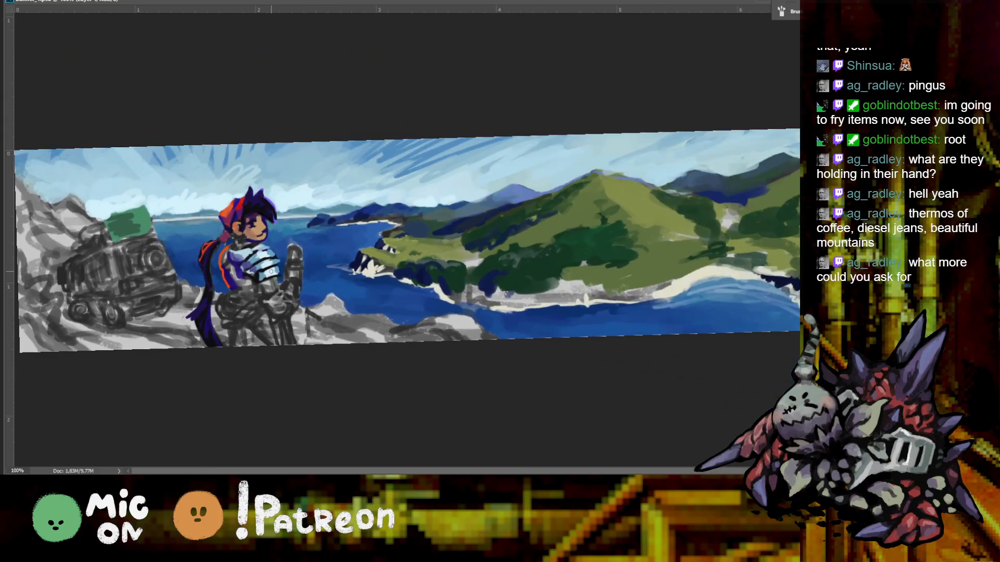
click(669, 203)
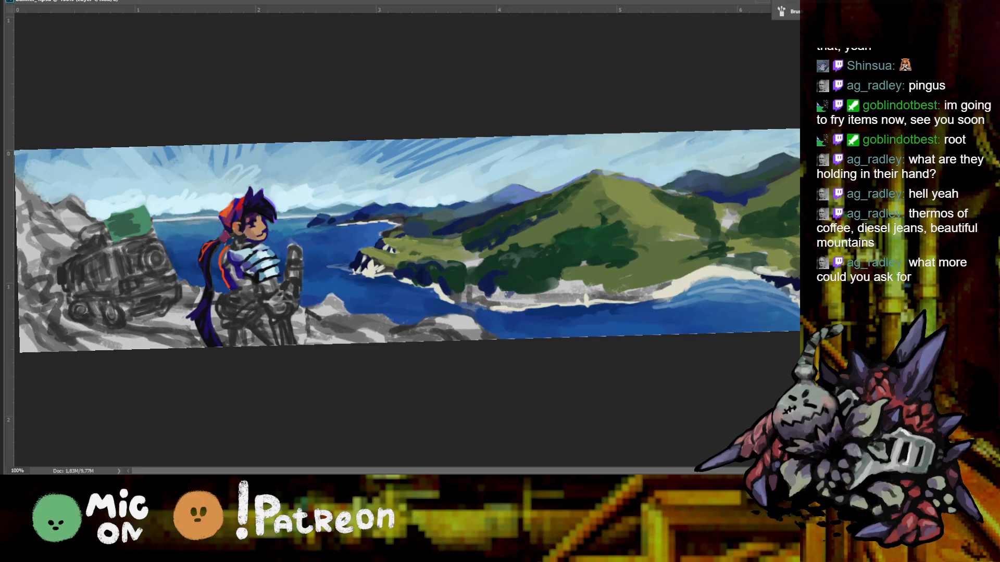
mouse_move(237, 299)
mouse_down()
mouse_move(227, 315)
mouse_move(241, 311)
mouse_move(231, 303)
mouse_up()
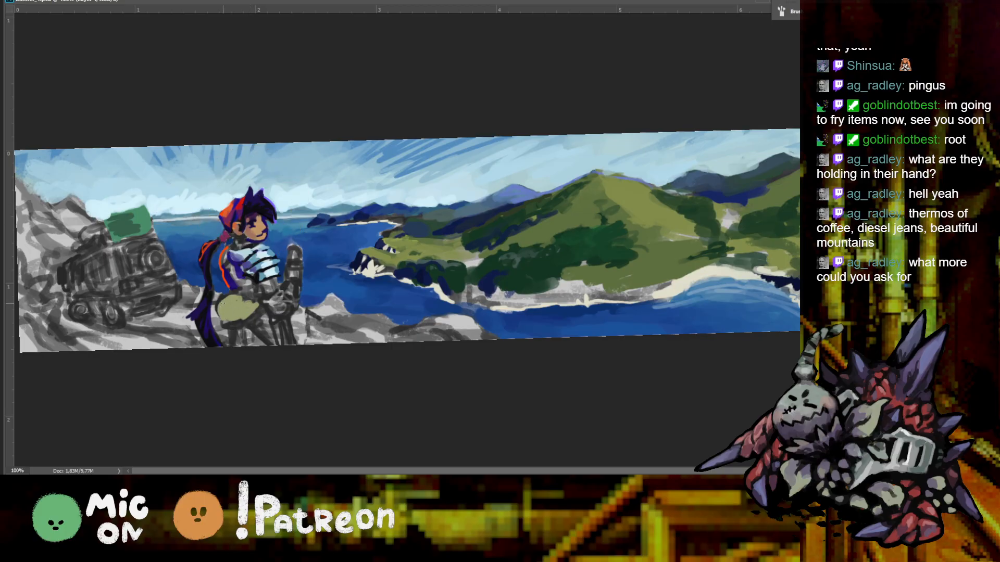
drag(227, 309, 225, 313)
drag(223, 318, 236, 317)
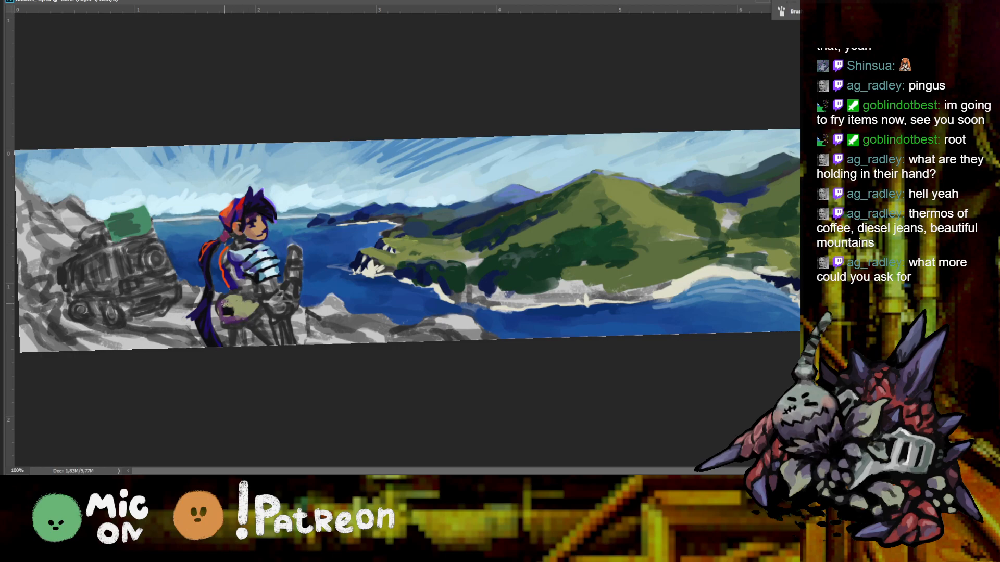
Paint over the grey upright object above the character's hand with the blue of the sea
scroll(251, 256, down, 2)
scroll(251, 256, up, 4)
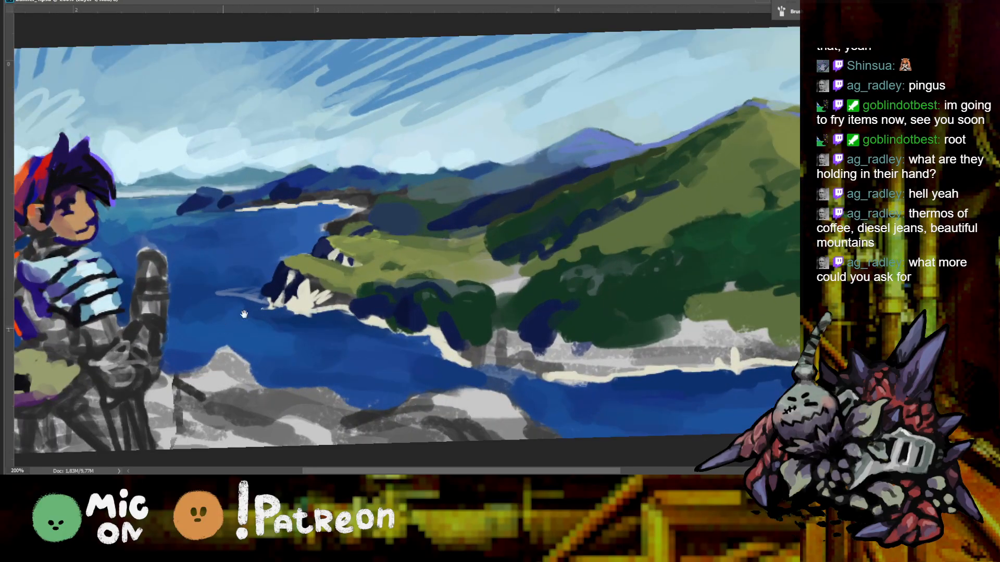
drag(389, 234, 411, 235)
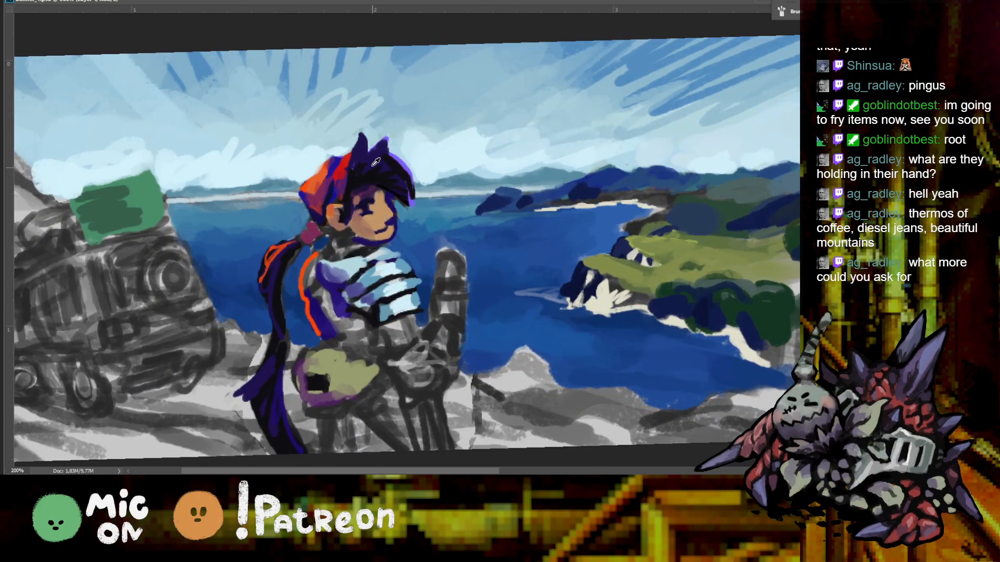
scroll(312, 381, down, 3)
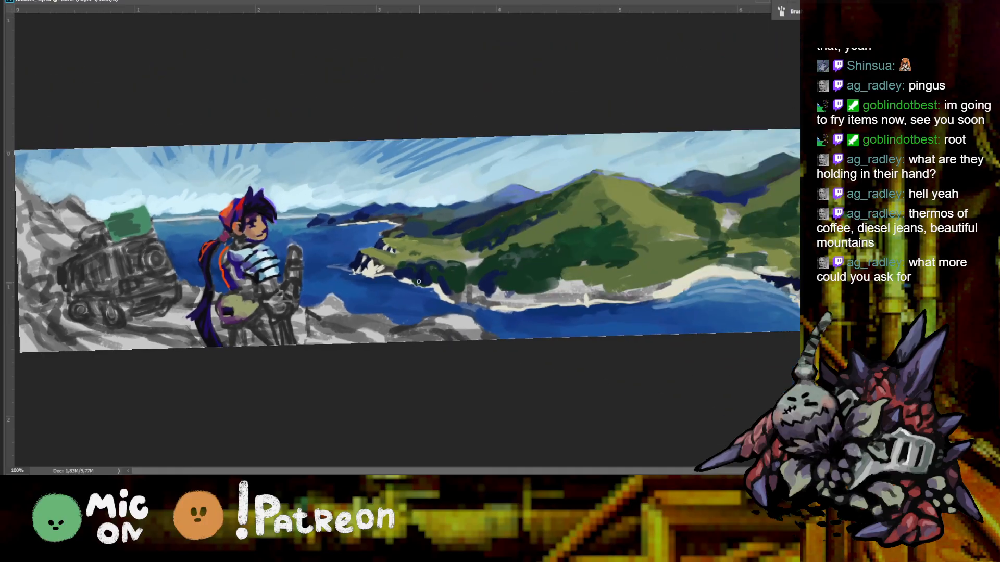
scroll(449, 244, up, 3)
drag(449, 244, 462, 243)
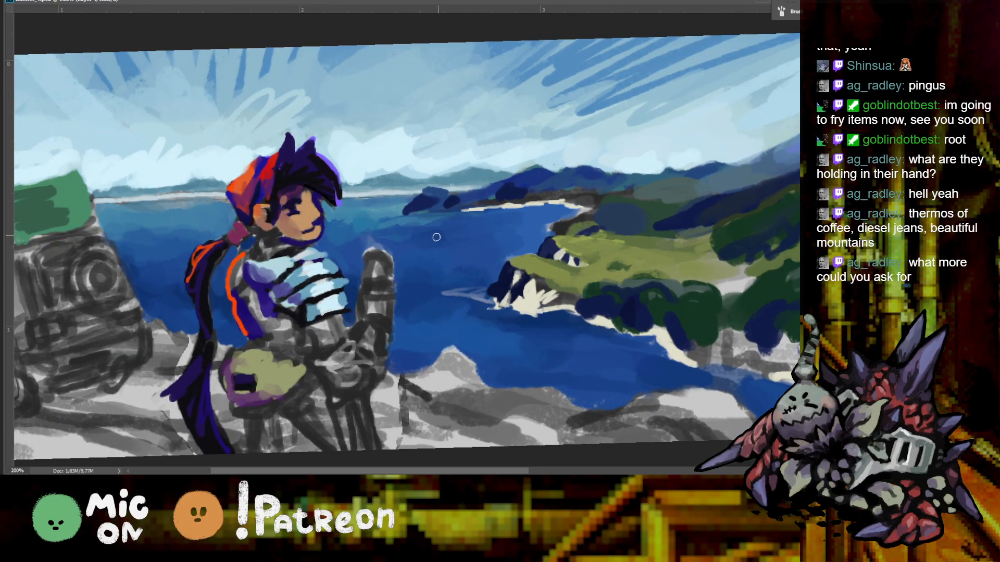
scroll(438, 236, down, 2)
scroll(391, 252, up, 2)
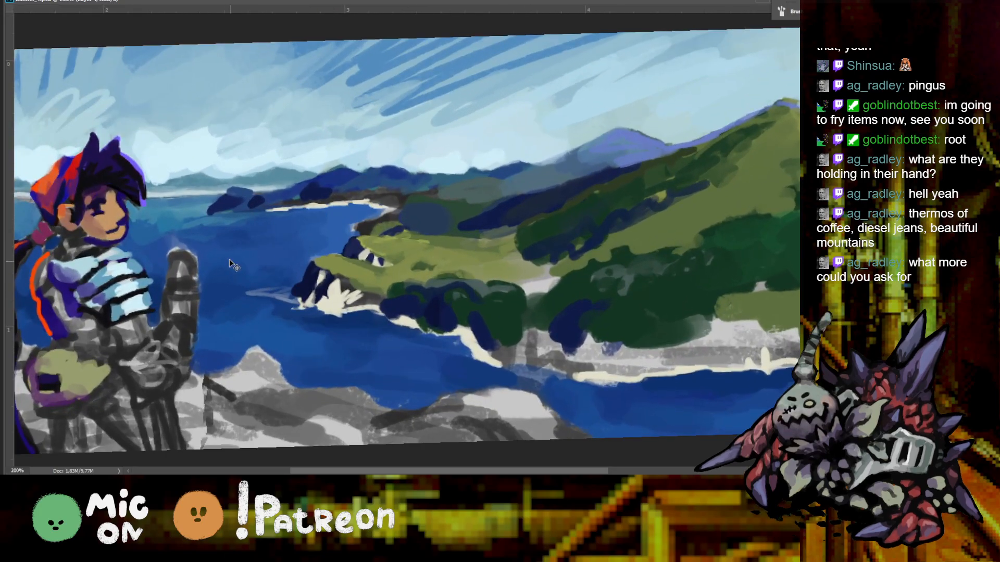
scroll(310, 262, down, 2)
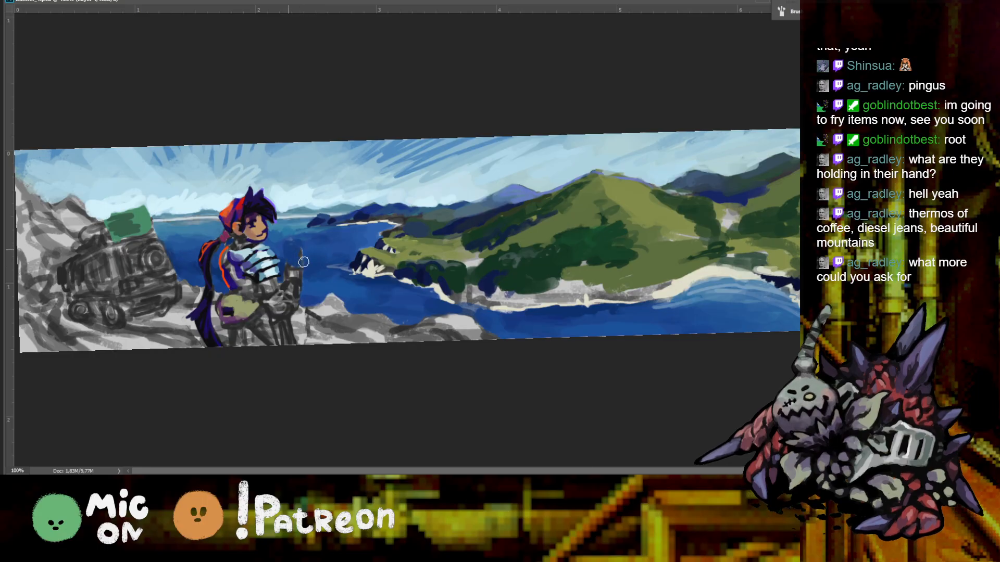
key(ctrl+plus)
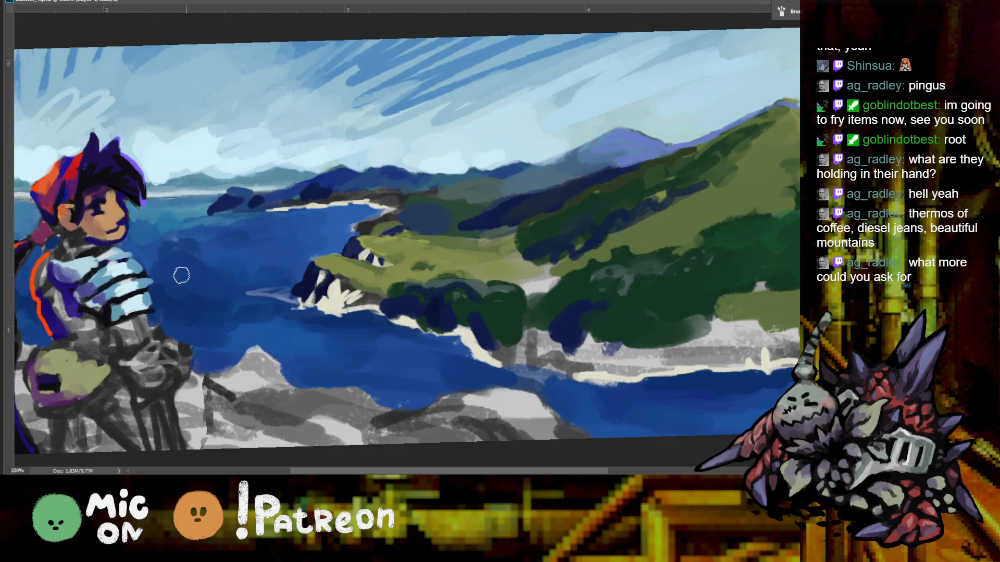
key(ctrl+minus)
key(ctrl+plus)
key(ctrl+minus)
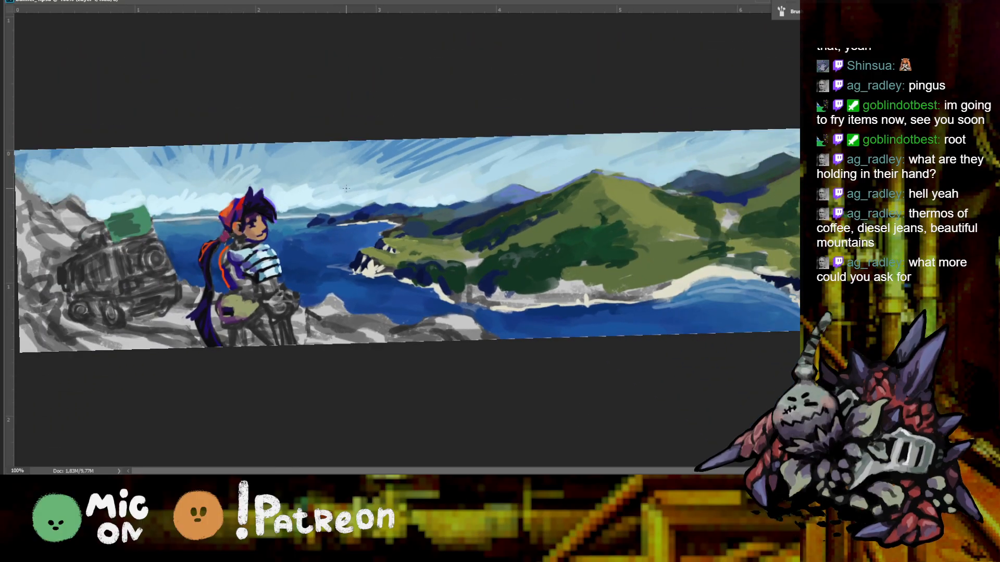
Sample the orange skin tone and repaint the character's ear with a cleaner shape
key(ctrl+plus)
drag(245, 252, 431, 253)
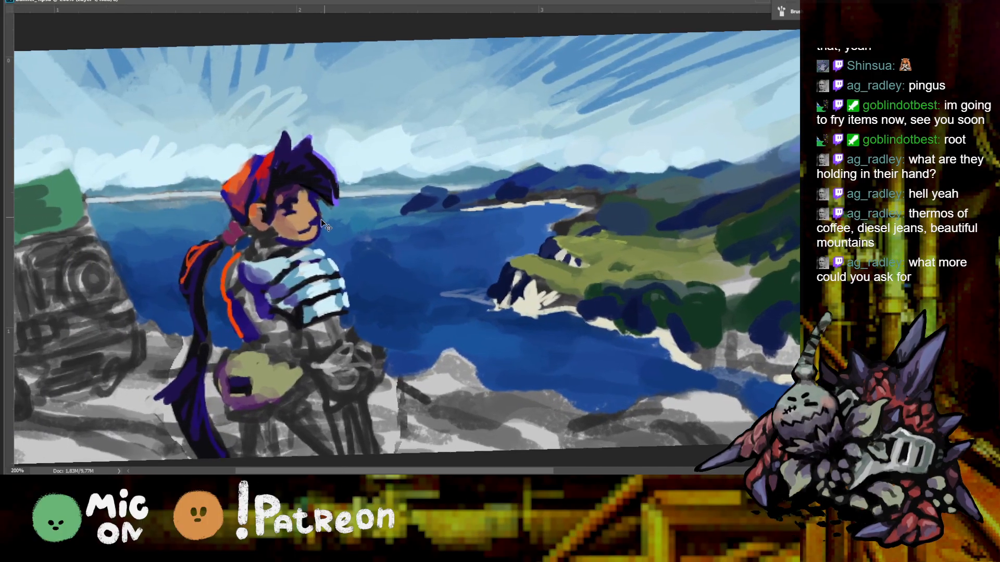
key(ctrl+plus)
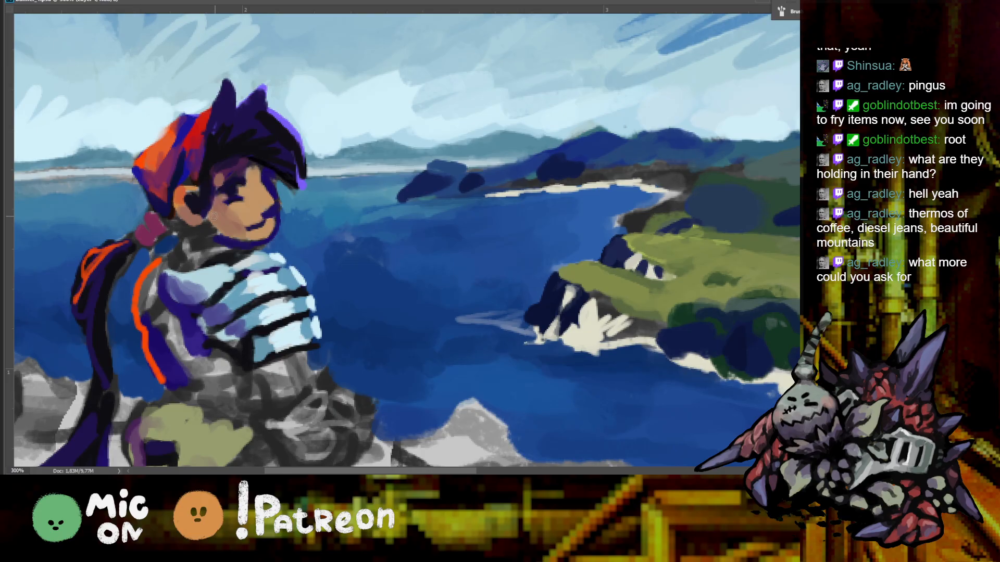
alt+click(180, 197)
drag(178, 204, 196, 190)
Sample the dark purple of the hair and cover the black strokes across the fringe with it
alt+click(253, 156)
alt+click(221, 153)
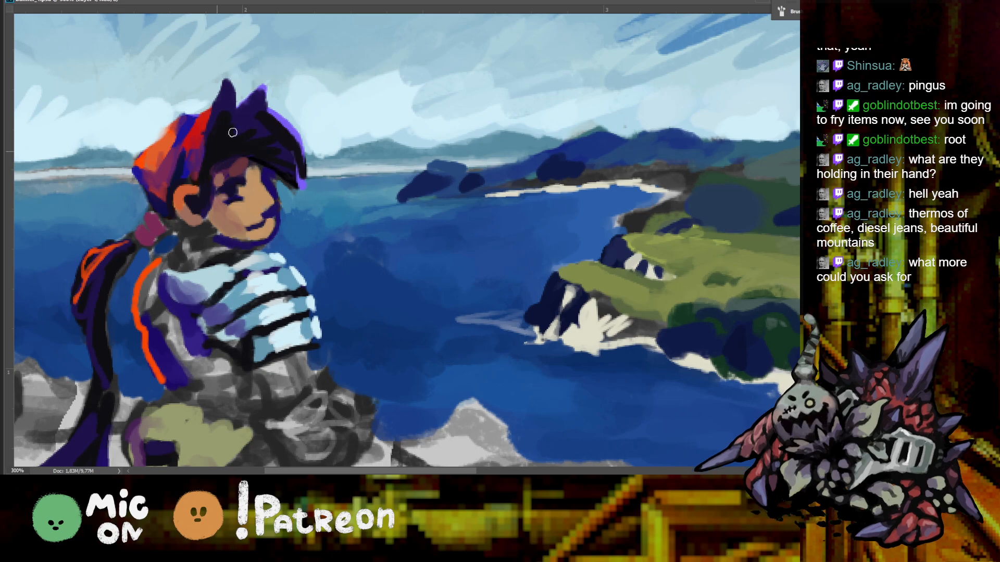
alt+click(243, 118)
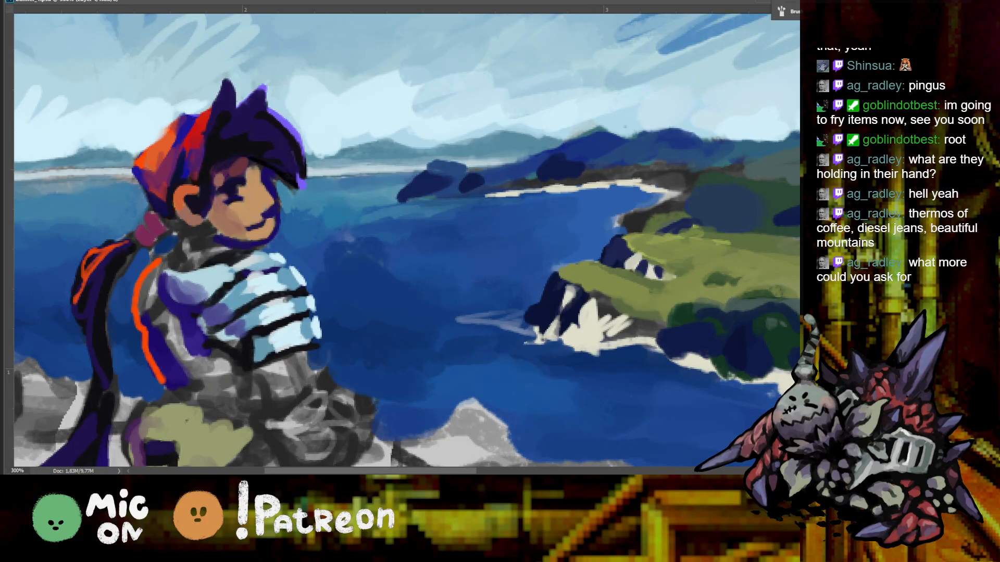
key(ctrl+minus)
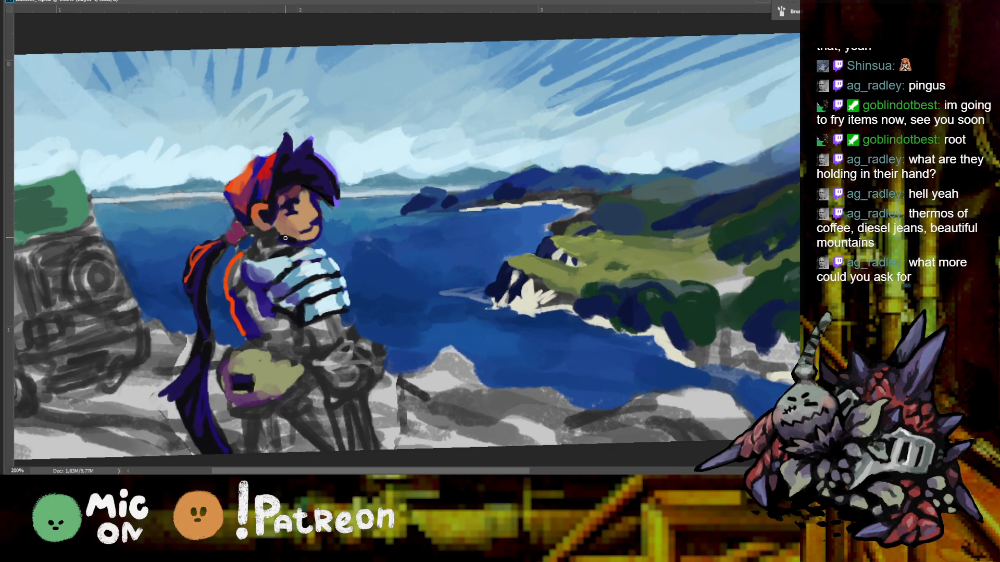
key(h)
drag(293, 178, 467, 187)
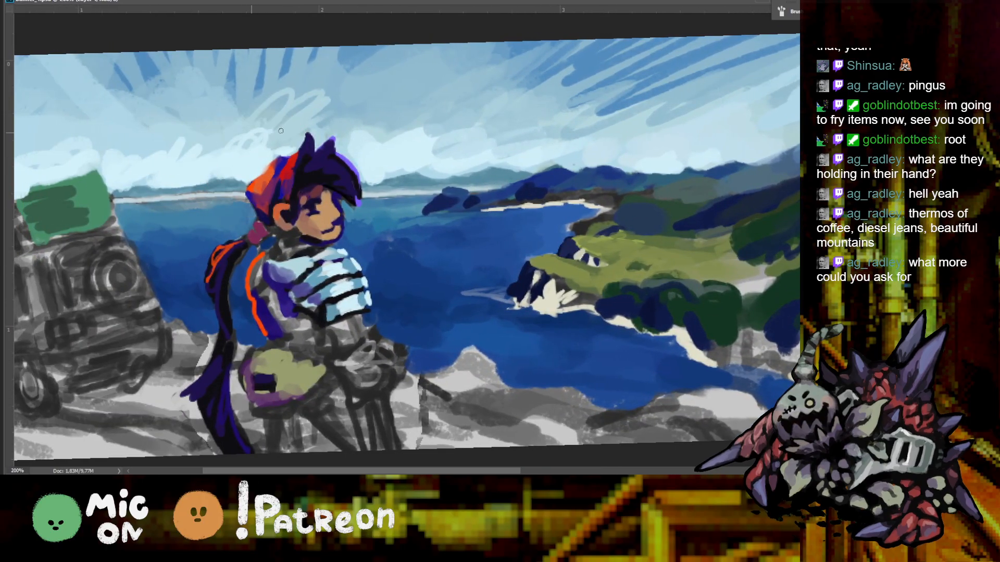
Adjust the brush size, sample the pale cloud colour and paint looping cloud strokes in the sky above the horizon
key(ctrl+minus)
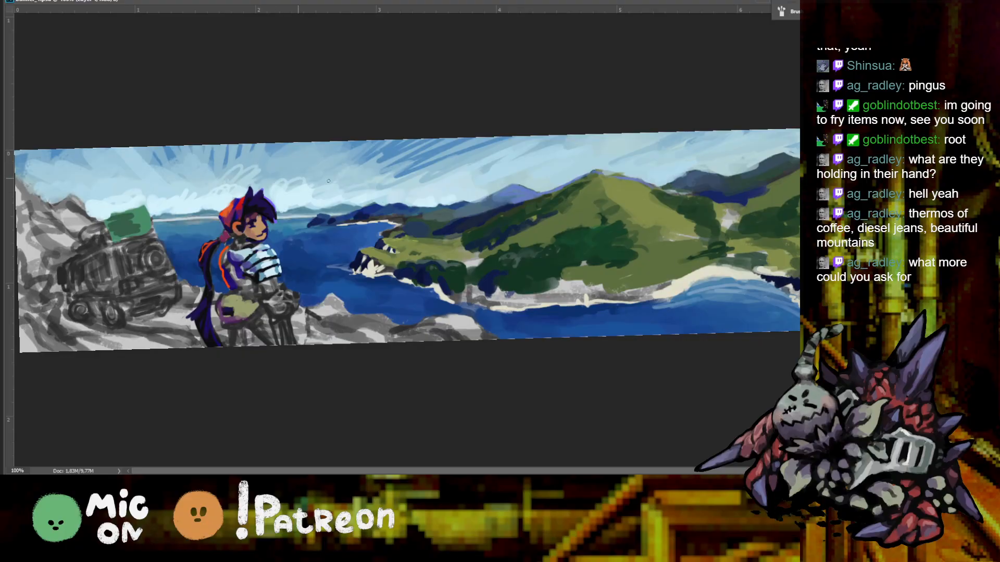
key(ctrl+minus)
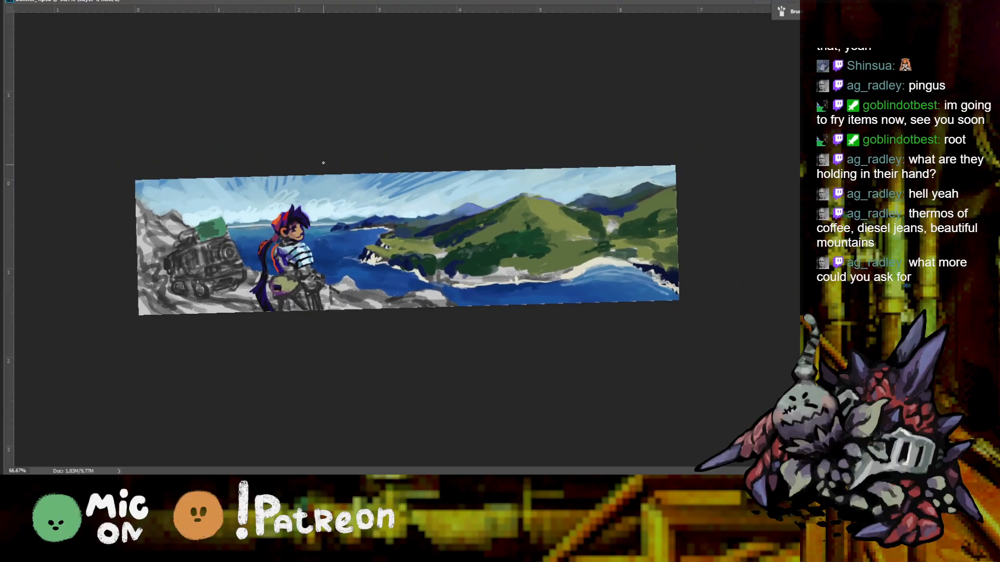
key([)
key([)
key([)
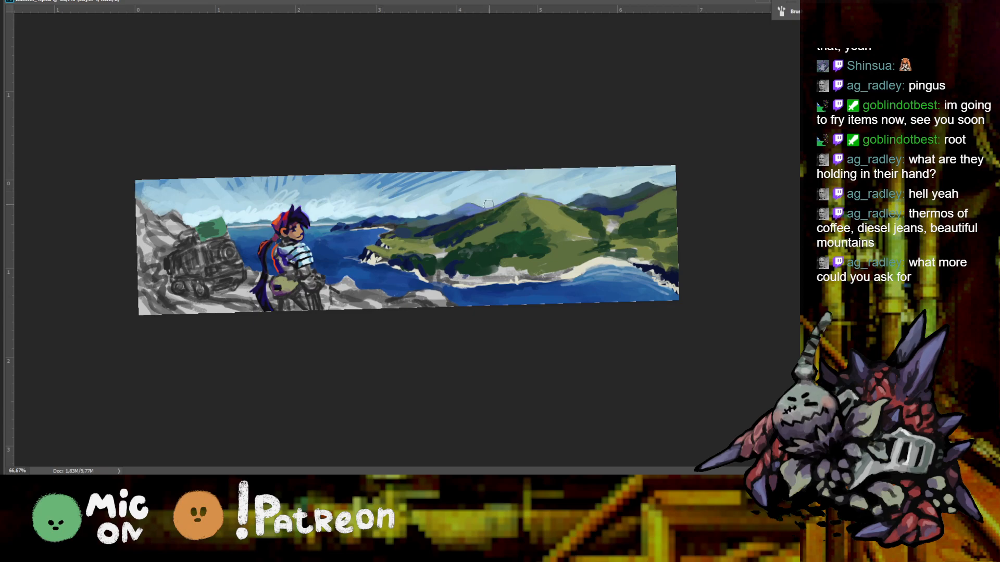
alt+click(371, 209)
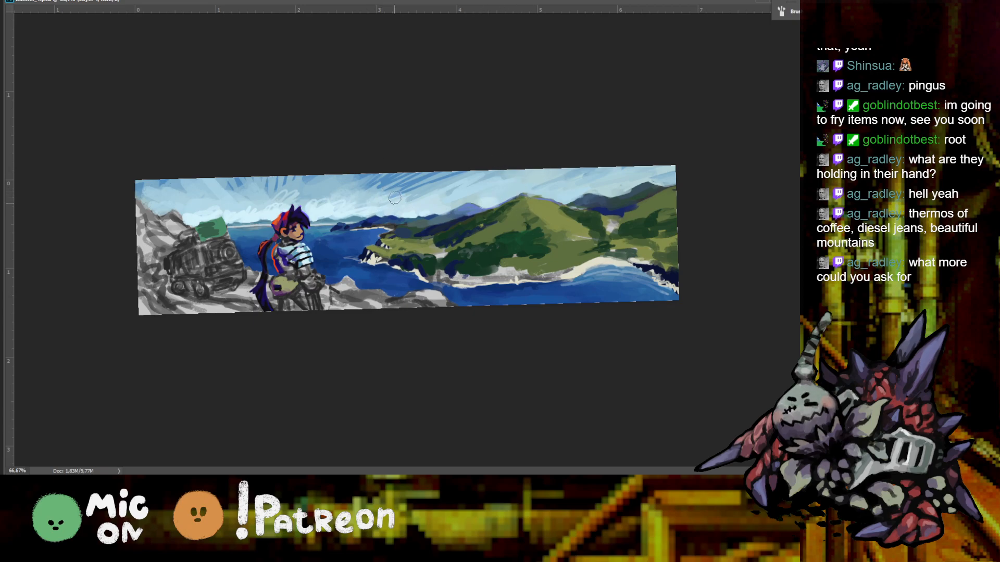
key(ctrl+minus)
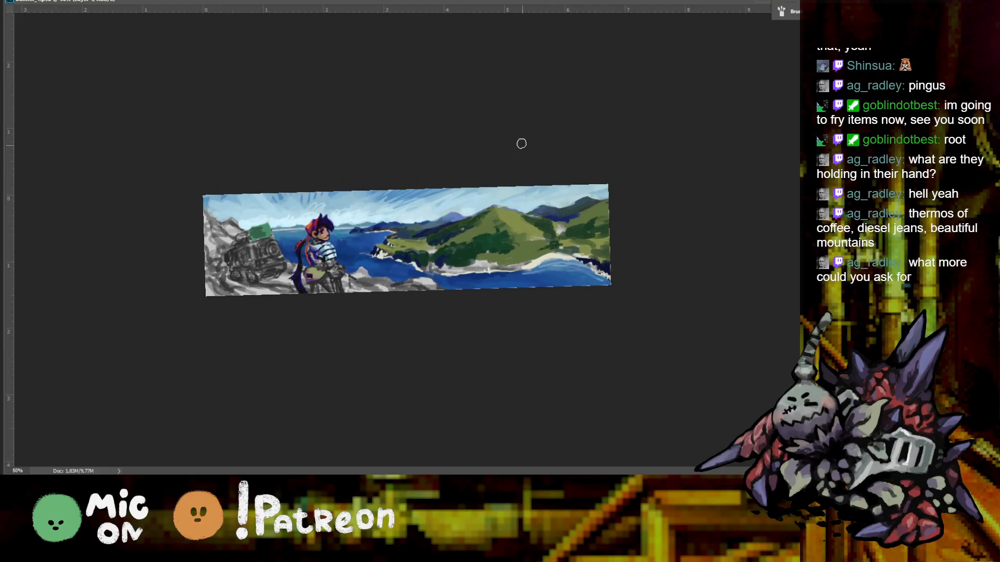
key(ctrl+plus)
key(ctrl+plus)
key(ctrl+plus)
key(ctrl+plus)
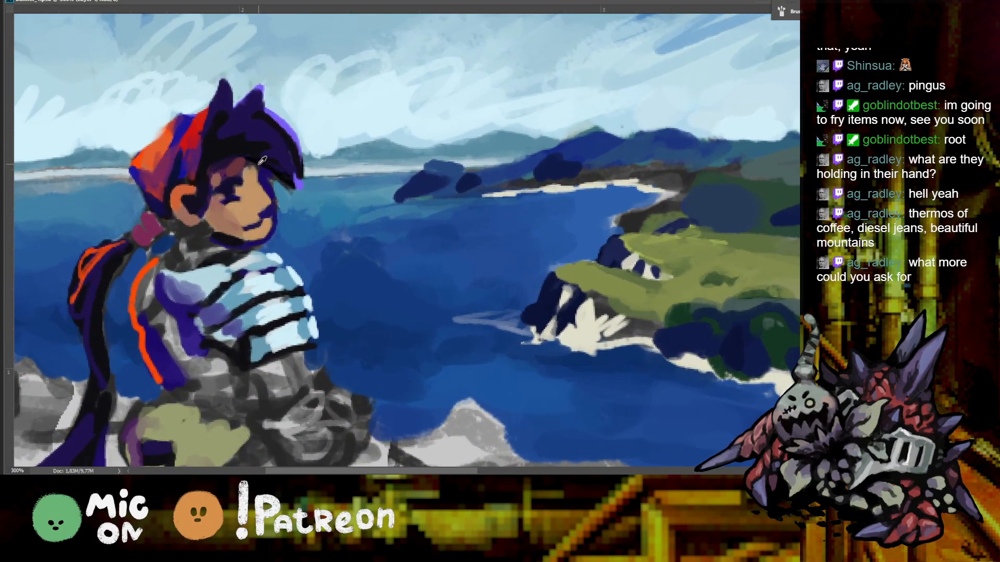
Fill the character's neck and the strip inside the orange back outline with near-black, using a smaller brush
key(bracketleft)
key(bracketleft)
key(bracketleft)
key(bracketleft)
key(bracketleft)
key(bracketleft)
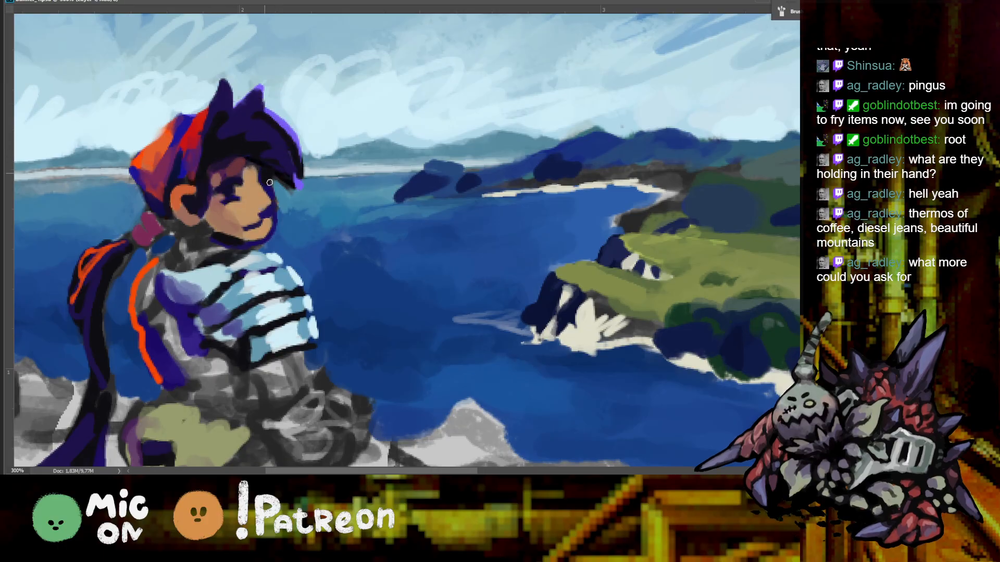
key(ctrl+minus)
key(ctrl+minus)
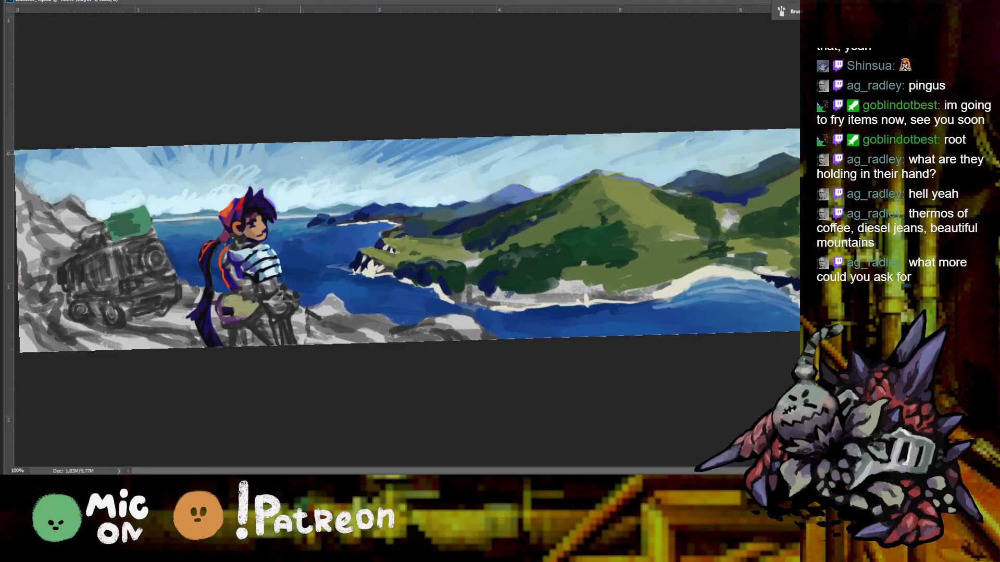
key(ctrl+plus)
drag(57, 219, 390, 220)
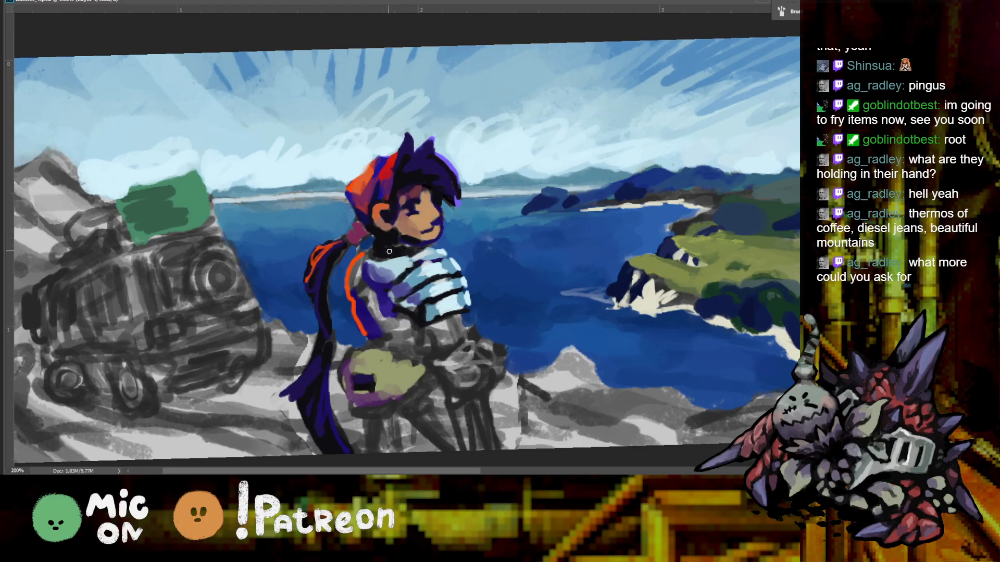
drag(365, 276, 368, 281)
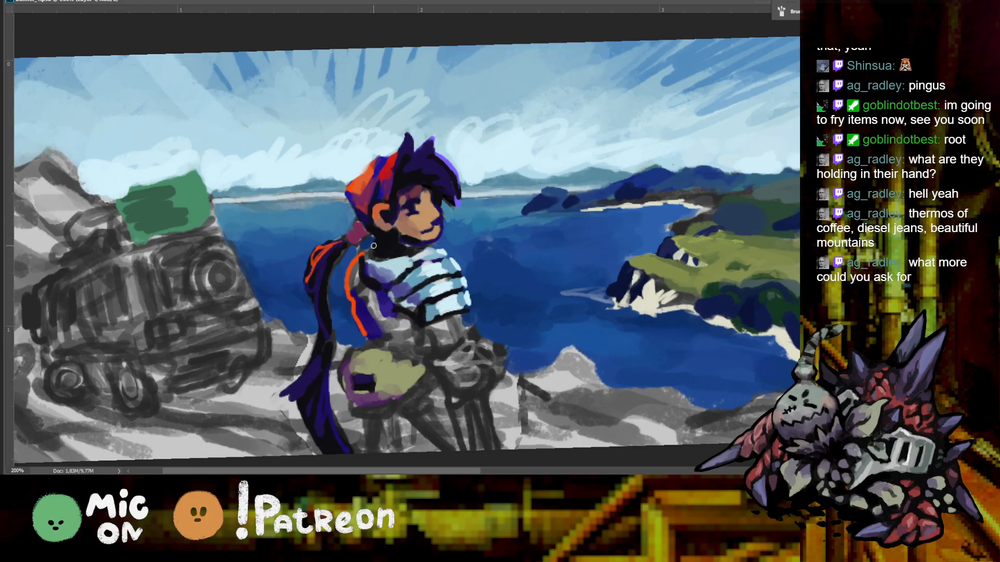
drag(364, 336, 382, 322)
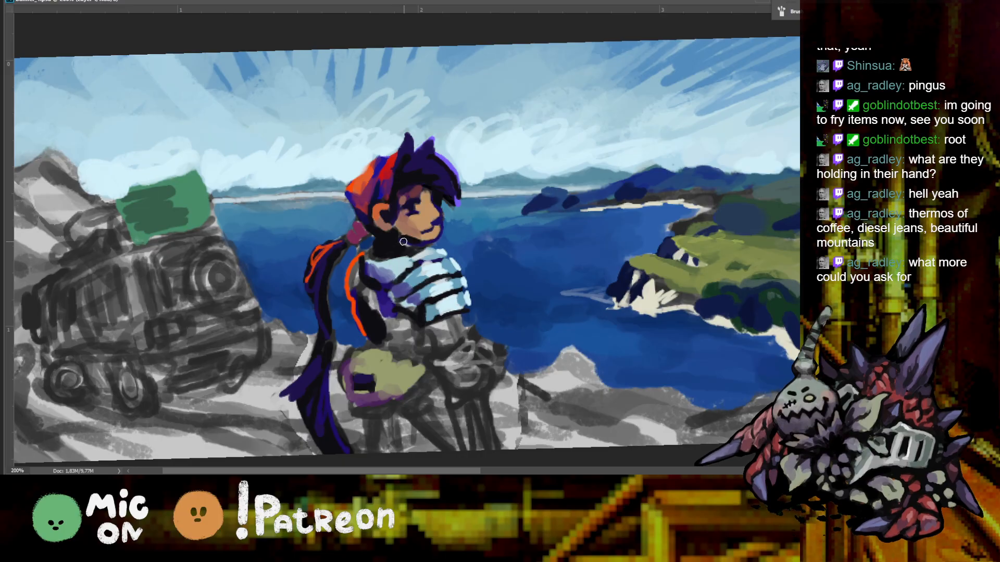
Darken the hair tie at the base of the ponytail and add small orange and pale blue-white bead accents
mouse_move(360, 256)
mouse_down()
mouse_move(359, 282)
mouse_move(393, 247)
mouse_move(346, 282)
mouse_move(361, 237)
mouse_up()
key(ctrl+z)
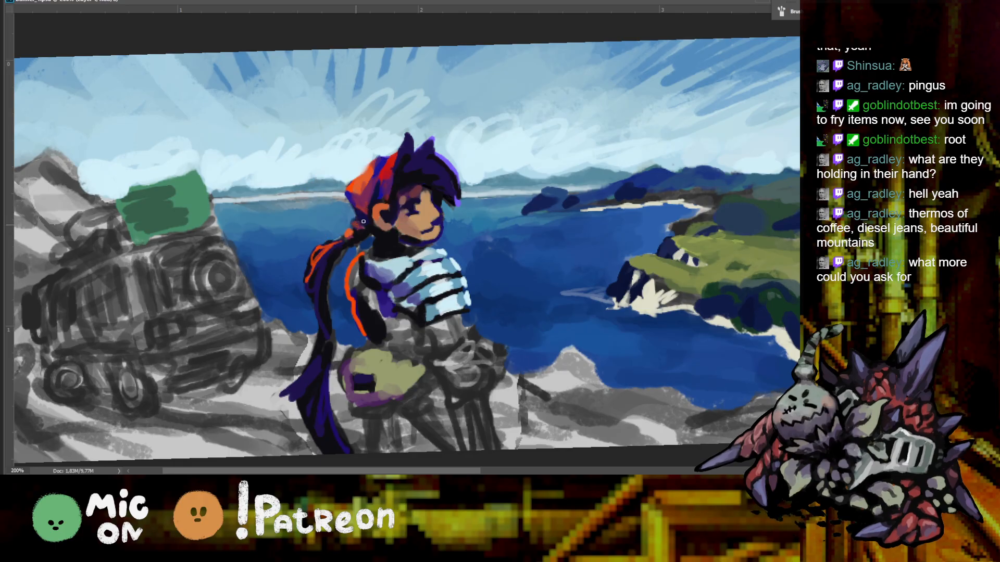
key(h)
drag(361, 223, 402, 224)
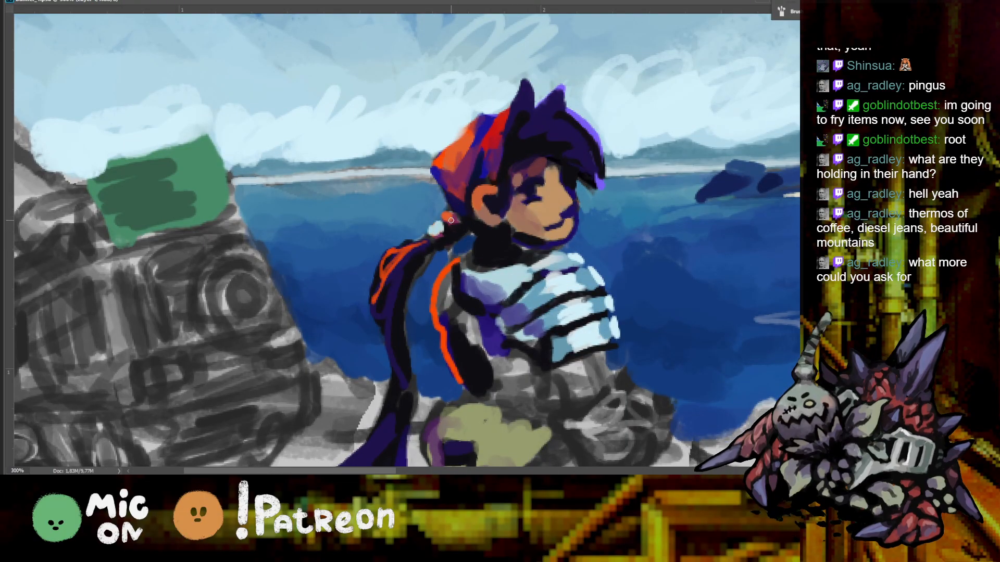
key(ctrl+minus)
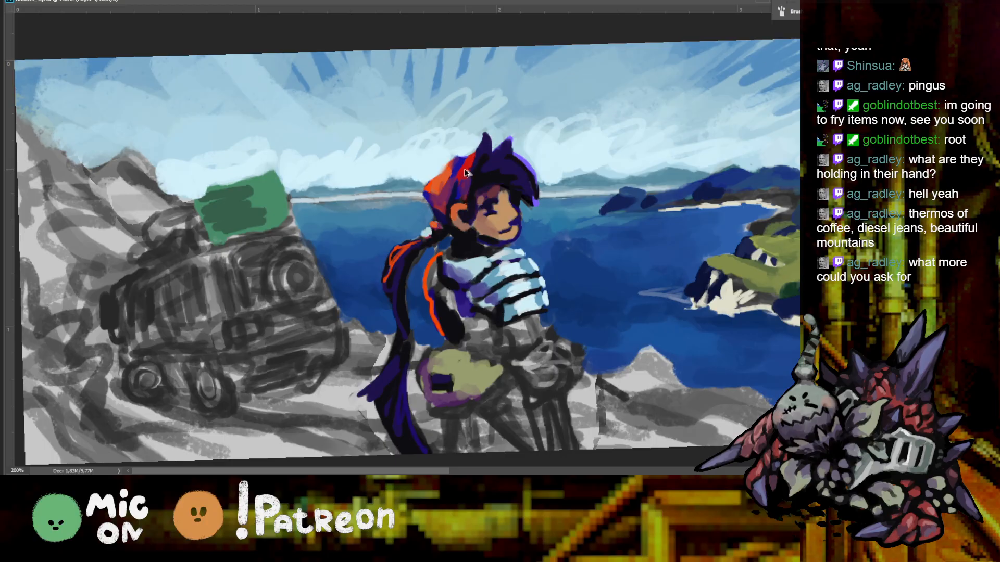
key(ctrl+plus)
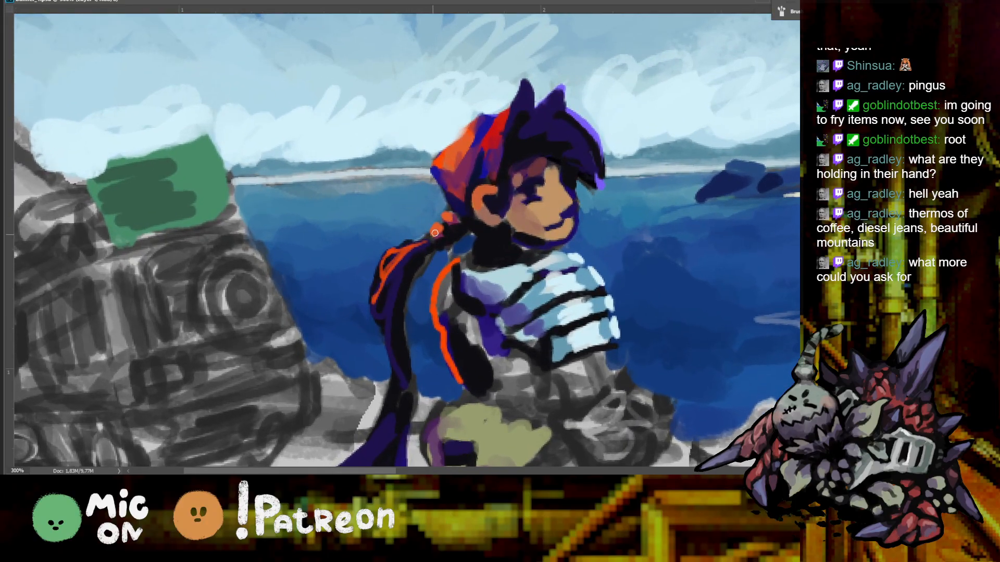
key(ctrl+minus)
key(ctrl+minus)
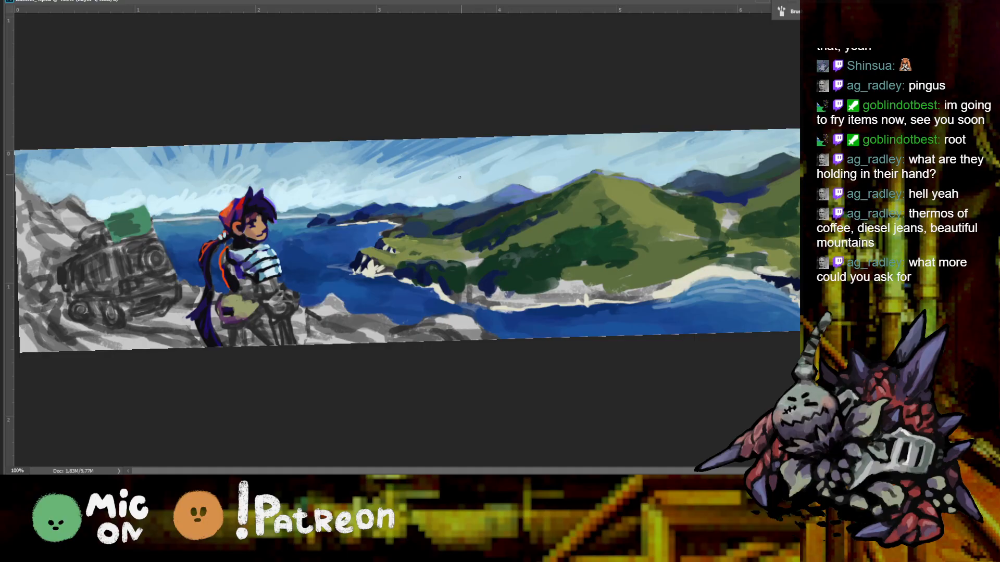
key(ctrl+plus)
key(ctrl+plus)
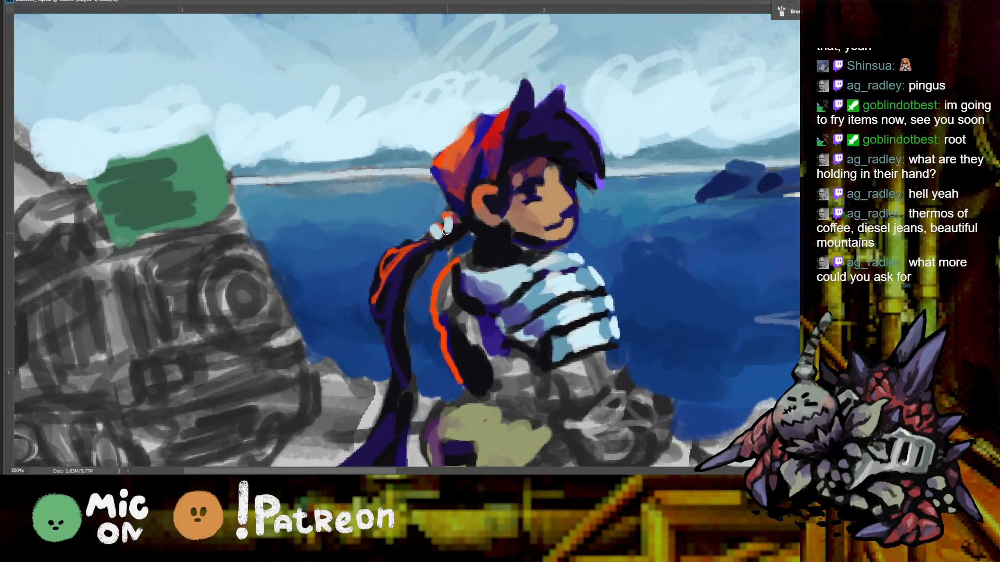
key(ctrl+minus)
key(ctrl+minus)
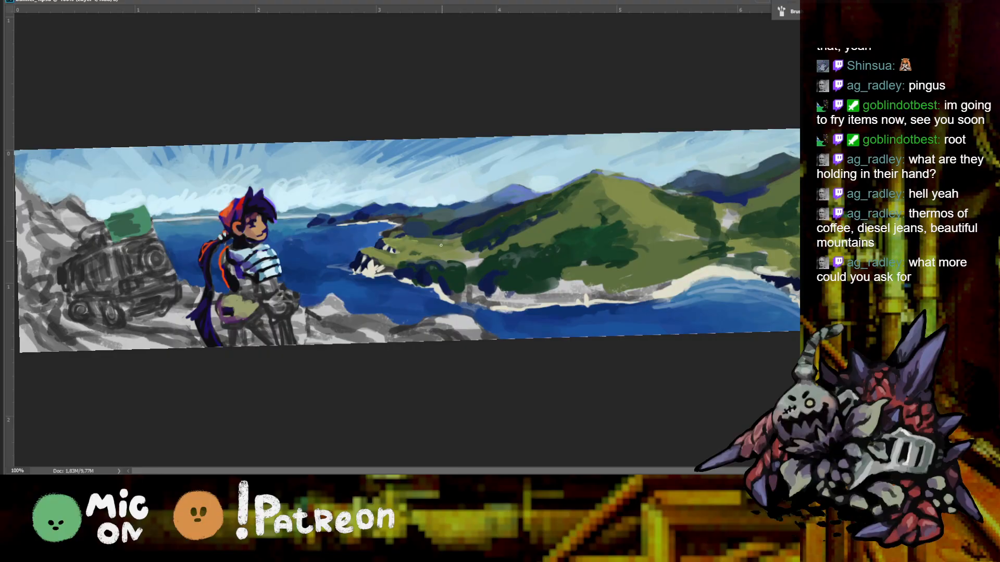
Paint bright violet highlights on the character's fringe and along the lower end of the ponytail
key(ctrl+plus)
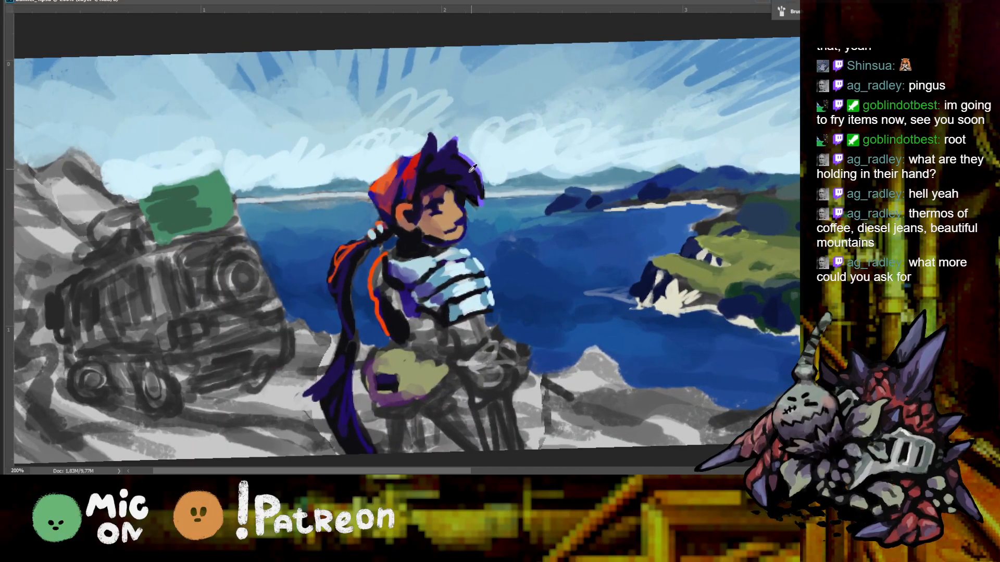
key(ctrl+z)
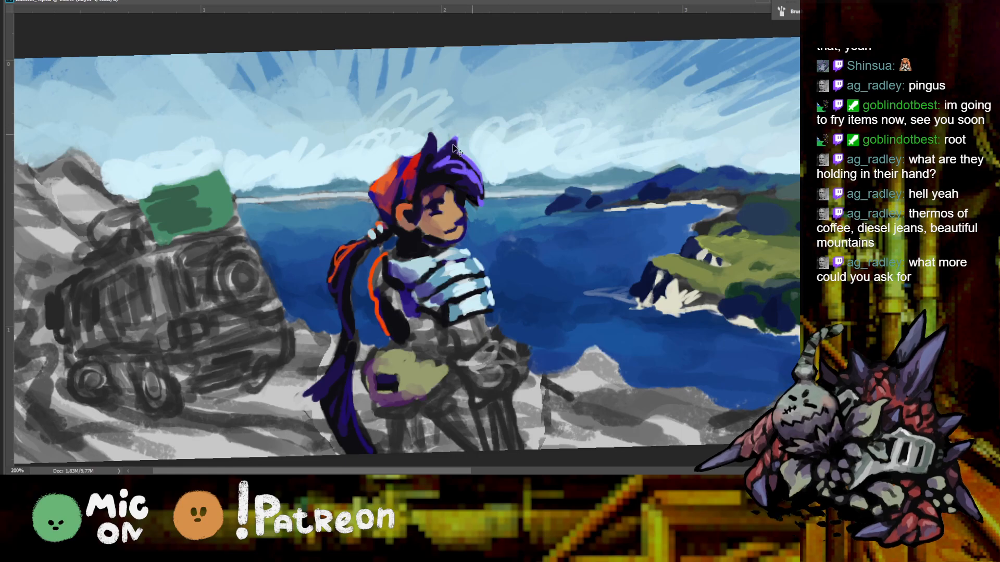
mouse_move(336, 363)
mouse_down()
mouse_move(328, 398)
mouse_move(338, 392)
mouse_move(359, 441)
mouse_up()
key(ctrl+minus)
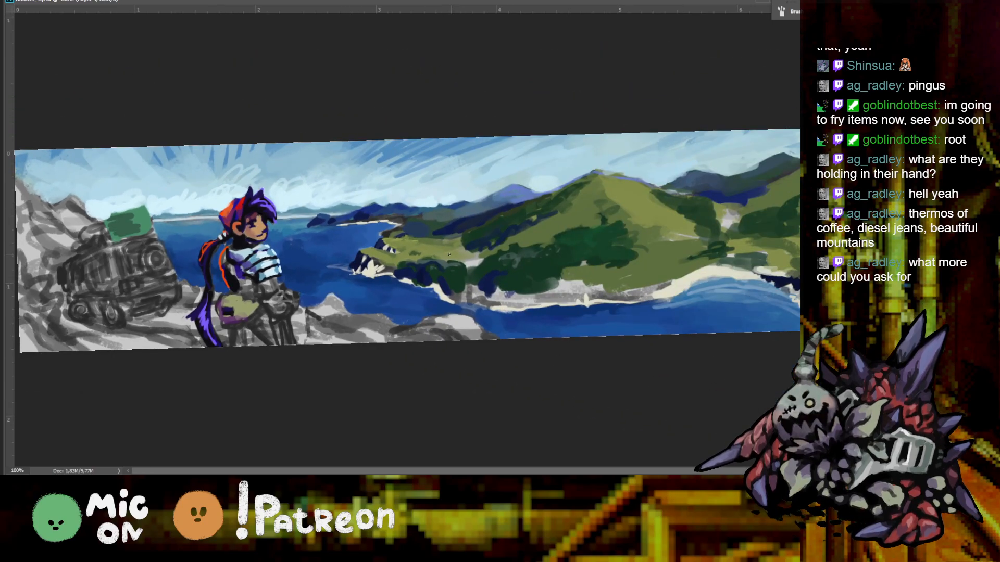
key(ctrl+plus)
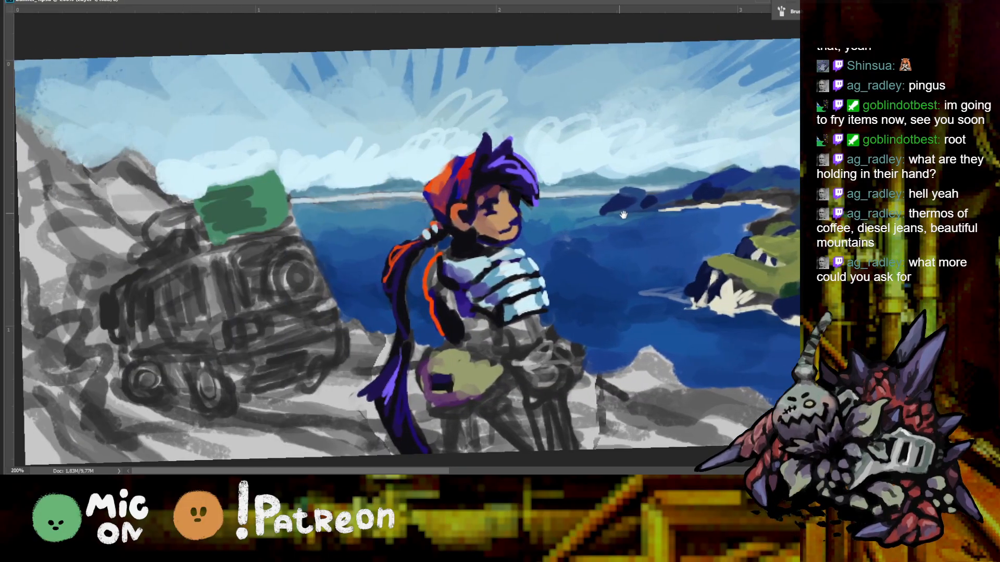
drag(387, 387, 395, 352)
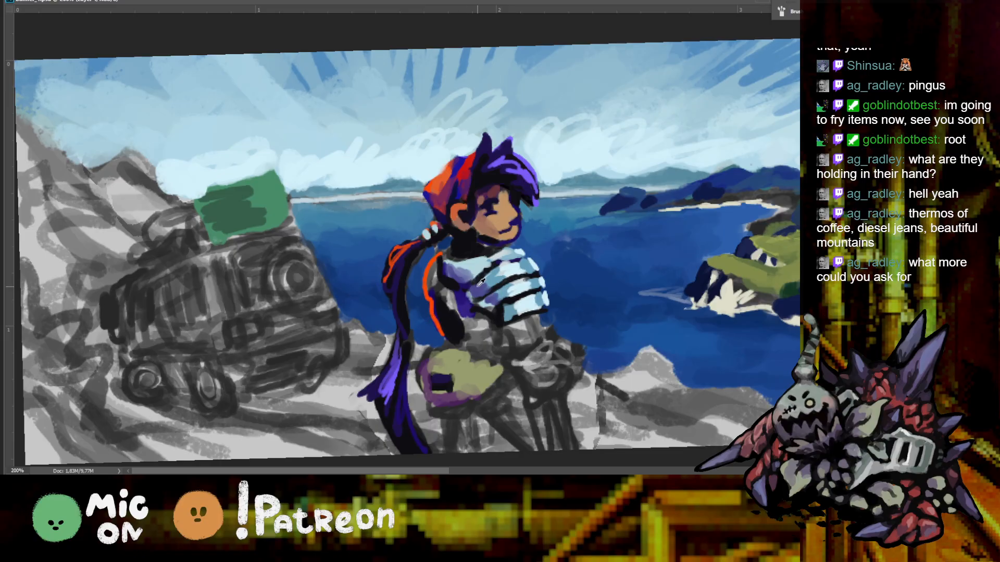
Outline the back of the hip in near-black and paint the rear leg muted purple with dark edges
mouse_move(464, 342)
mouse_down()
mouse_move(440, 350)
mouse_move(420, 378)
mouse_move(439, 419)
mouse_move(468, 413)
mouse_move(456, 415)
mouse_up()
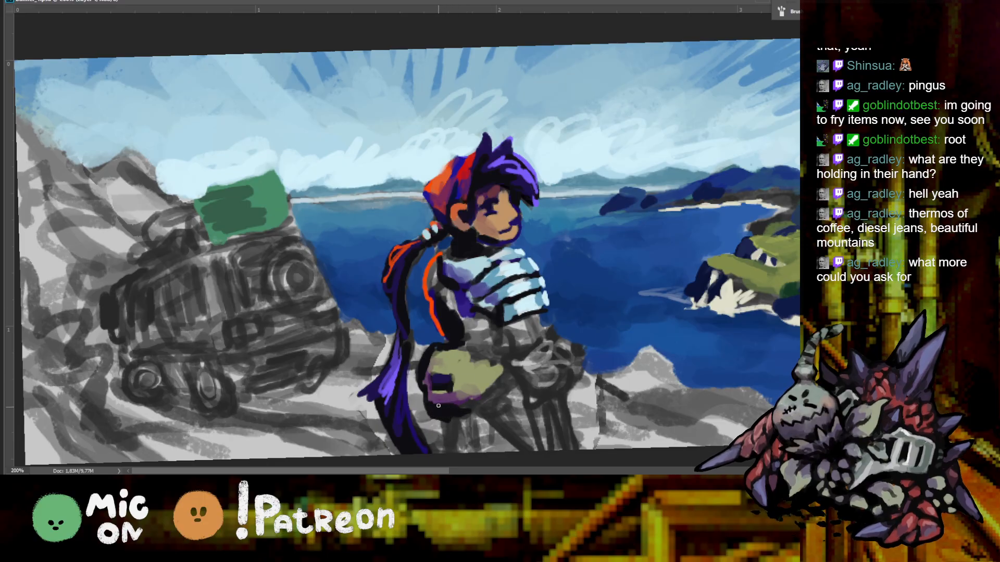
drag(441, 417, 448, 453)
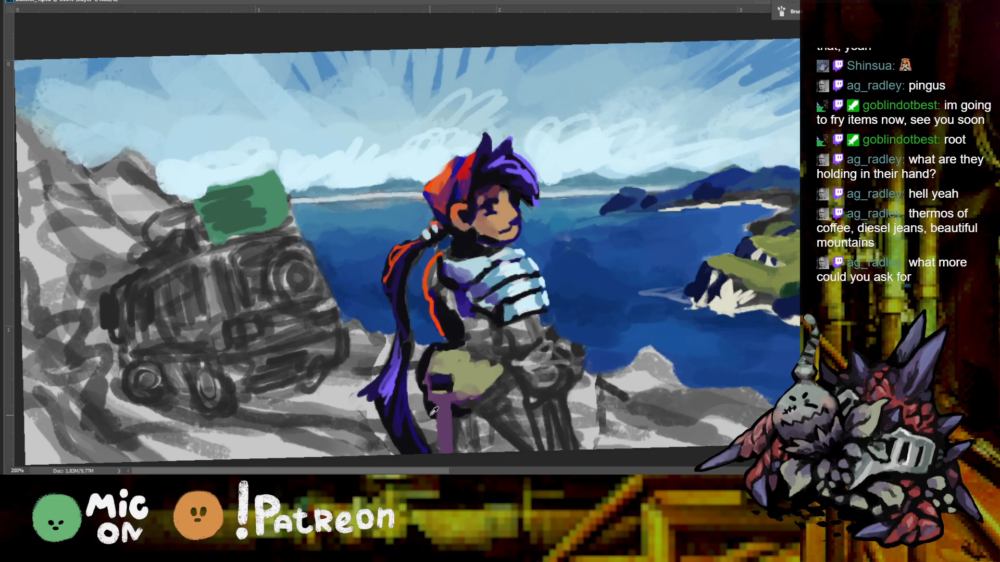
drag(433, 411, 440, 458)
drag(454, 420, 459, 448)
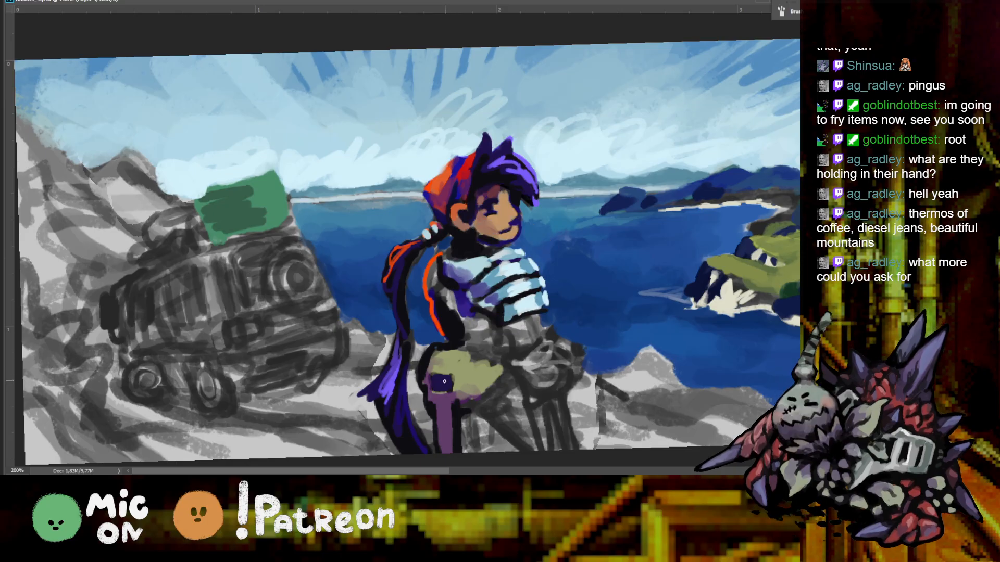
Paint a pale blue-white patch over the dark pocket on the character's hip
click(441, 384)
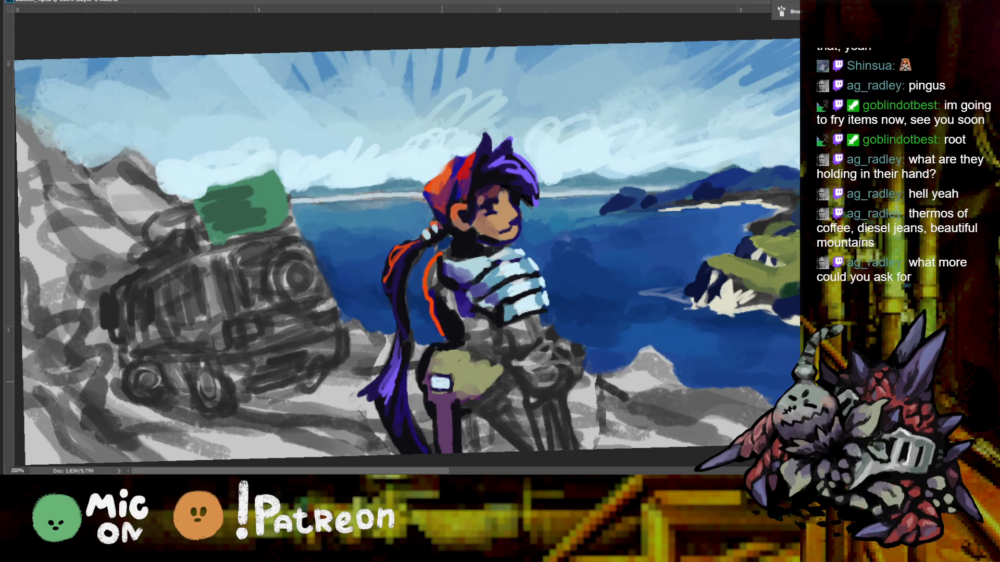
alt+click(438, 384)
key(ctrl+minus)
key(ctrl+plus)
Outline the waist in near-black and shade the front of the thigh and the front legs in dark purple
mouse_move(48, 337)
mouse_down()
mouse_move(298, 337)
mouse_move(336, 348)
mouse_up()
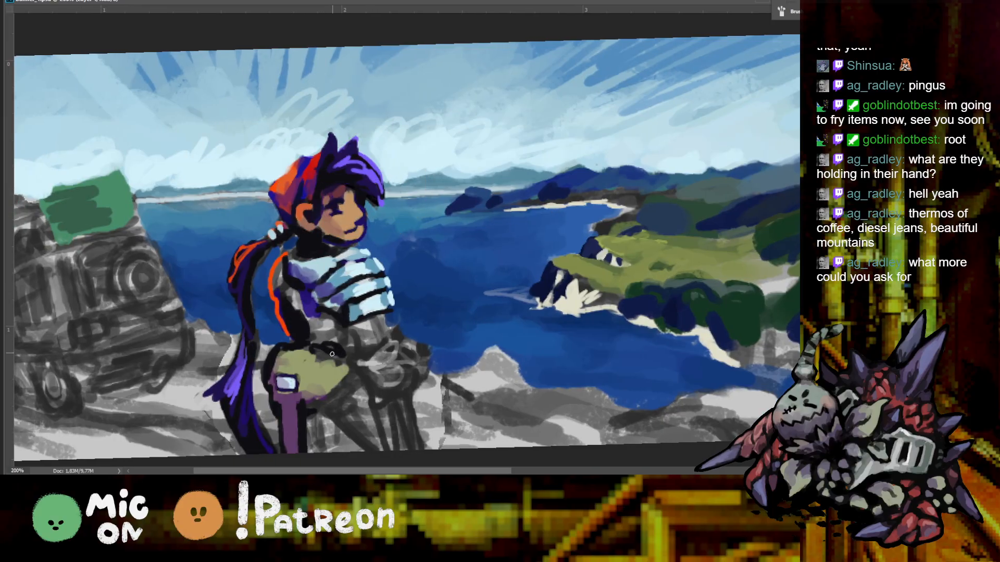
drag(345, 361, 338, 404)
key(ctrl+minus)
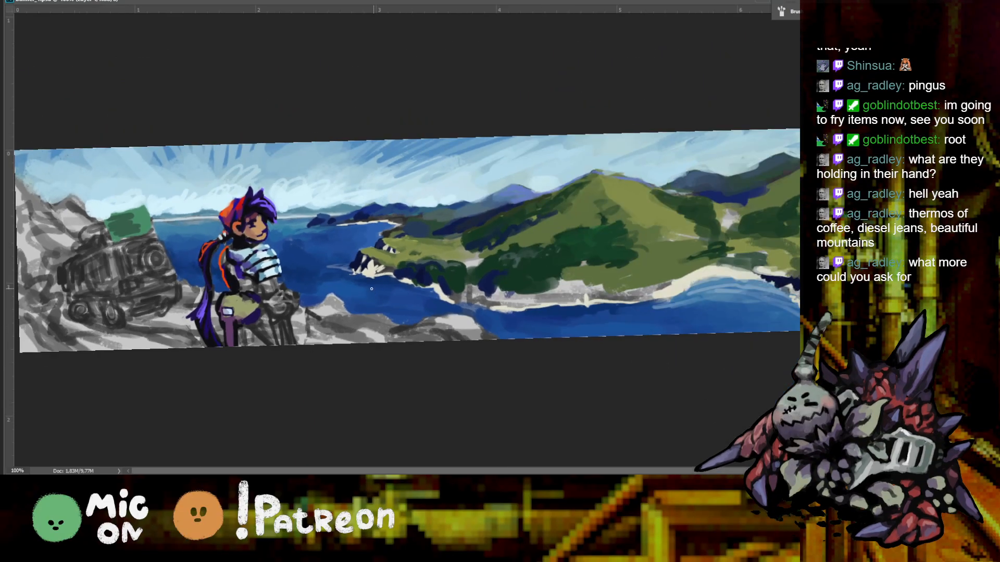
drag(280, 321, 283, 347)
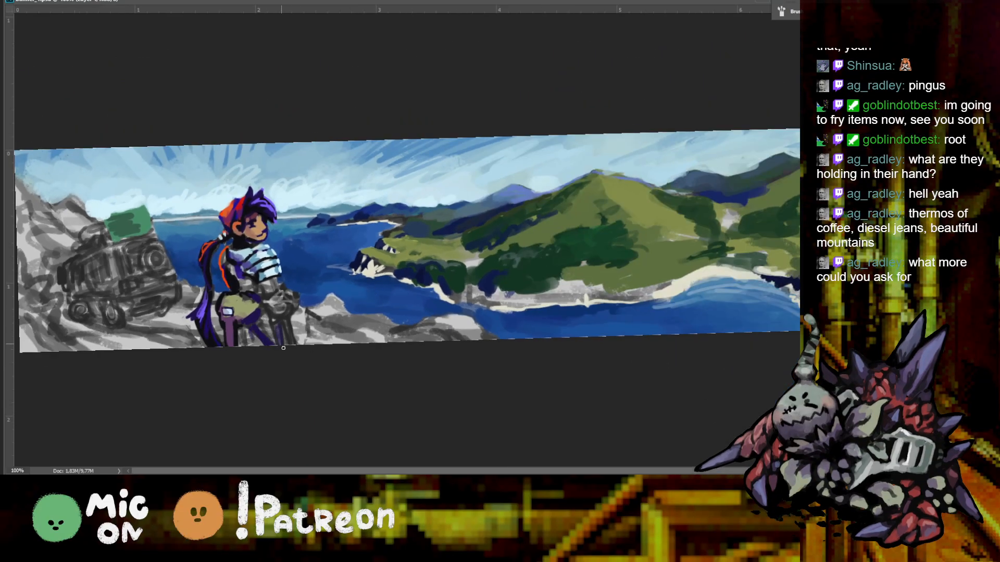
key(ctrl+plus)
drag(284, 256, 509, 258)
key(ctrl+minus)
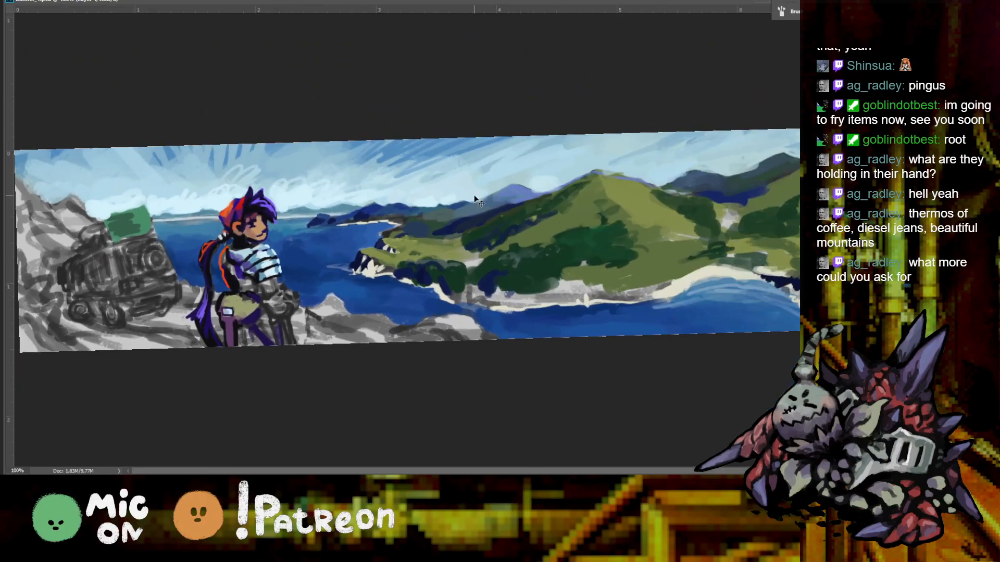
key(ctrl+plus)
drag(257, 219, 548, 219)
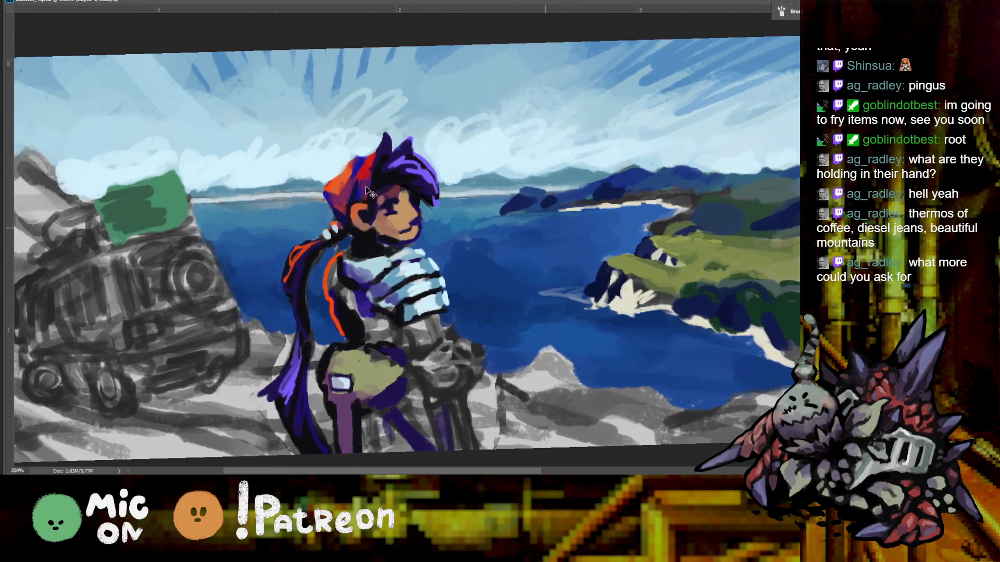
Touch up the character's ear with colours sampled from the bandana and the ear itself
key(ctrl+plus)
alt+click(349, 173)
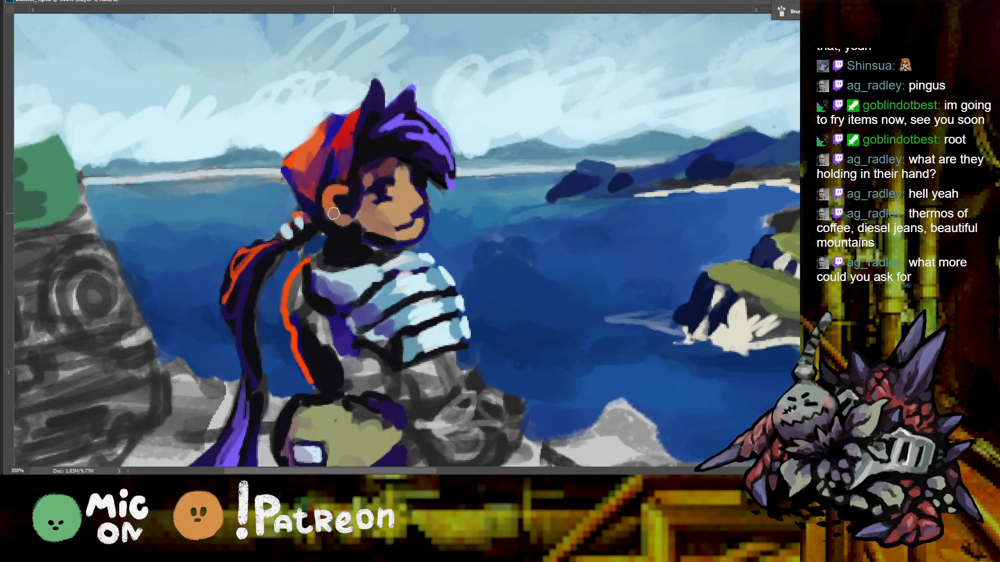
key(ctrl+1)
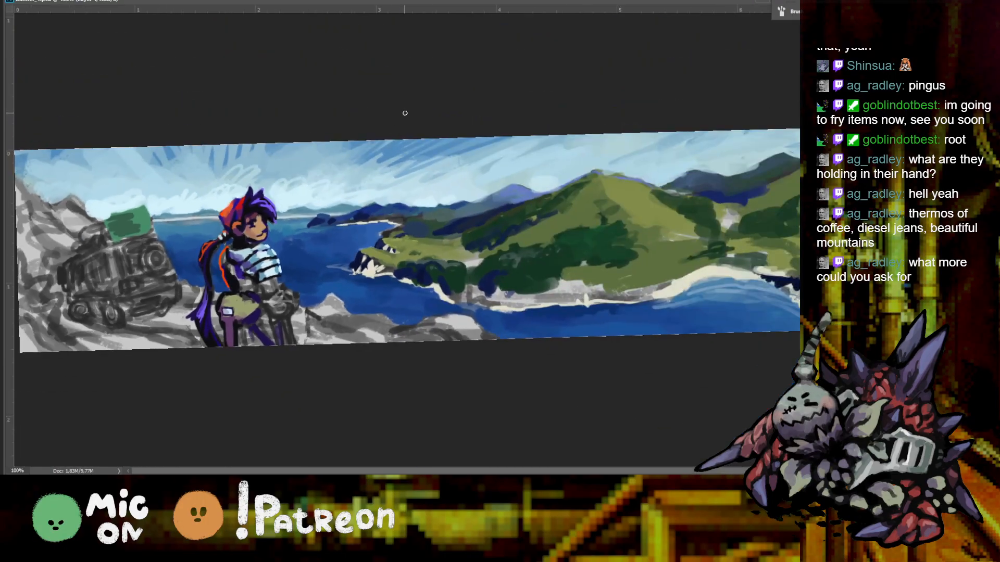
key(ctrl+plus)
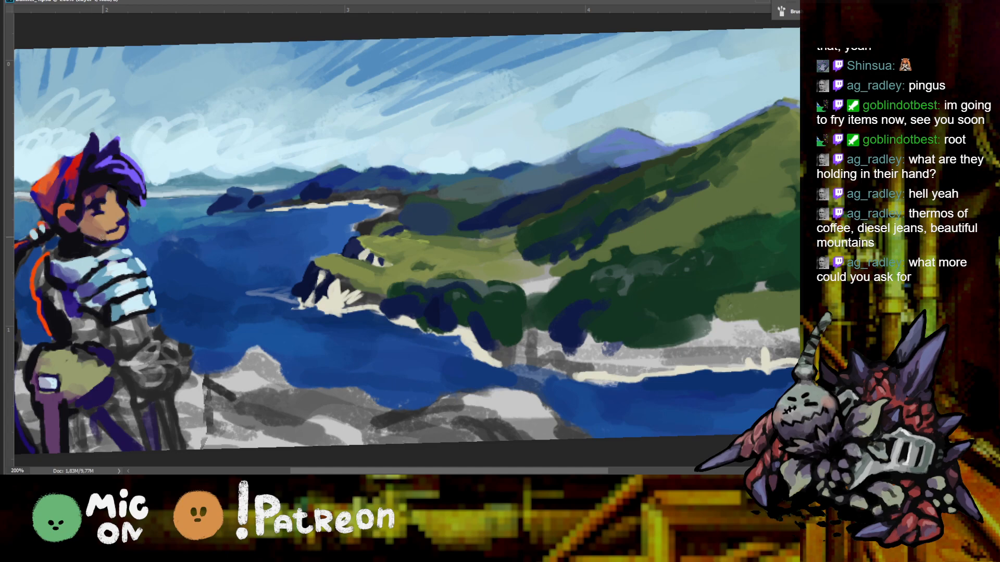
alt+click(69, 213)
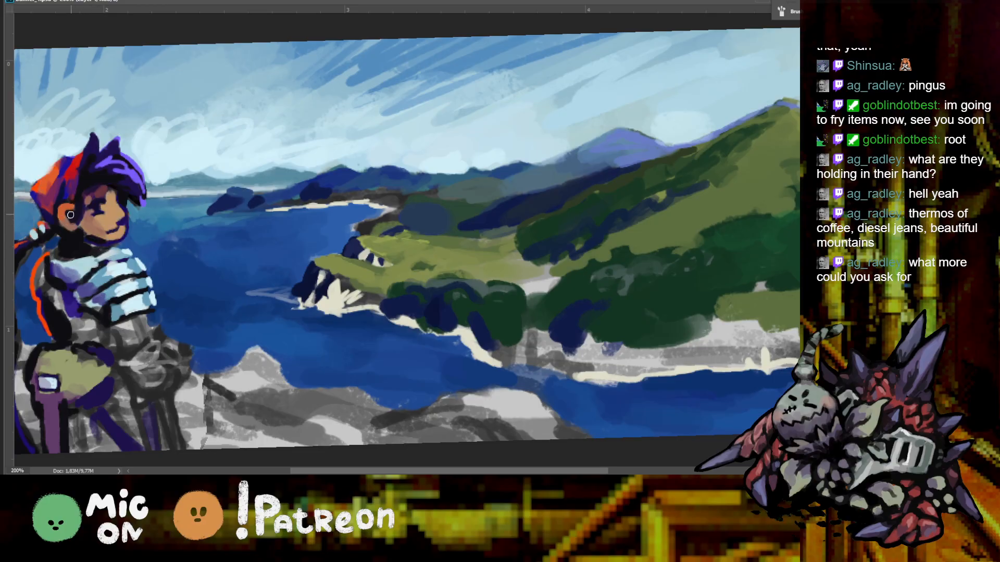
key(ctrl+minus)
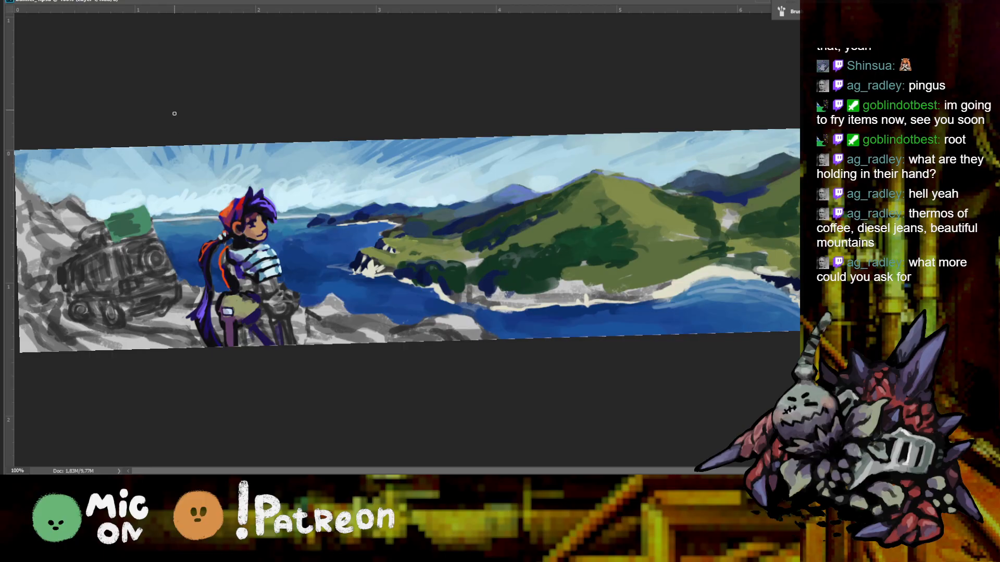
key(ctrl+plus)
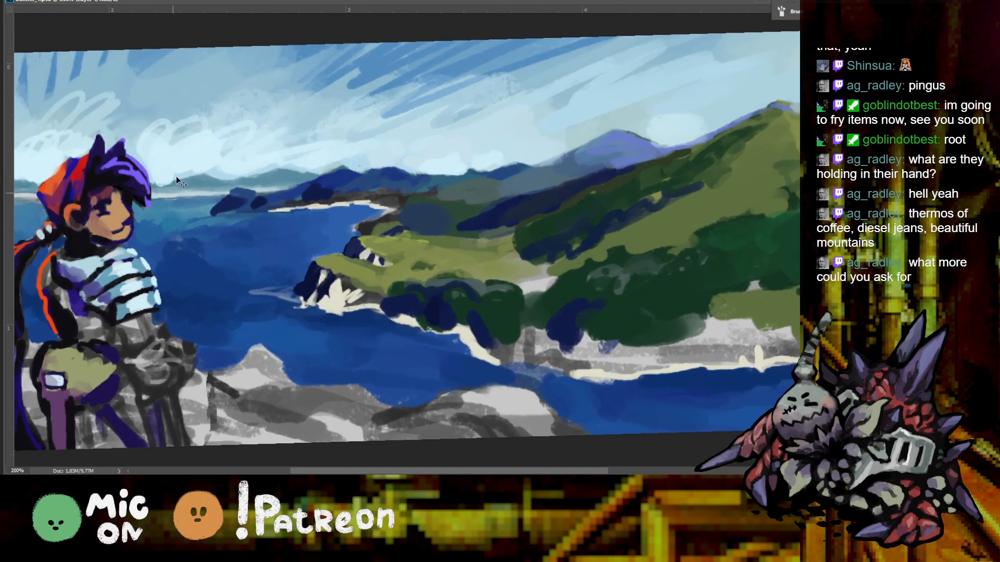
key(ctrl+minus)
key(ctrl+plus)
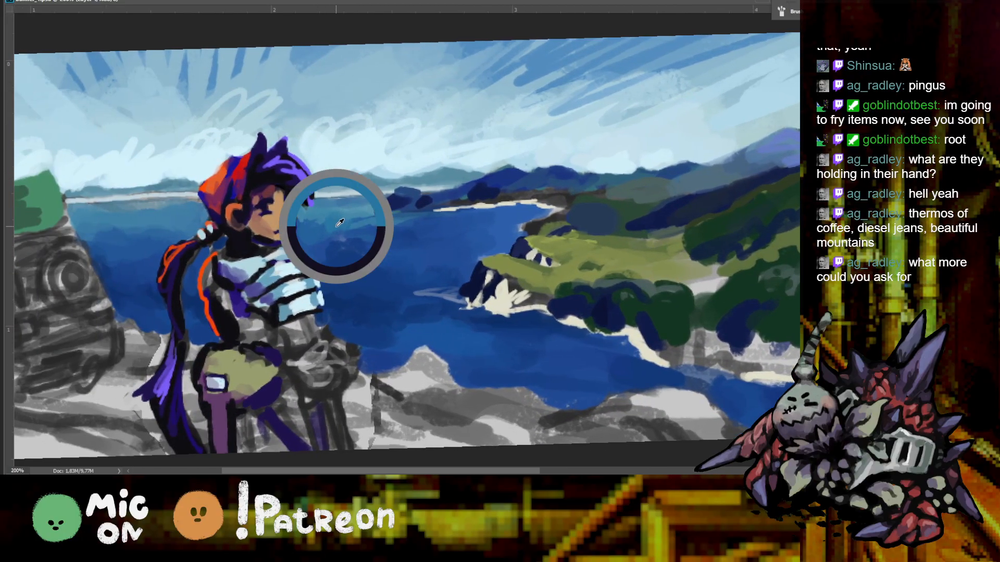
key(ctrl+minus)
key(ctrl+minus)
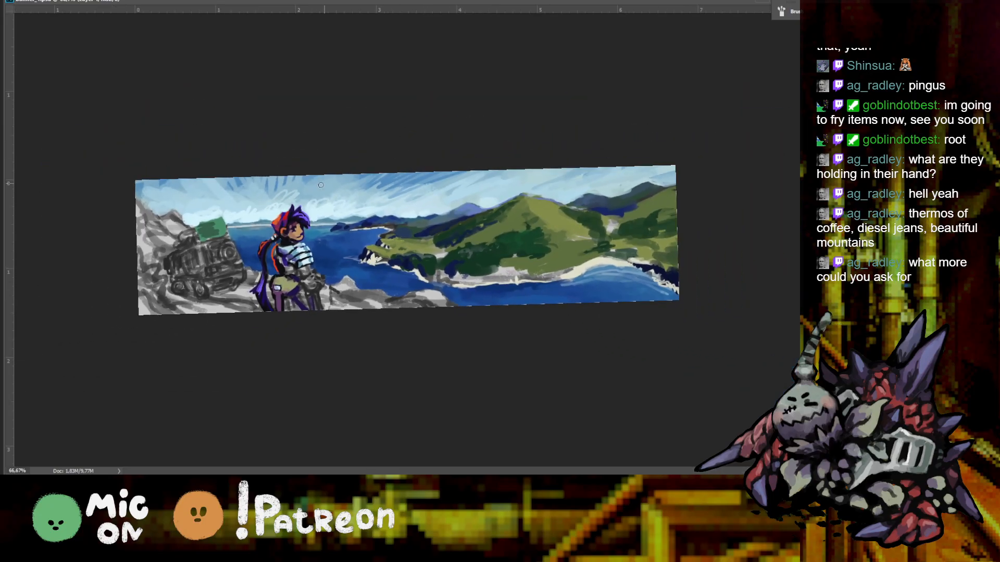
key(ctrl+plus)
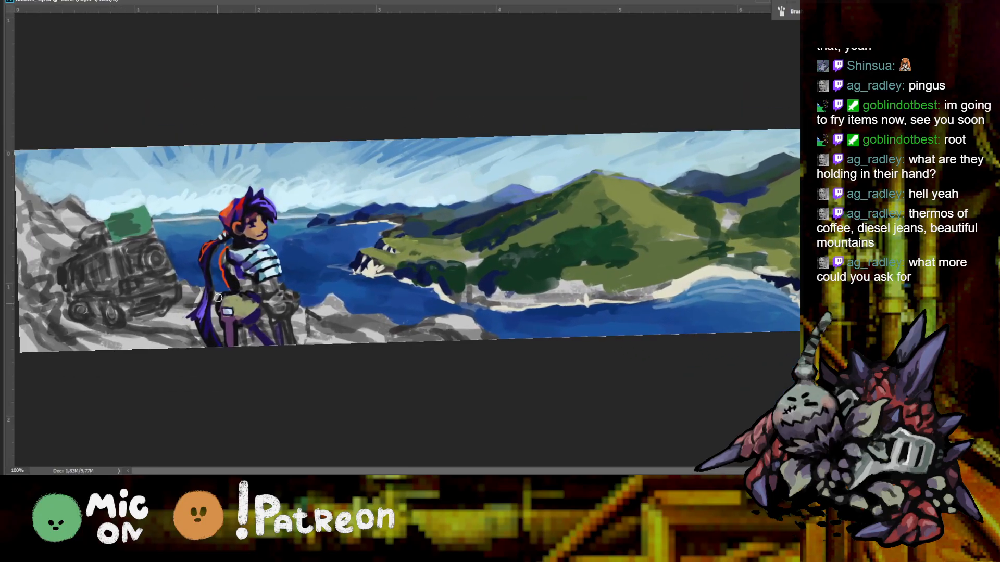
Paint a green rim stroke along the character's lower back with the green sampled from the box on the vehicle's roof
key(ctrl+plus)
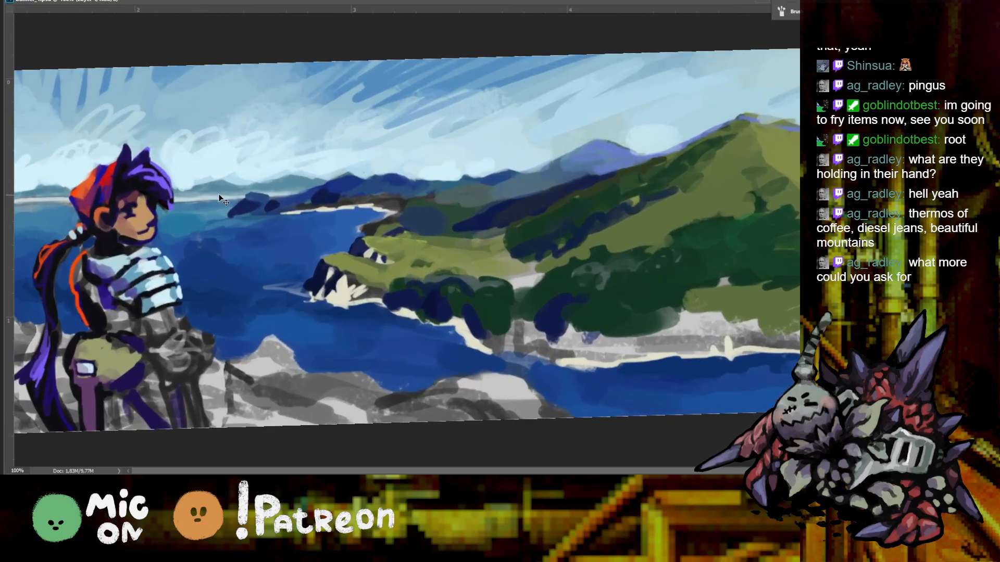
mouse_move(201, 224)
mouse_down()
mouse_move(485, 182)
mouse_move(557, 183)
mouse_up()
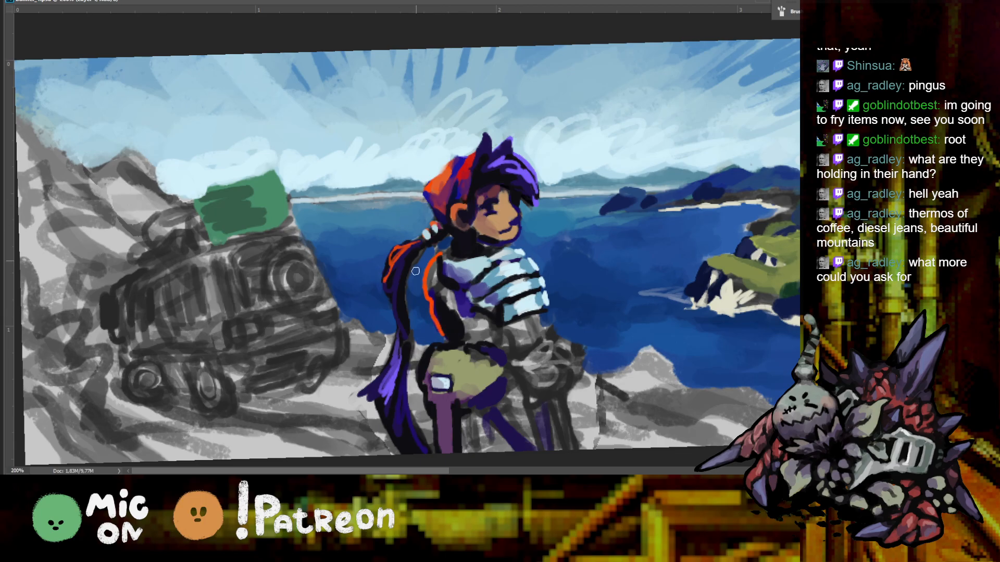
drag(432, 300, 443, 336)
key(ctrl+z)
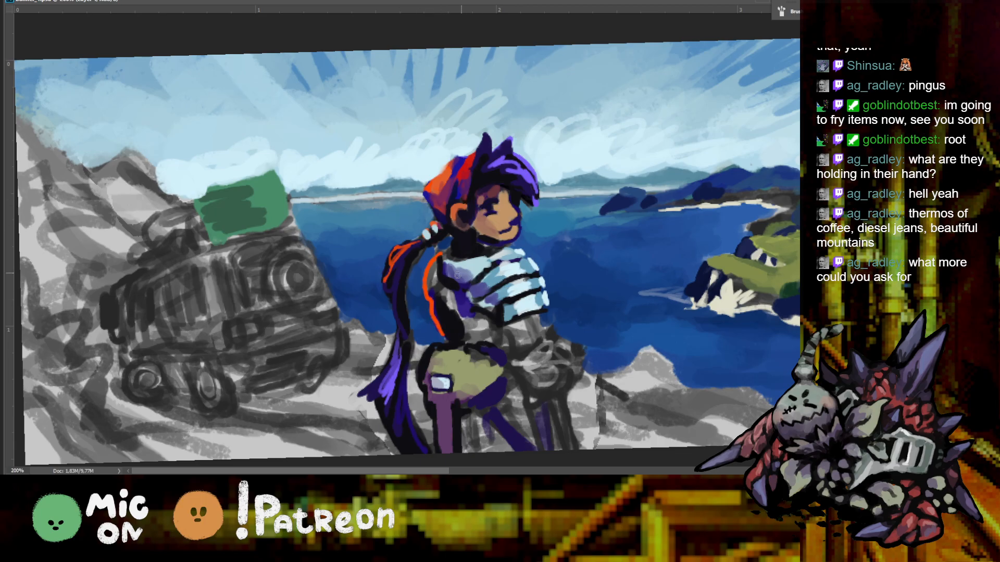
alt+click(265, 198)
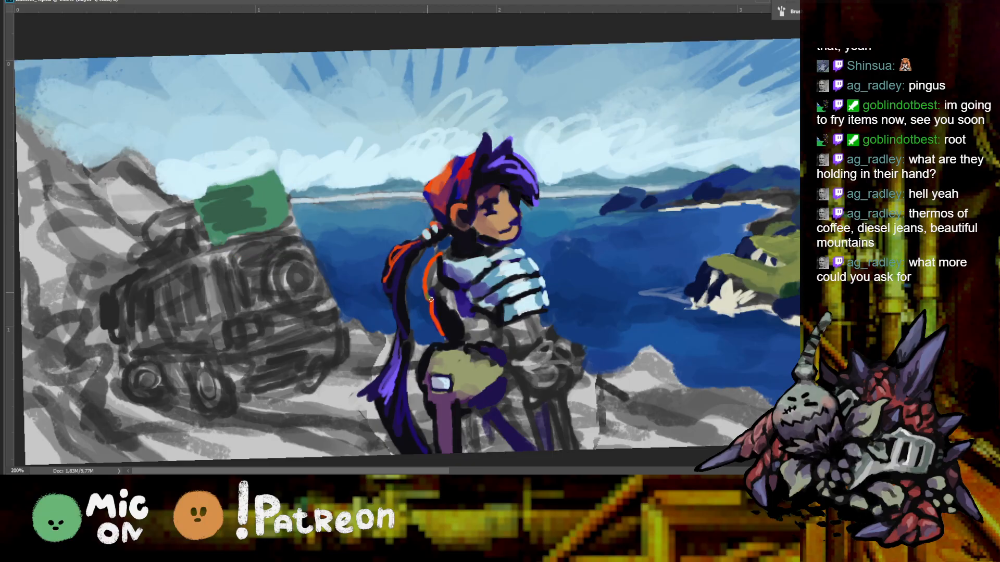
drag(435, 323, 423, 283)
Continue the green rim light around the back of the character's waist and hip
key(ctrl+minus)
key(ctrl+plus)
drag(174, 208, 540, 204)
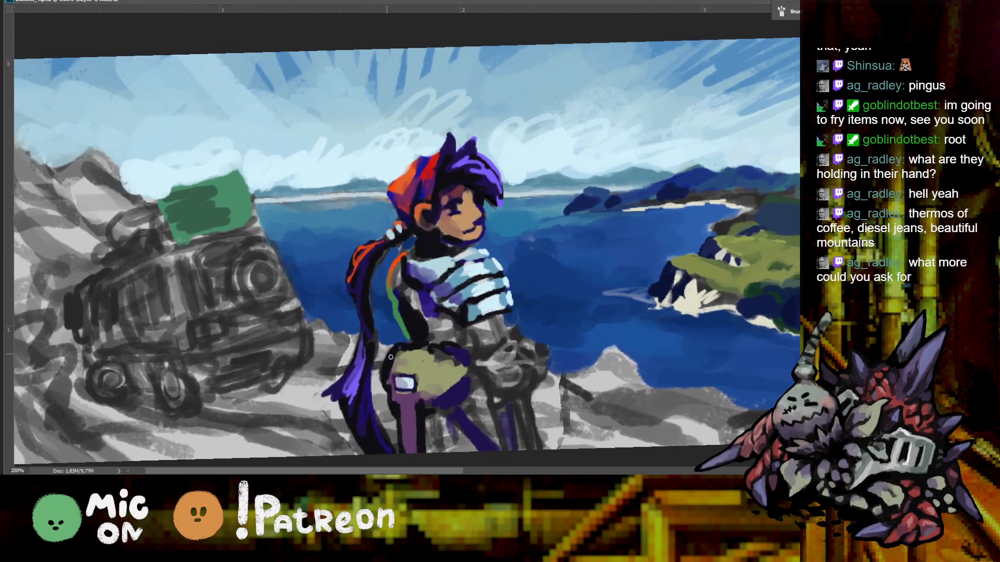
drag(395, 346, 387, 361)
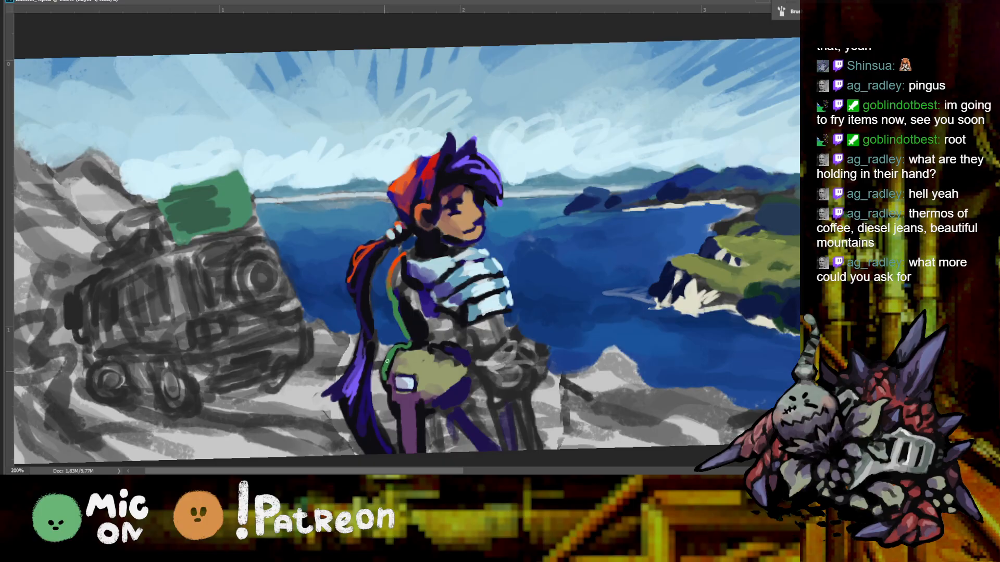
key(ctrl+minus)
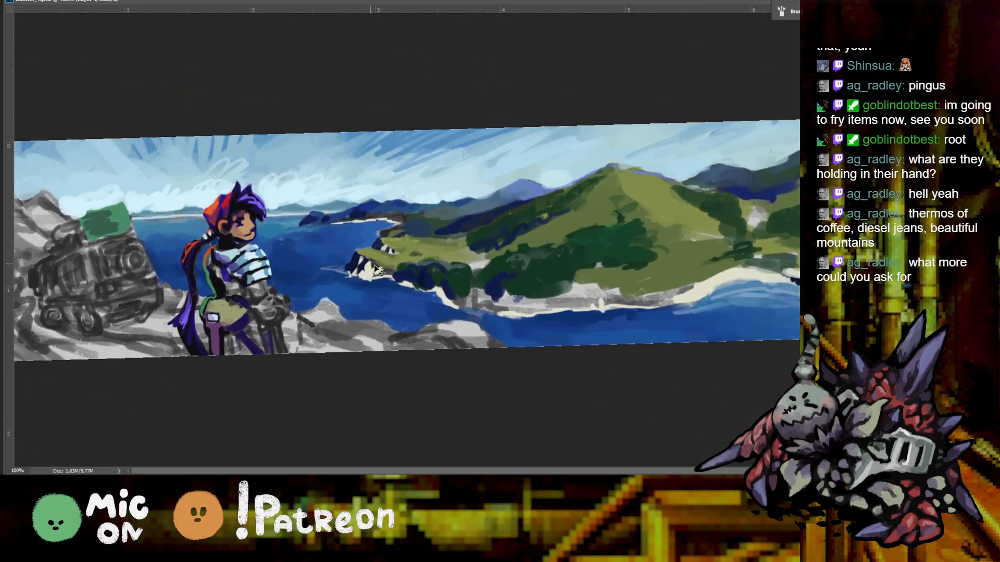
key(ctrl+plus)
key(ctrl+minus)
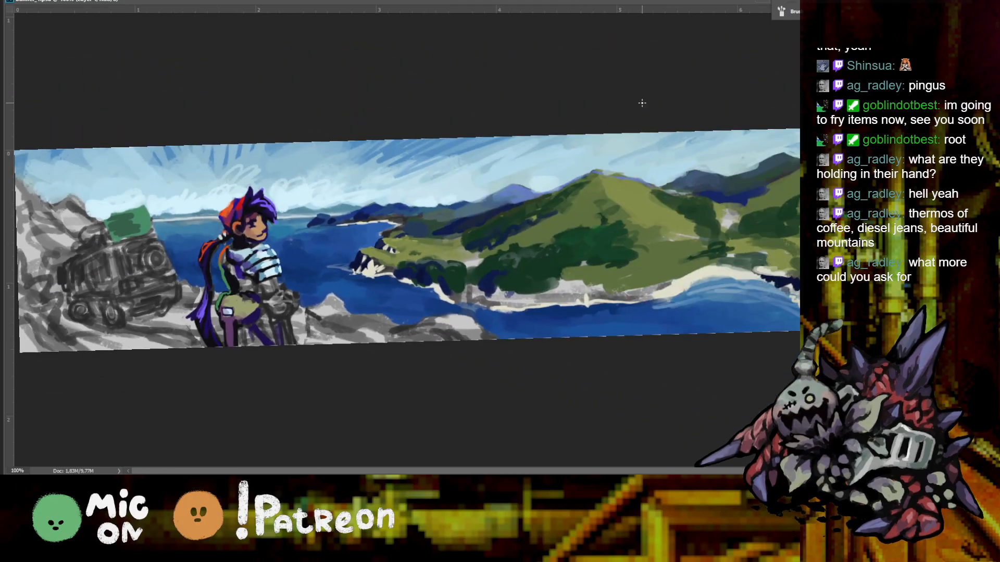
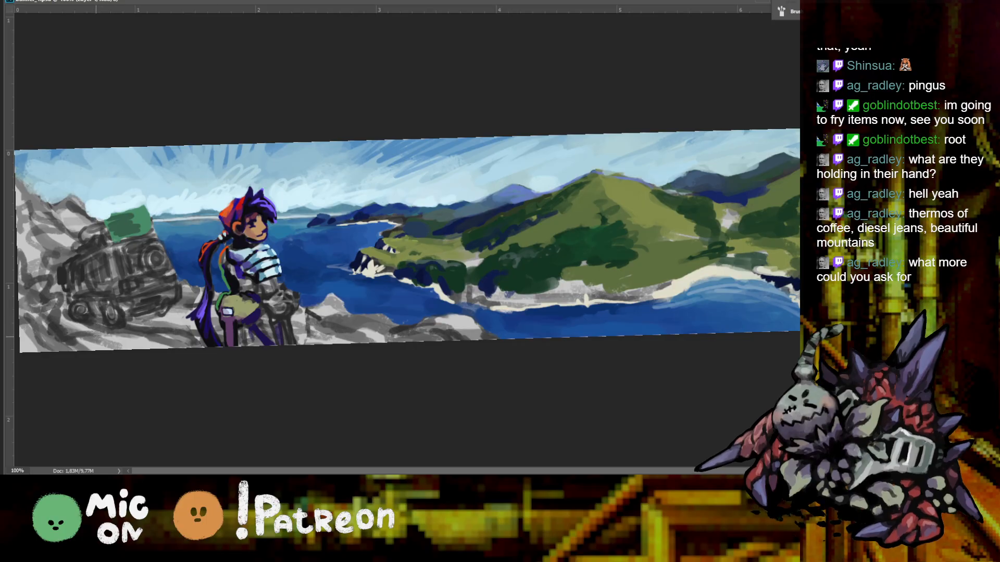
Paint the ground in front of the vehicle and around the character's legs in sandy yellow and ochre brown
mouse_move(108, 338)
mouse_down()
mouse_move(129, 335)
mouse_move(117, 344)
mouse_move(136, 347)
mouse_move(80, 331)
mouse_move(193, 333)
mouse_up()
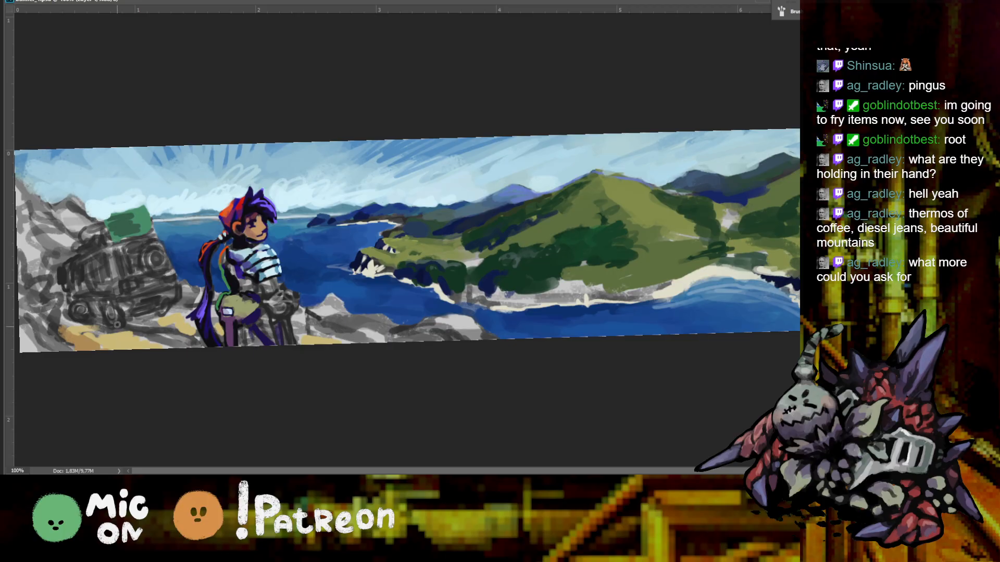
mouse_move(139, 342)
mouse_down()
mouse_move(152, 333)
mouse_move(187, 348)
mouse_move(164, 330)
mouse_move(208, 351)
mouse_up()
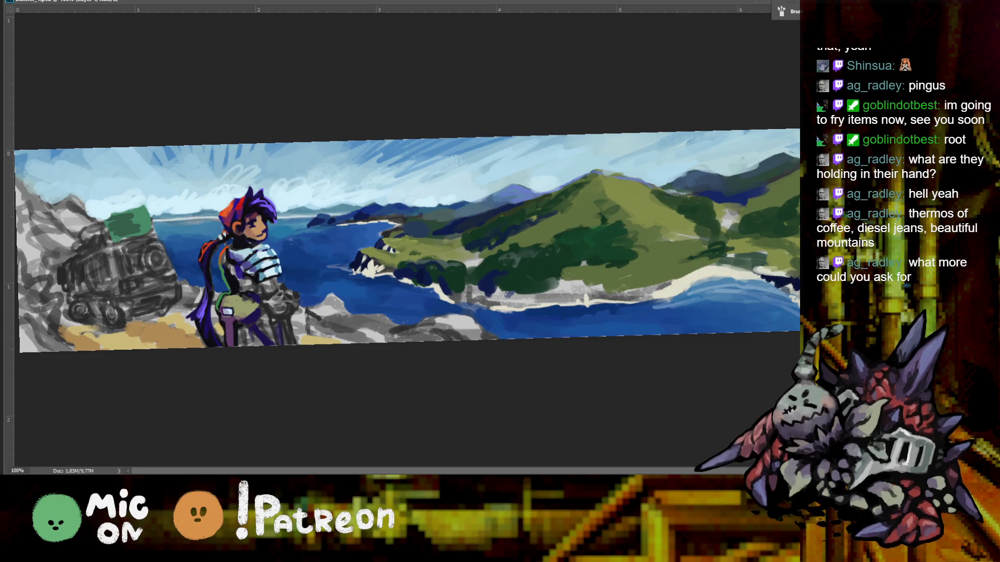
mouse_move(159, 330)
mouse_down()
mouse_move(180, 349)
mouse_move(128, 325)
mouse_up()
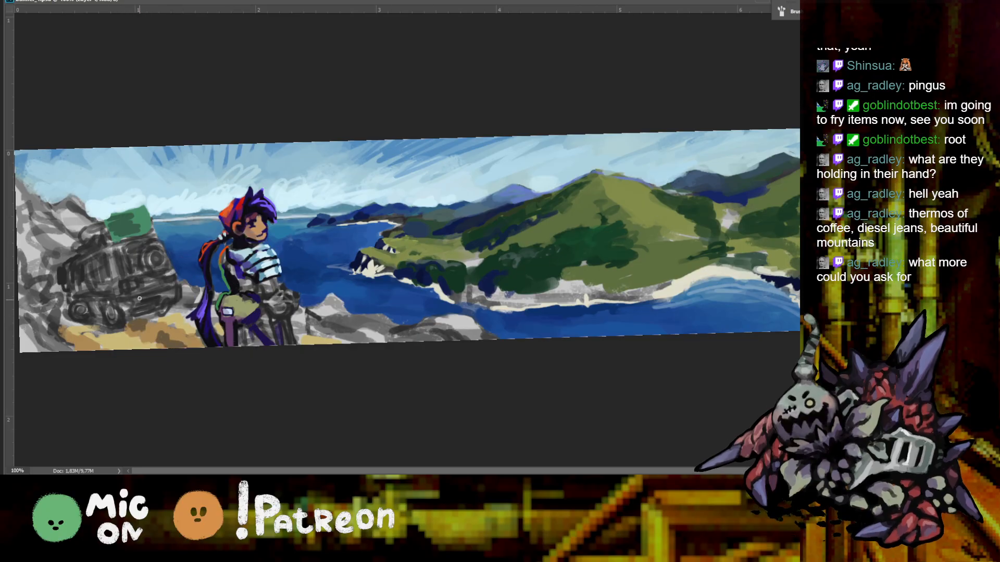
Paint near-black shadows under the vehicle, a dark rim around its round front lamp, and a dark shape beside the green roof box
mouse_move(137, 323)
mouse_down()
mouse_move(149, 319)
mouse_move(79, 323)
mouse_up()
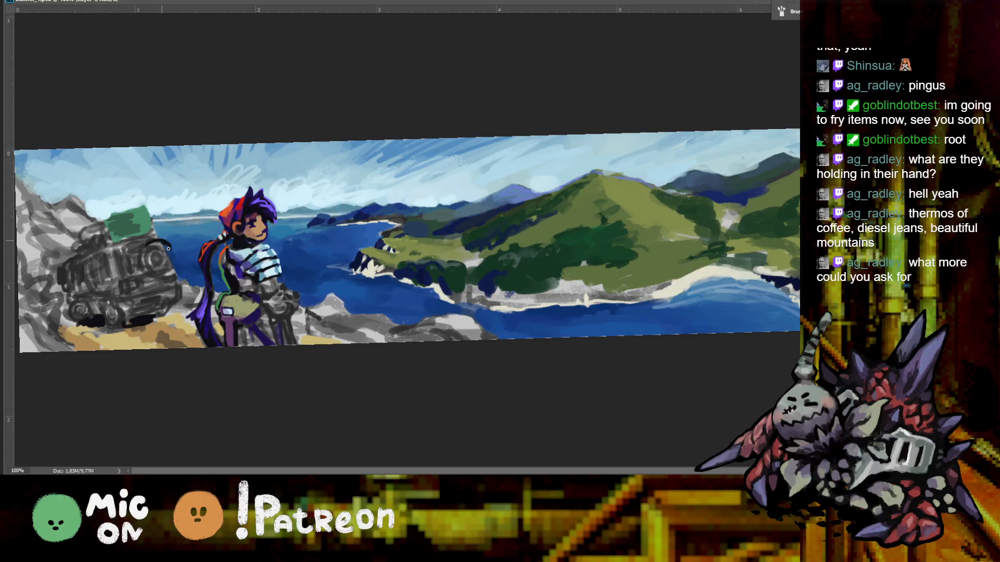
drag(164, 252, 169, 262)
mouse_move(85, 263)
mouse_down()
mouse_move(106, 240)
mouse_move(91, 222)
mouse_move(121, 235)
mouse_move(141, 220)
mouse_up()
key(ctrl+z)
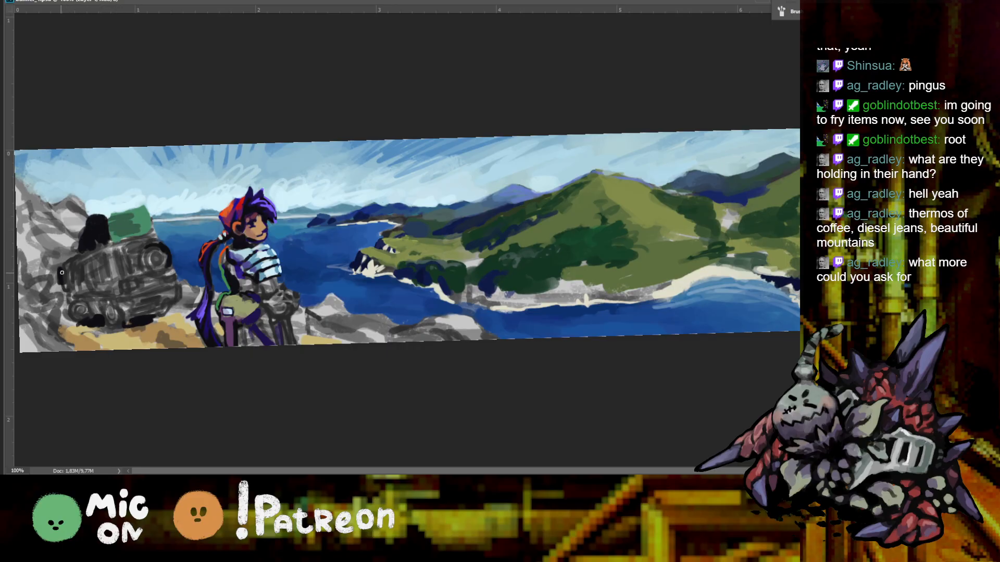
key(ctrl+minus)
key(ctrl+plus)
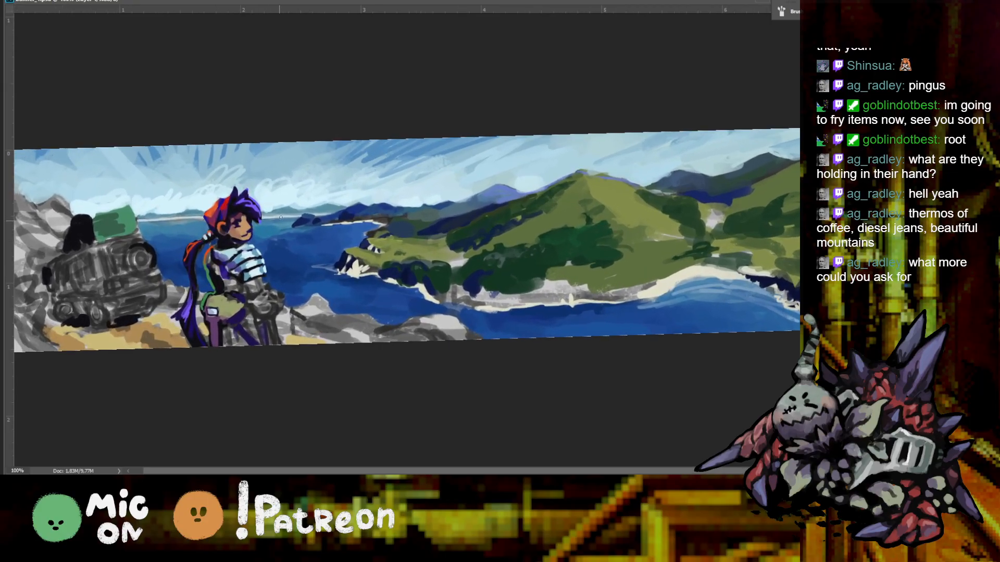
Darken the distant headland above the pale shoreline with blue sampled from the headland
key(ctrl+plus)
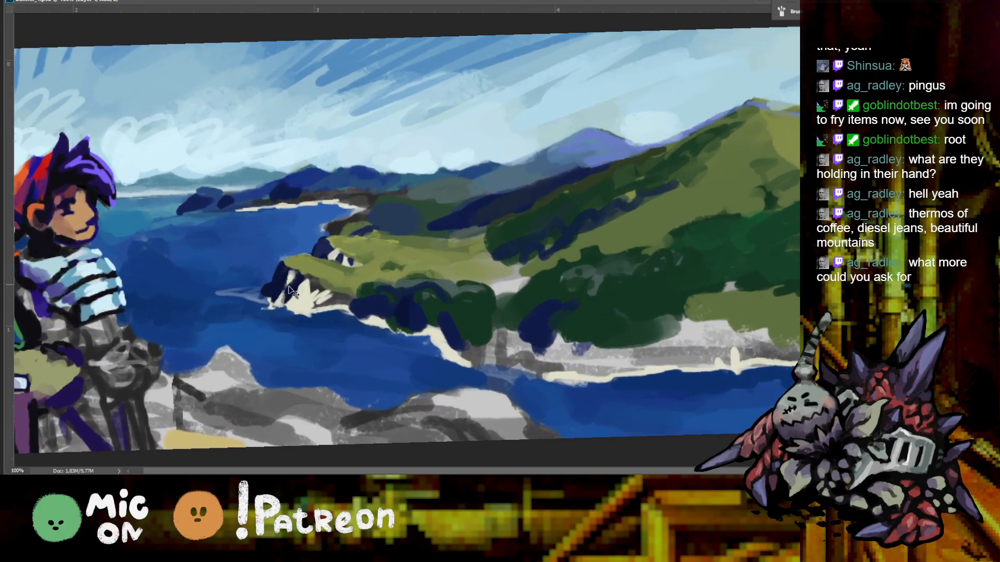
key(ctrl+minus)
key(ctrl+plus)
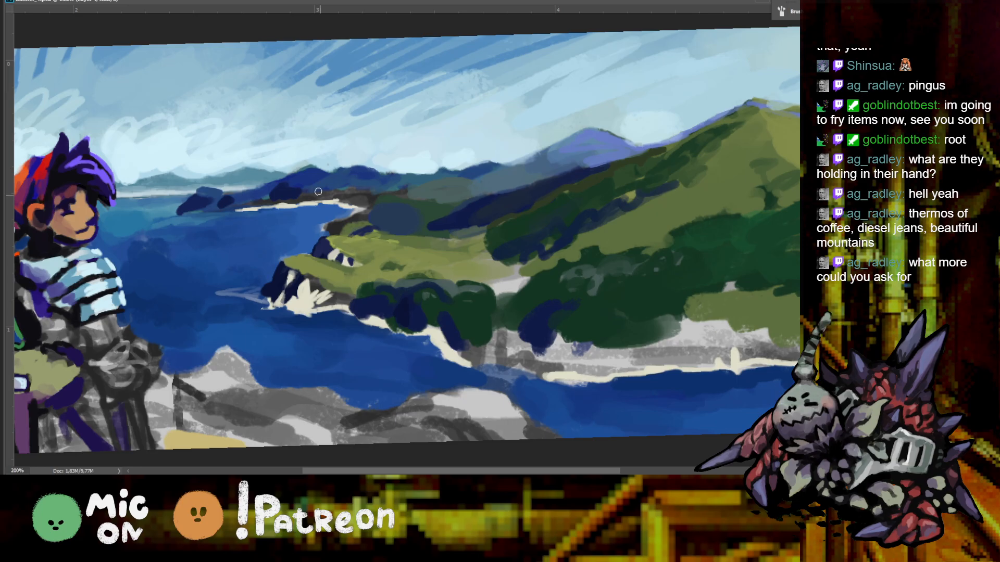
alt+click(278, 195)
key(ctrl+minus)
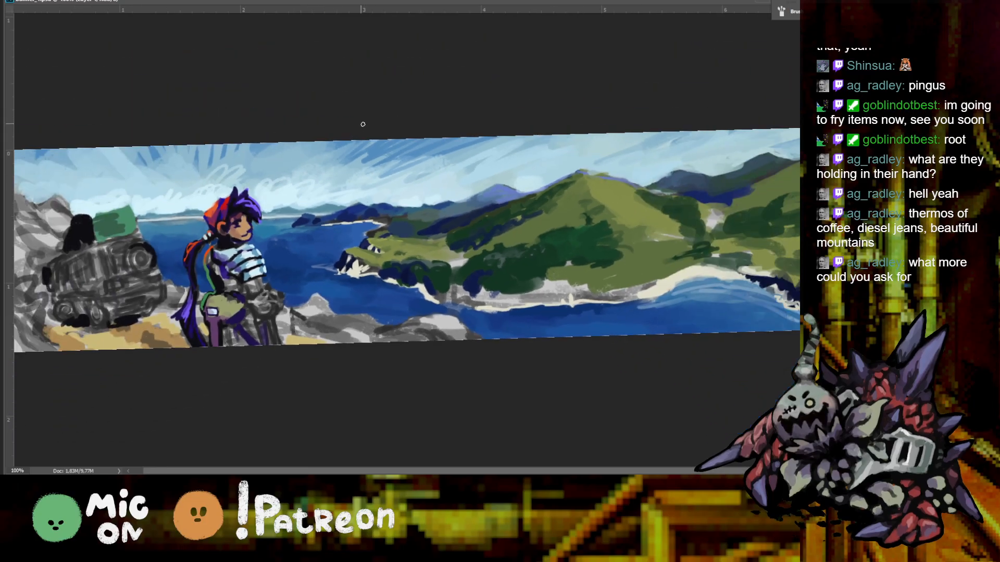
key(ctrl+plus)
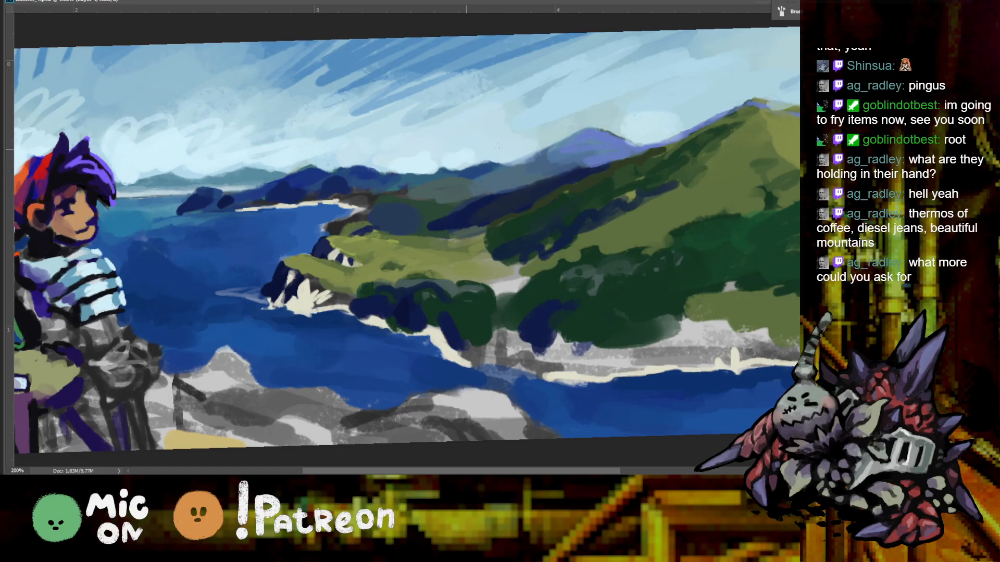
Repaint the small islet off the distant headland in muted blue and extend it toward the headland
mouse_move(198, 201)
mouse_down()
mouse_move(177, 210)
mouse_move(214, 194)
mouse_up()
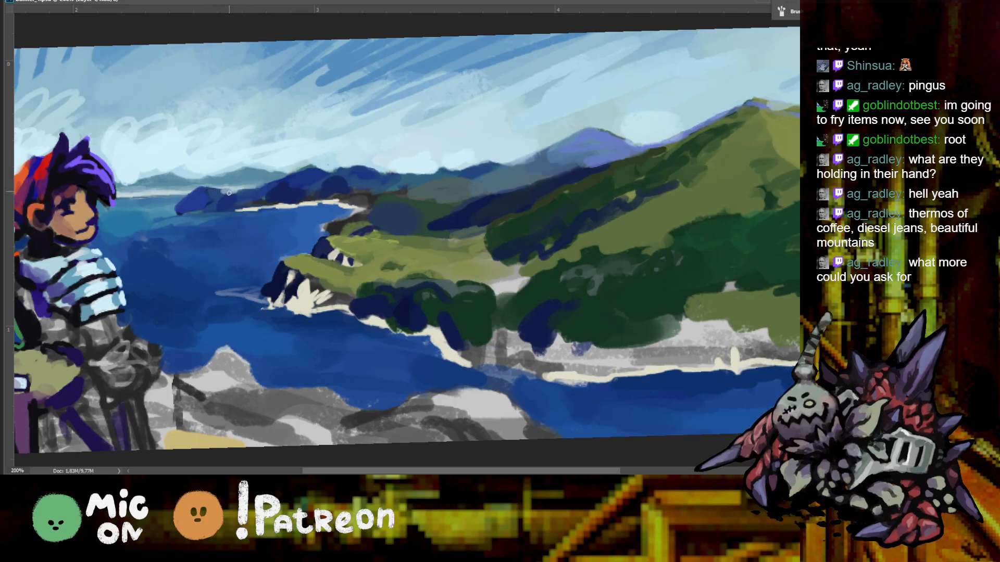
click(236, 192)
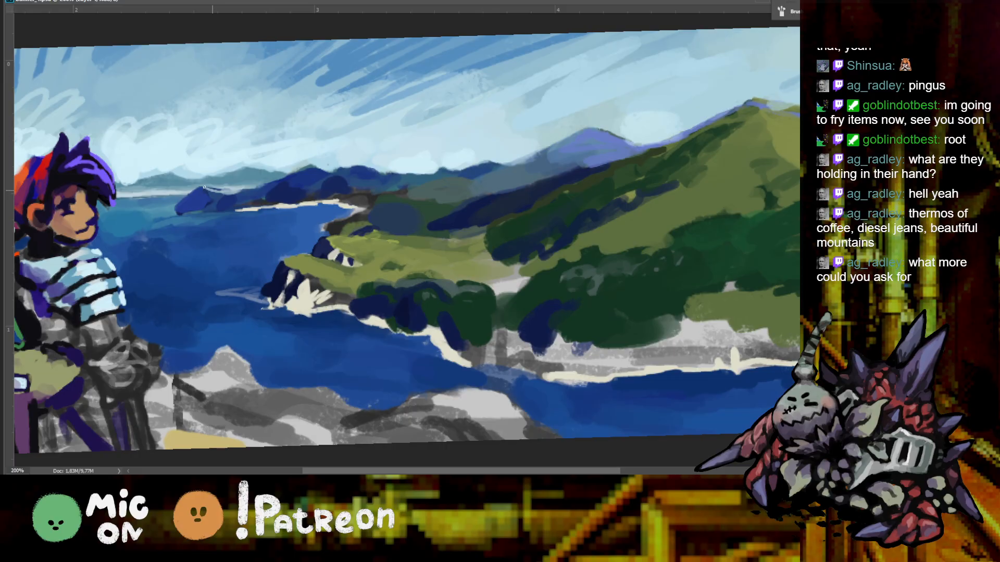
key(ctrl+minus)
key(ctrl+minus)
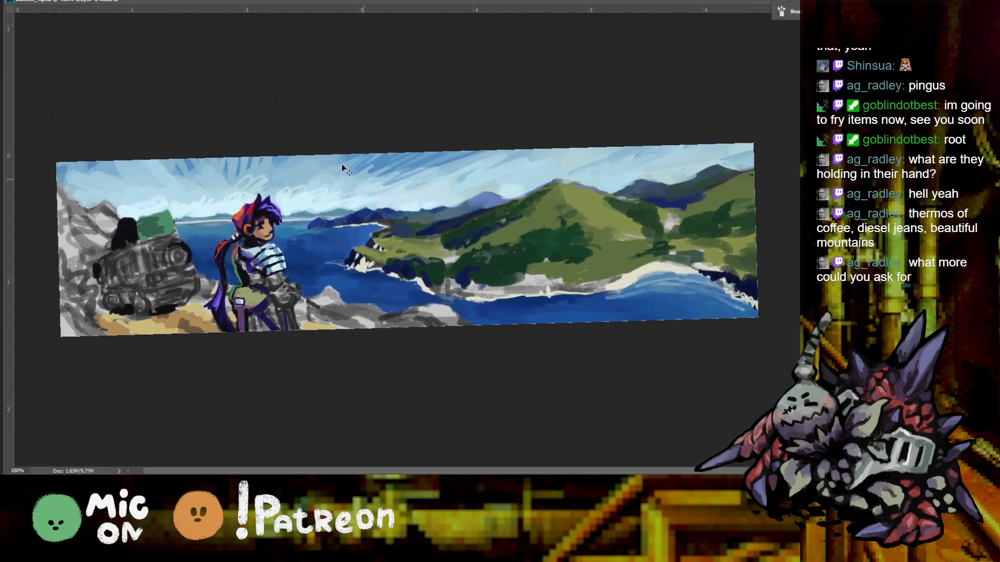
key(ctrl+plus)
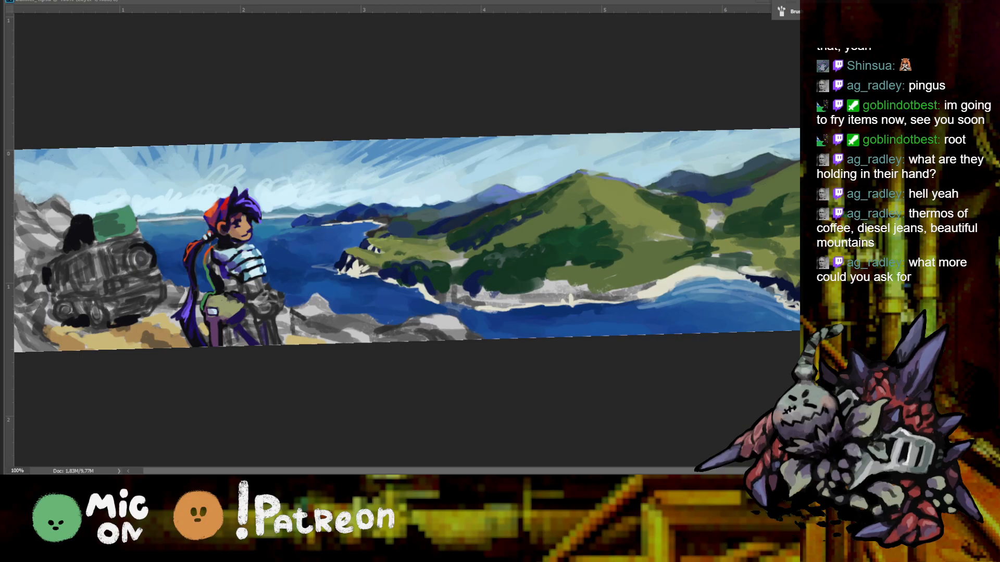
Paint a faraway ridge above the horizon beside the character's head in a mid blue sampled from the upper sky
key(ctrl+plus)
drag(308, 182, 506, 184)
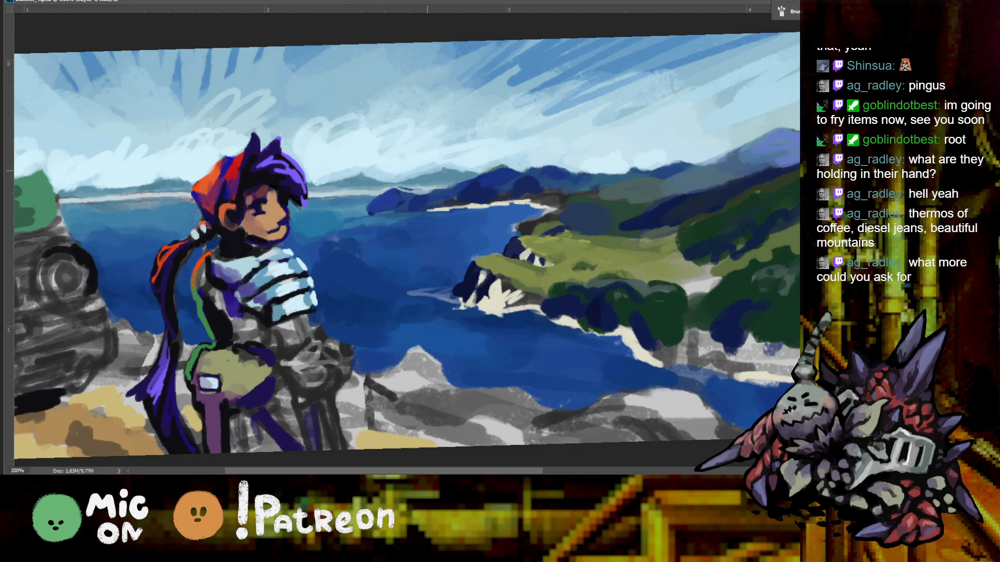
key(alt)
alt+click(532, 54)
drag(319, 169, 550, 160)
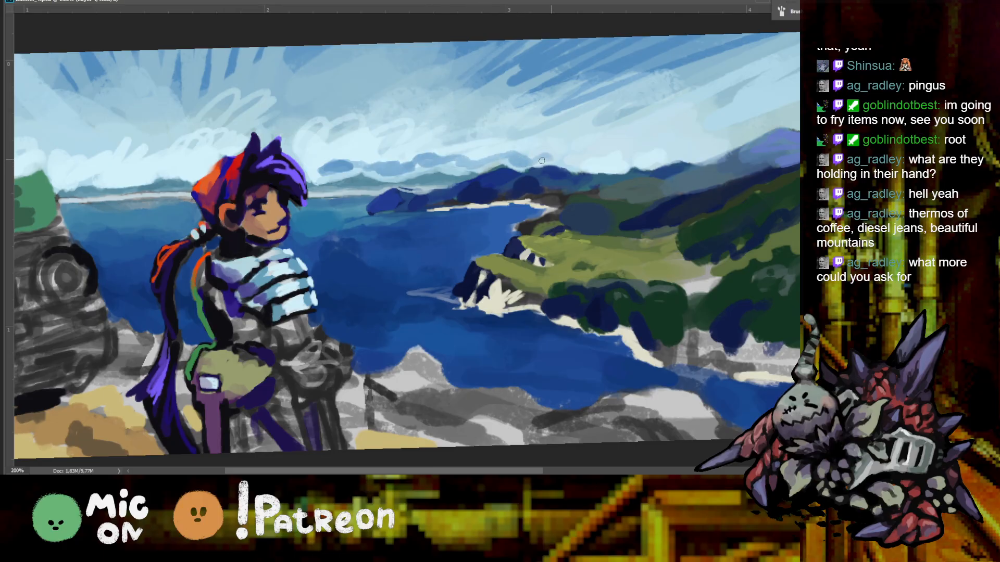
key(ctrl+minus)
key(ctrl+minus)
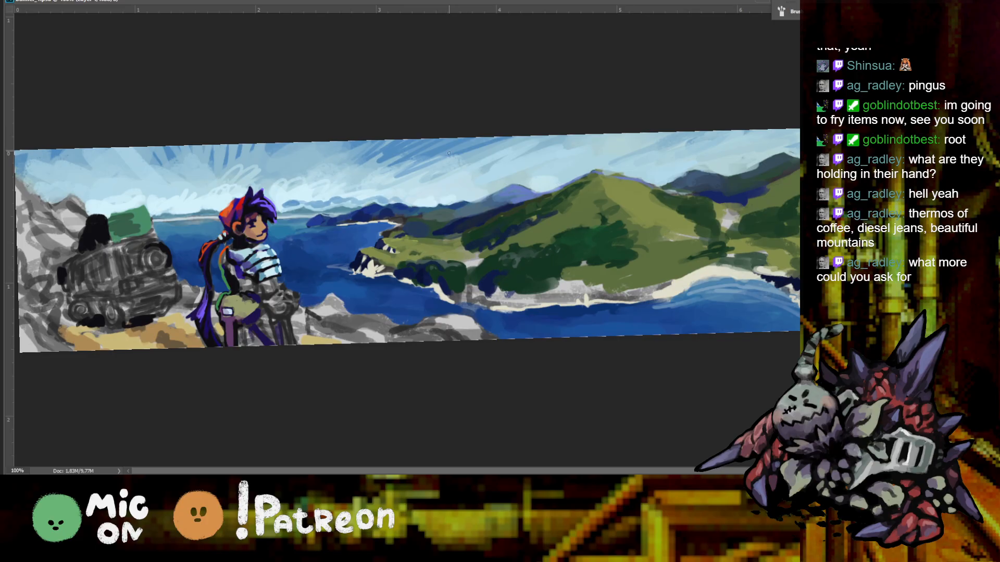
Extend the faraway blue ridge behind the dark headland toward the green hills
drag(405, 196, 449, 199)
key(ctrl+minus)
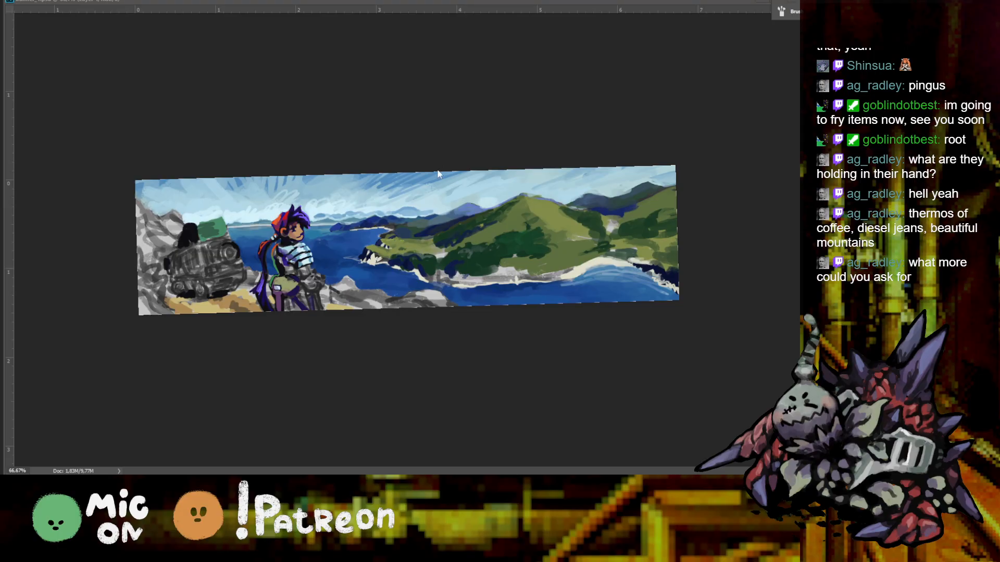
key(ctrl+plus)
key(ctrl+plus)
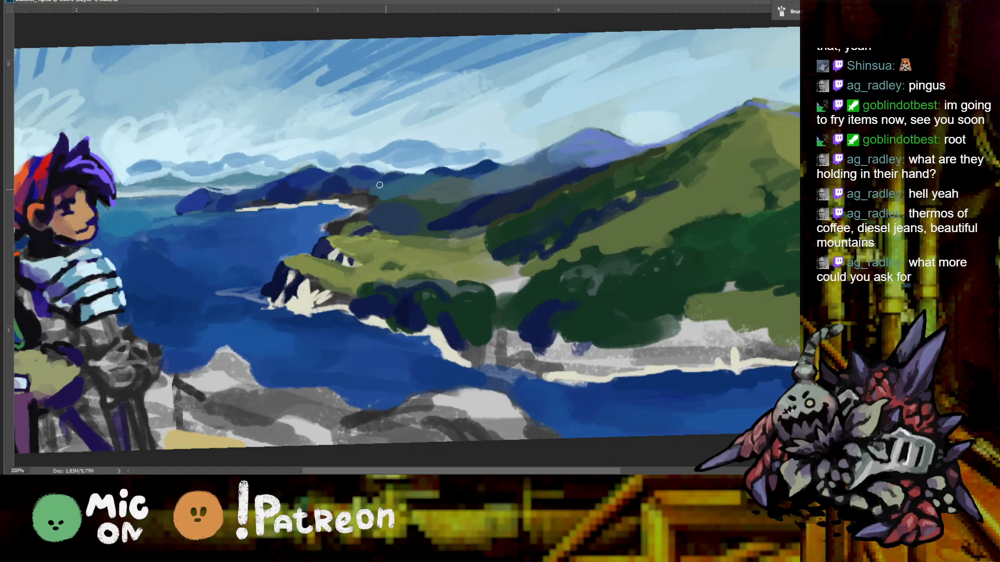
Brighten the clouds just above the faraway ridge near the character's hair and touch up the ridge with sampled cloud white and ridge blue
key(ctrl+minus)
key(ctrl+minus)
key(ctrl+plus)
key(ctrl+plus)
alt+click(159, 152)
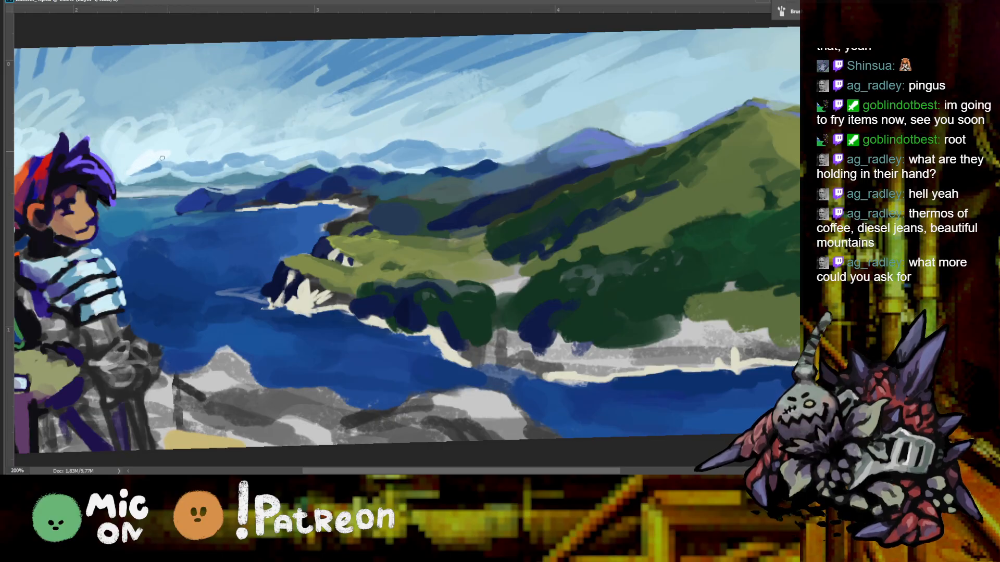
alt+click(193, 166)
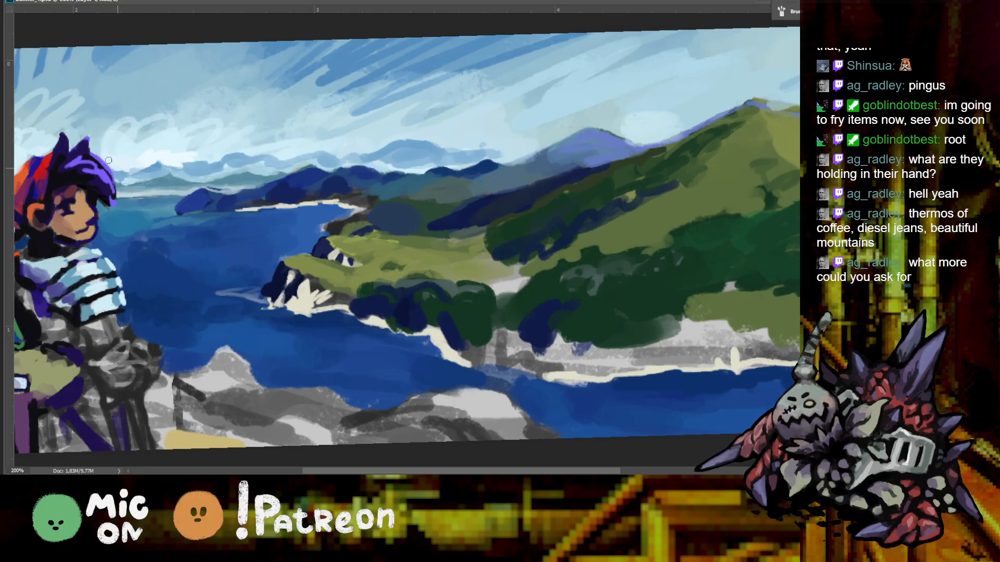
key(ctrl+minus)
key(ctrl+plus)
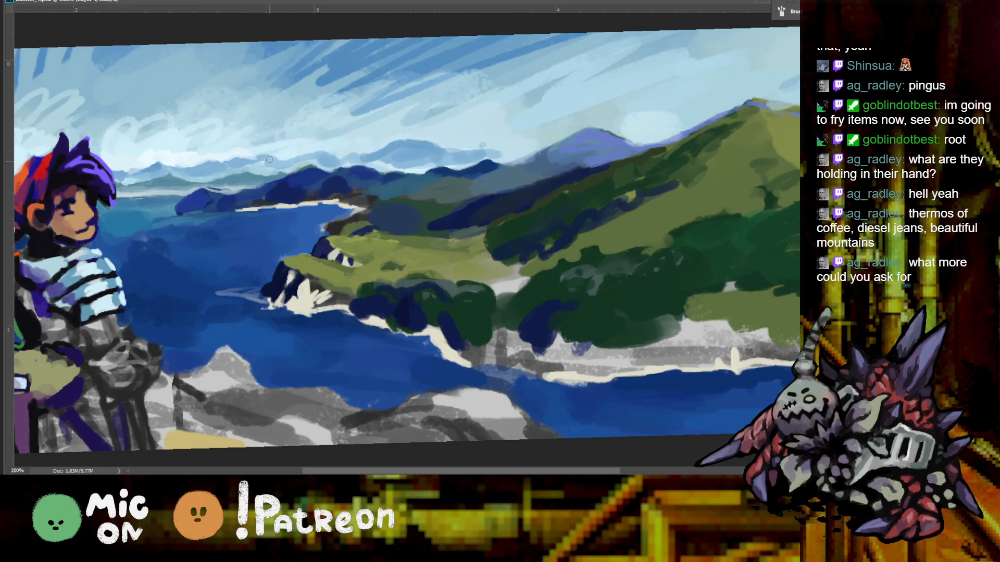
key(ctrl+minus)
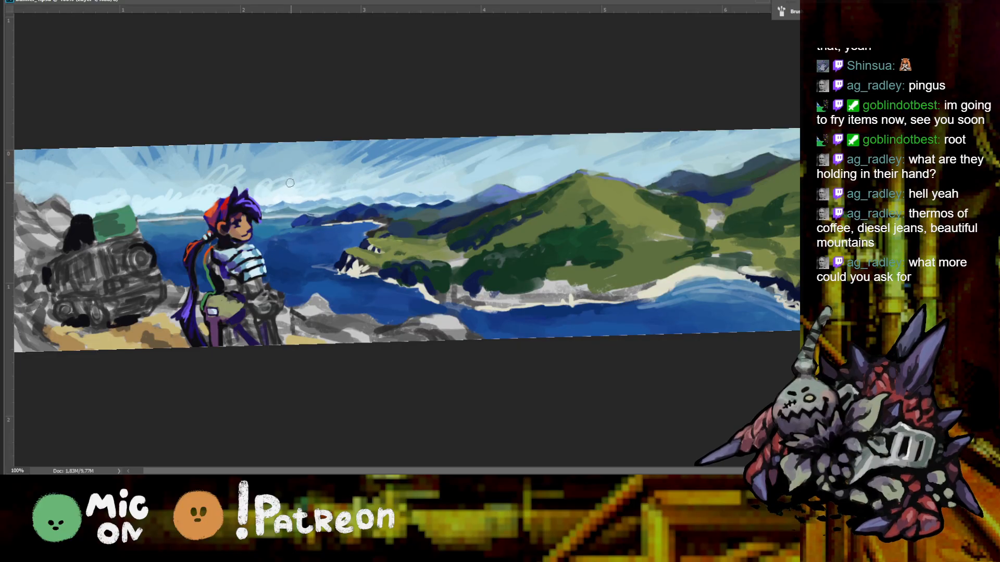
key(bracketleft)
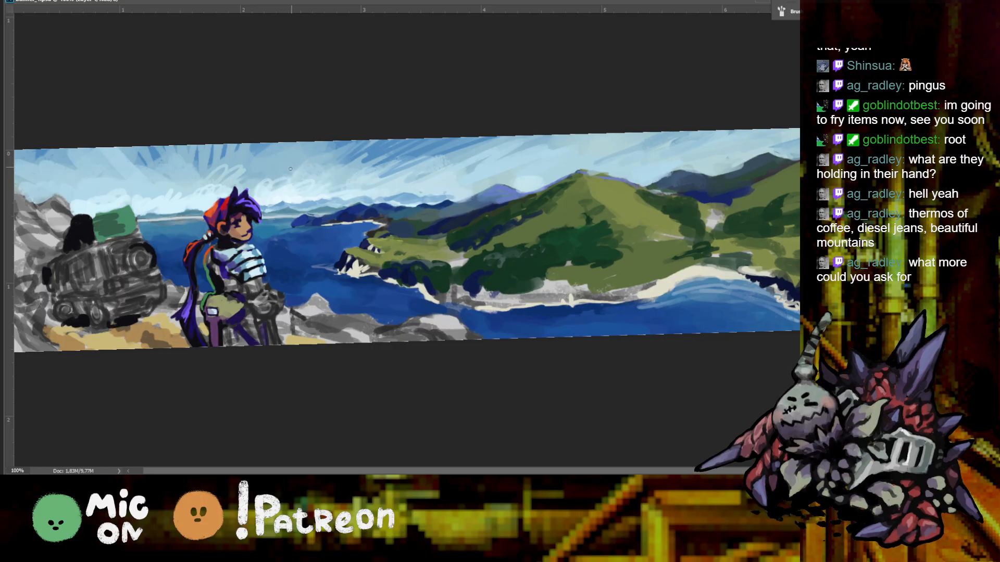
key(ctrl+minus)
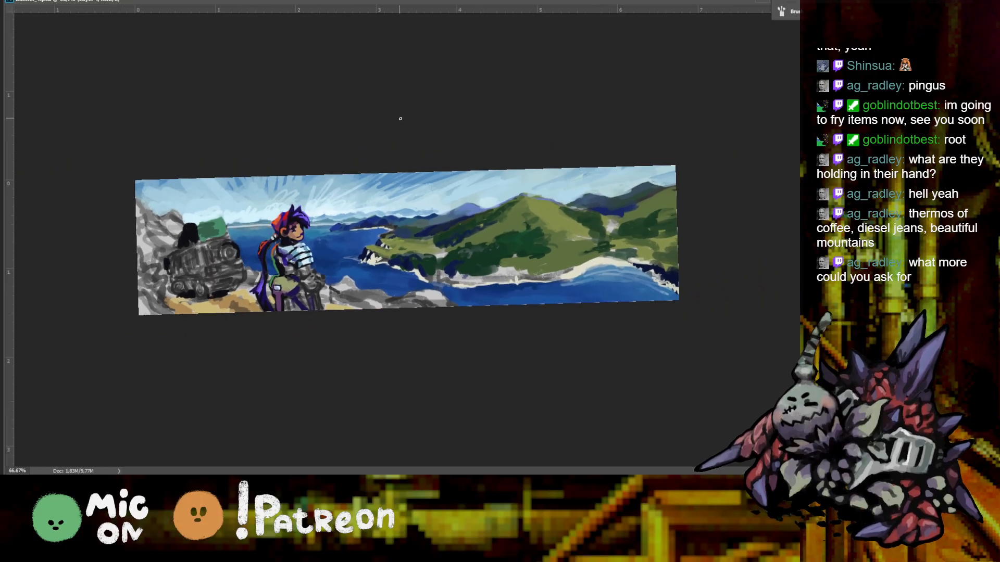
key(ctrl+plus)
key(bracketright)
key(bracketright)
key(bracketright)
key(bracketright)
key(bracketright)
key(bracketright)
key(bracketleft)
key(bracketleft)
key(bracketleft)
key(bracketleft)
key(bracketleft)
key(bracketleft)
key(bracketleft)
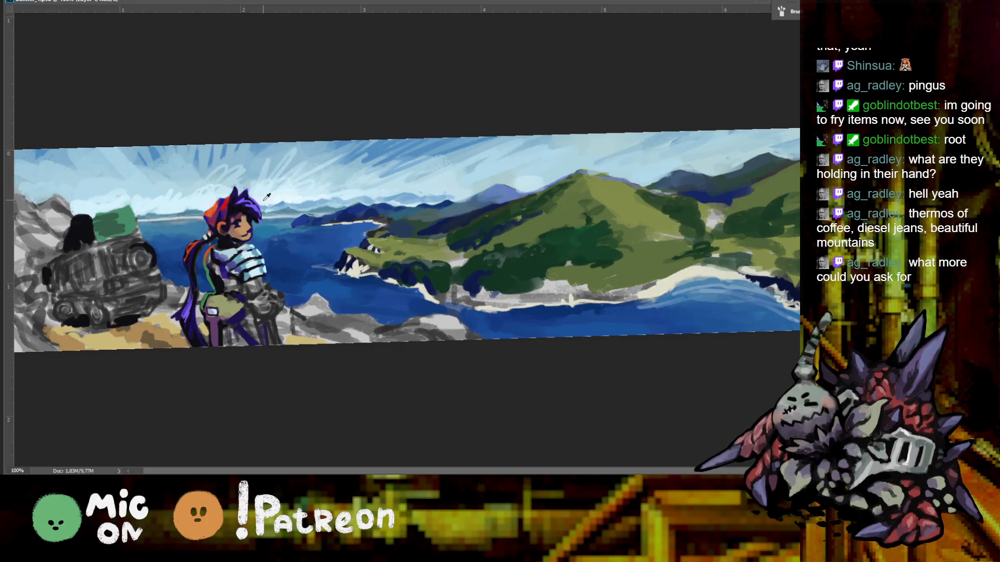
Examine the faraway ridge and the clouds above it up close and against the whole banner
key(ctrl+plus)
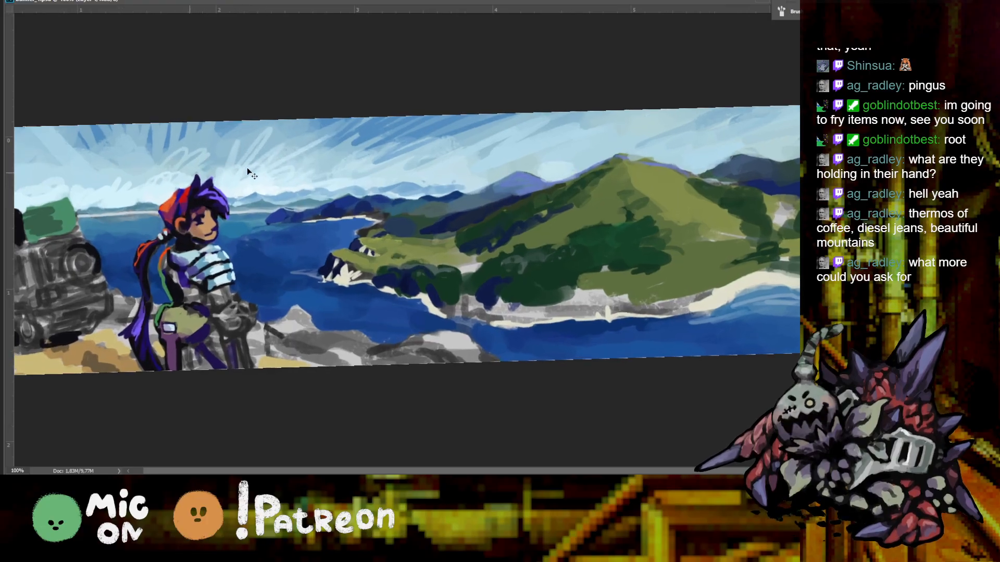
key(ctrl+plus)
key(bracketright)
key(bracketright)
key(bracketright)
key(bracketright)
key(bracketright)
key(bracketright)
key(bracketleft)
key(bracketleft)
key(bracketleft)
key(bracketleft)
key(bracketleft)
key(bracketleft)
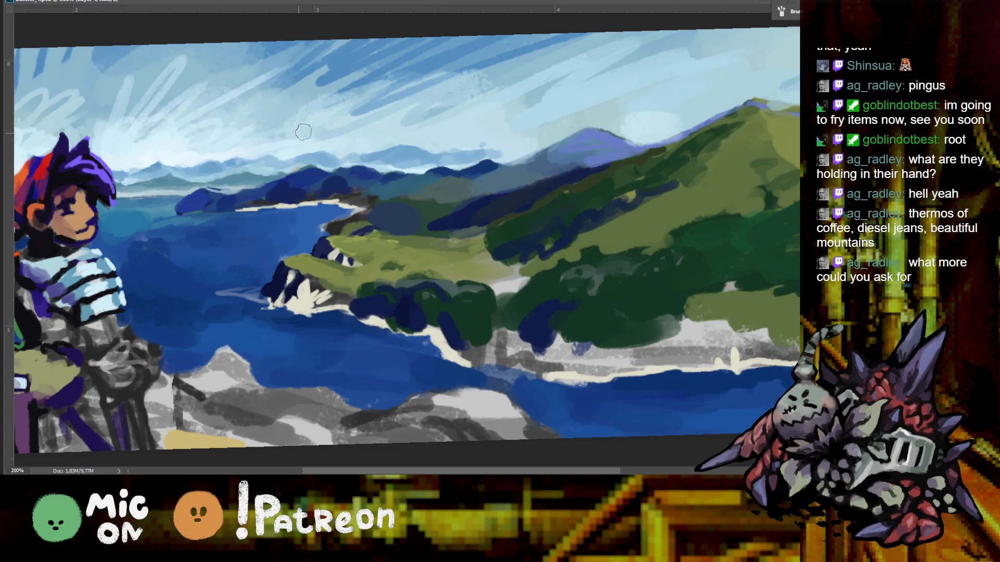
key(ctrl+minus)
key(ctrl+minus)
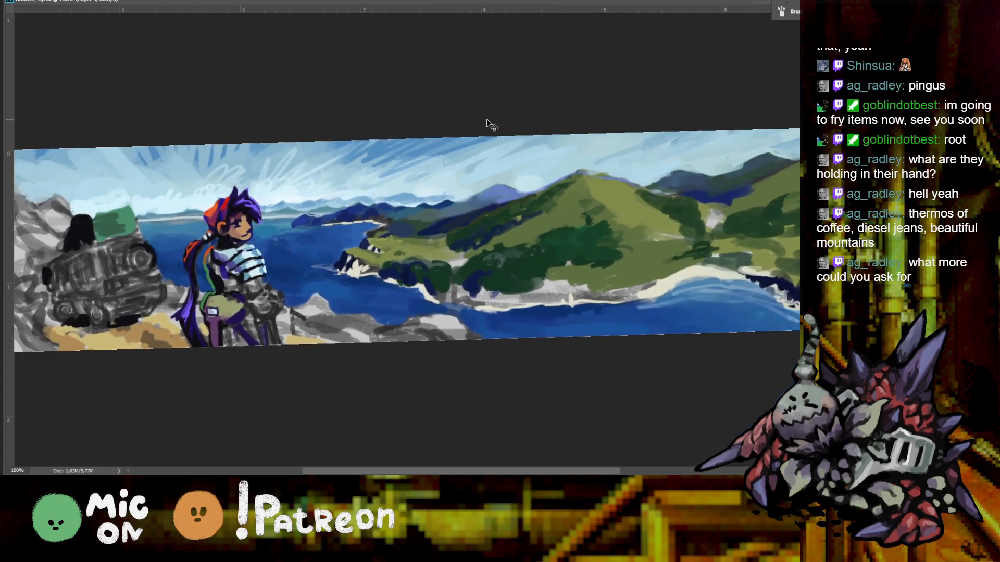
key(ctrl+plus)
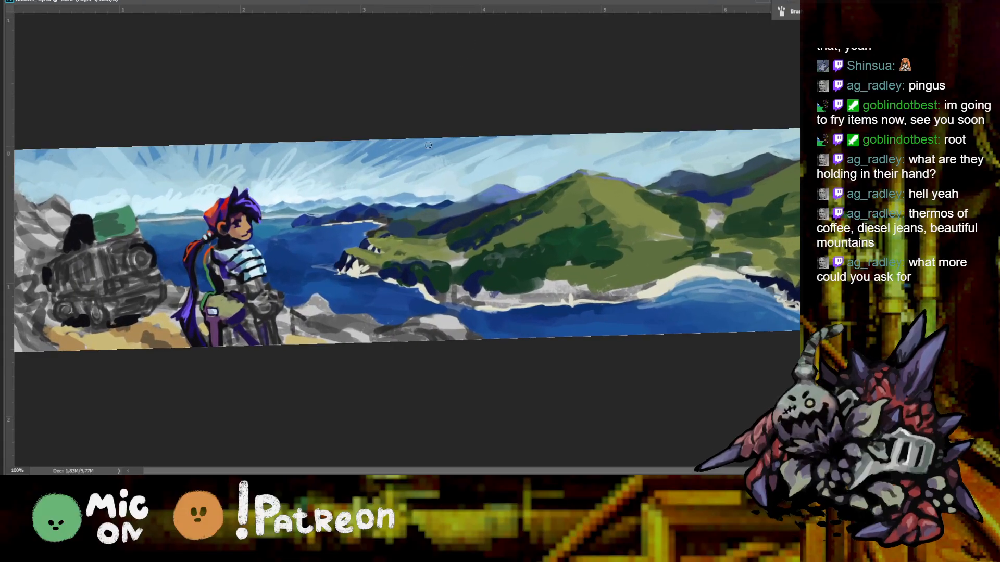
key(ctrl+plus)
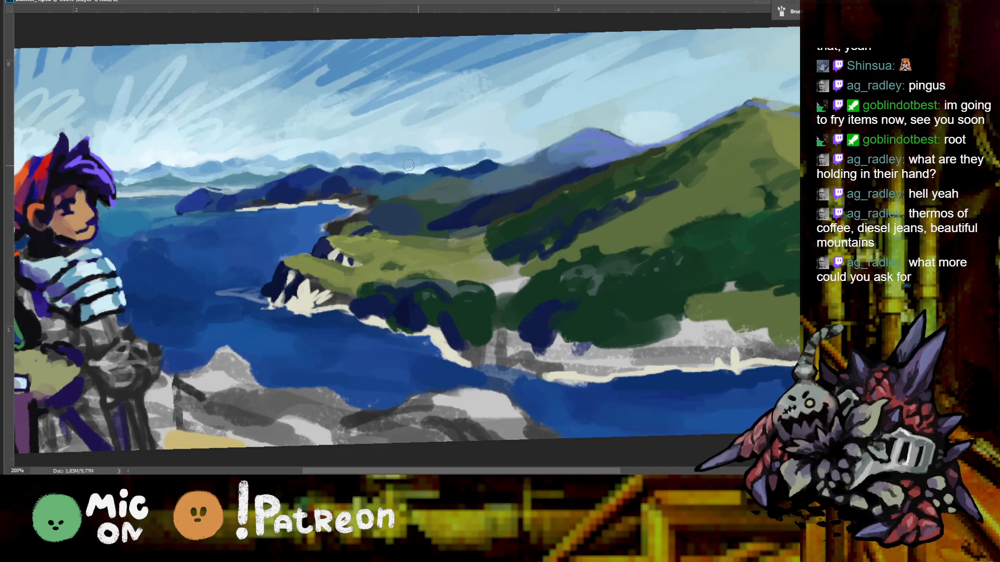
key(ctrl+minus)
key(ctrl+minus)
key(ctrl+plus)
key(ctrl+plus)
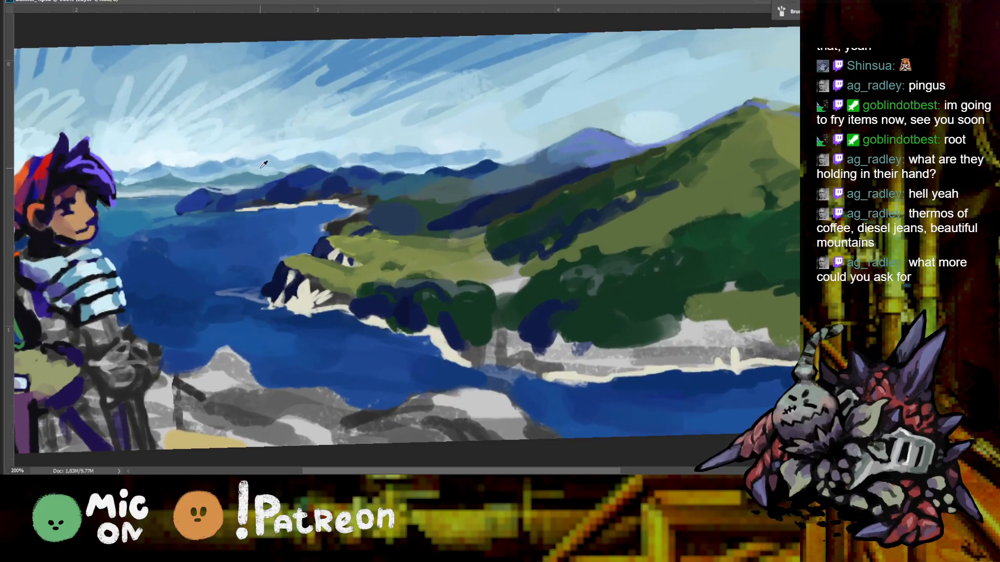
key(ctrl+minus)
key(ctrl+plus)
Touch up the horizon haze and clouds beside the back of the character's bandana with sampled sky colours
drag(139, 169, 562, 168)
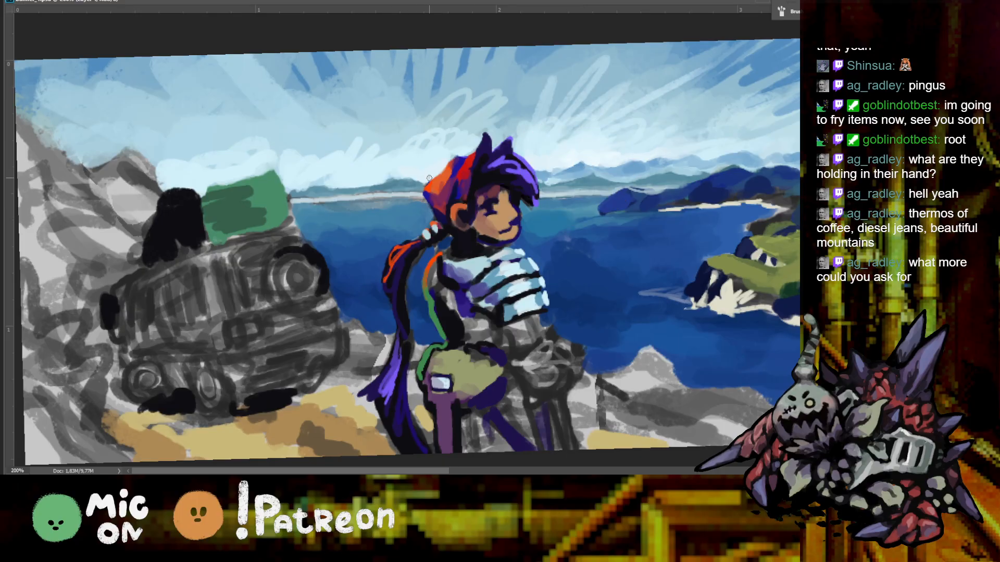
drag(429, 178, 397, 175)
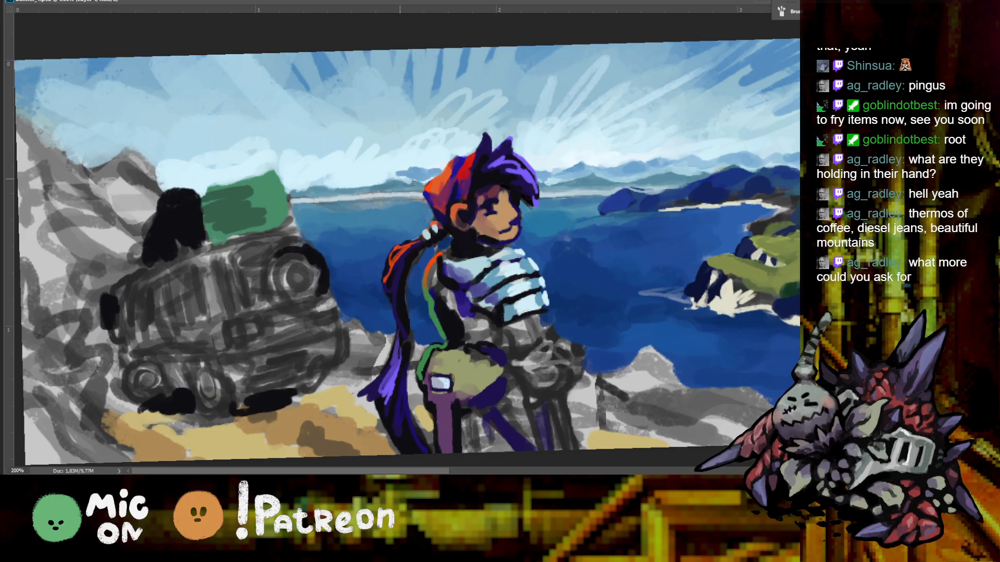
alt+click(420, 175)
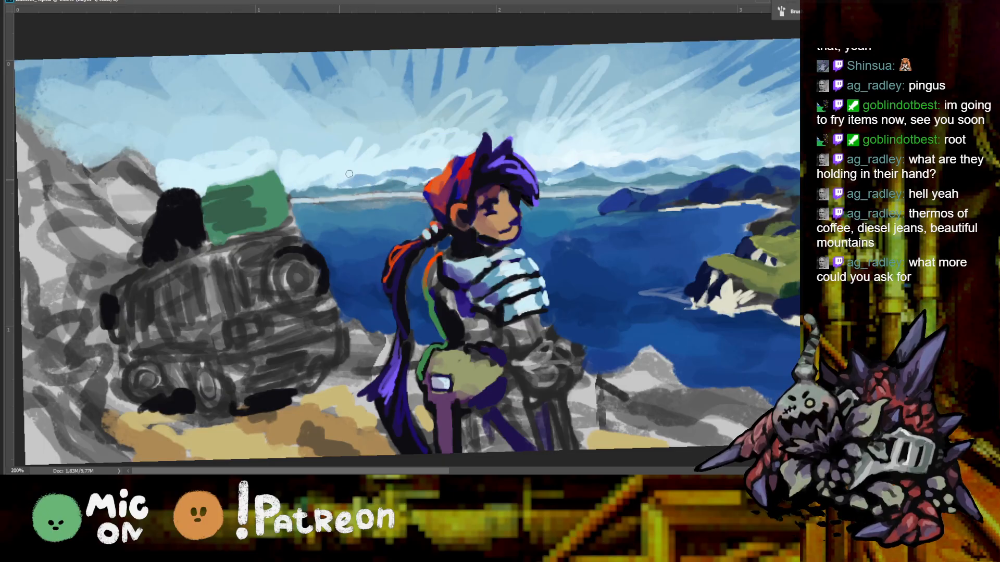
alt+click(567, 150)
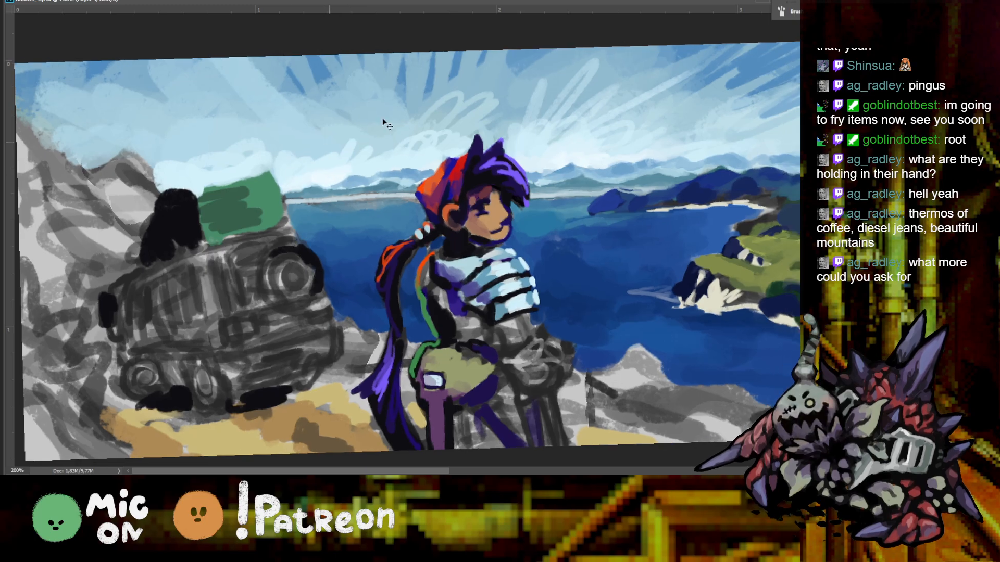
key(ctrl+minus)
key(ctrl+minus)
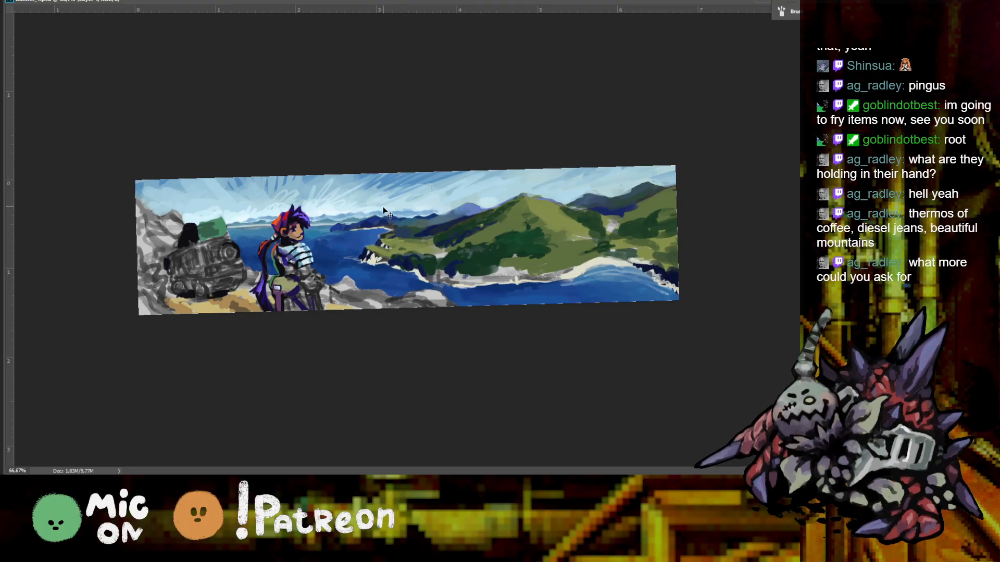
Paint green over the upper grey shore below the main hill and add thin cream lines above the beach
key(ctrl+minus)
key(ctrl+plus)
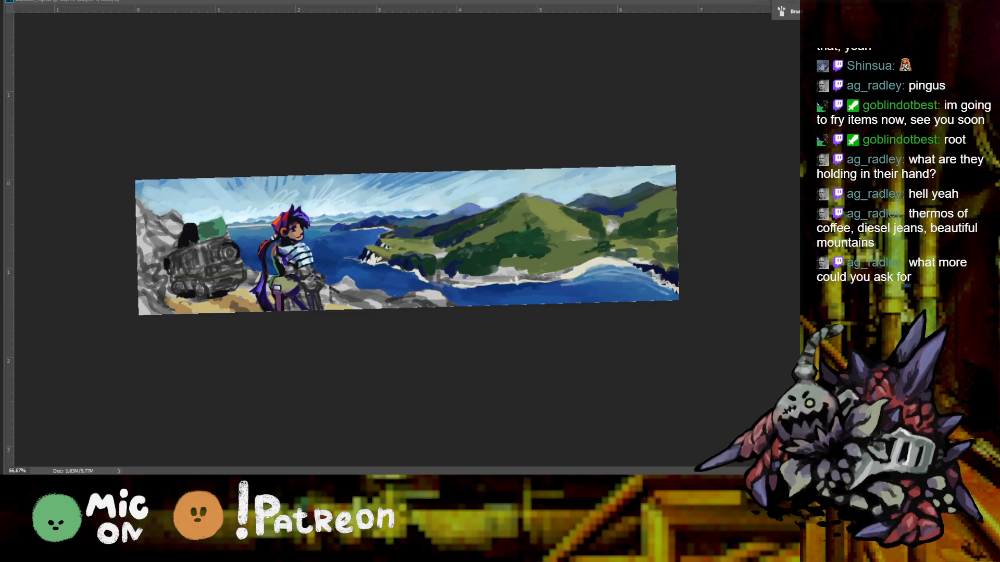
key(ctrl+plus)
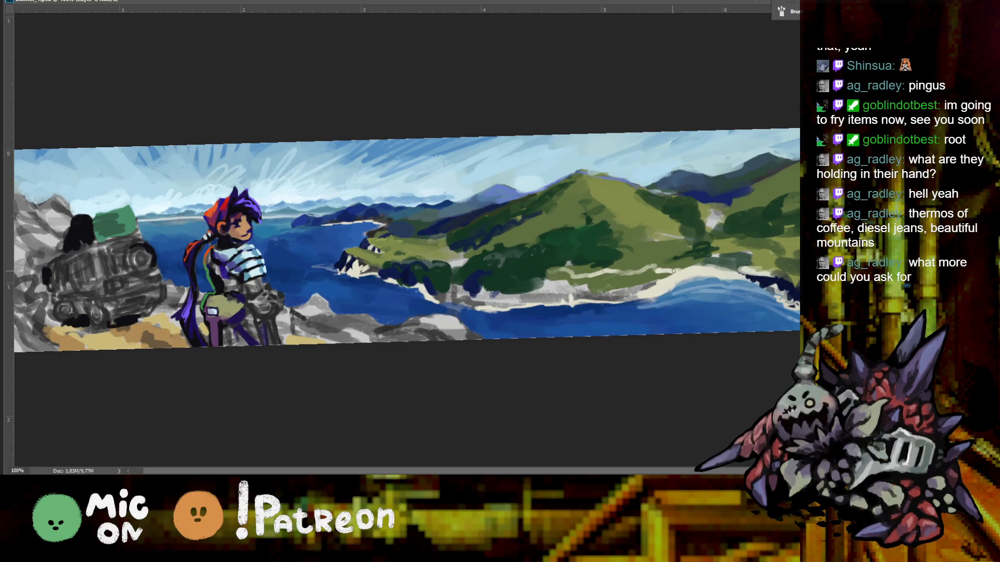
key(ctrl+minus)
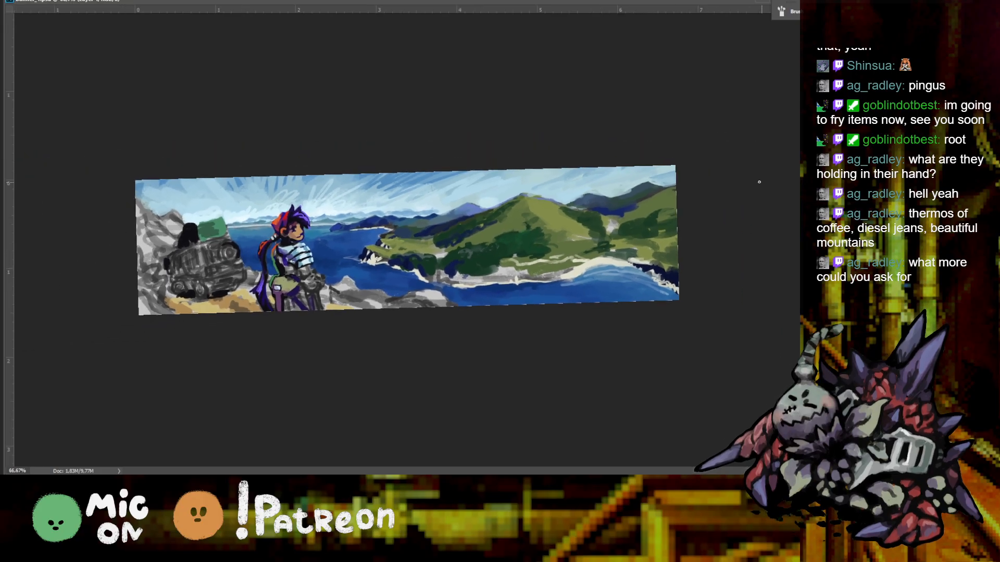
key(ctrl+plus)
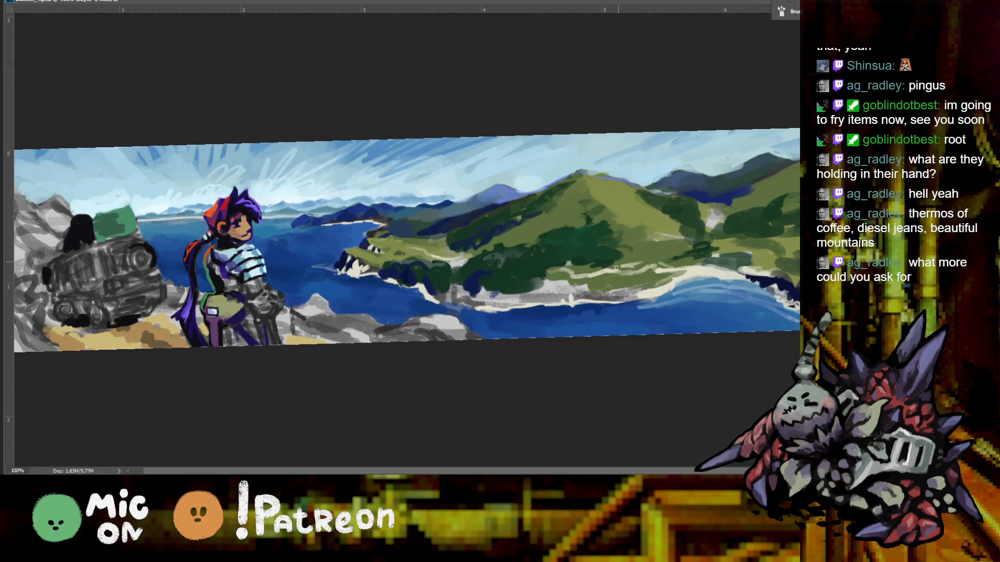
mouse_move(542, 286)
mouse_down()
mouse_move(619, 286)
mouse_move(628, 269)
mouse_up()
key(ctrl+z)
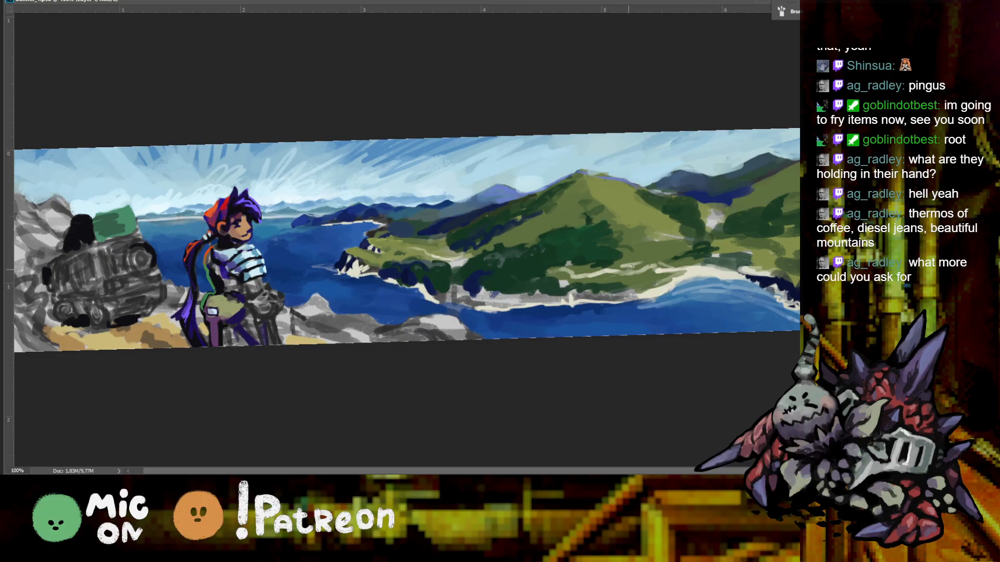
Repaint the grey shoreline below the dark trees as jagged cliffs in navy and cream using sampled colours
alt+click(471, 284)
drag(487, 295, 548, 296)
click(508, 306)
alt+click(509, 304)
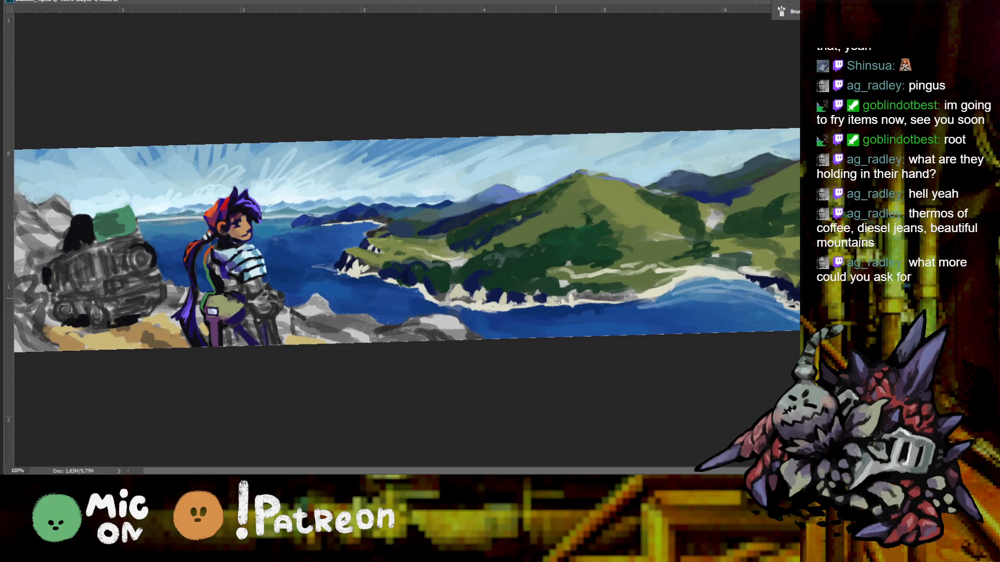
drag(571, 295, 645, 295)
key(ctrl+minus)
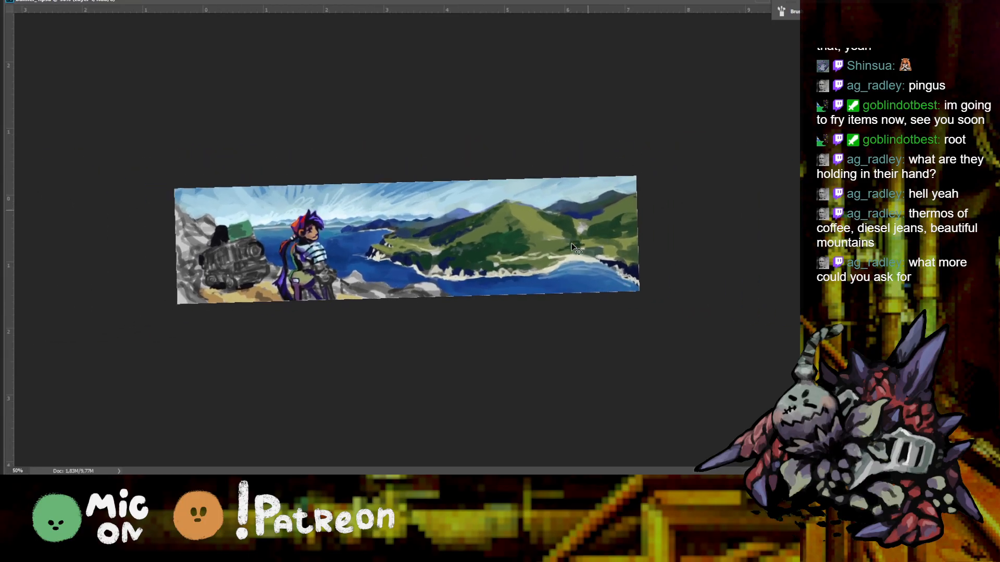
Brush sampled lighter blue strokes into the bay water below the cliffs and the beach
alt+click(600, 280)
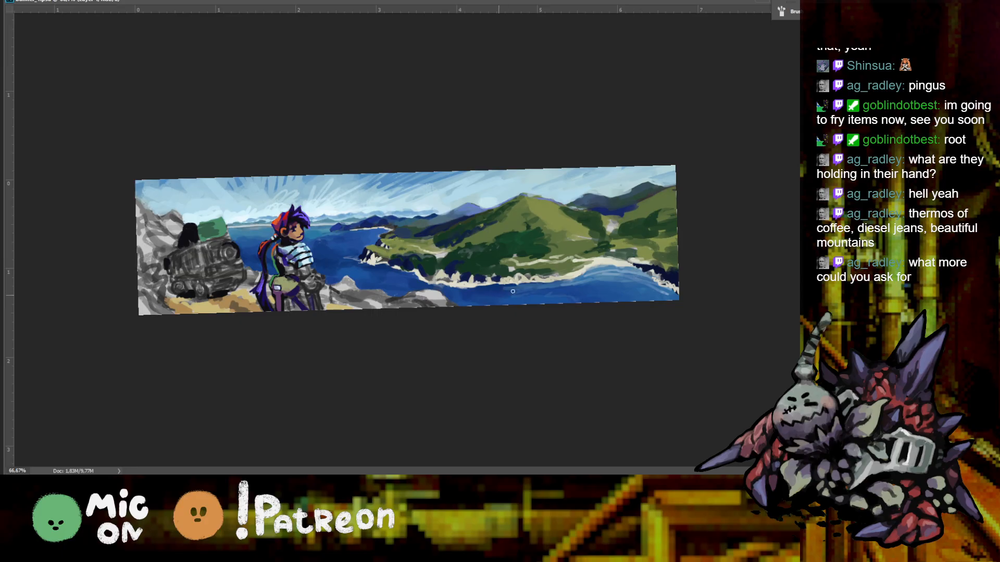
key(ctrl+minus)
key(ctrl+plus)
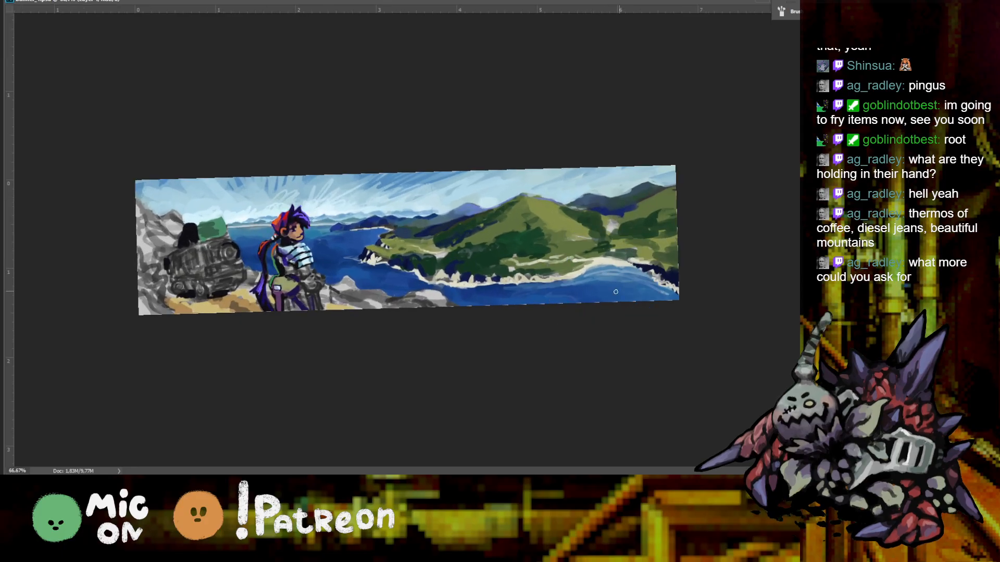
alt+click(599, 289)
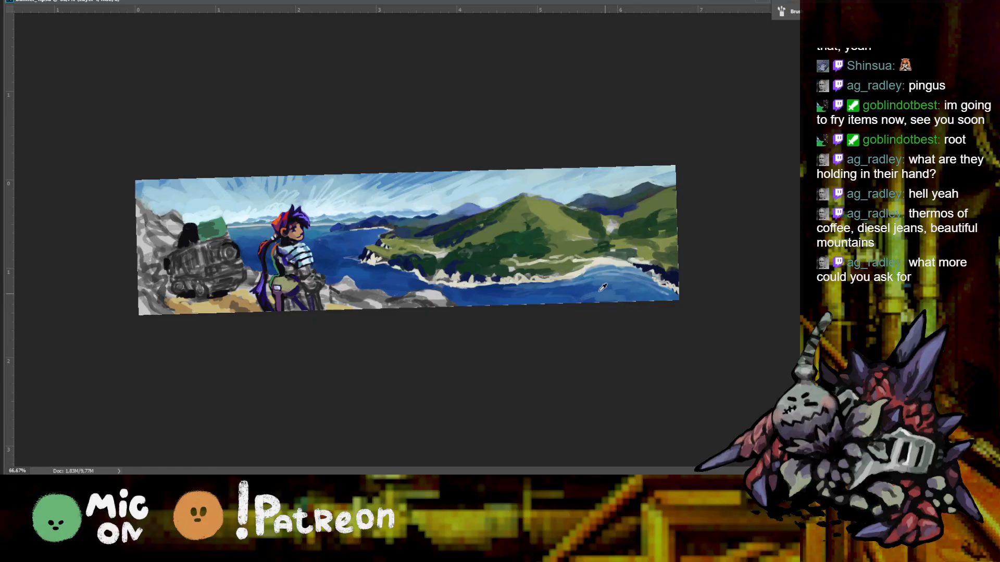
key(ctrl+minus)
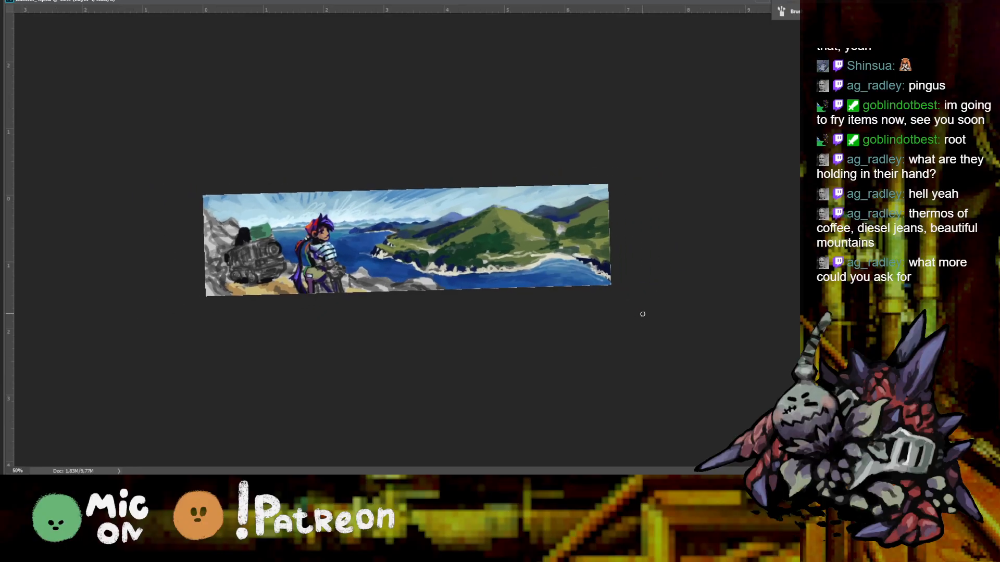
key(ctrl+plus)
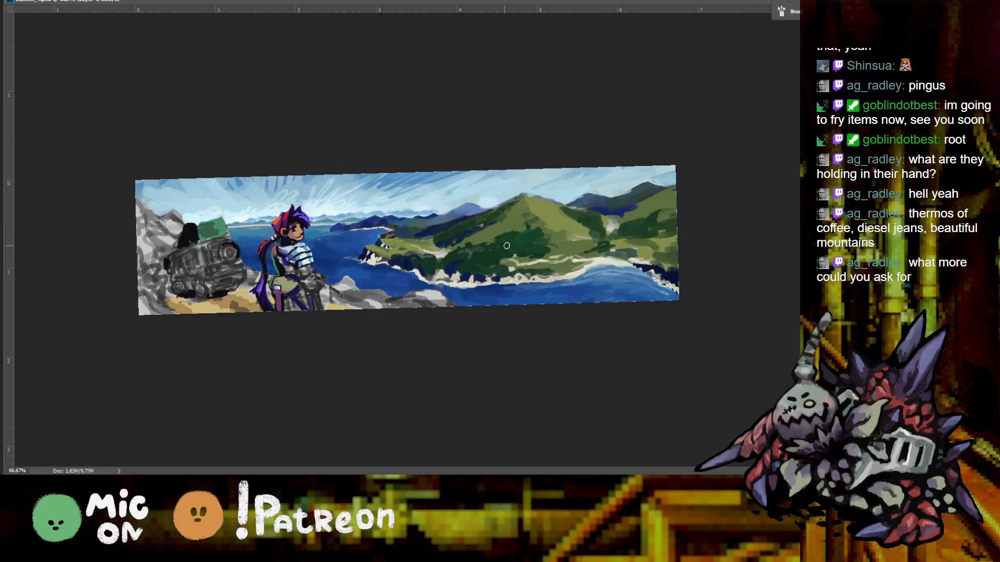
Add sampled green foliage strokes along the lower slope of the main hill above the cliffs
key(ctrl+plus)
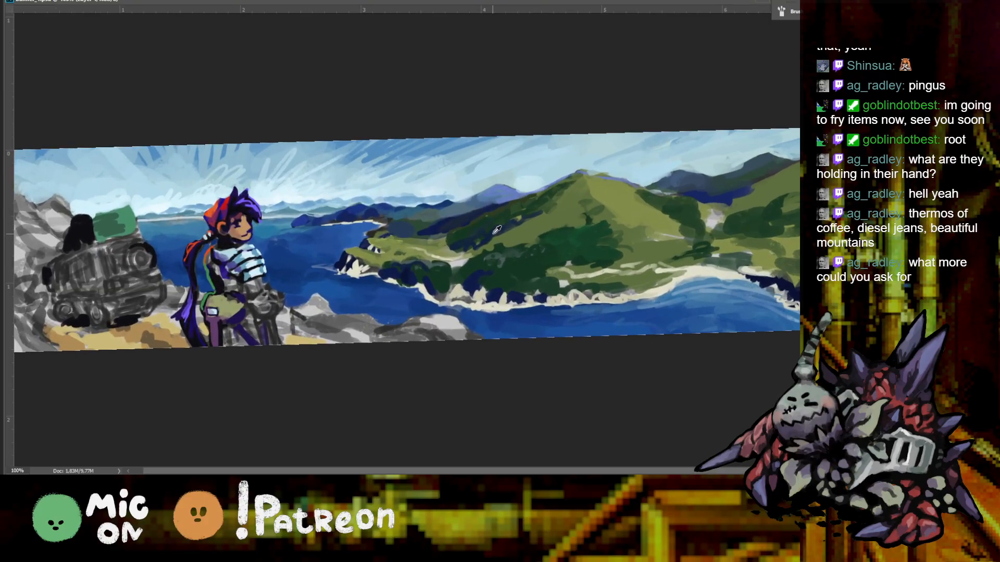
key(alt)
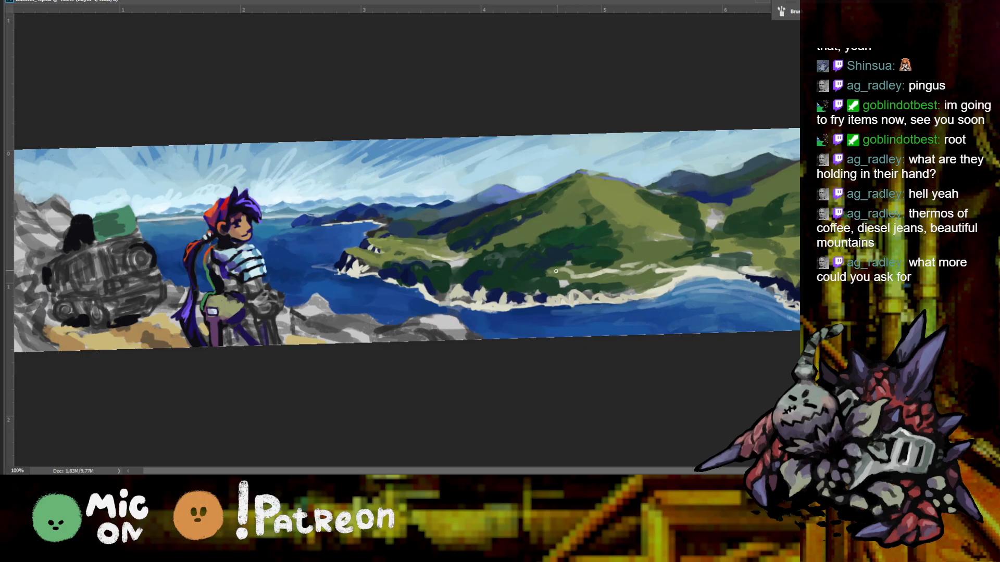
drag(554, 267, 528, 272)
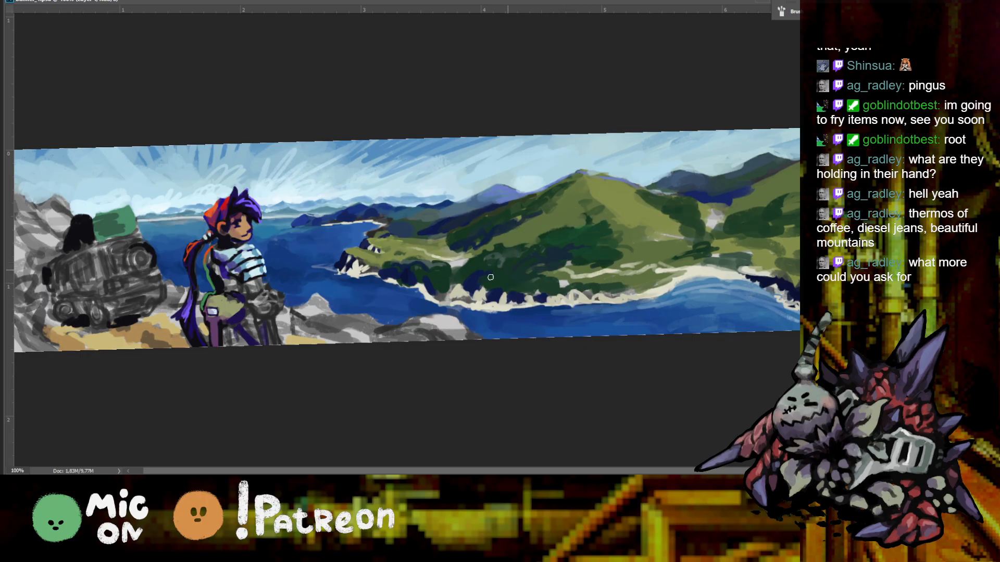
key(ctrl+minus)
key(ctrl+minus)
key(ctrl+plus)
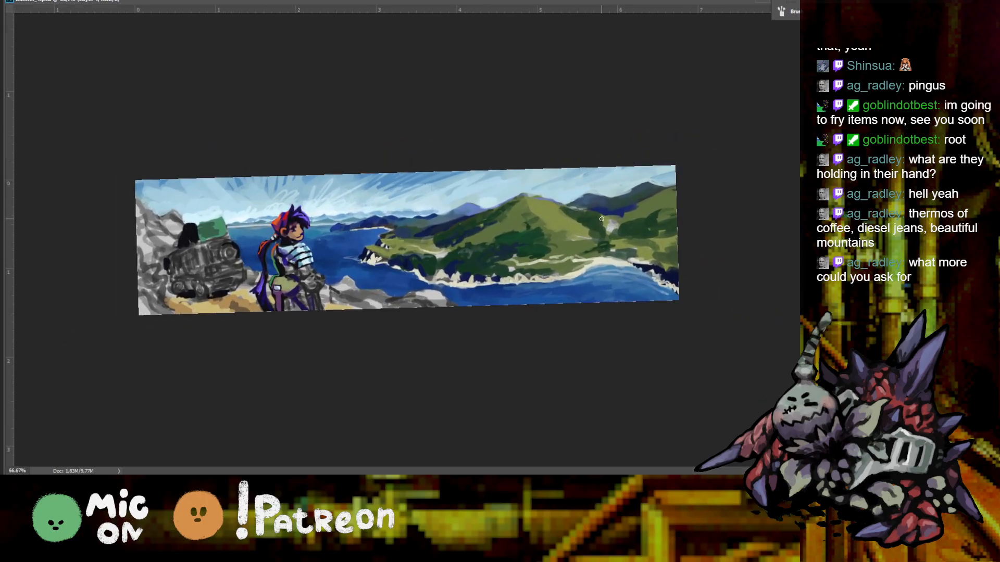
Cover the pale grey patch in the saddle behind the main hill with muted green strokes
key(ctrl+minus)
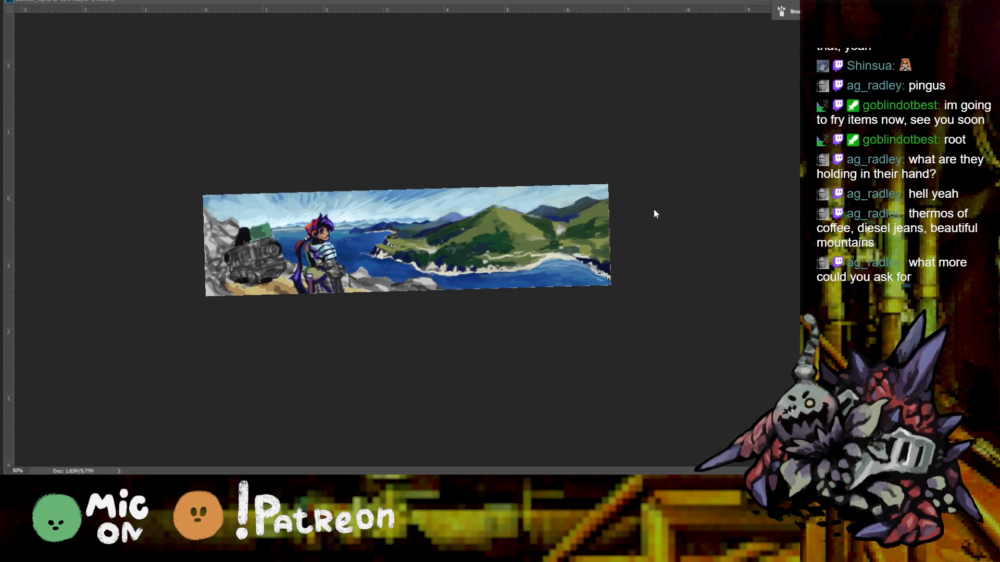
key(ctrl+z)
key(ctrl+plus)
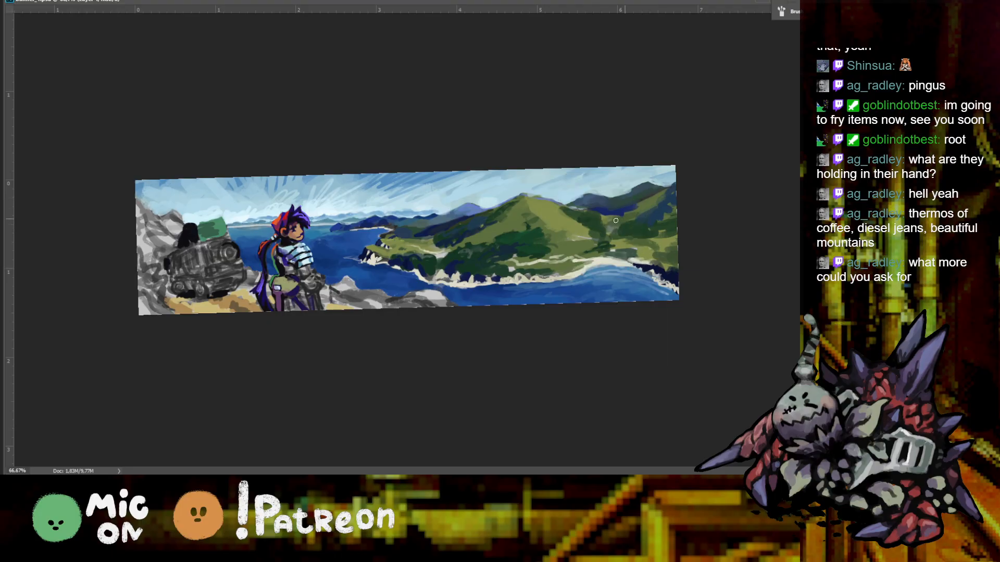
key(ctrl+alt+z)
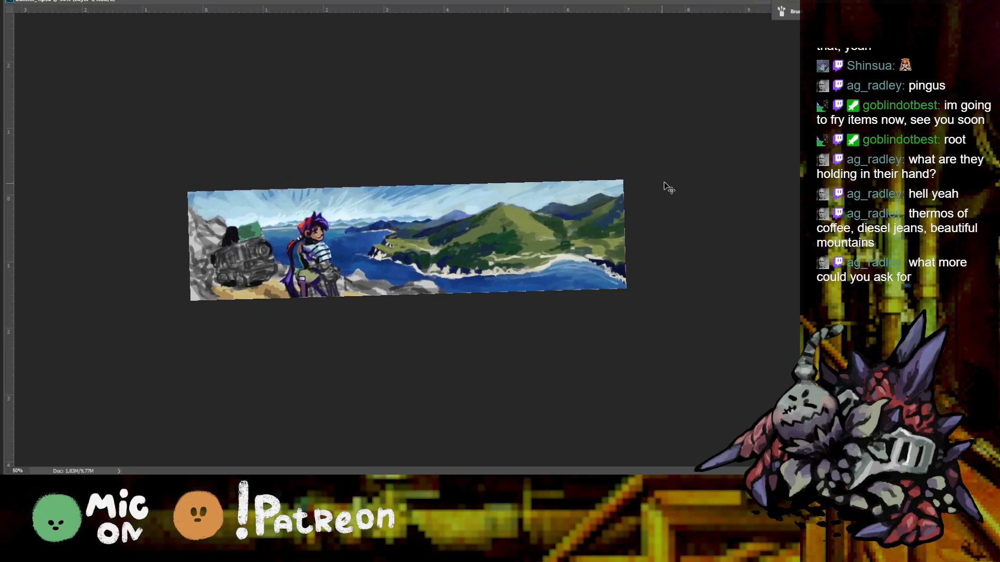
key(ctrl+shift+z)
key(ctrl+plus)
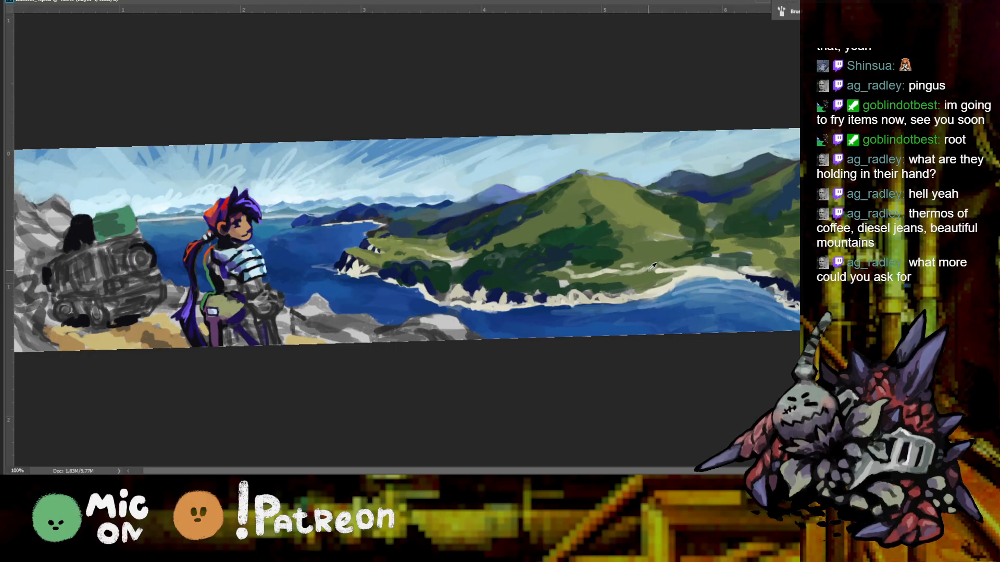
Touch up the grass and tree edges just above the cliffs with small strokes in sampled hillside colours
drag(555, 288, 579, 276)
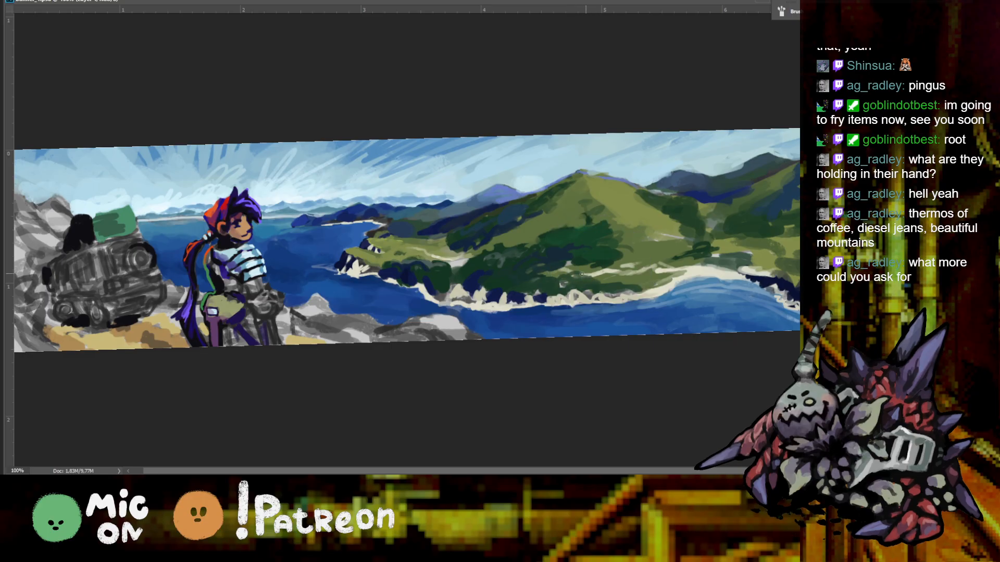
alt+click(570, 268)
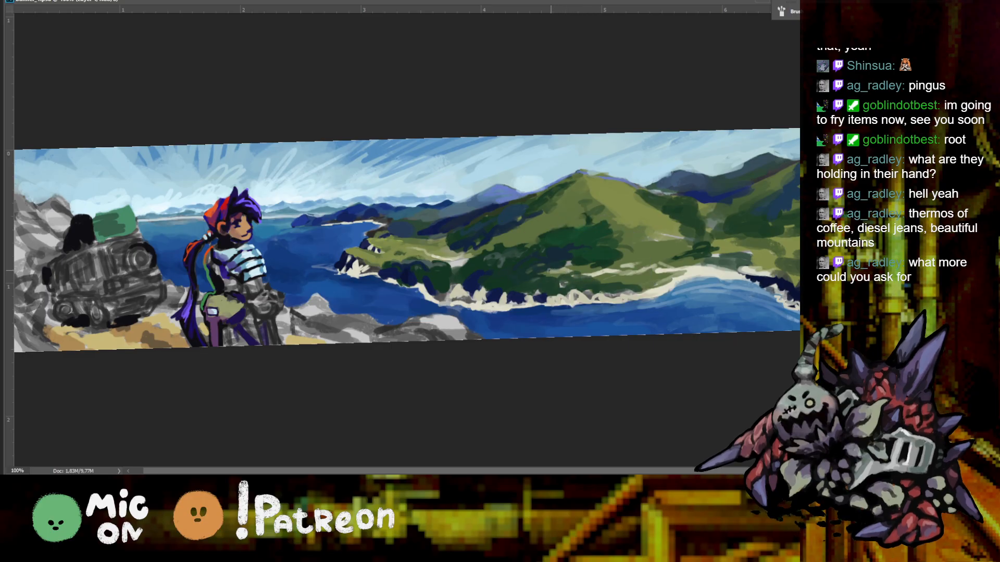
alt+click(464, 259)
alt+click(533, 266)
key(ctrl+minus)
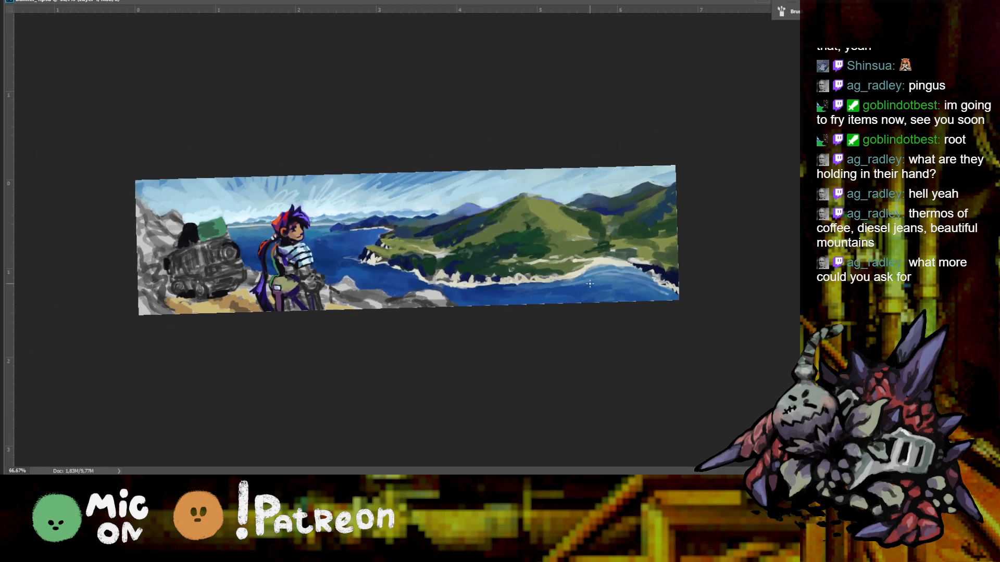
key(ctrl+plus)
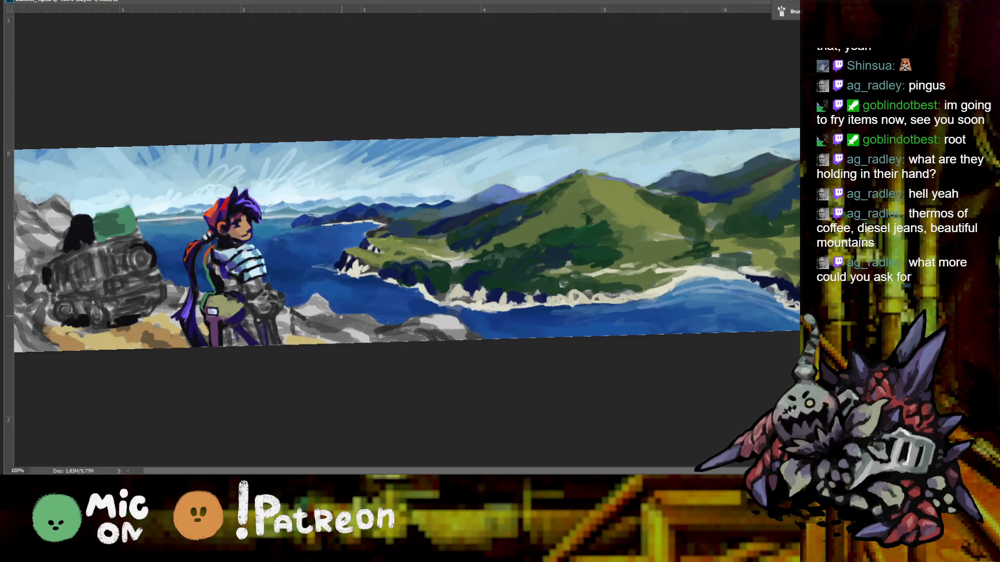
Paint the character's raised forearm and hand with sampled light blue strokes and a pale highlight along the forearm
key(ctrl+minus)
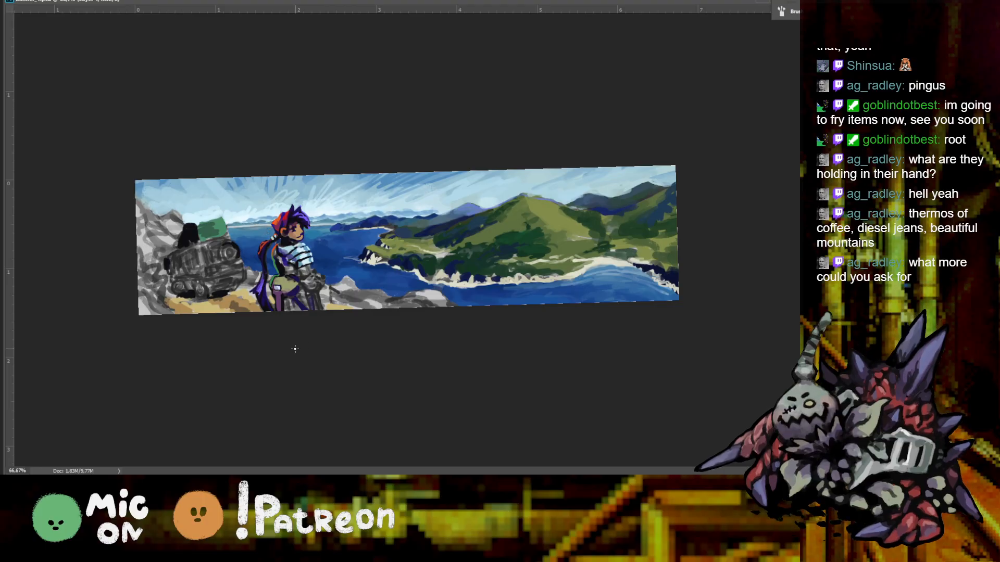
key(ctrl+plus)
key(ctrl+plus)
alt+click(261, 298)
drag(282, 308, 280, 318)
mouse_move(305, 377)
mouse_down()
mouse_move(328, 379)
mouse_move(332, 362)
mouse_move(340, 372)
mouse_move(361, 313)
mouse_up()
alt+click(329, 297)
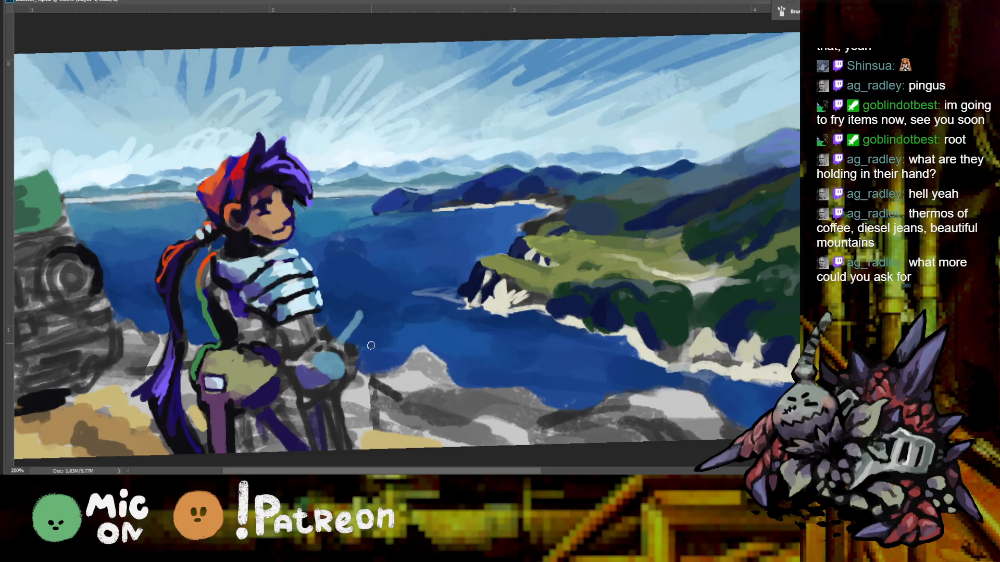
mouse_move(338, 348)
mouse_down()
mouse_move(363, 316)
mouse_move(381, 332)
mouse_move(349, 346)
mouse_move(373, 328)
mouse_move(351, 333)
mouse_move(361, 369)
mouse_up()
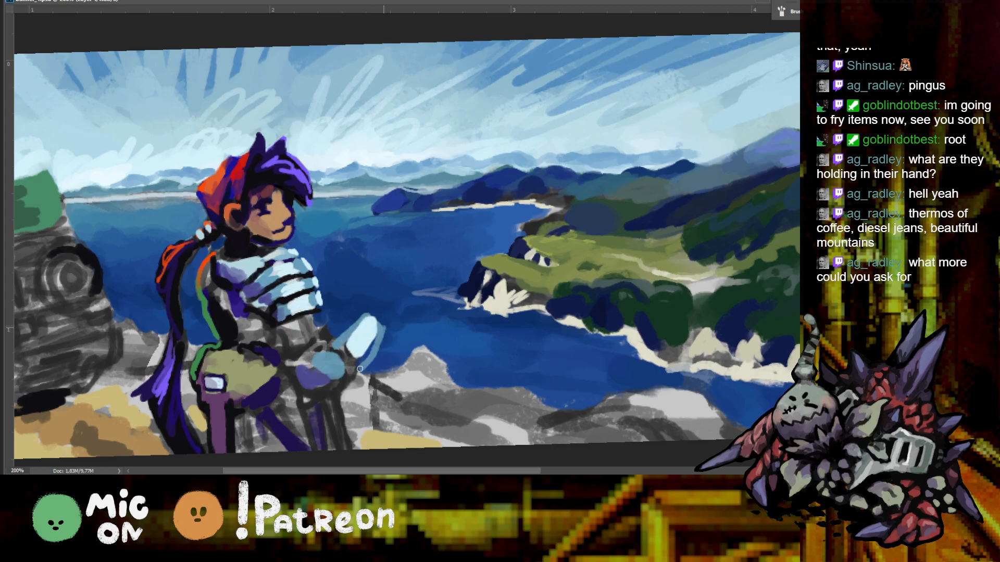
mouse_move(366, 312)
mouse_down()
mouse_move(396, 301)
mouse_move(382, 308)
mouse_up()
key(ctrl+minus)
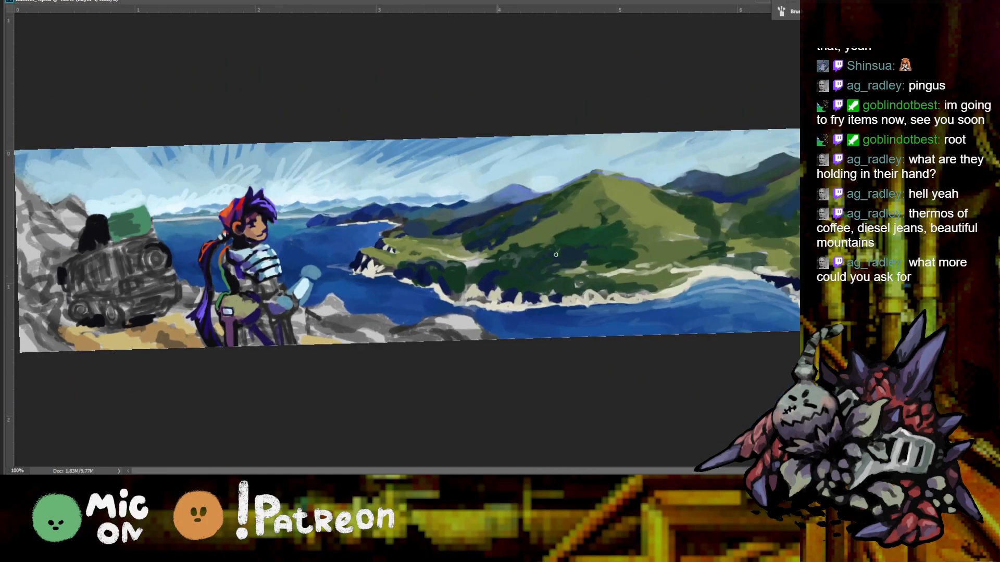
key(ctrl+comma)
key(ctrl+comma)
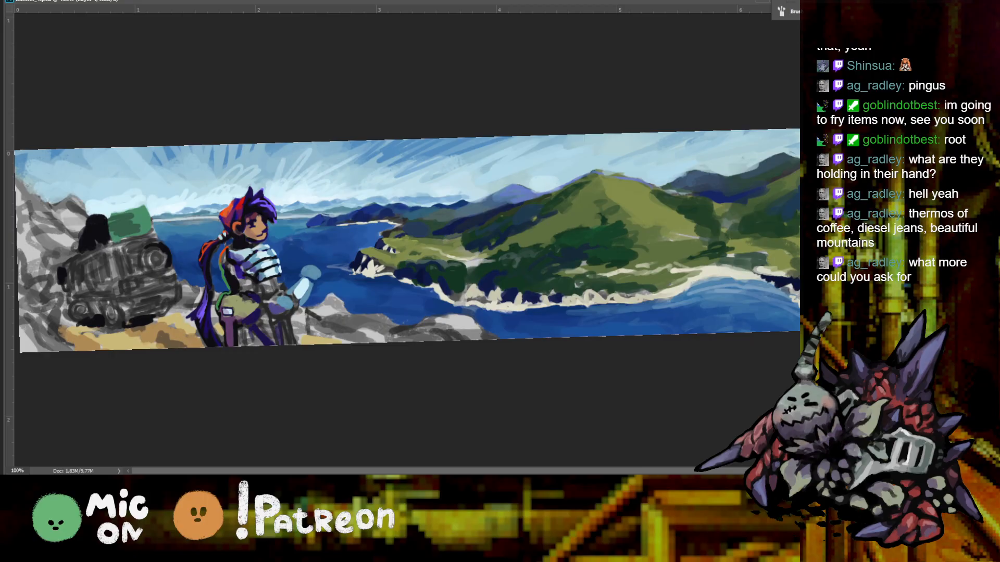
key(ctrl+equal)
mouse_move(212, 279)
mouse_down()
mouse_move(234, 260)
mouse_move(221, 277)
mouse_move(213, 262)
mouse_move(213, 297)
mouse_move(226, 290)
mouse_move(227, 314)
mouse_up()
key(ctrl+z)
mouse_move(210, 281)
mouse_down()
mouse_move(217, 241)
mouse_move(231, 245)
mouse_move(227, 283)
mouse_up()
key(ctrl+z)
key(ctrl+z)
key(ctrl+z)
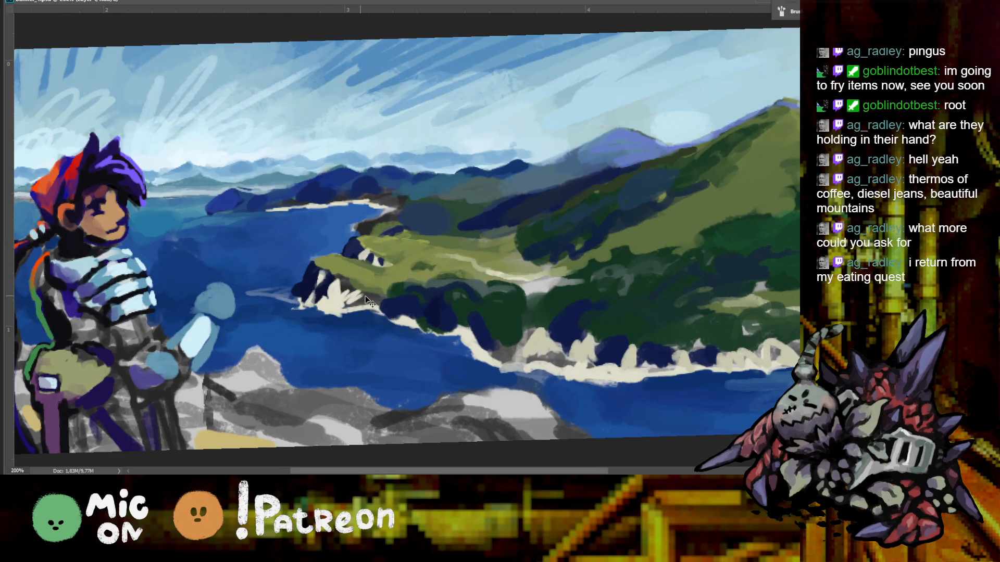
Examine the character, vehicle and coast up close and against the whole banner
key(ctrl+minus)
key(ctrl+minus)
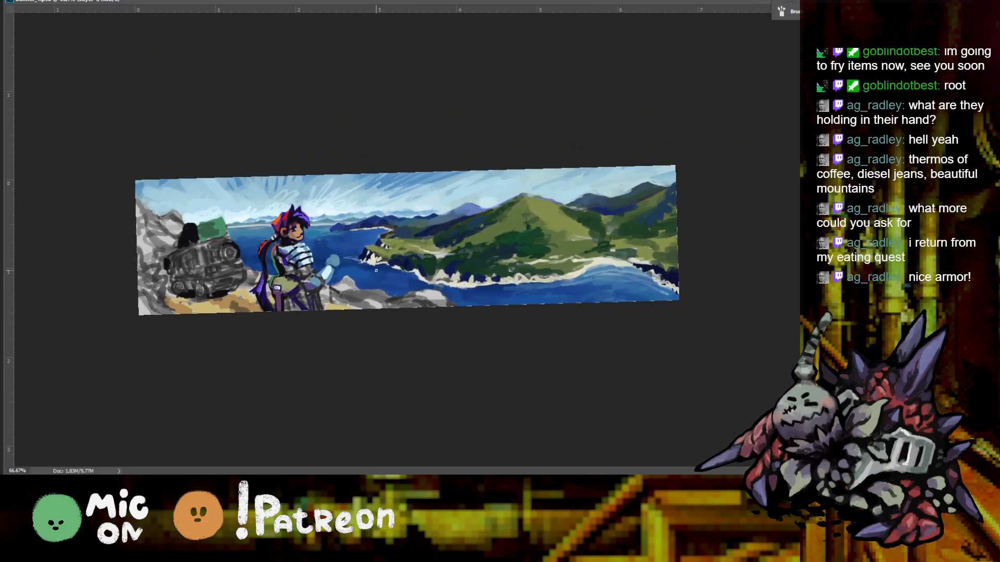
key(ctrl+plus)
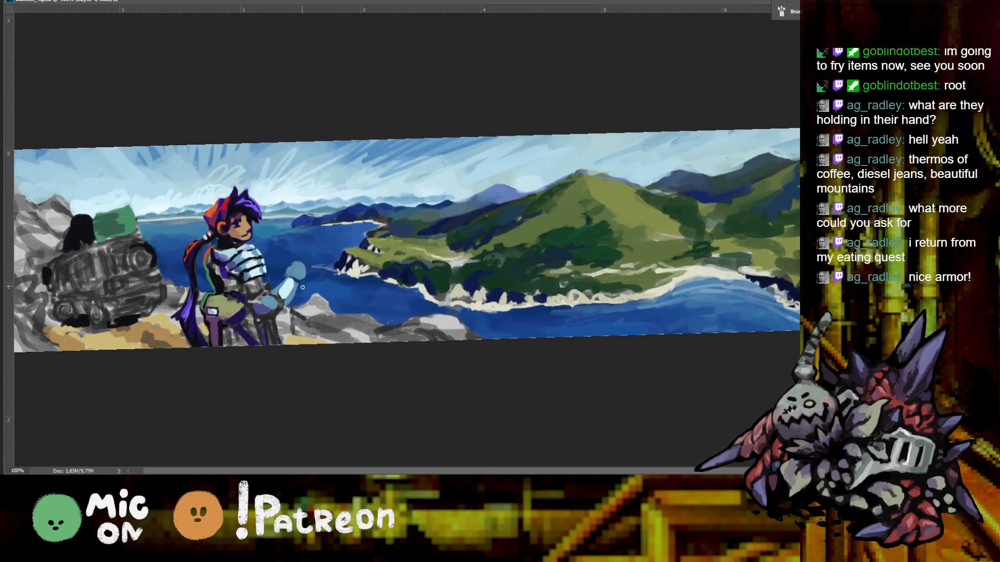
key(ctrl+plus)
key(ctrl+plus)
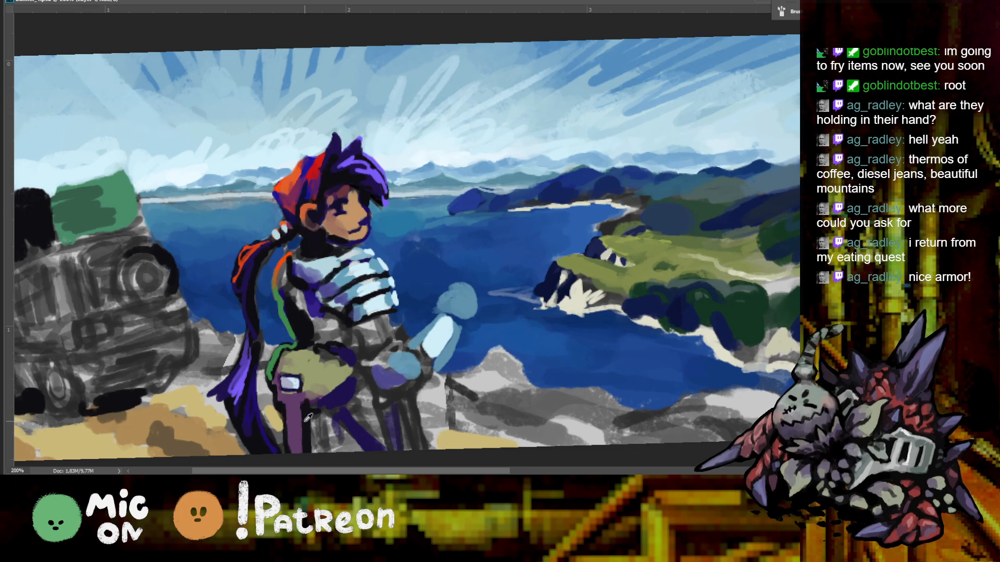
key(ctrl+minus)
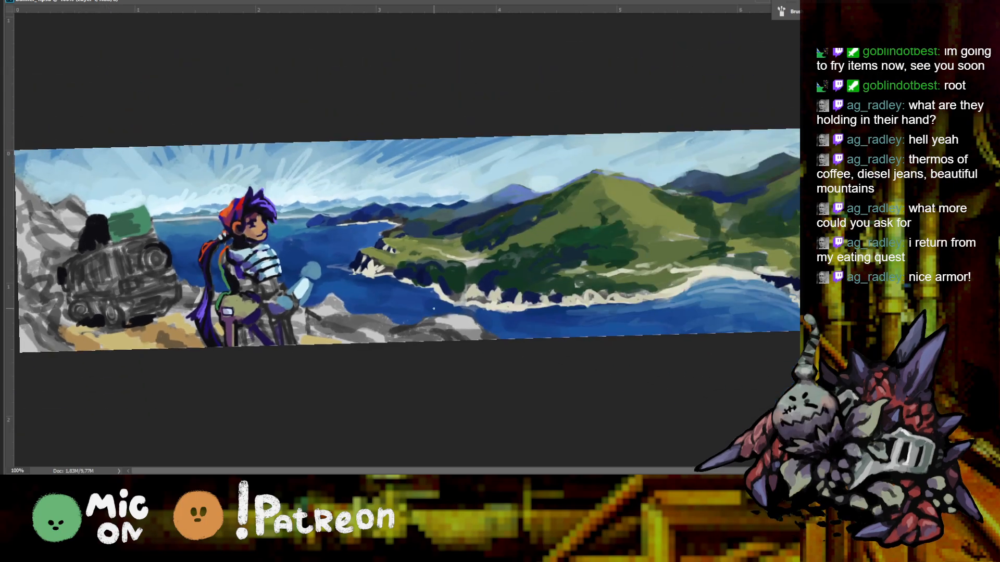
key(ctrl+plus)
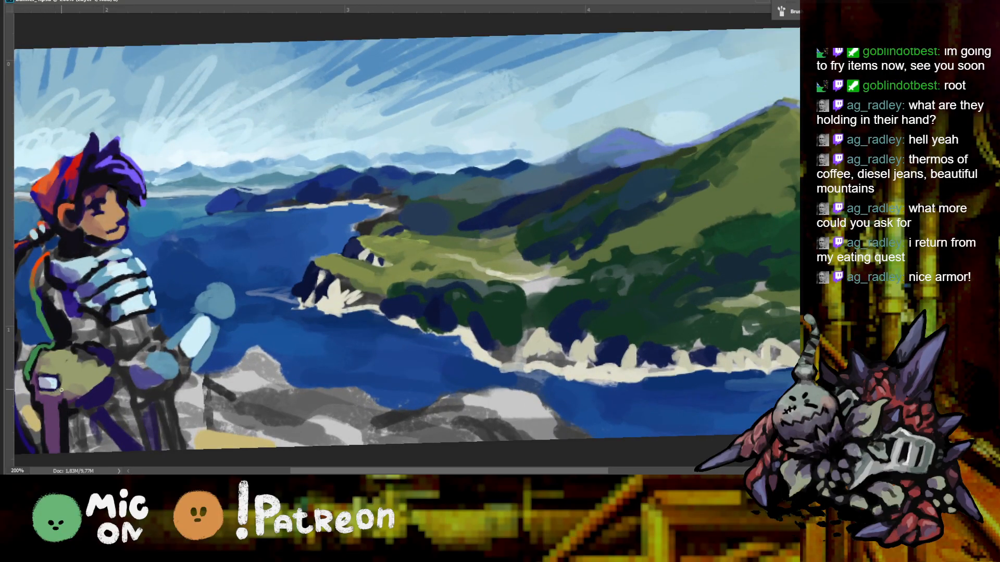
key(ctrl+minus)
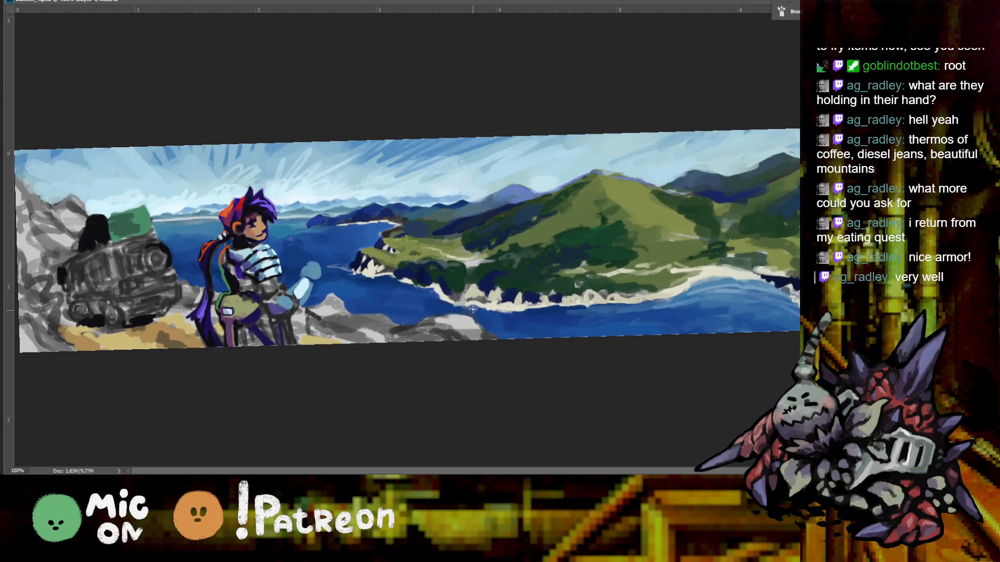
key(ctrl+plus)
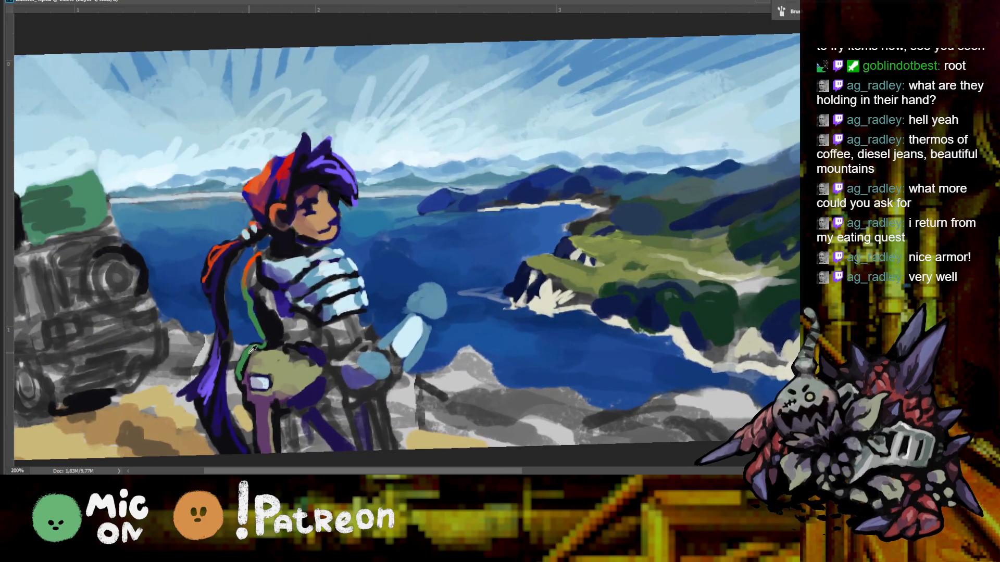
drag(196, 410, 216, 453)
mouse_move(194, 403)
mouse_down()
mouse_move(179, 395)
mouse_move(207, 364)
mouse_up()
key(ctrl+minus)
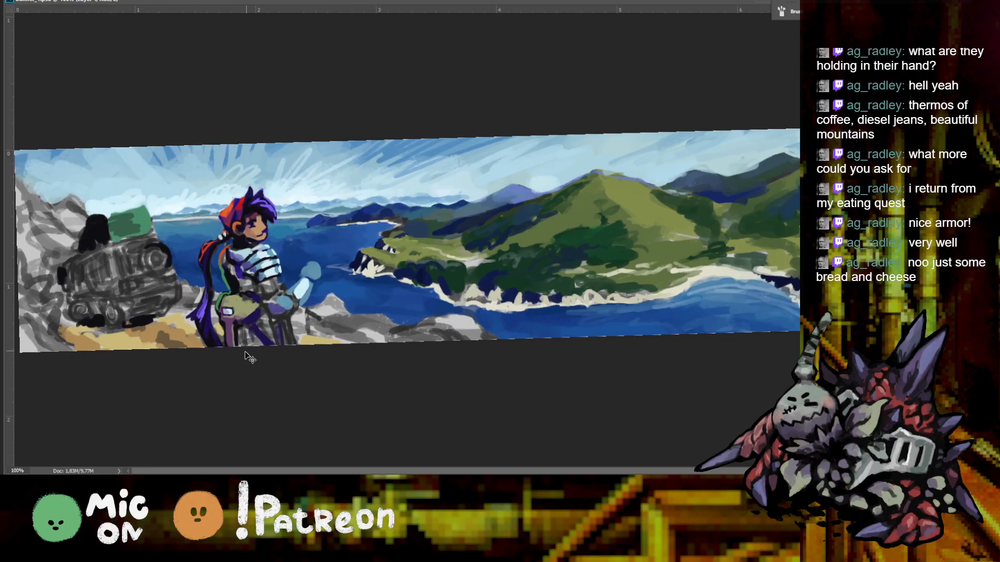
key(ctrl+plus)
drag(274, 373, 647, 339)
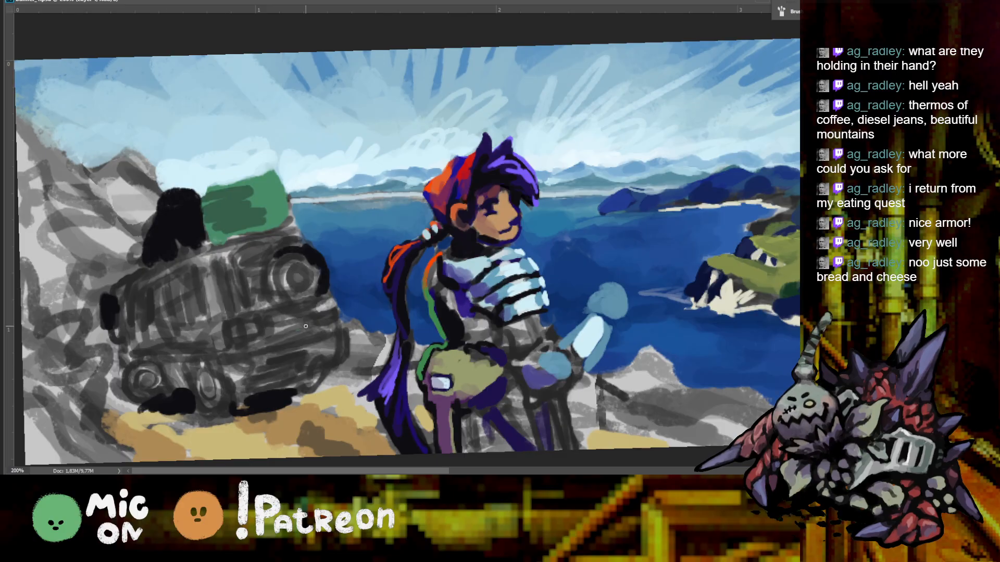
key(ctrl+minus)
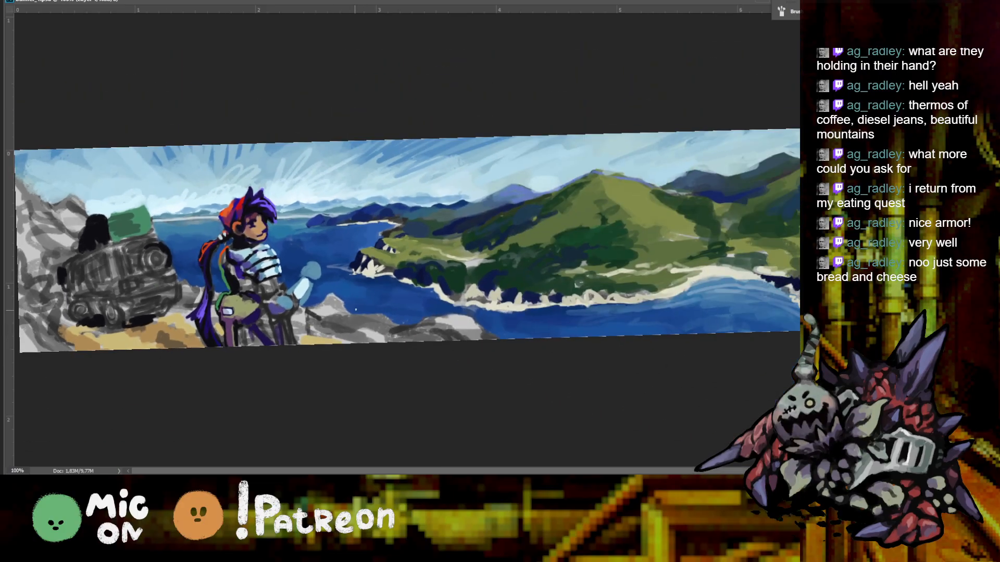
key(ctrl+plus)
drag(309, 242, 690, 189)
key(ctrl+minus)
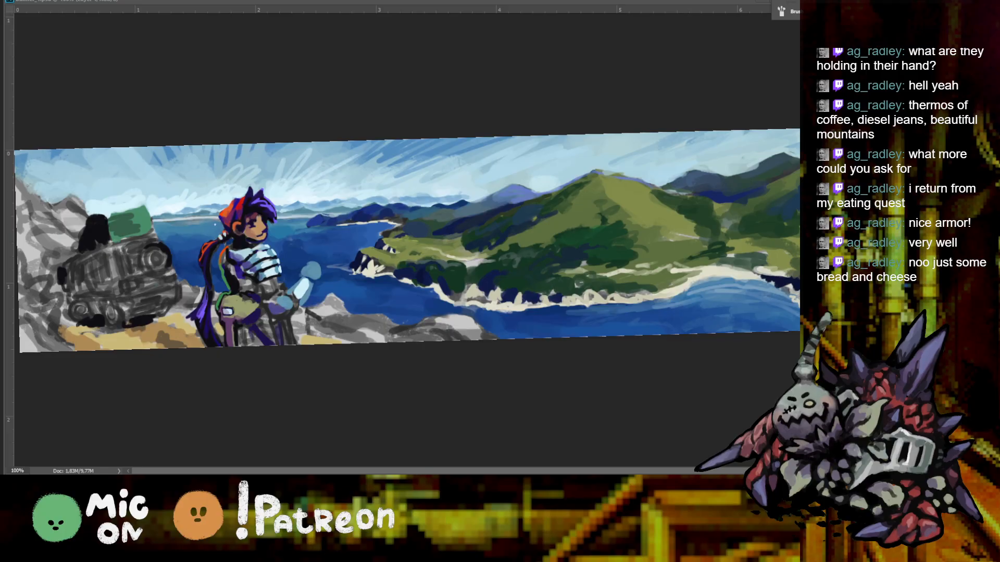
Rotate the canvas and repaint the dark green bundle on top of the vehicle in bright yellow-green
key(ctrl+plus)
key(ctrl+plus)
mouse_move(161, 213)
mouse_down()
mouse_move(553, 185)
mouse_move(615, 222)
mouse_move(648, 191)
mouse_move(630, 144)
mouse_up()
key(r)
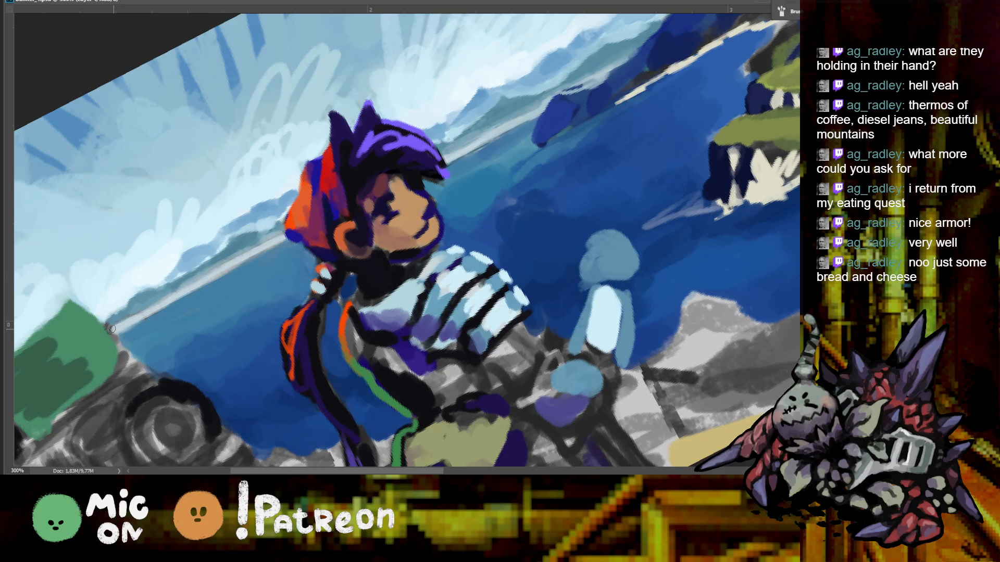
key(ctrl+minus)
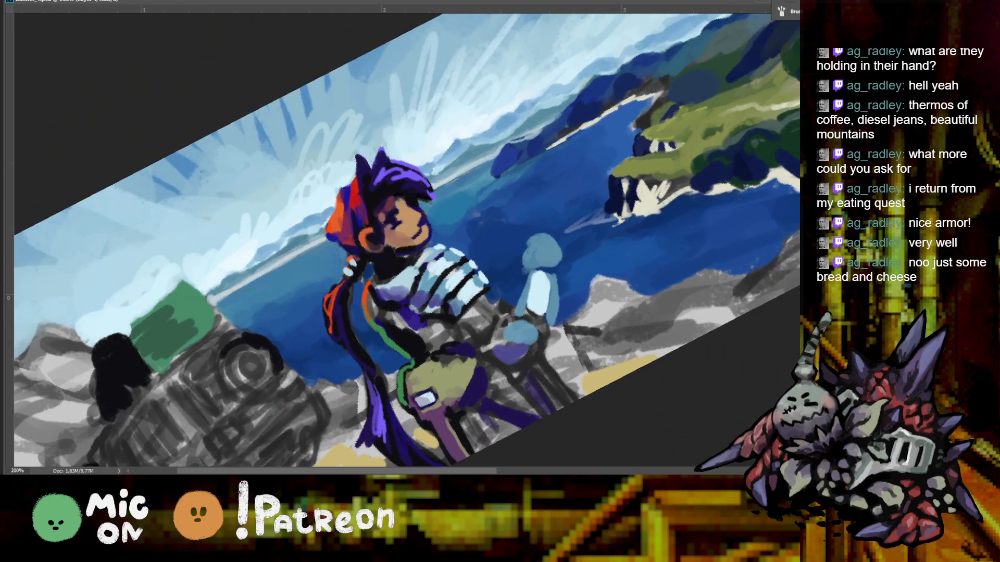
mouse_move(170, 312)
mouse_down()
mouse_move(206, 315)
mouse_move(175, 330)
mouse_move(189, 341)
mouse_move(193, 329)
mouse_move(172, 320)
mouse_move(140, 333)
mouse_move(163, 337)
mouse_move(161, 357)
mouse_move(188, 341)
mouse_move(150, 346)
mouse_up()
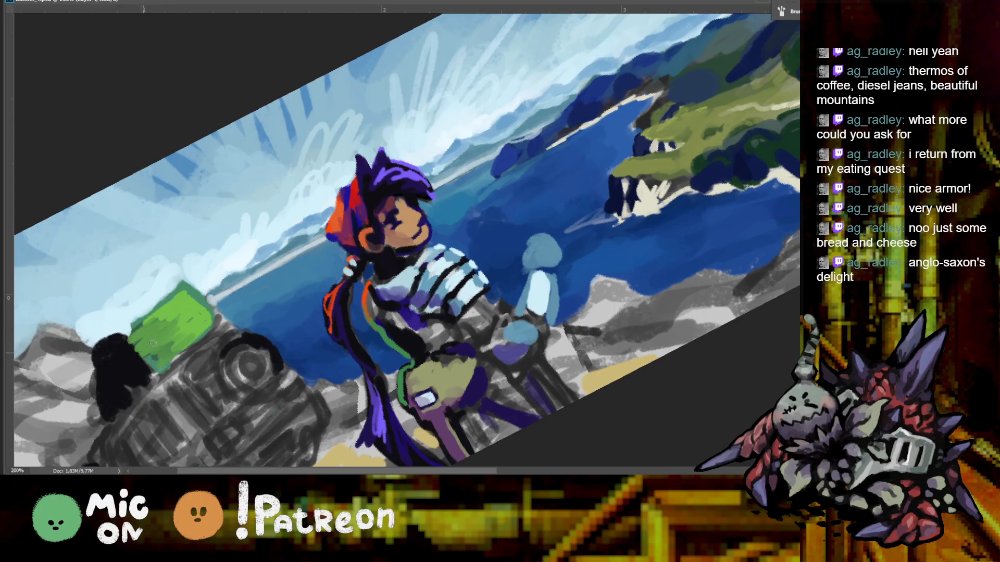
mouse_move(190, 305)
mouse_down()
mouse_move(160, 320)
mouse_move(165, 350)
mouse_up()
key(ctrl+minus)
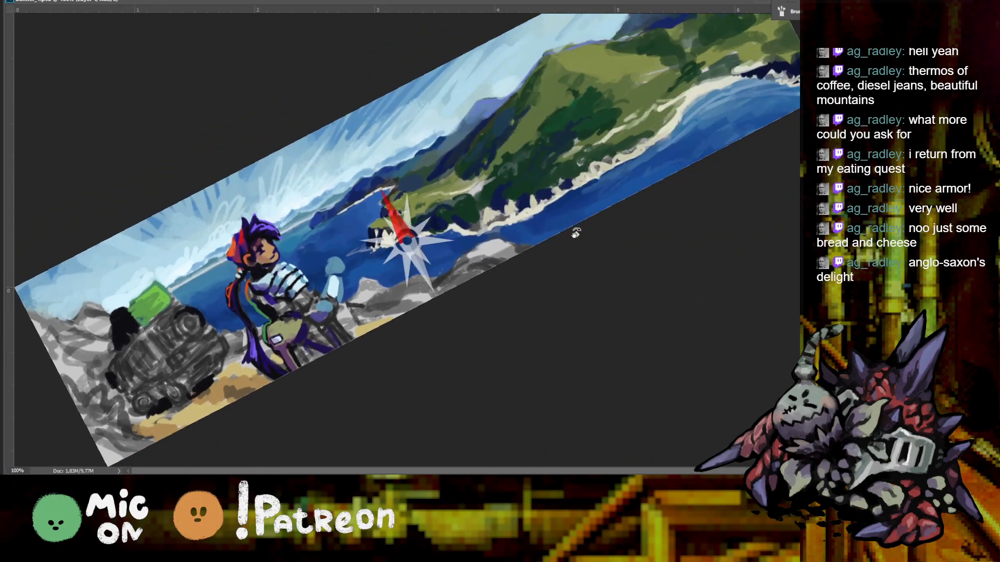
Reset the canvas rotation so that the whole banner sits level
drag(576, 233, 565, 296)
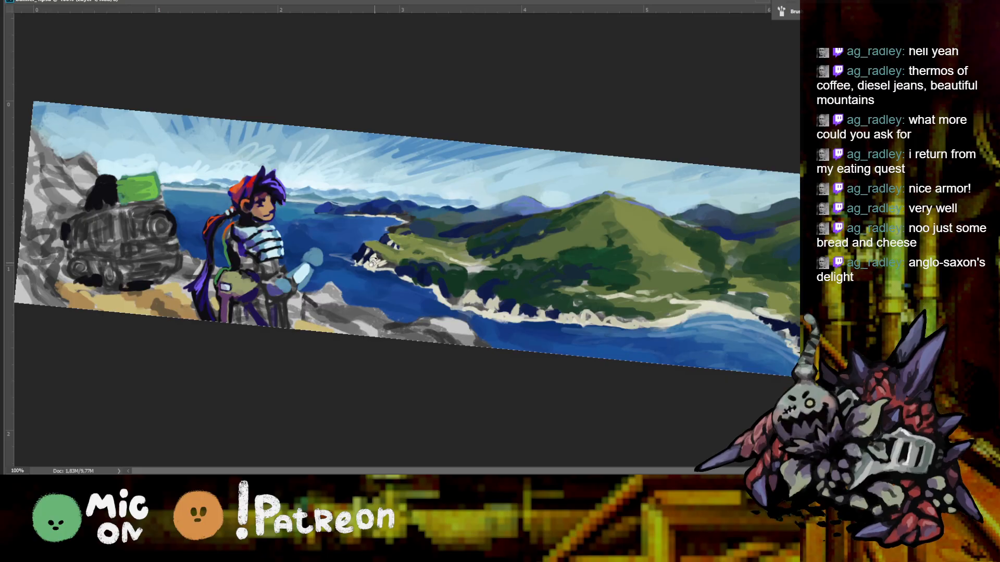
key(ctrl+plus)
drag(374, 263, 482, 253)
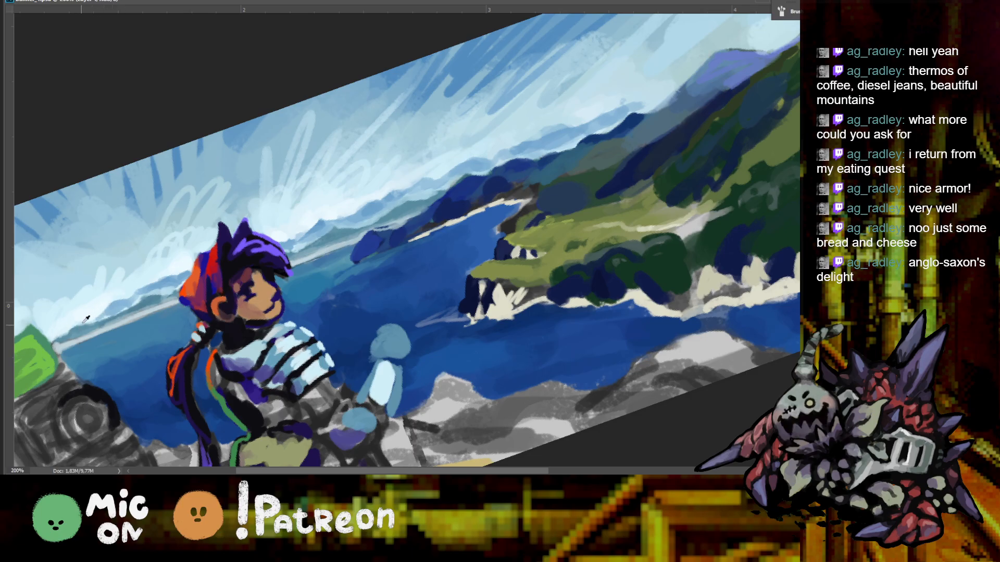
alt+click(65, 342)
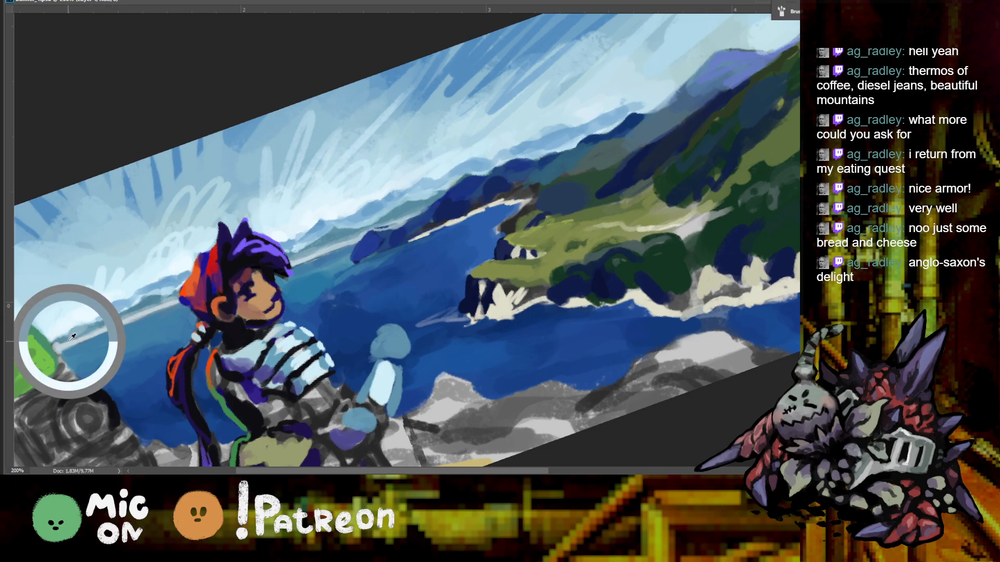
key(ctrl+minus)
key(ctrl+minus)
key(r)
drag(492, 172, 533, 199)
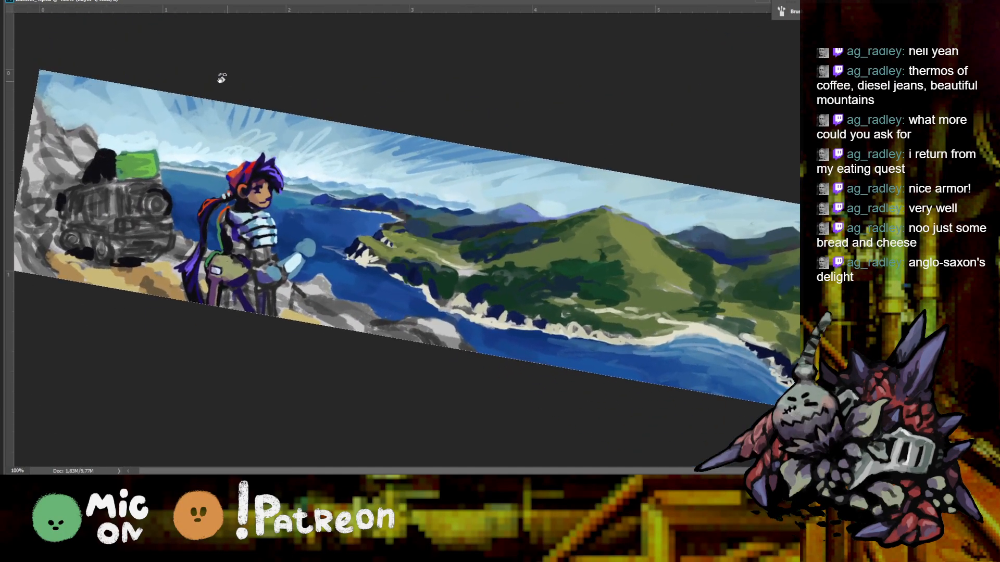
key(Escape)
key(ctrl+minus)
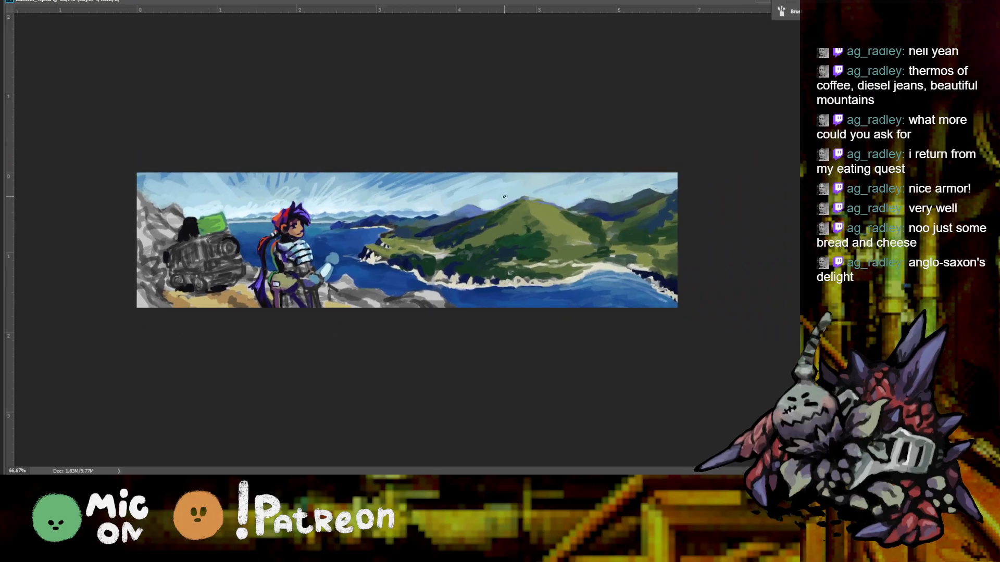
Reduce the brush to a smaller tip over the distant headland
key(ctrl+plus)
key(ctrl+plus)
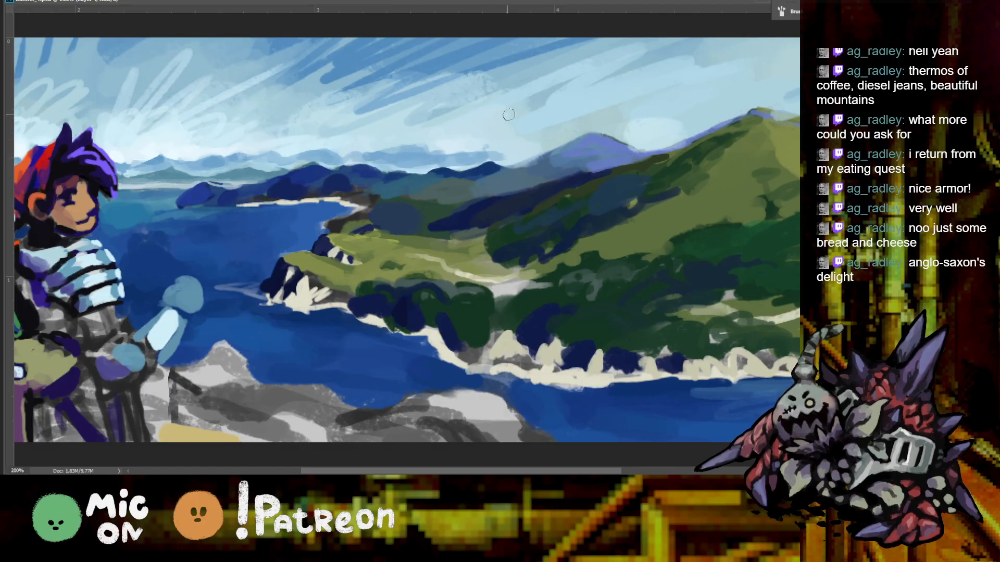
key(ctrl+minus)
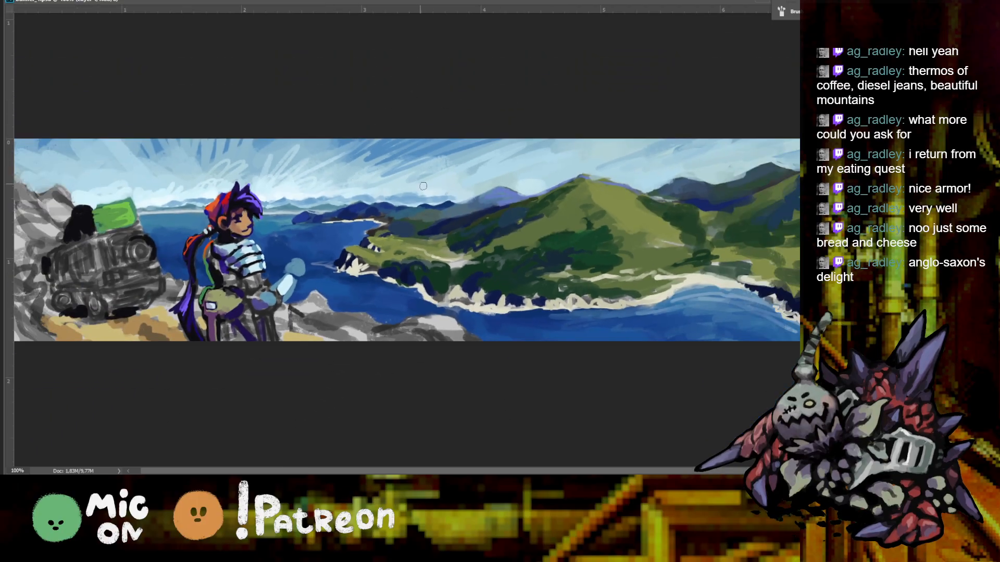
key(ctrl+minus)
key(ctrl+plus)
key(ctrl+plus)
key(bracketleft)
key(bracketleft)
key(bracketleft)
key(bracketleft)
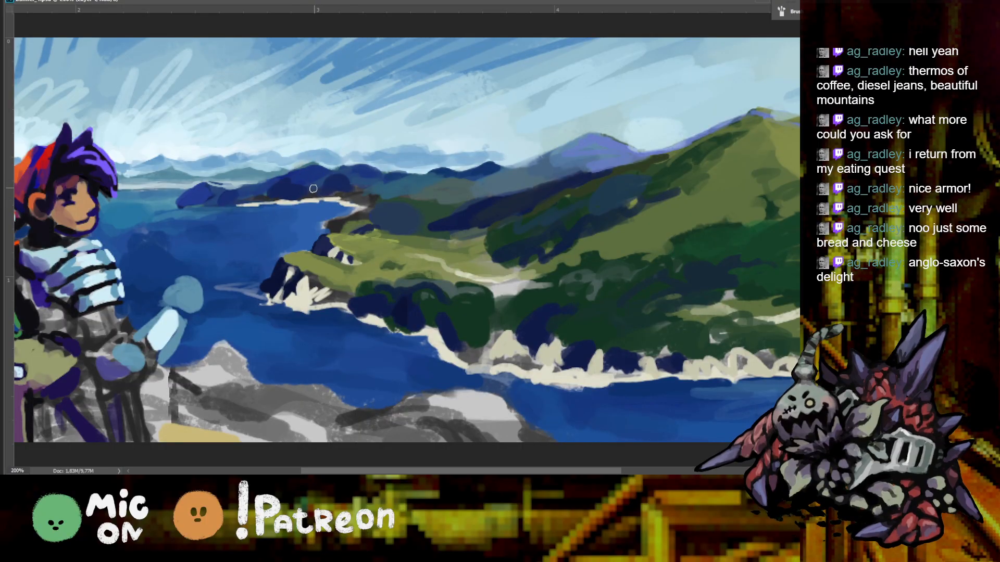
key(bracketright)
key(bracketright)
key(bracketright)
key(bracketright)
key(bracketleft)
key(bracketleft)
key(bracketleft)
key(bracketleft)
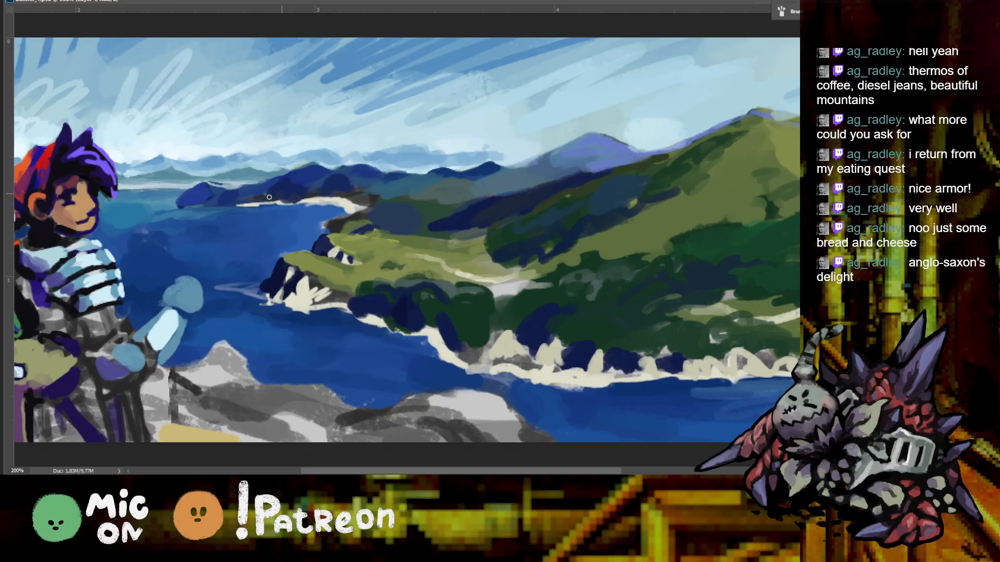
Examine the distant headland and coast up close and against the whole banner
key(ctrl+minus)
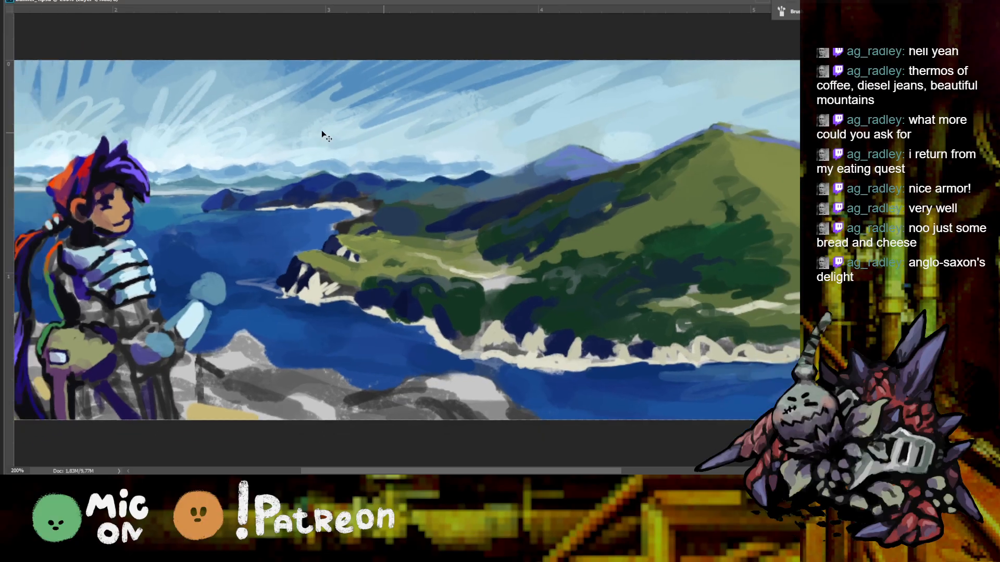
key(ctrl+plus)
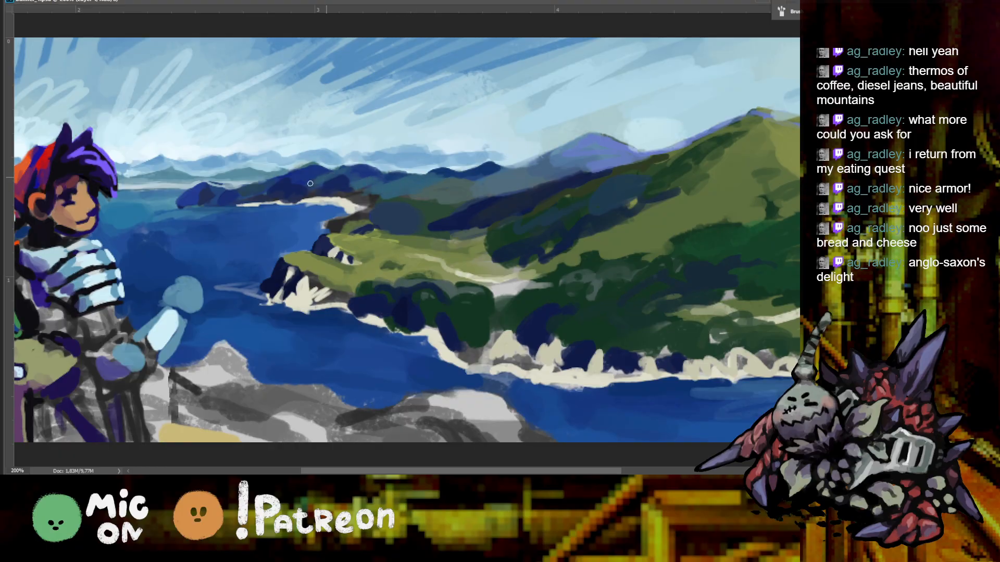
key(ctrl+minus)
key(ctrl+minus)
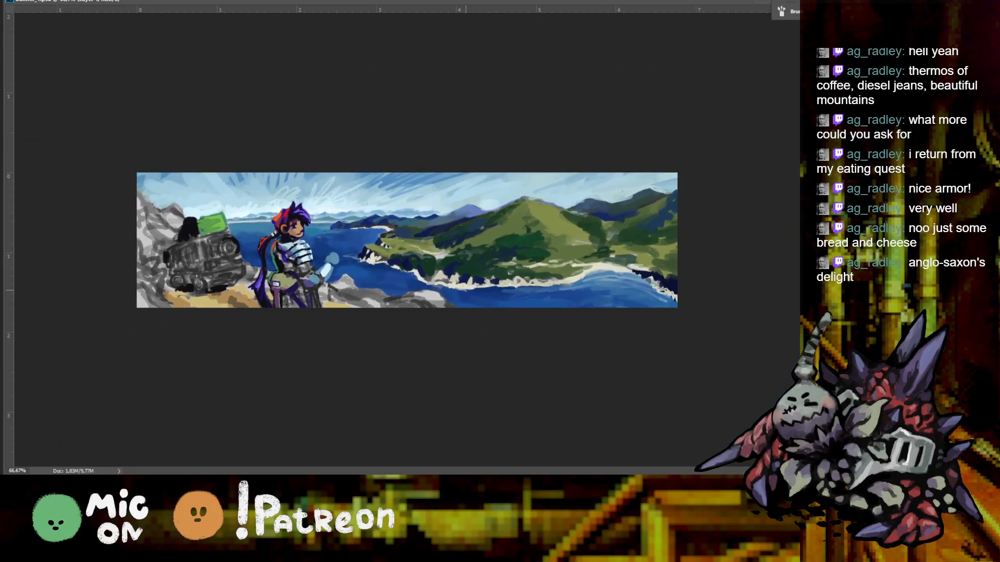
key(ctrl+minus)
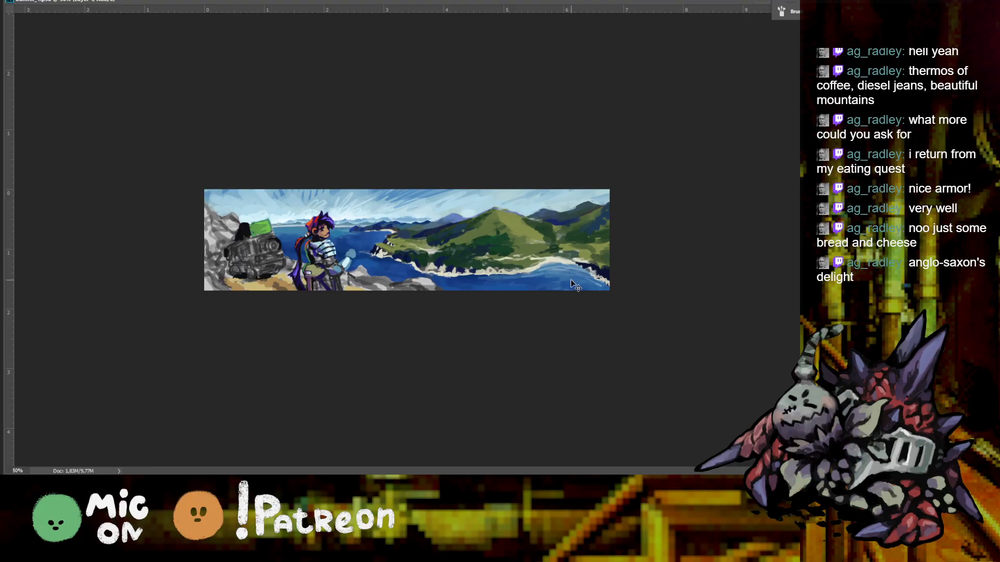
key(ctrl+plus)
key(ctrl+plus)
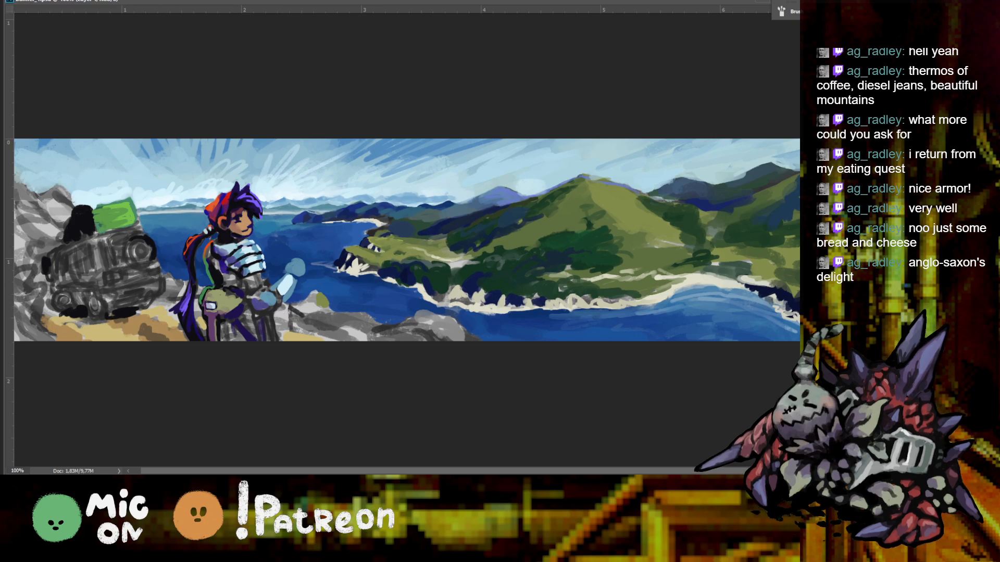
Paint cream highlights over the grey foreground rocks at the water's edge
mouse_move(441, 317)
mouse_down()
mouse_move(475, 346)
mouse_move(442, 329)
mouse_up()
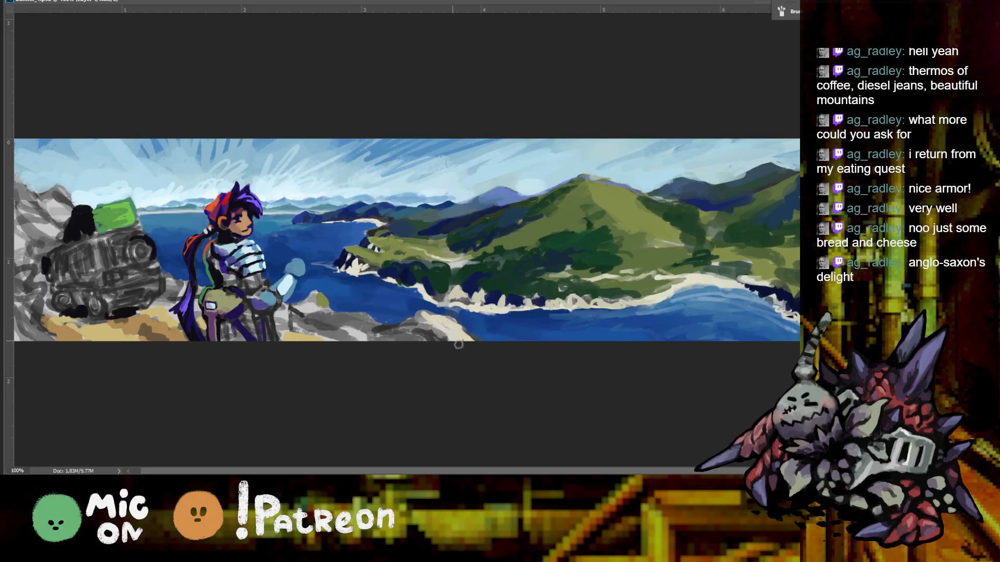
drag(447, 338, 461, 345)
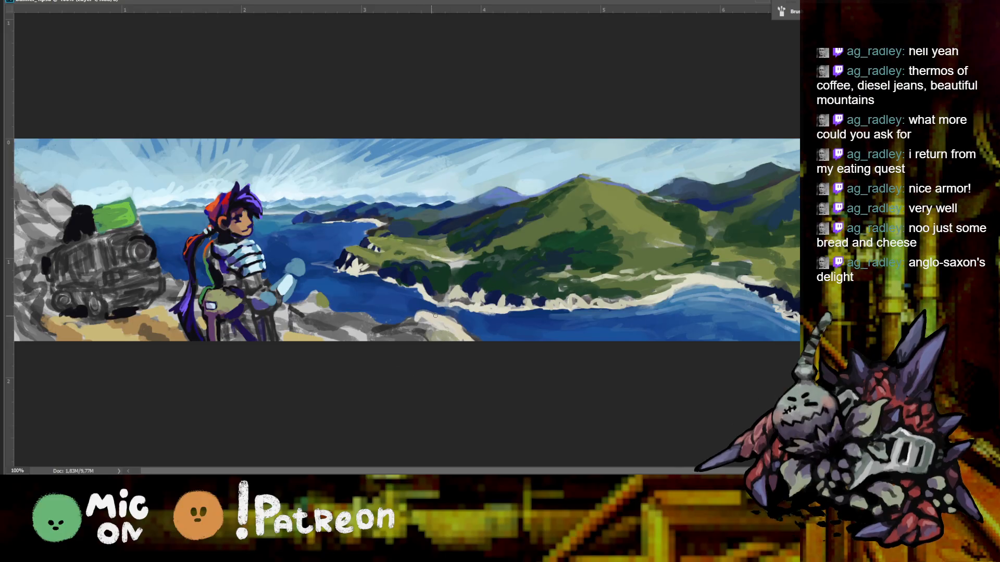
drag(395, 333, 423, 344)
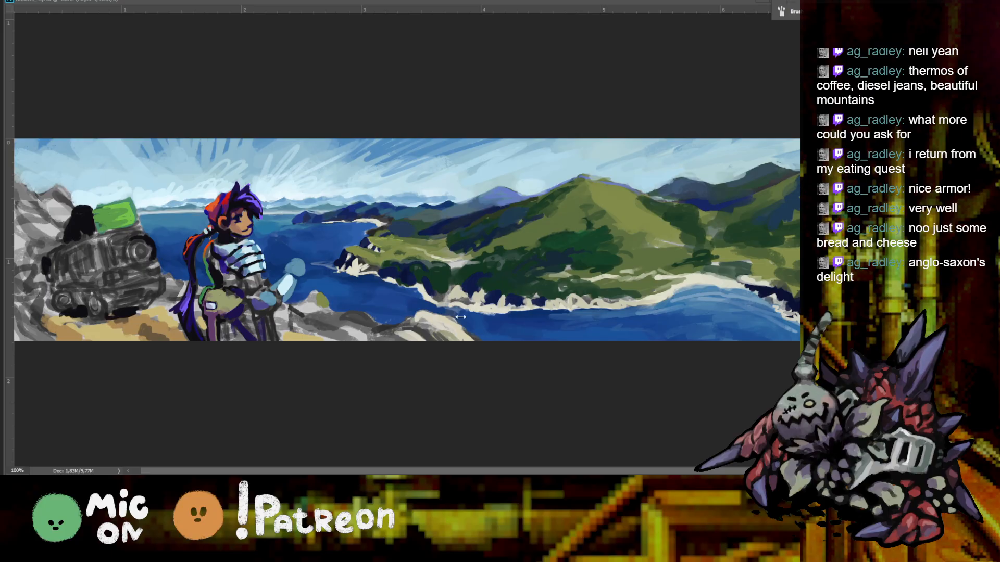
Paint a brown patch on the rocks beside the character and build a tuft of tan grass blades over it
drag(327, 329, 368, 326)
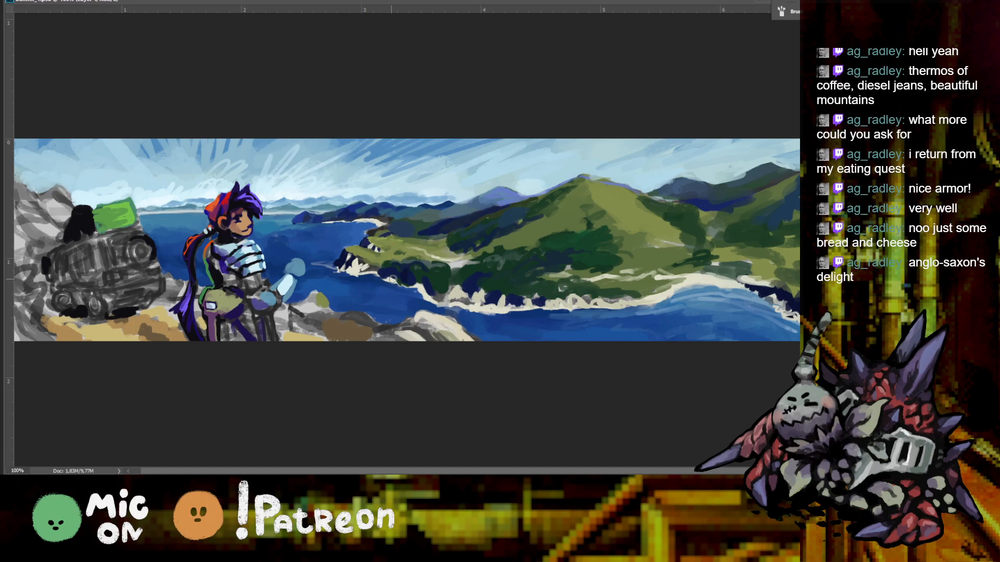
alt+click(325, 332)
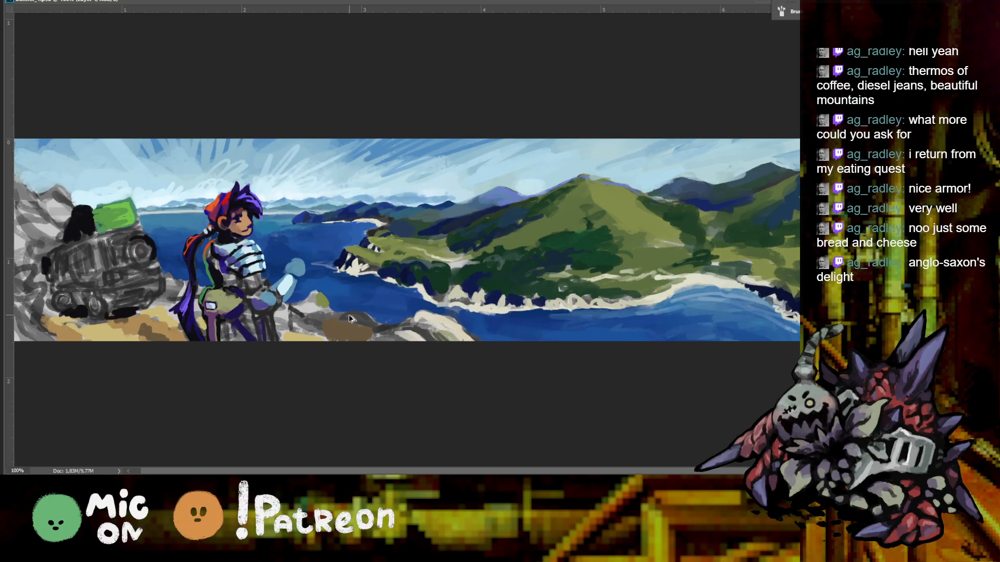
mouse_move(342, 323)
mouse_down()
mouse_move(357, 294)
mouse_move(349, 324)
mouse_move(376, 301)
mouse_move(396, 316)
mouse_up()
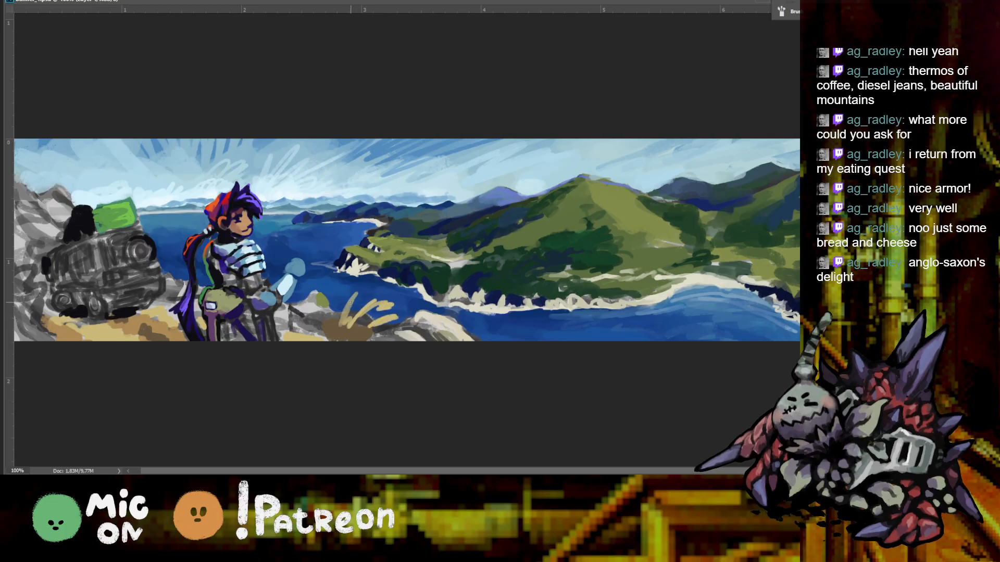
key(ctrl+minus)
key(ctrl+plus)
mouse_move(348, 324)
mouse_down()
mouse_move(335, 300)
mouse_move(359, 312)
mouse_move(352, 335)
mouse_up()
drag(354, 337, 359, 333)
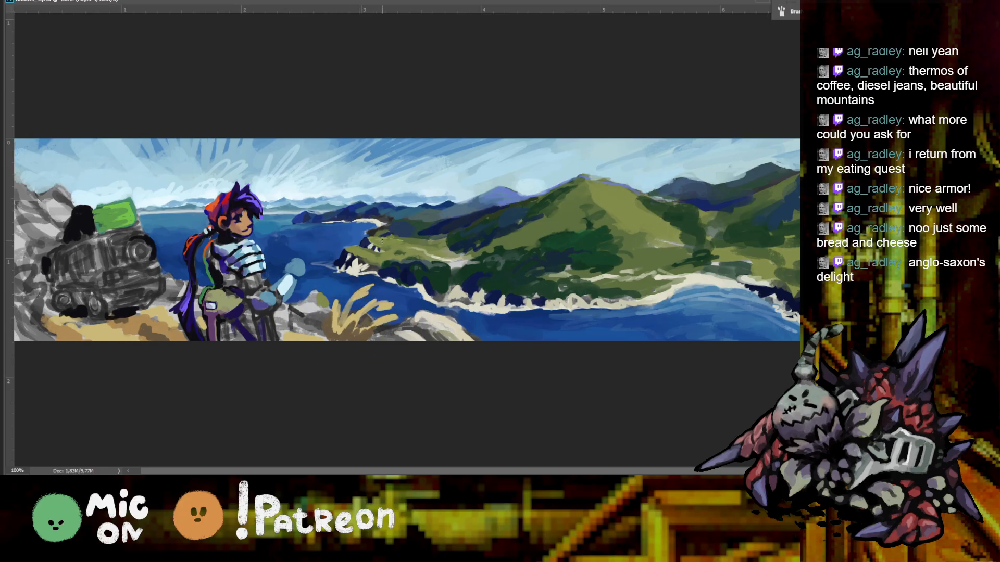
alt+click(331, 324)
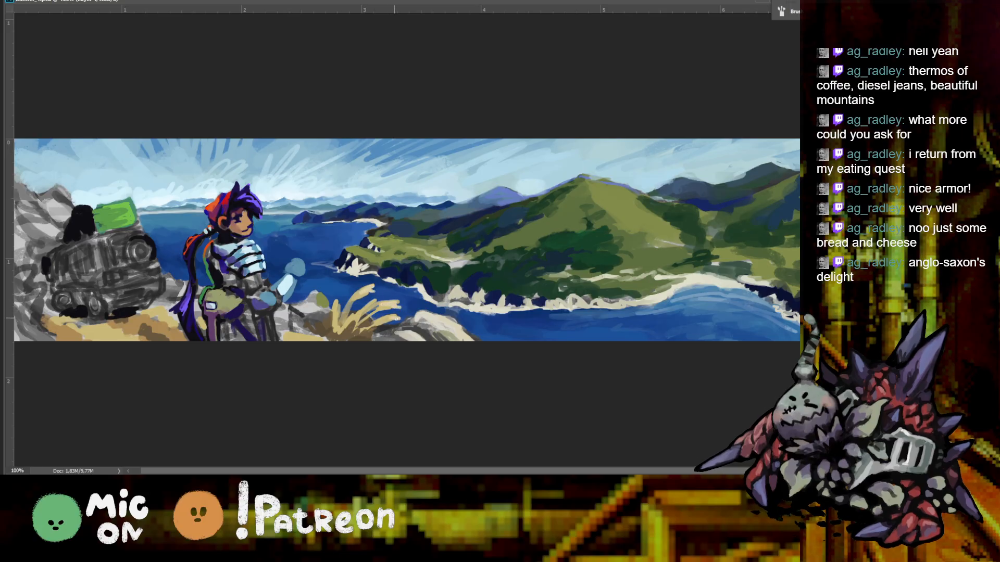
drag(326, 312, 349, 289)
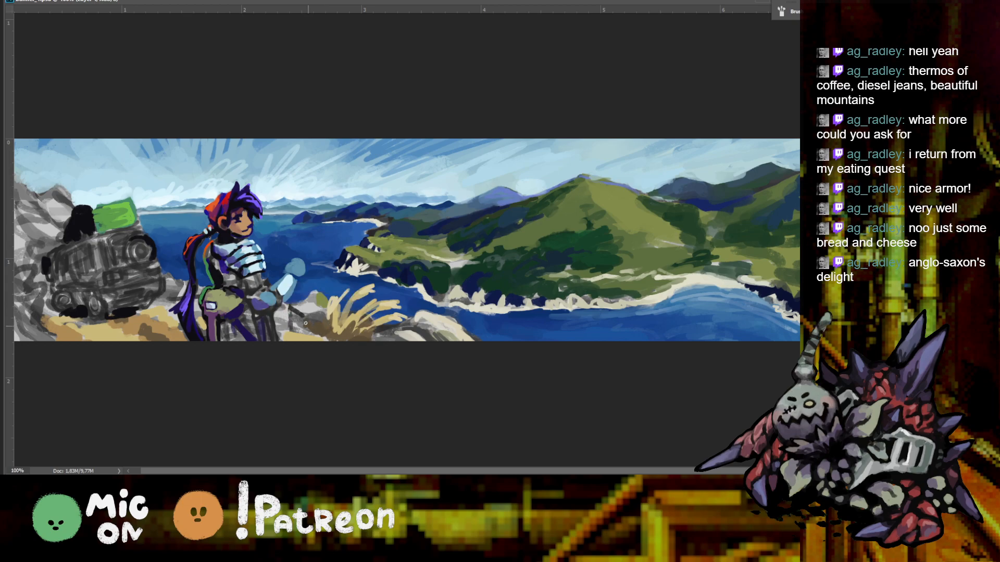
Colour the character's legs in orange and magenta with dark purple shading, using colours sampled from the painting
scroll(352, 292, down, 1)
scroll(431, 267, up, 1)
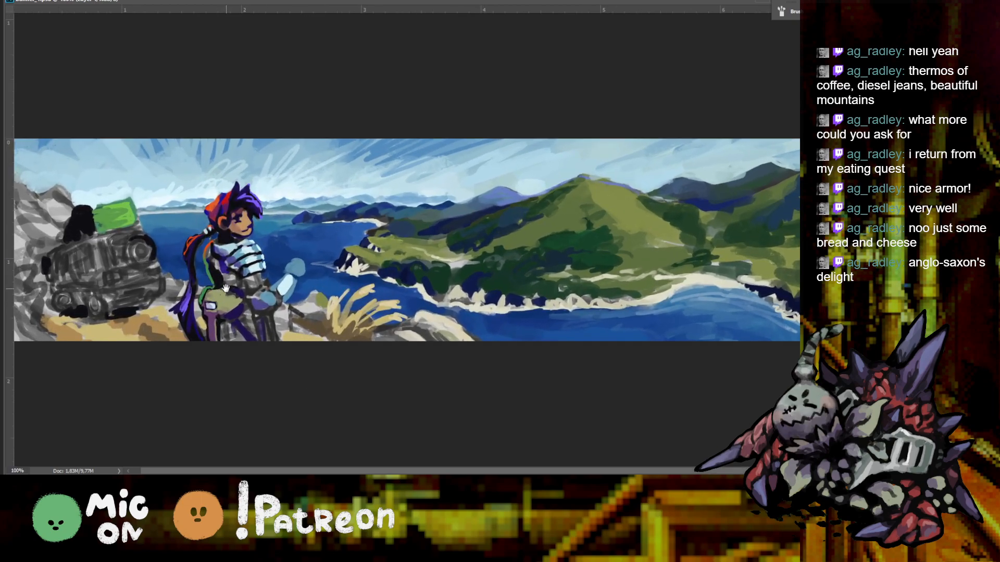
scroll(431, 267, down, 1)
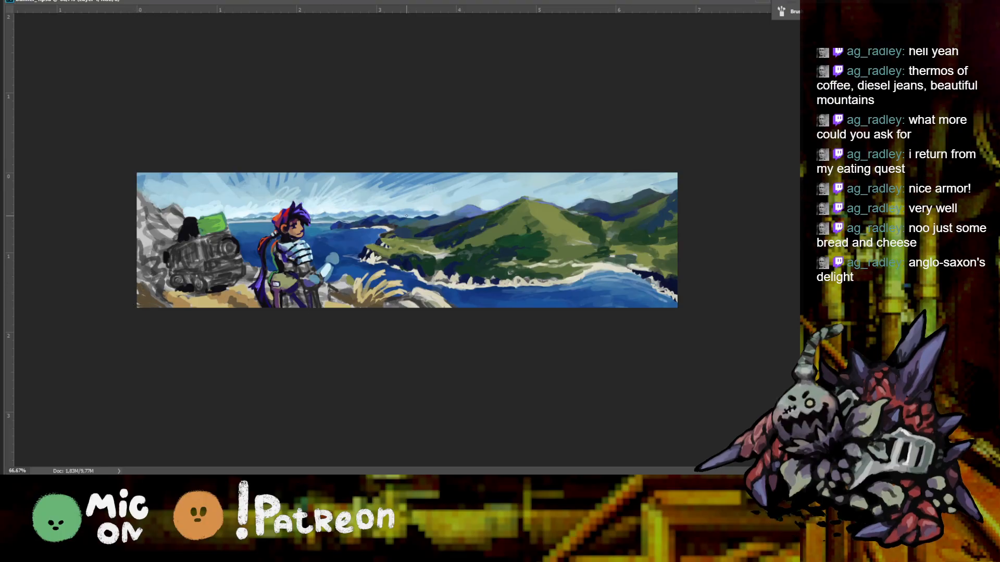
scroll(409, 237, up, 1)
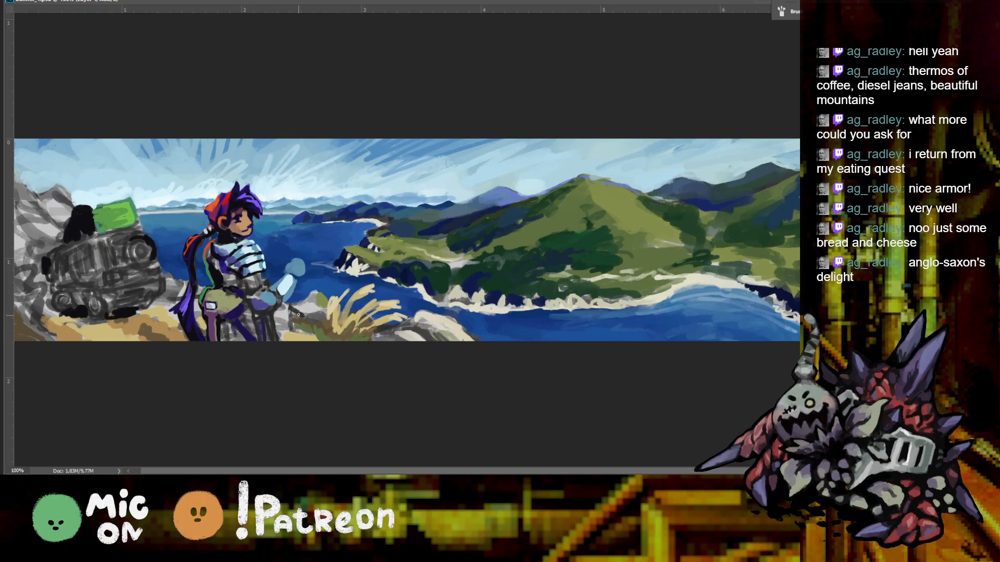
alt+click(298, 336)
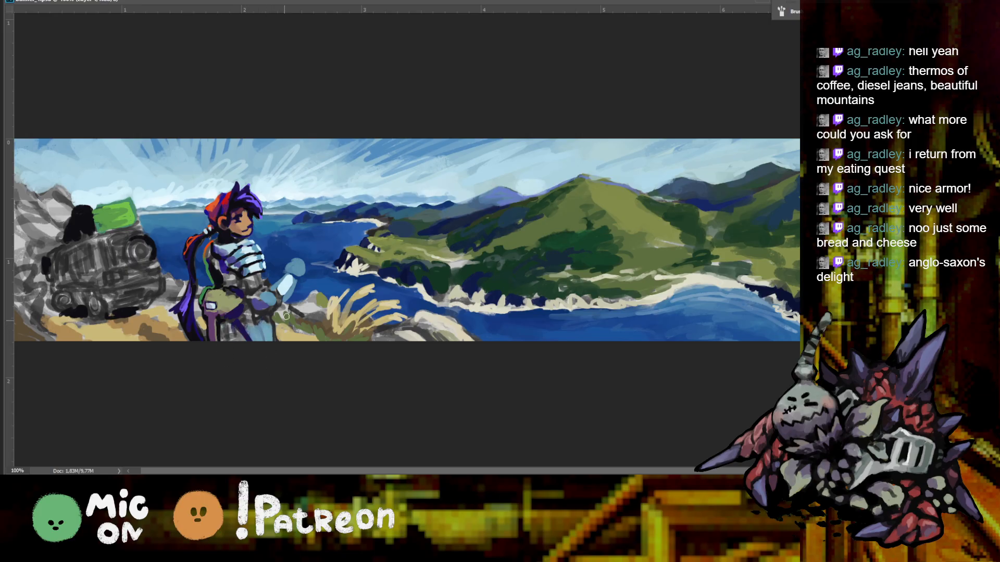
alt+click(214, 206)
mouse_move(243, 316)
mouse_down()
mouse_move(265, 358)
mouse_move(268, 323)
mouse_move(262, 350)
mouse_move(238, 330)
mouse_move(242, 357)
mouse_move(232, 338)
mouse_move(215, 216)
mouse_move(224, 343)
mouse_move(246, 354)
mouse_move(229, 324)
mouse_up()
alt+click(219, 214)
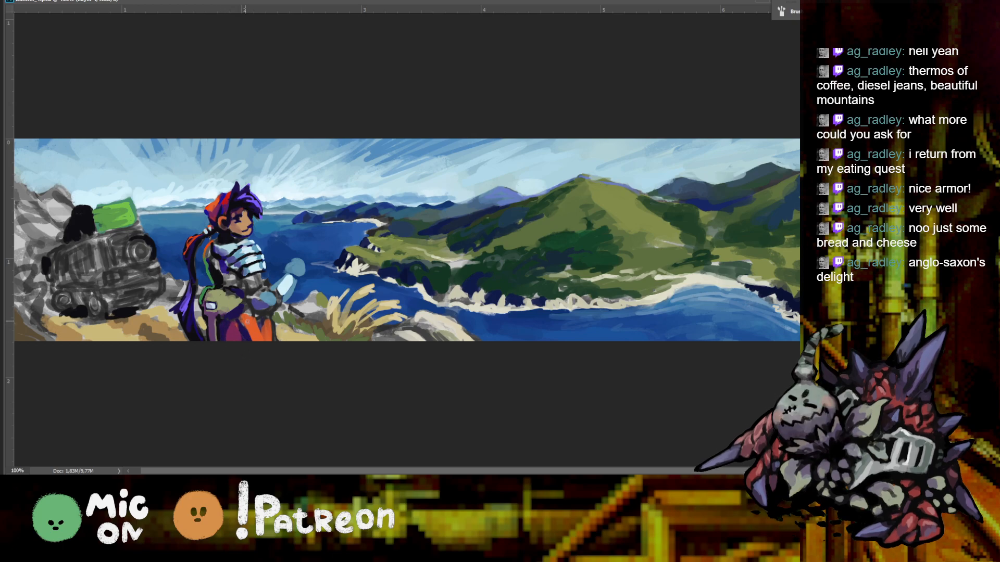
drag(256, 321, 273, 319)
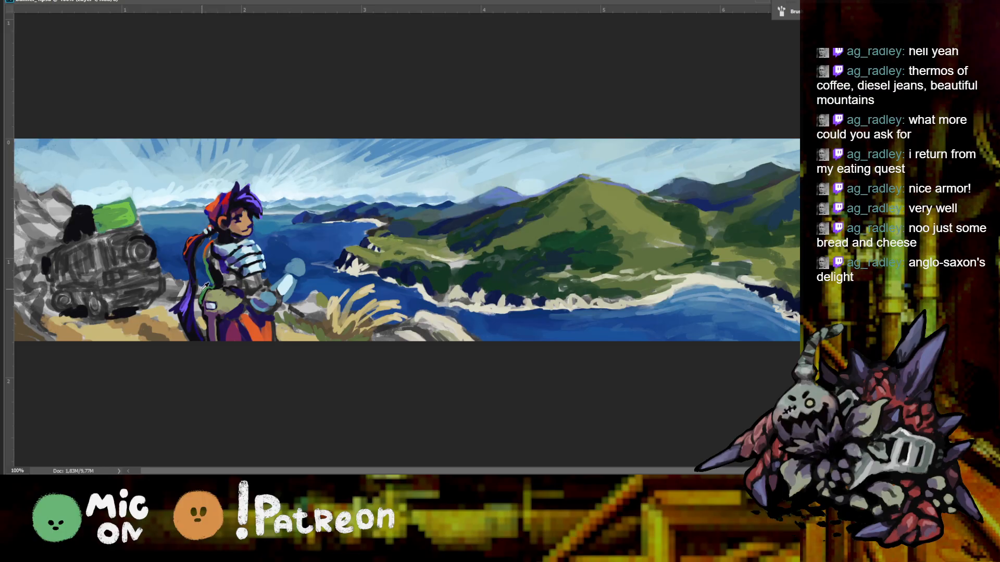
alt+click(281, 332)
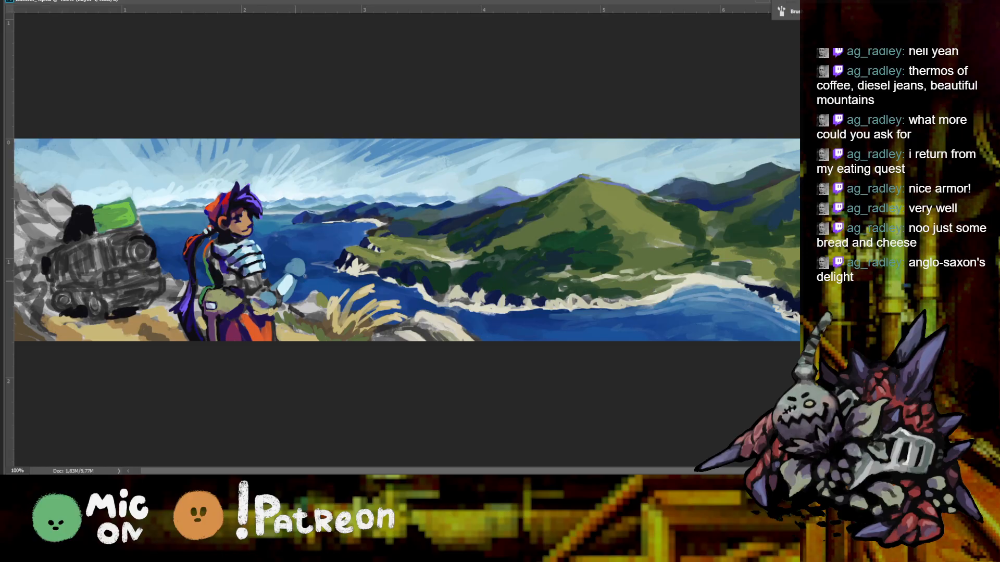
key(ctrl+minus)
key(ctrl+plus)
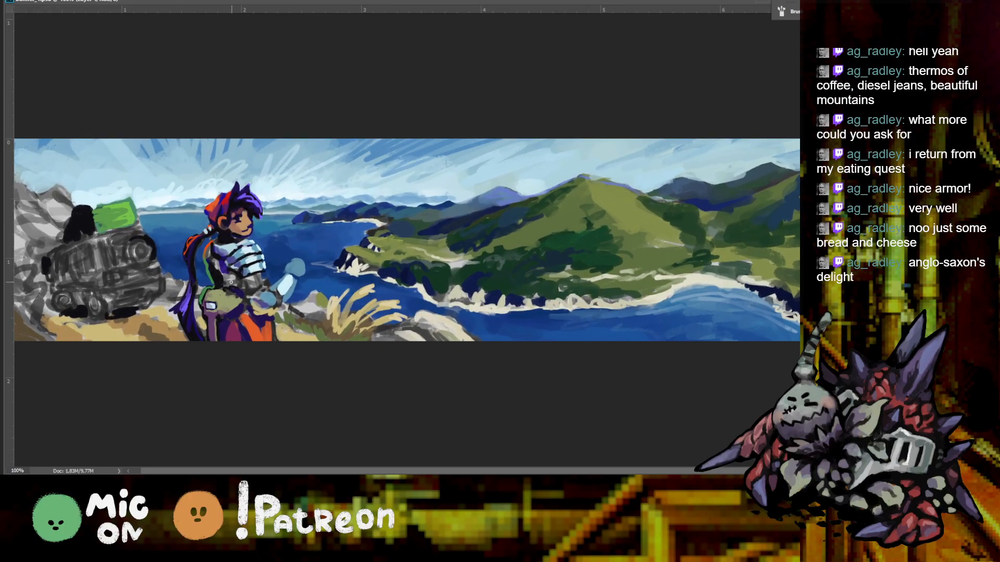
Paint the grey sleeve below the character's striped shoulder armour green
key(ctrl+plus)
scroll(196, 181, left, 5)
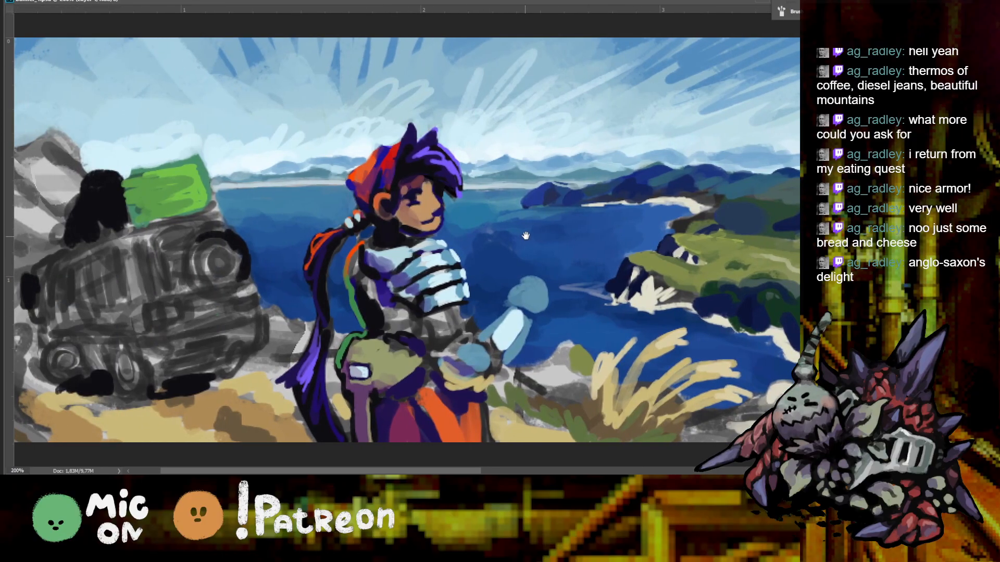
mouse_move(432, 315)
mouse_down()
mouse_move(460, 330)
mouse_move(458, 311)
mouse_move(452, 325)
mouse_move(435, 317)
mouse_move(436, 341)
mouse_up()
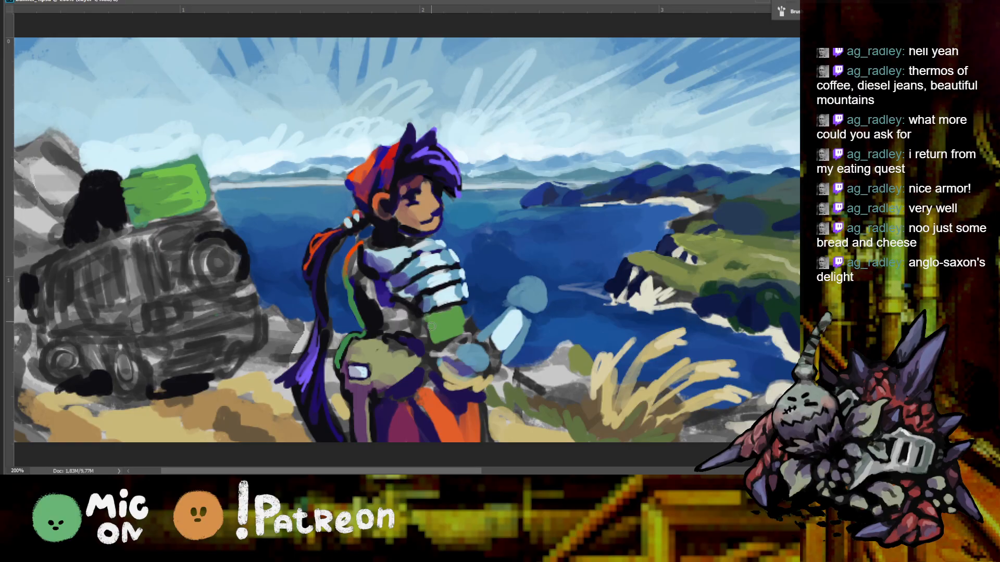
Try dark green and other sampled colours on the character's neck and collar
key(ctrl+minus)
key(ctrl+minus)
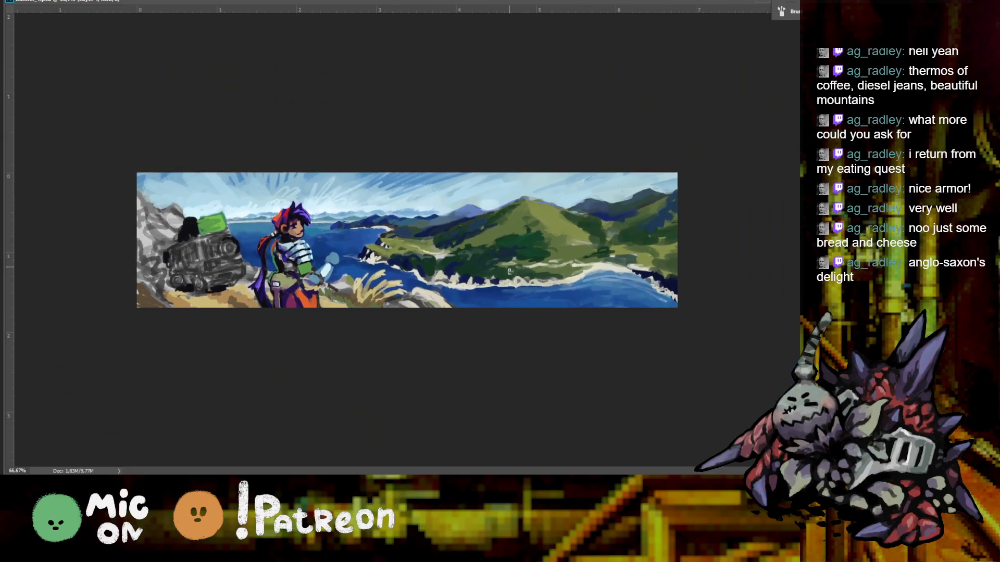
key(ctrl+plus)
key(ctrl+plus)
drag(247, 269, 578, 265)
alt+click(365, 223)
drag(375, 231, 398, 238)
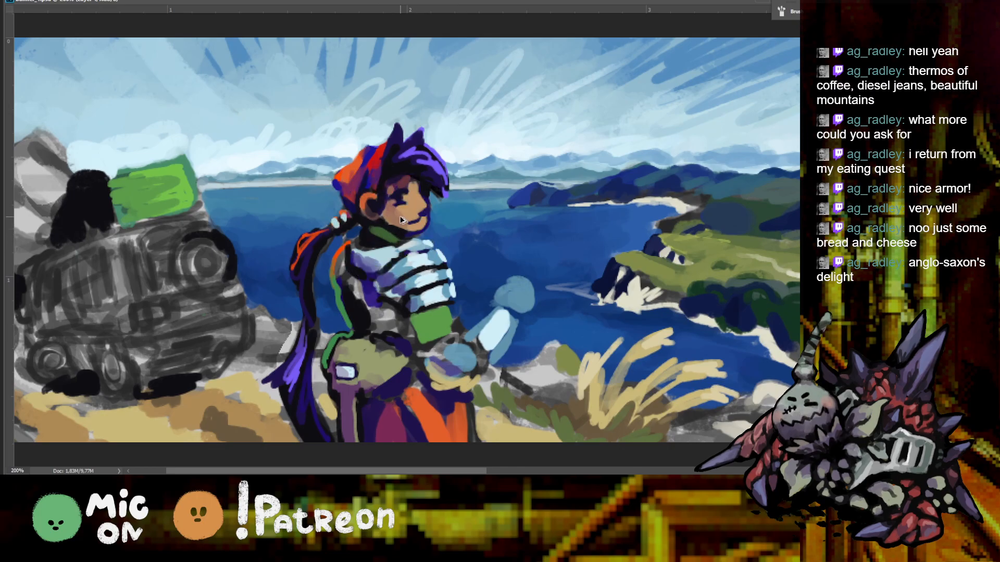
alt+click(398, 219)
mouse_move(376, 234)
mouse_down()
mouse_move(395, 222)
mouse_move(371, 230)
mouse_up()
key(ctrl+z)
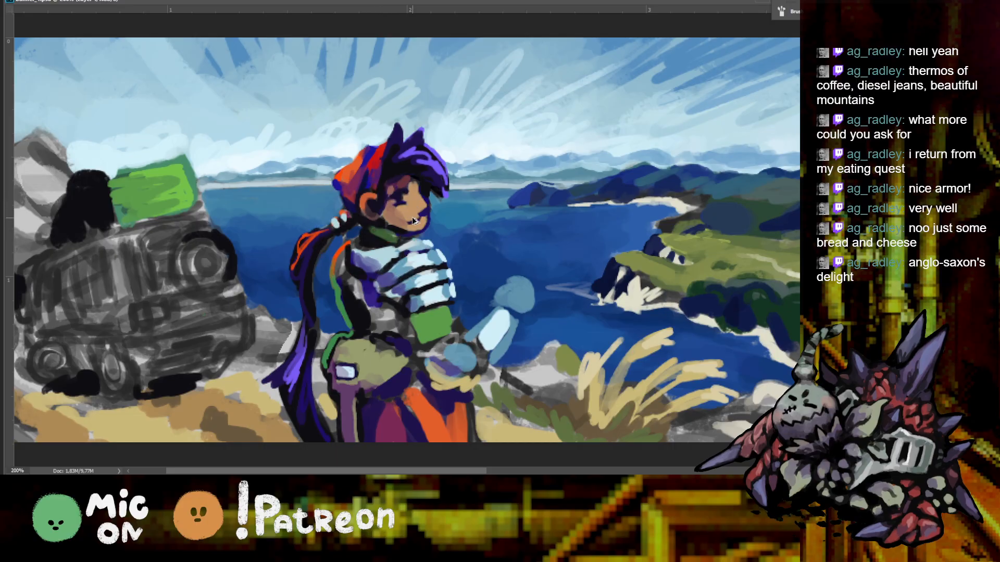
alt+click(345, 394)
mouse_move(371, 238)
mouse_down()
mouse_move(398, 240)
mouse_move(382, 223)
mouse_up()
alt+click(371, 241)
alt+click(362, 213)
Rotate the canvas to a slight downward tilt around the character
key(ctrl+minus)
key(r)
drag(489, 179, 462, 154)
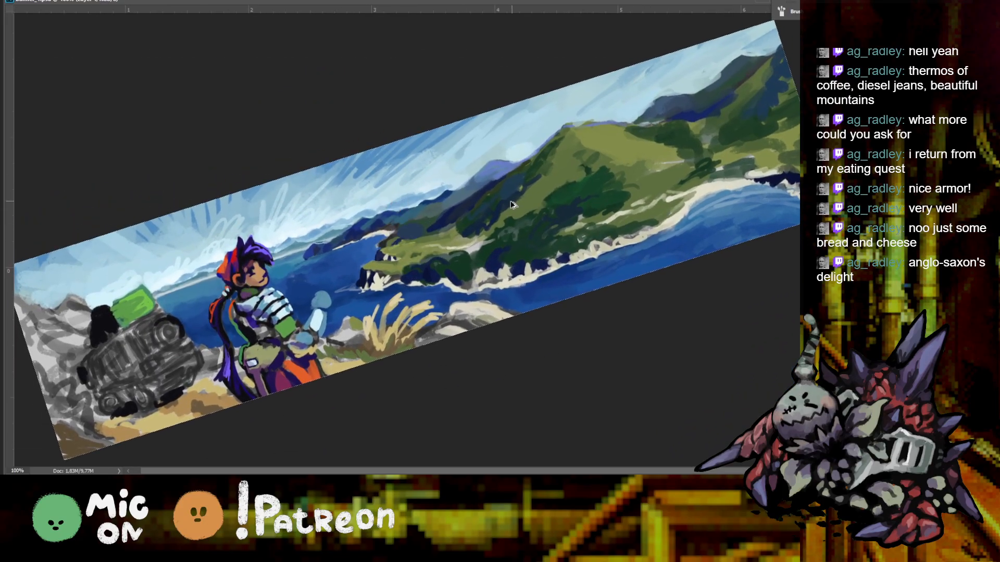
mouse_move(508, 255)
mouse_down()
mouse_move(406, 212)
mouse_move(573, 205)
mouse_up()
key(ctrl+plus)
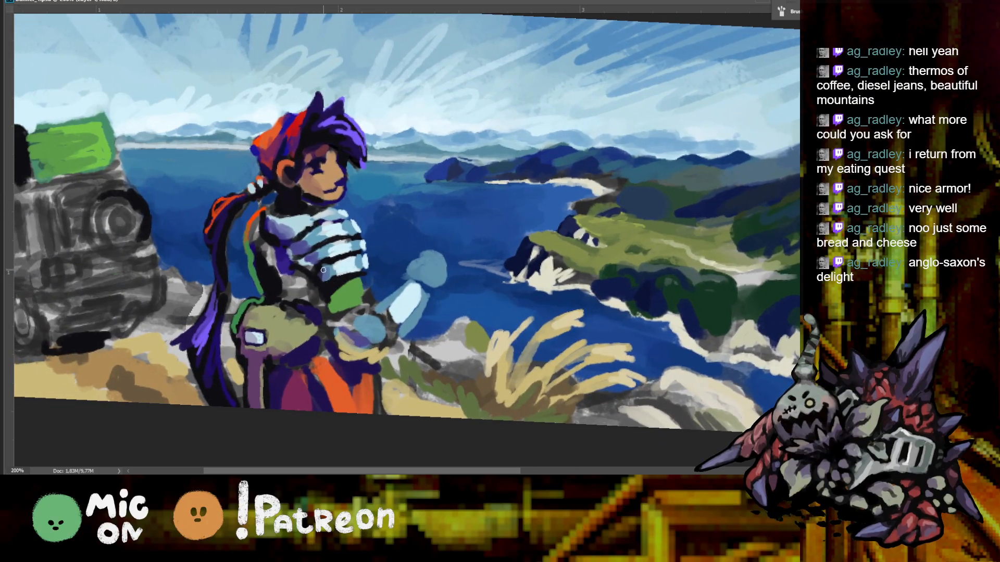
Try a pale, rounded armour highlight on the character's green sleeve and undo it
mouse_move(340, 299)
mouse_down()
mouse_move(346, 265)
mouse_move(349, 296)
mouse_up()
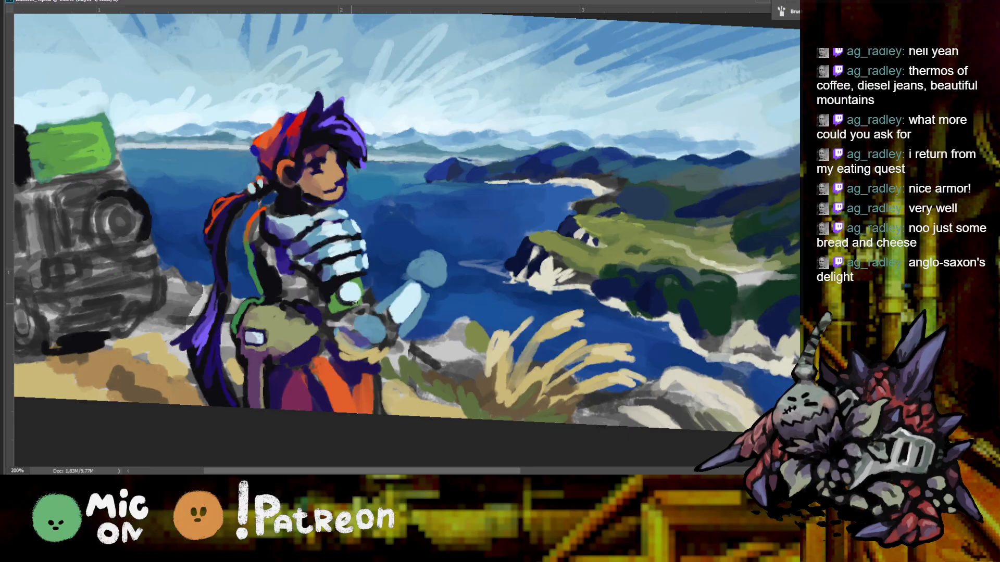
key(ctrl+z)
key(ctrl+z)
key(ctrl+z)
key(ctrl+shift+z)
drag(329, 301, 366, 291)
key(ctrl+z)
key(ctrl+z)
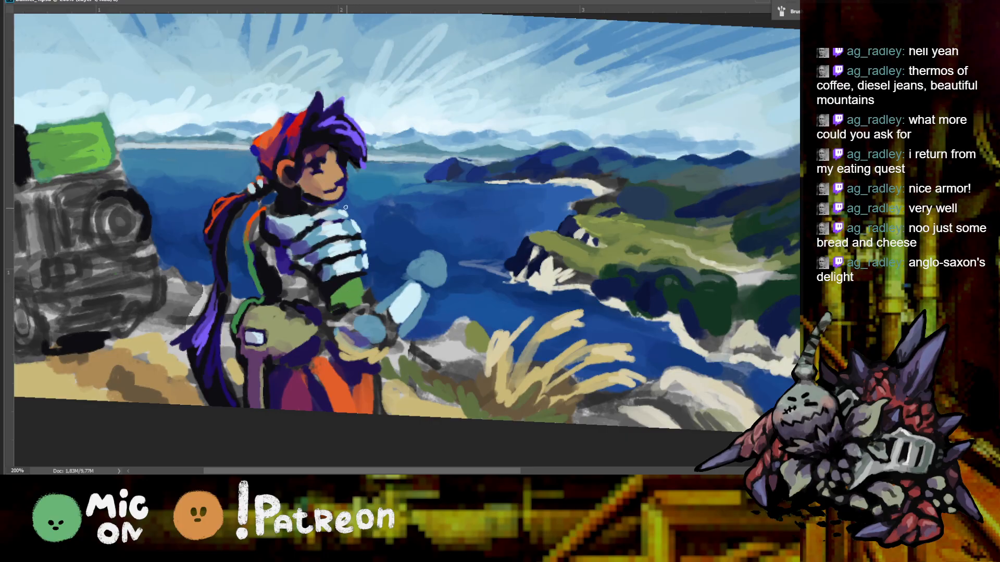
Trim the green sleeve with dark strokes and outline the blue glove below it in black
mouse_move(329, 288)
mouse_down()
mouse_move(333, 304)
mouse_move(353, 305)
mouse_move(358, 292)
mouse_up()
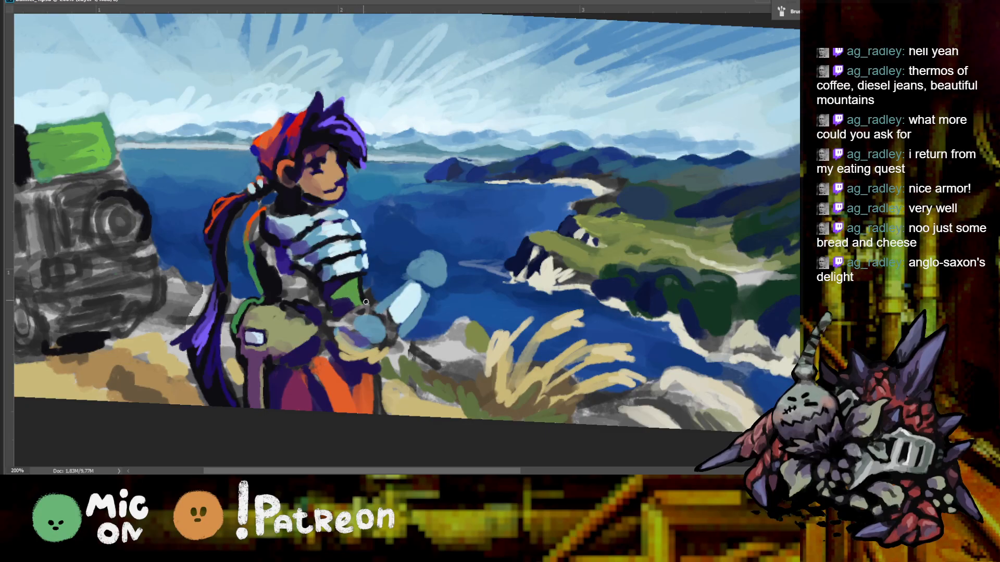
key(ctrl+minus)
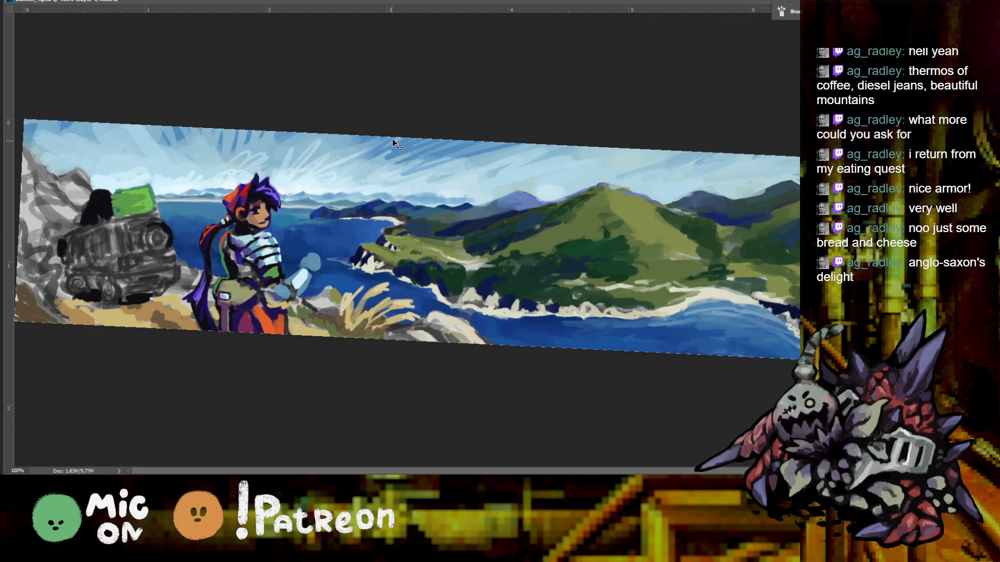
key(ctrl+plus)
mouse_move(371, 315)
mouse_down()
mouse_move(377, 339)
mouse_move(419, 326)
mouse_move(420, 338)
mouse_move(390, 333)
mouse_up()
Paint over the pale blue shapes beside the character's glove with sampled sea blue
mouse_move(471, 255)
mouse_down()
mouse_move(483, 278)
mouse_move(426, 301)
mouse_move(474, 310)
mouse_up()
alt+click(488, 298)
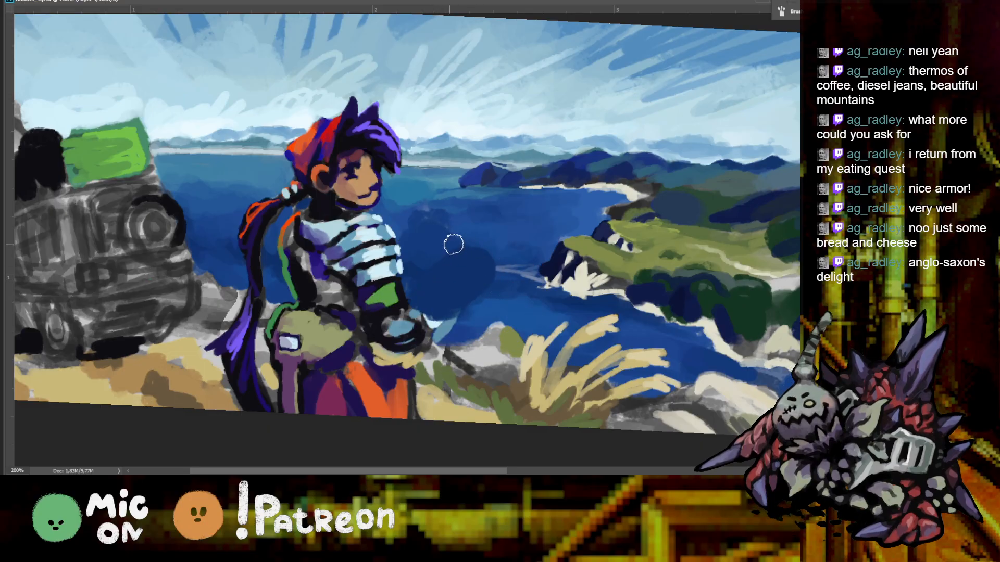
drag(441, 215, 413, 199)
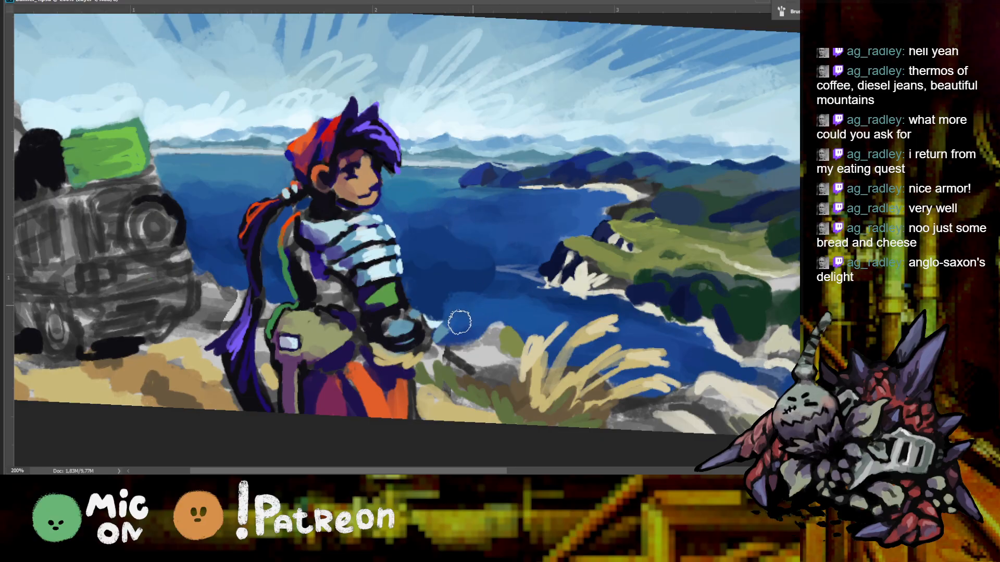
key(ctrl+minus)
key(ctrl+plus)
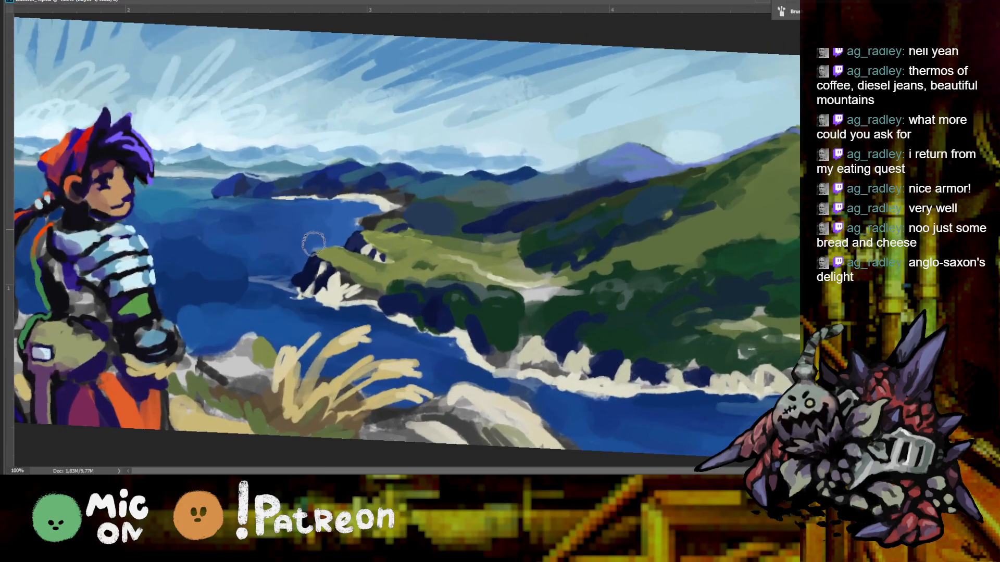
key(ctrl+minus)
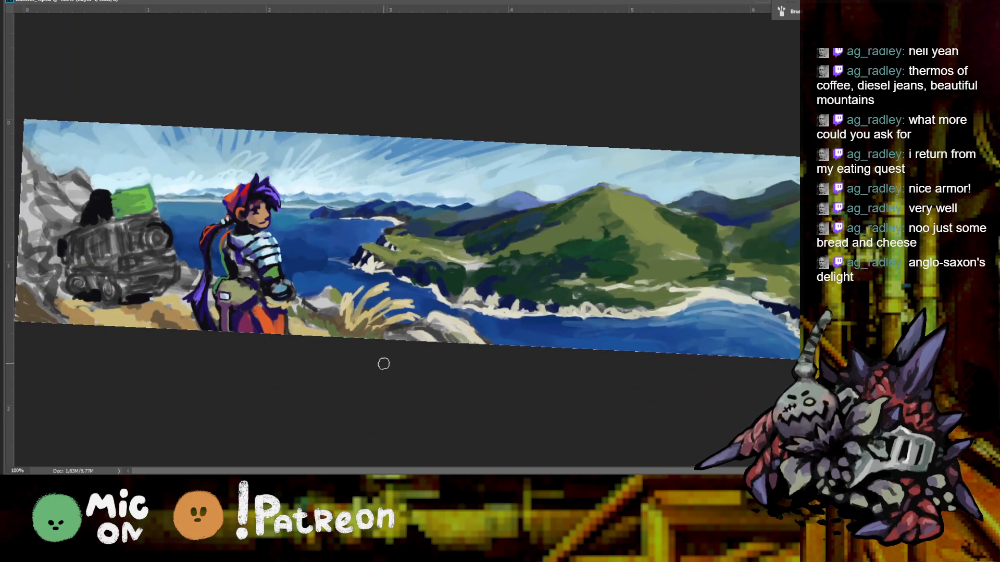
Brush white highlights along the top and sloping edge of the large foreground rock beside the dry grass
key(ctrl+plus)
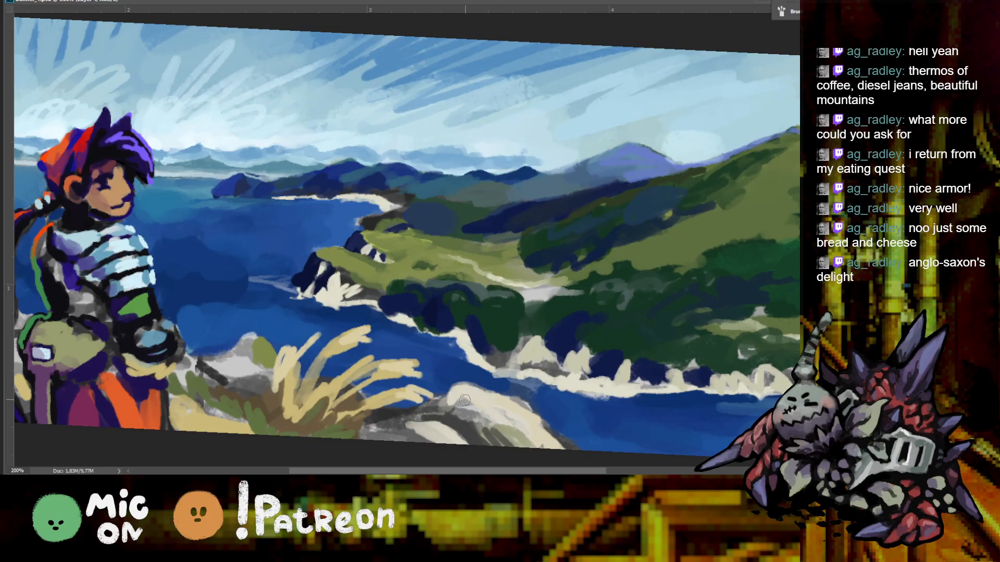
mouse_move(445, 405)
mouse_down()
mouse_move(469, 386)
mouse_move(492, 389)
mouse_up()
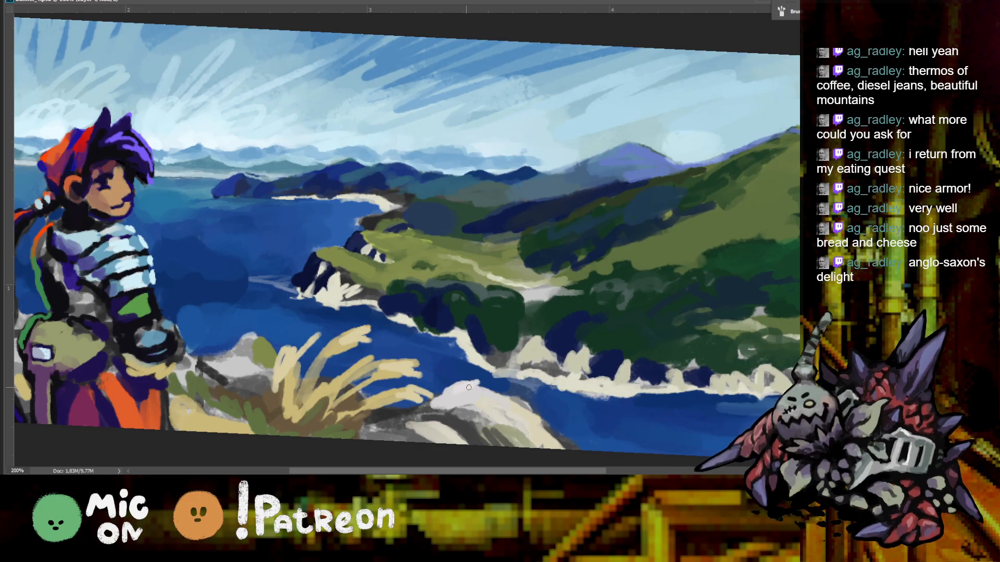
mouse_move(450, 385)
mouse_down()
mouse_move(520, 412)
mouse_move(573, 448)
mouse_up()
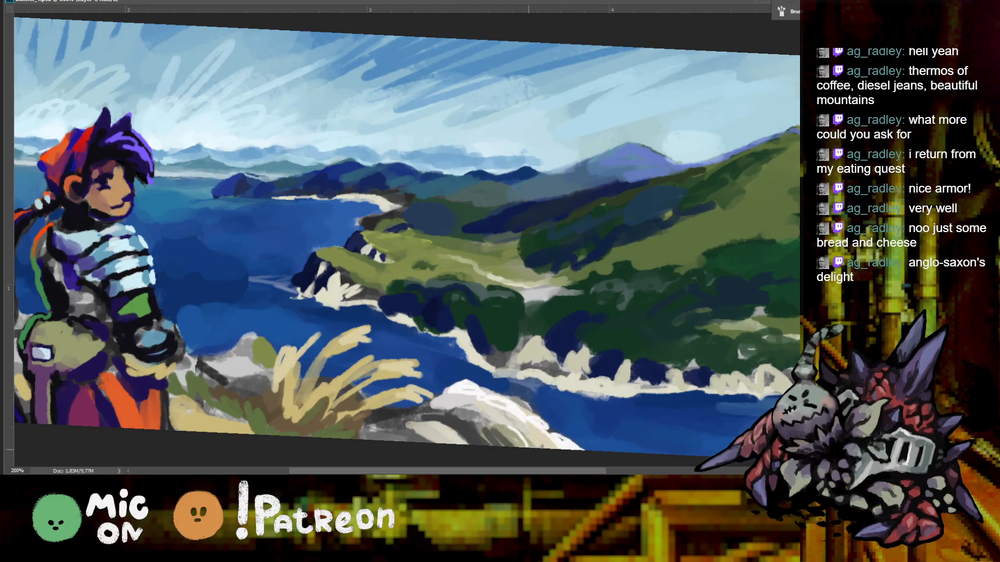
key(ctrl+minus)
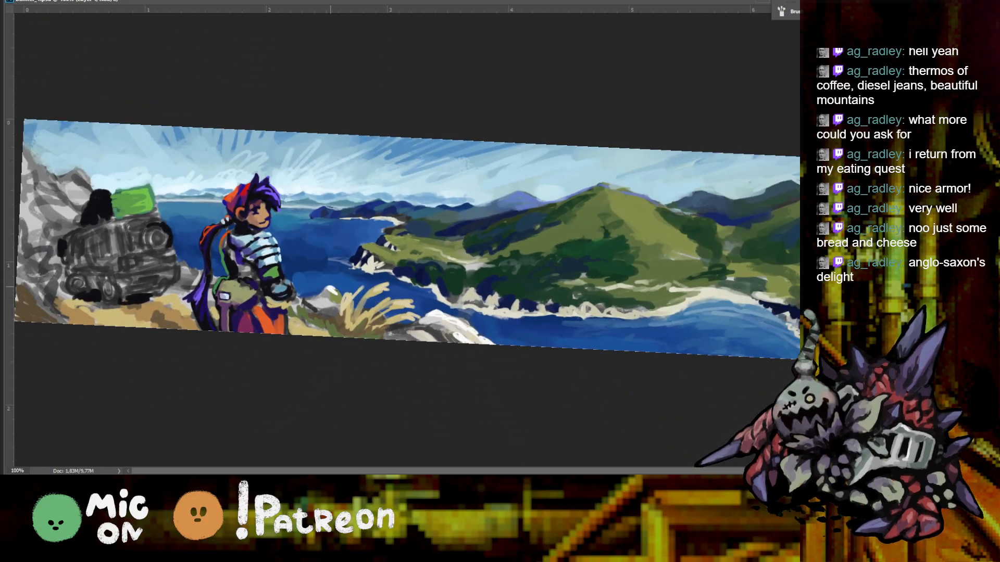
Sample light colours and brighten the small rock between the character and the dry grass with white strokes
alt+click(328, 289)
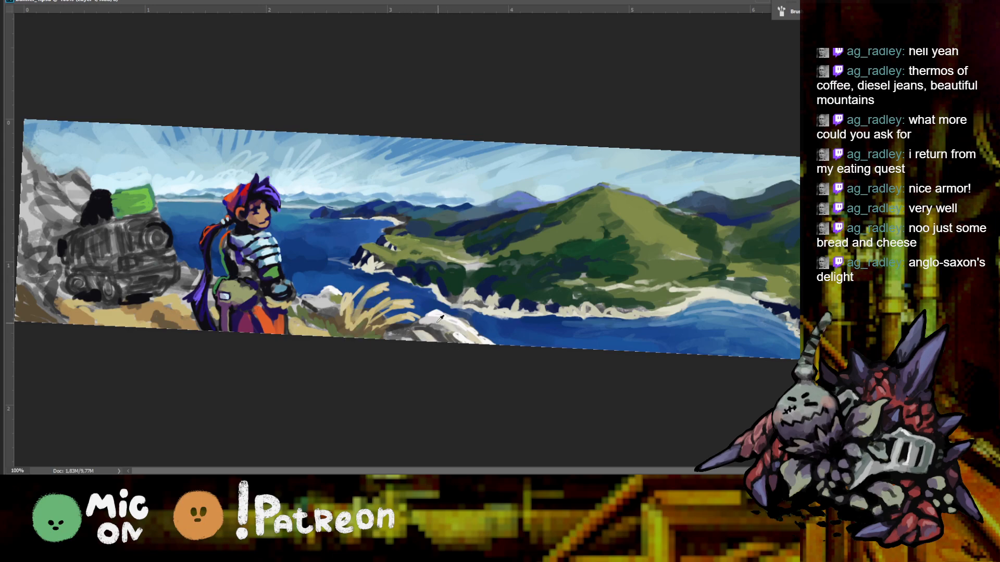
alt+click(339, 297)
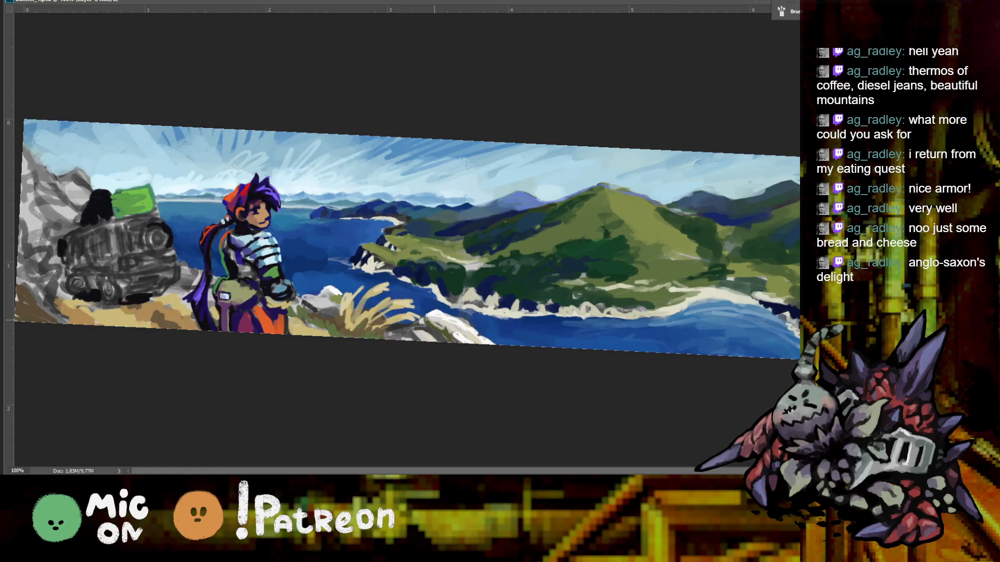
key(ctrl+minus)
key(ctrl+plus)
key(ctrl+plus)
key(ctrl+minus)
Rotate the canvas to a slight upward tilt and extend the white strokes down the large foreground rock's lower edge
mouse_move(491, 350)
mouse_down()
mouse_move(511, 346)
mouse_move(542, 298)
mouse_up()
key(ctrl+minus)
key(ctrl+plus)
mouse_move(486, 336)
mouse_down()
mouse_move(502, 333)
mouse_move(492, 335)
mouse_up()
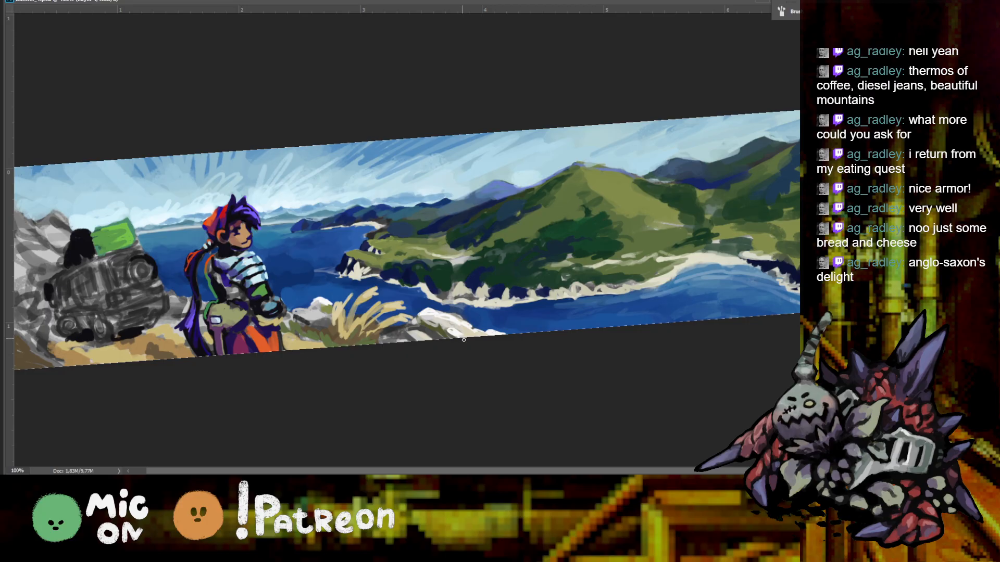
key(ctrl+plus)
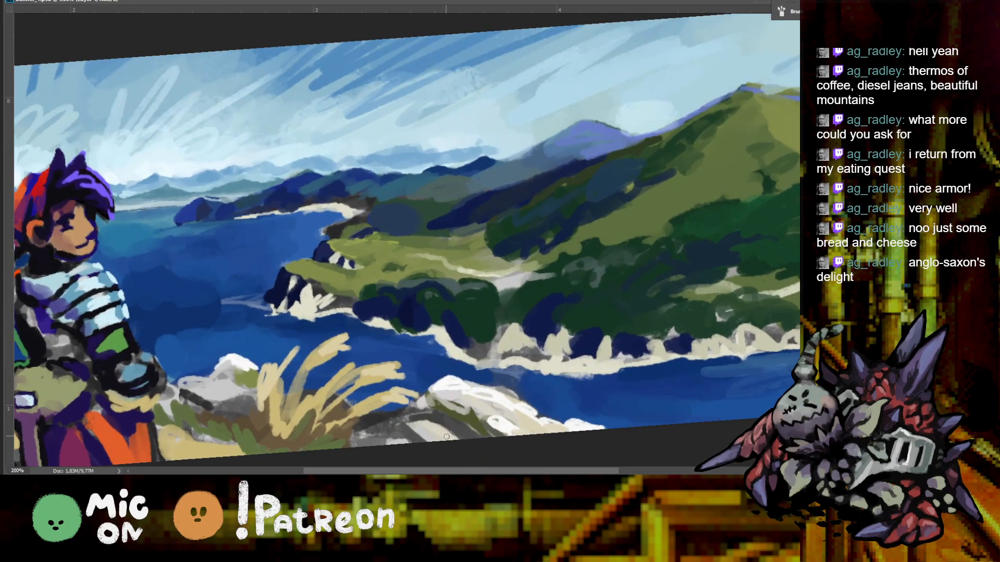
key(ctrl+minus)
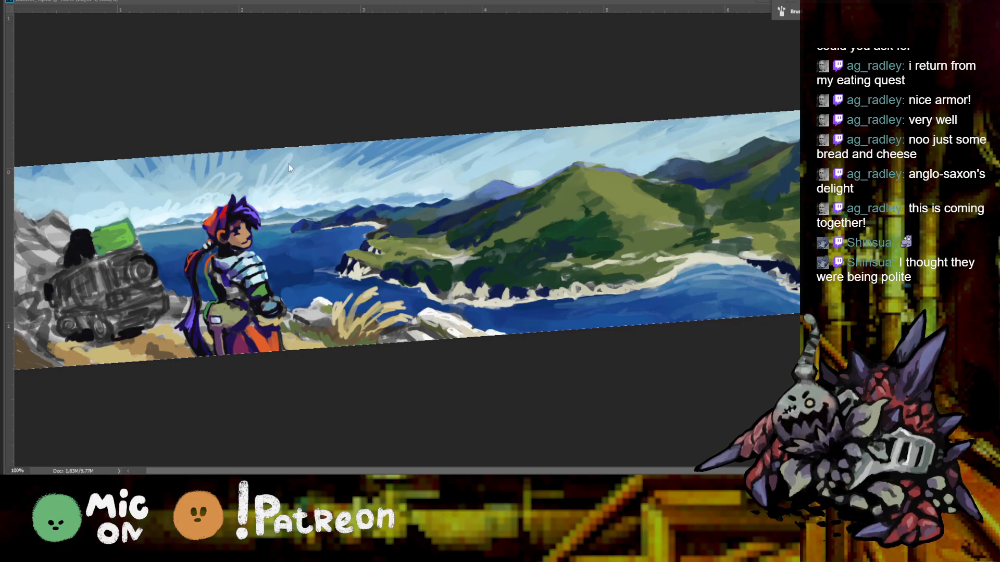
Reset the canvas rotation to horizontal and save the file
click(404, 399)
key(ctrl+minus)
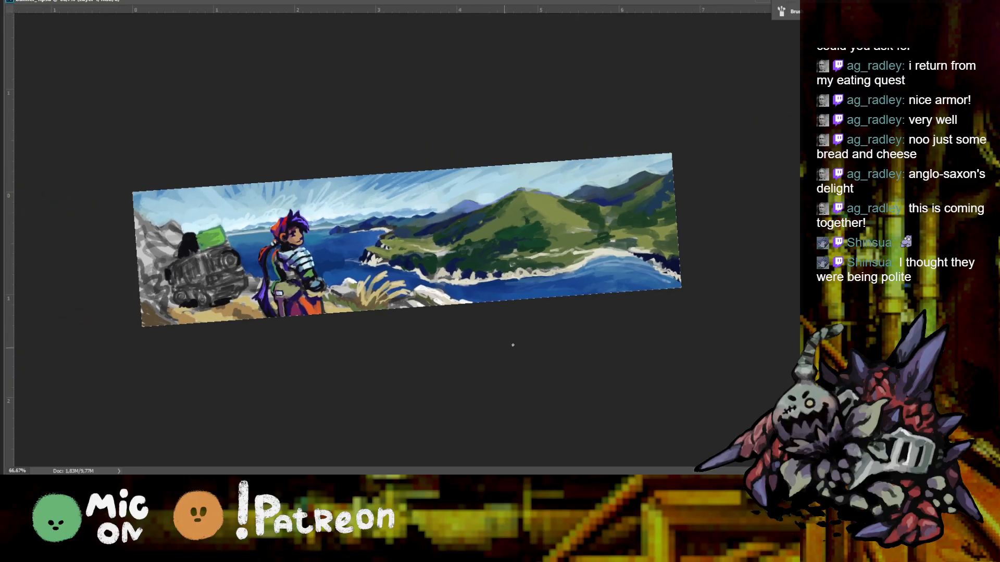
key(Escape)
key(ctrl+plus)
key(ctrl+minus)
key(ctrl+plus)
key(ctrl+minus)
key(alt+f)
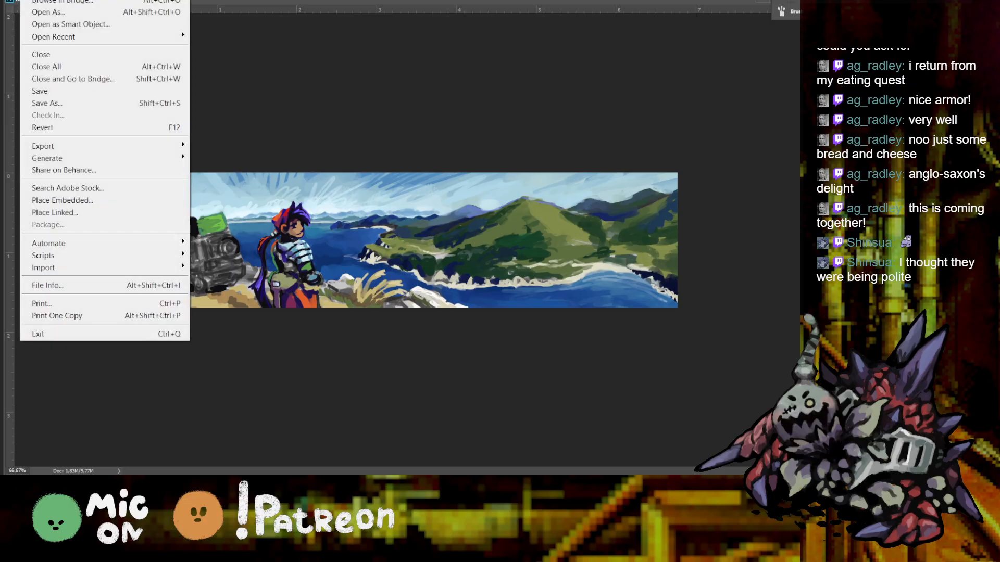
click(59, 90)
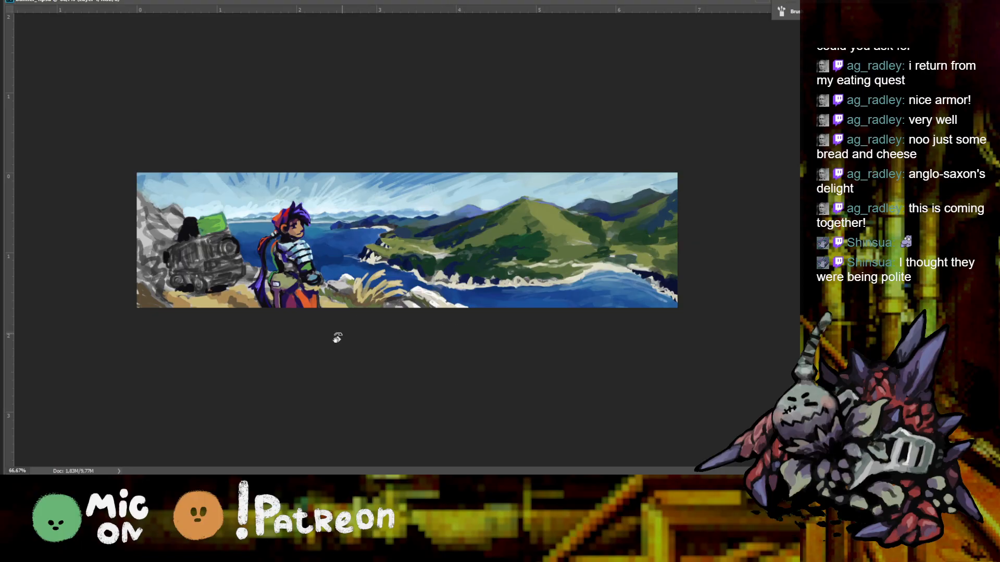
Examine the whole banner and the character up close, comparing the painted figure with the landscape
key(ctrl+plus)
key(ctrl+minus)
key(ctrl+plus)
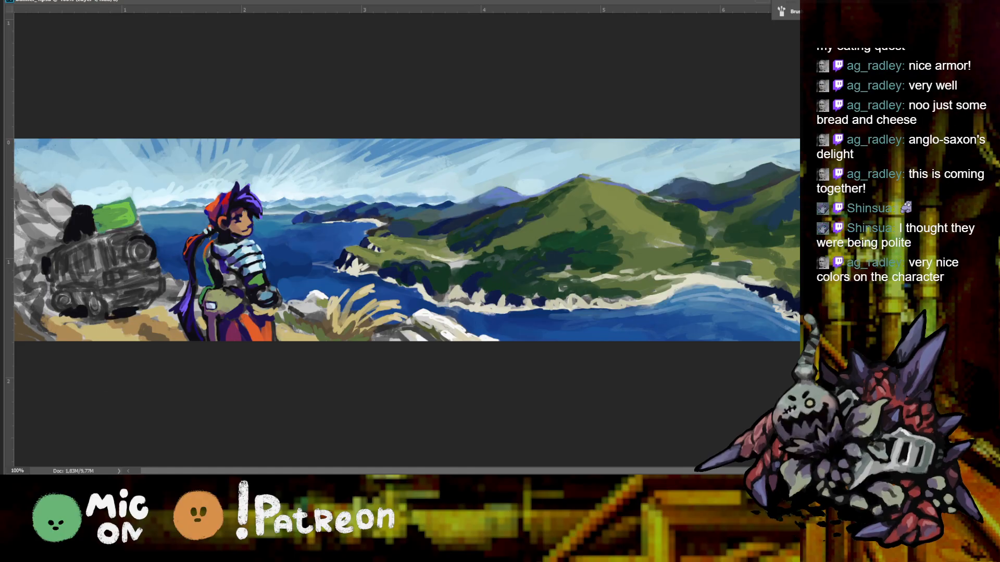
click(320, 390)
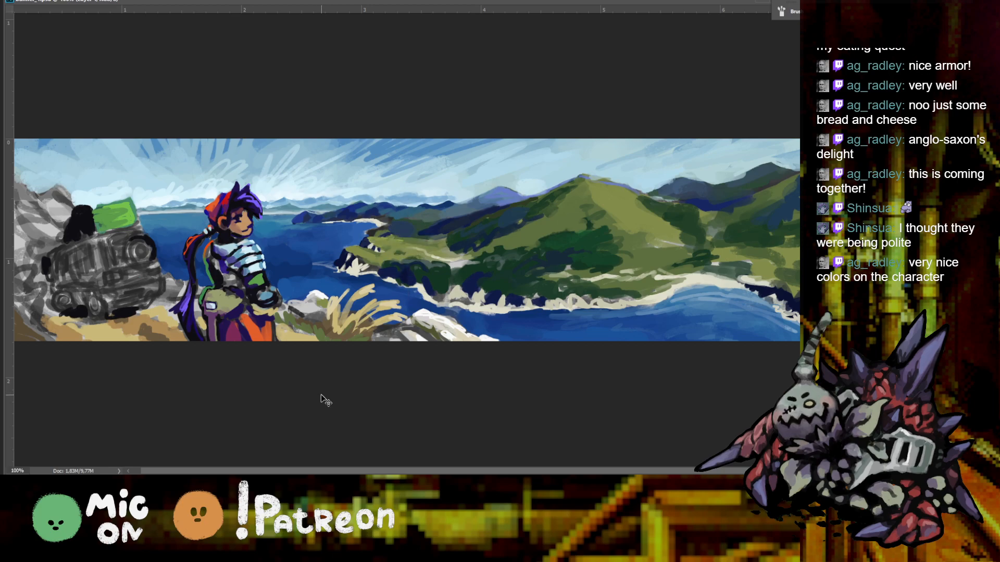
key(ctrl+minus)
key(ctrl+plus)
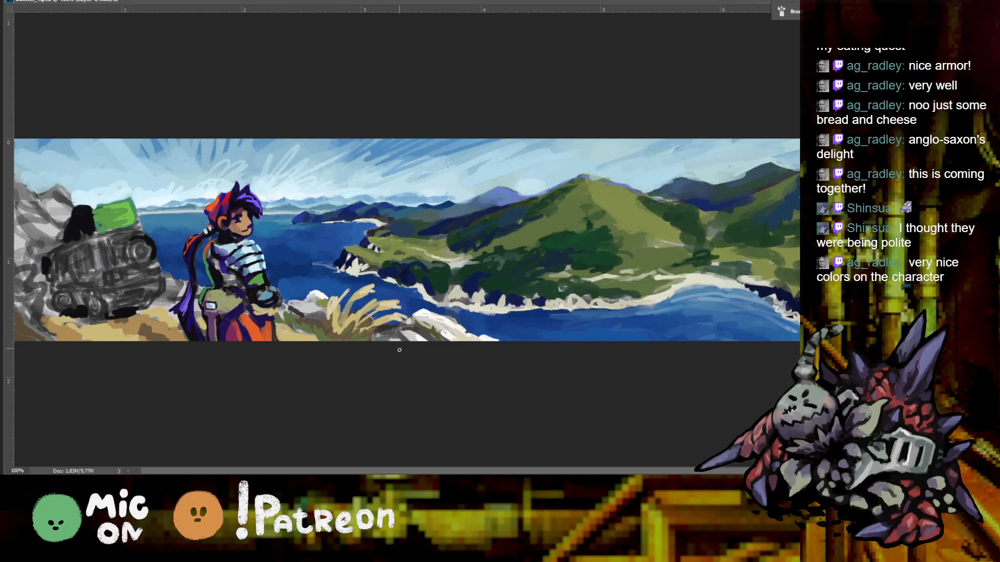
drag(261, 219, 545, 249)
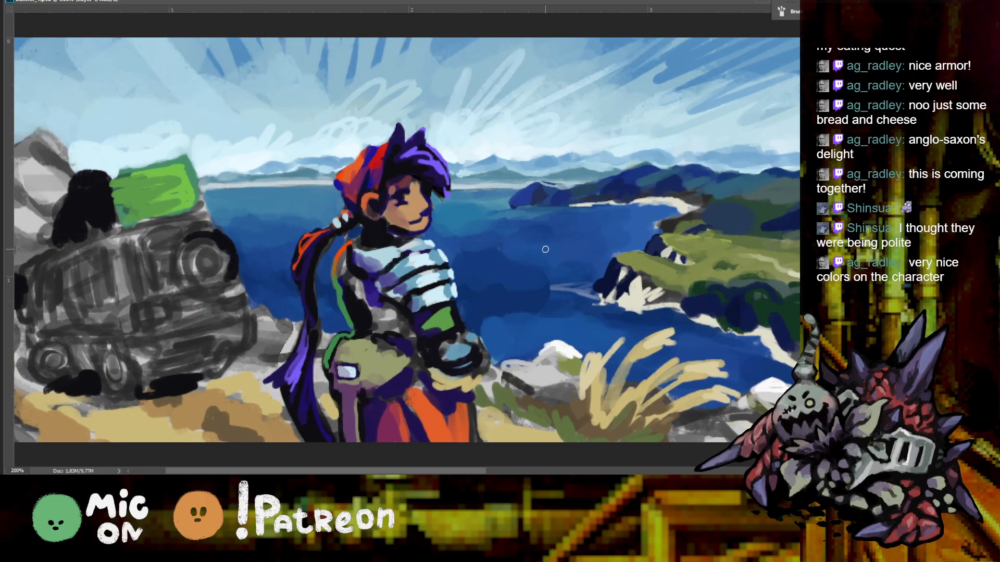
key(ctrl+1)
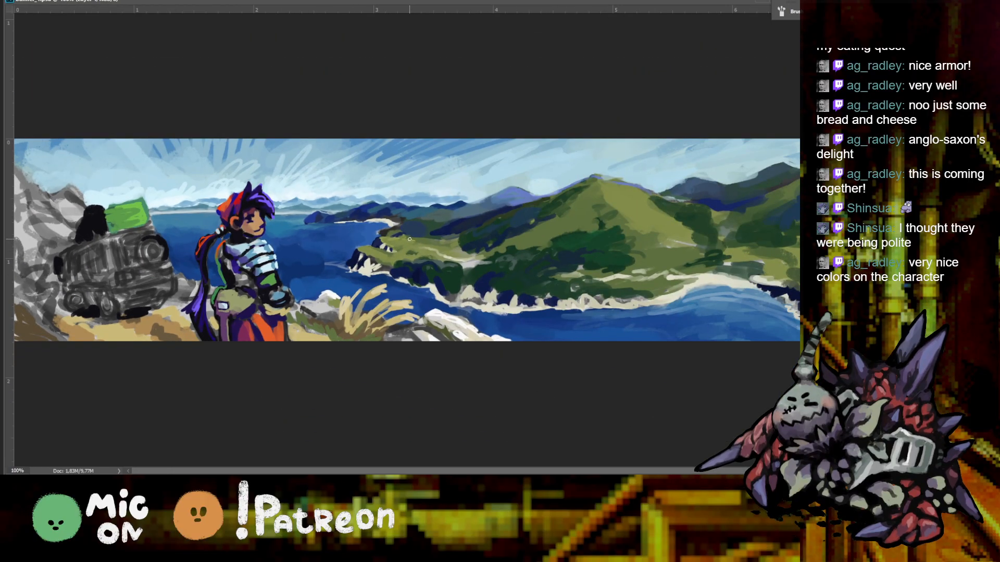
scroll(409, 239, up, 1)
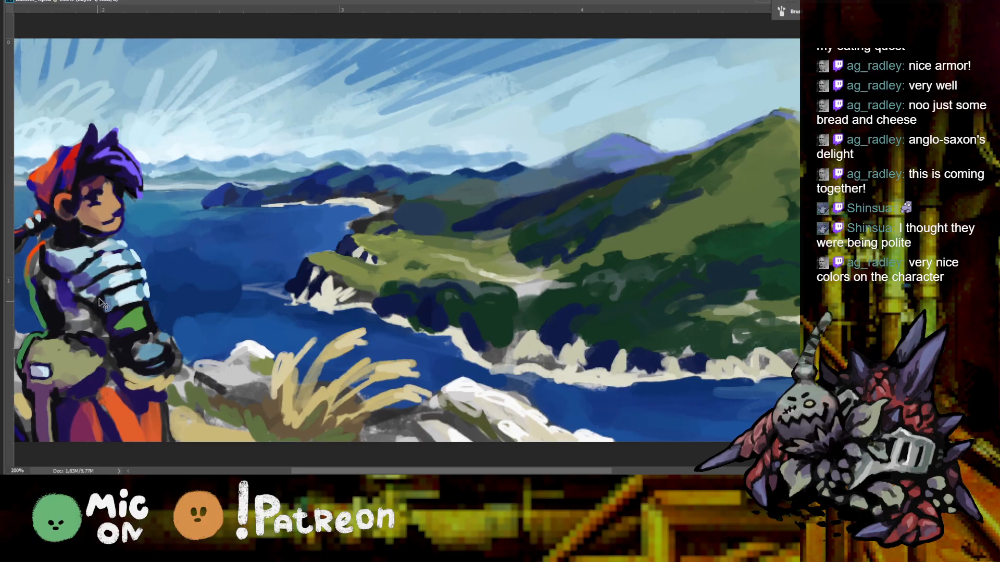
scroll(98, 304, down, 1)
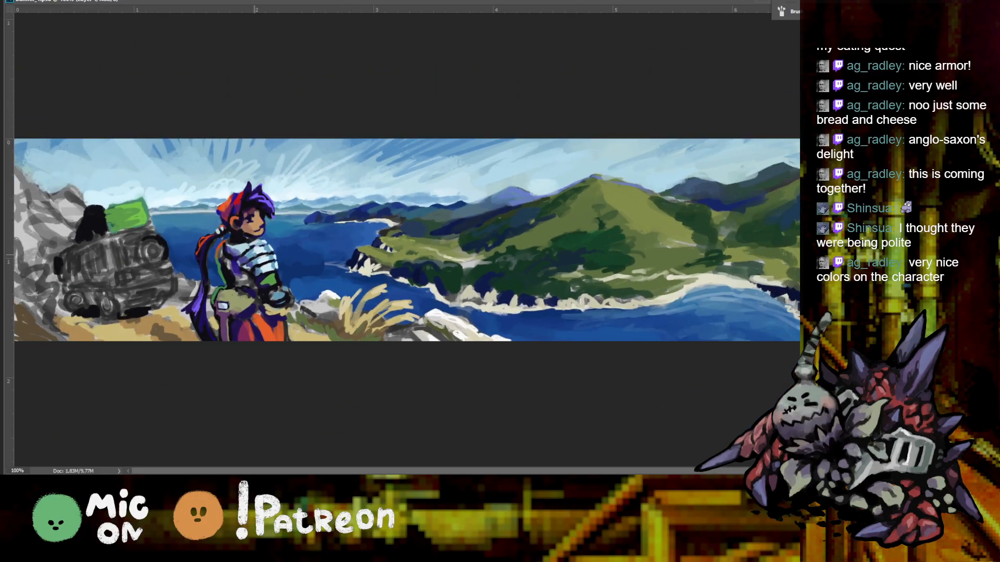
Paint muted blue plating over the grey area of the character's lower back, just above the belt bag
key(ctrl+plus)
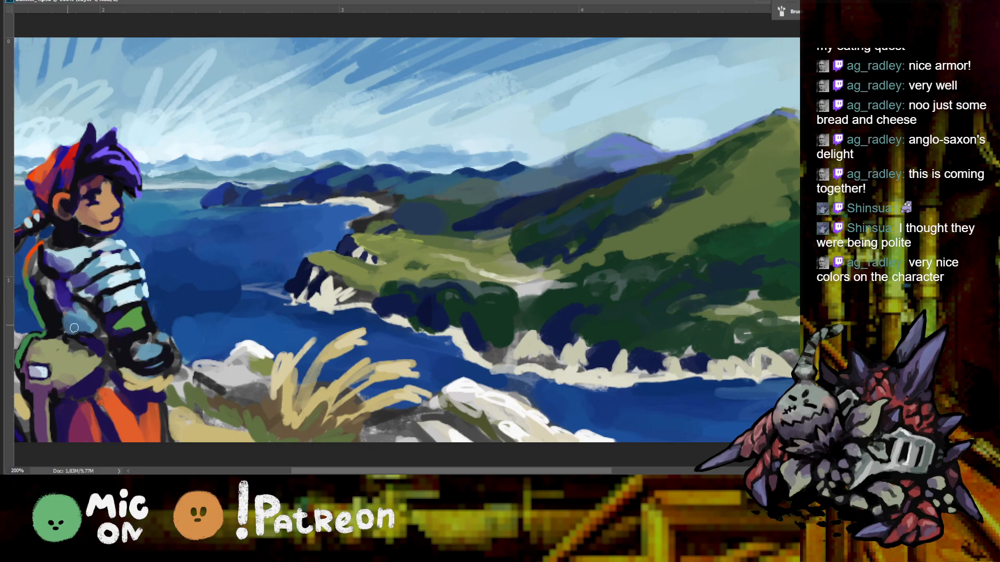
key(ctrl+minus)
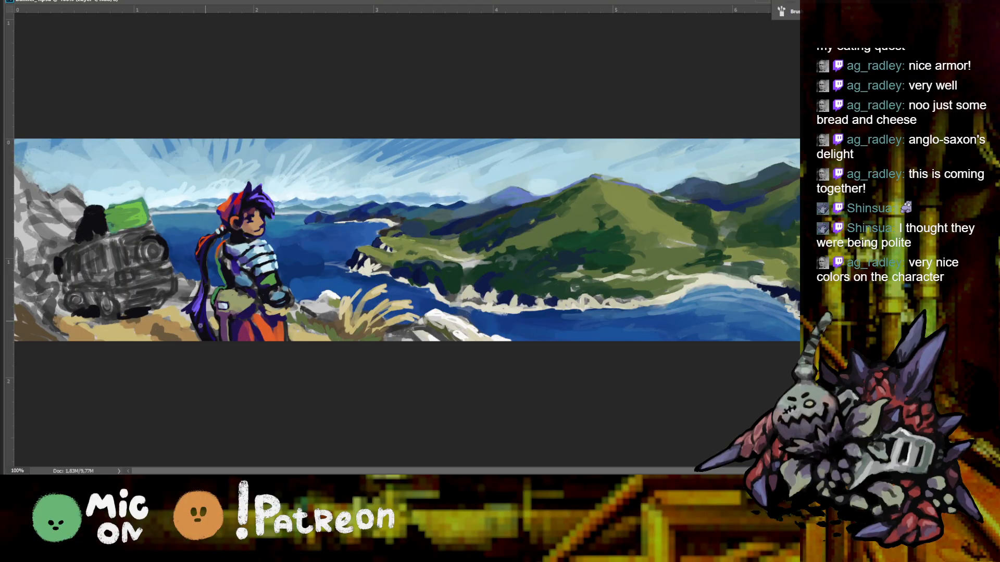
scroll(286, 401, up, 2)
scroll(458, 257, left, 2)
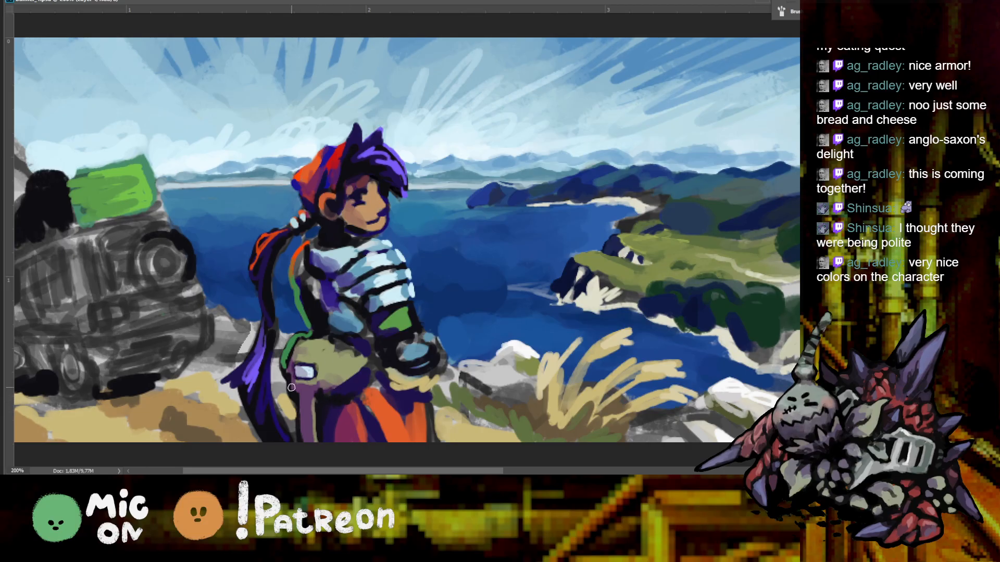
scroll(331, 339, down, 2)
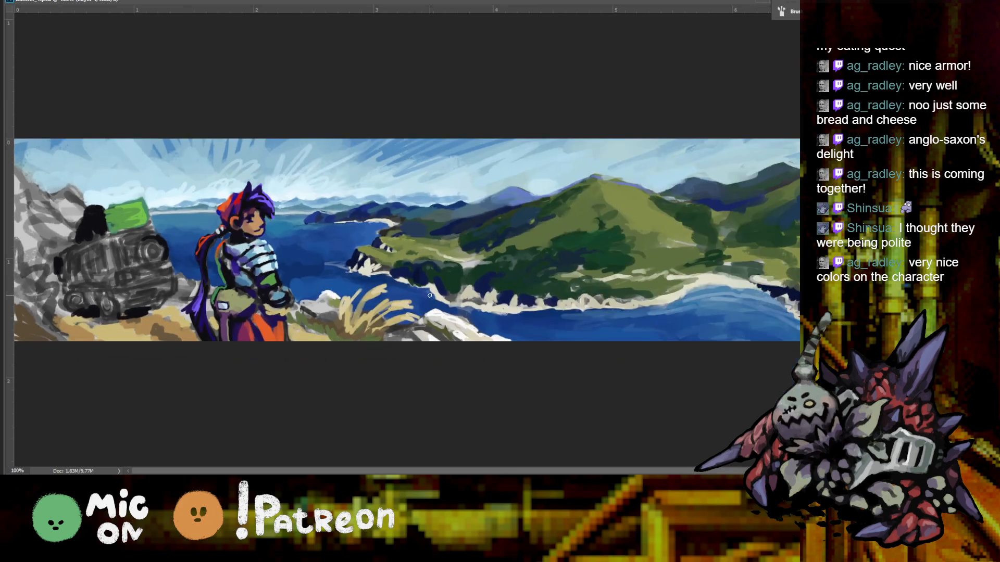
scroll(444, 315, up, 2)
drag(90, 242, 308, 242)
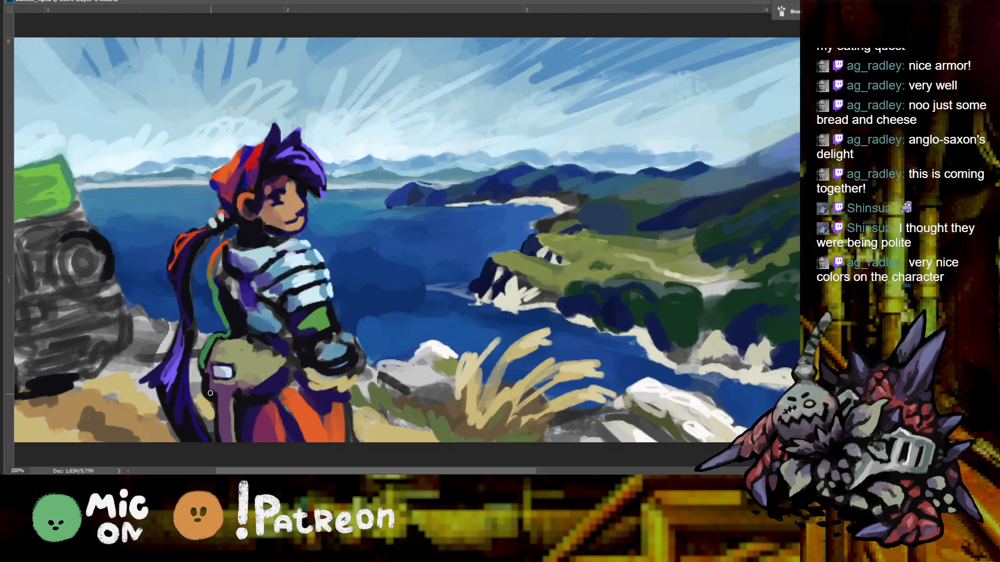
scroll(268, 288, down, 2)
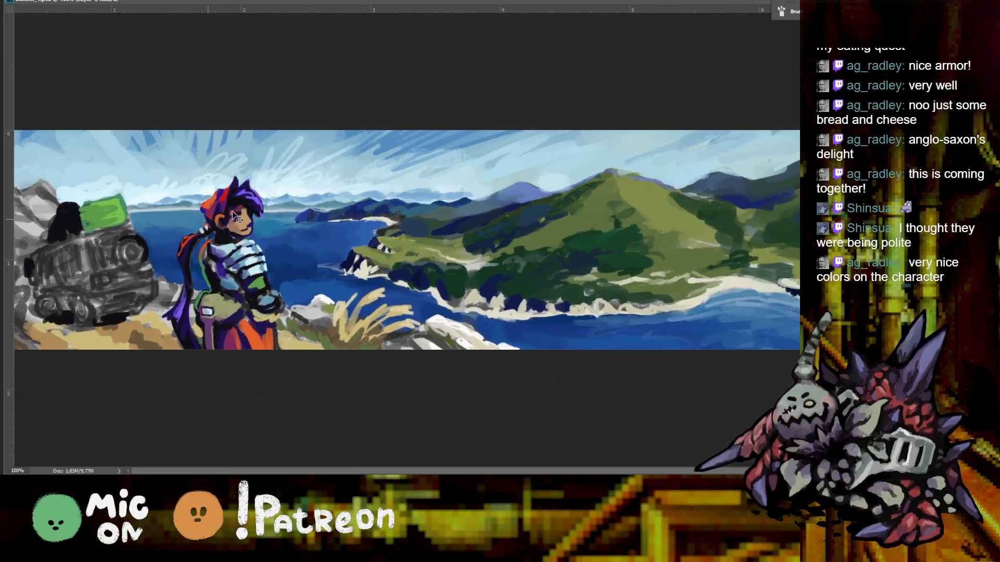
scroll(273, 279, up, 2)
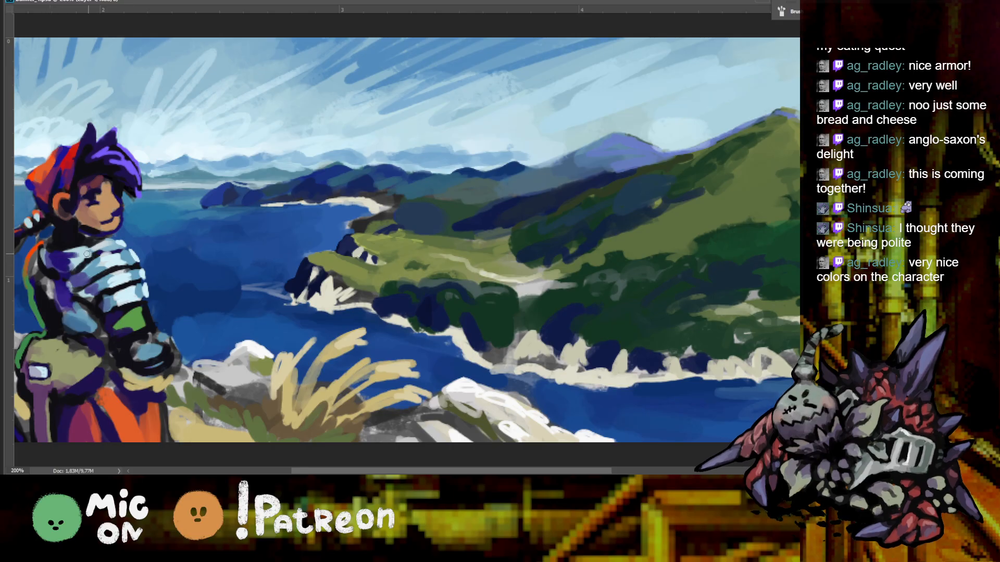
key(ctrl+minus)
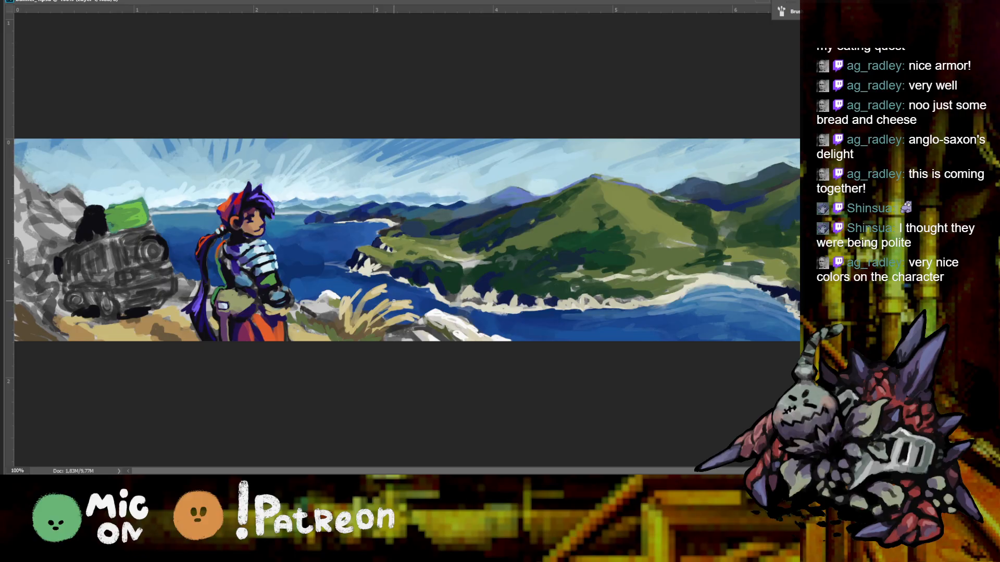
Add a lighter yellow-green highlight to the character's green sleeve above the blue glove
key(ctrl+plus)
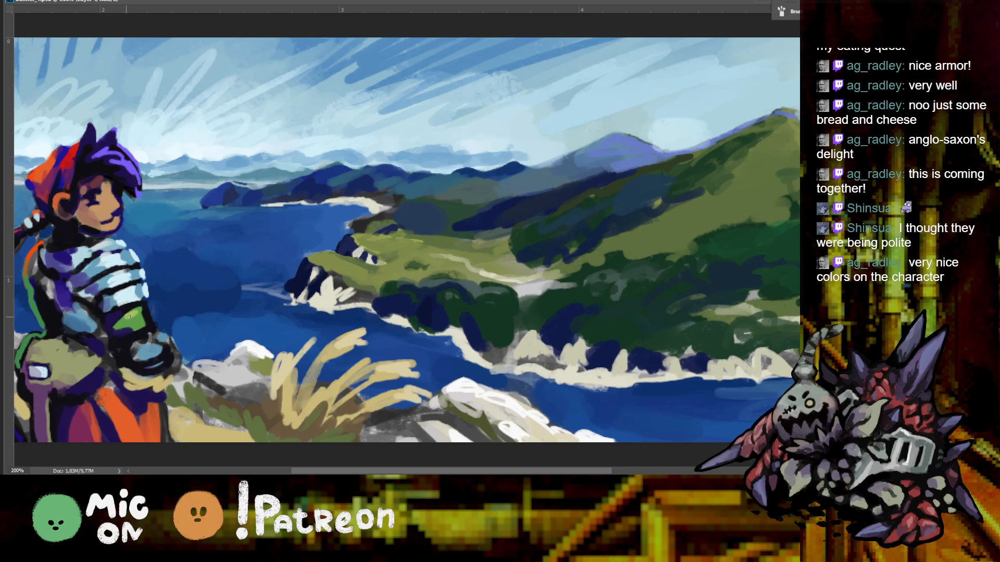
key(ctrl+minus)
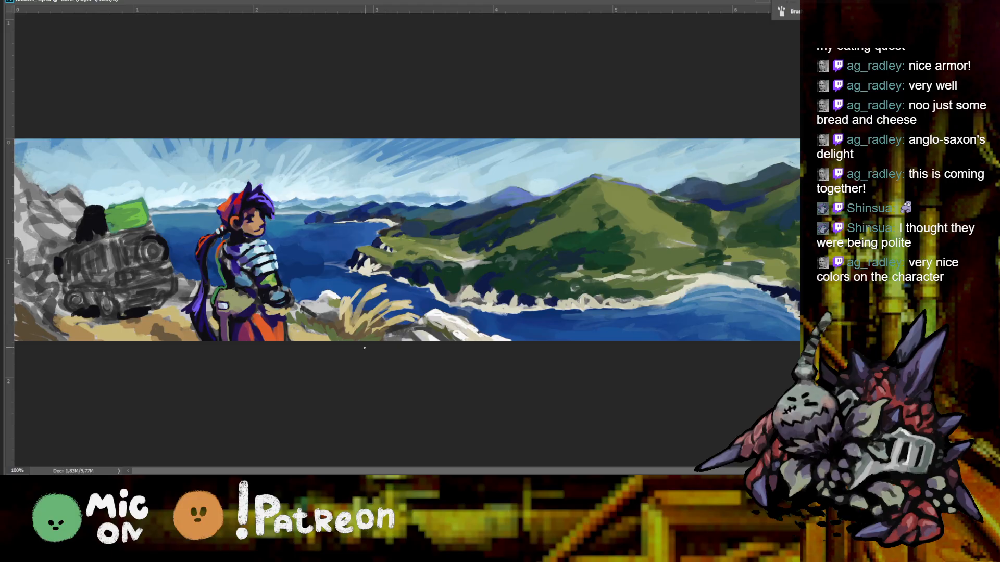
key(ctrl+plus)
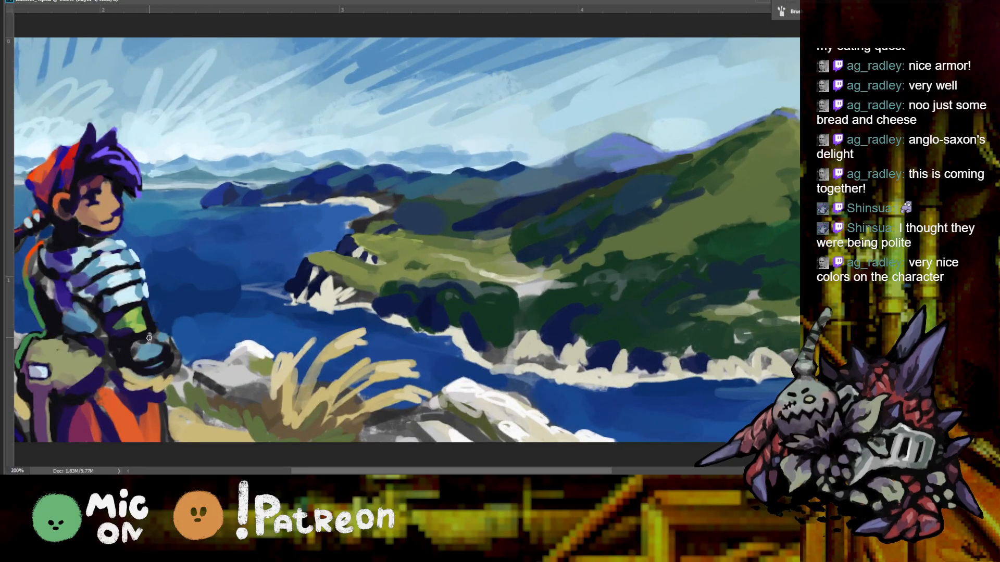
key(ctrl+minus)
key(ctrl+plus)
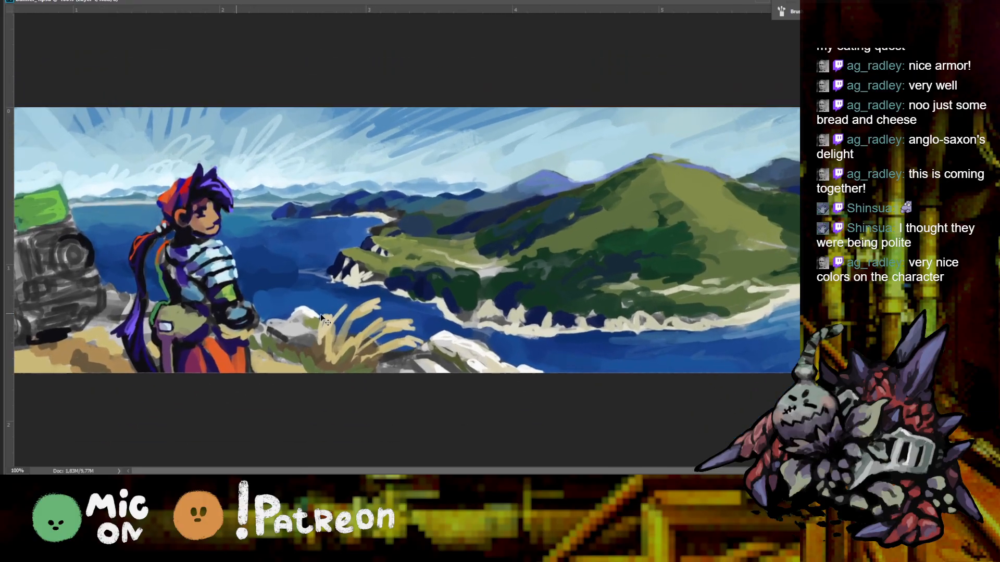
Paint an orange area over the green luggage on the vehicle's roof, undoing the surplus strokes along its lower edge
key(ctrl+minus)
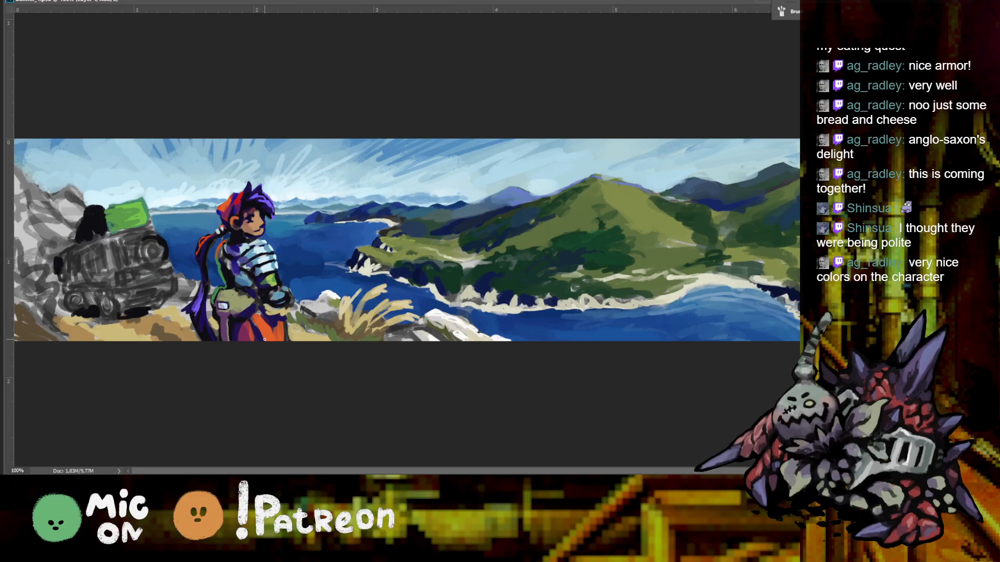
mouse_move(107, 207)
mouse_down()
mouse_move(141, 209)
mouse_move(108, 216)
mouse_move(139, 206)
mouse_up()
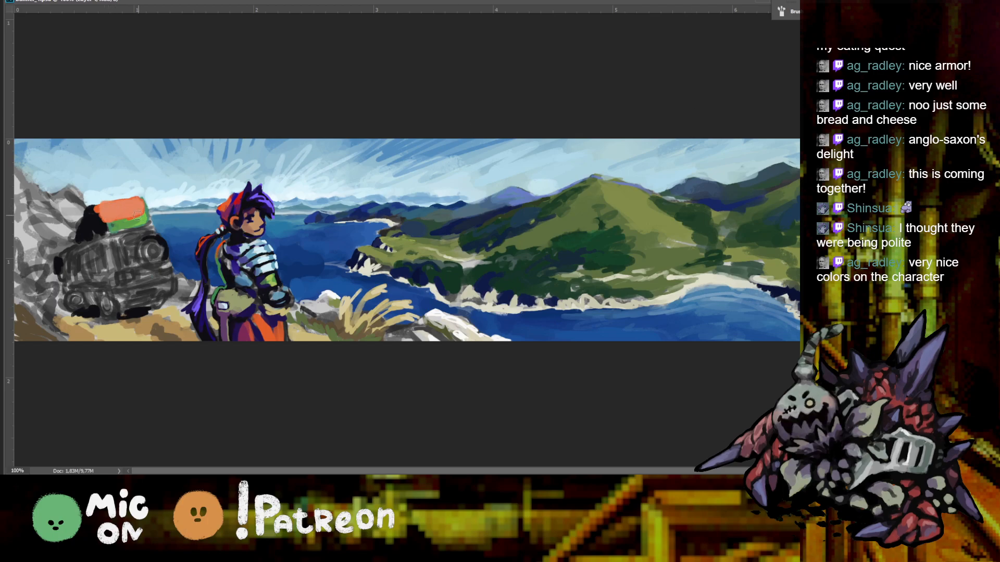
mouse_move(98, 222)
mouse_down()
mouse_move(145, 213)
mouse_move(145, 195)
mouse_move(83, 212)
mouse_move(101, 223)
mouse_move(148, 211)
mouse_move(149, 226)
mouse_move(130, 198)
mouse_move(94, 215)
mouse_move(138, 218)
mouse_up()
key(ctrl+alt+z)
key(ctrl+alt+z)
key(ctrl+alt+z)
key(ctrl+alt+z)
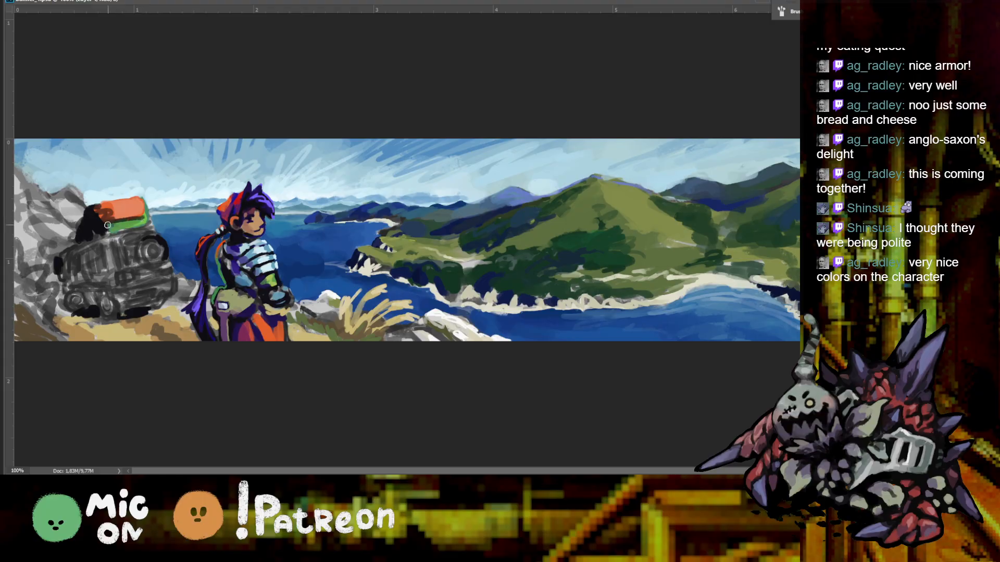
Paint dark purple over the black luggage beside the orange bundle on the vehicle's roof
mouse_move(88, 223)
mouse_down()
mouse_move(84, 214)
mouse_move(107, 240)
mouse_move(95, 219)
mouse_up()
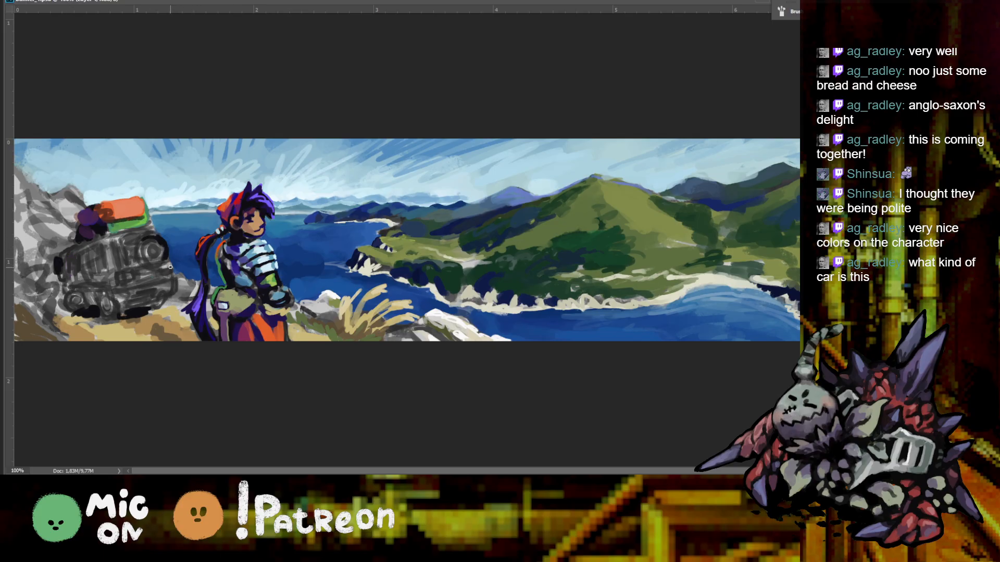
scroll(171, 267, up, 3)
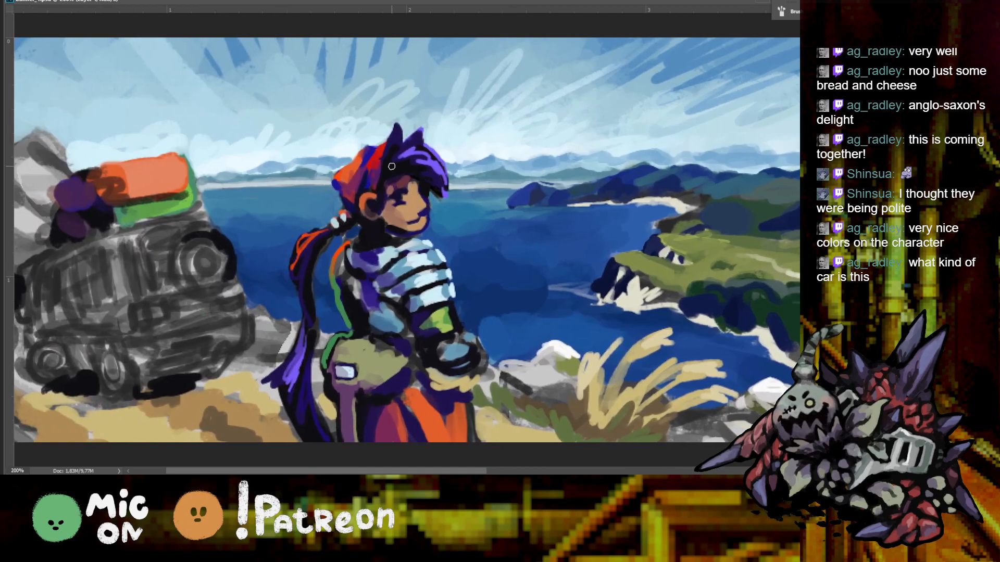
scroll(534, 349, down, 3)
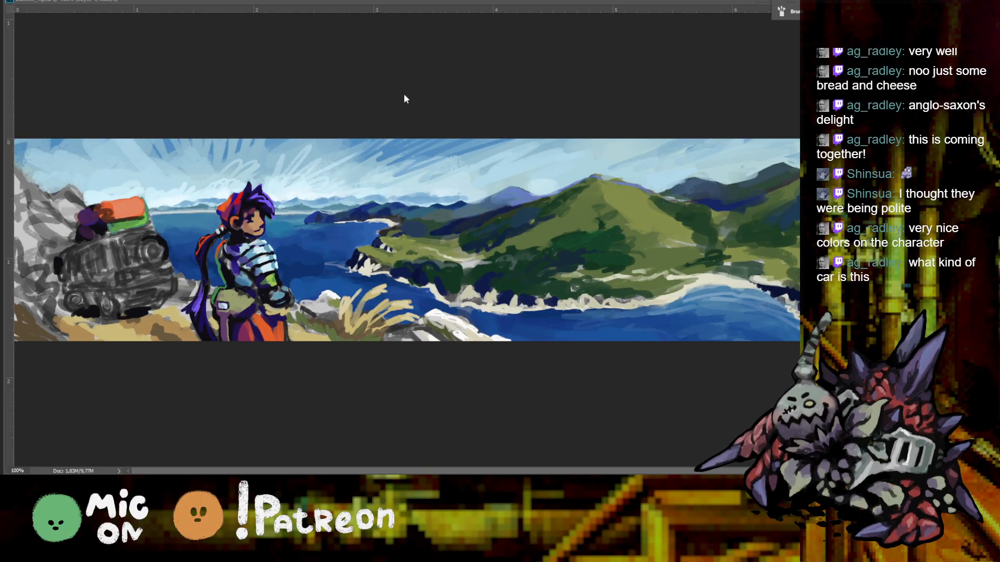
Switch to the web browser with the Subaru Domingo image results and enlarge its window over the canvas
key(alt+Tab)
drag(396, 1, 152, 0)
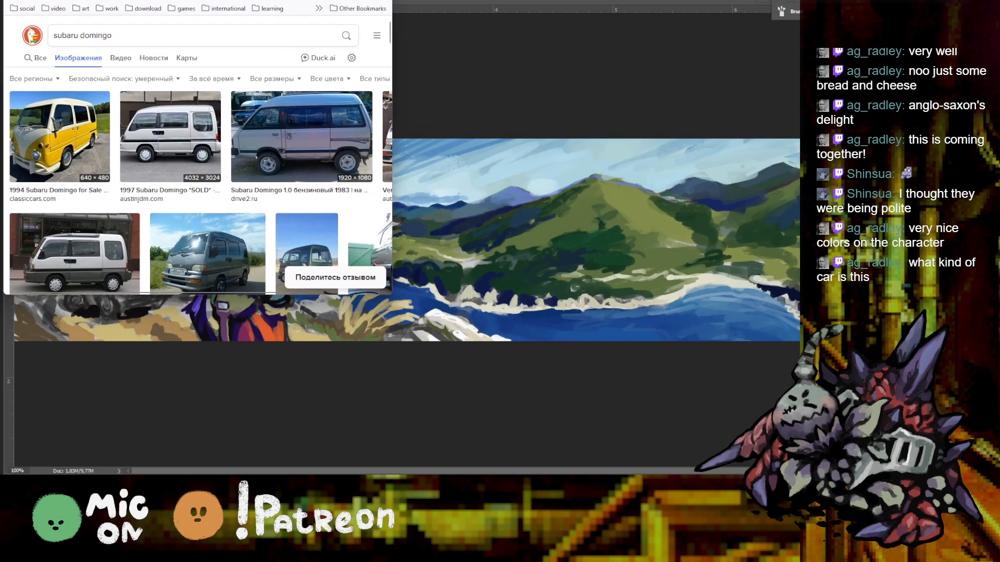
drag(393, 295, 800, 466)
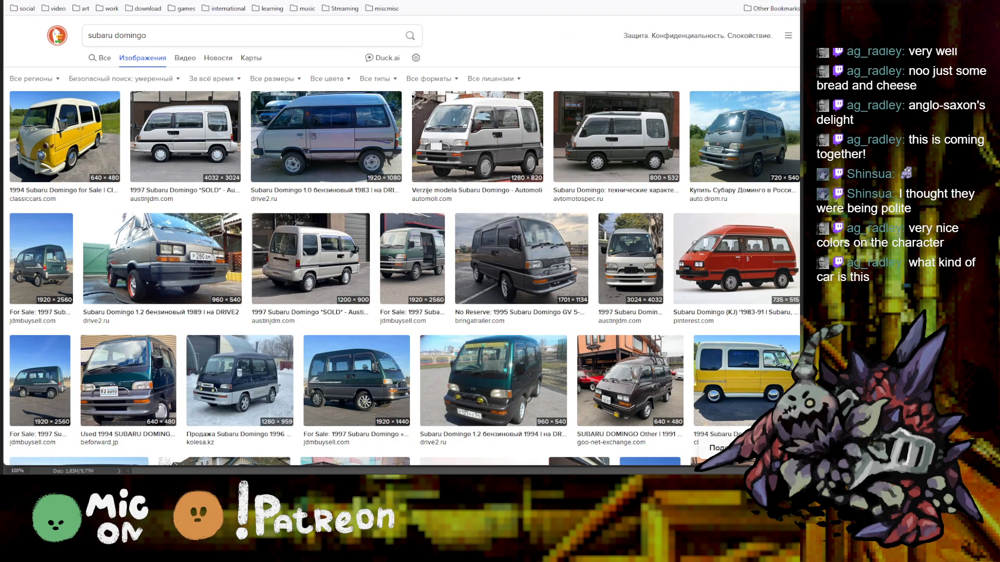
Examine enlarged photos of white, silver, grey and green Subaru Domingo vans from the side and front
click(453, 137)
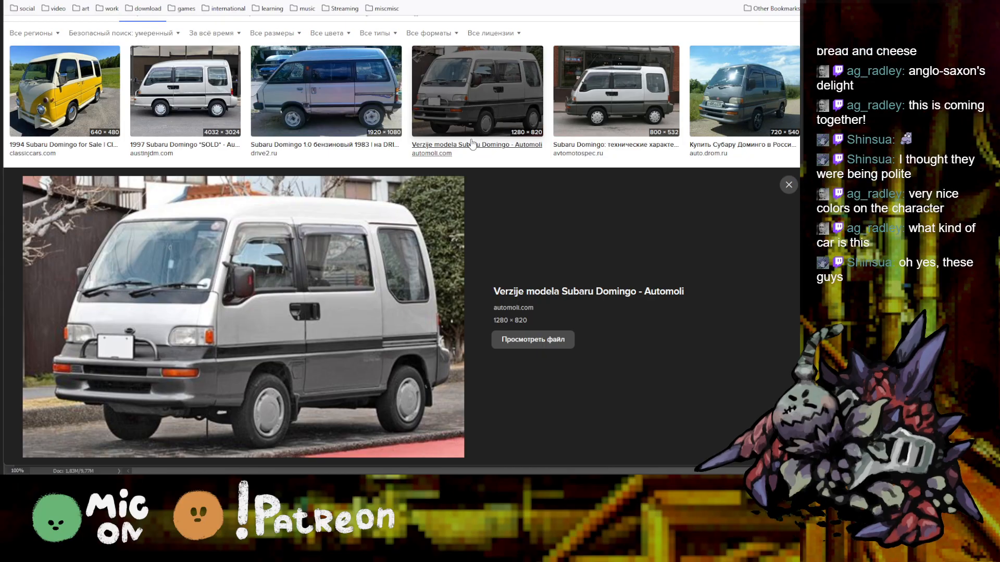
click(634, 94)
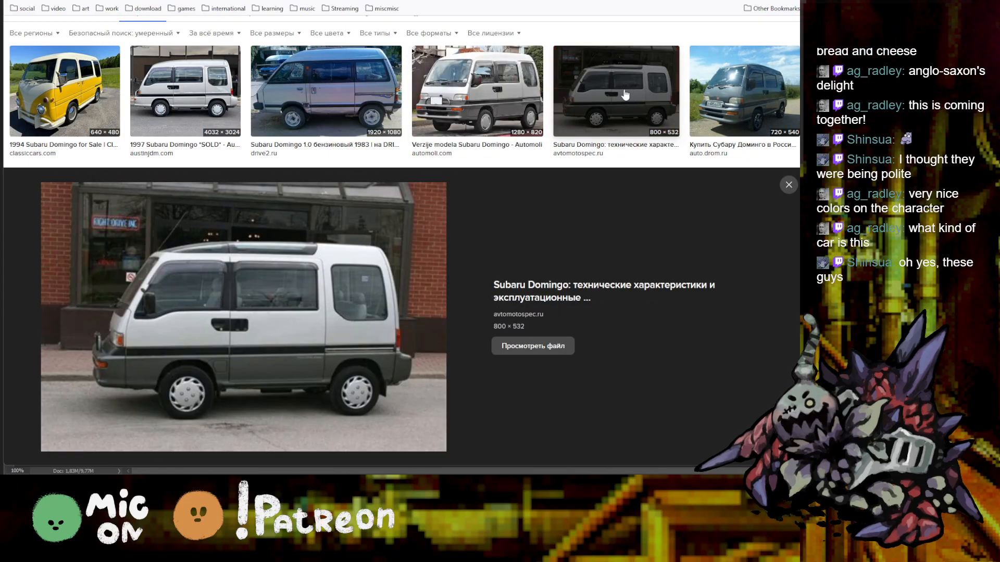
click(199, 96)
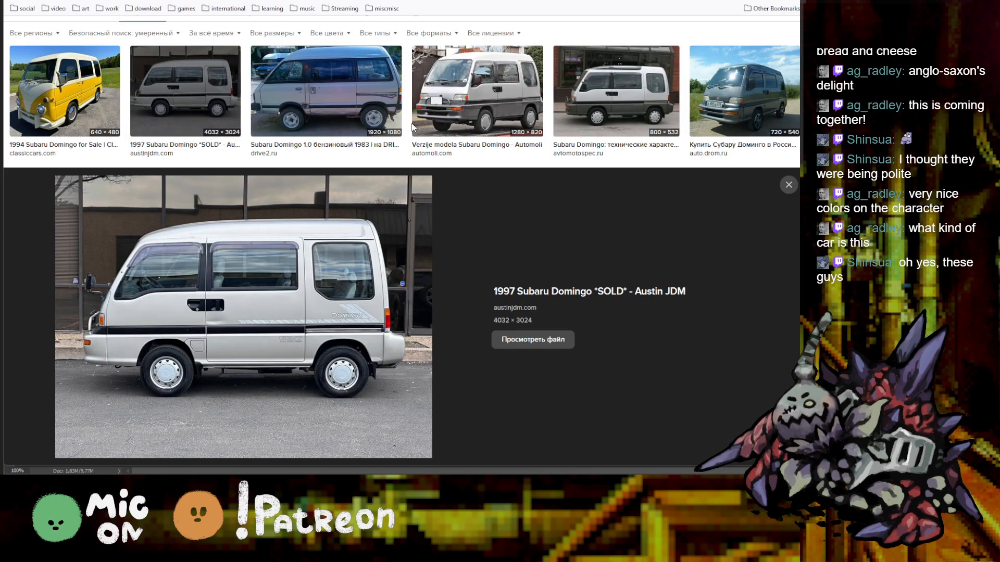
scroll(599, 167, down, 5)
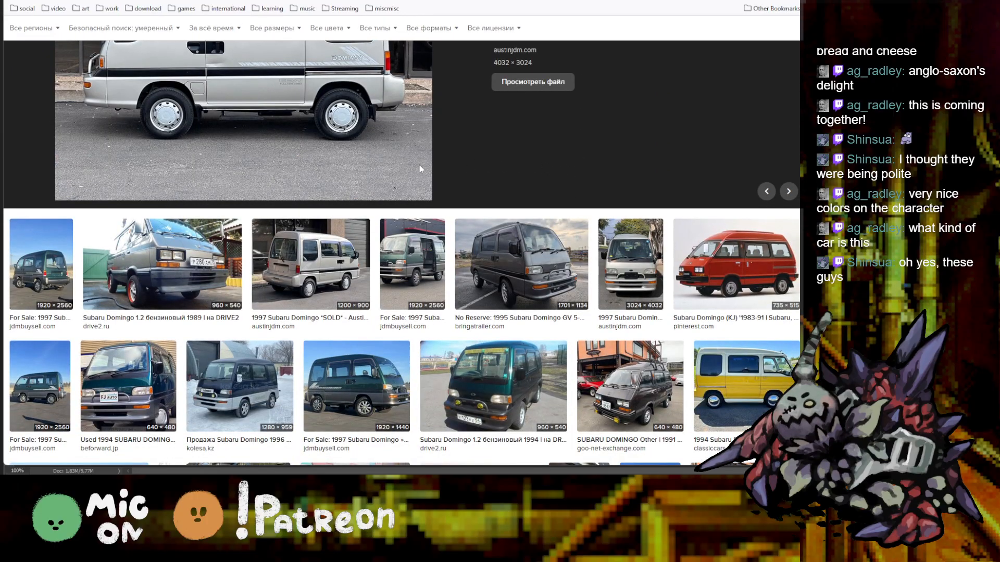
click(180, 244)
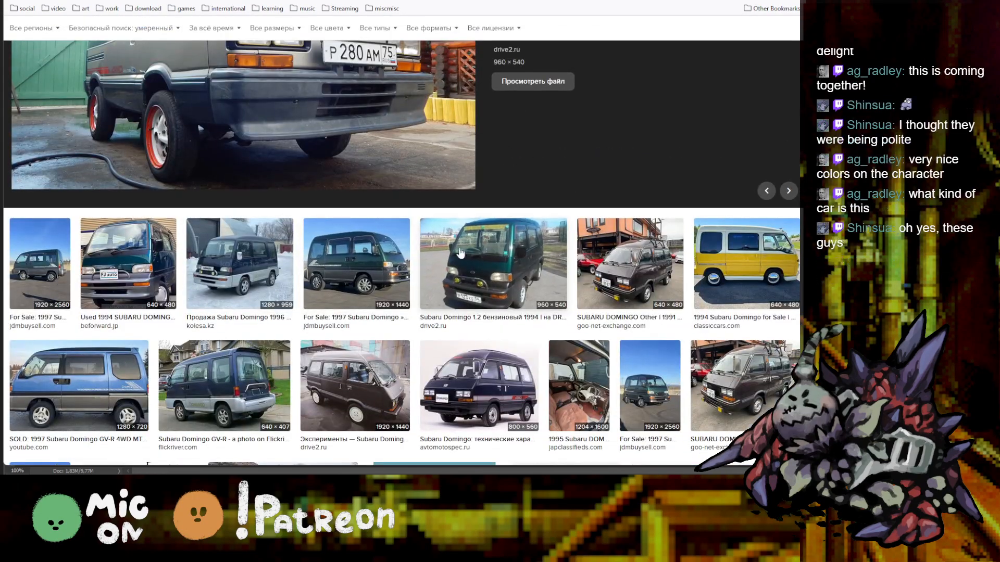
click(460, 254)
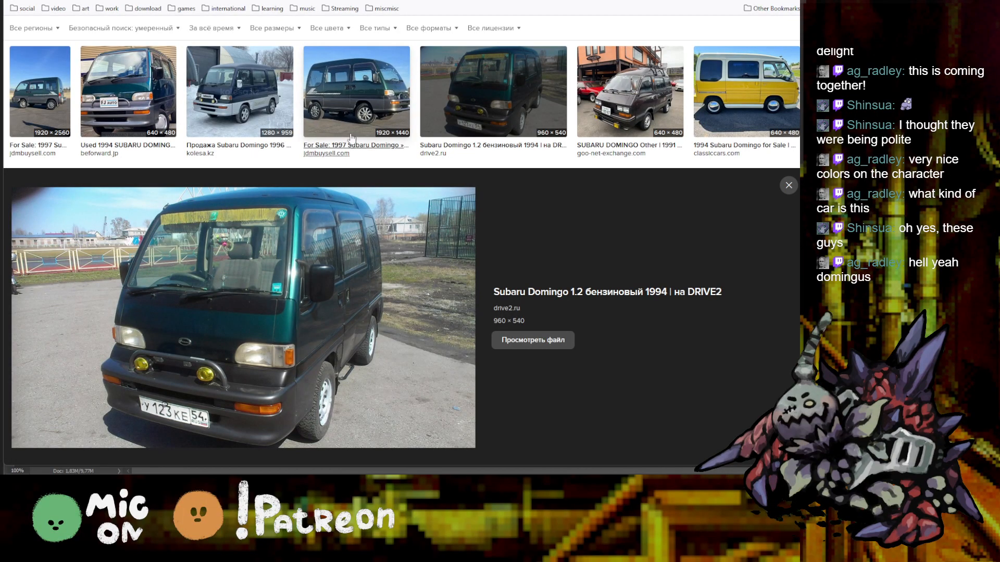
click(352, 140)
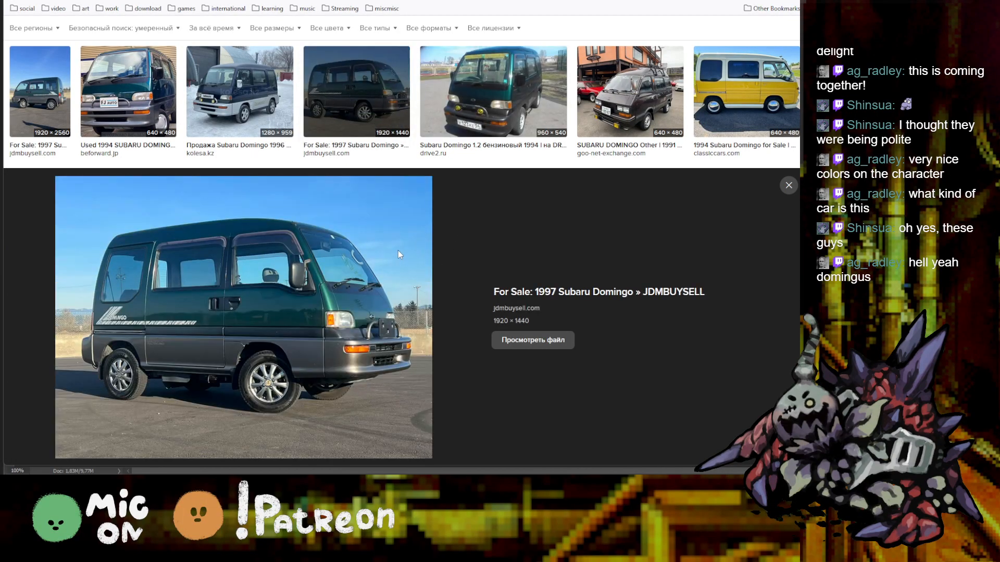
Examine the enlarged photo of the 1991 brown Subaru Domingo with a roof rack
scroll(398, 251, down, 4)
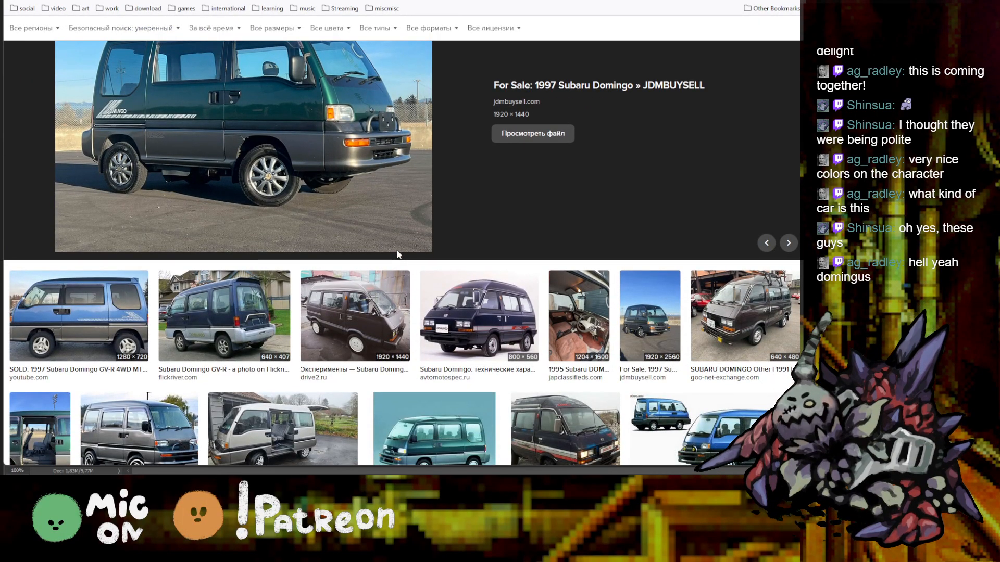
scroll(397, 253, down, 1)
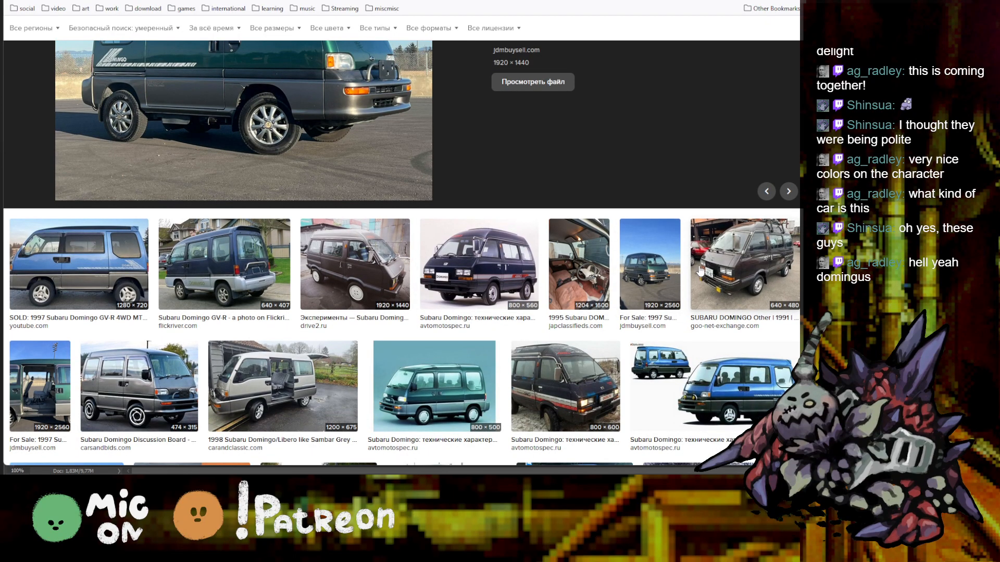
click(700, 270)
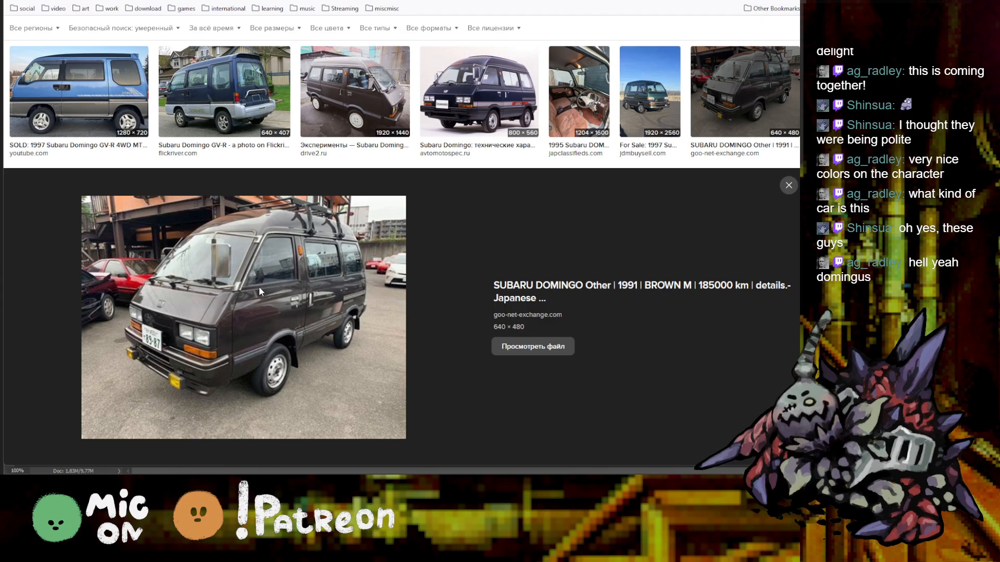
scroll(258, 286, down, 4)
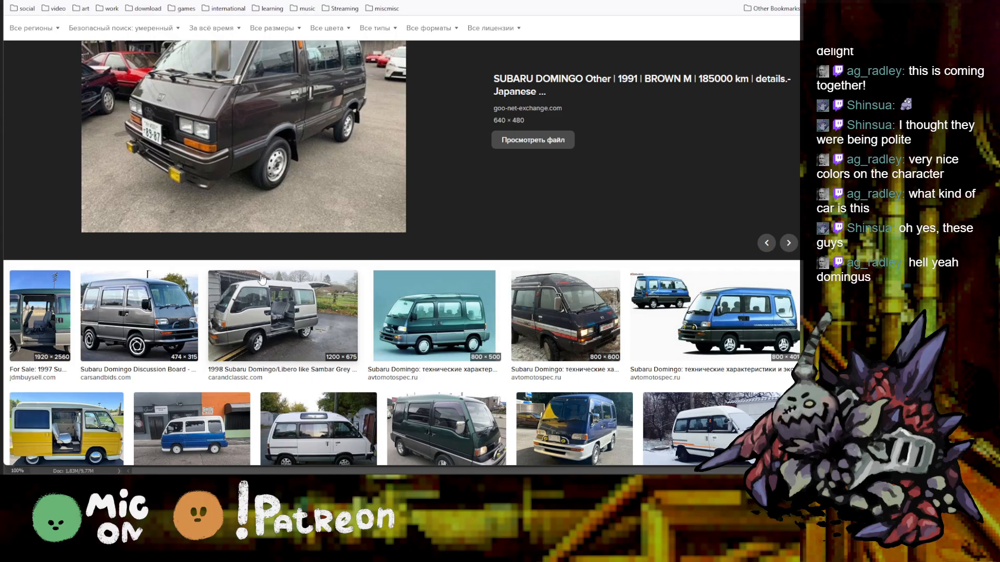
scroll(261, 281, down, 1)
scroll(260, 280, up, 5)
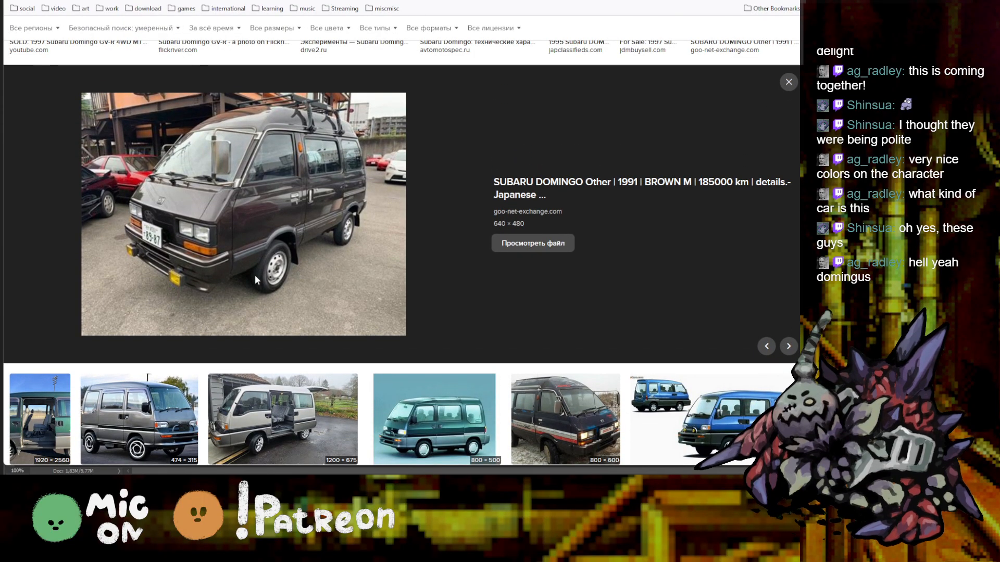
Look further through the results, enlarging the white 1990 Domingo with blue stripes and the green 1996 one
scroll(249, 278, down, 4)
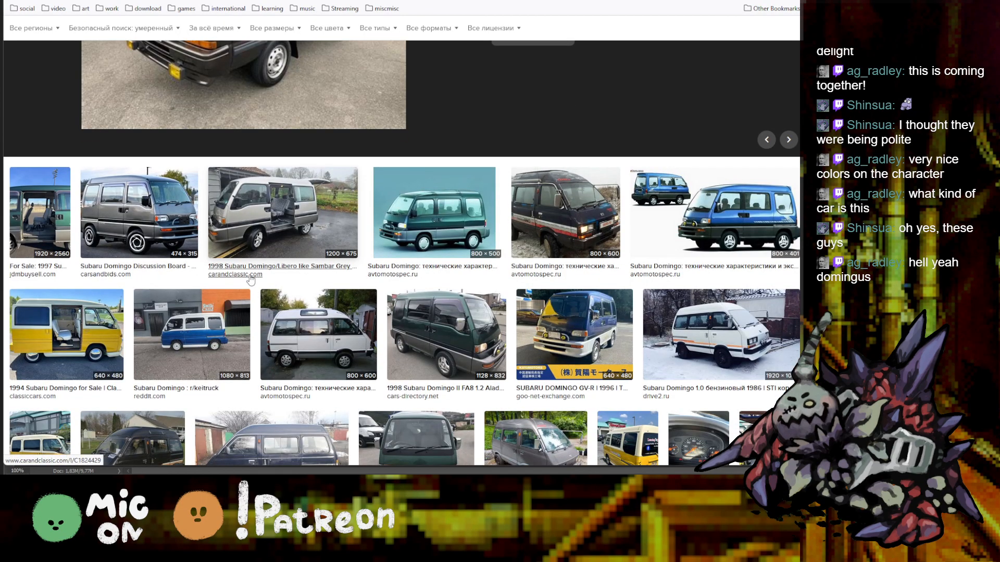
scroll(250, 279, down, 2)
scroll(251, 279, down, 2)
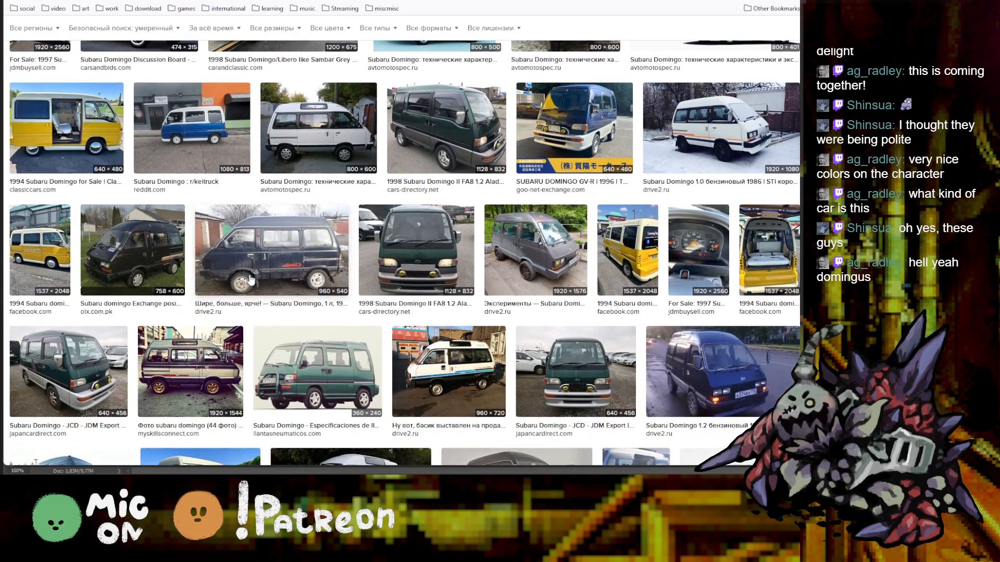
scroll(251, 280, down, 3)
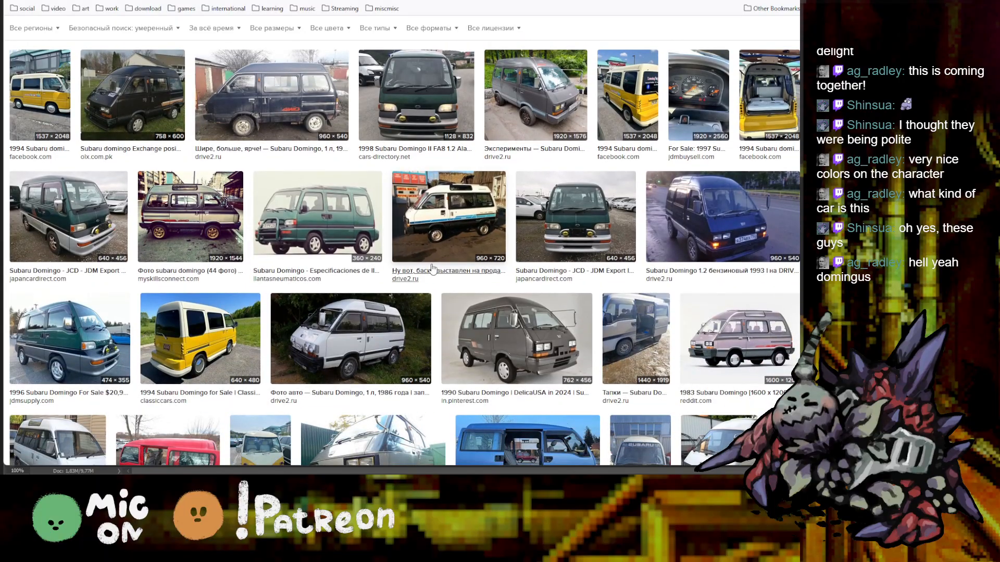
click(439, 250)
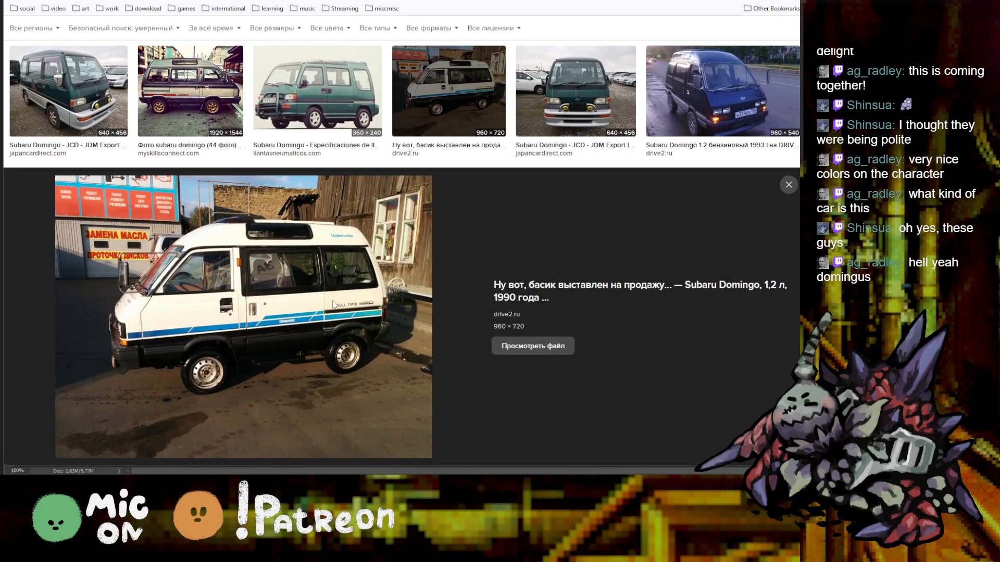
scroll(364, 339, down, 4)
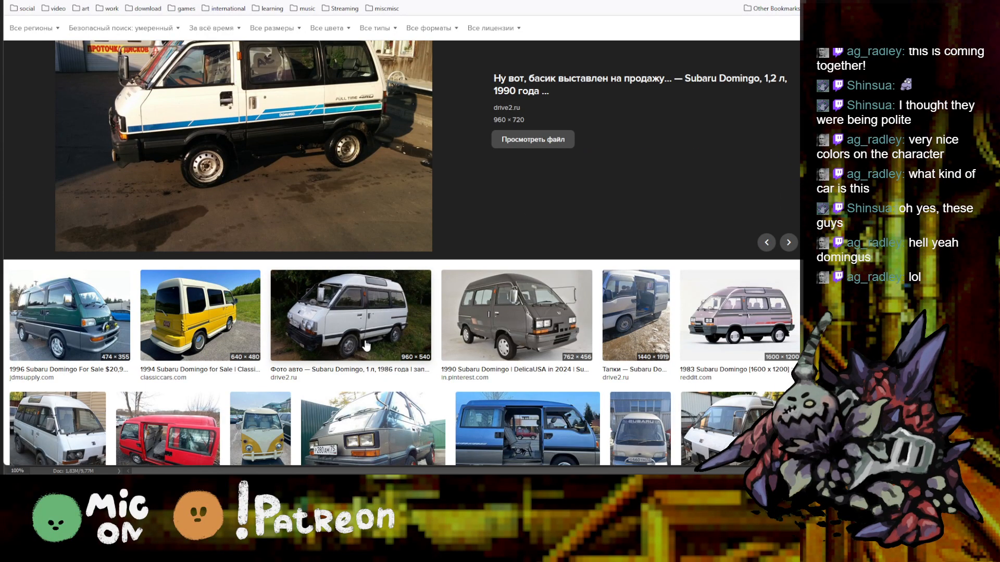
scroll(103, 264, down, 1)
click(103, 265)
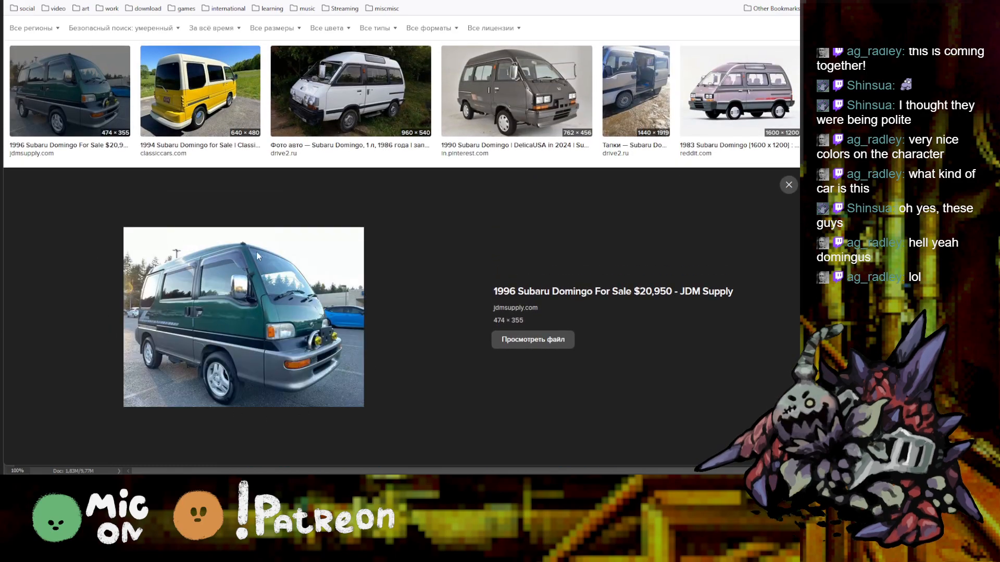
Look through the remaining van photos, enlarging the green 1998 second-generation Domingo and the green-and-silver JDM Export Import Pros one
scroll(310, 398, down, 5)
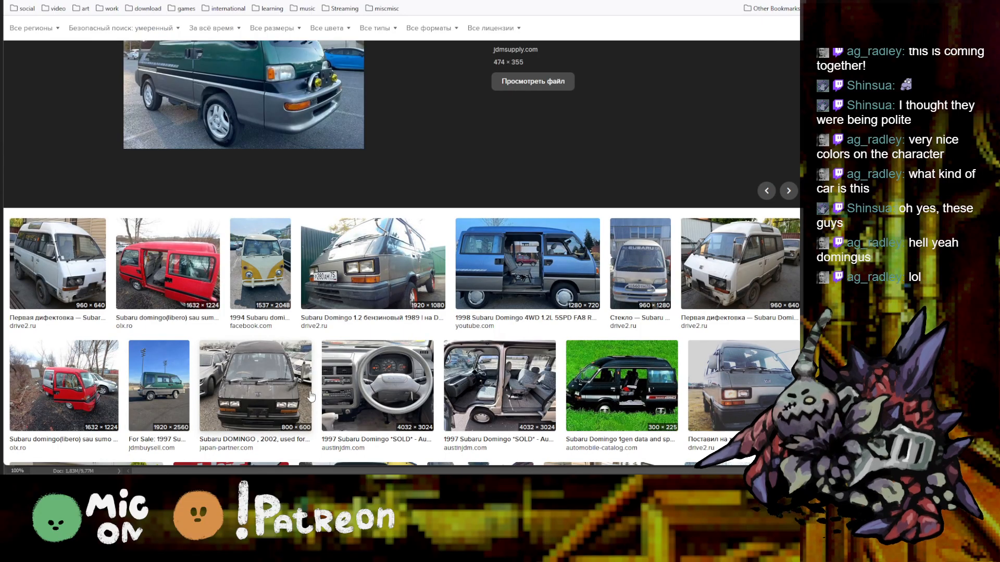
scroll(311, 397, down, 7)
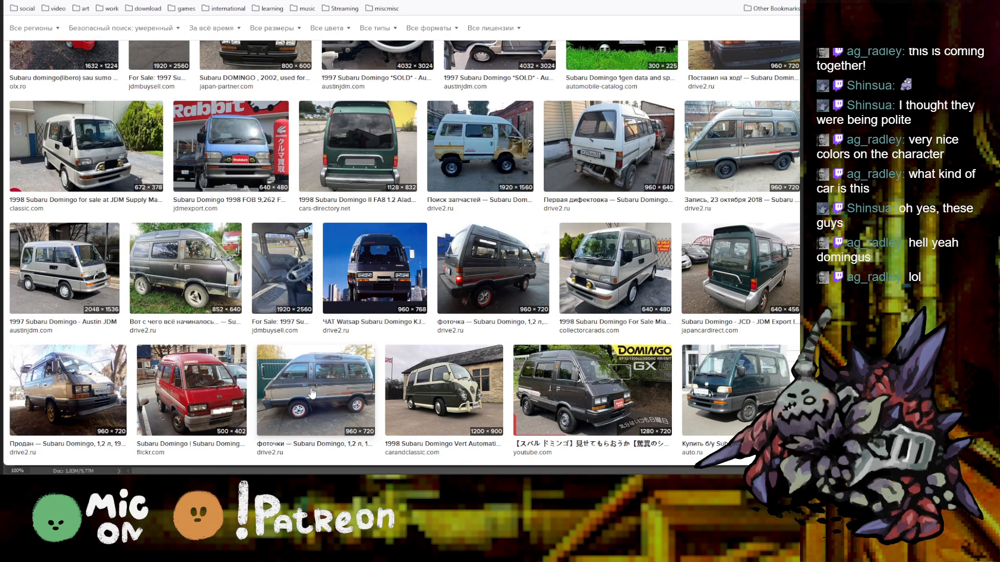
scroll(312, 393, down, 3)
scroll(311, 393, down, 3)
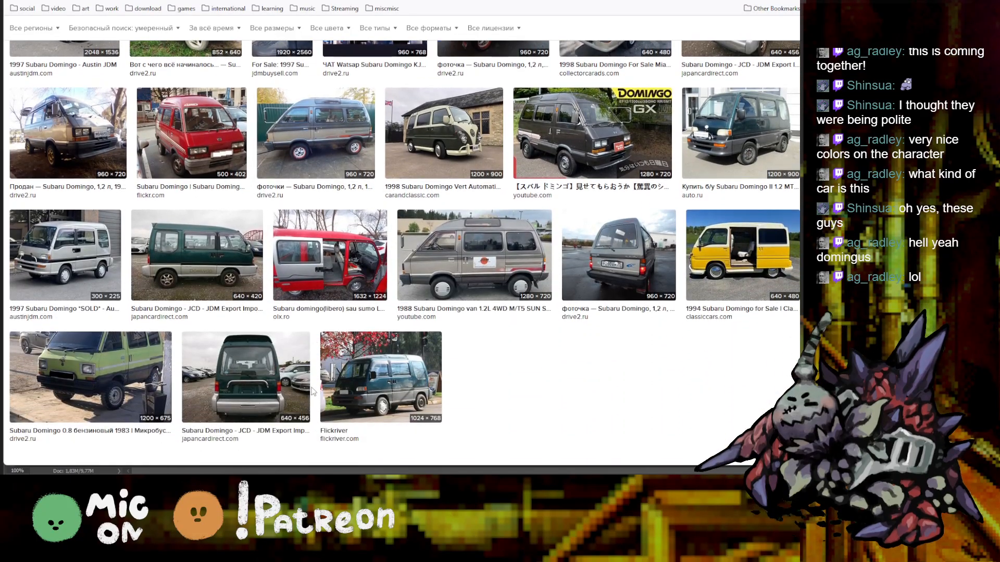
scroll(311, 389, down, 3)
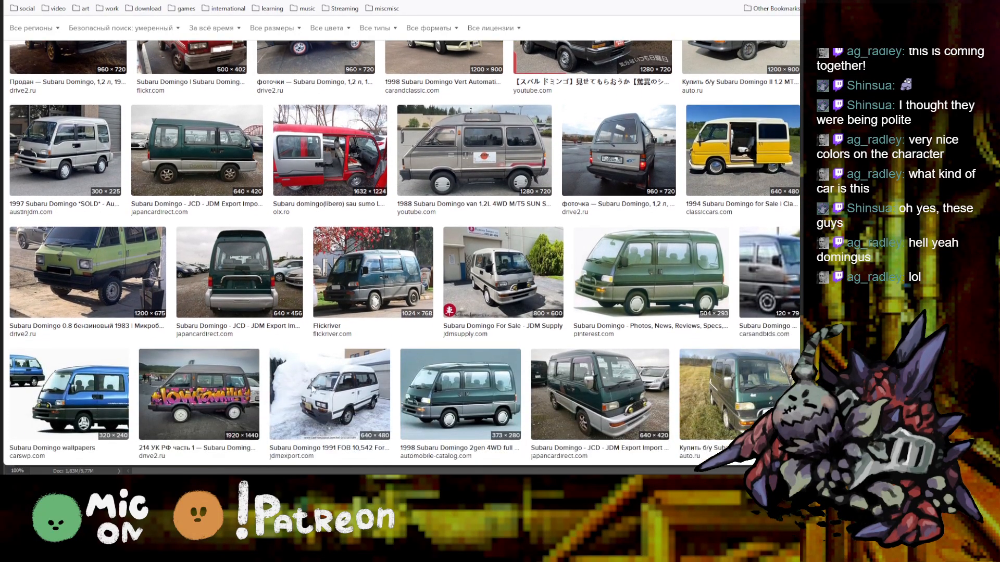
click(423, 350)
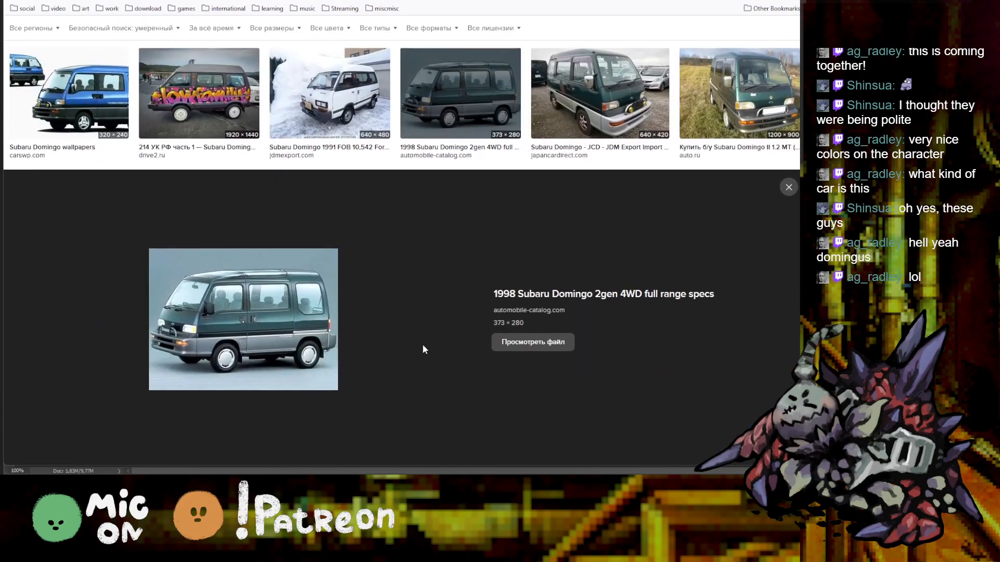
click(592, 119)
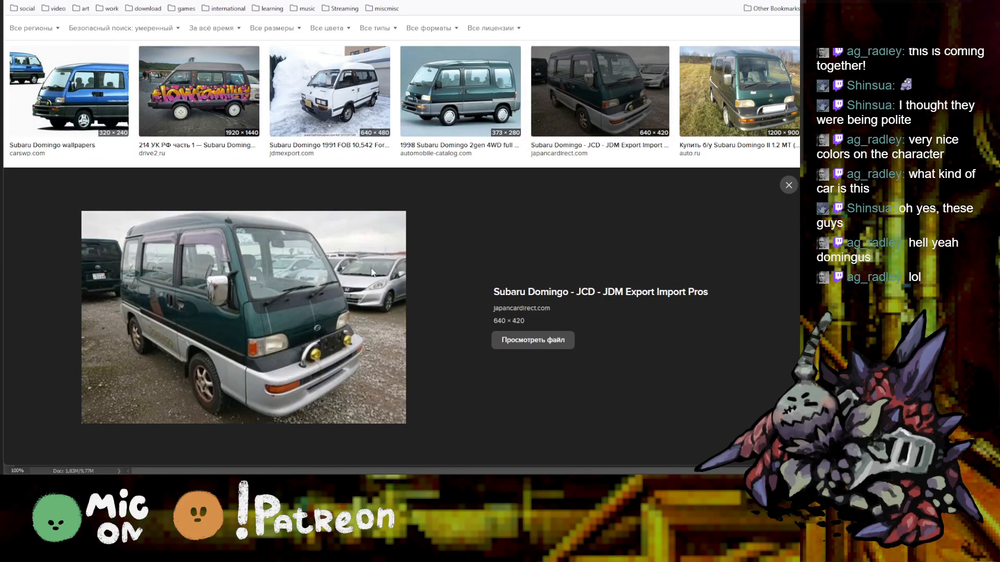
scroll(367, 278, up, 2)
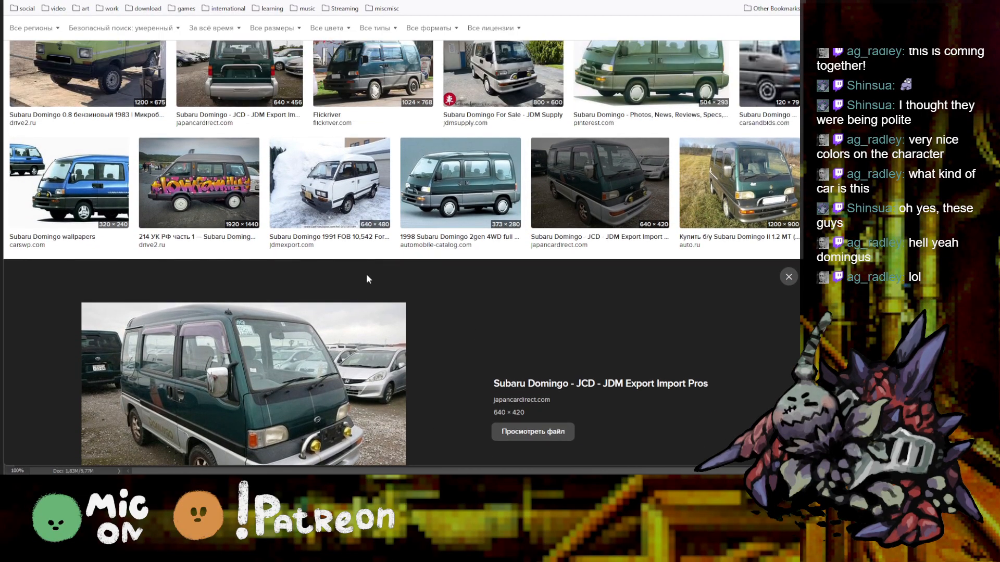
scroll(261, 312, down, 2)
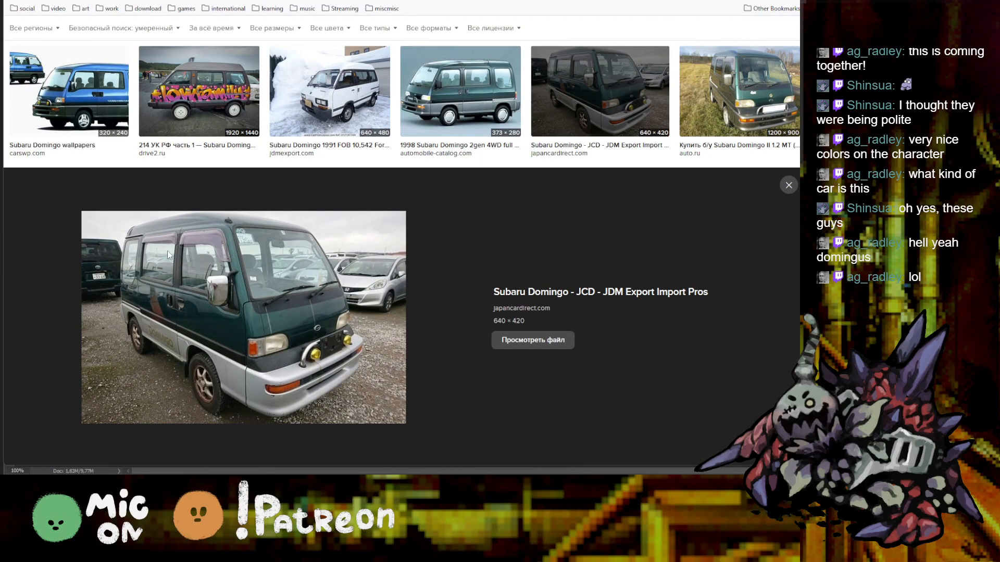
scroll(293, 321, up, 3)
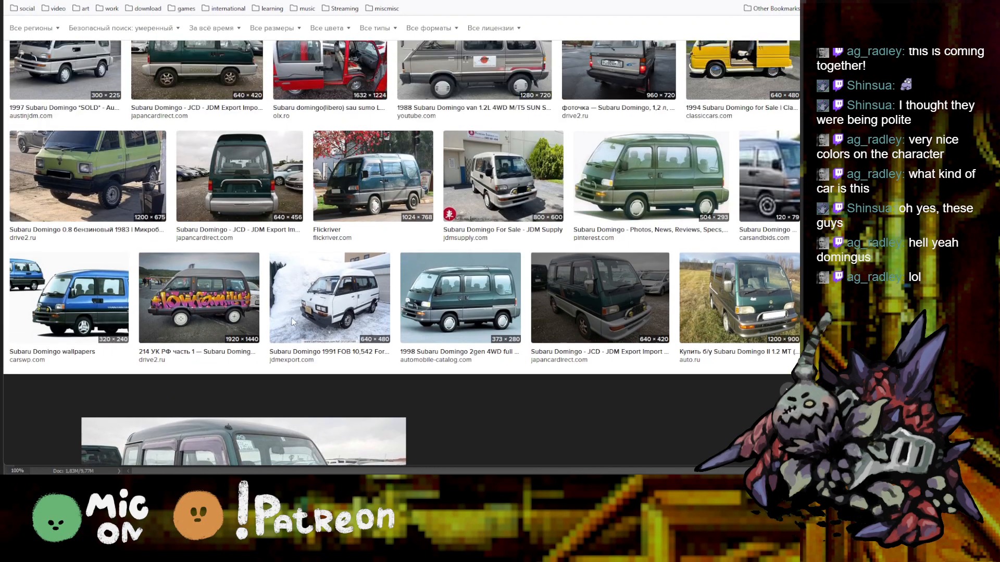
Return to the beginning of the Subaru Domingo photo results and switch back to the banner painting in Photoshop
scroll(294, 323, up, 3)
scroll(293, 323, up, 10)
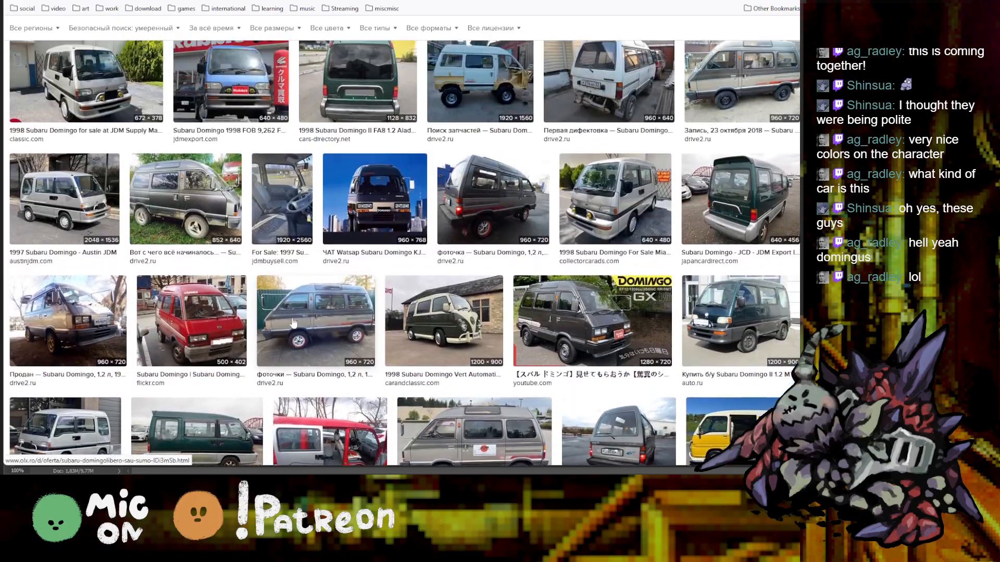
scroll(293, 323, up, 10)
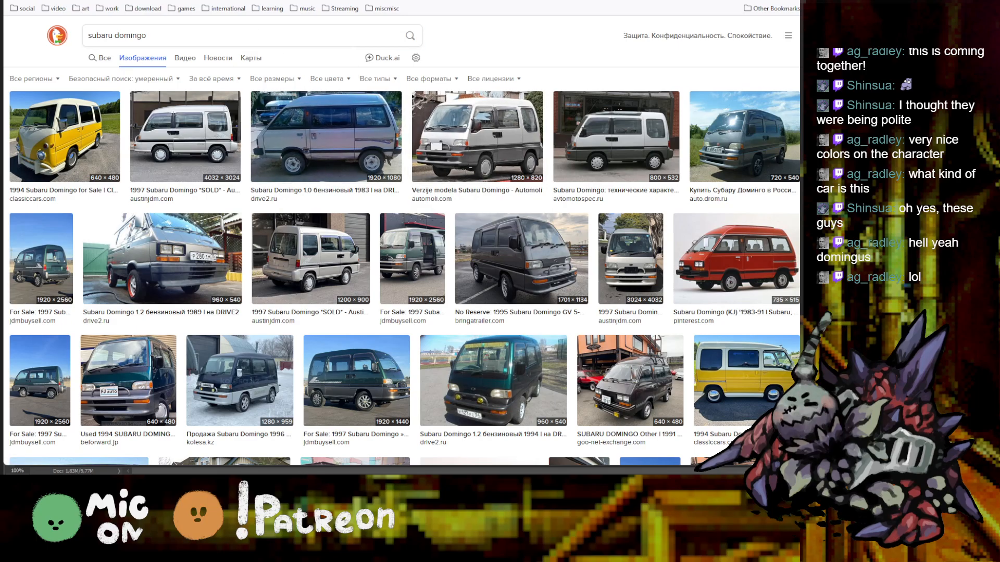
key(alt+Tab)
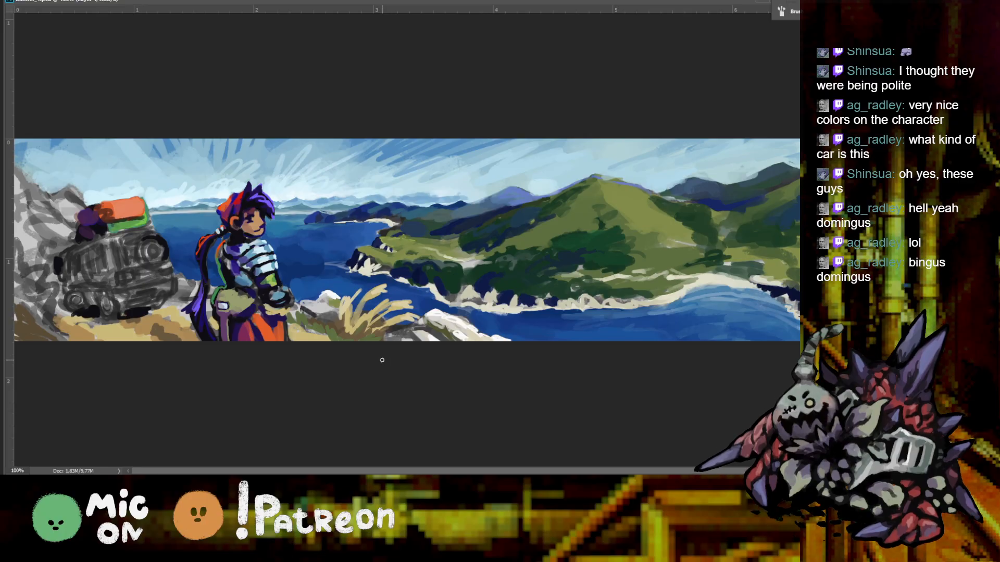
Examine the banner's composition and colours both close up and as a whole
key(ctrl+plus)
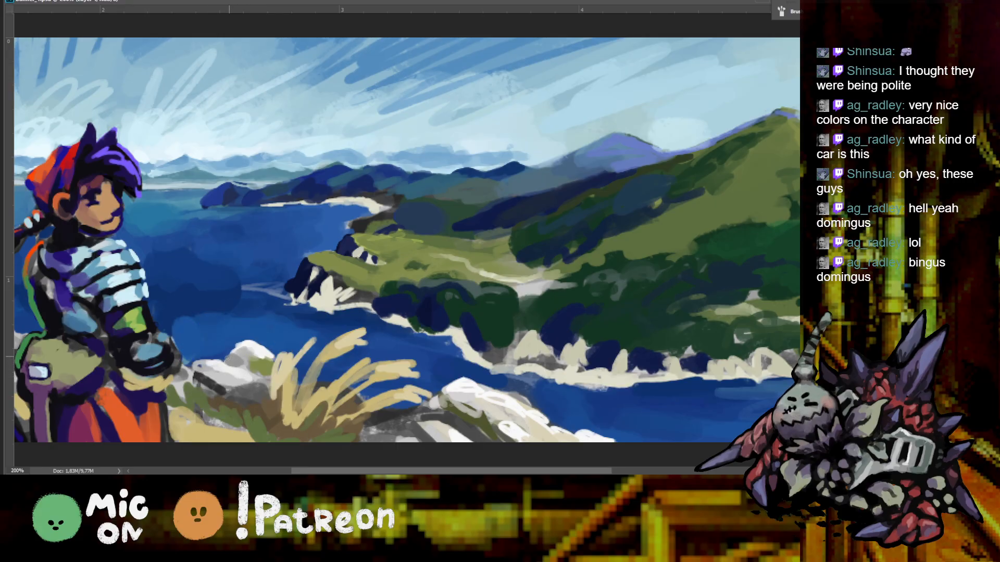
key(ctrl+minus)
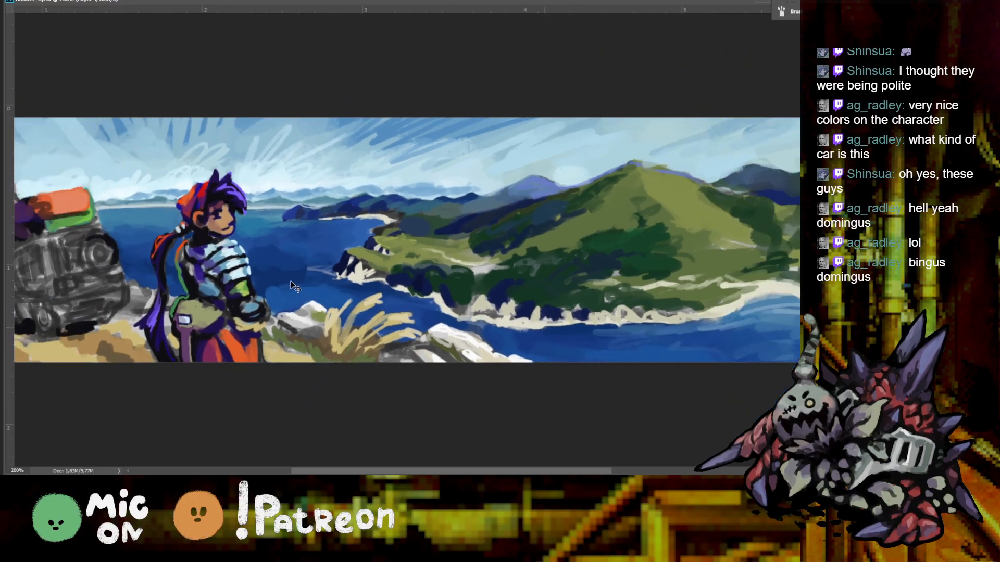
key(ctrl+plus)
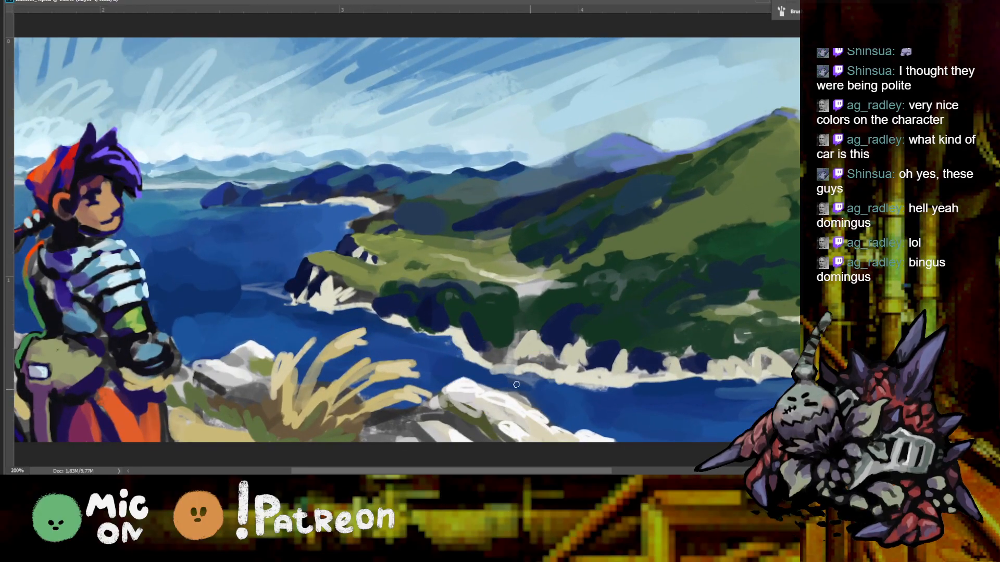
key(ctrl+minus)
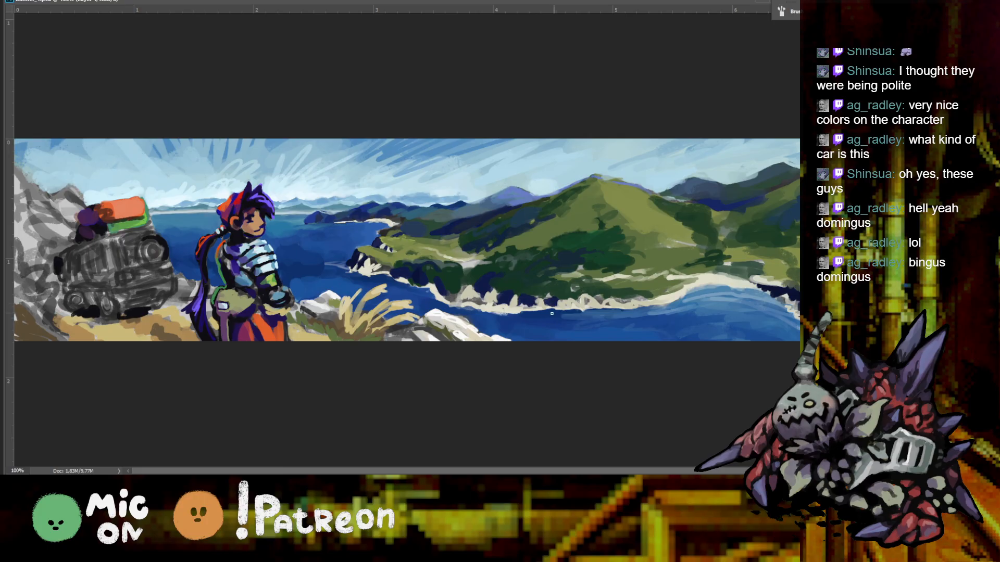
key(ctrl+minus)
key(ctrl+plus)
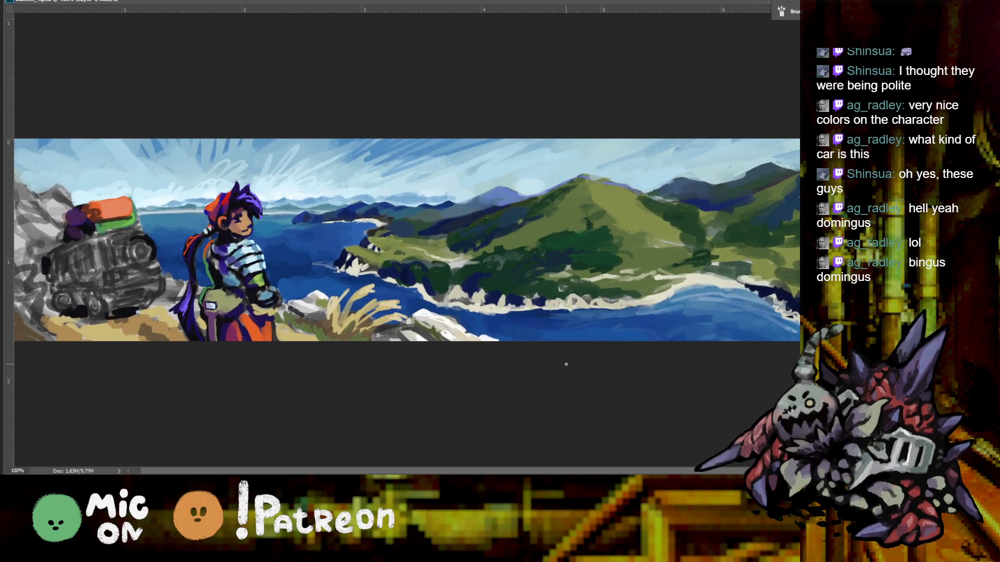
key(ctrl+minus)
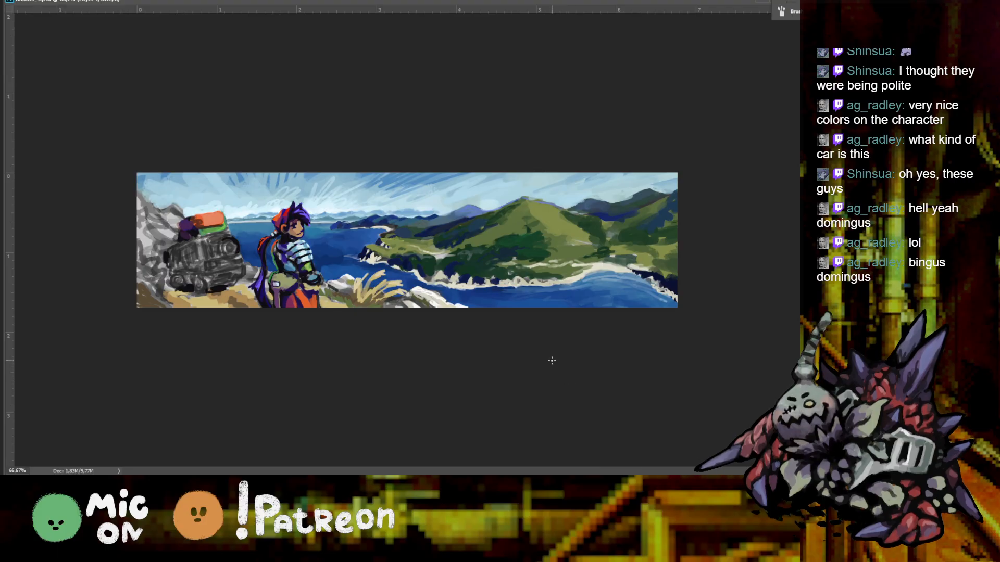
key(ctrl+plus)
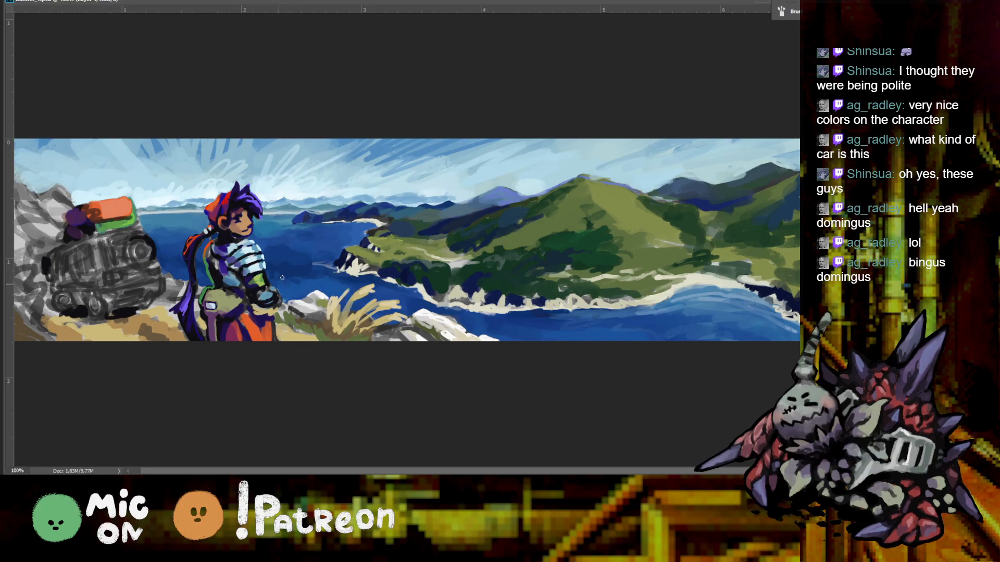
key(v)
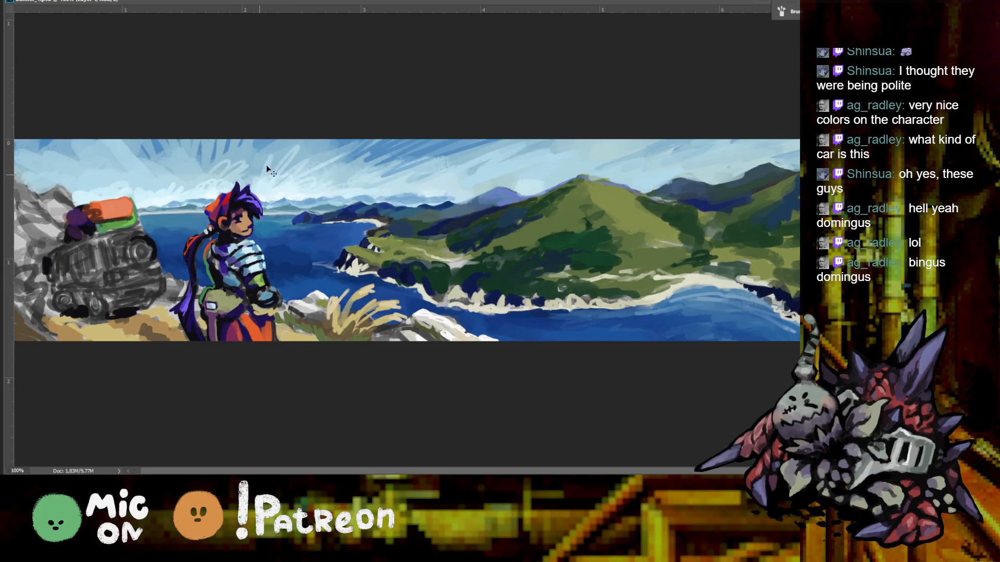
key(ctrl+minus)
key(ctrl+minus)
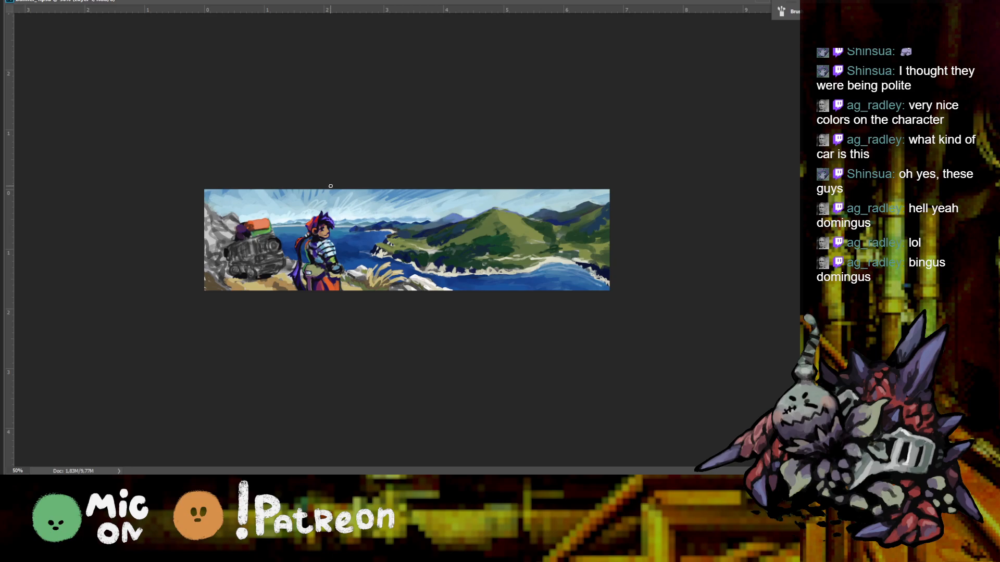
Paint a highlight along the far ridge behind the green mountain, using the periwinkle blue sampled from the distant peak
key(ctrl+plus)
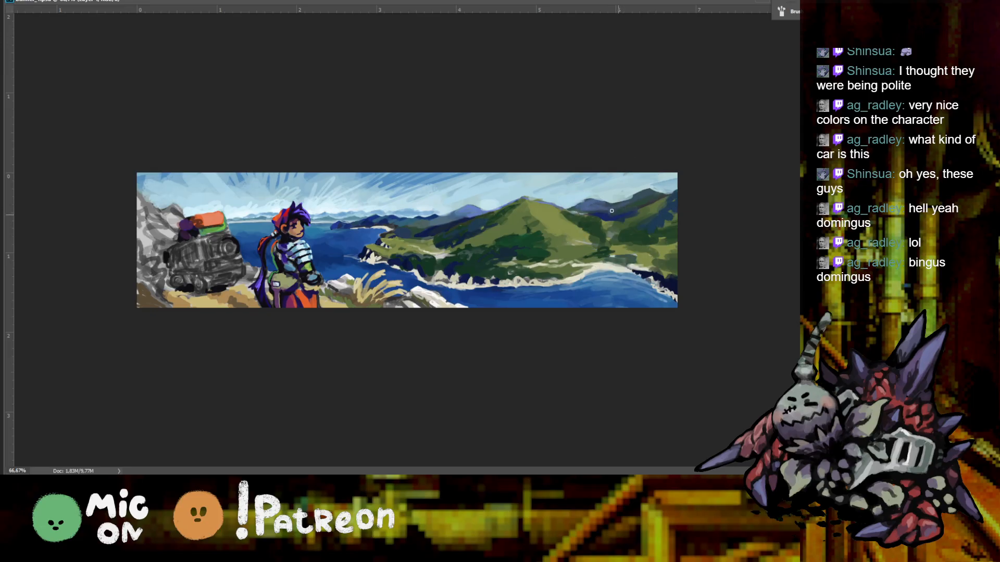
alt+click(594, 206)
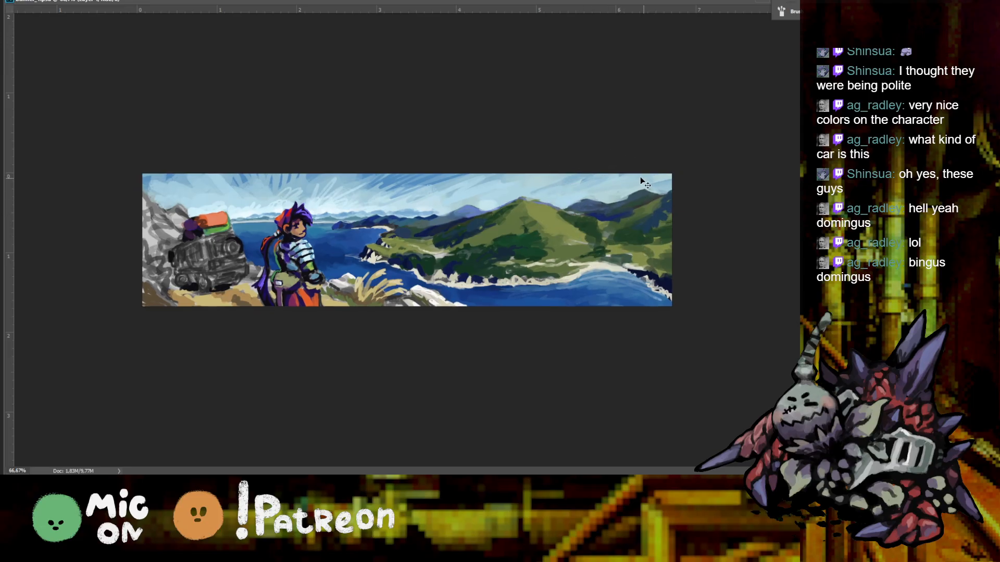
alt+click(474, 207)
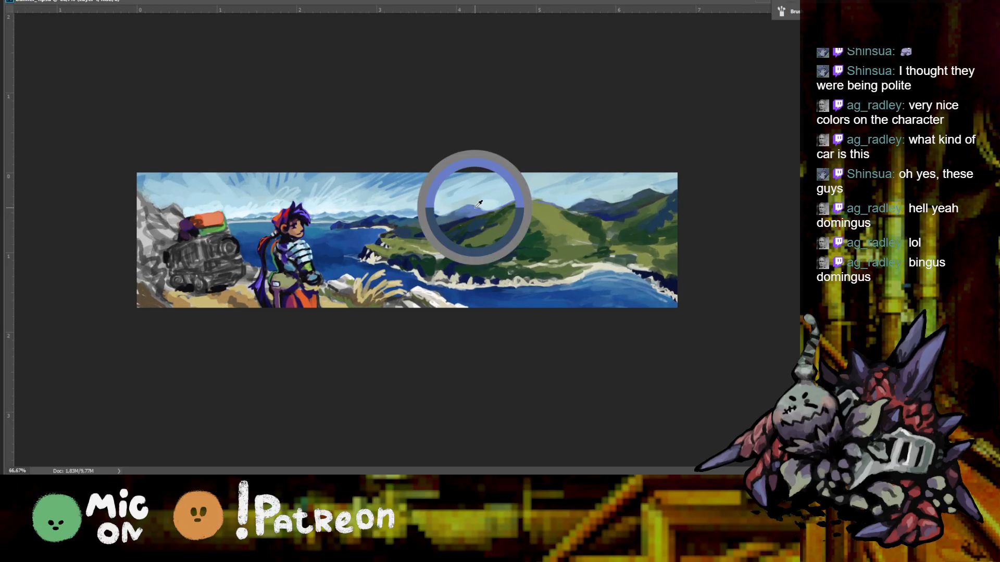
alt+click(591, 204)
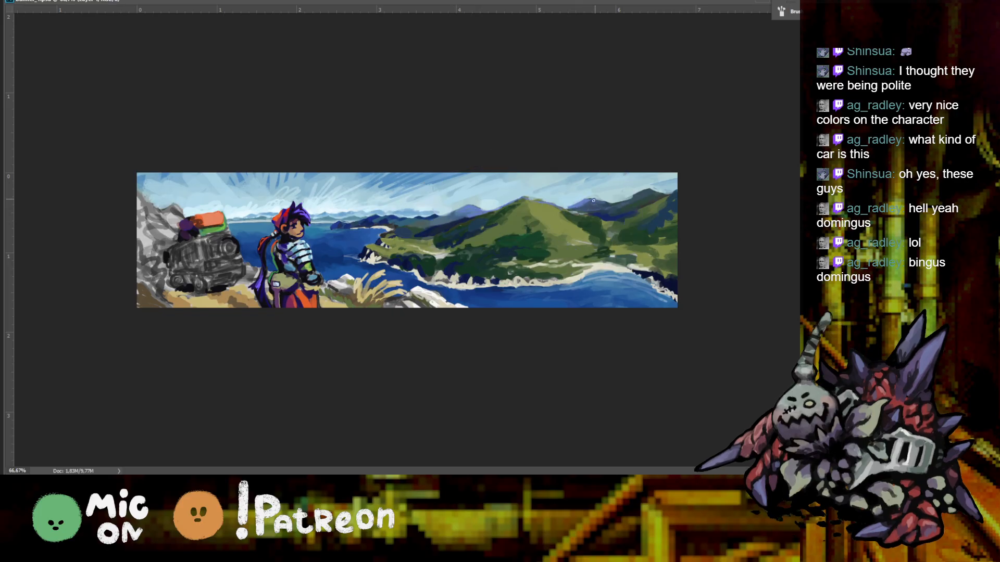
key(ctrl+minus)
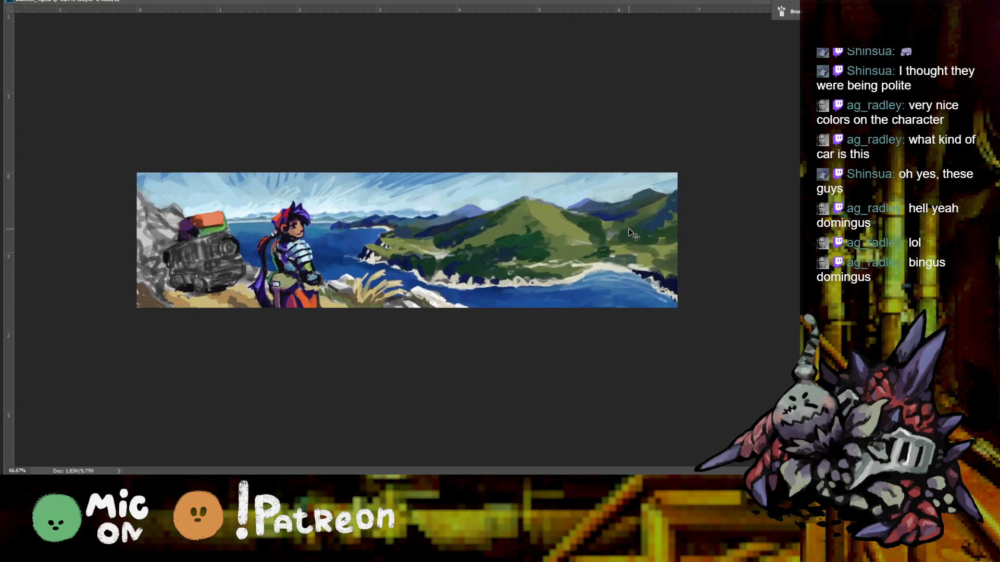
key(ctrl+minus)
key(ctrl+plus)
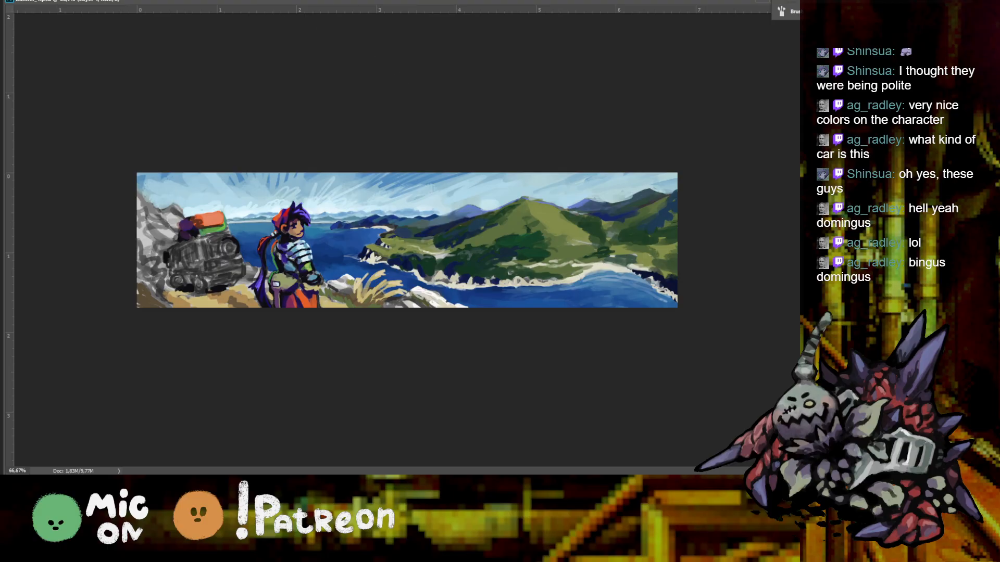
click(25, 0)
click(62, 91)
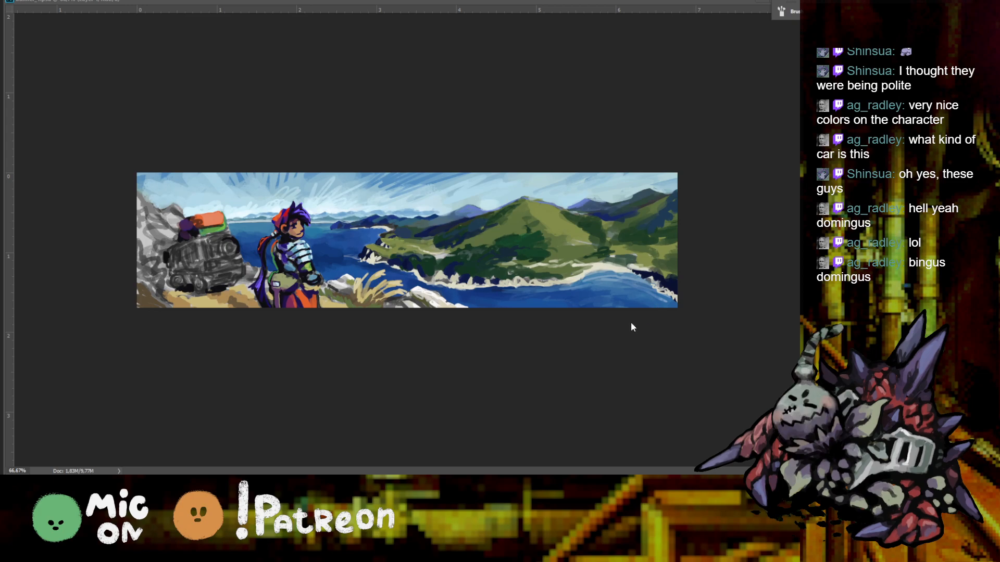
Handwrite a red "brb" notice across the sky and undo the lettering
key(ctrl+plus)
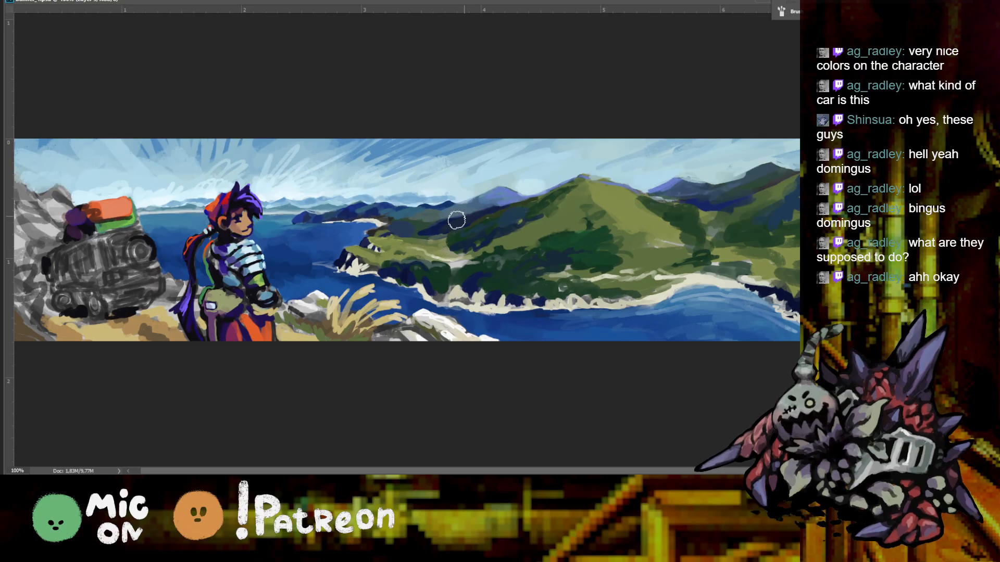
mouse_move(312, 147)
mouse_down()
mouse_move(315, 181)
mouse_move(341, 170)
mouse_move(314, 186)
mouse_up()
mouse_move(357, 160)
mouse_down()
mouse_move(377, 171)
mouse_move(422, 184)
mouse_up()
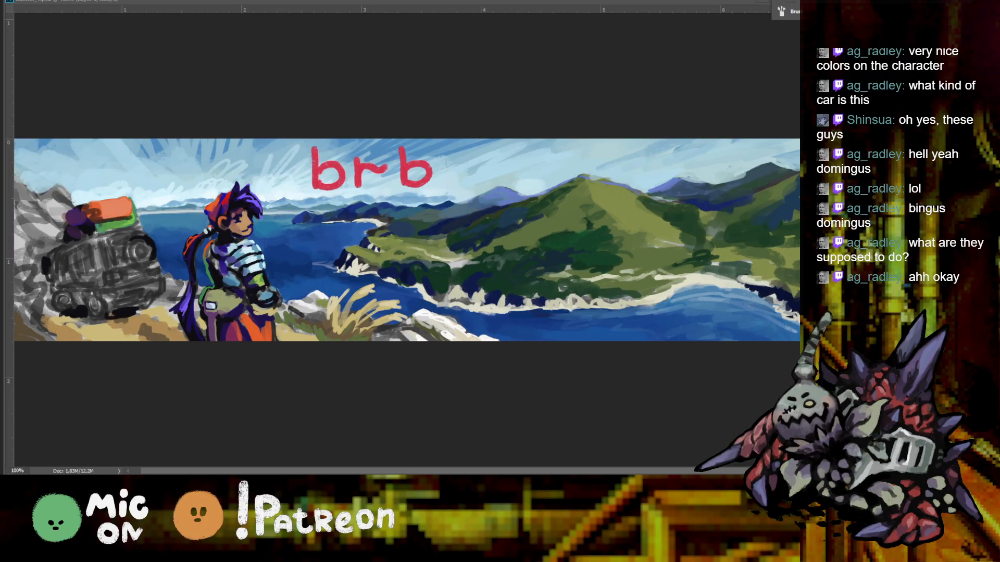
key(ctrl+minus)
key(ctrl+plus)
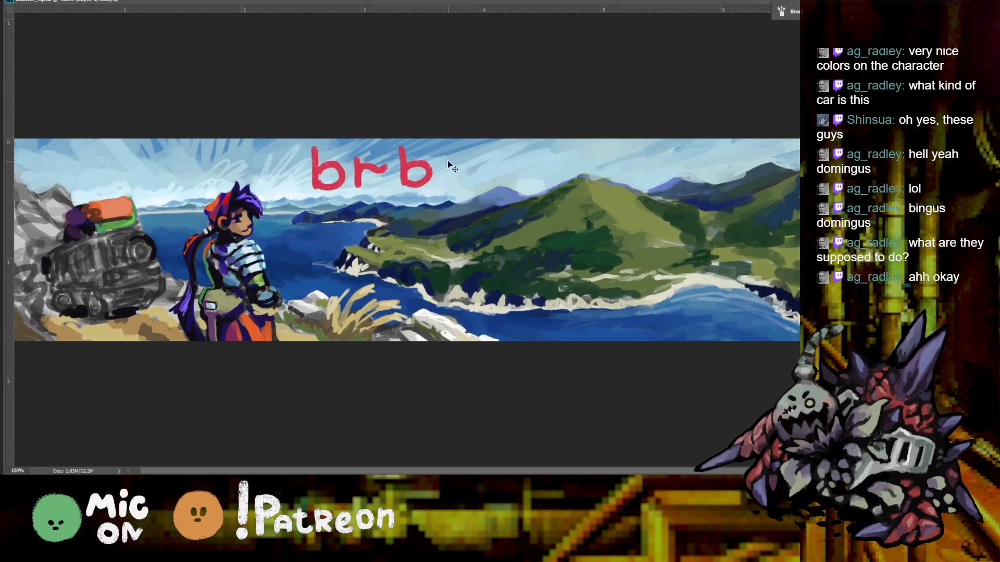
key(ctrl+minus)
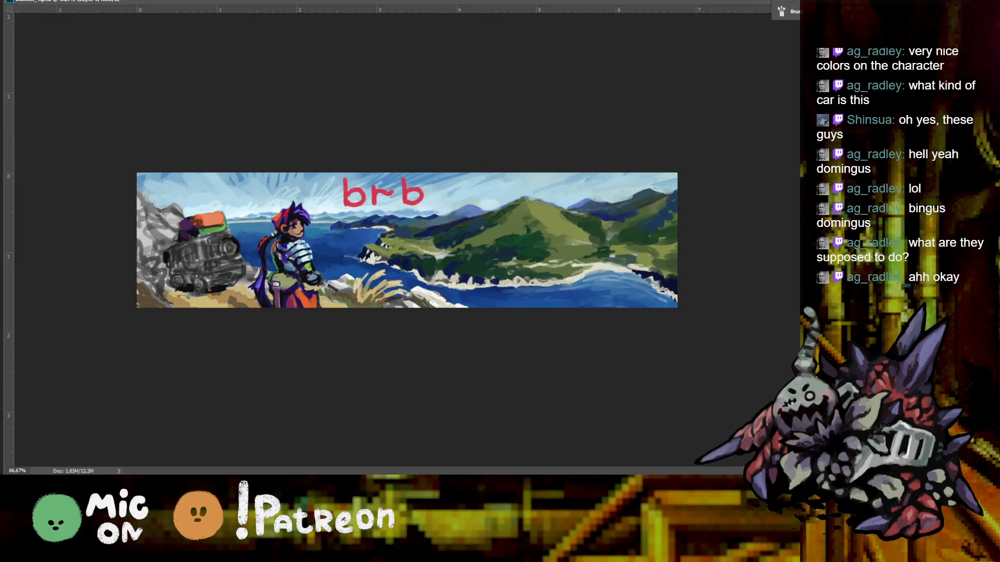
key(ctrl+plus)
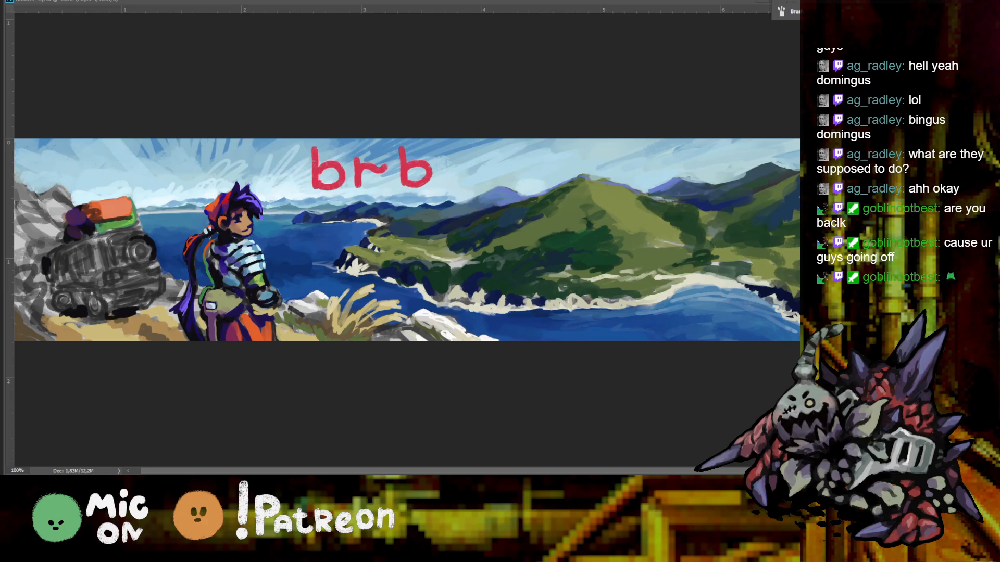
key(ctrl+z)
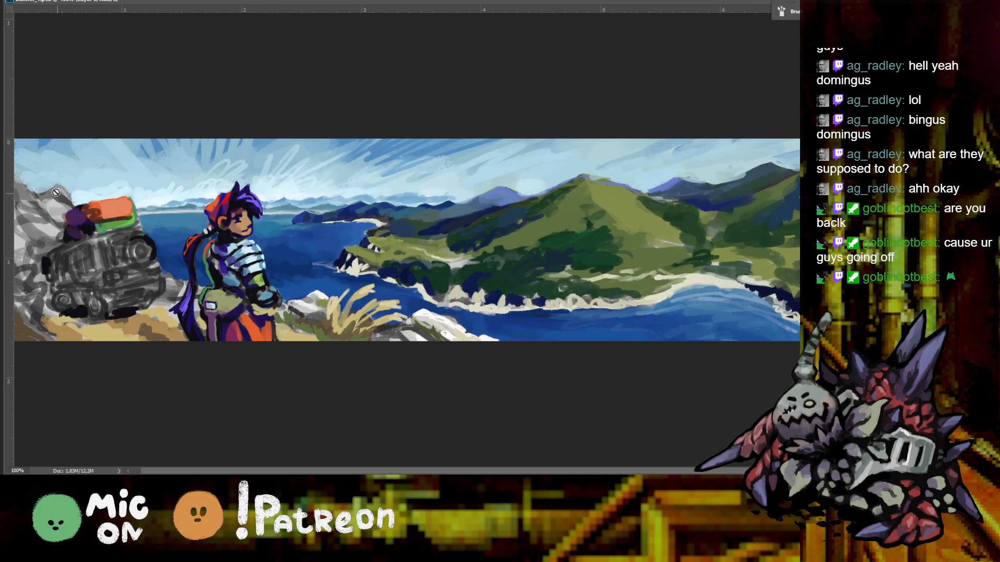
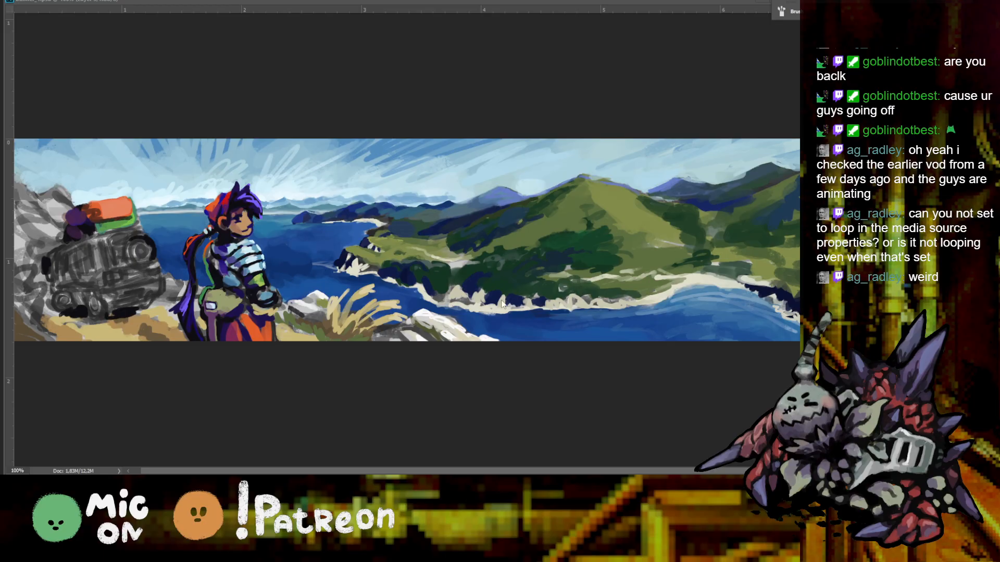
Examine the character, dry grass and foreground rocks up close and against the whole banner
click(280, 280)
click(492, 156)
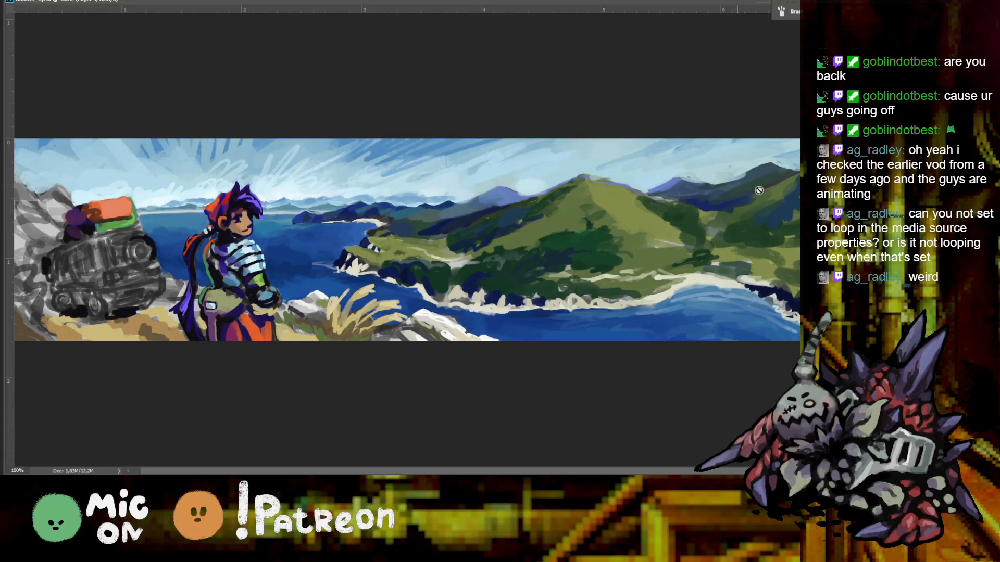
key(ctrl+plus)
scroll(409, 336, left, 5)
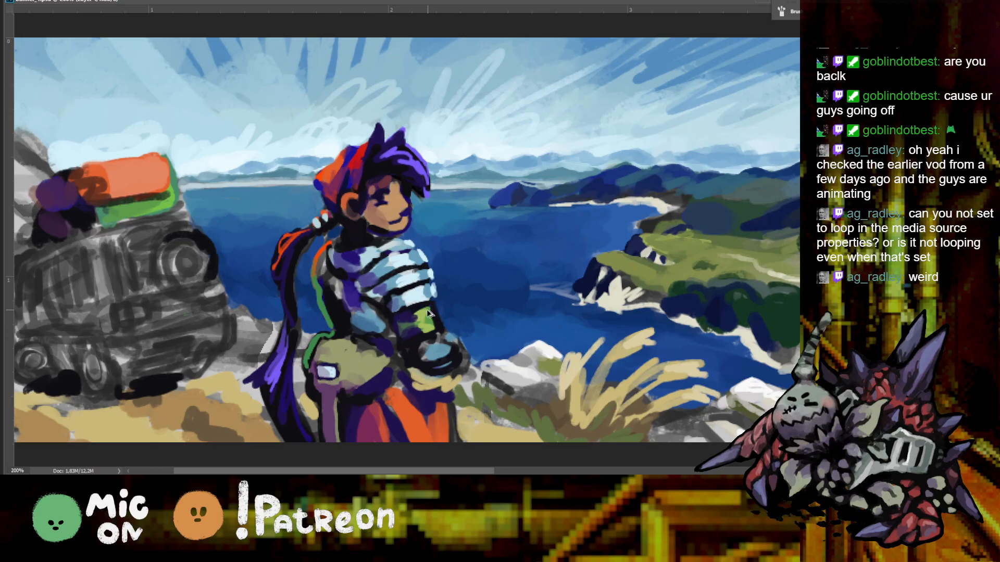
key(ctrl+minus)
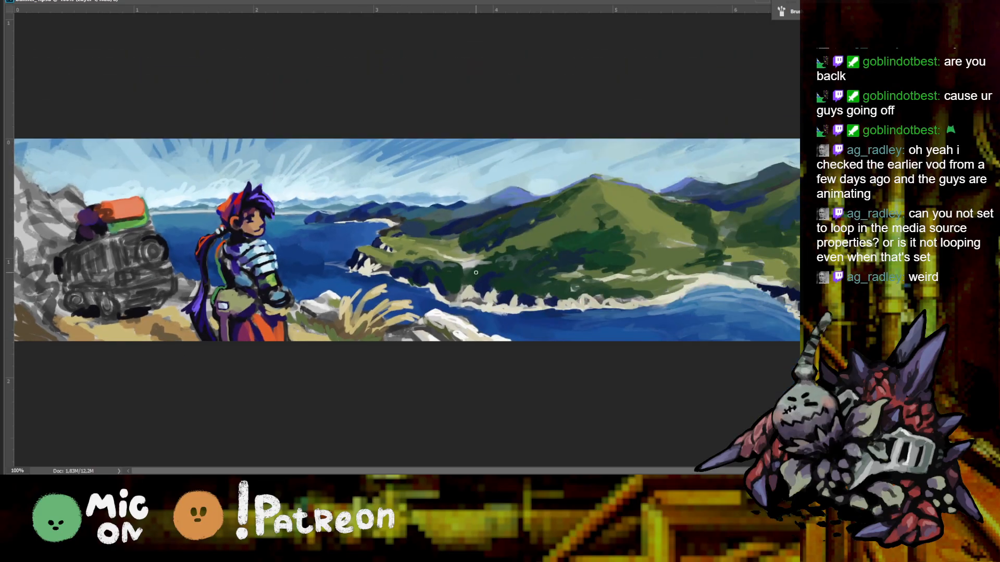
key(ctrl+plus)
scroll(469, 312, left, 3)
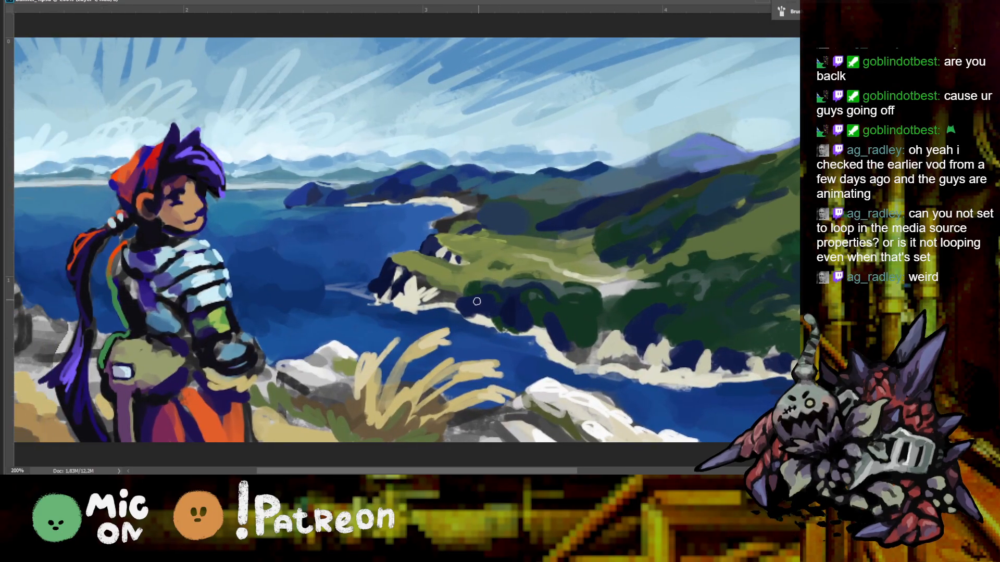
key(ctrl+minus)
key(ctrl+plus)
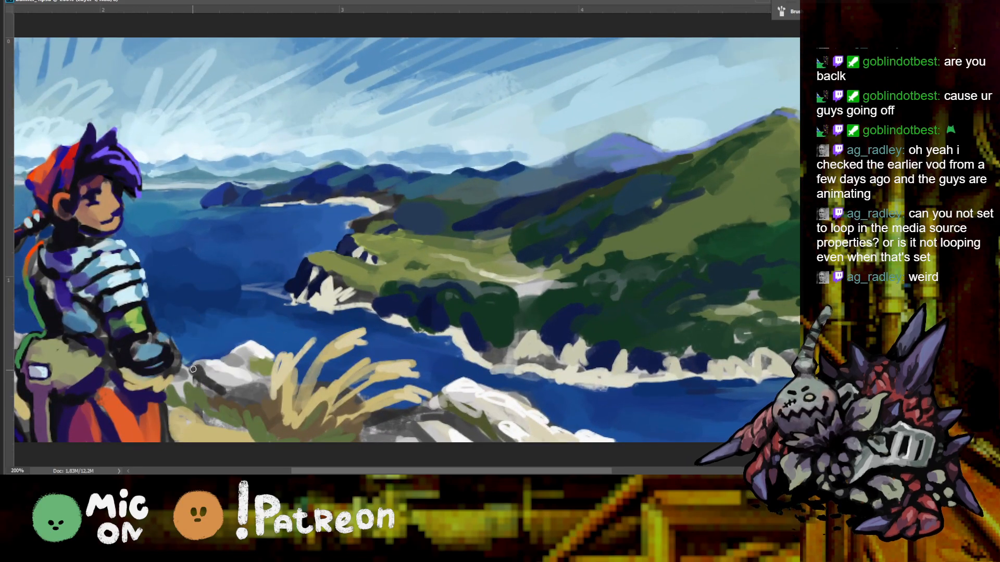
key(ctrl+minus)
key(ctrl+plus)
Paint a dark purple shadow over the grey rock beside the dry grass, using sampled colours
alt+click(78, 287)
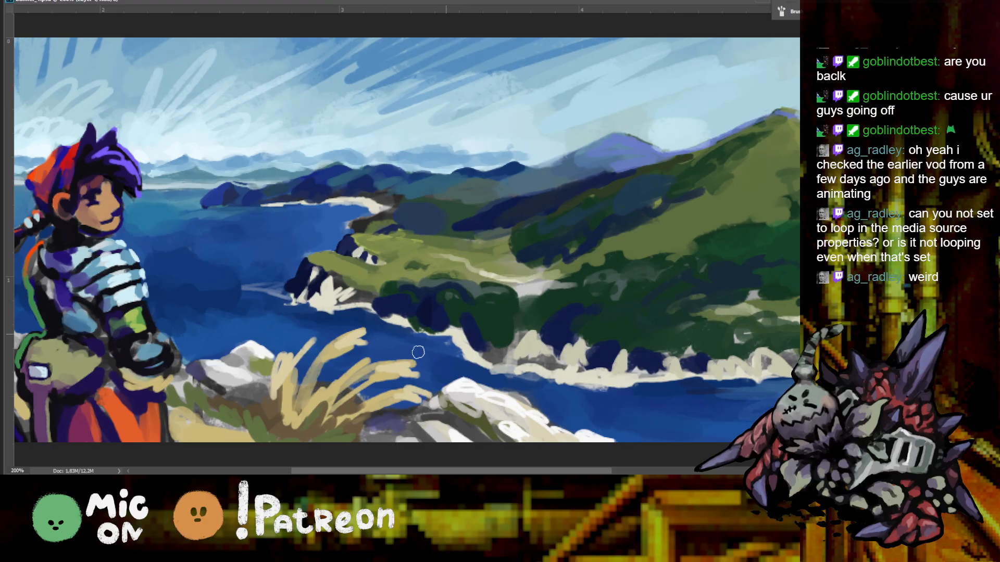
mouse_move(398, 414)
mouse_down()
mouse_move(372, 432)
mouse_move(388, 439)
mouse_move(434, 408)
mouse_move(380, 422)
mouse_move(457, 383)
mouse_move(460, 328)
mouse_move(423, 422)
mouse_up()
alt+click(428, 403)
alt+click(426, 405)
alt+click(424, 413)
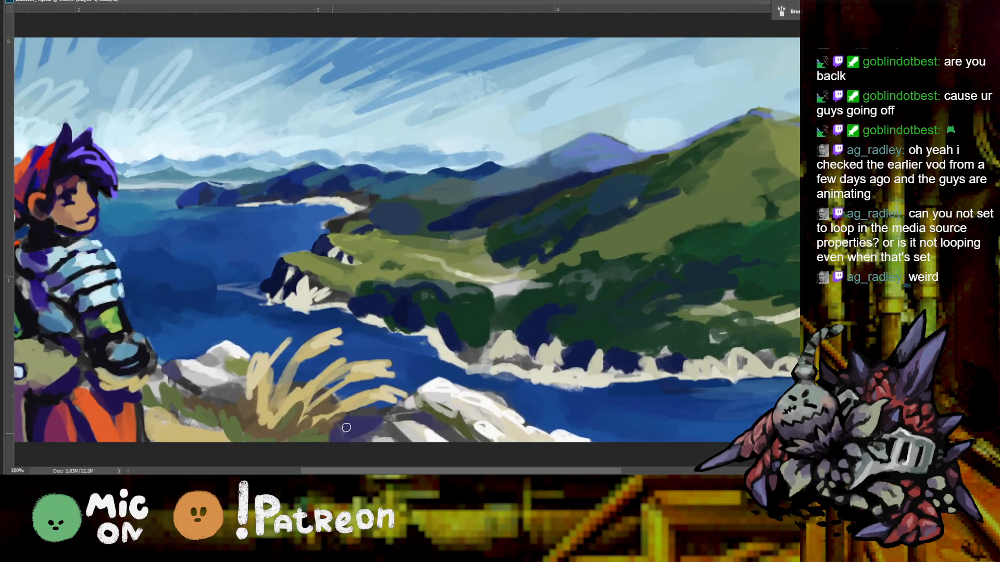
Touch up the base of the dry grass and the shadow beside it, using colours sampled from the ground and the adjoining rock
mouse_move(272, 441)
mouse_down()
mouse_move(284, 430)
mouse_move(237, 423)
mouse_move(307, 423)
mouse_up()
alt+click(250, 408)
alt+click(267, 423)
key(ctrl+minus)
key(ctrl+plus)
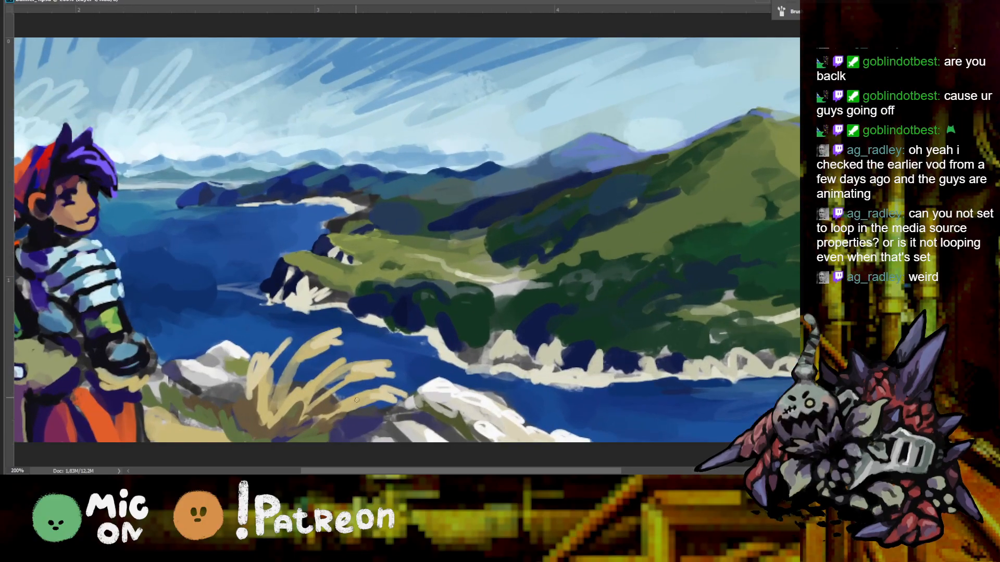
alt+click(448, 430)
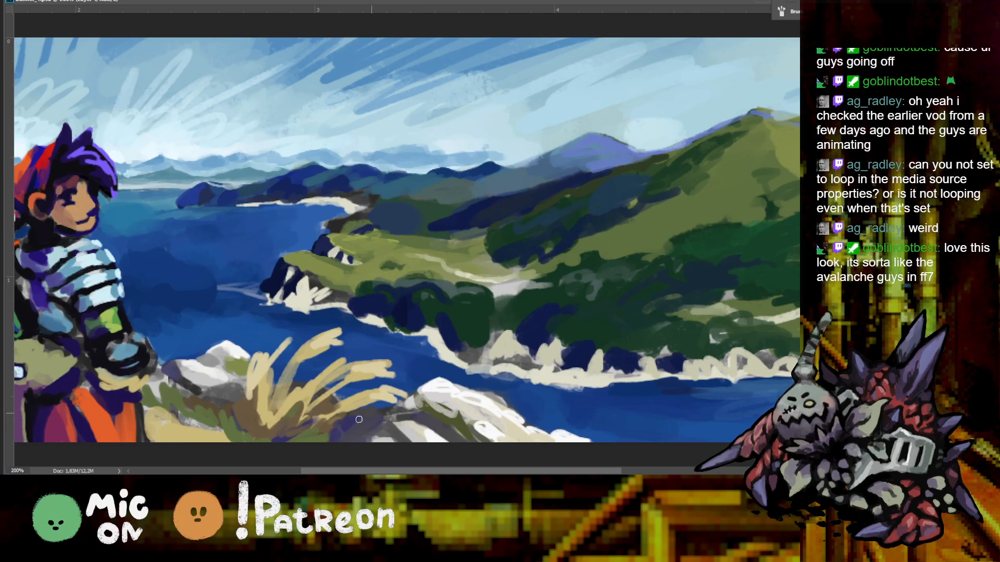
key(ctrl+minus)
key(ctrl+plus)
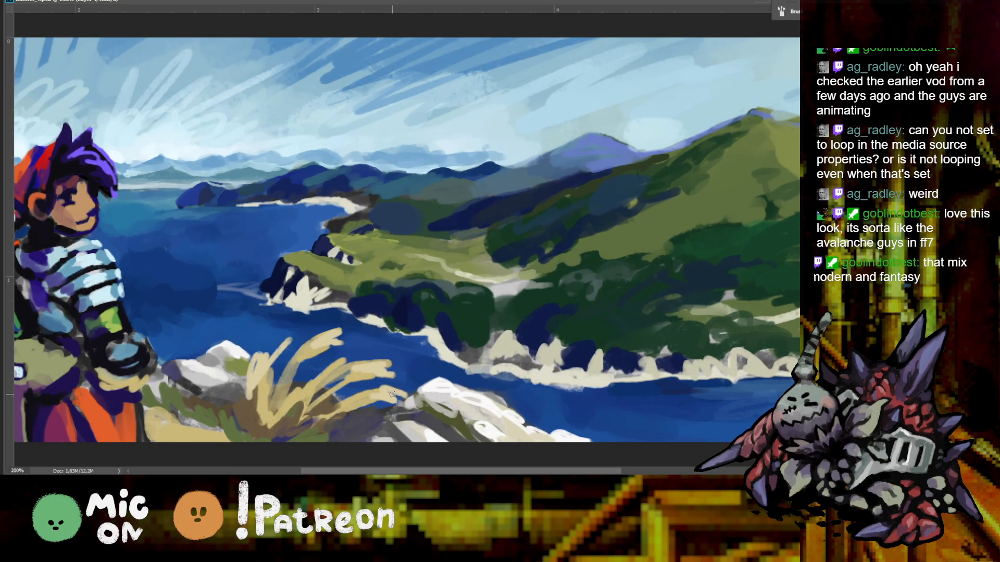
Examine the character, vehicle and coastline up close and against the whole banner
key(ctrl+minus)
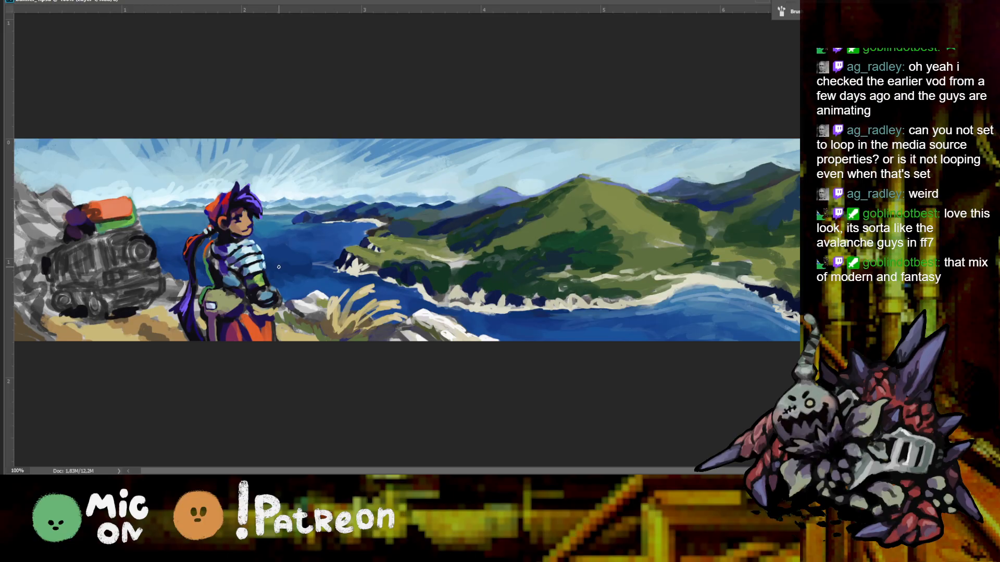
key(ctrl+plus)
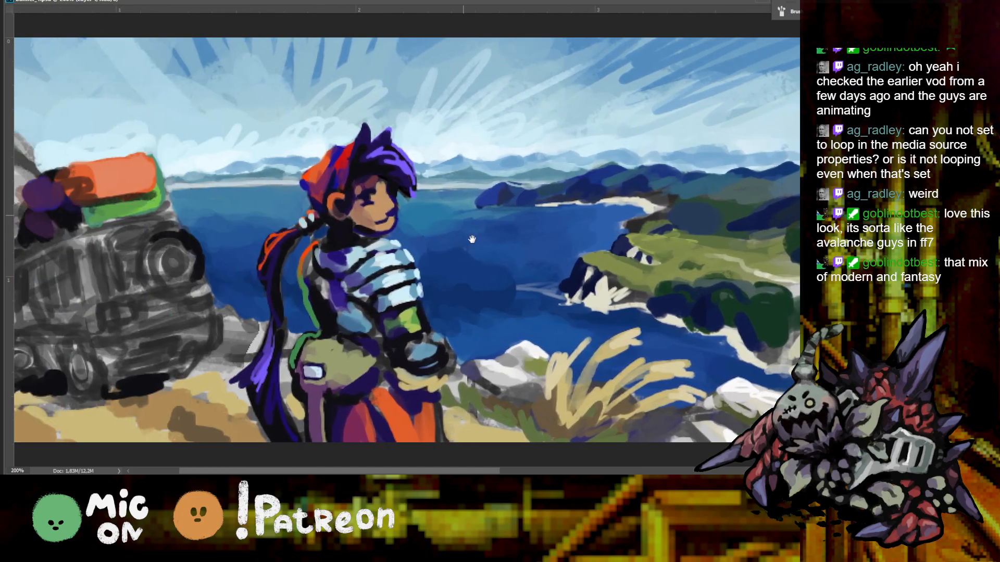
key(ctrl+plus)
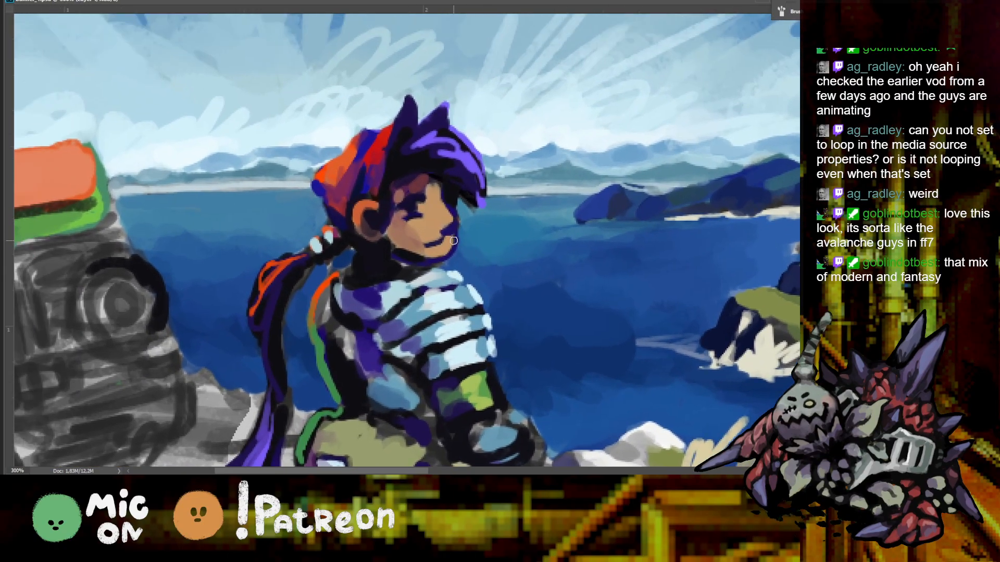
key(ctrl+minus)
drag(471, 251, 486, 330)
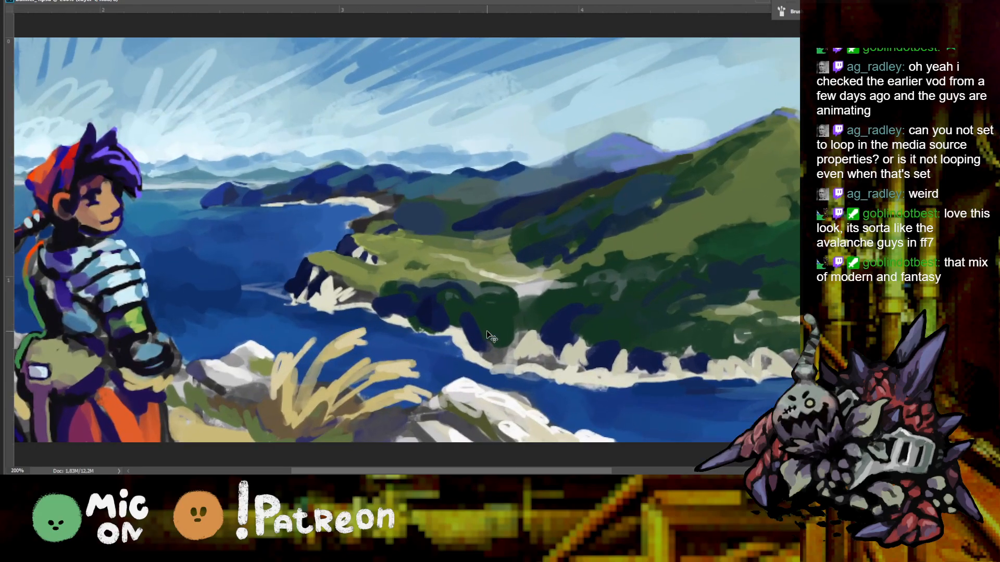
key(ctrl+minus)
key(ctrl+plus)
drag(186, 276, 483, 275)
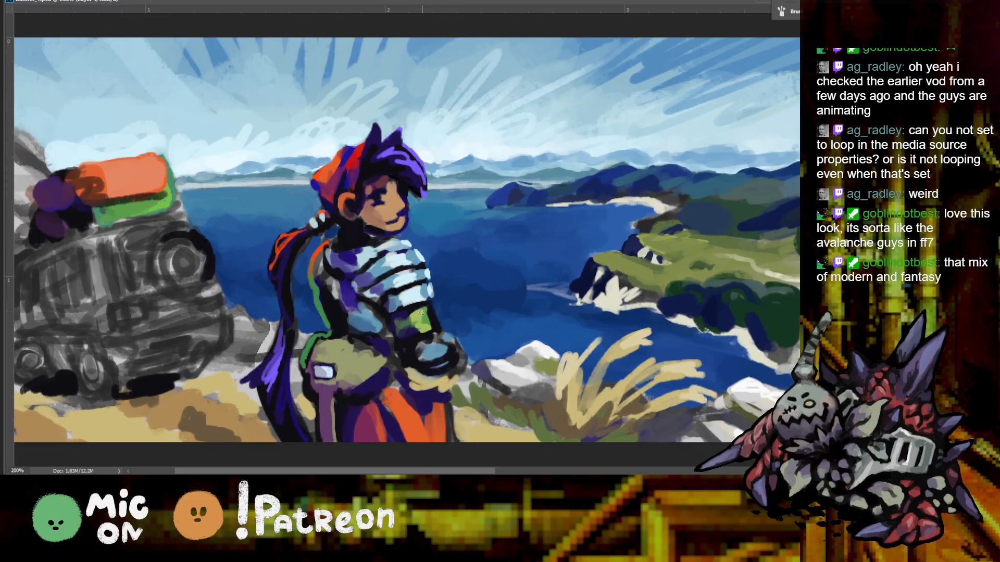
key(ctrl+minus)
key(ctrl+plus)
drag(231, 287, 466, 287)
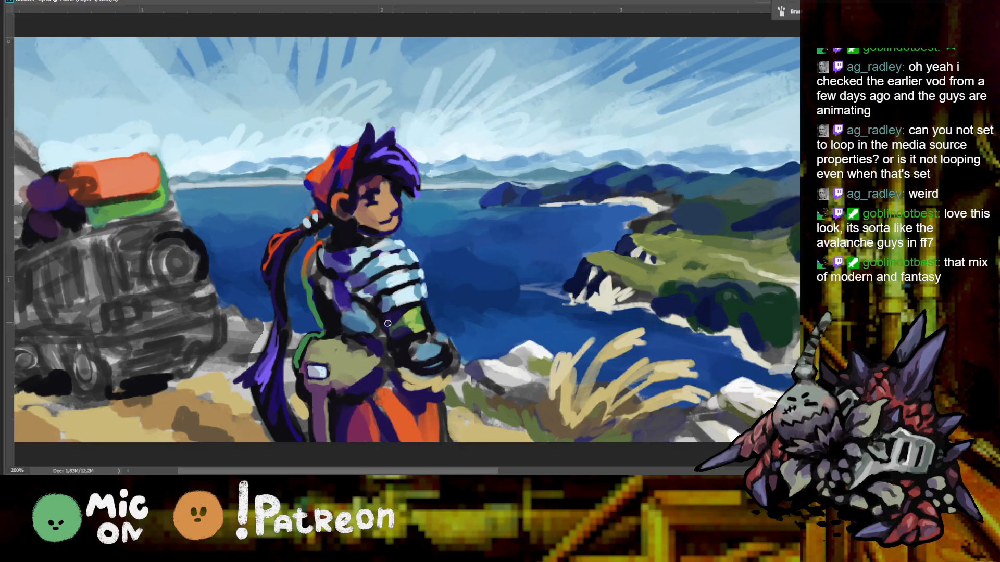
key(ctrl+minus)
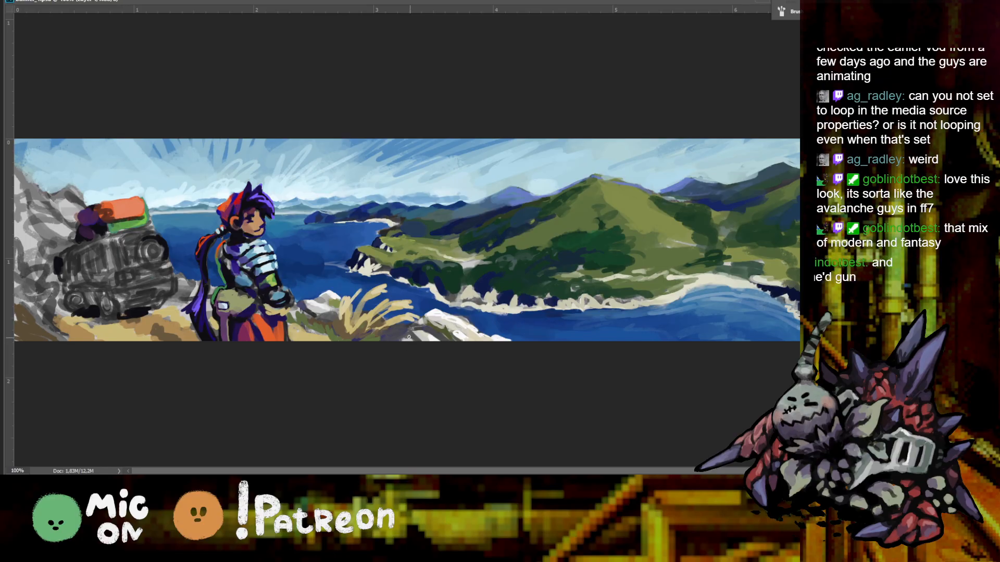
key(ctrl+plus)
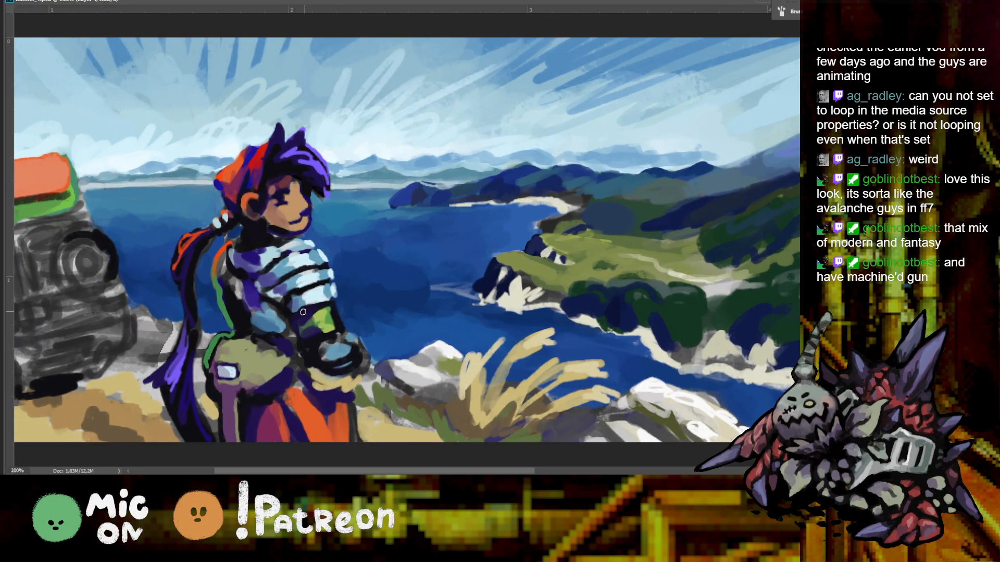
Examine the character's face, hair and striped sleeve at high magnification and alongside the grey vehicle
key(ctrl+plus)
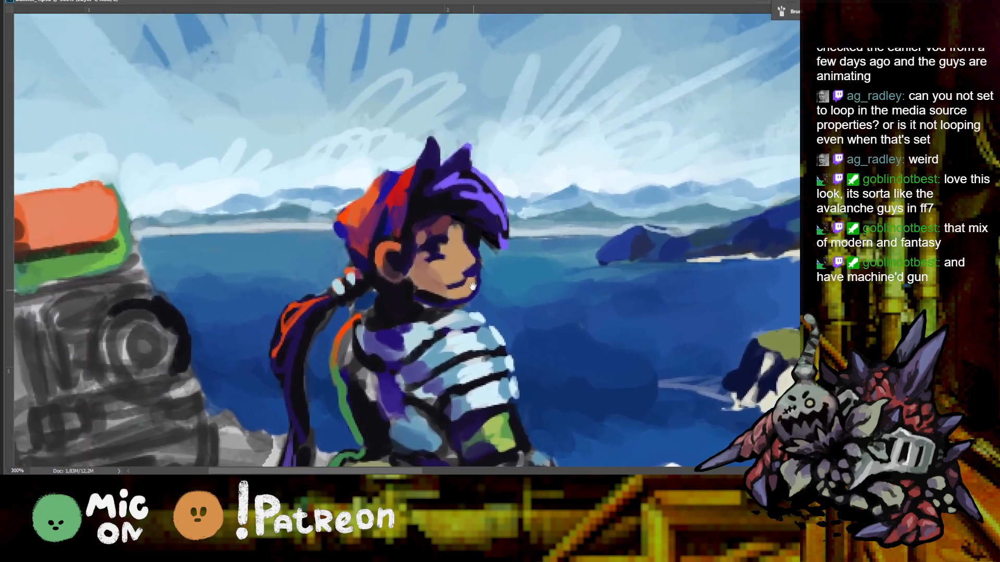
key(ctrl+plus)
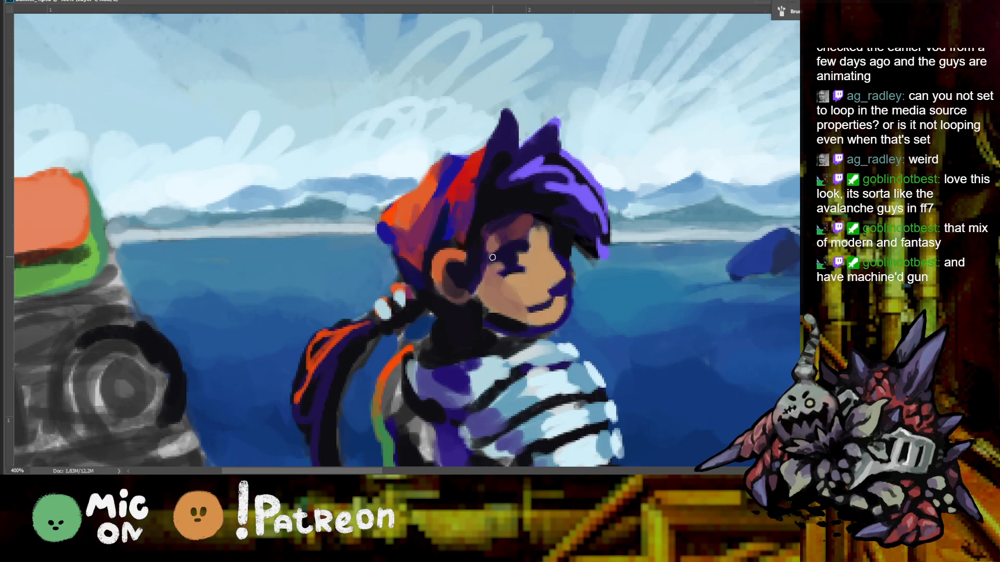
key(ctrl+minus)
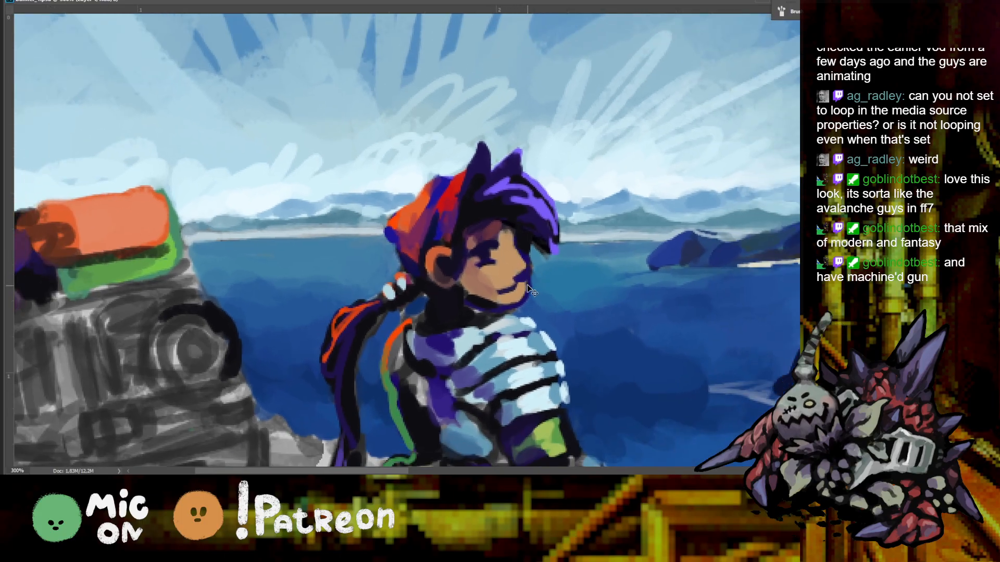
key(ctrl+plus)
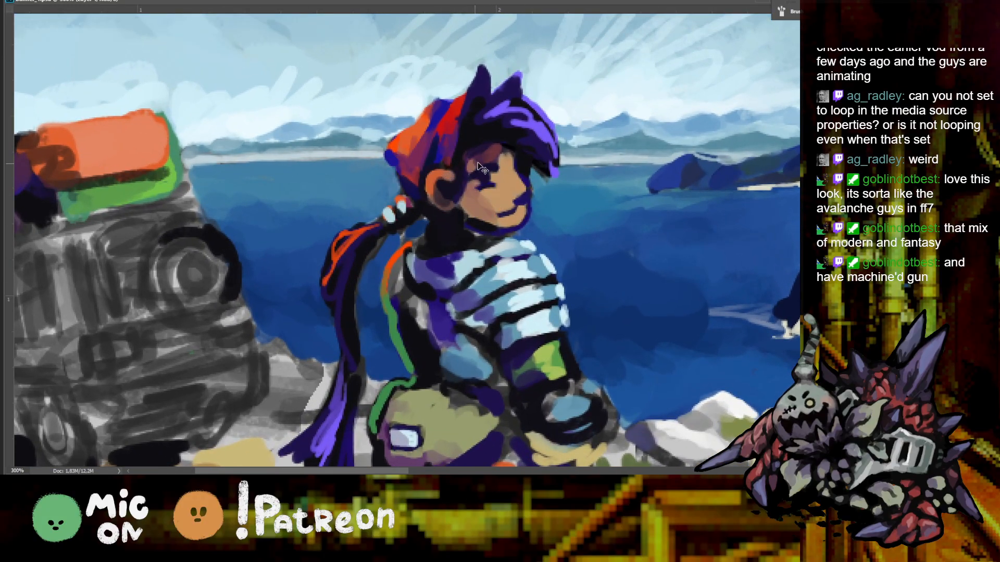
key(ctrl+minus)
key(ctrl+minus)
key(ctrl+plus)
drag(82, 347, 379, 346)
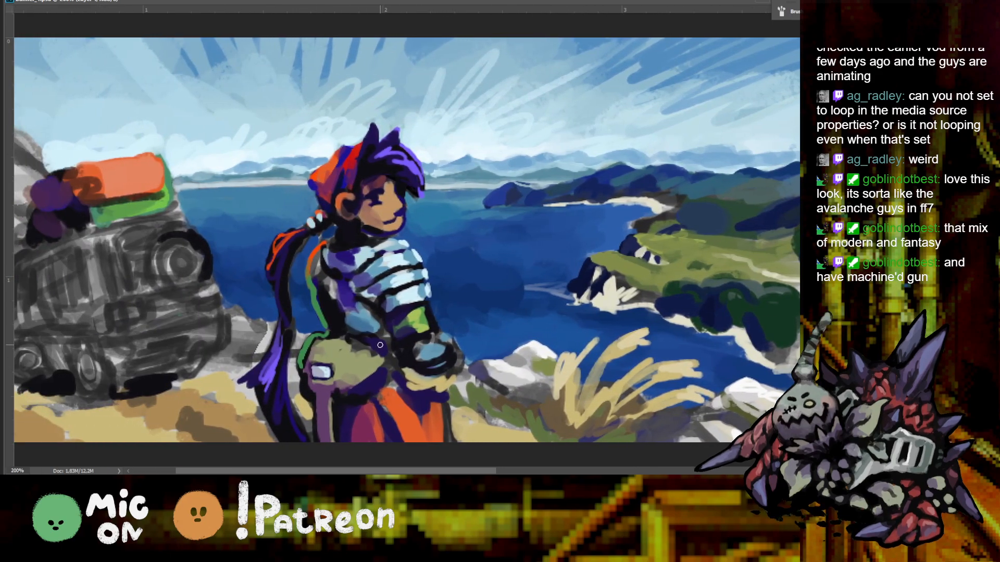
Compare the foreground figure, dry grass and unpainted vehicle with the composition of the full banner
key(ctrl+minus)
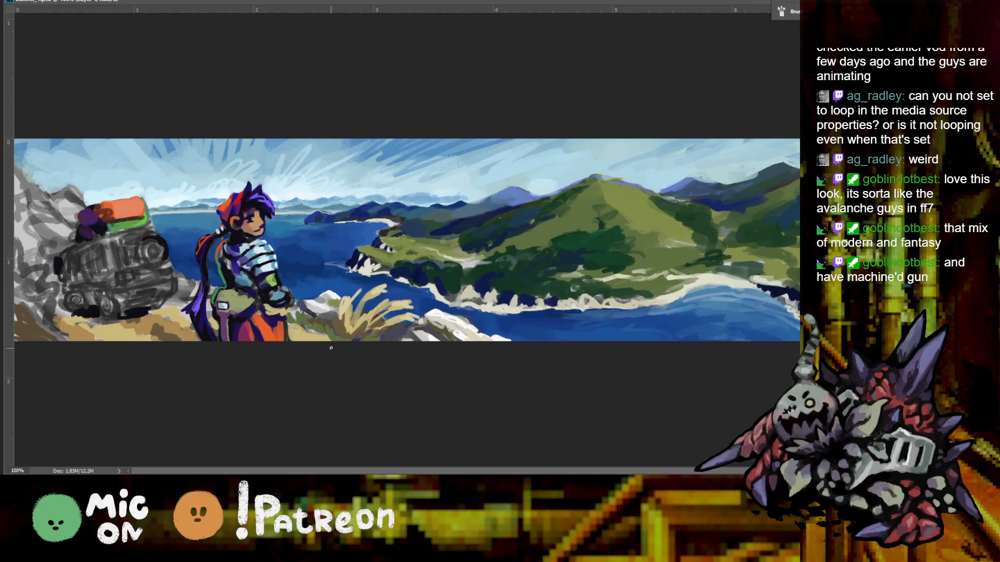
key(ctrl+plus)
drag(177, 320, 367, 316)
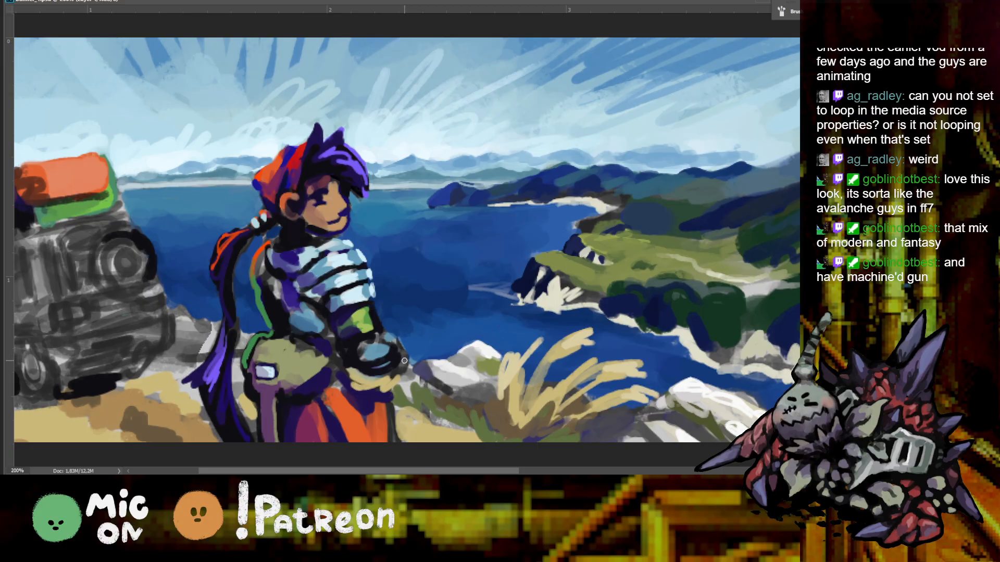
key(ctrl+minus)
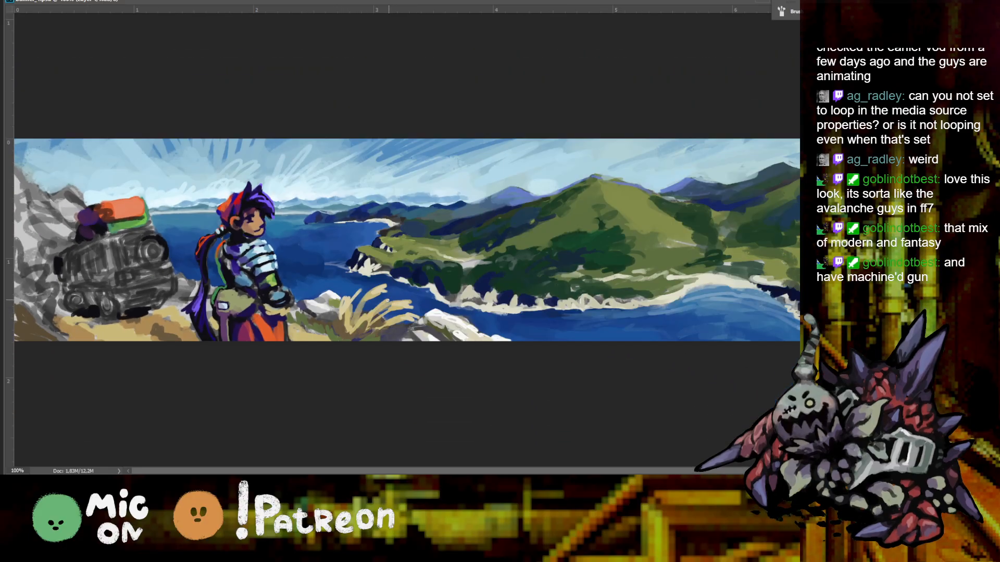
key(ctrl+plus)
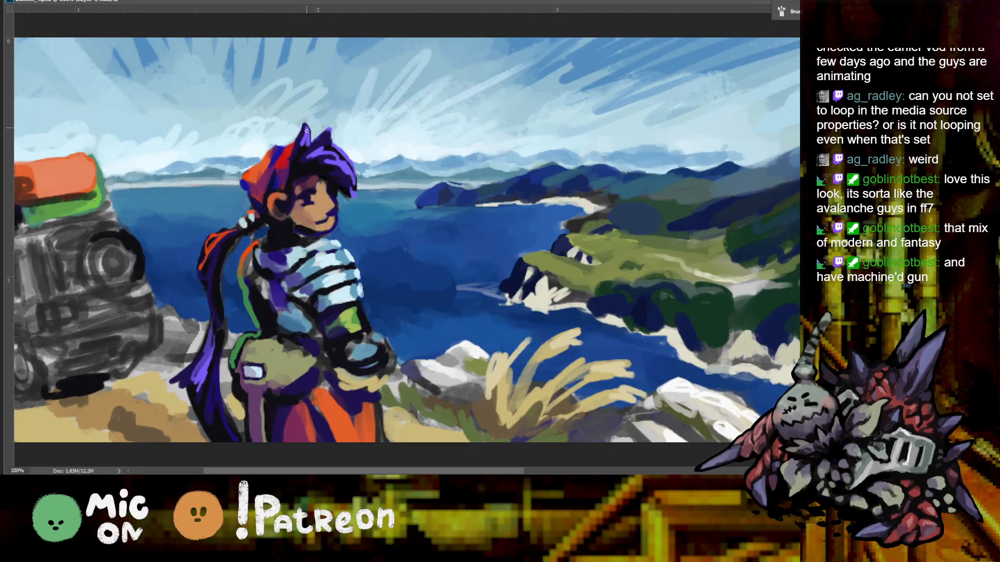
key(ctrl+minus)
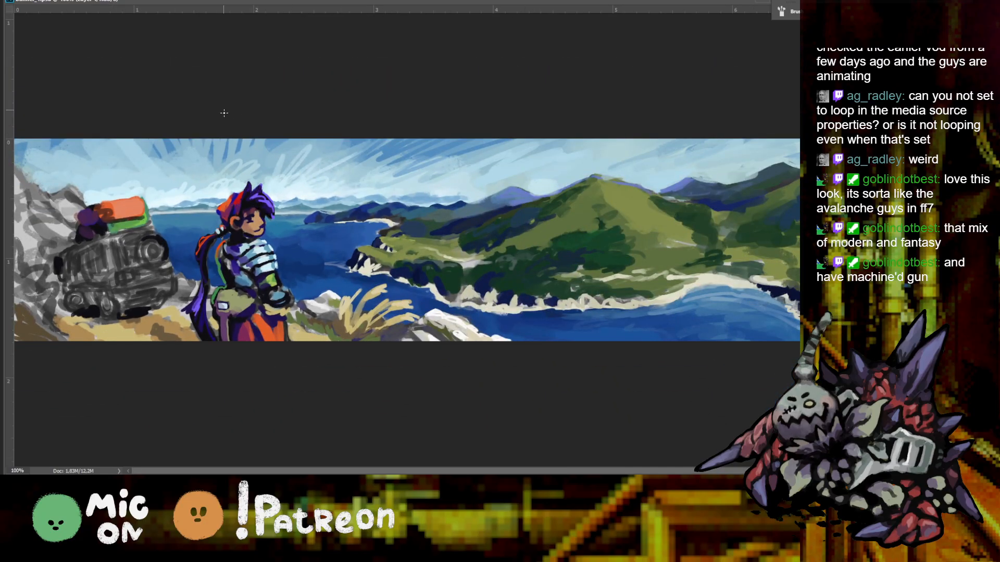
key(ctrl+plus)
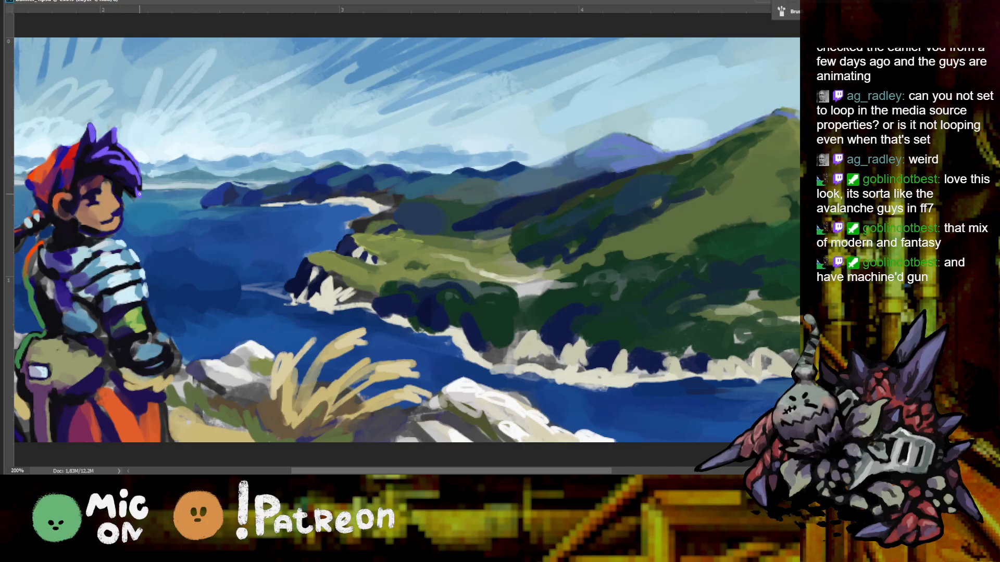
key(ctrl+minus)
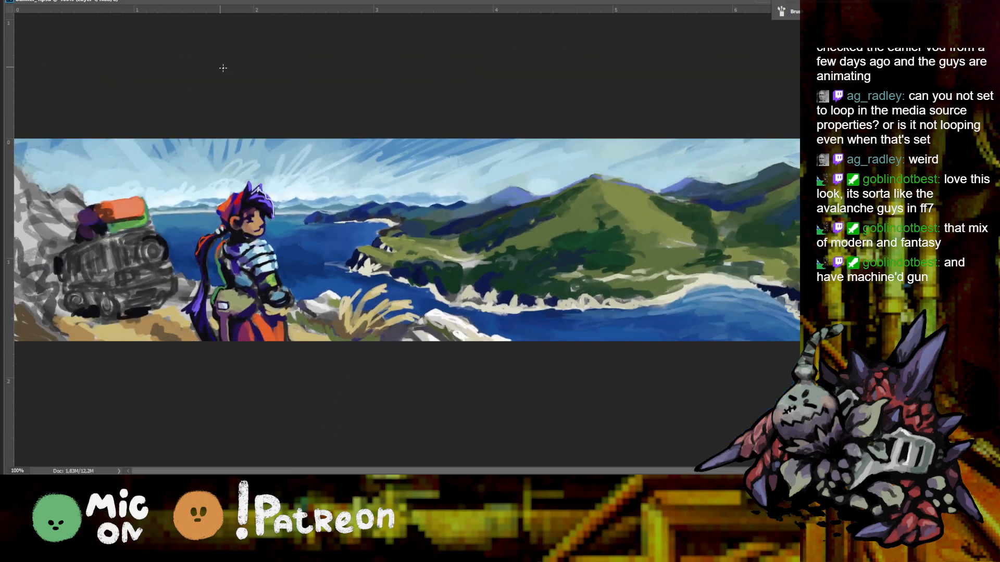
key(ctrl+plus)
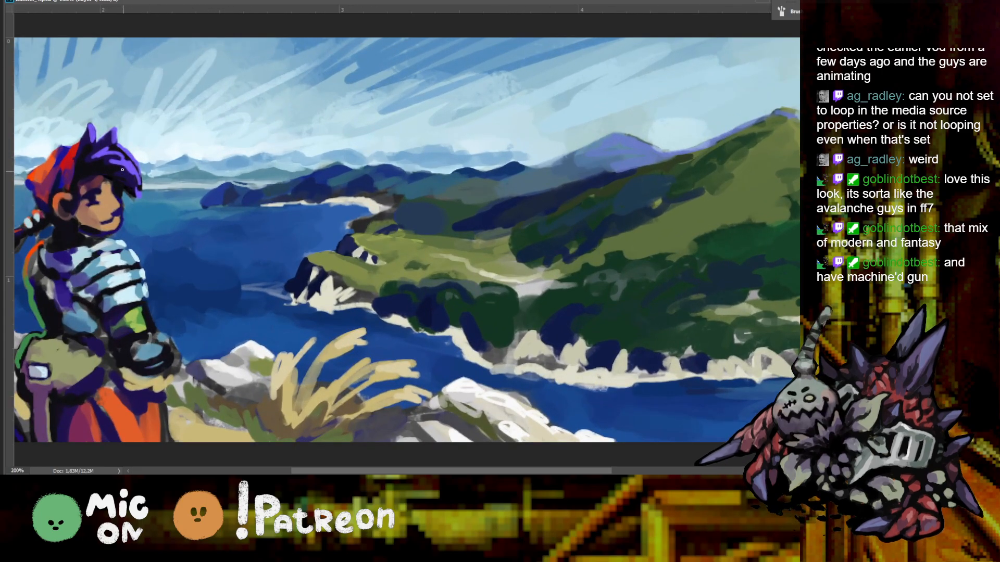
key(ctrl+minus)
key(ctrl+minus)
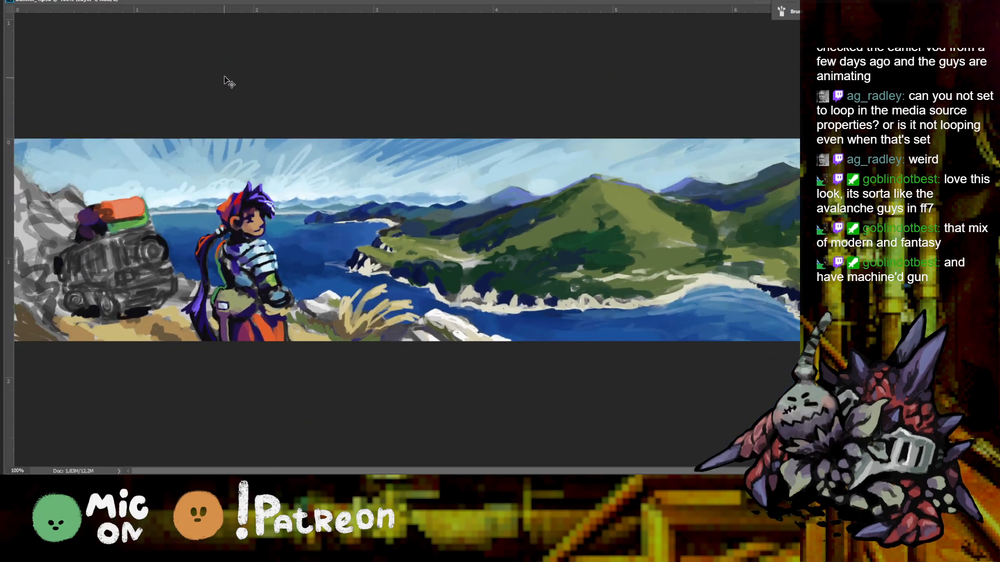
key(ctrl+plus)
key(ctrl+plus)
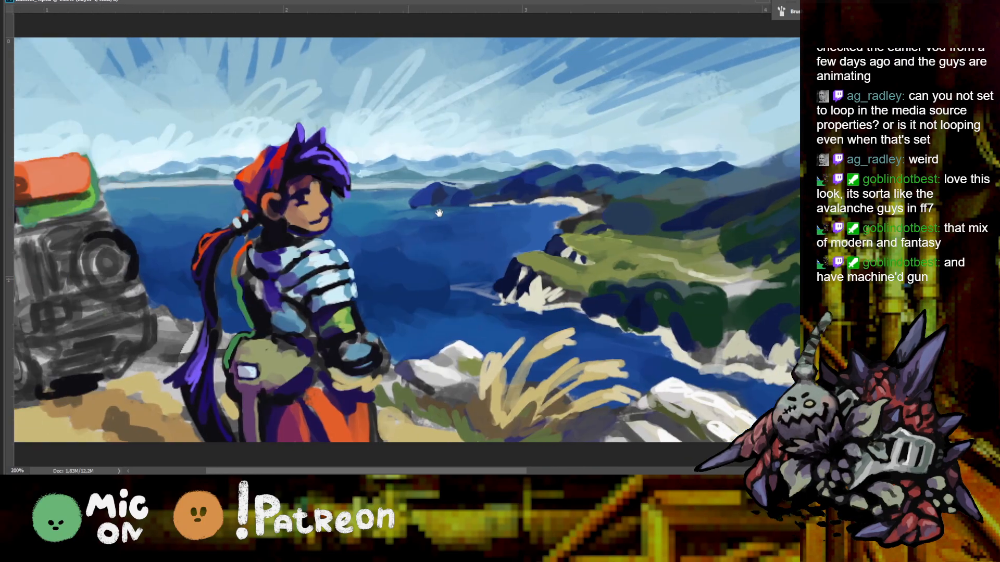
key(ctrl+minus)
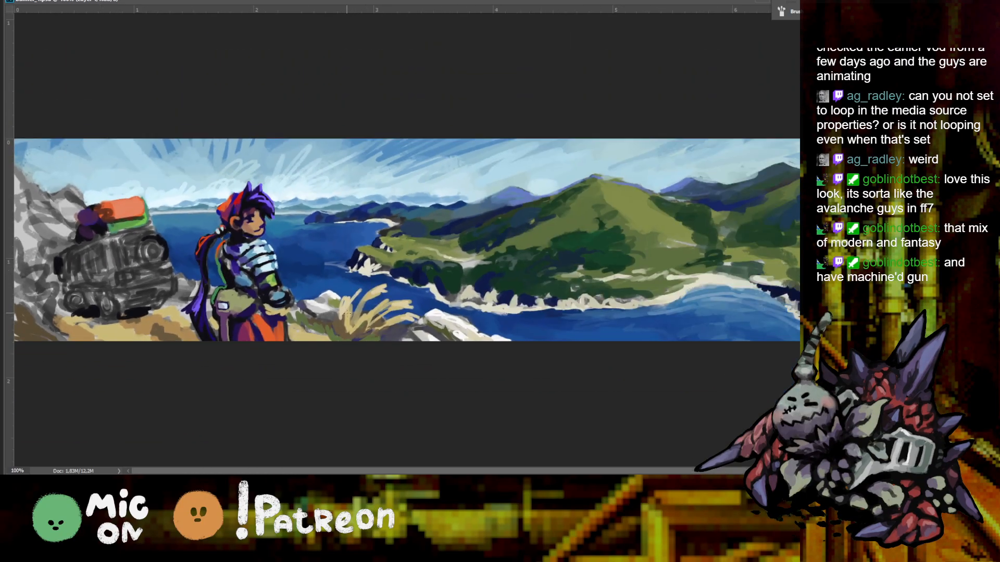
key(ctrl+minus)
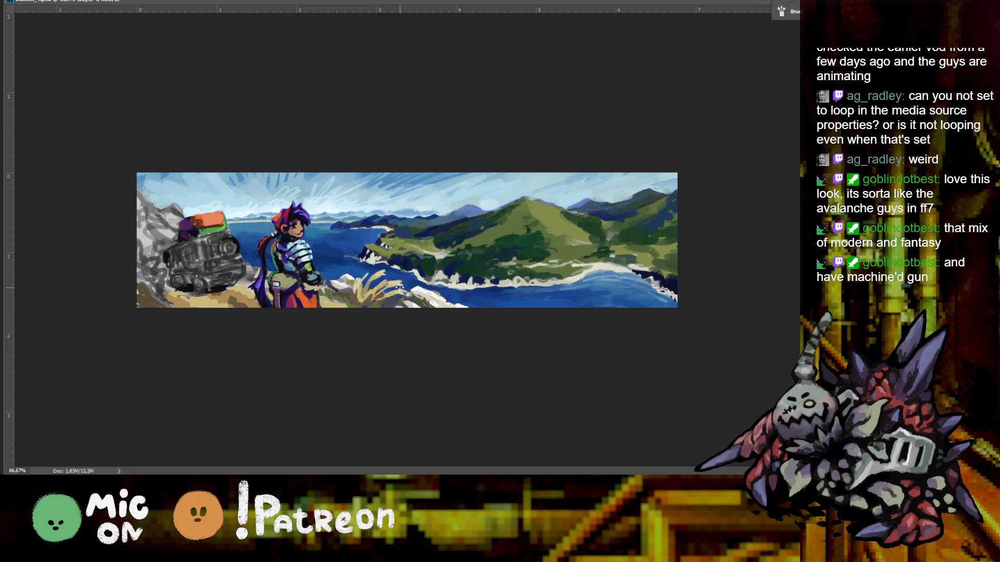
key(ctrl+plus)
key(ctrl+plus)
drag(31, 291, 427, 292)
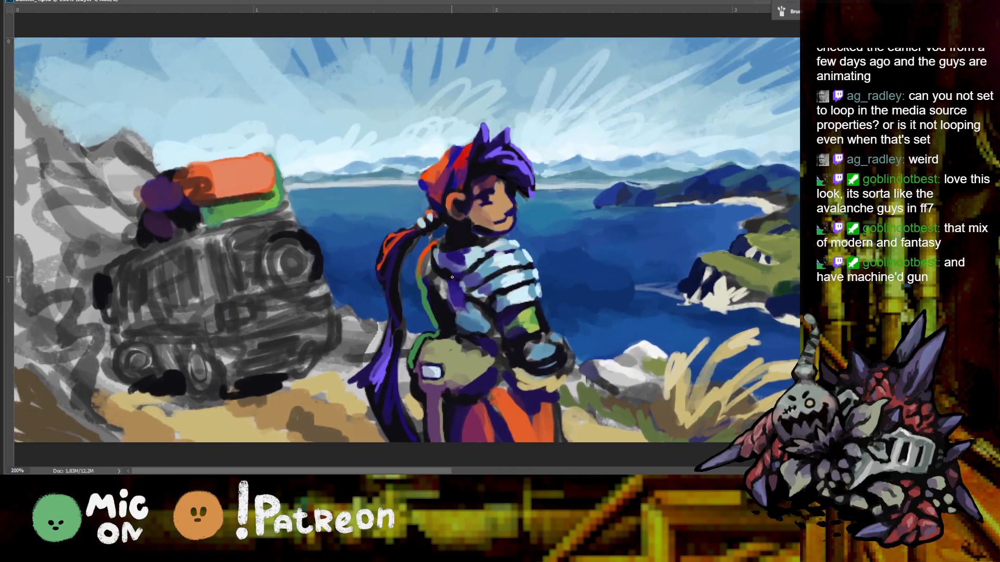
Extend the tips of the dry grass plumes with curved pale tan strokes and check them in the whole banner
key(ctrl+minus)
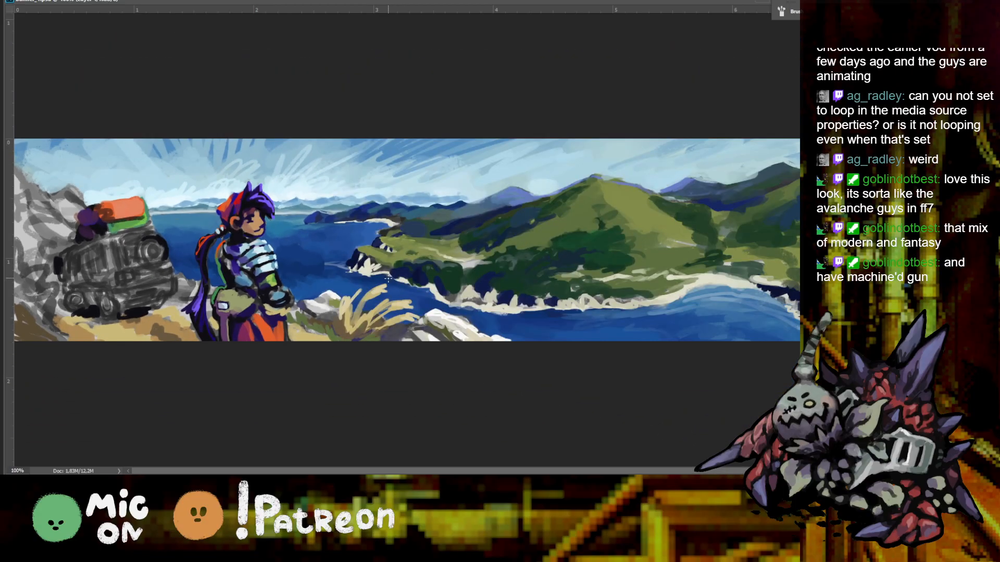
key(ctrl+plus)
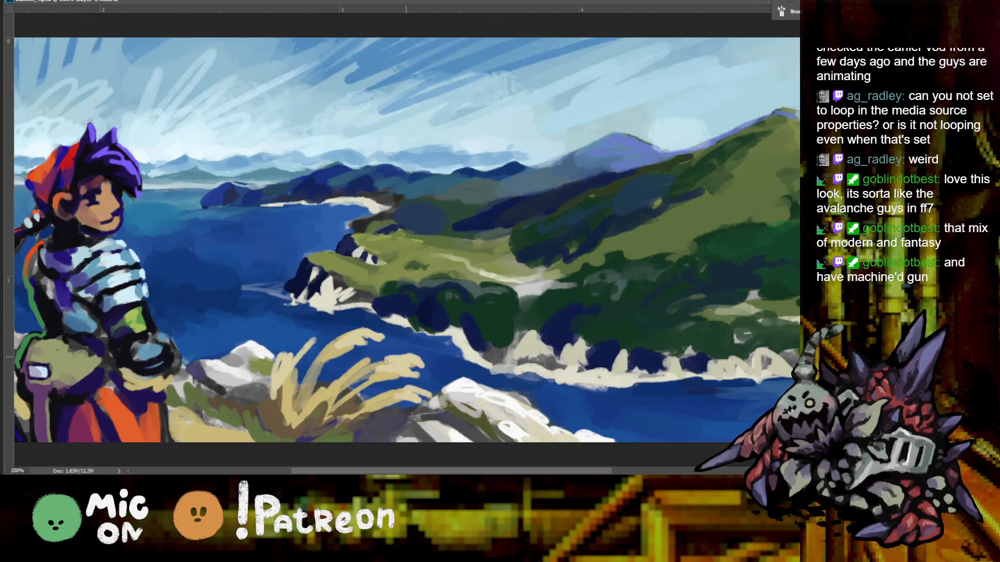
key(ctrl+minus)
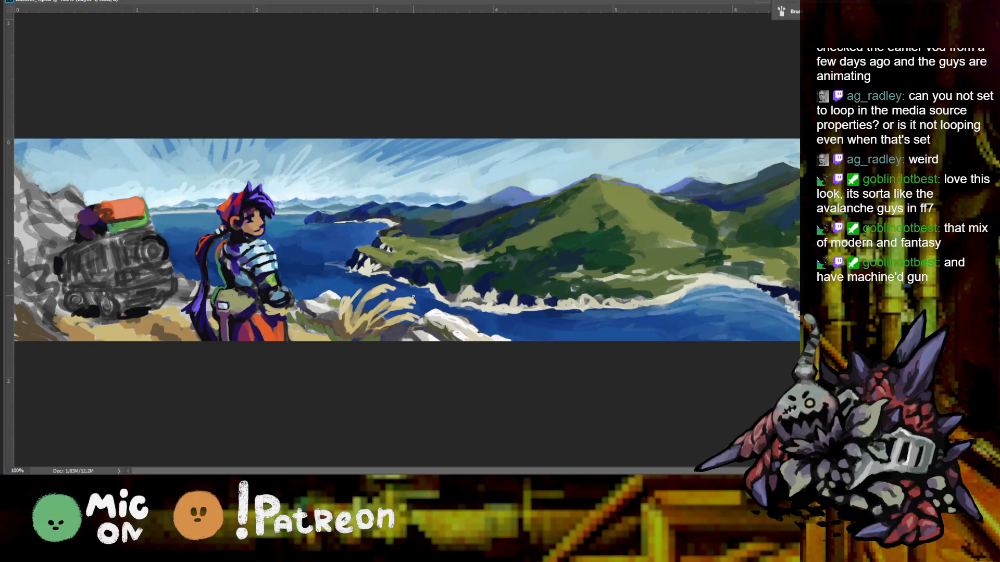
Inspect the character's face and fringe up close, sample the colour at the hairline and compare them with the whole banner
key(ctrl+plus)
key(ctrl+plus)
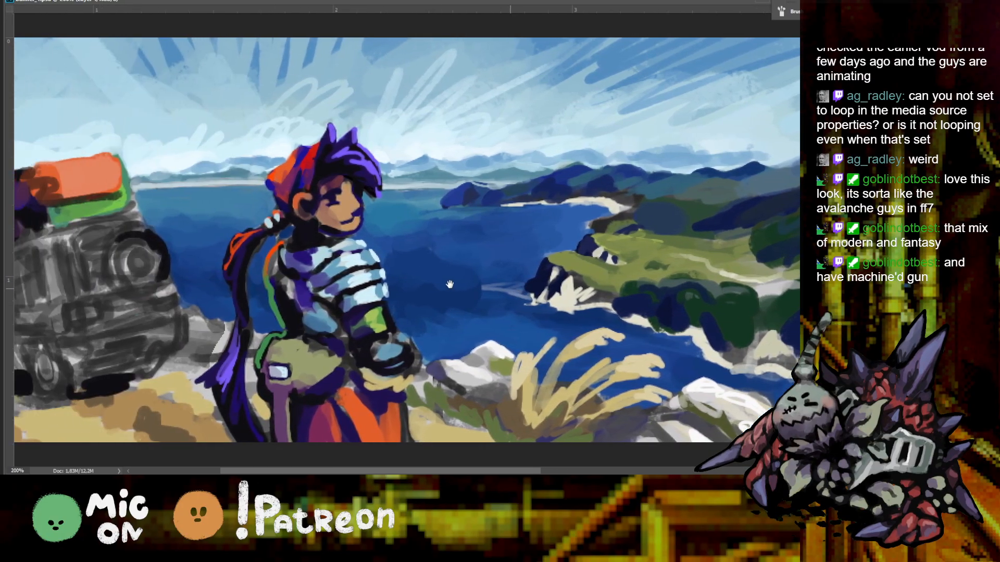
drag(423, 214, 469, 271)
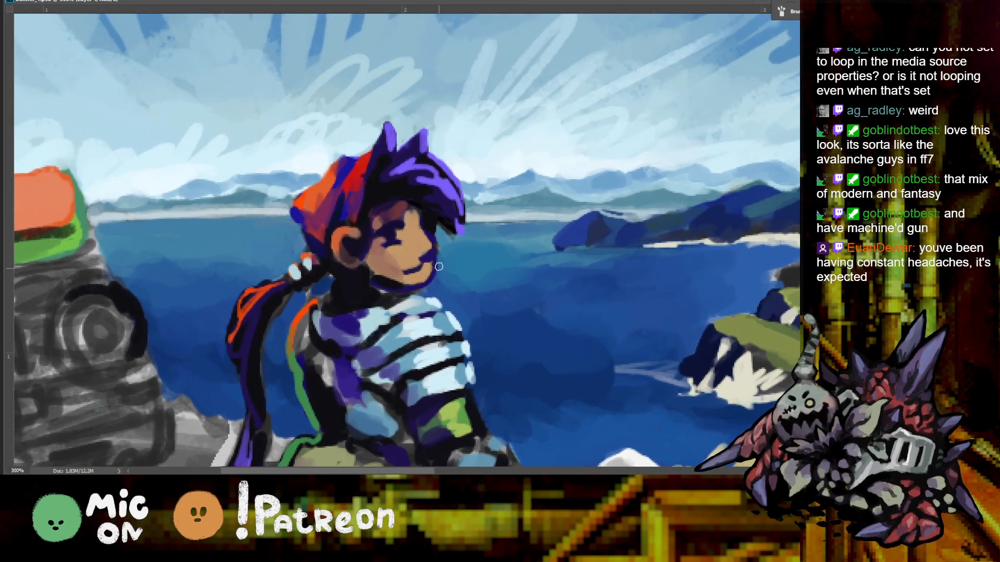
alt+click(412, 213)
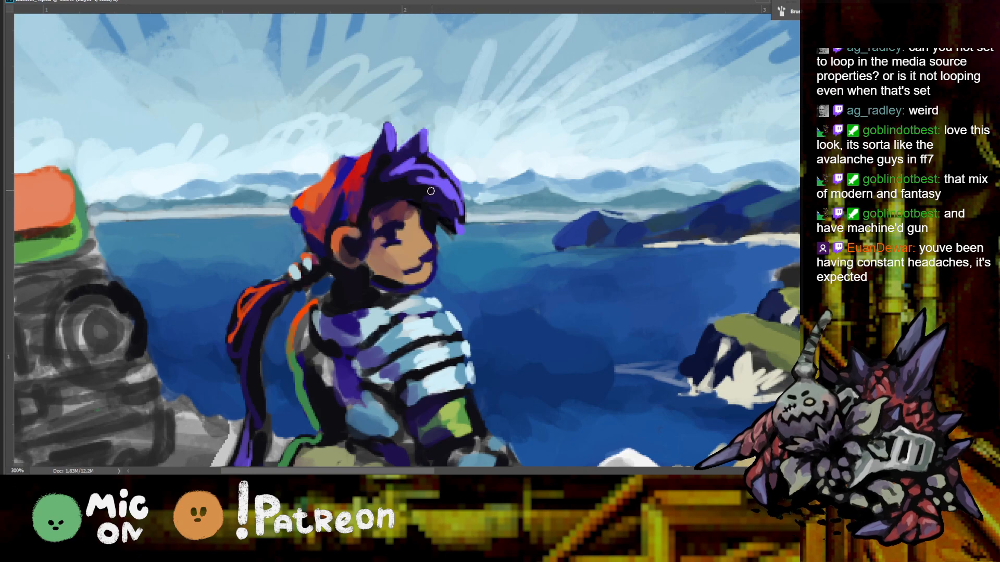
key(ctrl+minus)
key(ctrl+minus)
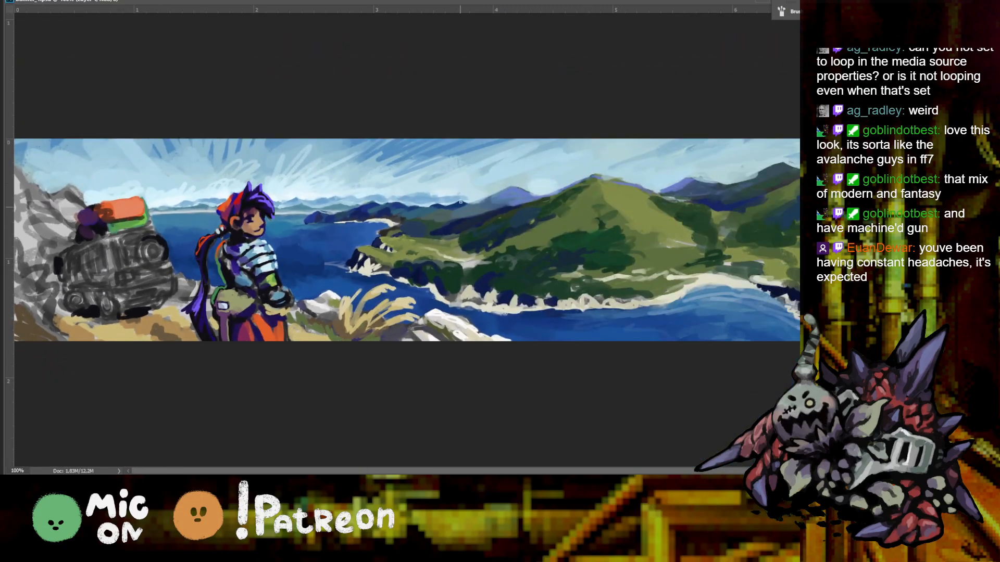
Examine the foreground character, dry grass and headland repeatedly at closer range and within the full banner composition
key(ctrl+plus)
scroll(340, 172, left, 5)
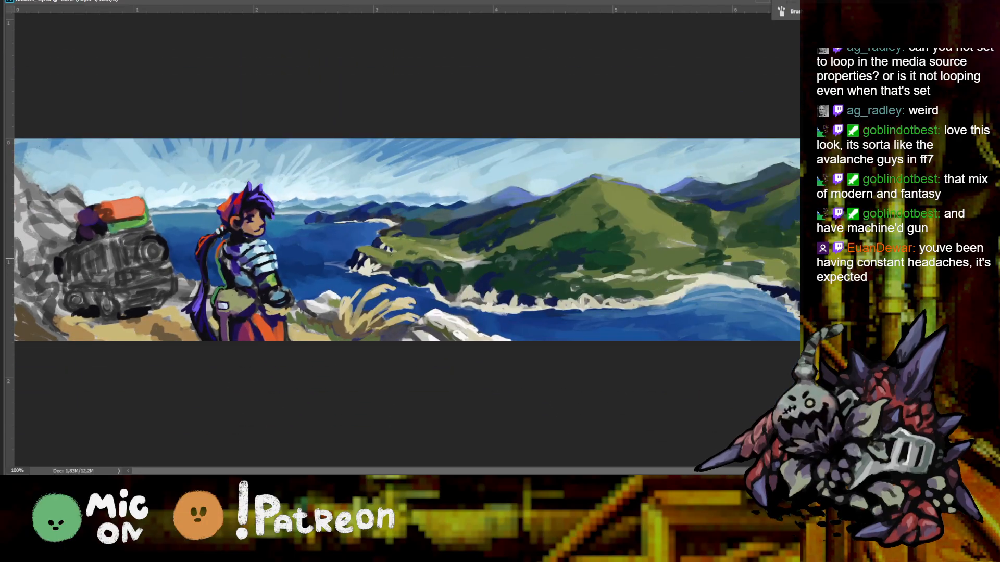
scroll(414, 229, up, 2)
scroll(396, 213, down, 2)
scroll(390, 207, up, 2)
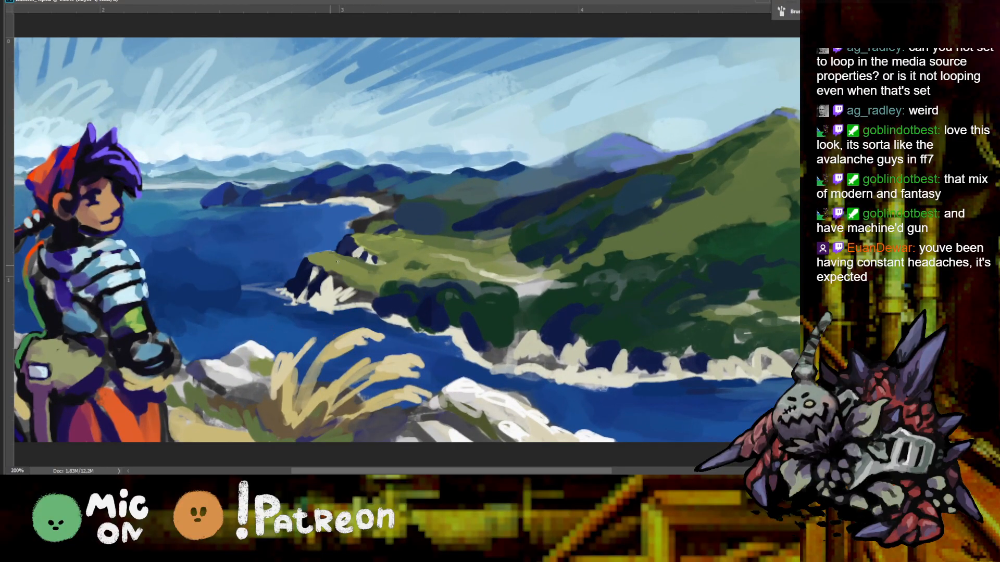
scroll(371, 235, down, 2)
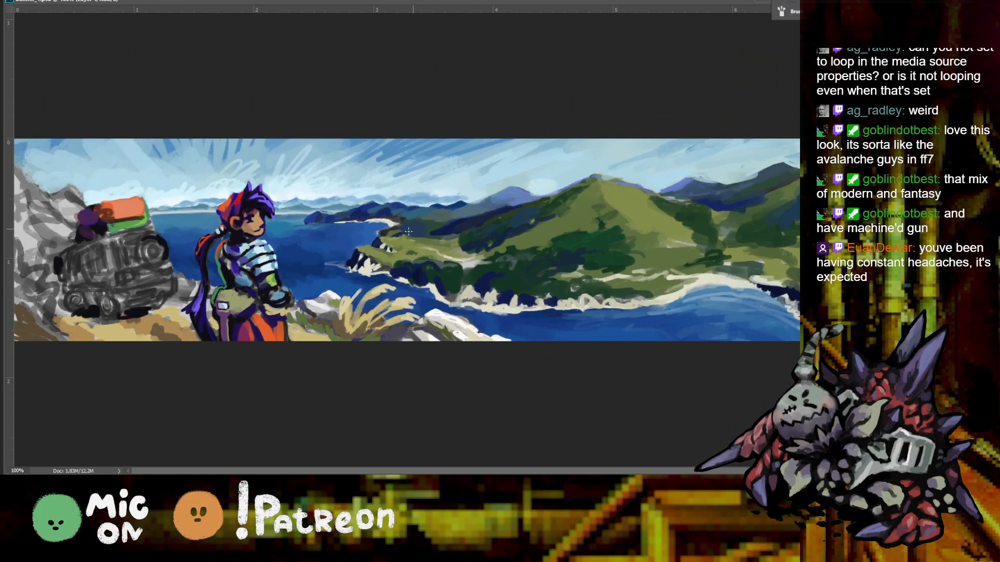
scroll(374, 254, up, 2)
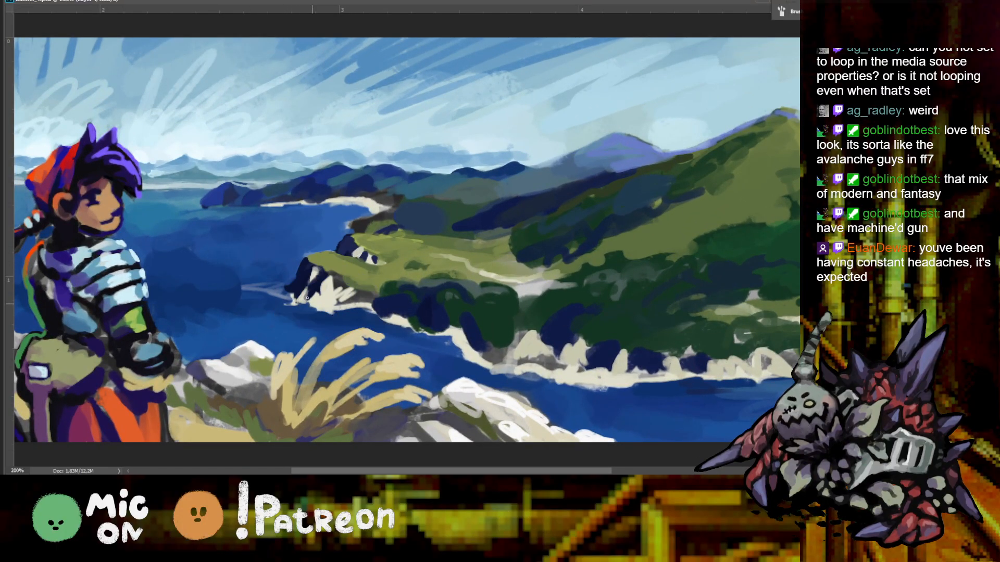
scroll(325, 276, down, 1)
scroll(326, 276, down, 3)
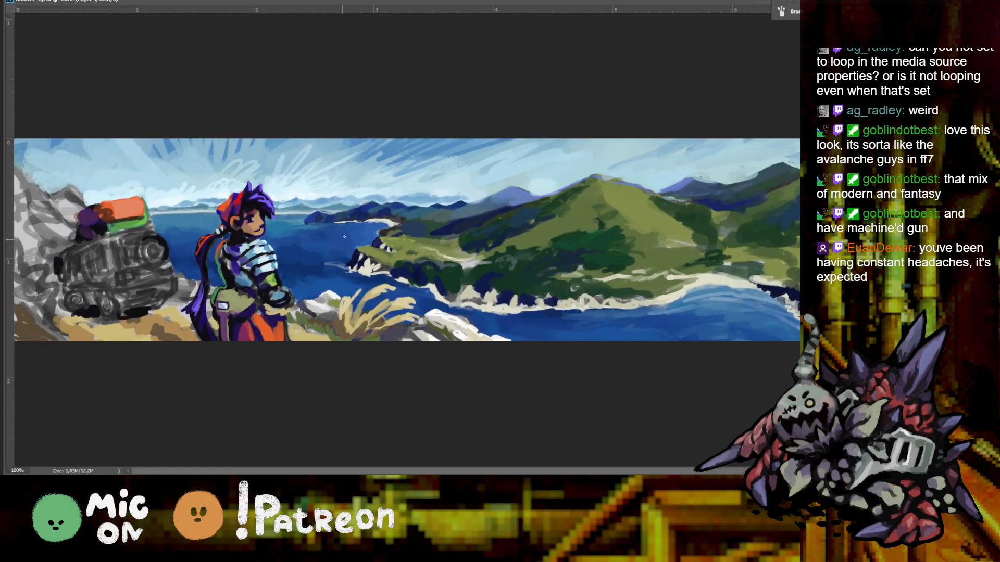
scroll(324, 254, up, 4)
scroll(323, 254, down, 3)
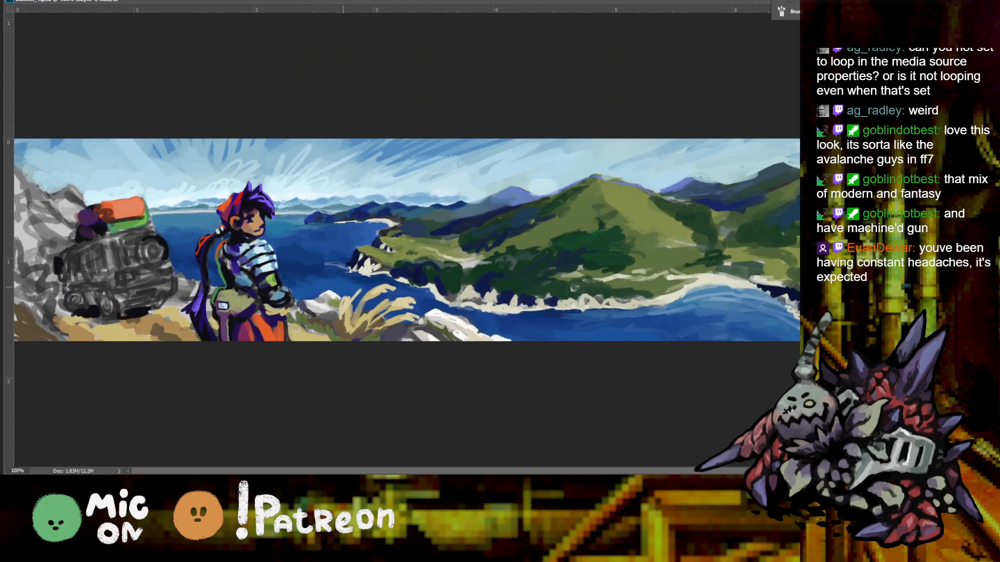
scroll(315, 297, up, 3)
scroll(365, 286, left, 3)
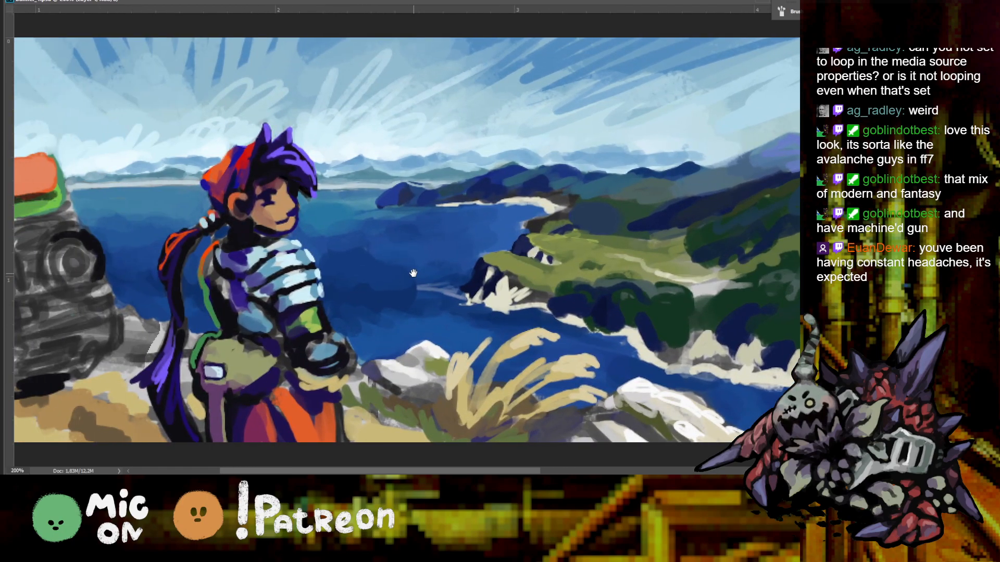
scroll(380, 285, down, 3)
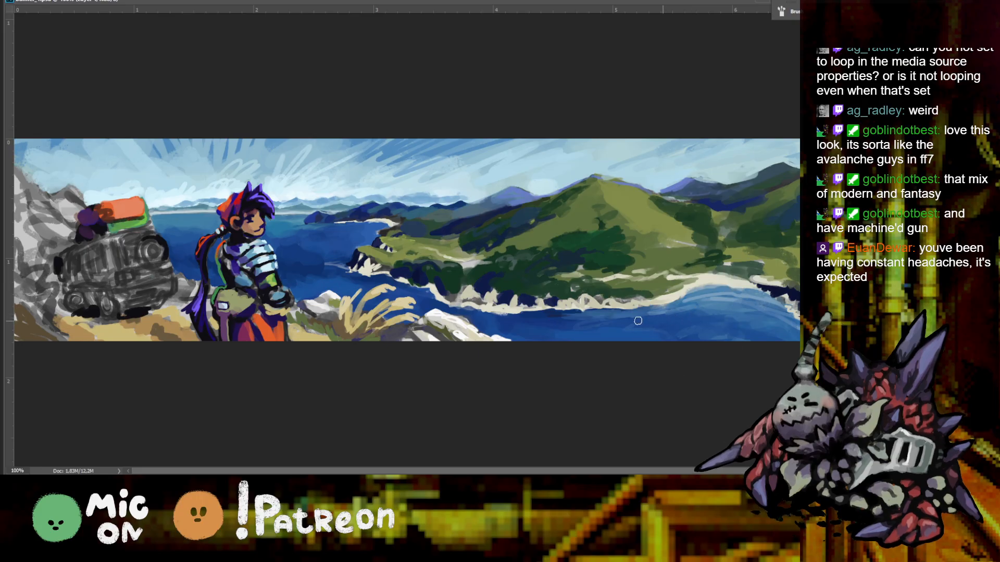
scroll(406, 239, down, 1)
scroll(293, 253, up, 1)
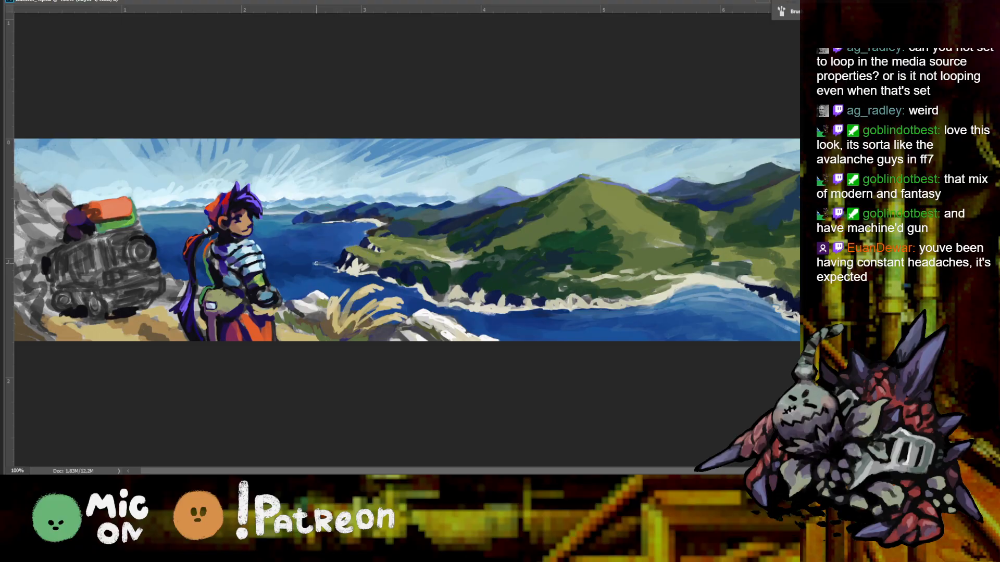
Sample greens from the large central hill and repaint its peak and descending ridge, covering the purple outline
key(ctrl+minus)
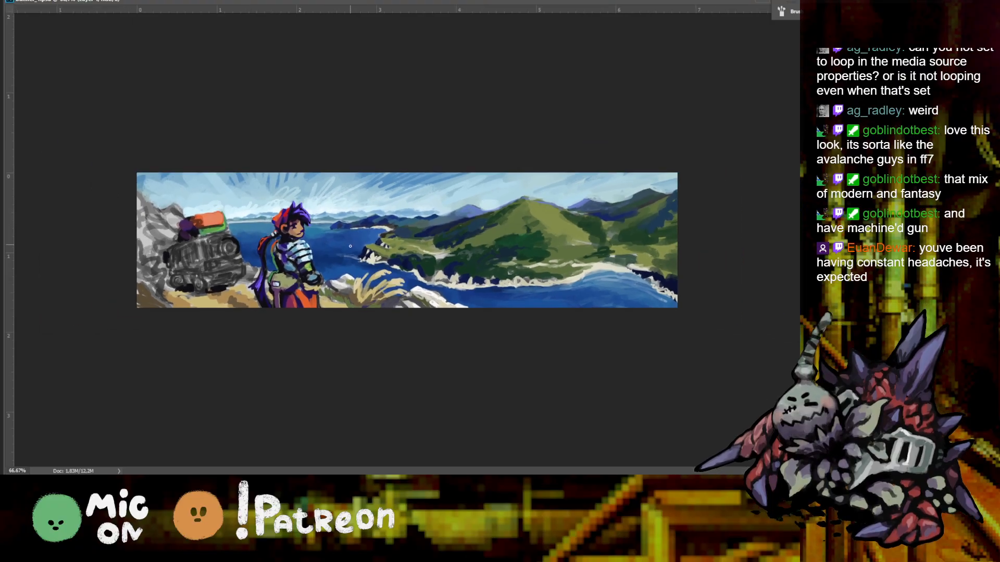
key(ctrl+plus)
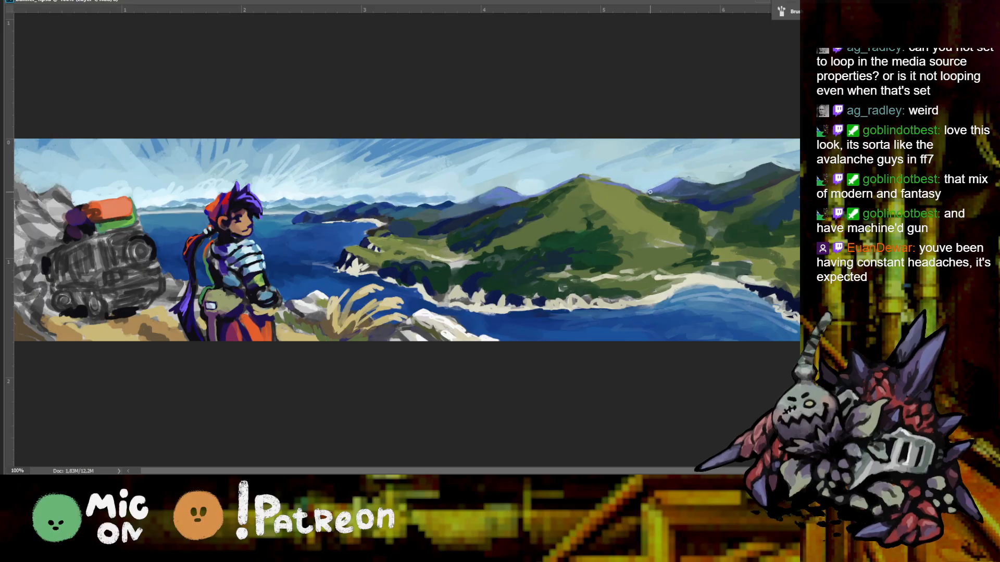
key(ctrl+minus)
key(ctrl+plus)
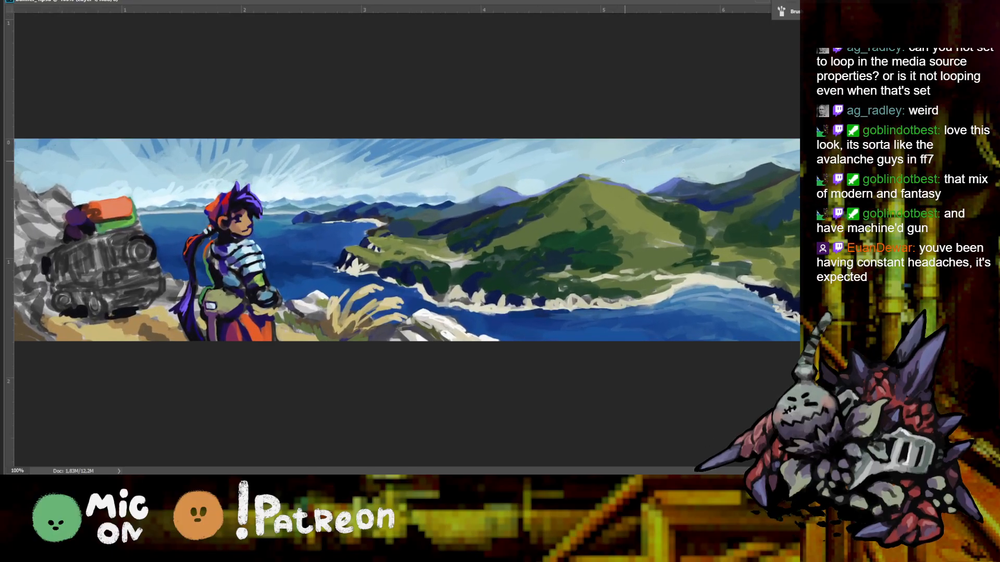
alt+click(606, 182)
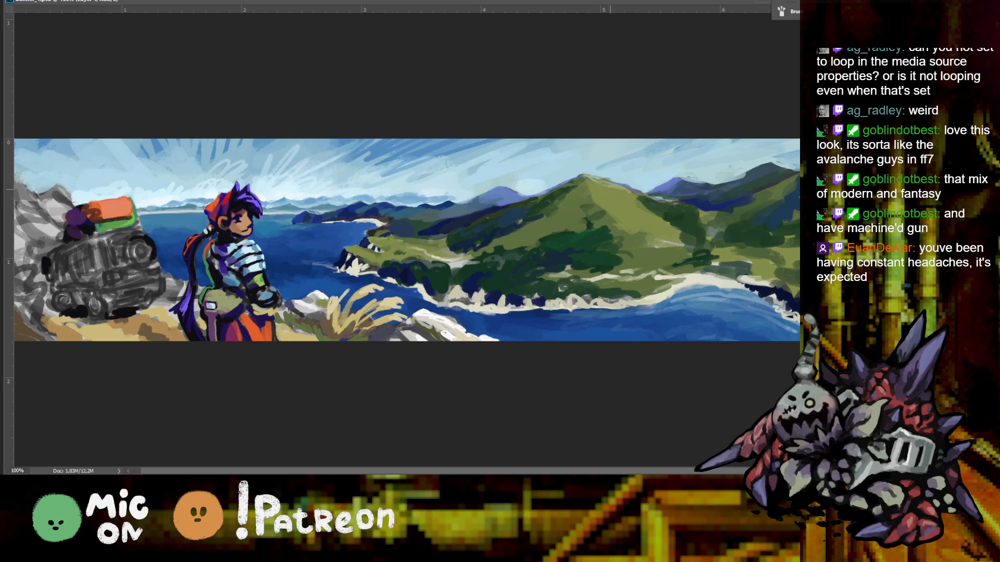
alt+click(587, 176)
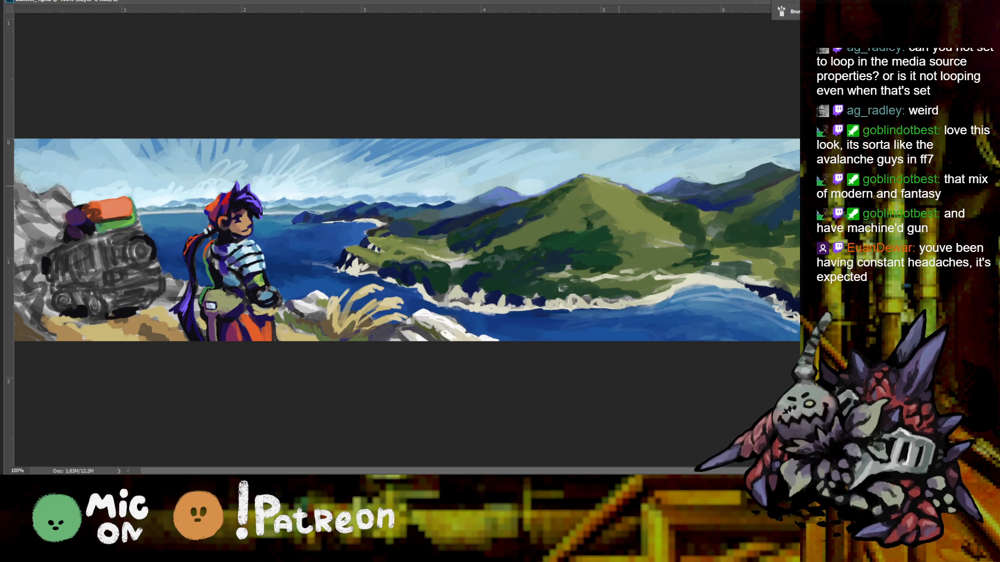
key(ctrl+minus)
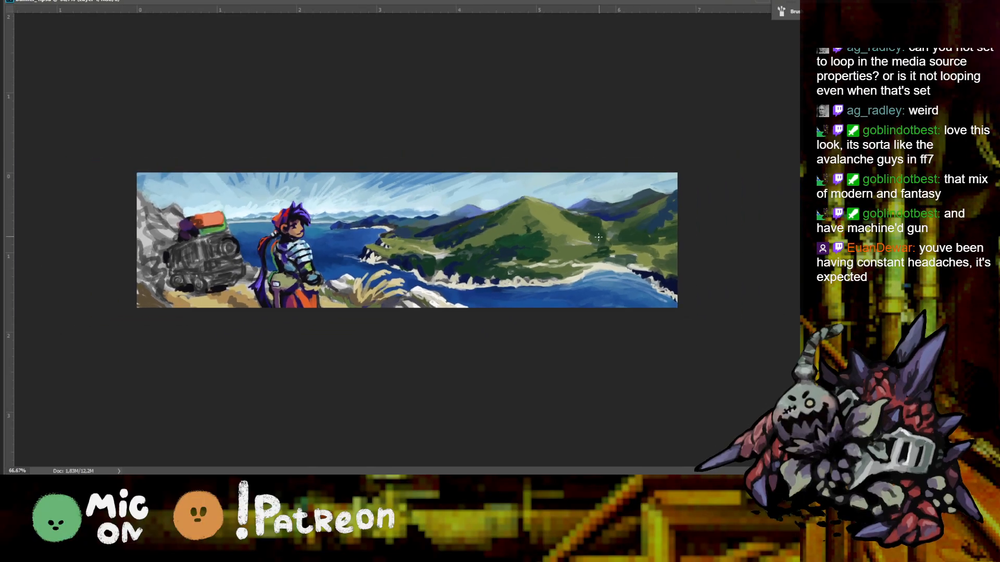
drag(543, 208, 556, 225)
key(ctrl+plus)
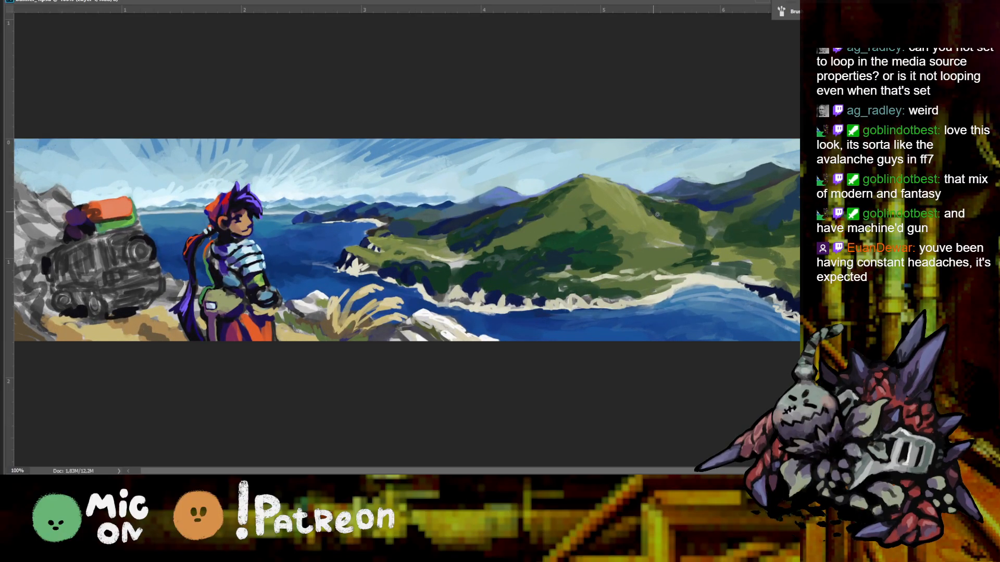
key(ctrl+minus)
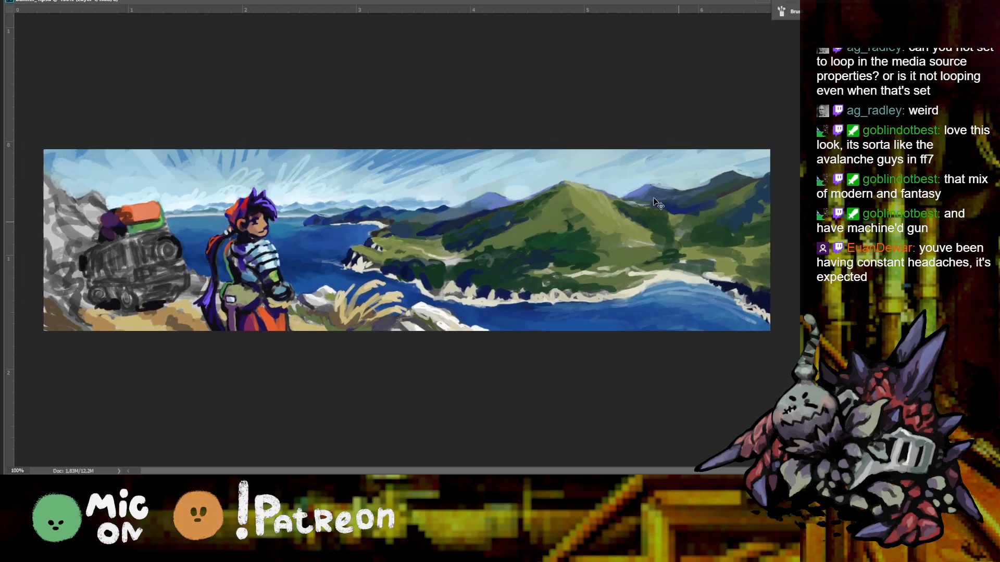
key(ctrl+plus)
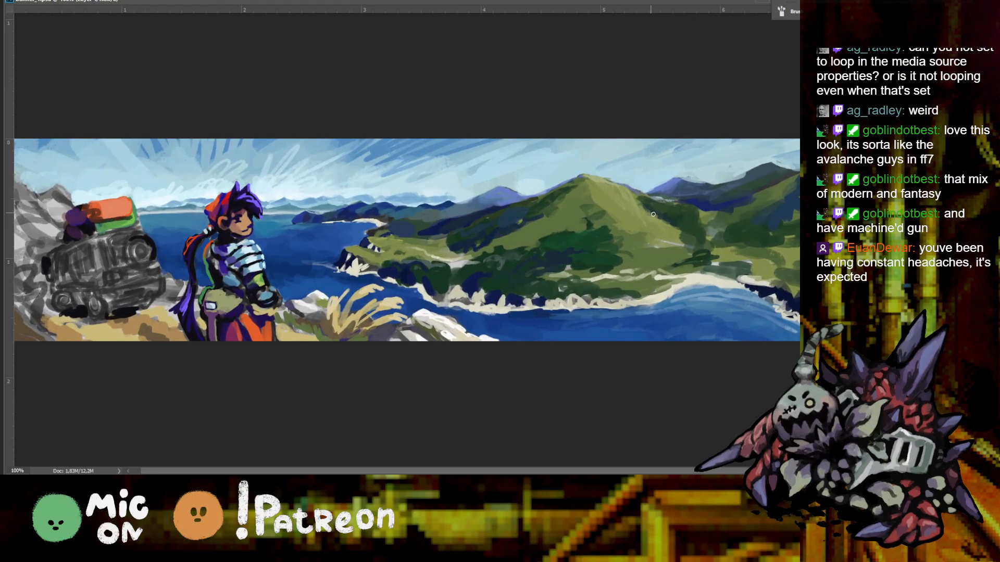
Check the repainted hill within the whole banner and save the document
key(ctrl+minus)
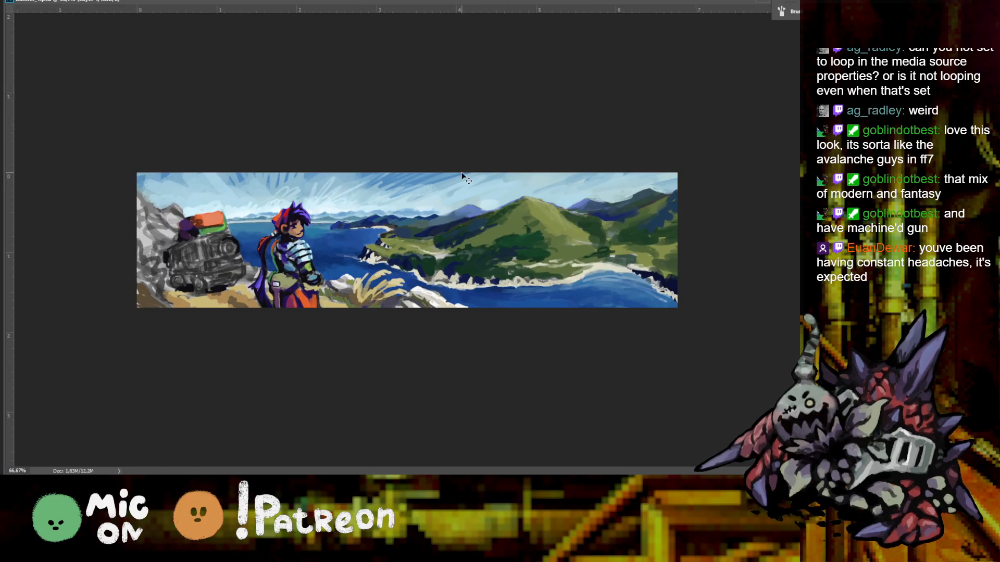
key(ctrl+plus)
key(alt+f)
key(s)
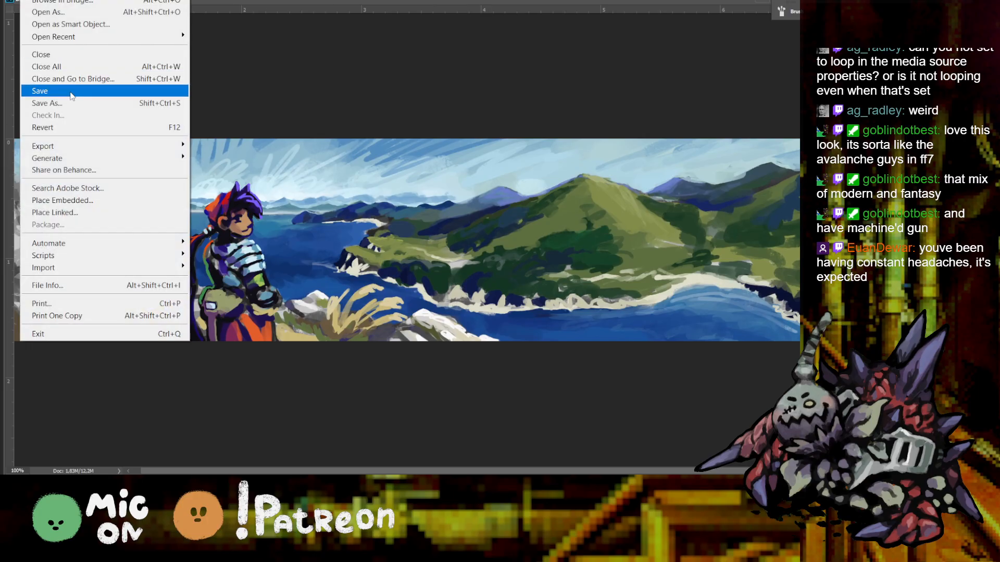
key(Return)
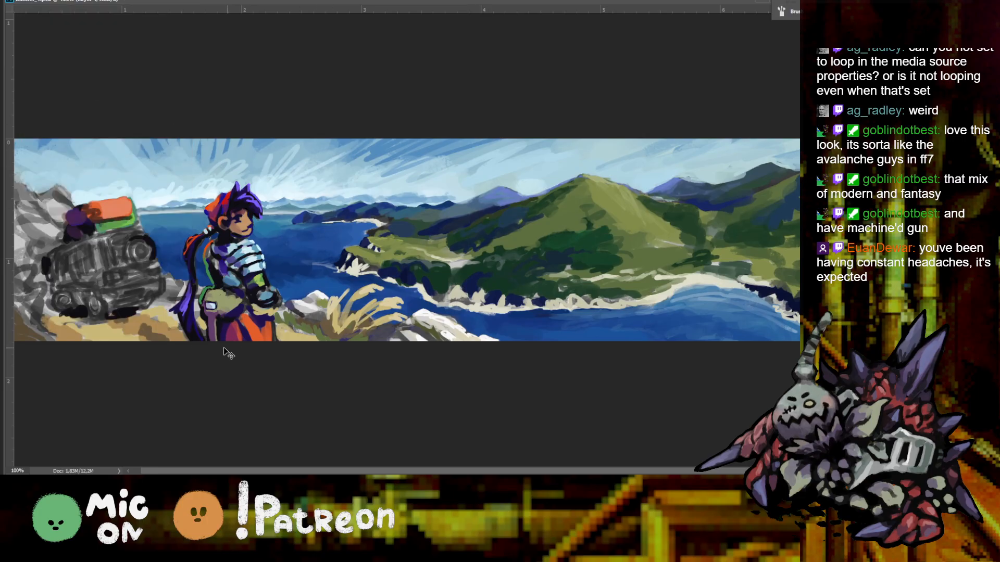
Erase the orange, green and purple colour from the vehicle's roof load, leaving its greyscale sketch
key(ctrl+plus)
drag(150, 311, 478, 340)
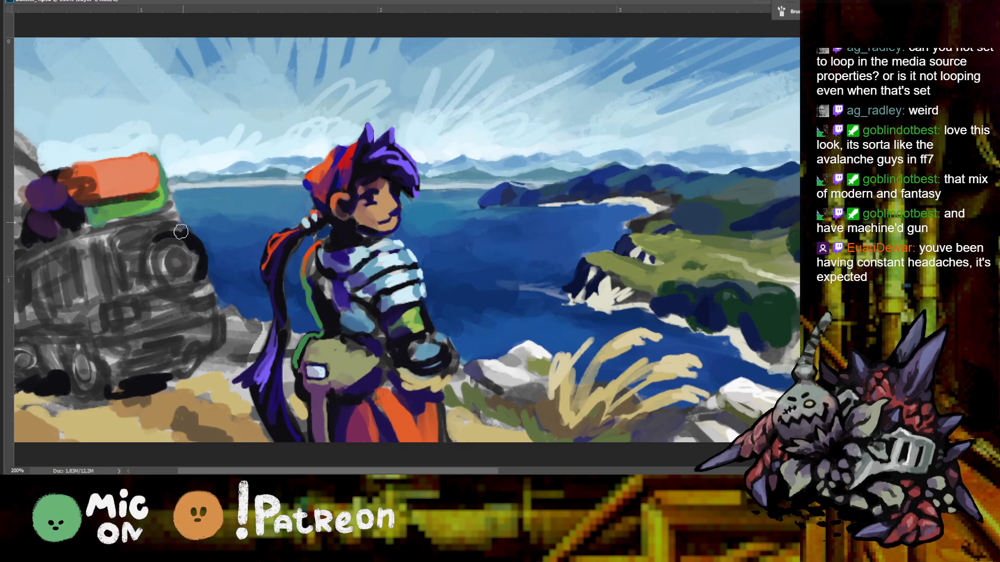
key(ctrl+z)
key(ctrl+minus)
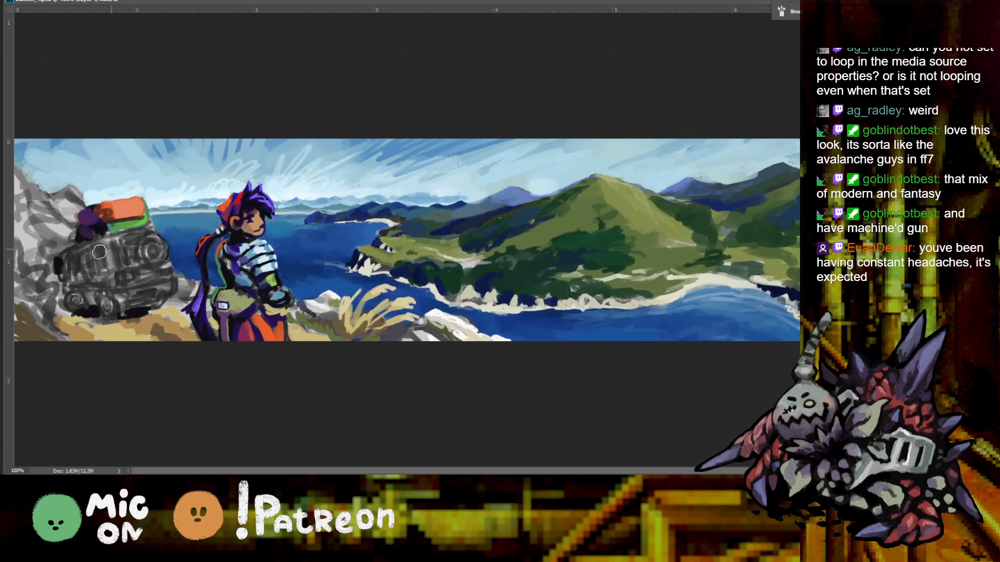
mouse_move(113, 219)
mouse_down()
mouse_move(135, 215)
mouse_move(140, 229)
mouse_move(137, 208)
mouse_move(106, 213)
mouse_move(130, 205)
mouse_move(140, 229)
mouse_move(120, 227)
mouse_move(112, 210)
mouse_move(78, 271)
mouse_move(71, 258)
mouse_move(68, 281)
mouse_move(84, 307)
mouse_move(75, 300)
mouse_move(111, 282)
mouse_move(88, 294)
mouse_move(61, 257)
mouse_up()
key(ctrl+minus)
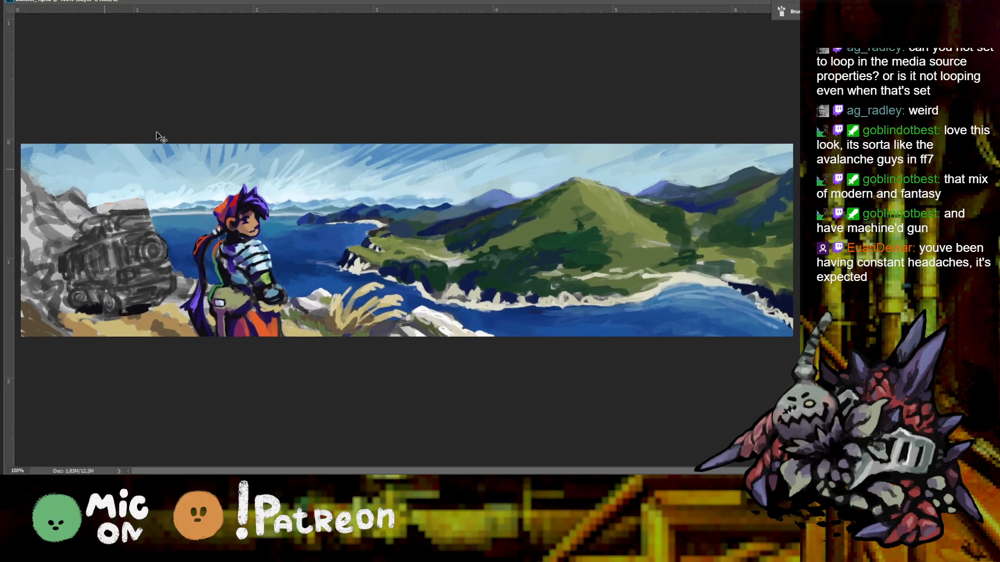
Examine the far hills and shoreline up close and compare the greyscale vehicle with the coloured banner as a whole
key(ctrl+plus)
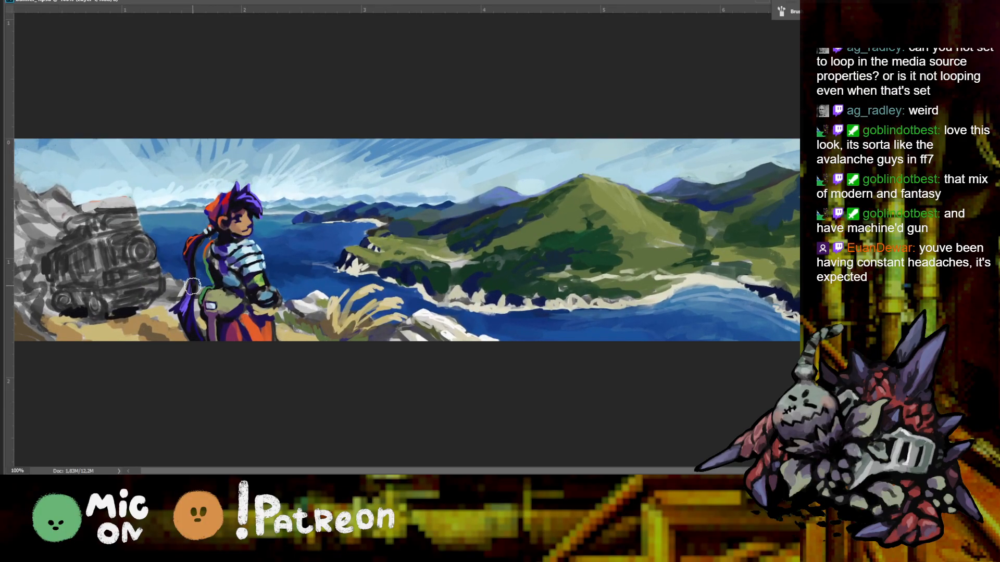
key(ctrl+minus)
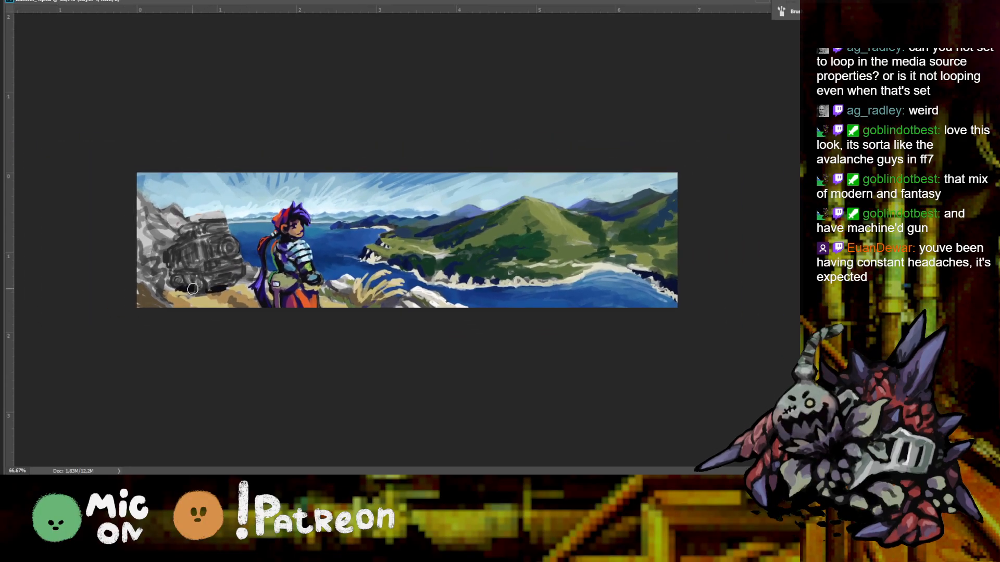
scroll(619, 244, up, 2)
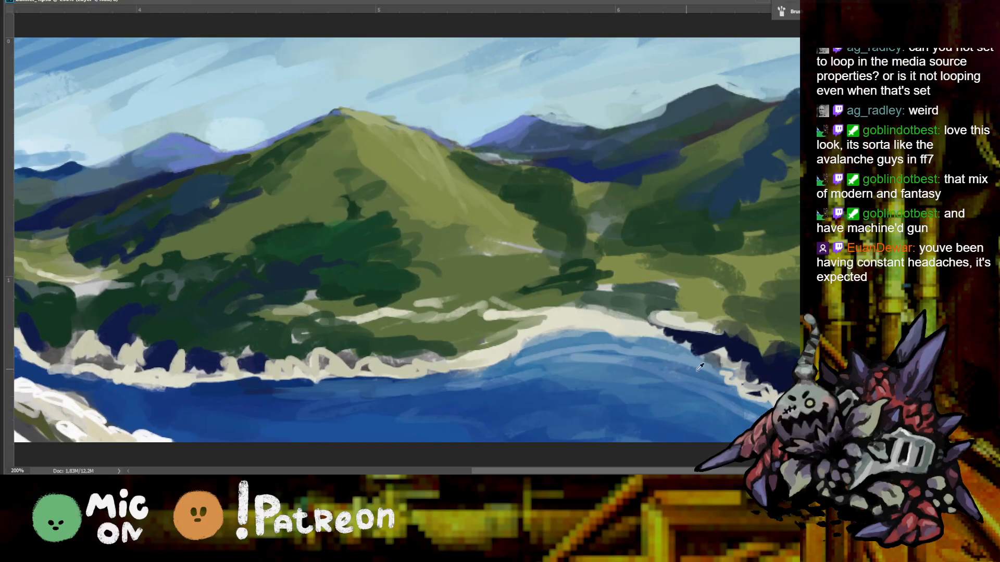
key(ctrl+minus)
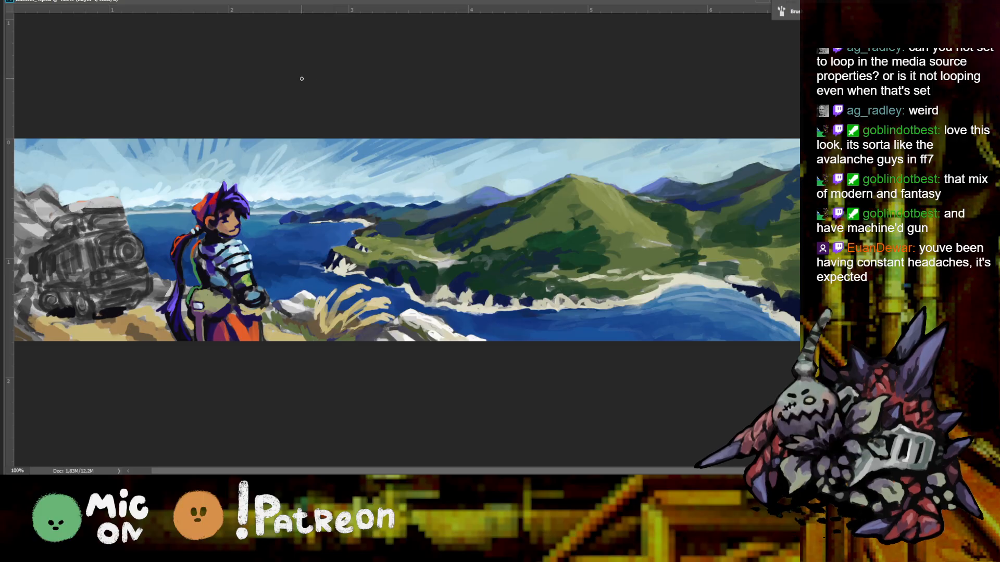
key(ctrl+plus)
key(ctrl+minus)
key(ctrl+minus)
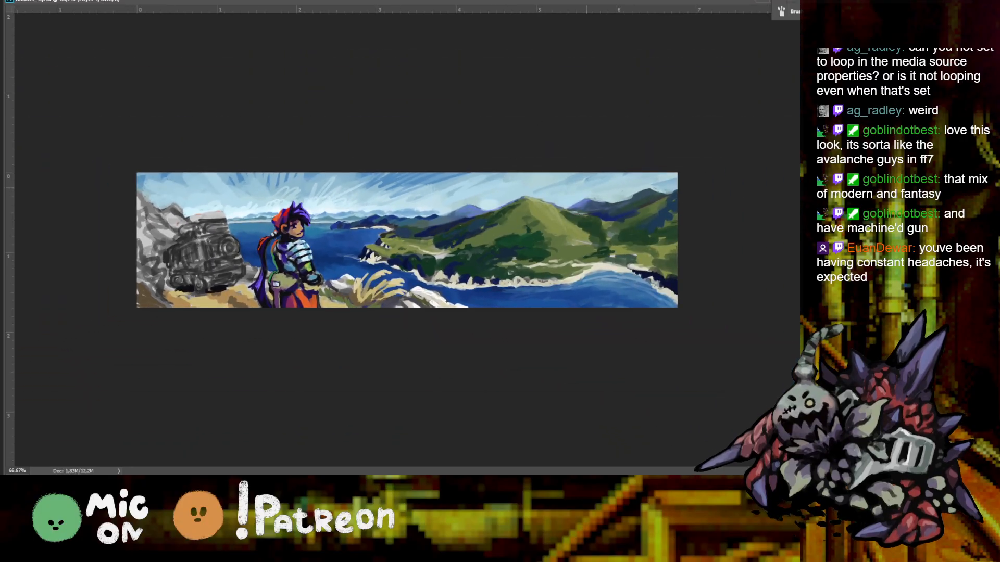
key(ctrl+plus)
key(ctrl+minus)
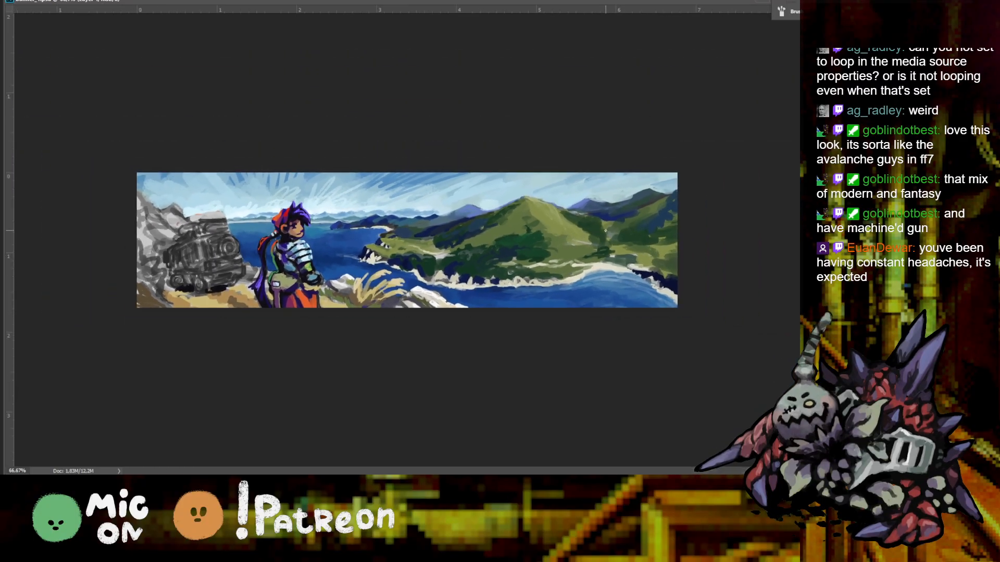
key(ctrl+plus)
key(ctrl+minus)
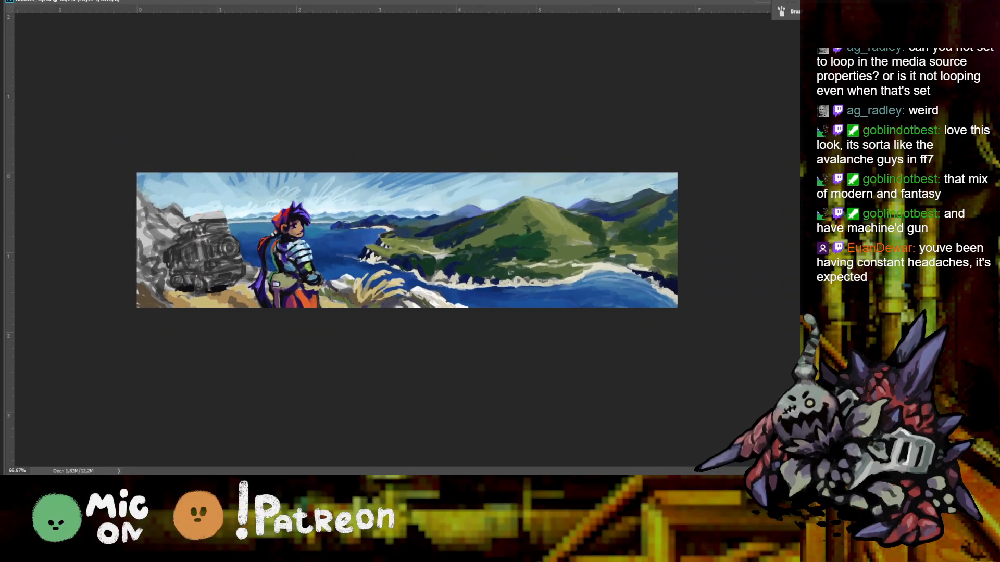
Save the banner document and review the whole composition at 66.67% and 100% magnification
key(alt+f)
click(54, 92)
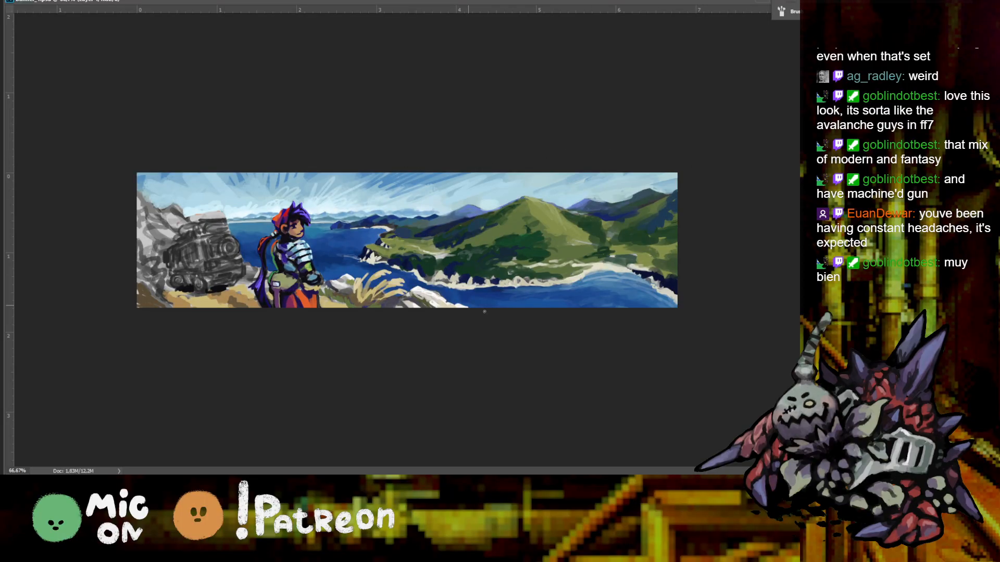
scroll(383, 371, up, 1)
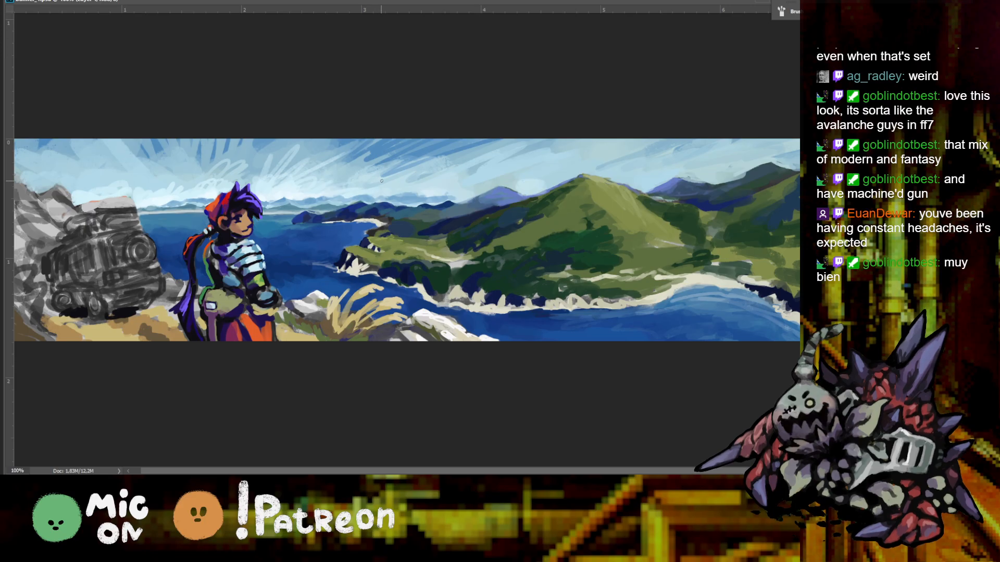
scroll(379, 180, down, 1)
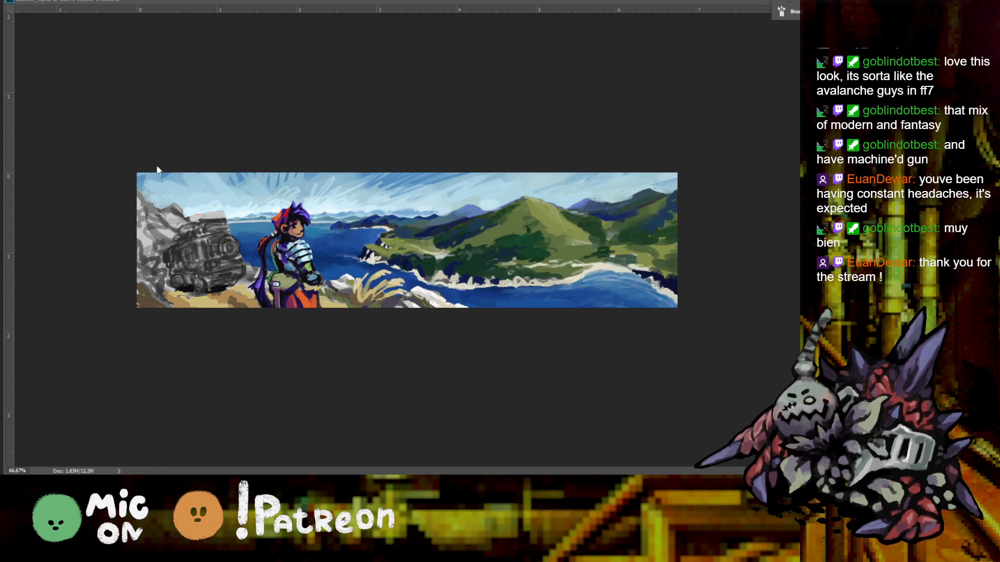
key(ctrl+plus)
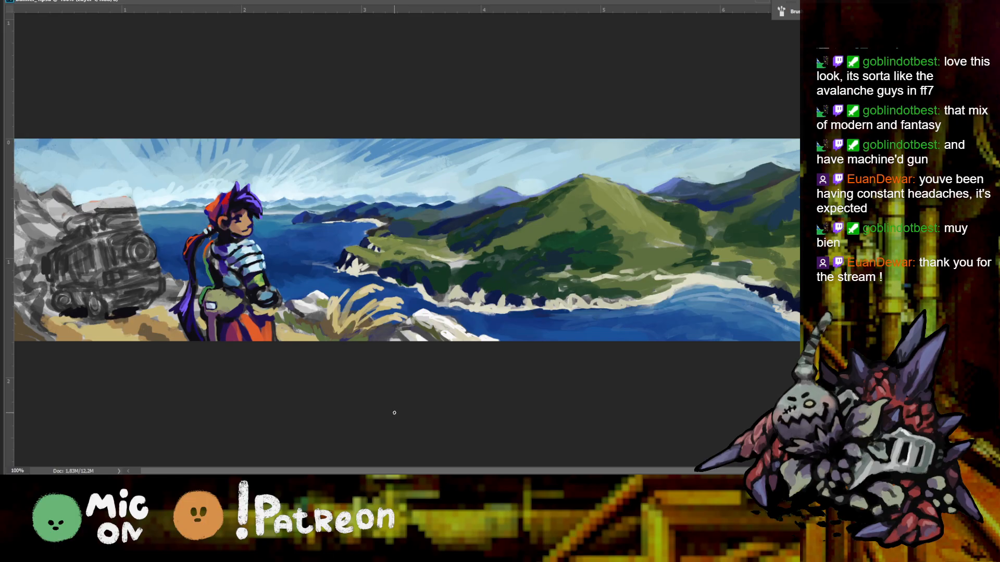
key(ctrl+minus)
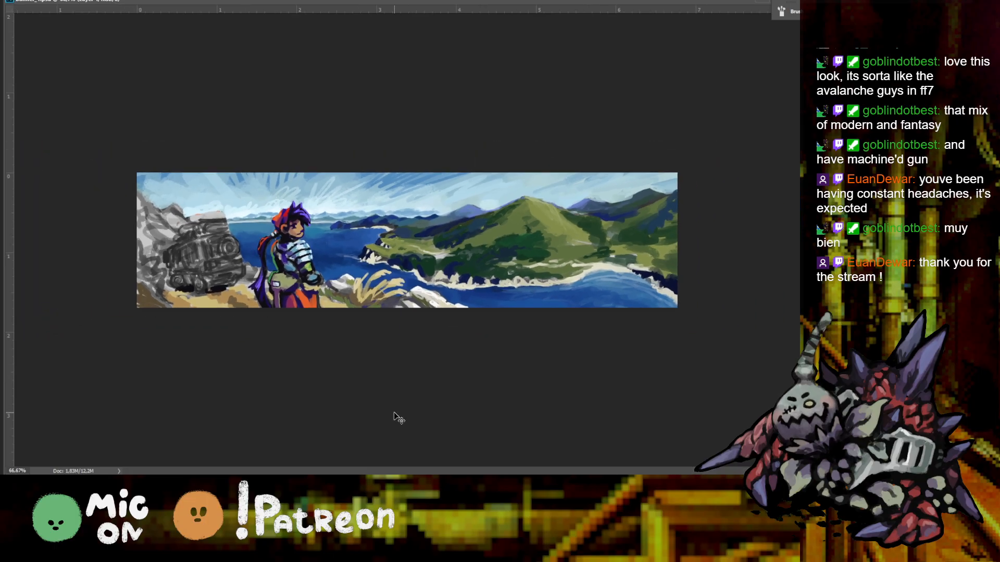
key(ctrl+plus)
key(ctrl+minus)
click(27, 1)
click(82, 91)
Examine the coloured character, grass and greyscale vehicle up close and compare them with the banner as a whole
key(ctrl+plus)
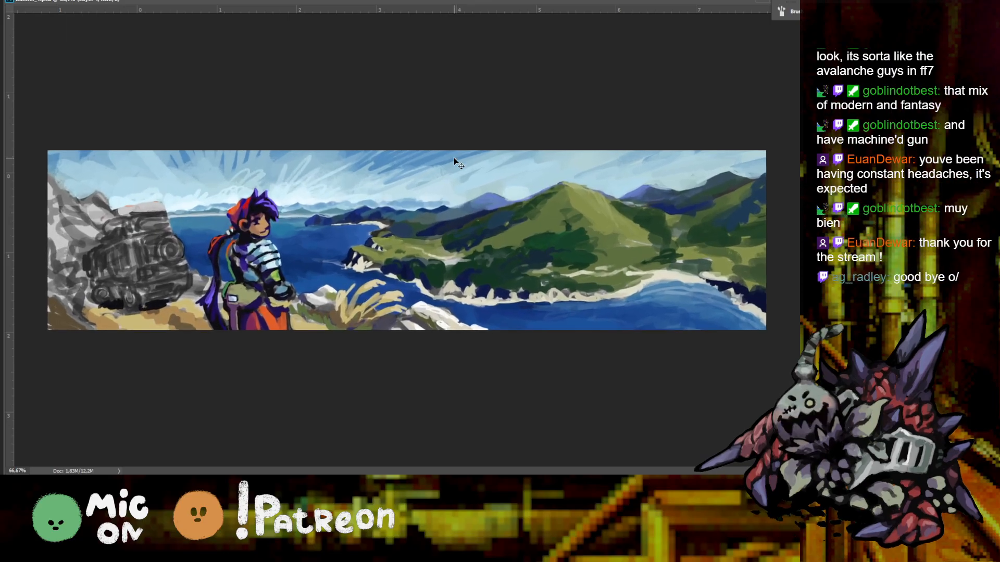
key(ctrl+minus)
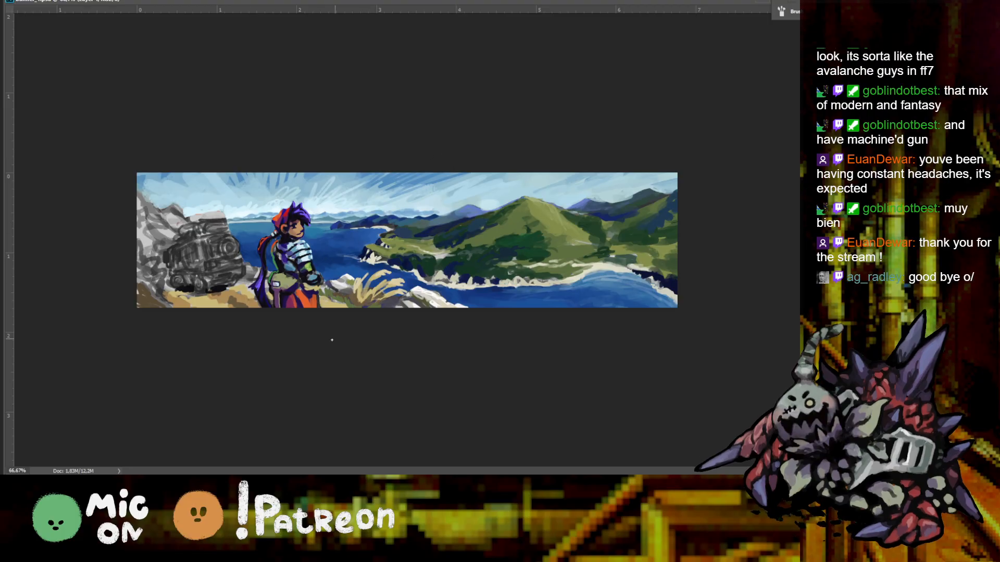
key(ctrl+plus)
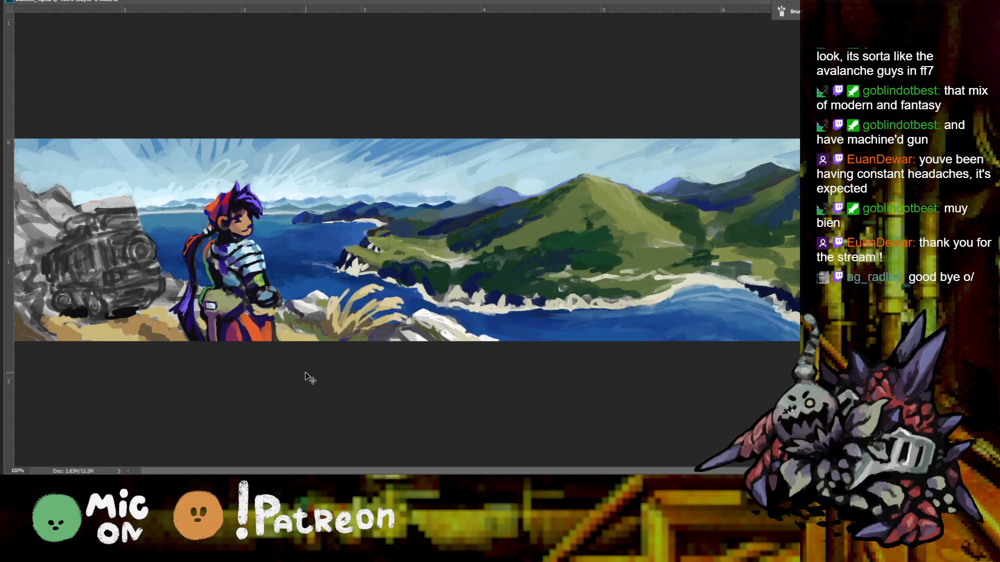
key(ctrl+plus)
scroll(304, 371, left, 5)
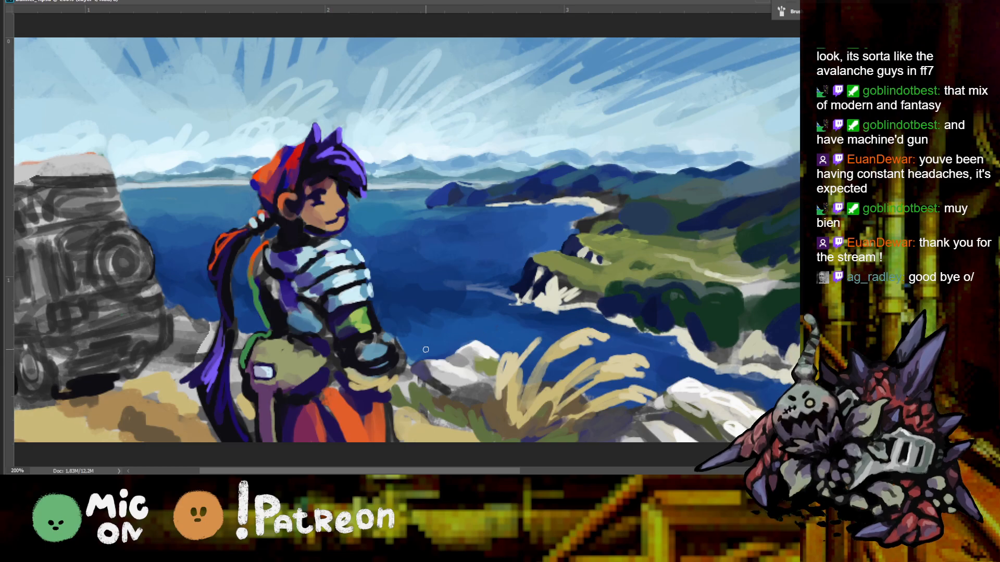
scroll(419, 345, down, 1)
scroll(419, 345, down, 1)
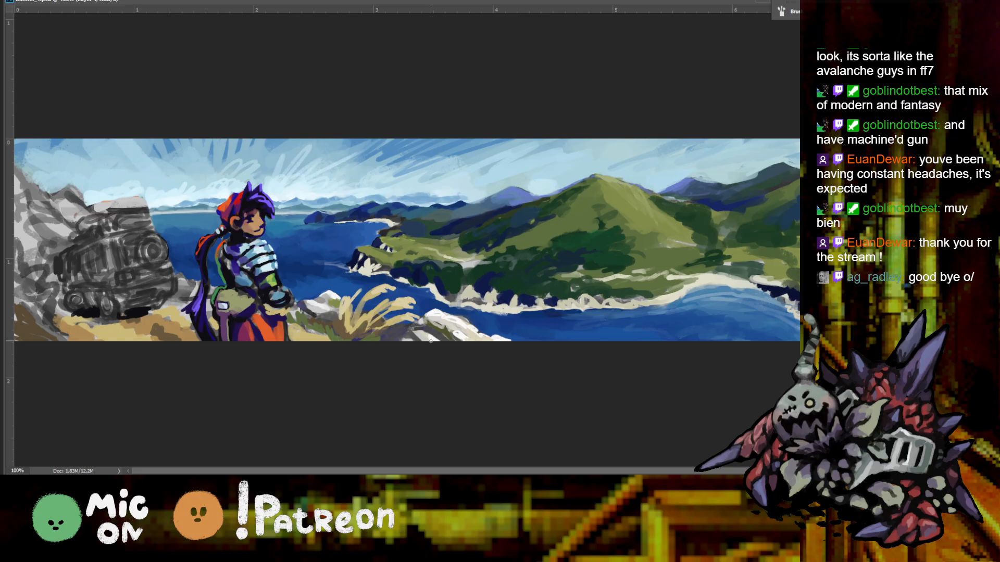
scroll(430, 341, down, 1)
scroll(430, 341, up, 1)
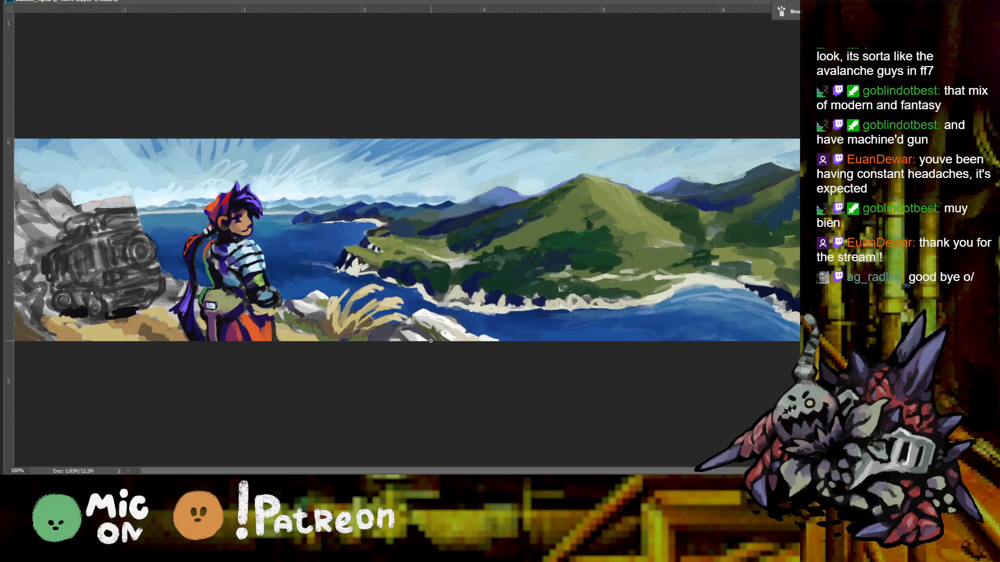